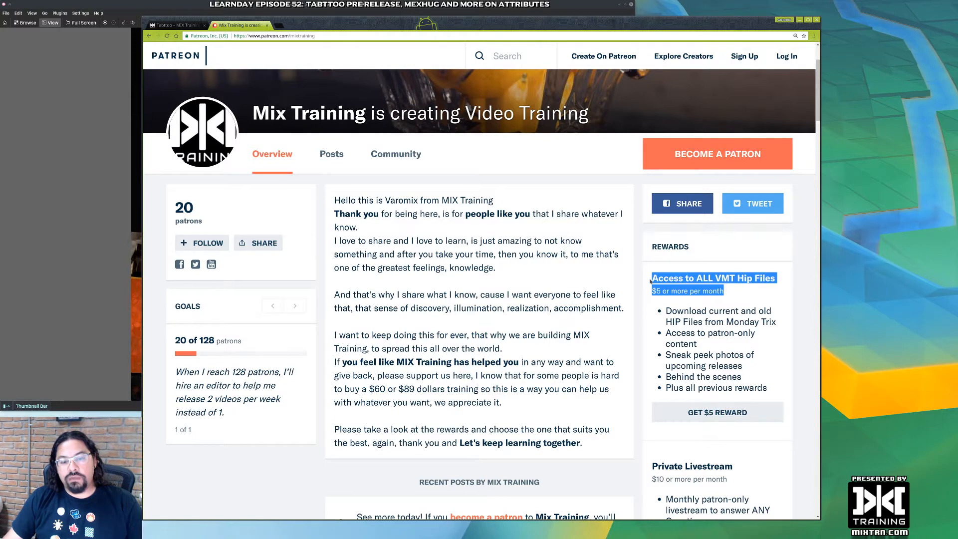
Highlight the monthly price of the Access to ALL VMT Hip Files reward
click(652, 291)
drag(652, 291, 703, 291)
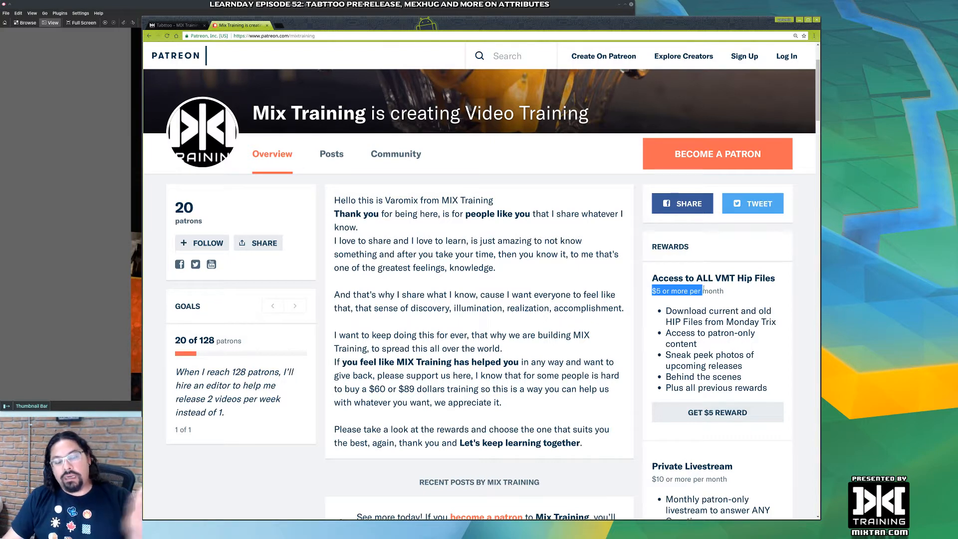
Open the MIX Training YouTube channel in a new browser tab and show its uploaded videos
click(280, 25)
text(youtube.com)
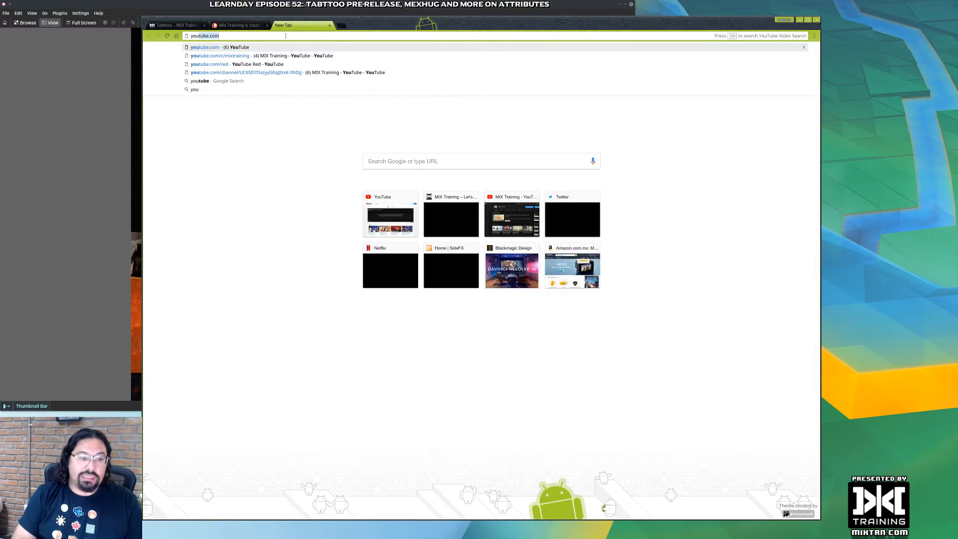
click(531, 224)
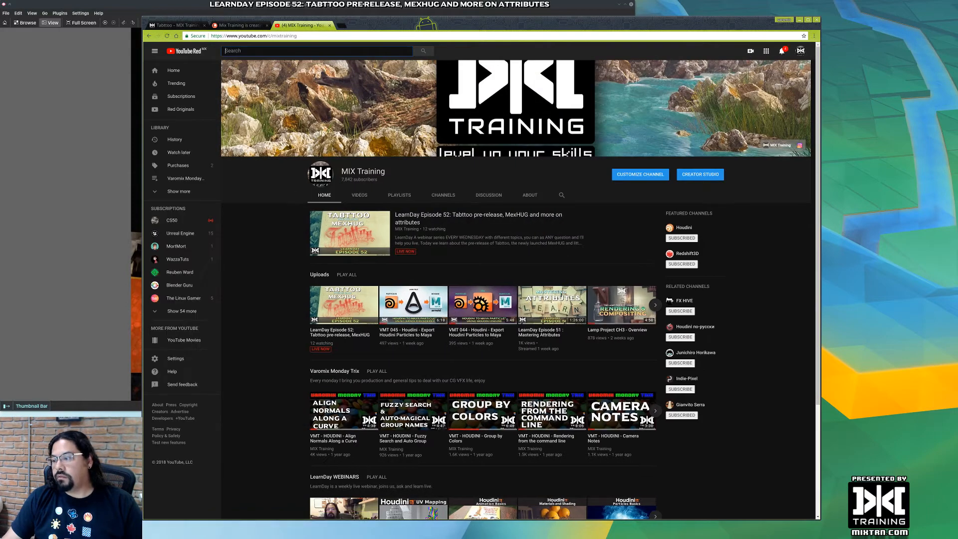
click(360, 194)
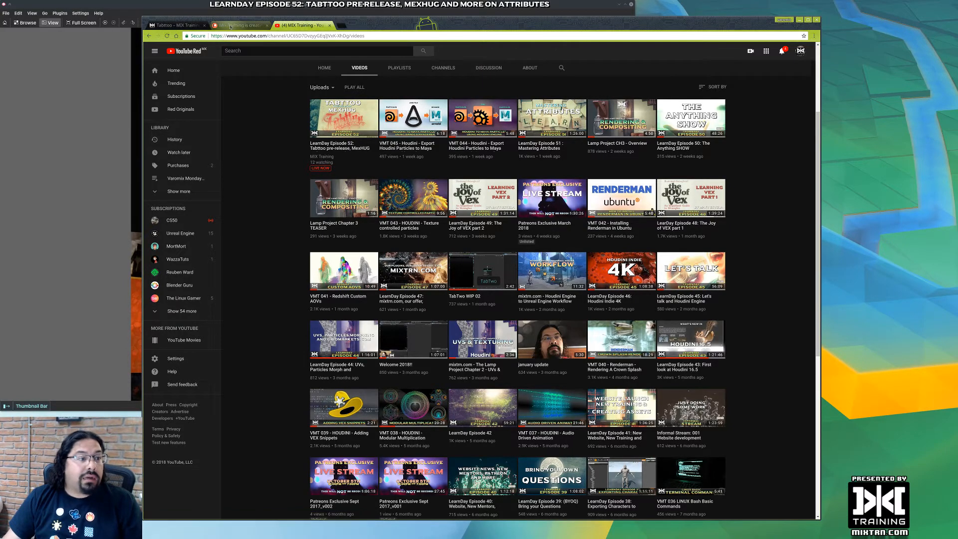
Return to the Patreon page and highlight the Private Livestream reward's benefits about the monthly livestream and having questions answered first
key(ctrl+shift+Tab)
scroll(536, 254, down, 3)
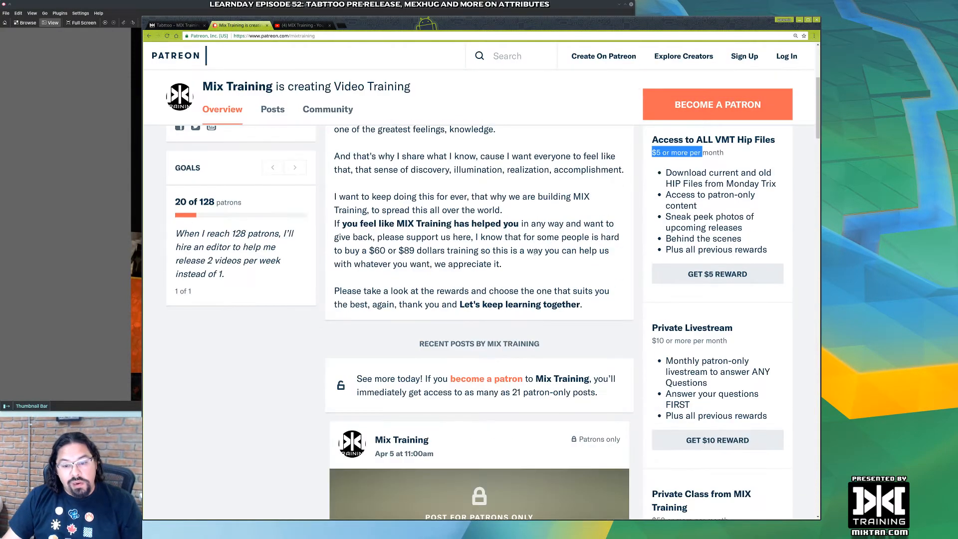
scroll(535, 254, down, 2)
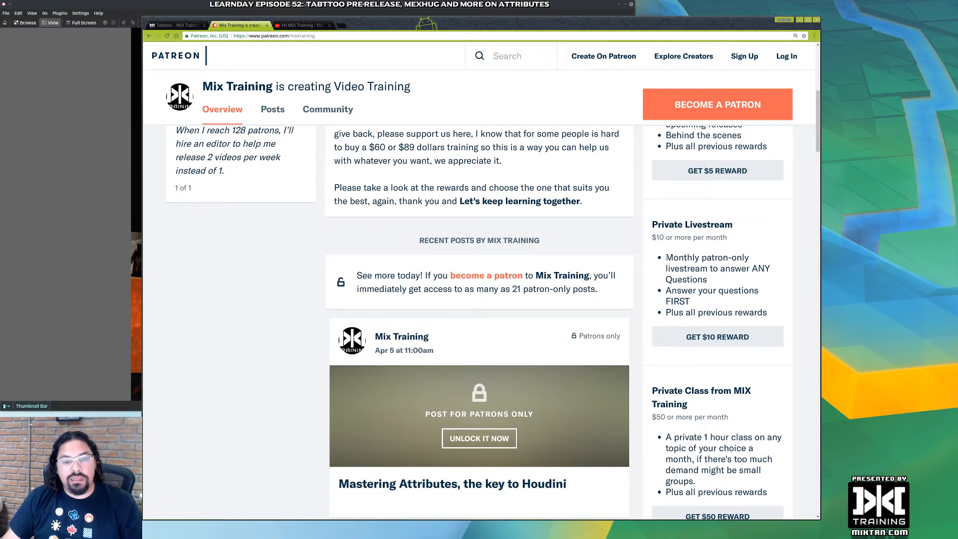
drag(667, 257, 773, 272)
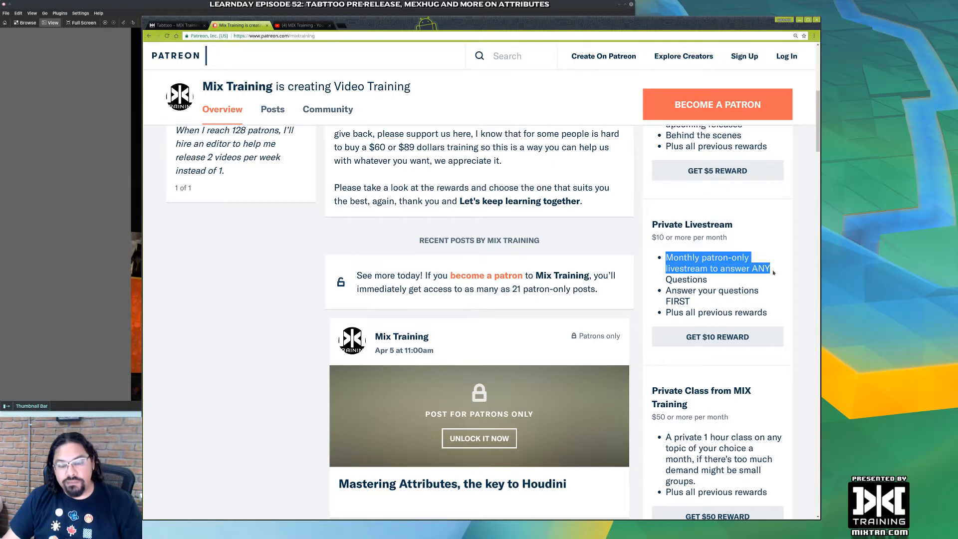
double_click(720, 290)
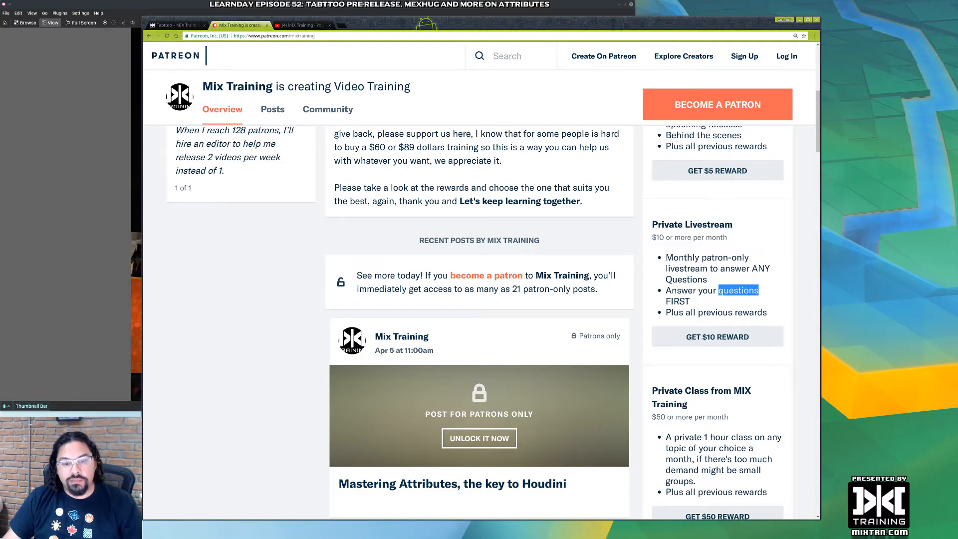
drag(667, 291, 712, 305)
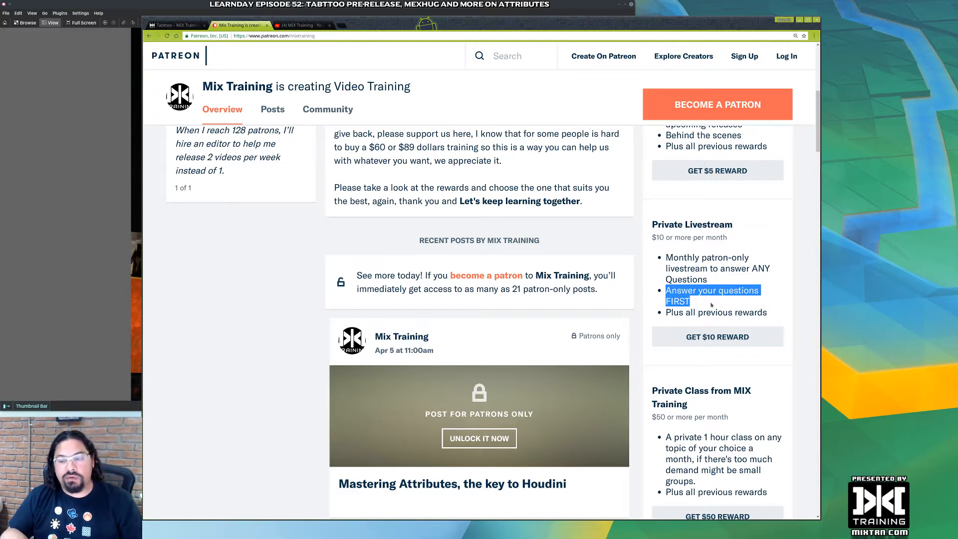
click(702, 294)
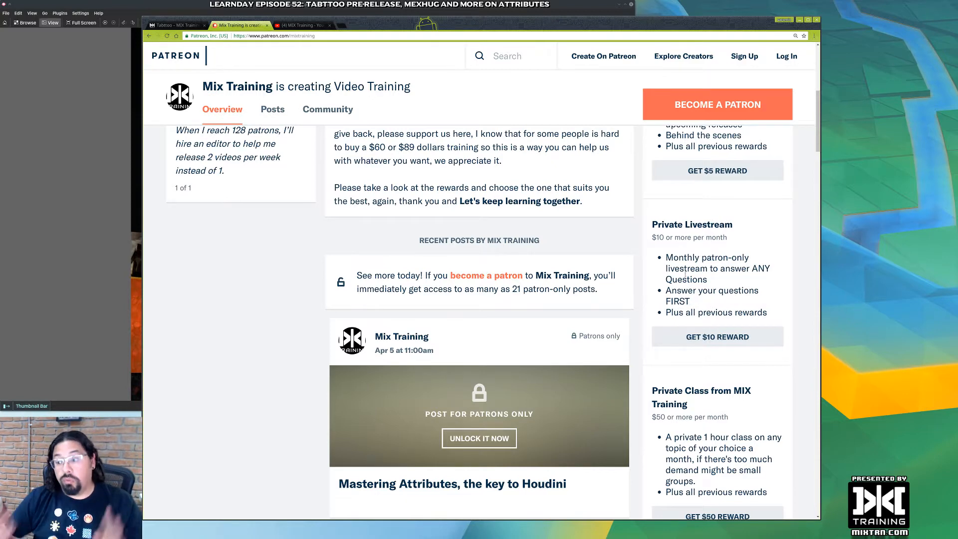
drag(658, 240, 671, 239)
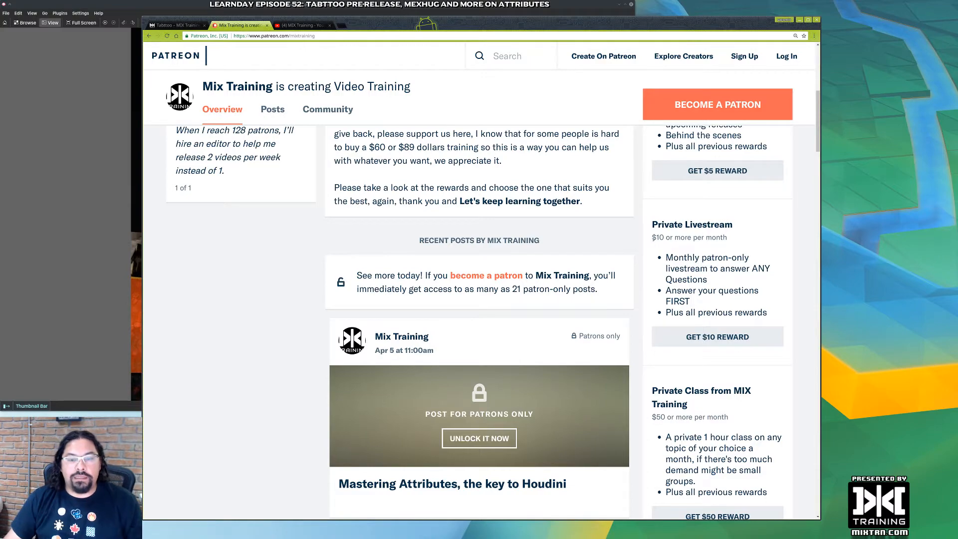
Enlarge the Patreon page one zoom level and highlight the Private Class from MIX Training reward's title and $50 price
ctrl+scroll(654, 241, up, 1)
scroll(646, 278, up, 2)
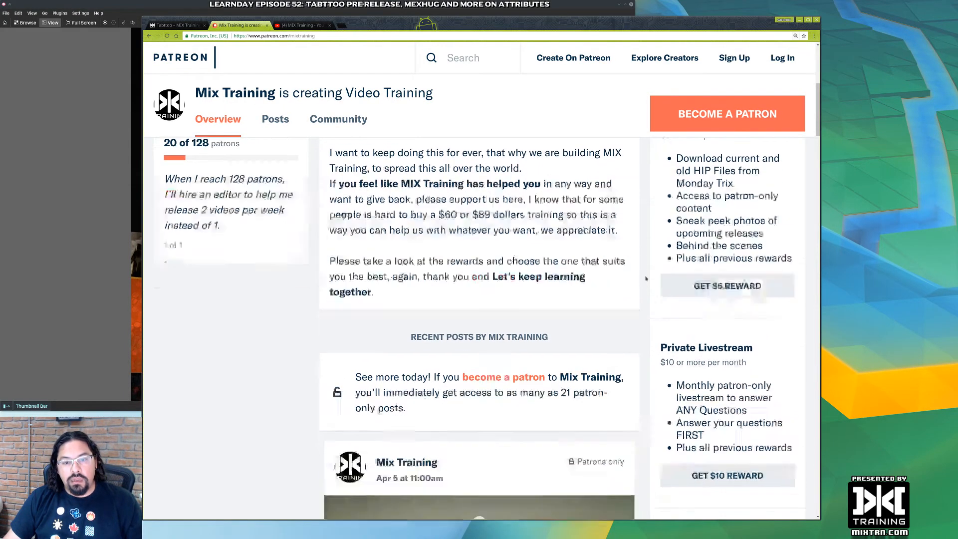
scroll(646, 279, down, 5)
scroll(646, 279, up, 5)
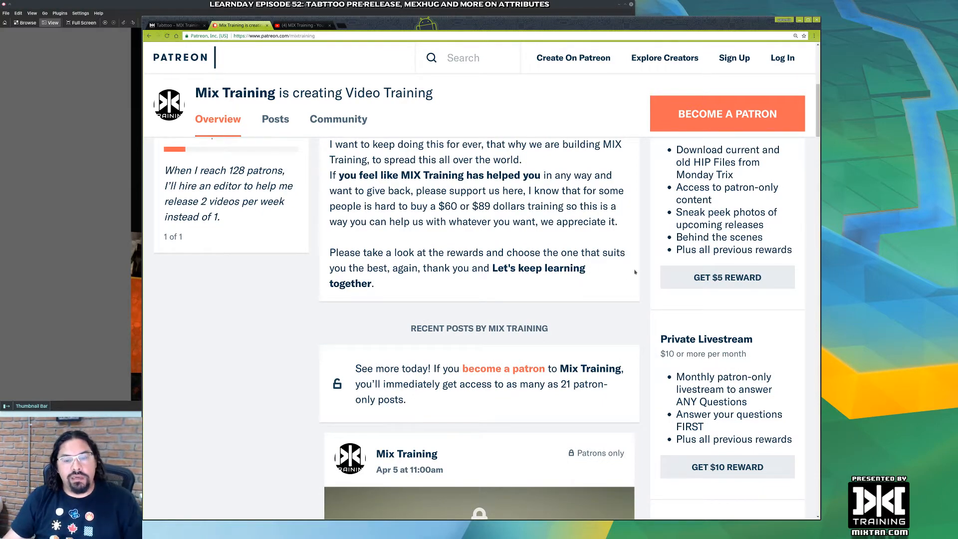
scroll(646, 277, down, 5)
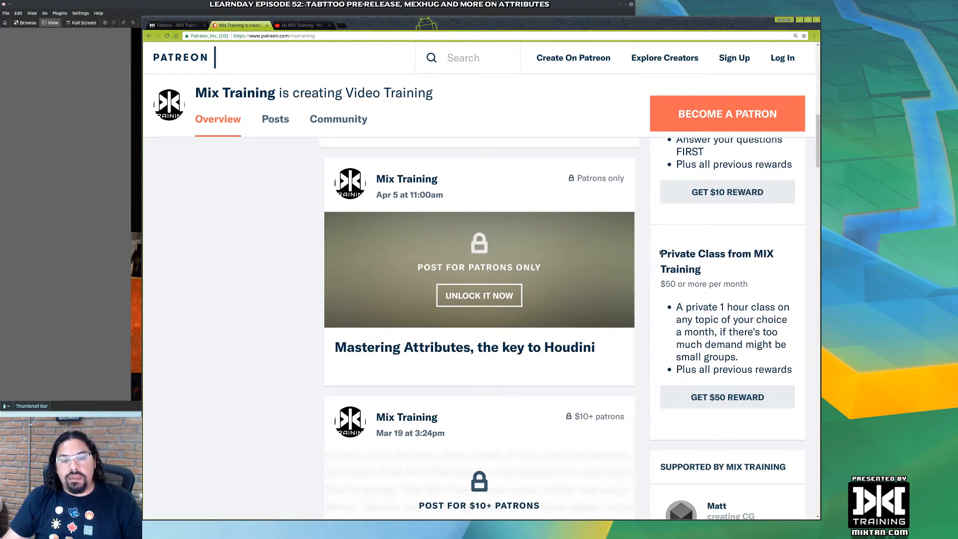
drag(661, 253, 728, 293)
mouse_move(660, 284)
mouse_down()
mouse_move(709, 284)
mouse_move(676, 284)
mouse_up()
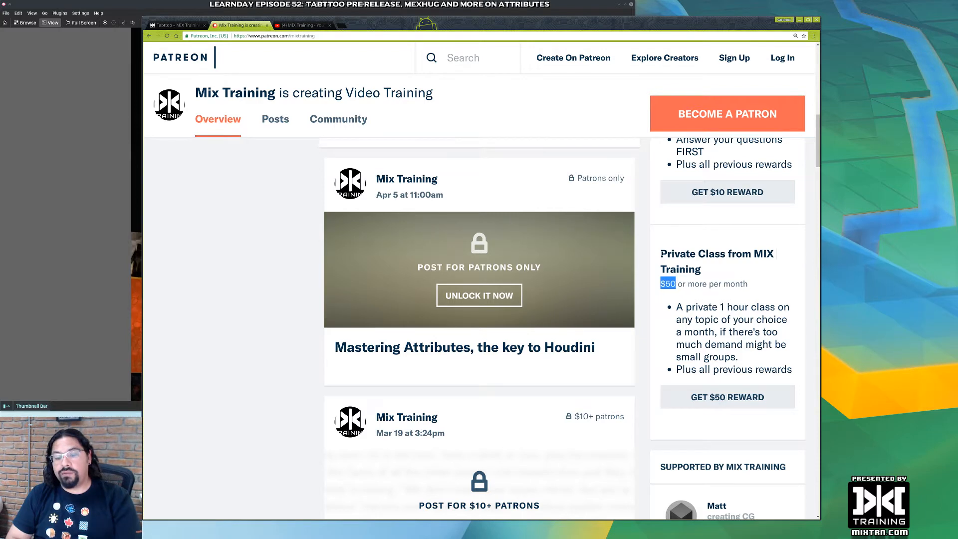
Highlight the full Private Class reward text, its list of benefits, and the word "demand" in the description
click(720, 298)
drag(660, 254, 786, 396)
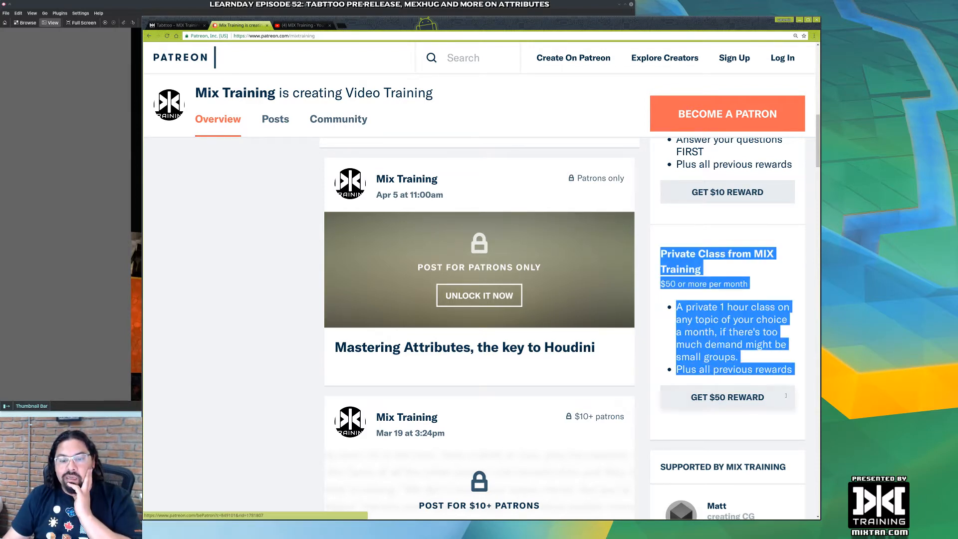
click(742, 361)
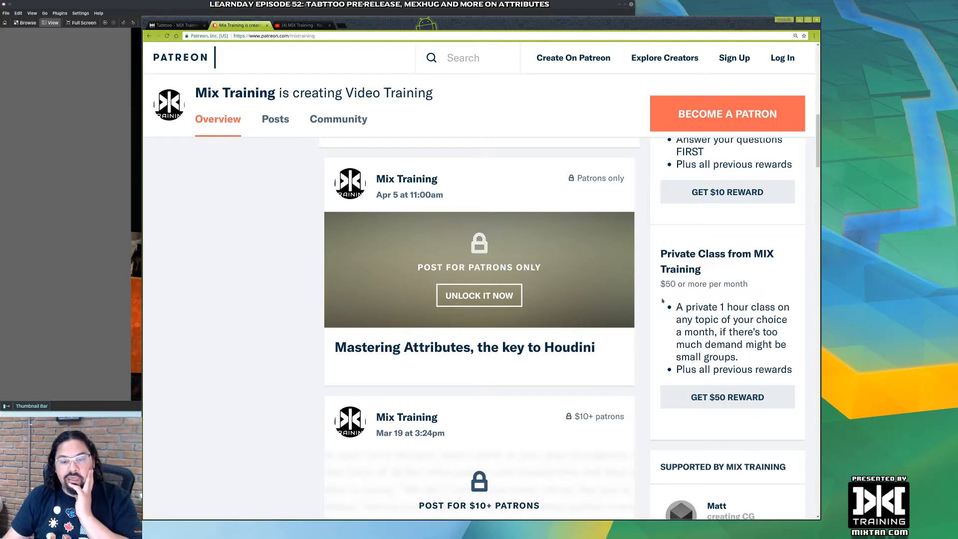
drag(679, 310, 791, 370)
click(751, 351)
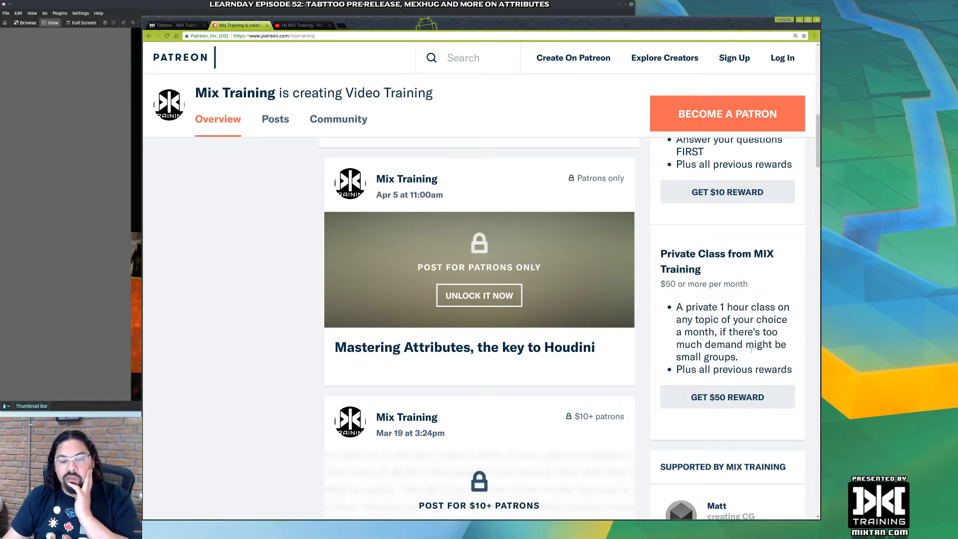
drag(668, 306, 794, 372)
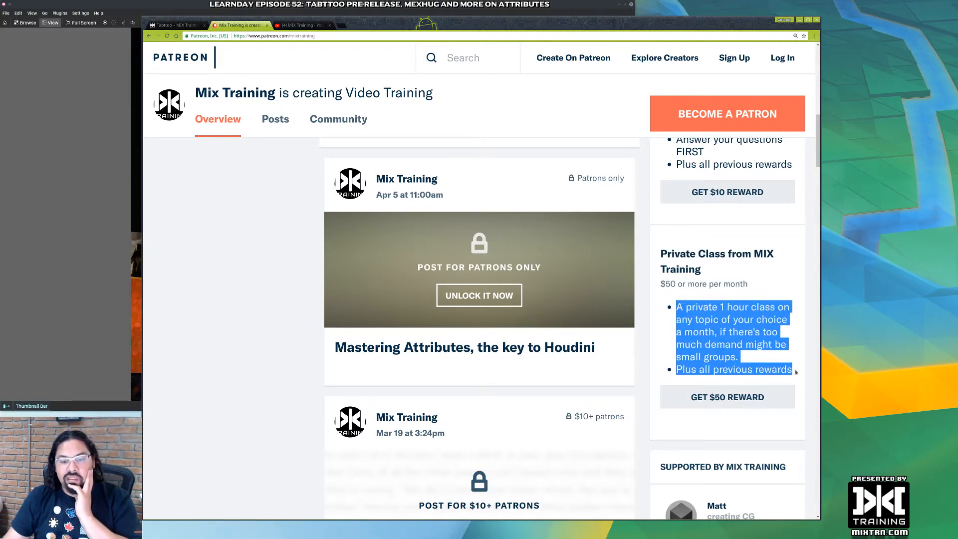
click(752, 348)
double_click(736, 347)
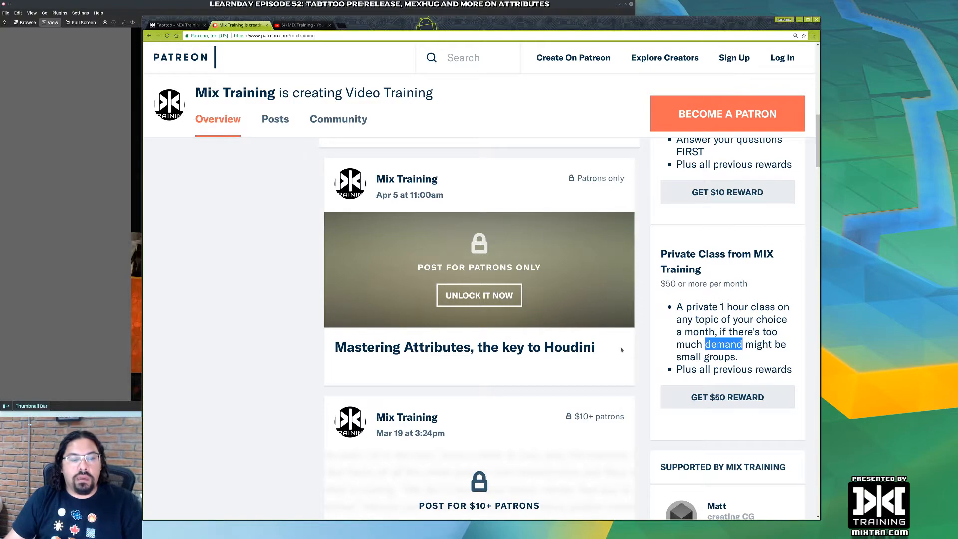
Review the Patreon overview from the introduction to the reward tiers and return to the page header
scroll(621, 349, up, 6)
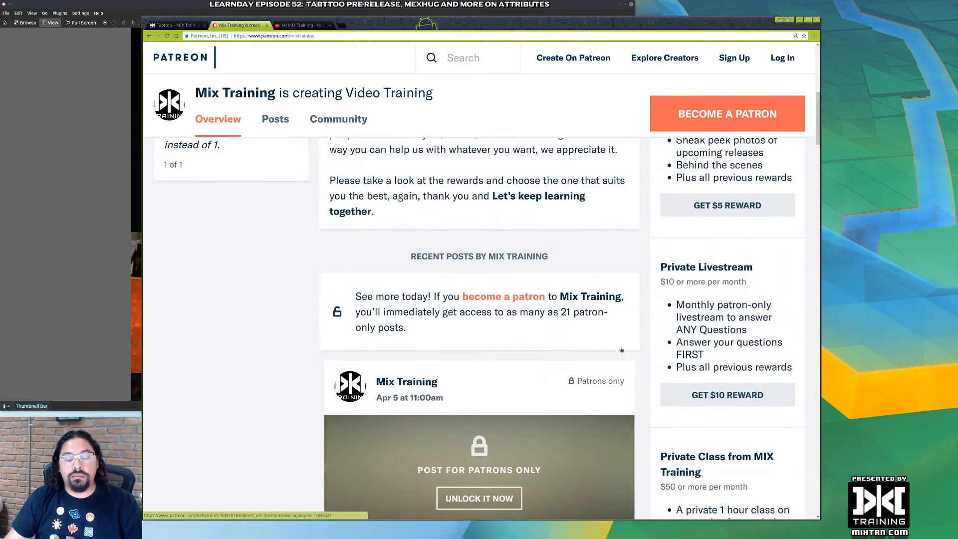
scroll(622, 349, up, 3)
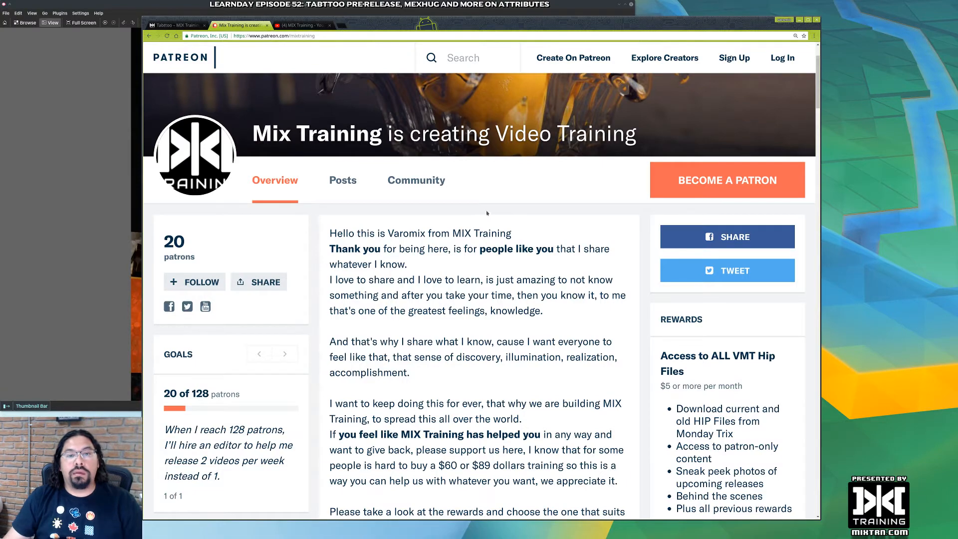
scroll(474, 170, down, 3)
scroll(473, 171, down, 2)
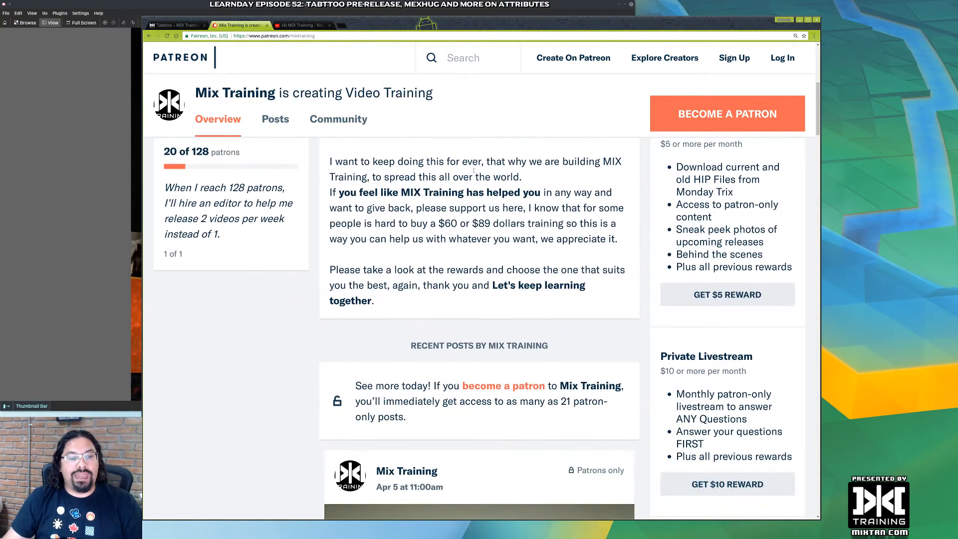
scroll(473, 170, down, 2)
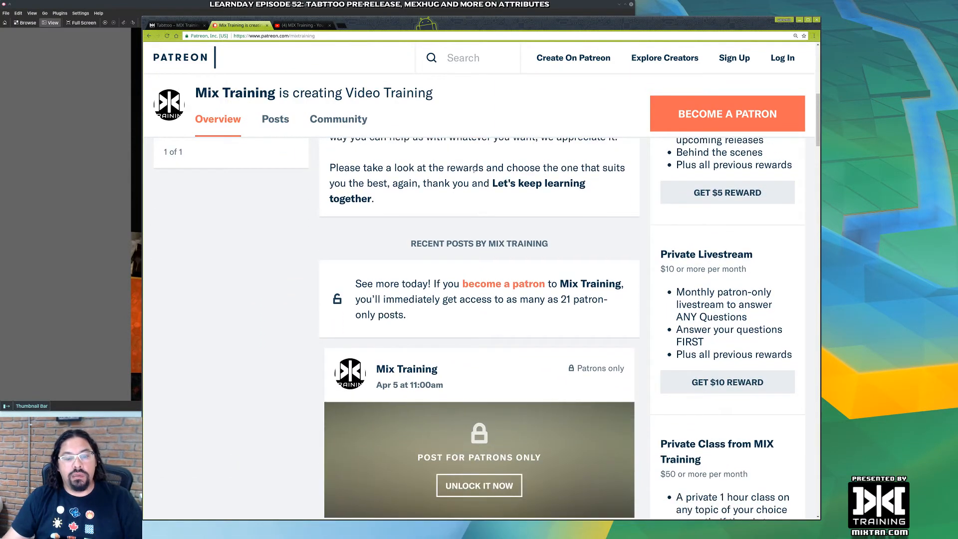
scroll(473, 170, up, 3)
scroll(474, 171, up, 3)
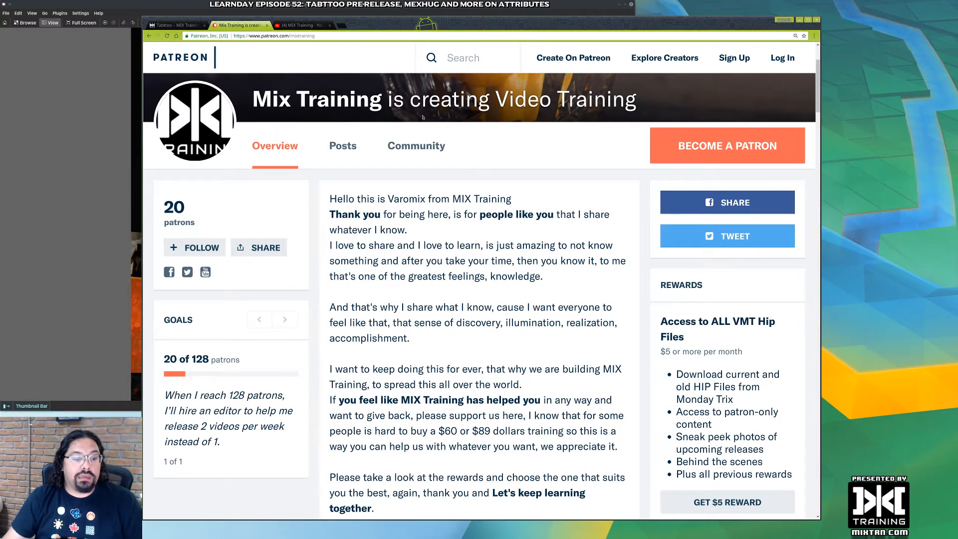
Load the mixtrn.com home page in the current tab and enlarge it by three zoom levels
click(468, 39)
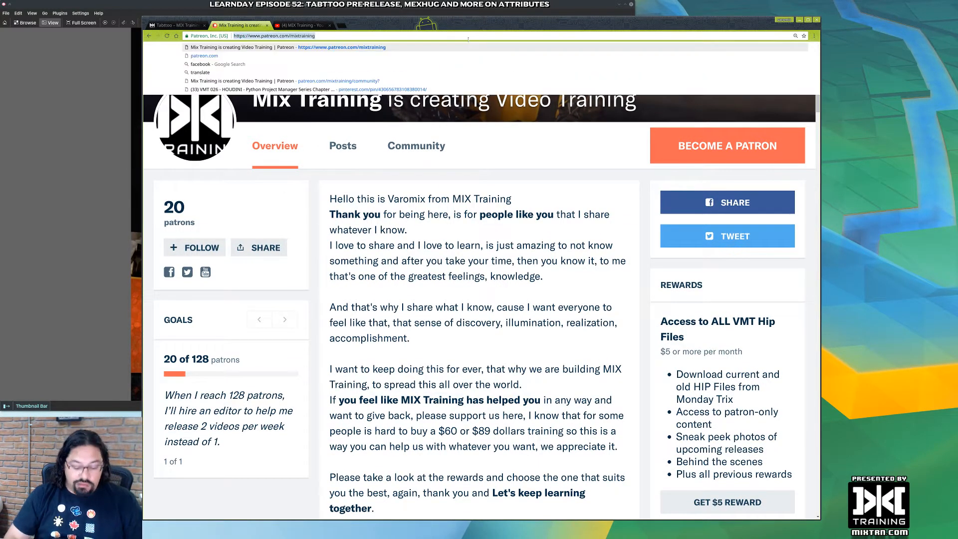
text(mixtrn.com)
key(Down)
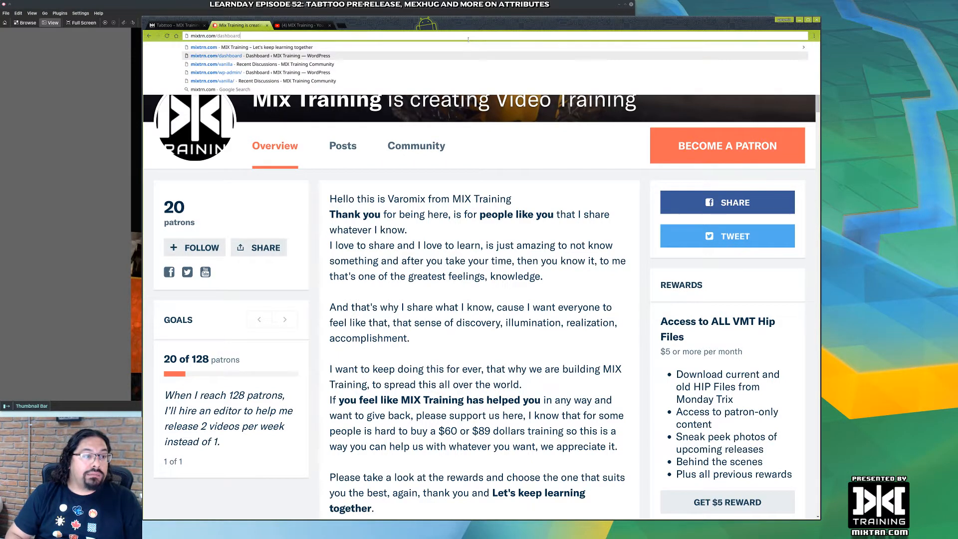
key(Up)
key(Return)
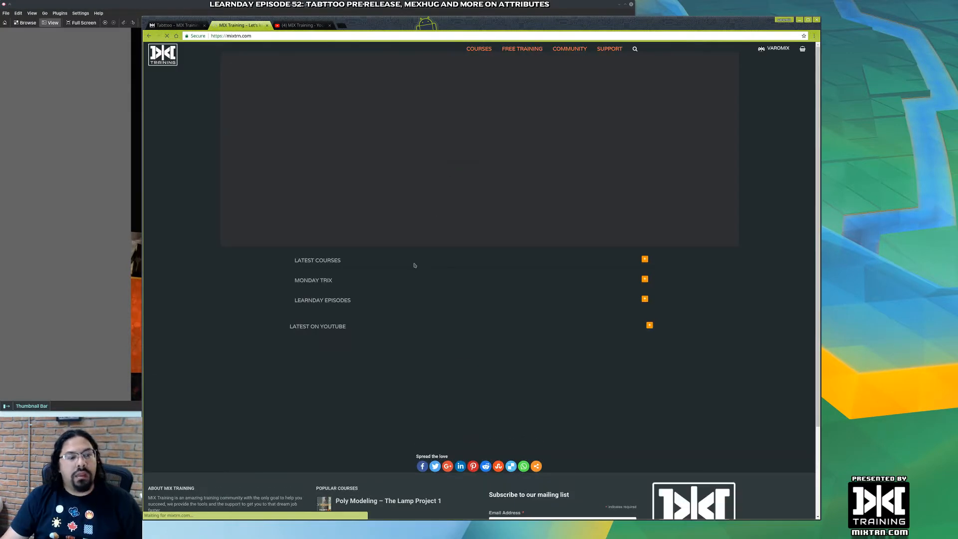
key(ctrl+plus)
key(ctrl+plus)
key(ctrl+plus)
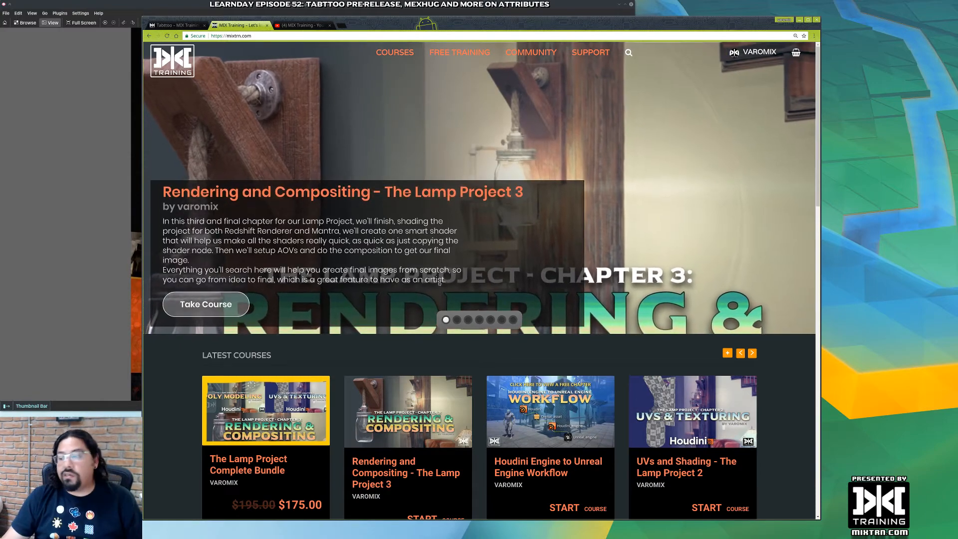
Shift the browser window slightly up and to the right, and open the site's All Courses page
alt+drag(503, 296, 529, 278)
scroll(460, 366, down, 2)
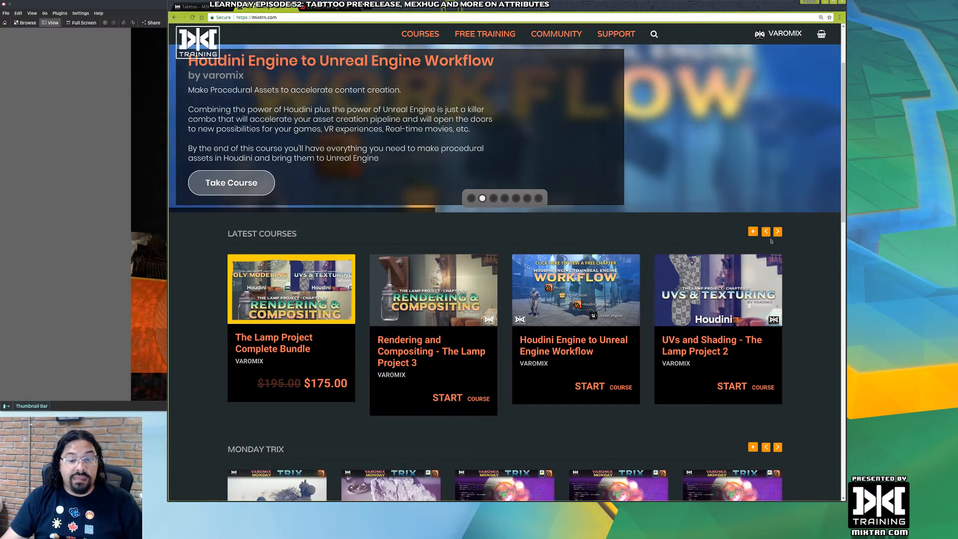
mouse_move(421, 34)
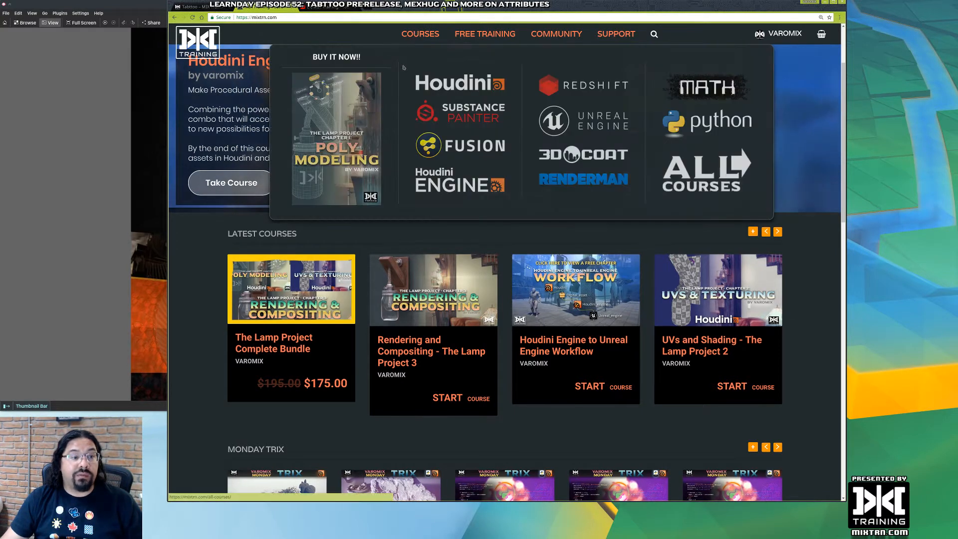
click(710, 170)
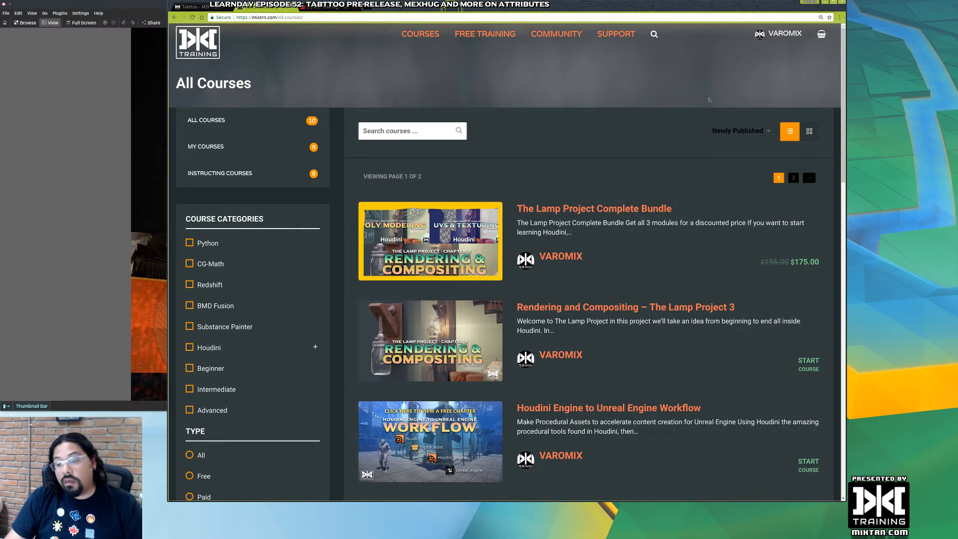
Look through the published courses on the All Courses page and return to the start of the list
scroll(649, 132, down, 5)
scroll(646, 131, up, 2)
right_click(647, 131)
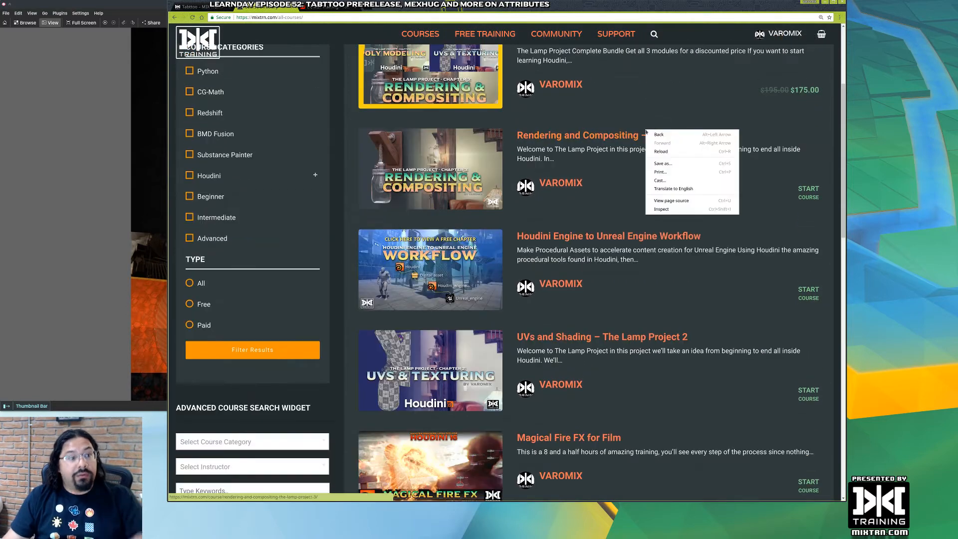
click(598, 205)
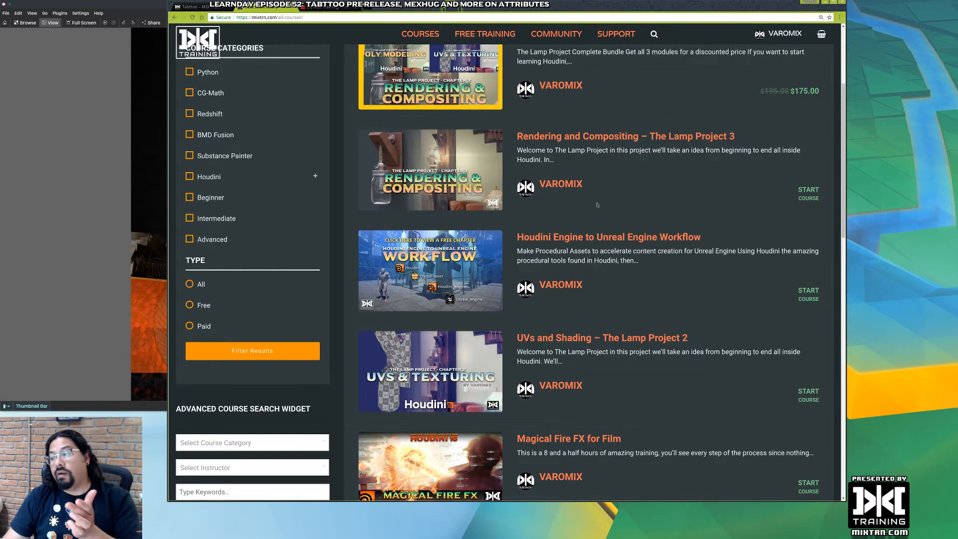
scroll(597, 205, up, 4)
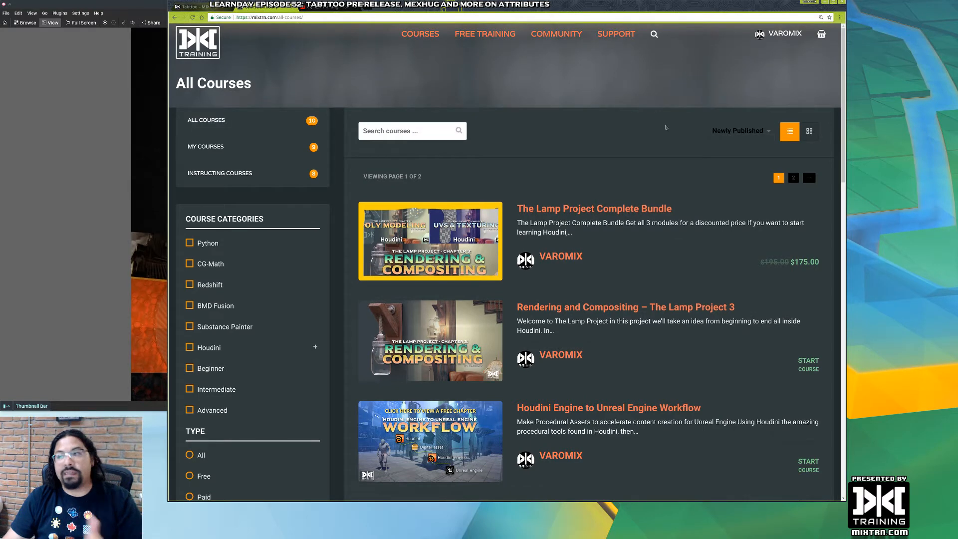
Open the Tabttoo product page and bring the browser in front of the concept image viewer
click(199, 6)
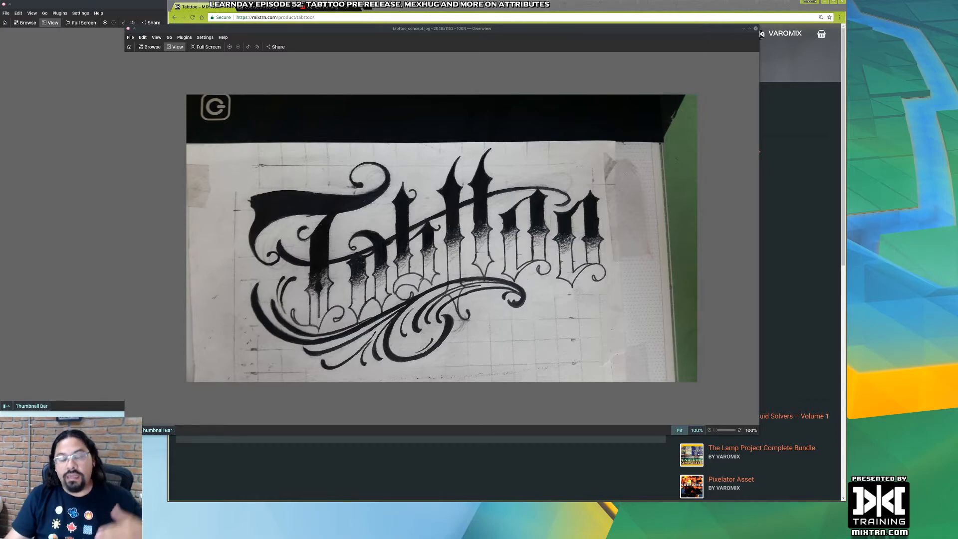
click(769, 195)
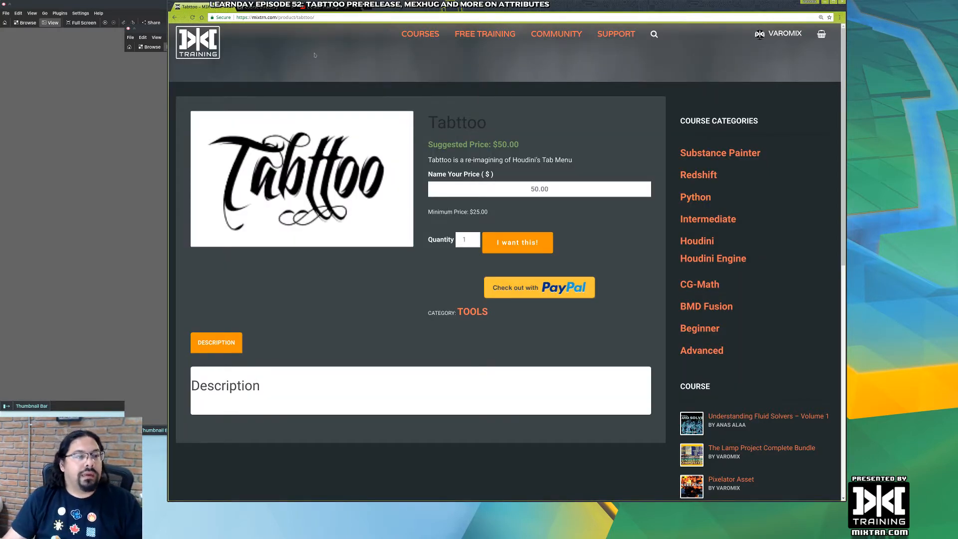
drag(320, 17, 213, 17)
text(Tabttoo_Pre-Release_v0.01)
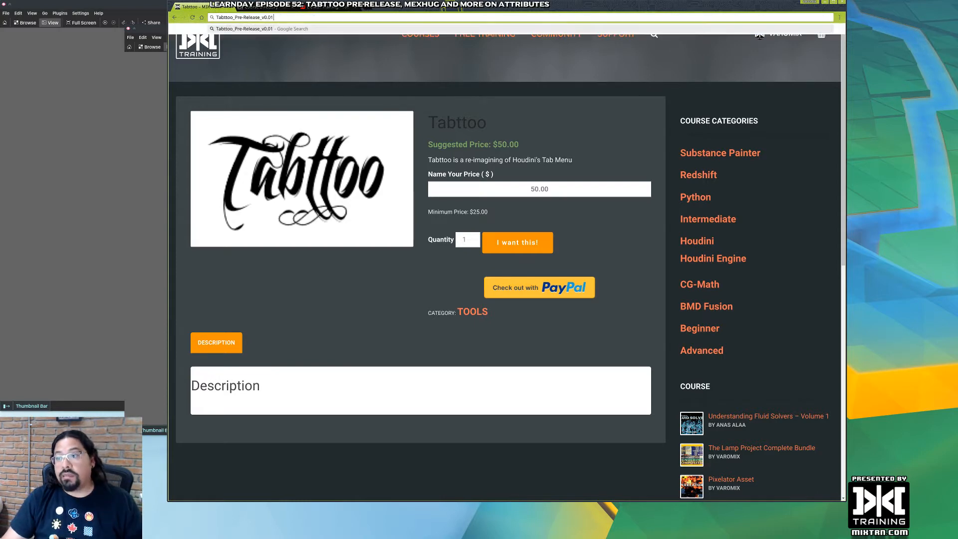
key(Return)
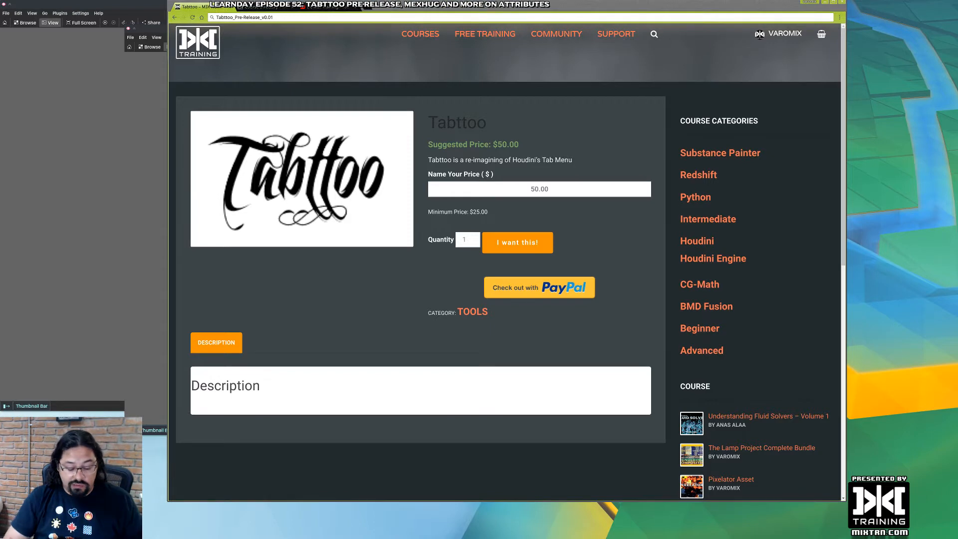
Switch to Sublime Text, close the open shelf file and place the empty editor window over the product page
key(alt+Tab)
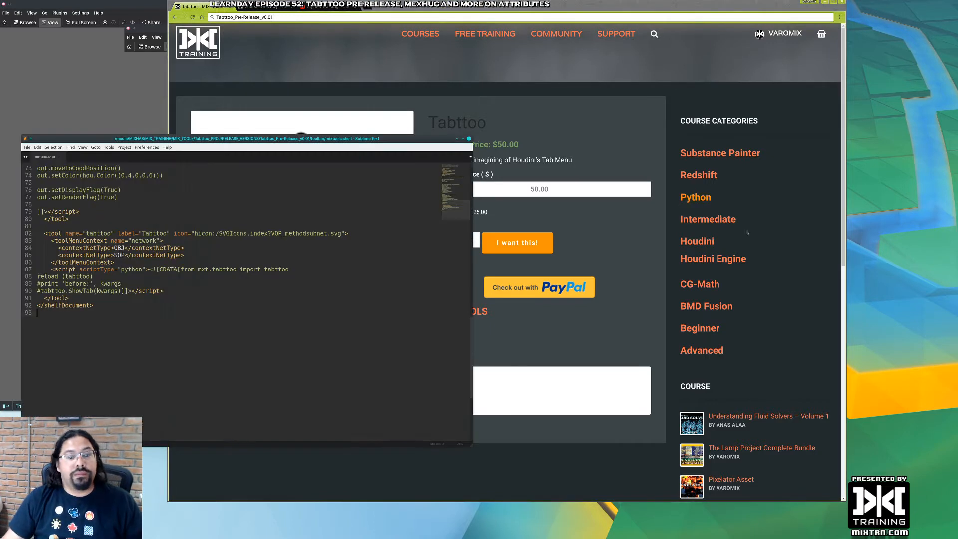
click(59, 157)
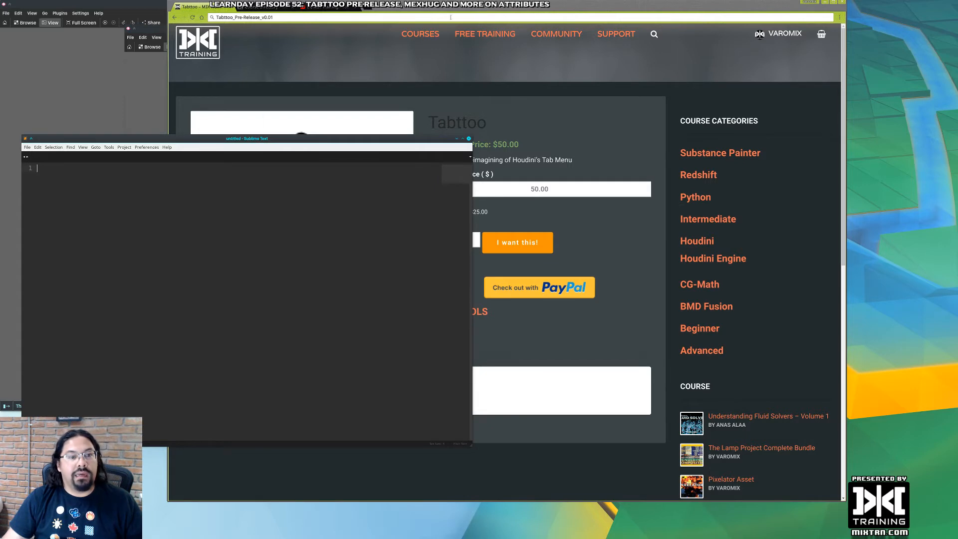
drag(321, 138, 675, 102)
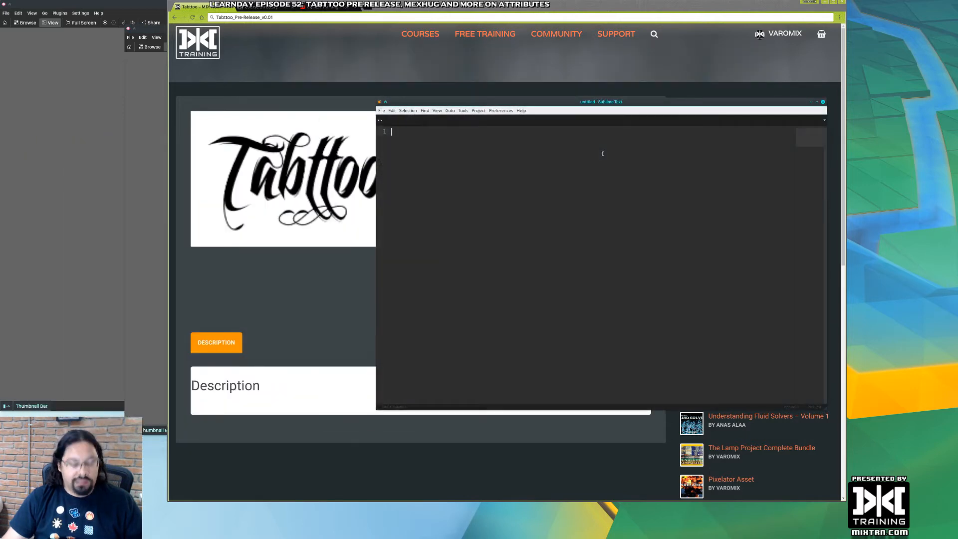
text(Tabttoo_Pre-Release_v0.01)
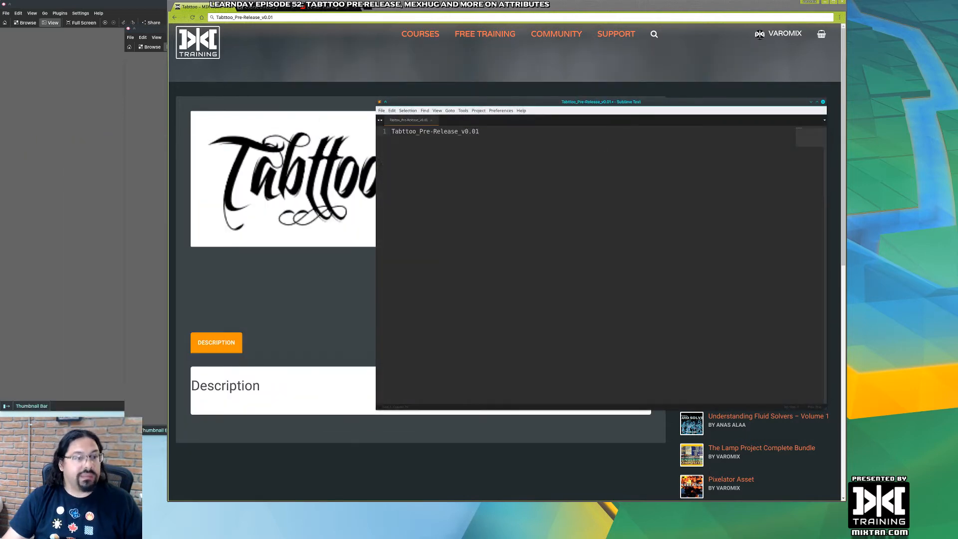
click(324, 18)
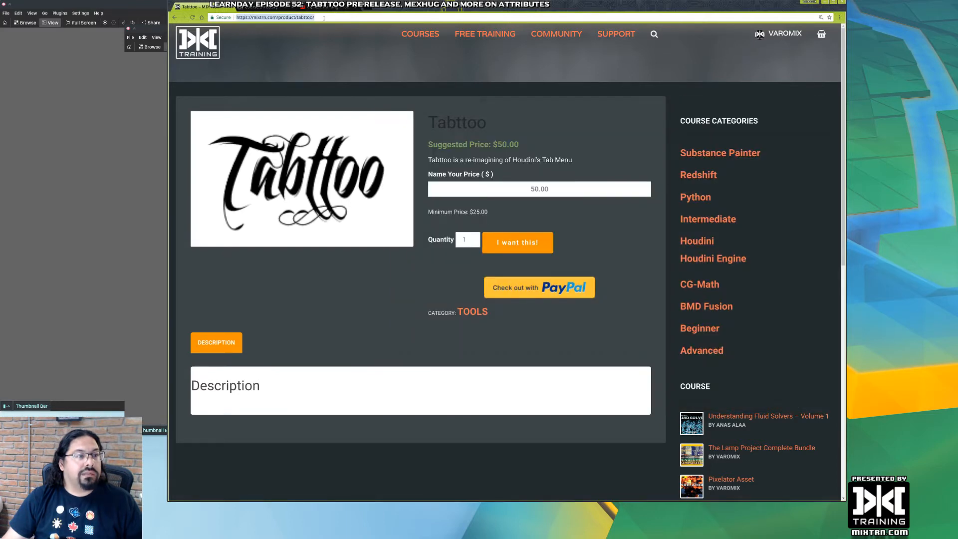
key(alt+Tab)
key(ctrl+a)
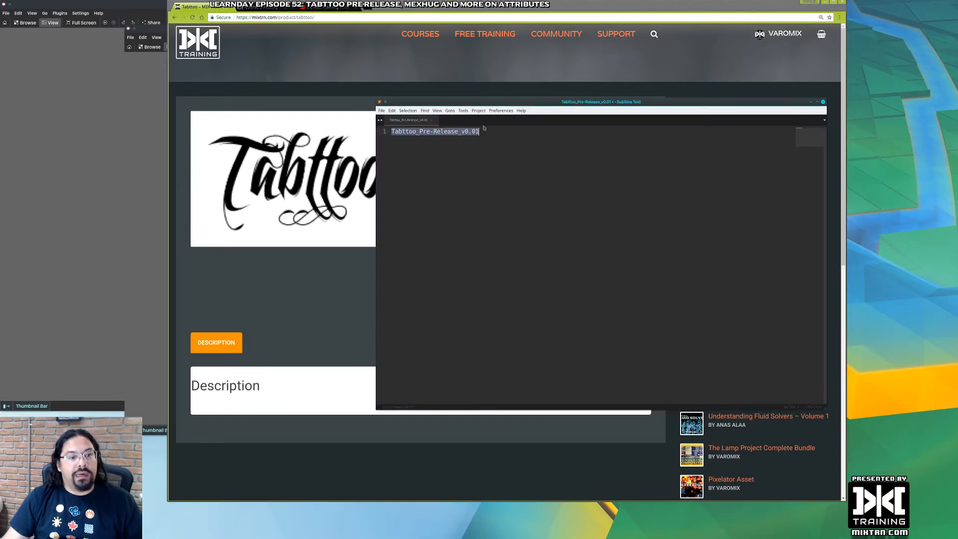
text(https://mixtrn.com/product/tabttoo/)
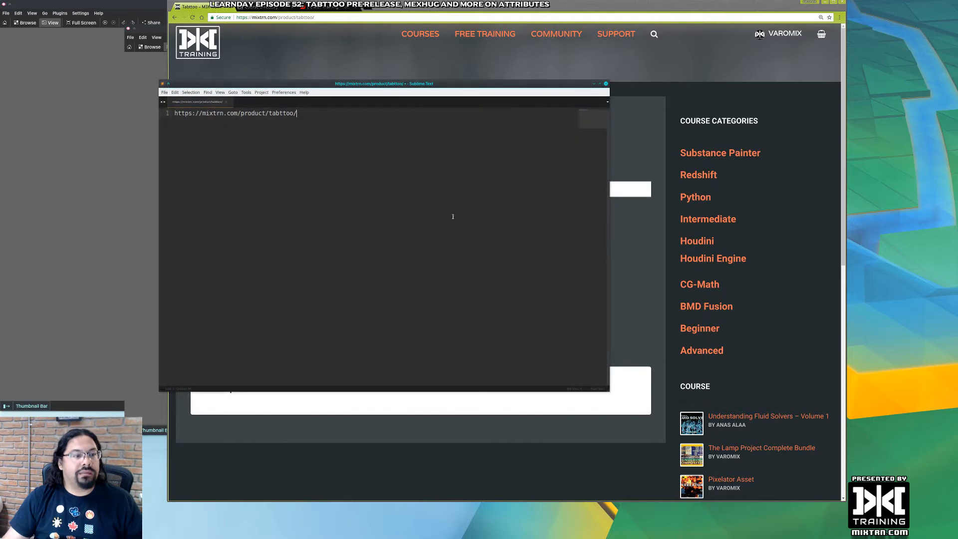
Enlarge the editor window and its text so the product URL is large but fits on a single line
alt+right_drag(691, 236, 728, 236)
ctrl+scroll(409, 217, up, 6)
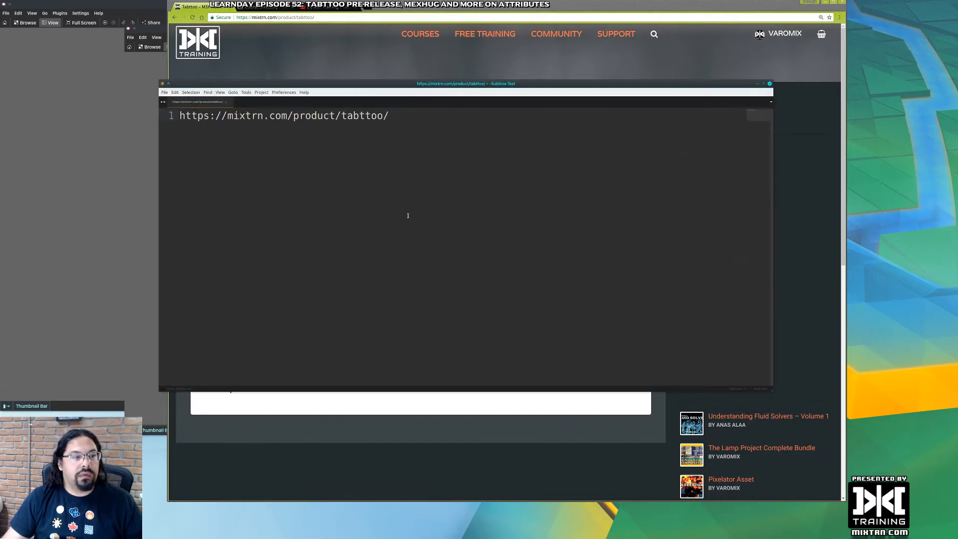
ctrl+scroll(408, 216, up, 8)
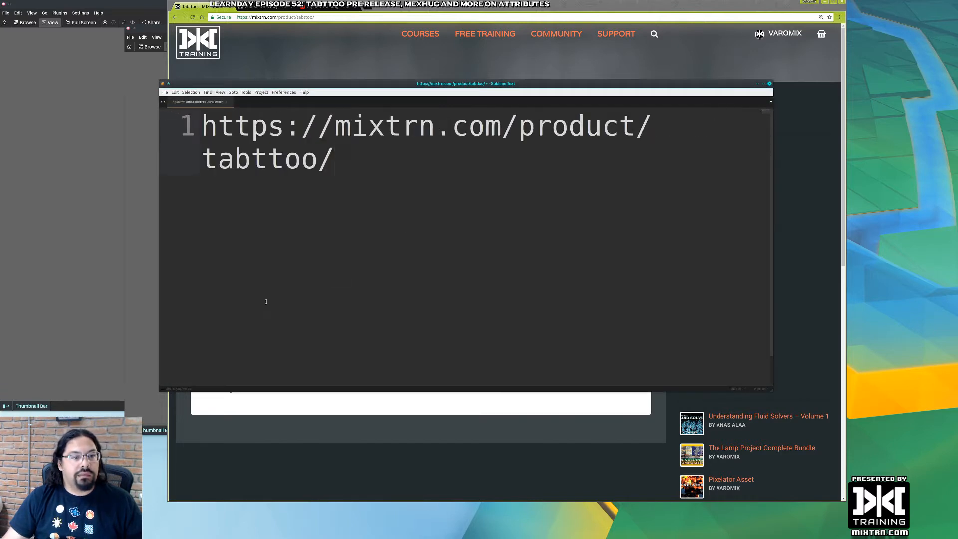
alt+right_drag(266, 300, 150, 334)
Highlight the URL's product name "tabttoo" for the viewers and clear the selection
drag(221, 126, 658, 122)
click(523, 125)
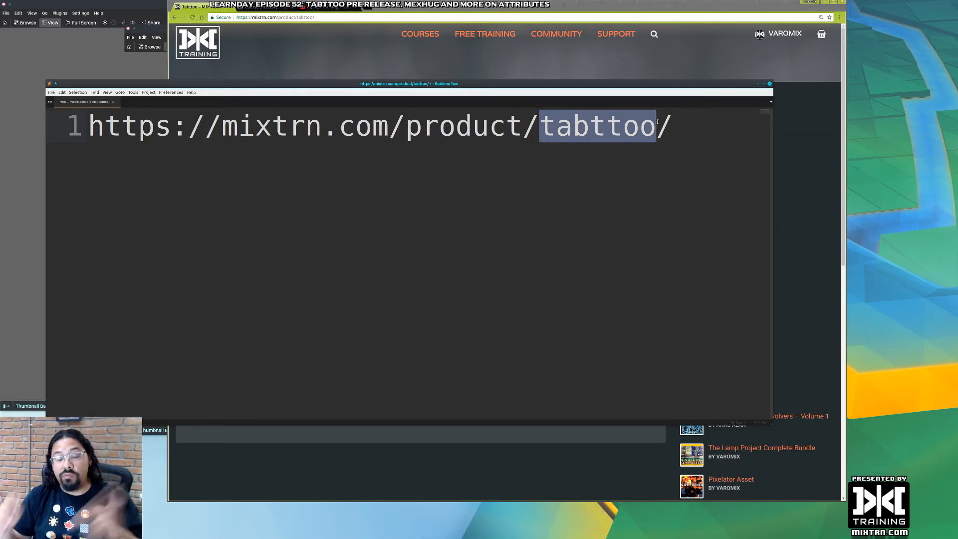
click(709, 124)
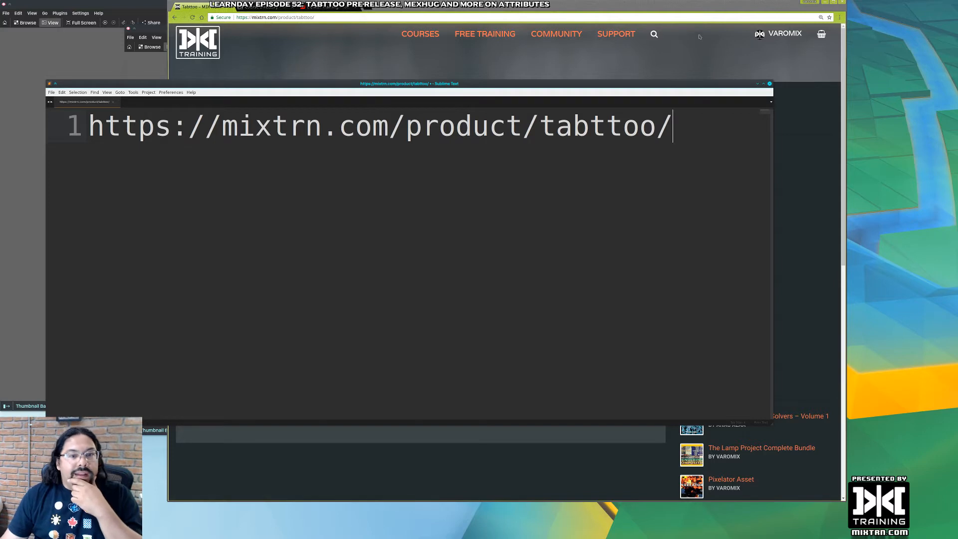
Return to the Tabttoo product page and point out the suggested price, the name-your-price field and the minimum price
click(680, 16)
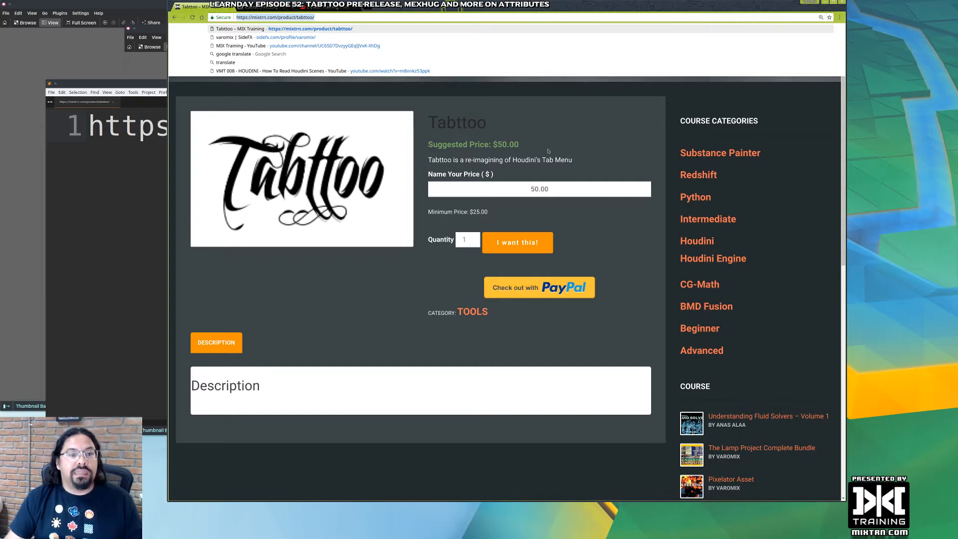
click(548, 151)
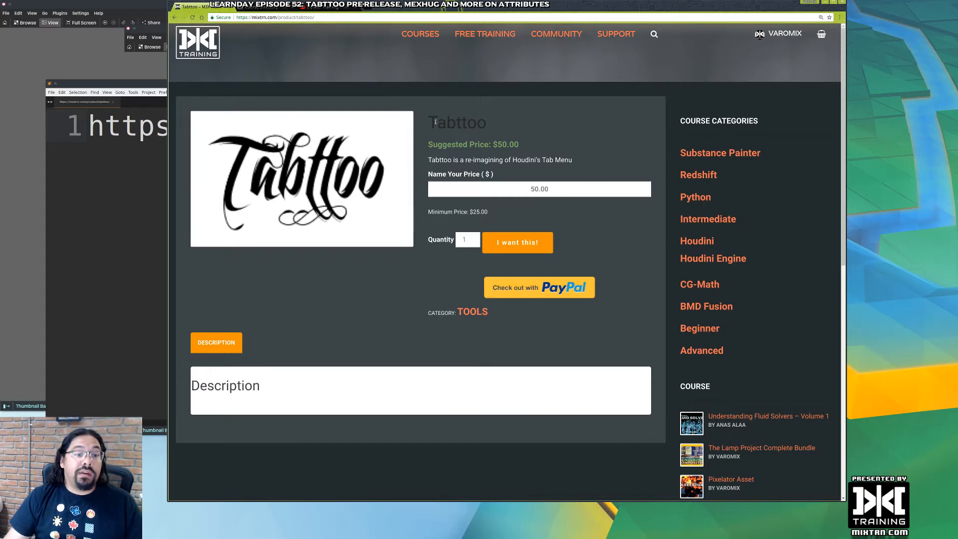
drag(467, 144, 534, 150)
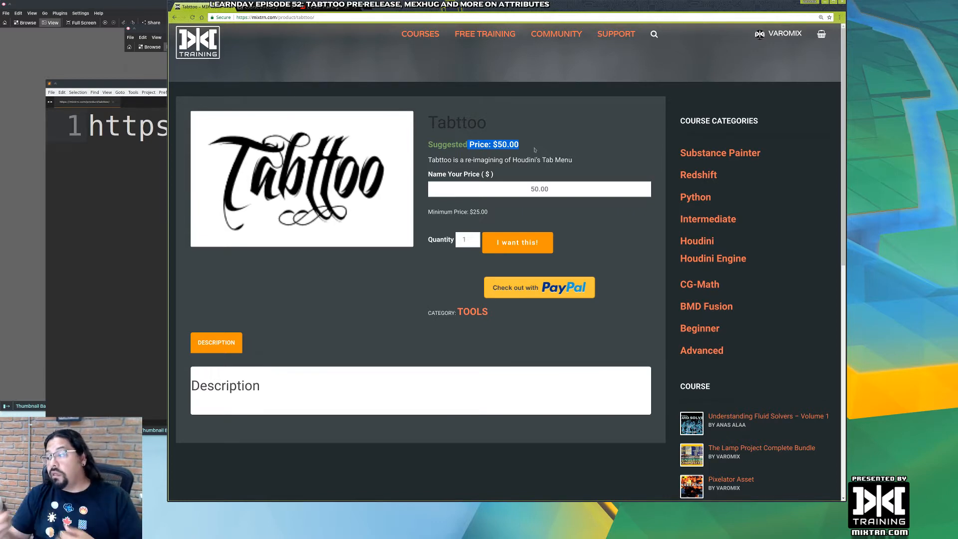
click(570, 187)
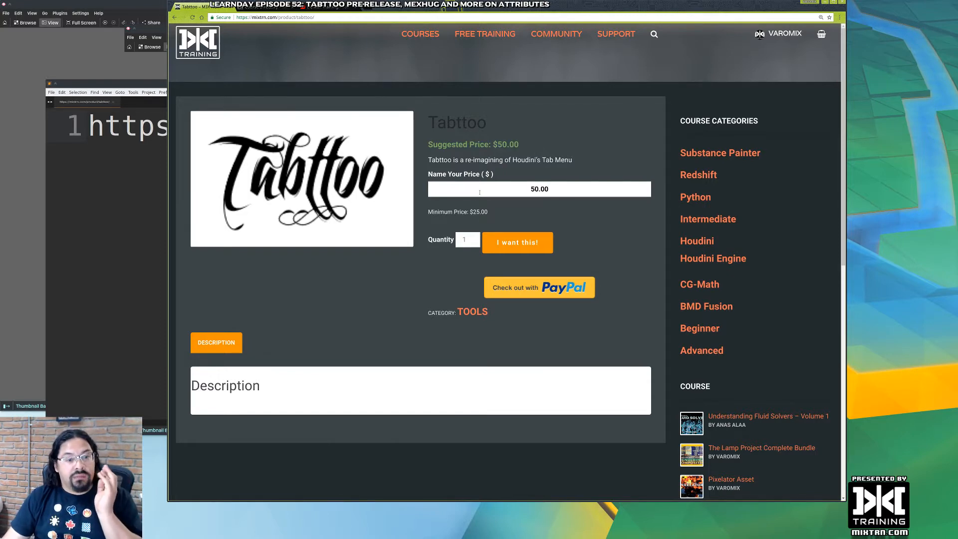
drag(488, 212, 428, 210)
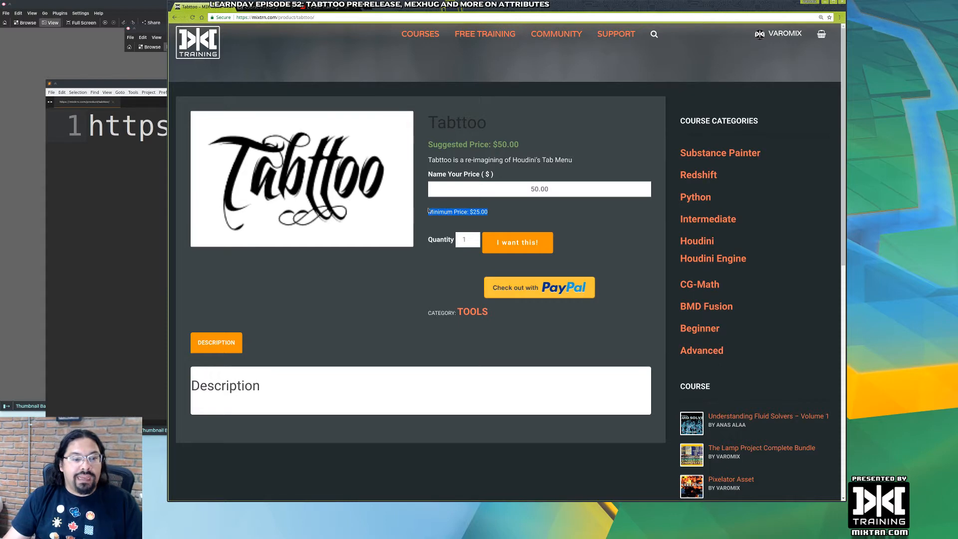
Set the product page's zoom to 175% and shift and widen the browser window to fit the larger layout
ctrl+scroll(429, 210, up, 2)
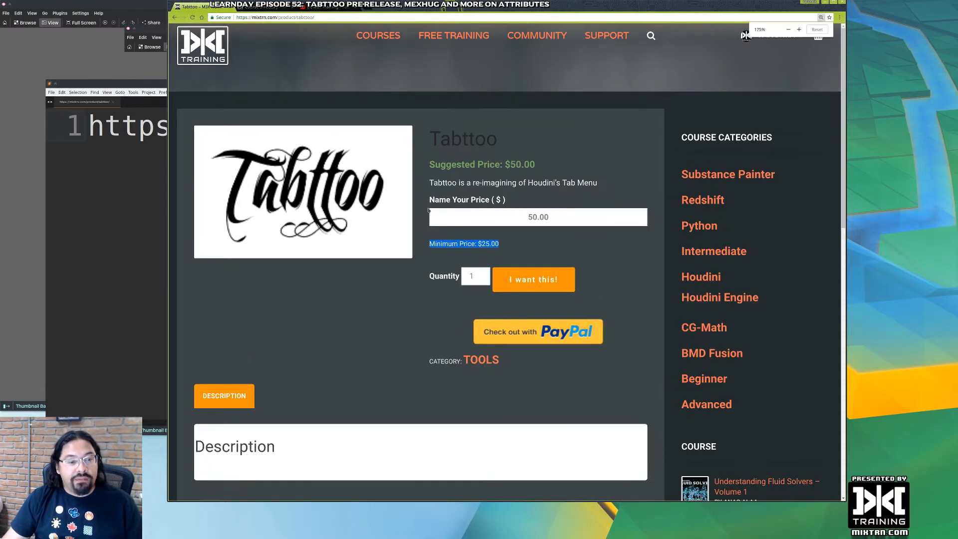
ctrl+scroll(429, 210, up, 1)
ctrl+scroll(428, 210, down, 5)
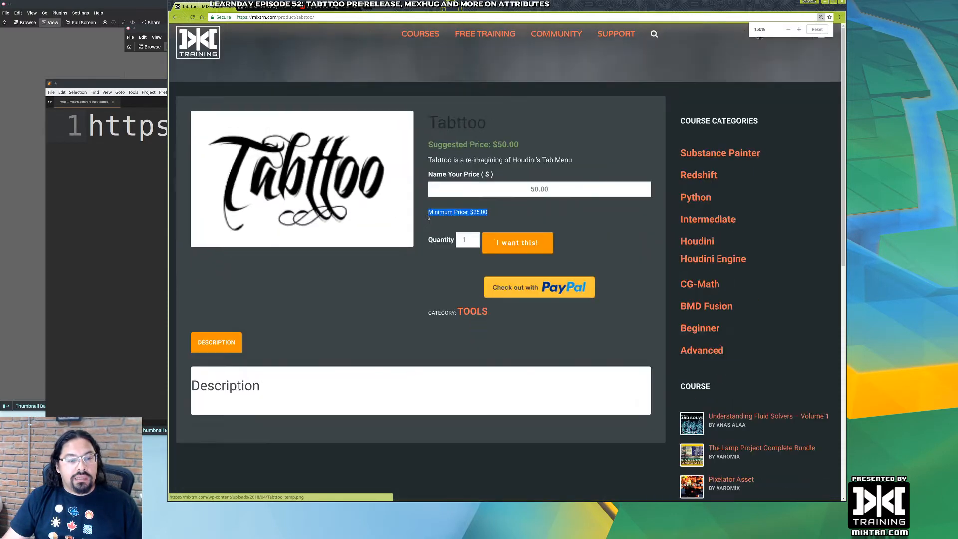
ctrl+scroll(428, 216, up, 1)
alt+drag(588, 249, 481, 242)
alt+right_drag(607, 252, 751, 255)
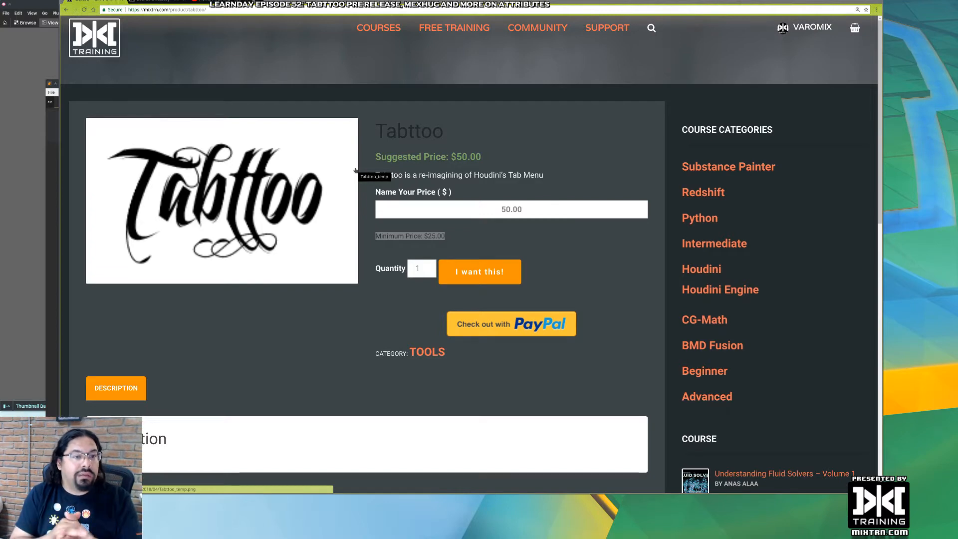
Name a price of 1000 dollars for Tabttoo and add it to the cart
click(558, 205)
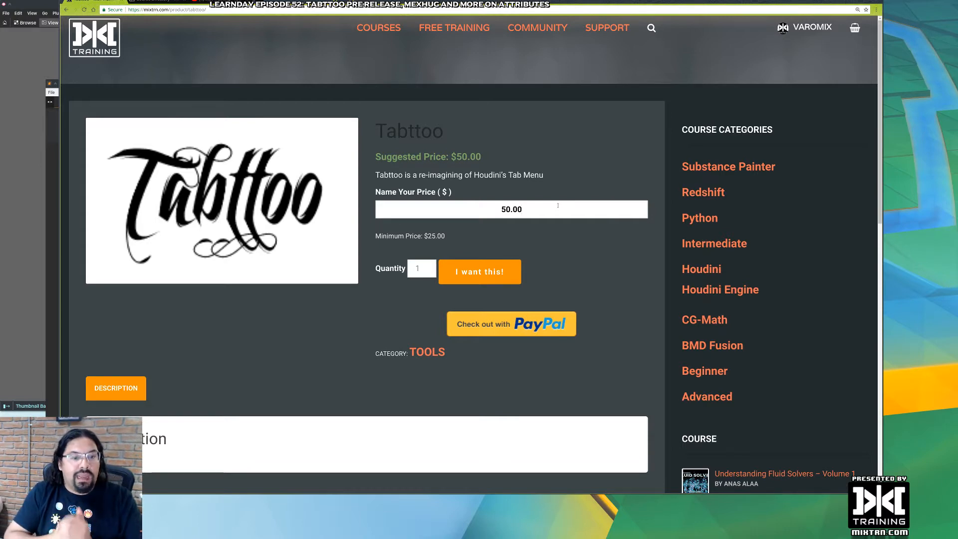
drag(536, 204, 479, 205)
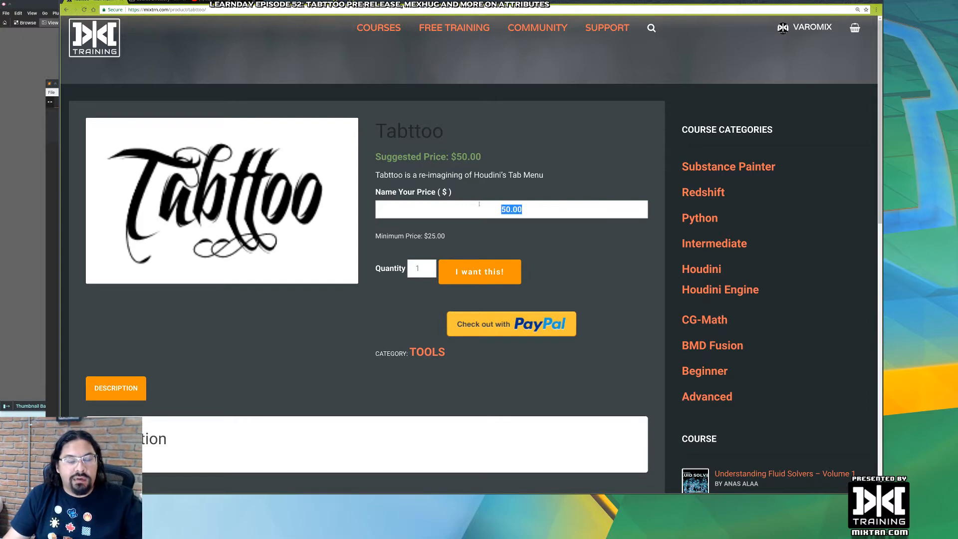
text(1)
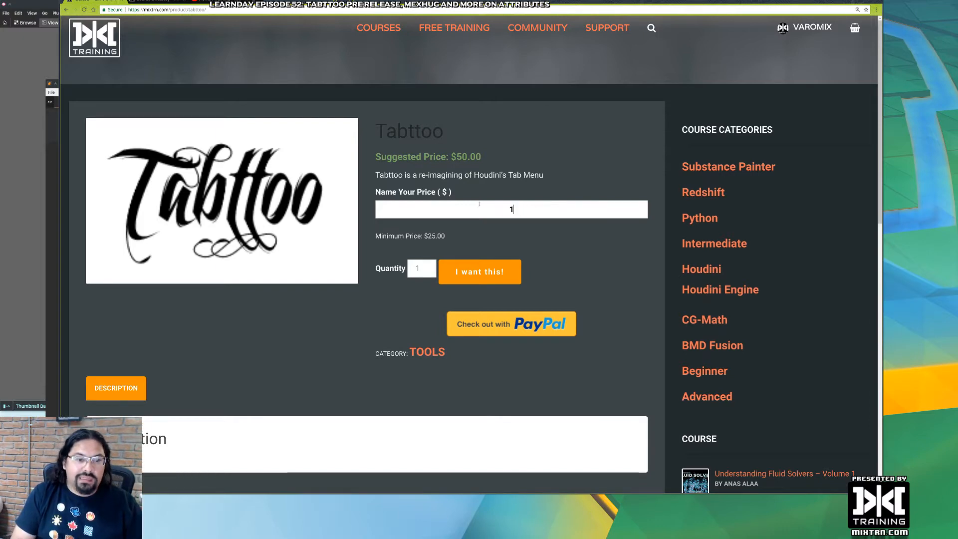
text(000)
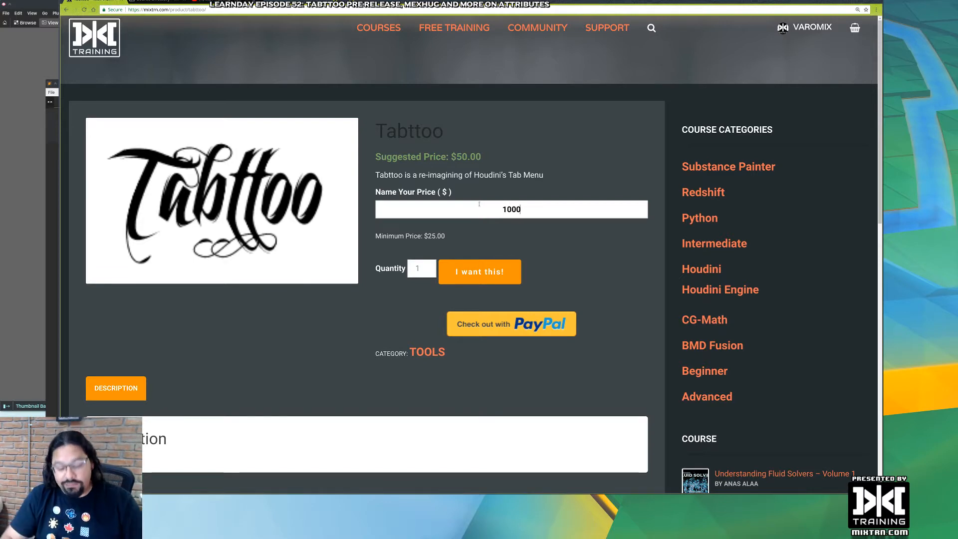
key(Return)
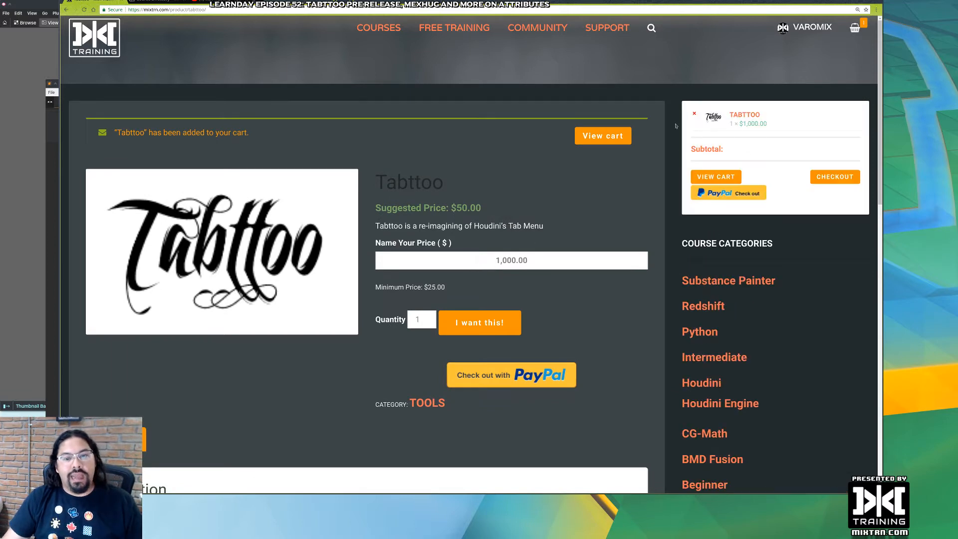
Remove Tabttoo from the cart and point out the amount in the name-your-price field
click(695, 113)
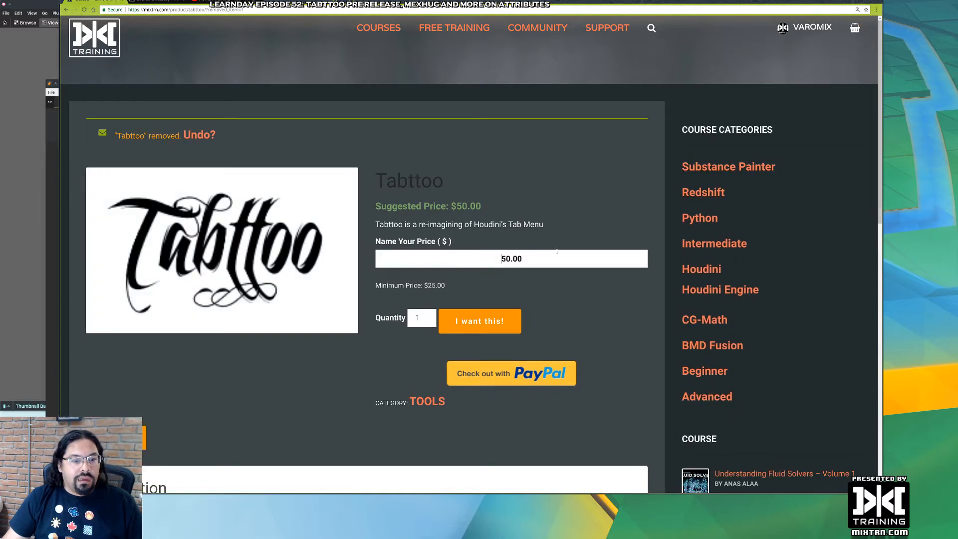
drag(553, 256, 455, 251)
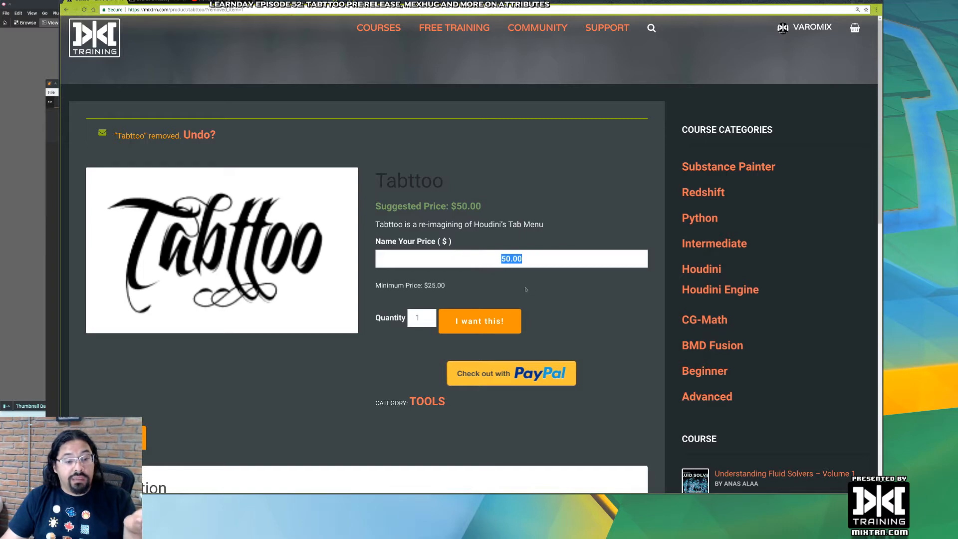
click(559, 209)
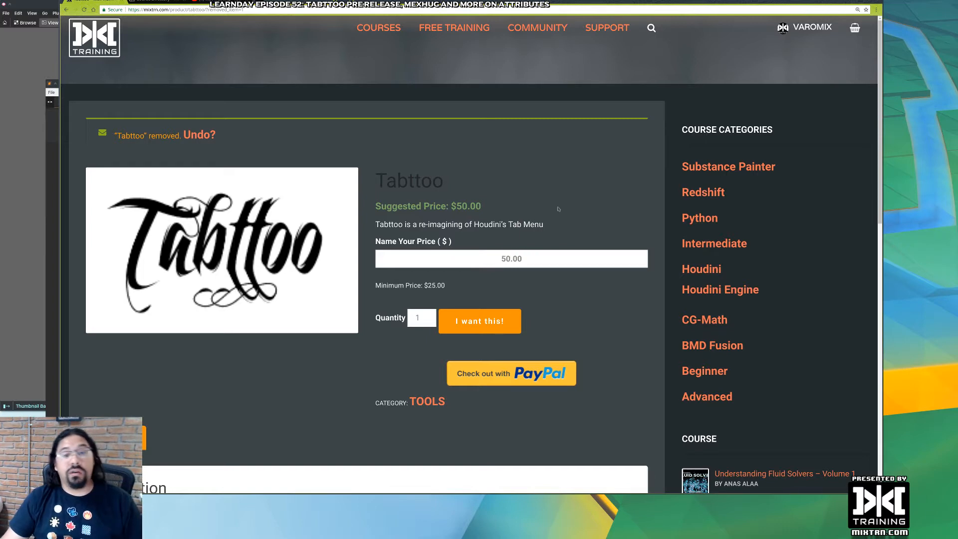
Shrink and minimize the browser window, switch to Houdini and expand its window to fill the recorded screen area
alt+drag(641, 129, 629, 174)
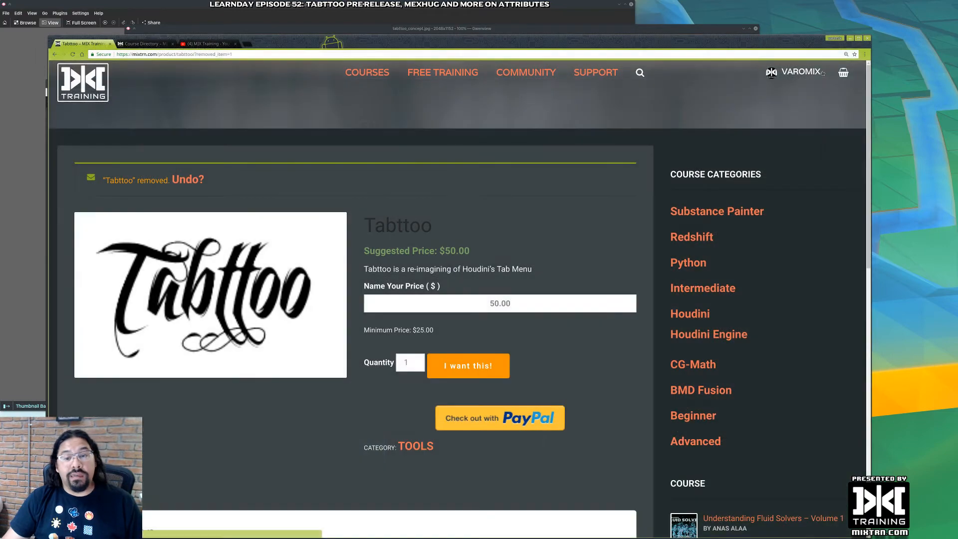
alt+right_drag(797, 468, 751, 402)
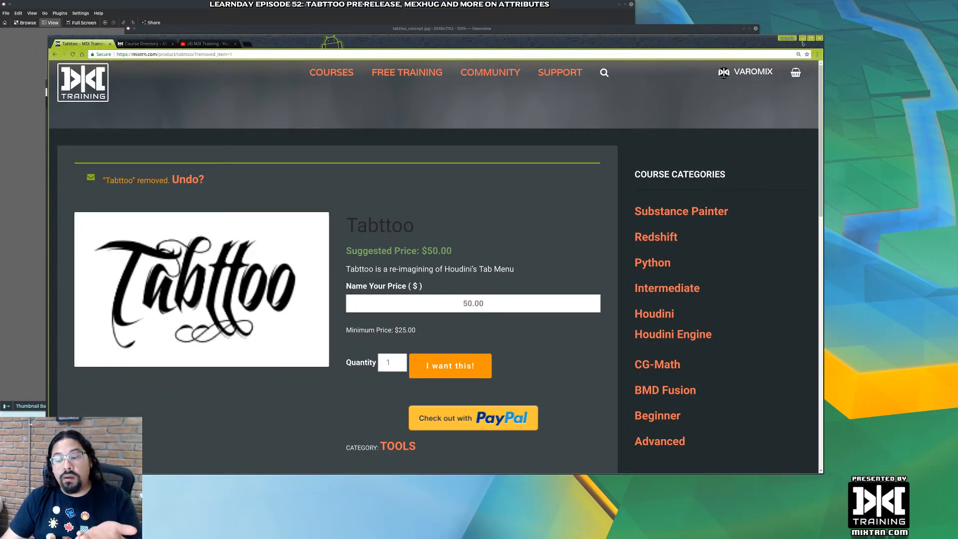
click(802, 38)
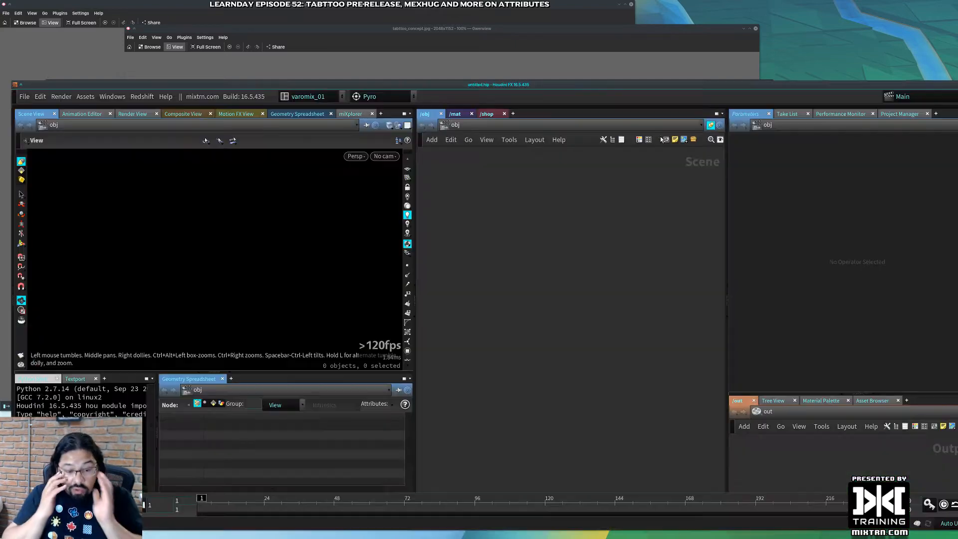
double_click(502, 86)
mouse_move(954, 193)
alt+right_down()
mouse_move(886, 191)
mouse_move(937, 186)
alt+right_up()
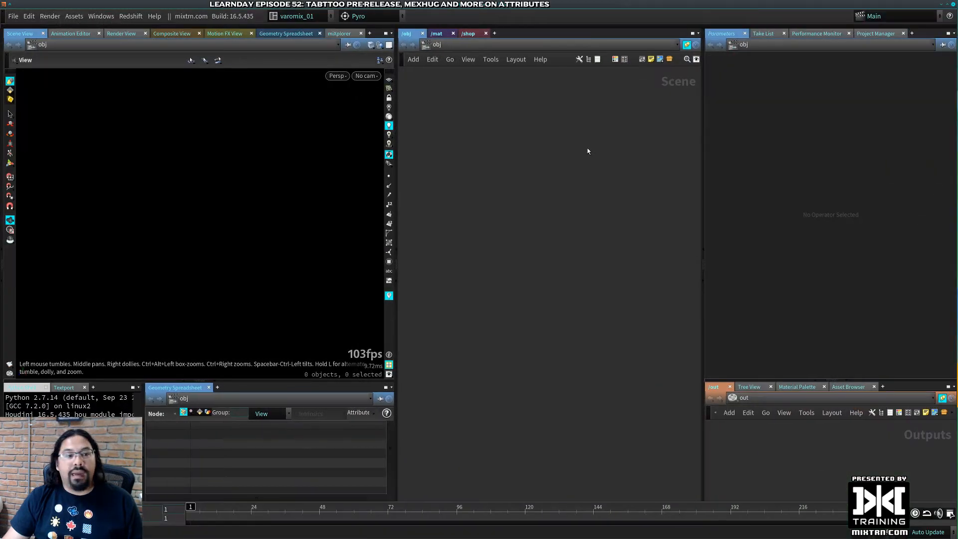
Reposition and resize the Houdini window to fit the recorded screen area, and display the reference grid in the scene view
alt+right_drag(588, 148, 586, 129)
alt+drag(590, 273, 569, 346)
alt+right_drag(875, 286, 883, 289)
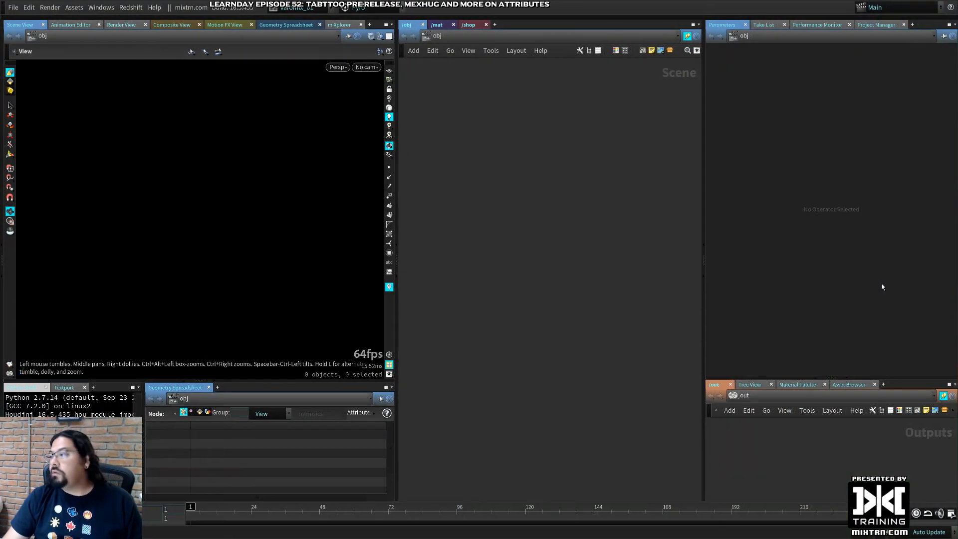
alt+right_drag(824, 261, 919, 263)
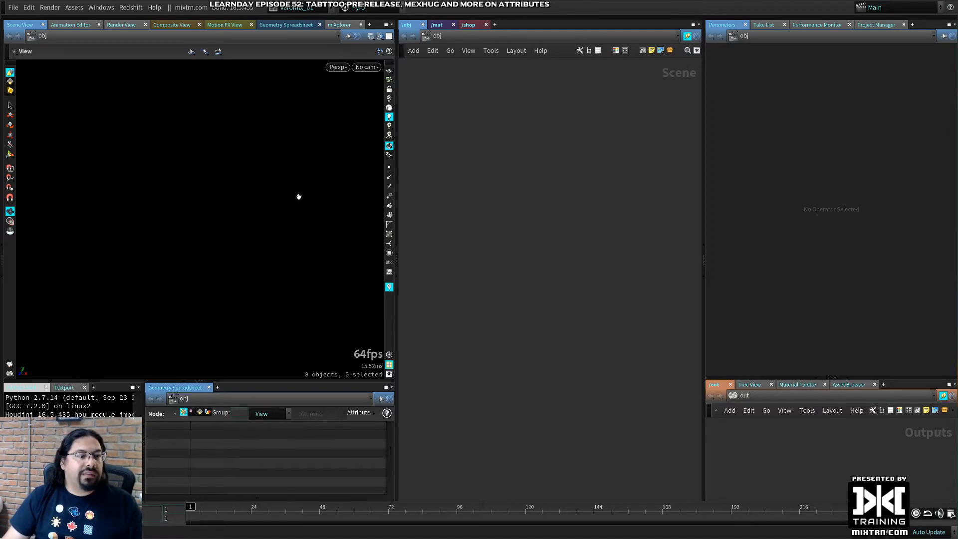
click(390, 70)
Compare Tabttoo's node search box with the standard TAB Menu of categories in the object network
key(Tab)
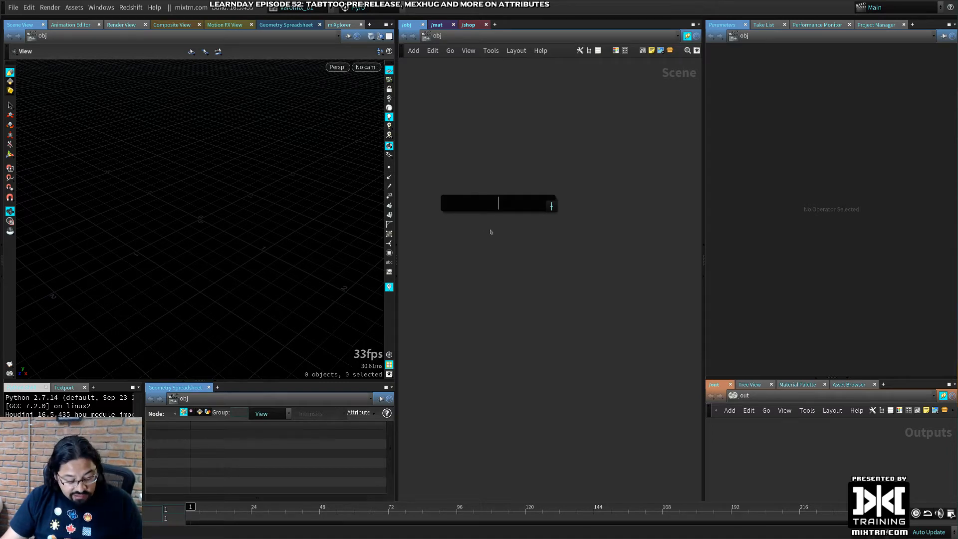
key(Escape)
key(Tab)
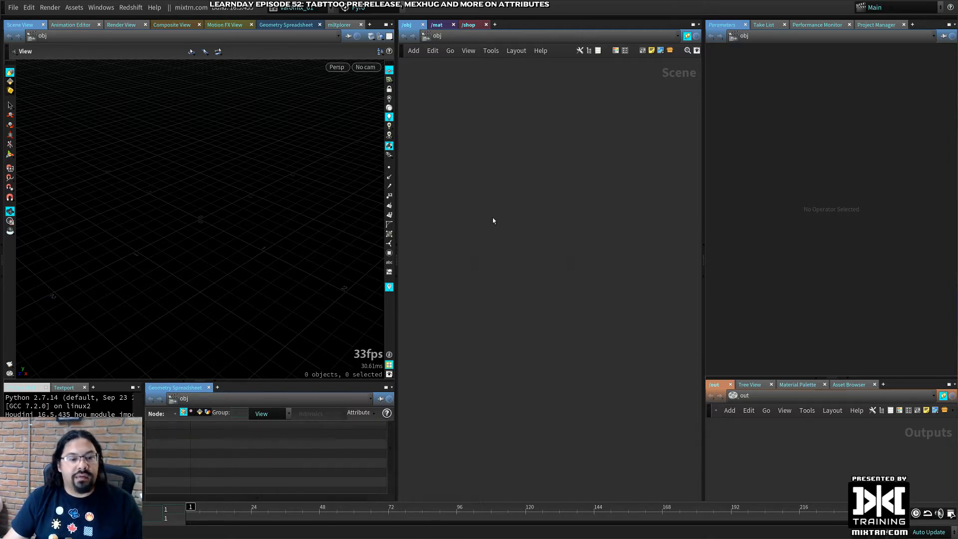
key(Tab)
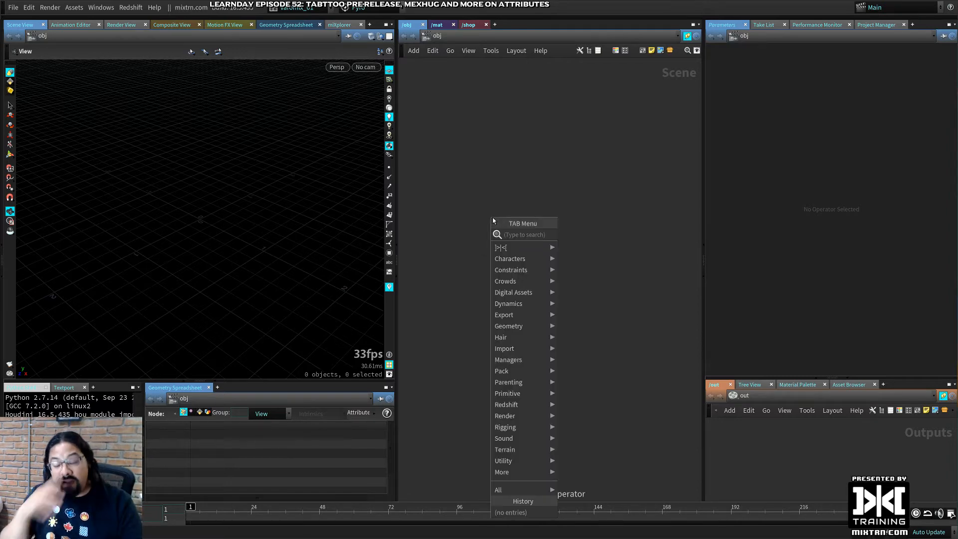
key(Tab)
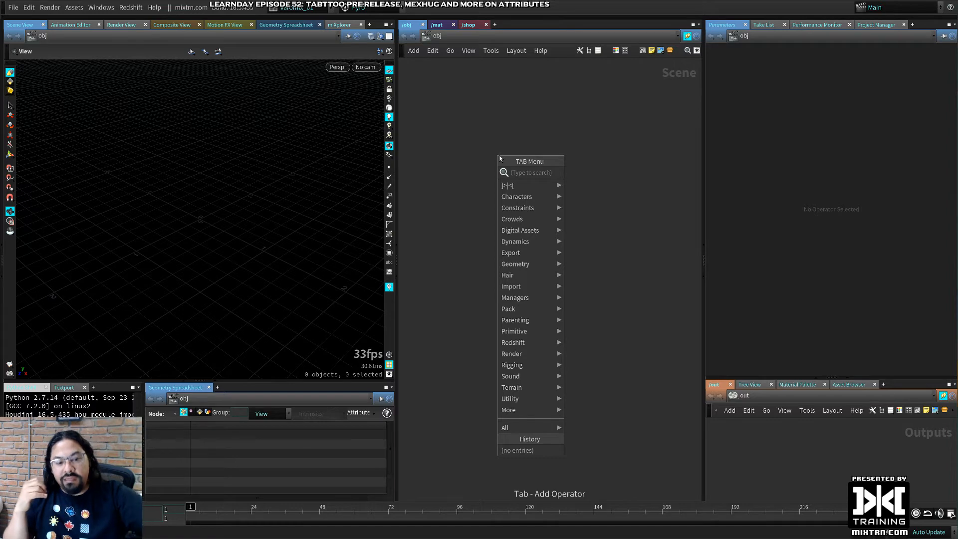
click(475, 187)
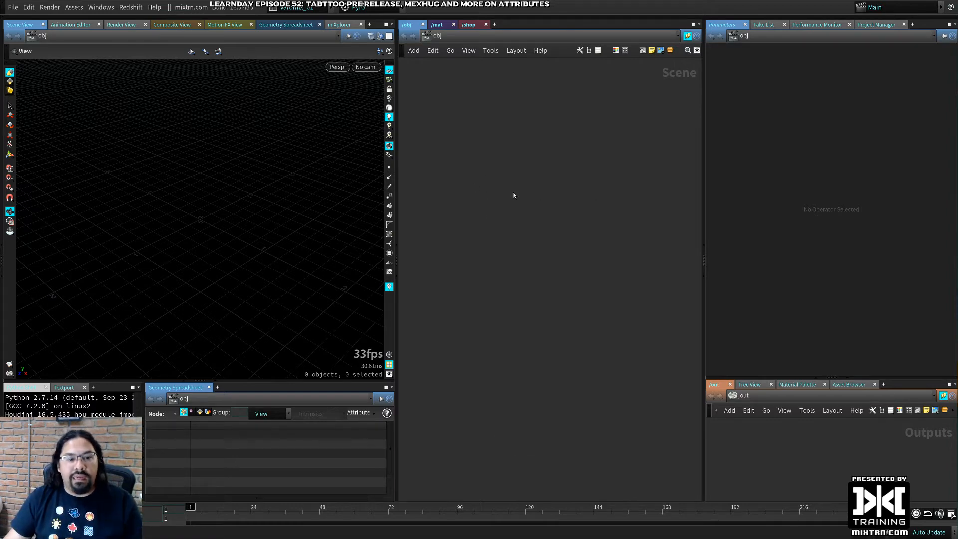
key(shift+Tab)
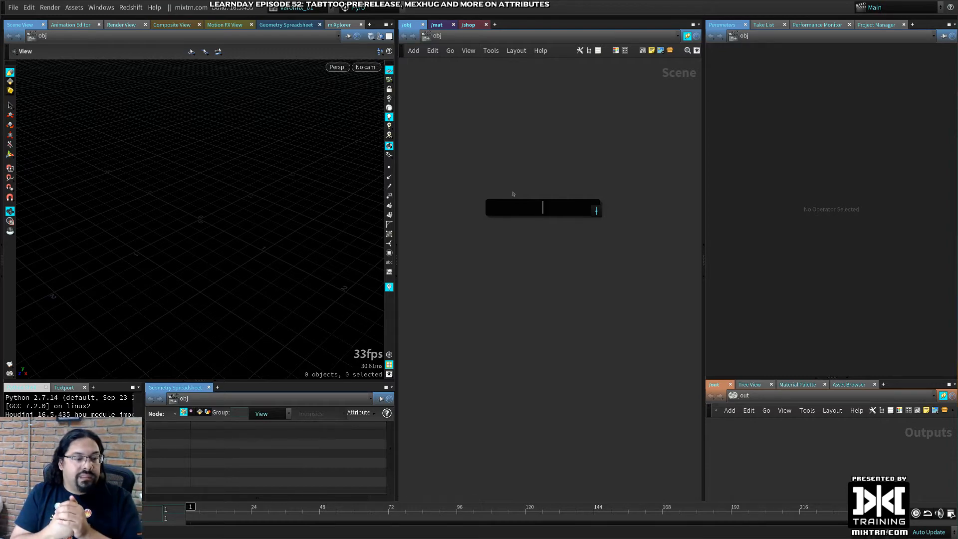
Collapse the Python shell pane and search Tabttoo for "toru" in the object network
click(144, 429)
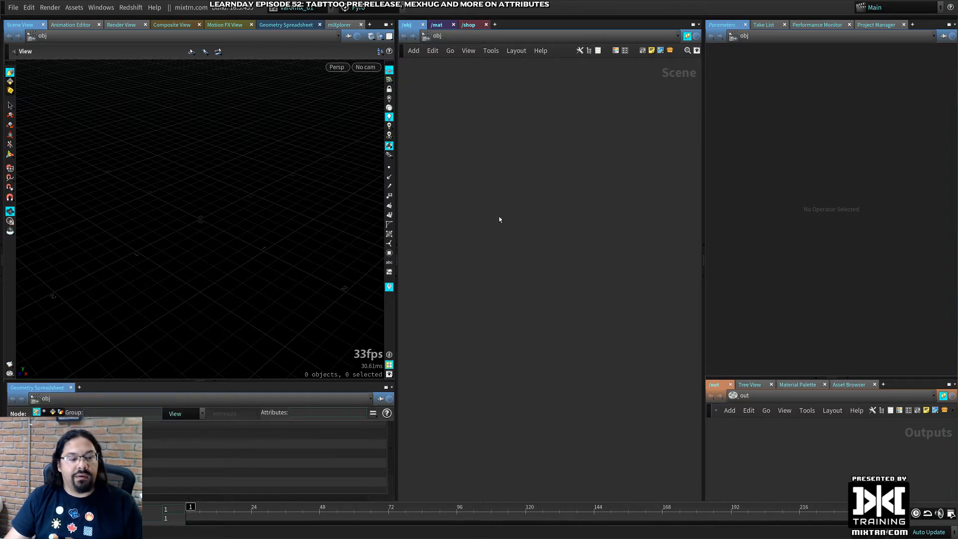
key(Tab)
text(toru)
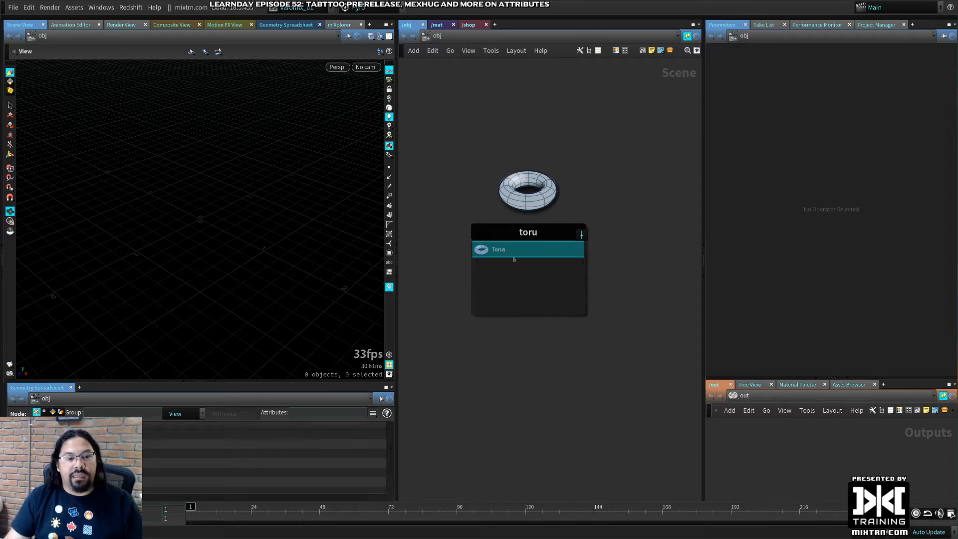
Reposition Tabttoo's Settings dialog and set the Global UI Size to Normal
click(582, 235)
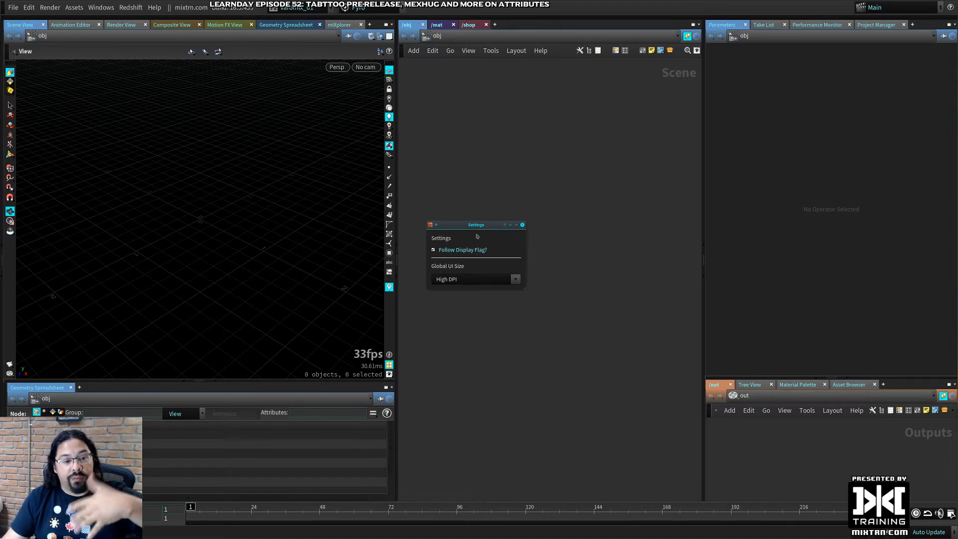
drag(480, 226, 517, 194)
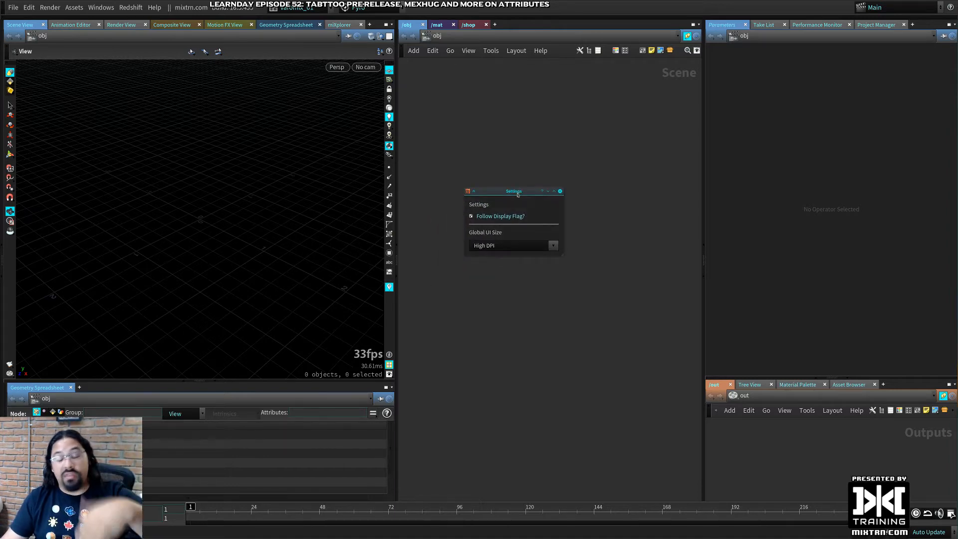
click(549, 246)
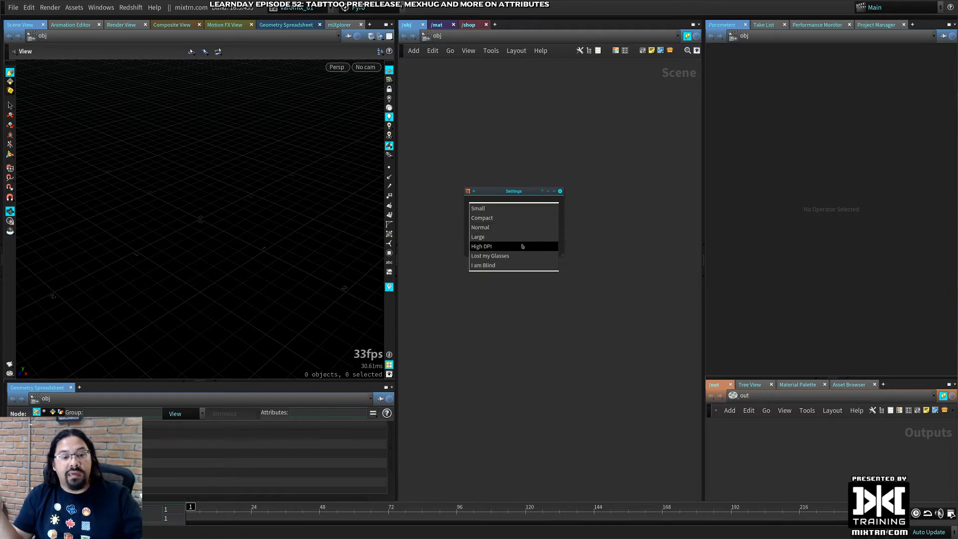
click(484, 228)
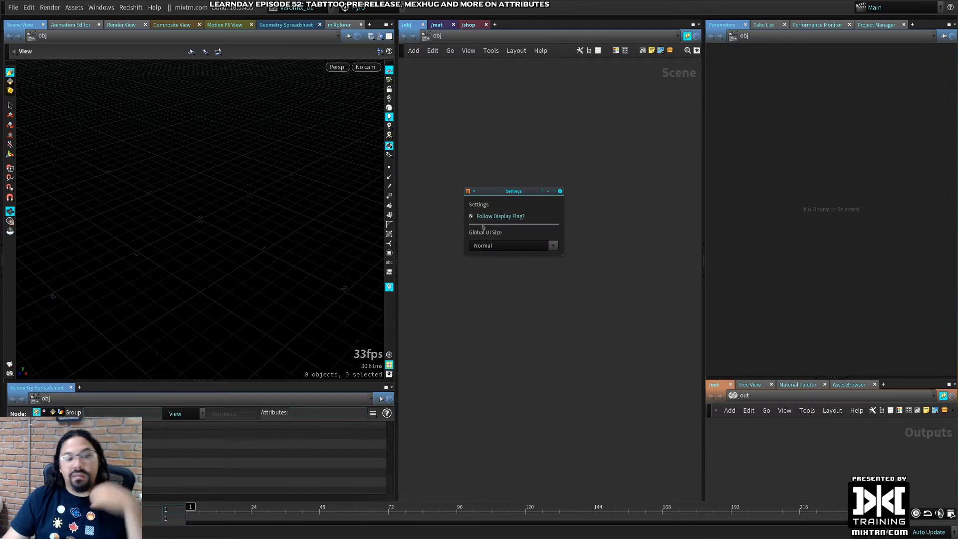
click(560, 192)
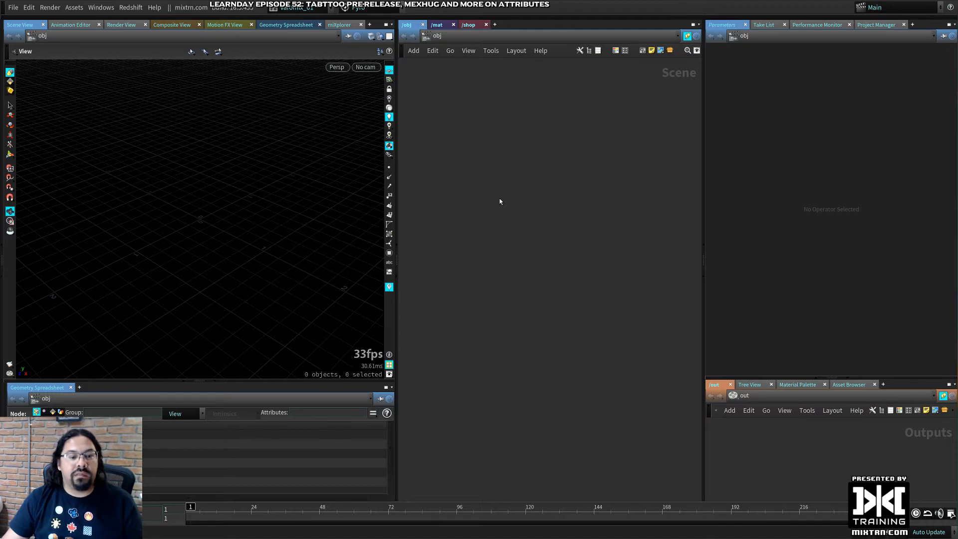
Search Tabttoo for "geo" at the Normal size and set its Global UI Size to Lost my Glasses
key(Tab)
text(geo)
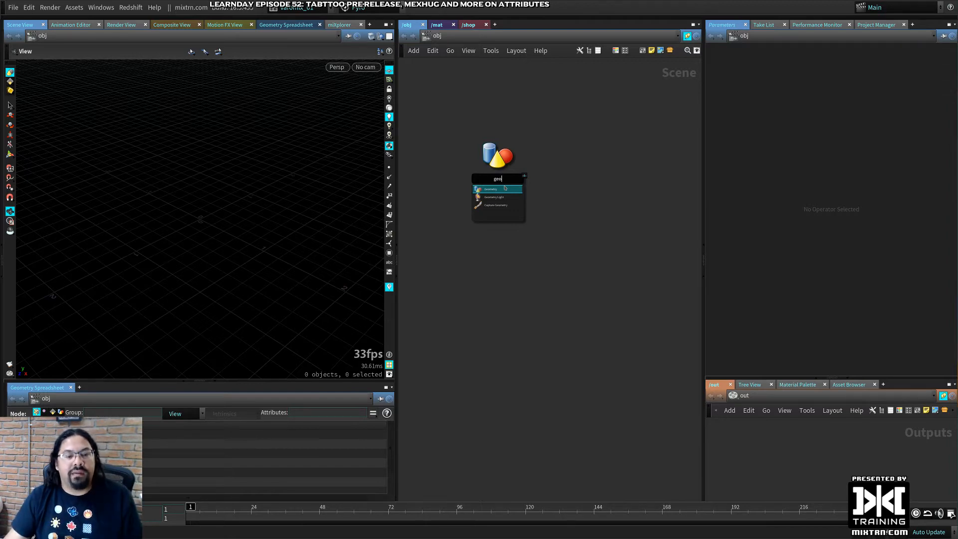
click(525, 177)
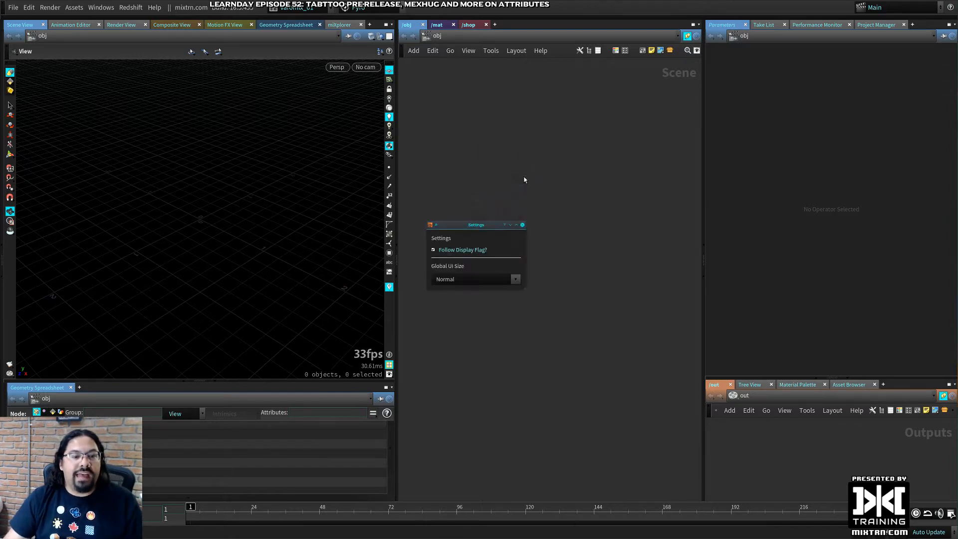
click(495, 279)
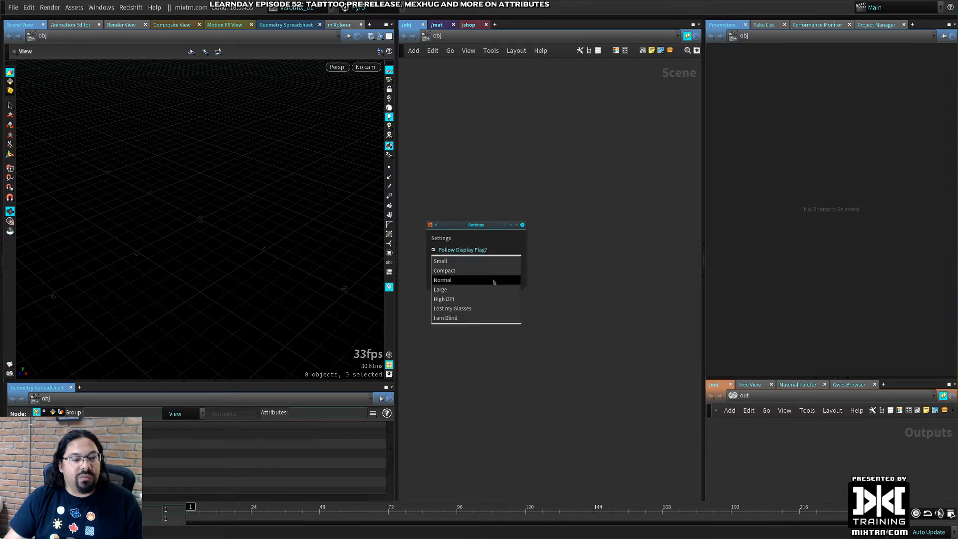
click(493, 310)
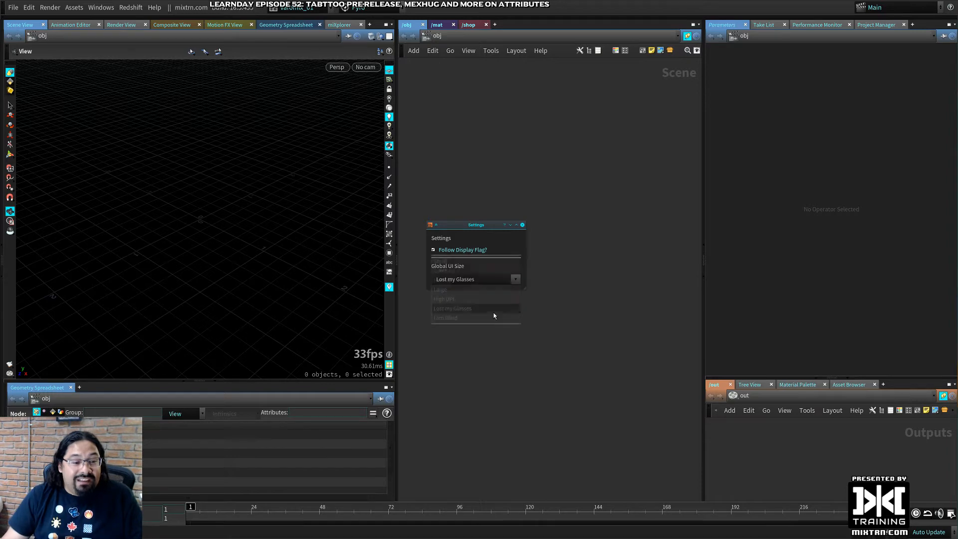
click(523, 224)
Search for "geo" at the Lost my Glasses size and set Tabttoo's Global UI Size to I am Blind
key(Tab)
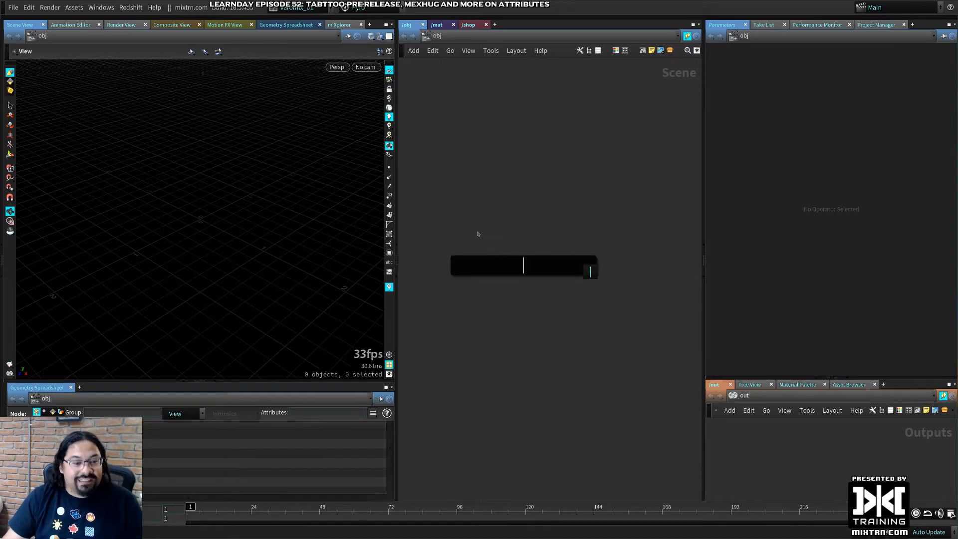
text(geo)
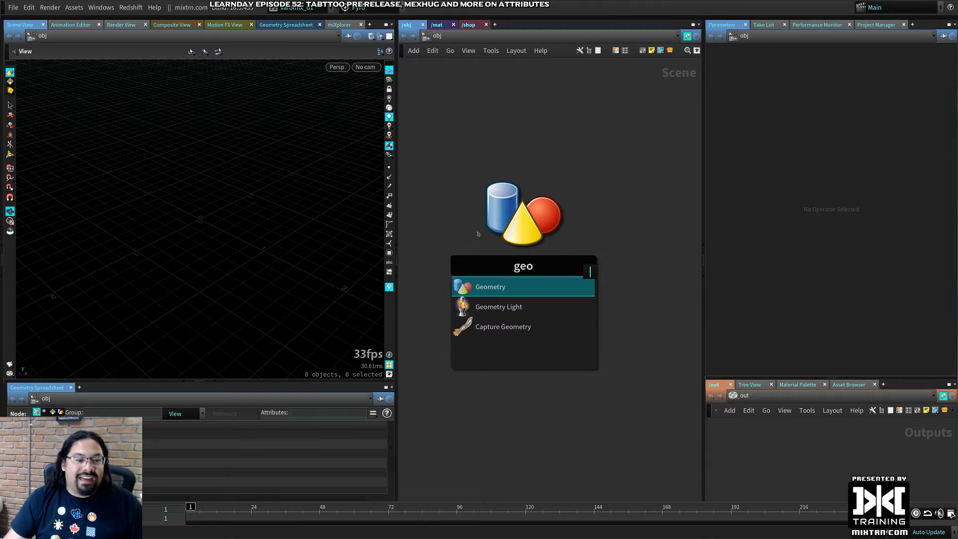
key(Return)
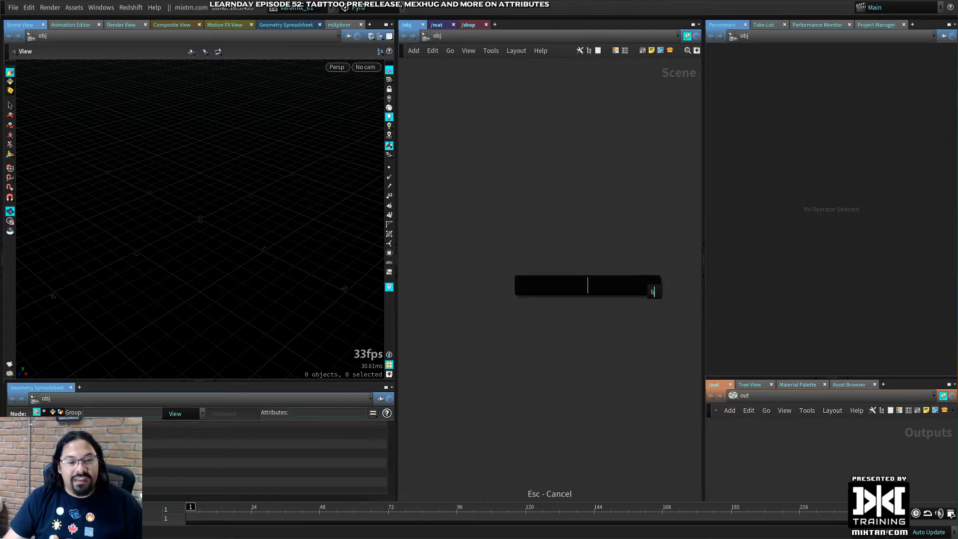
click(474, 280)
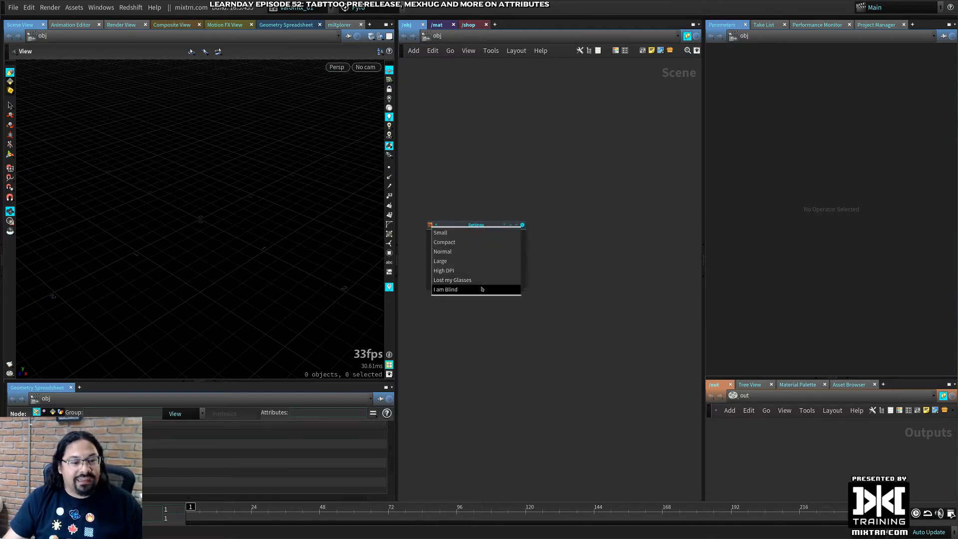
click(483, 289)
click(522, 225)
Search for "geo" at the I am Blind size and set Tabttoo's Global UI Size back to Lost my Glasses
key(Tab)
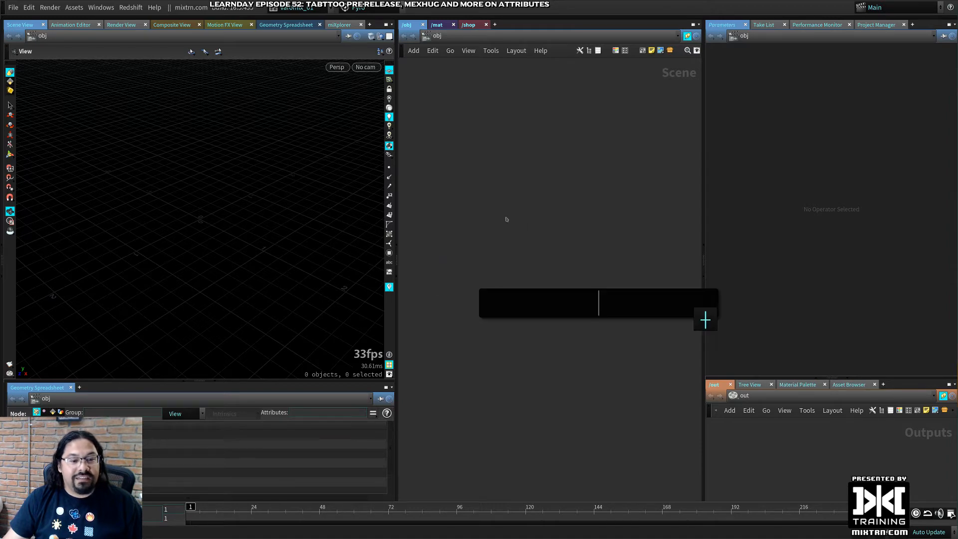
text(geo)
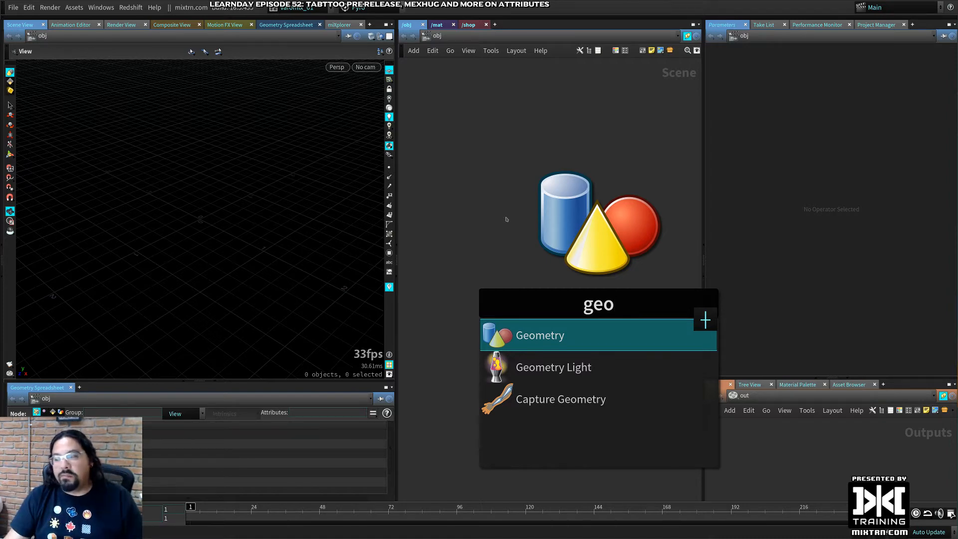
click(706, 319)
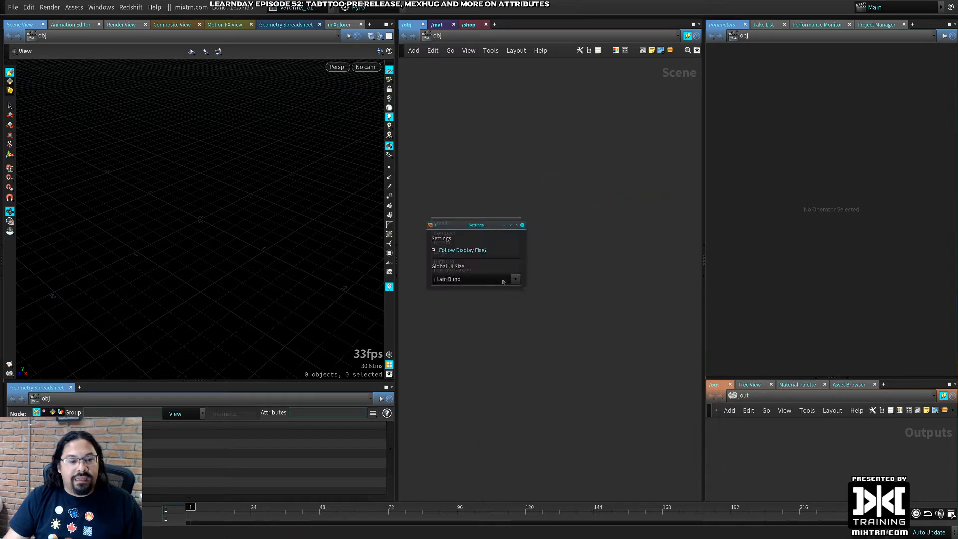
click(472, 279)
click(469, 275)
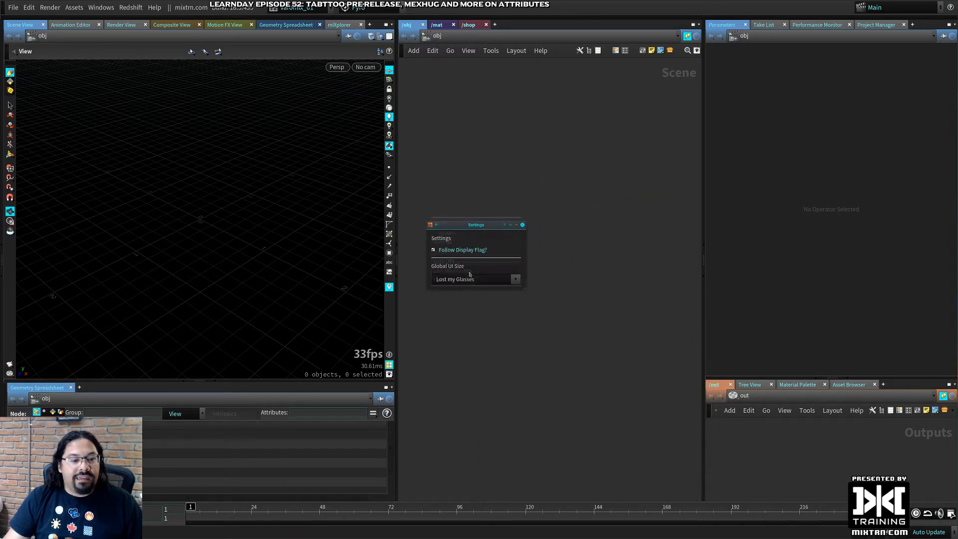
click(523, 225)
Add a torus to the object network through Tabttoo, move its node slightly and deselect it
key(Tab)
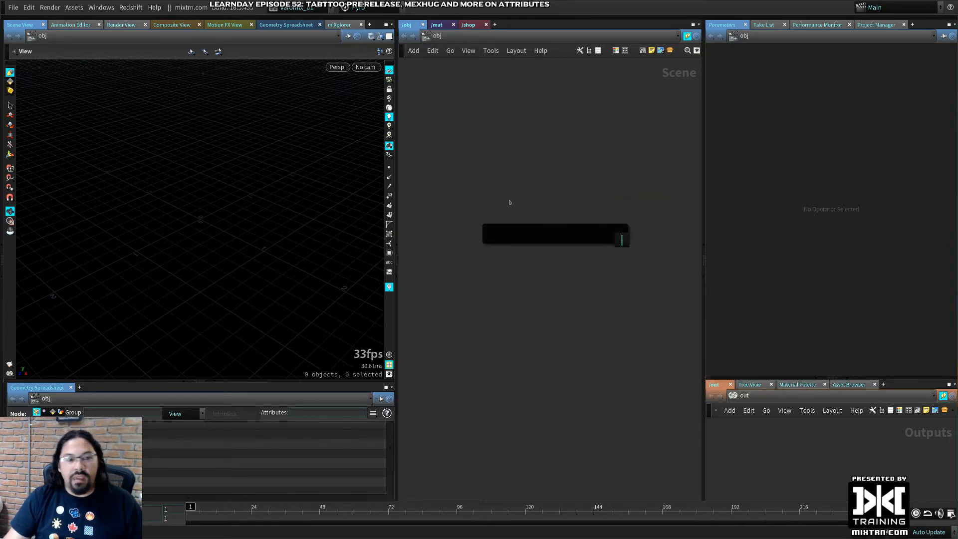
text(tor)
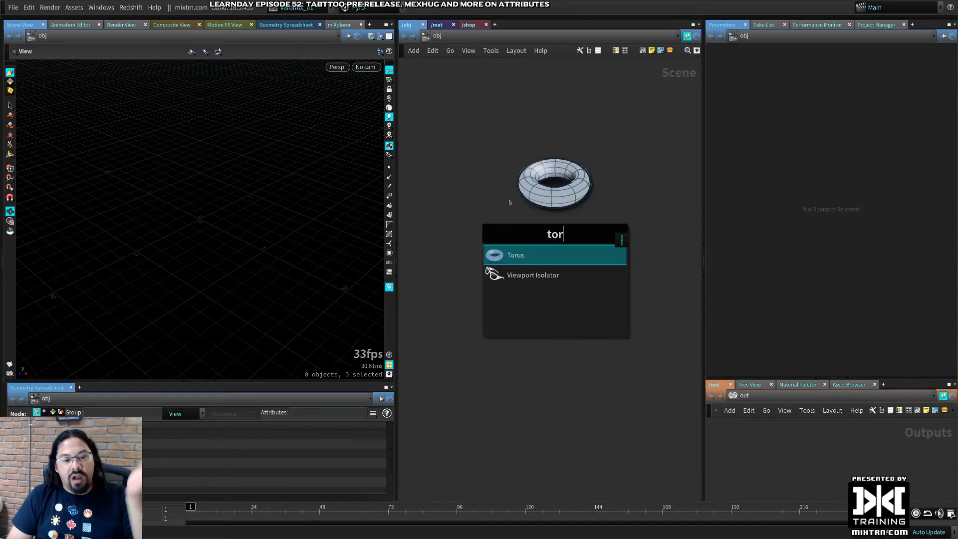
key(Return)
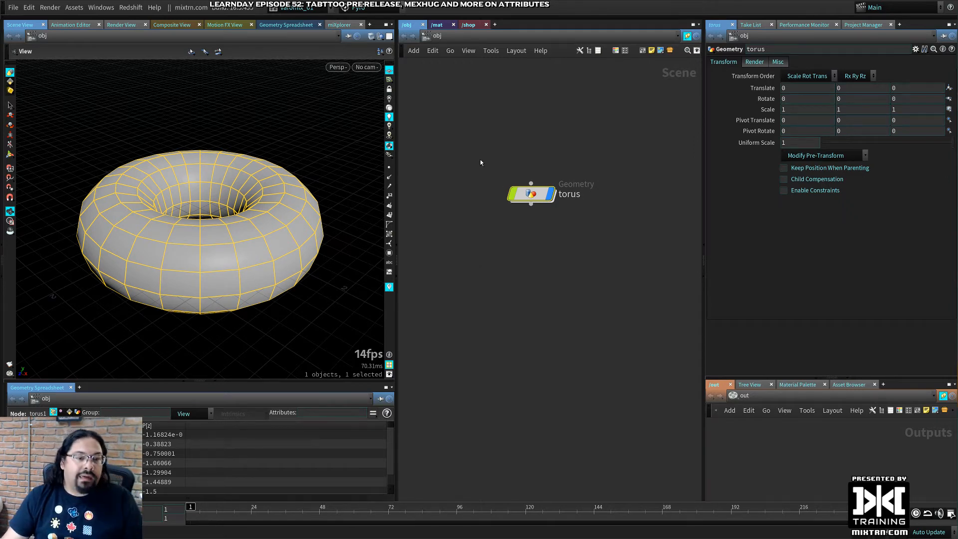
drag(523, 193, 516, 173)
click(523, 213)
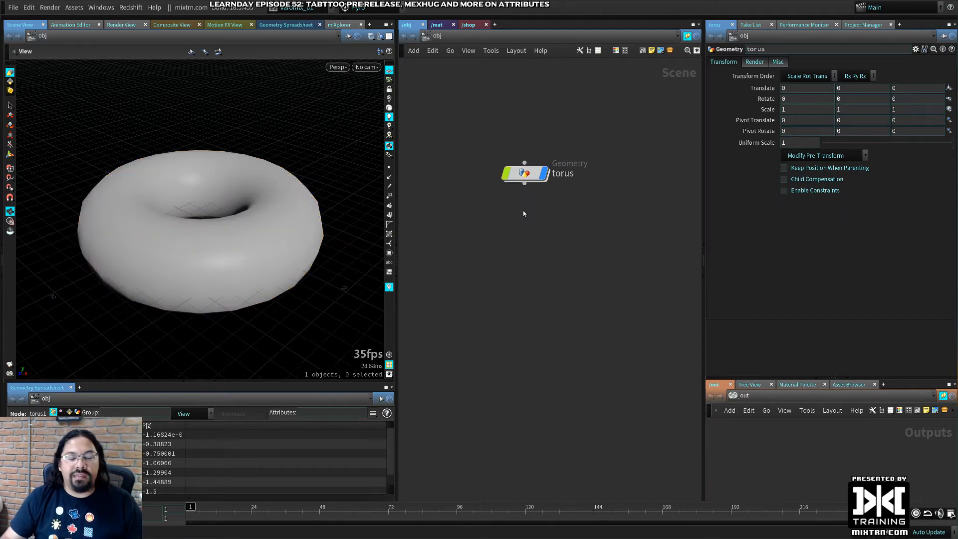
Add a file geometry node below the torus node and delete both nodes
key(Tab)
text(fil)
key(Return)
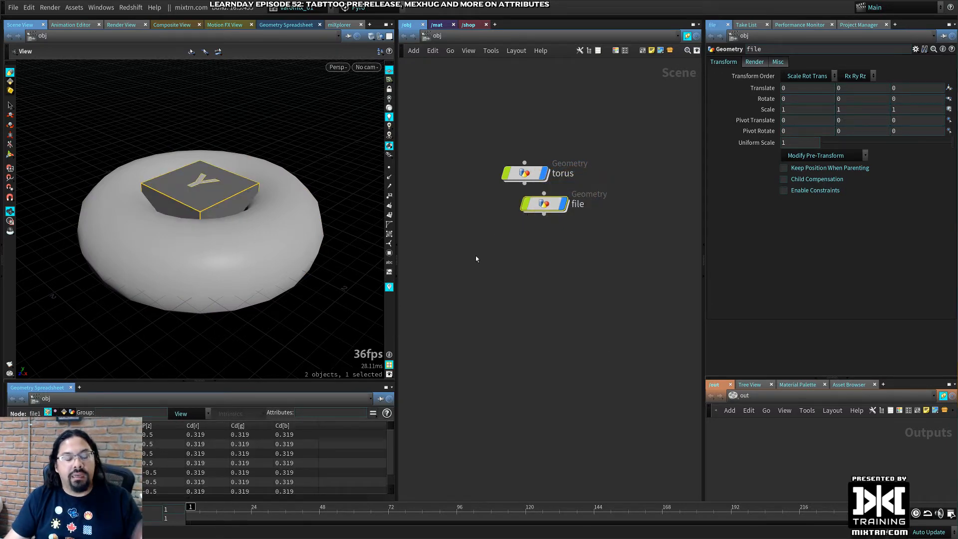
drag(475, 256, 569, 223)
key(Delete)
Search Tabttoo for "geo" and replace the search text with "todu"
key(Tab)
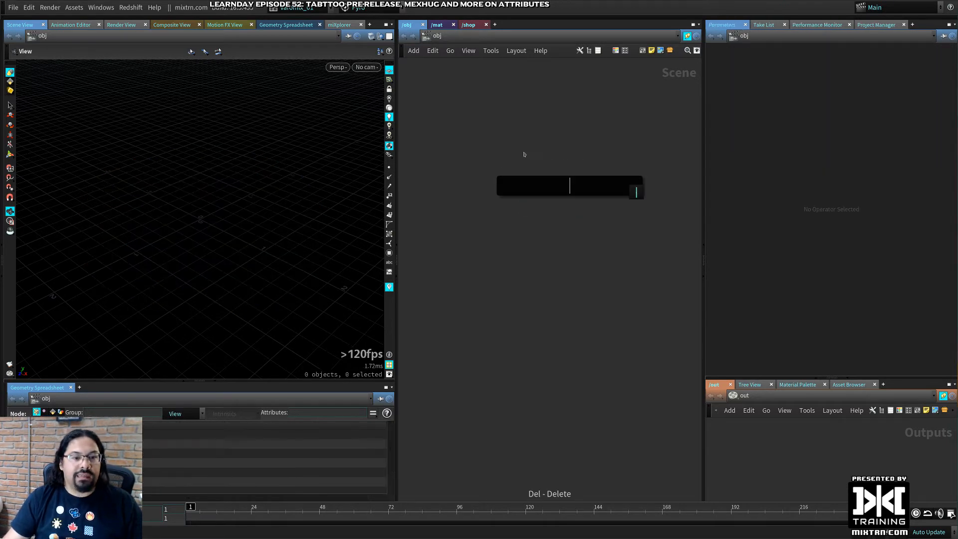
text(geo)
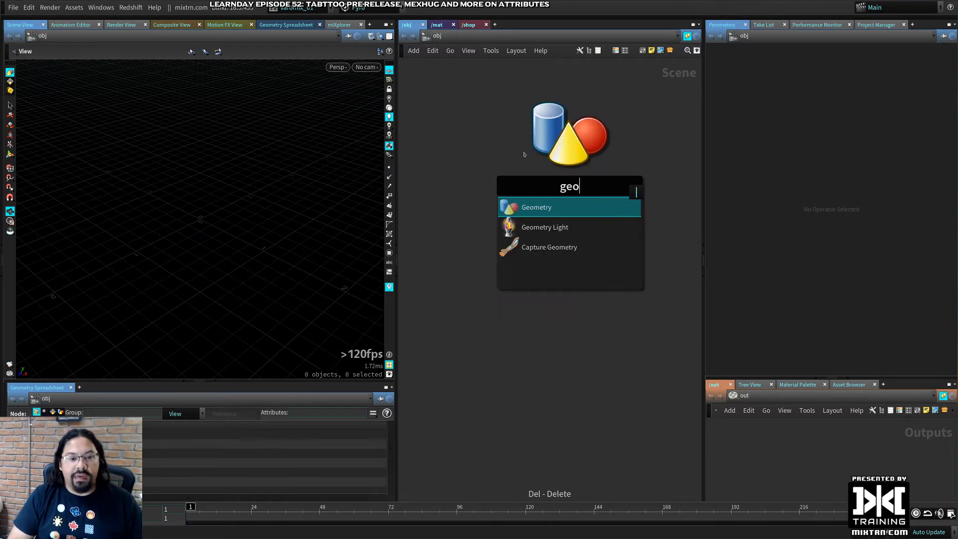
key(BackSpace)
key(BackSpace)
key(BackSpace)
text(todu)
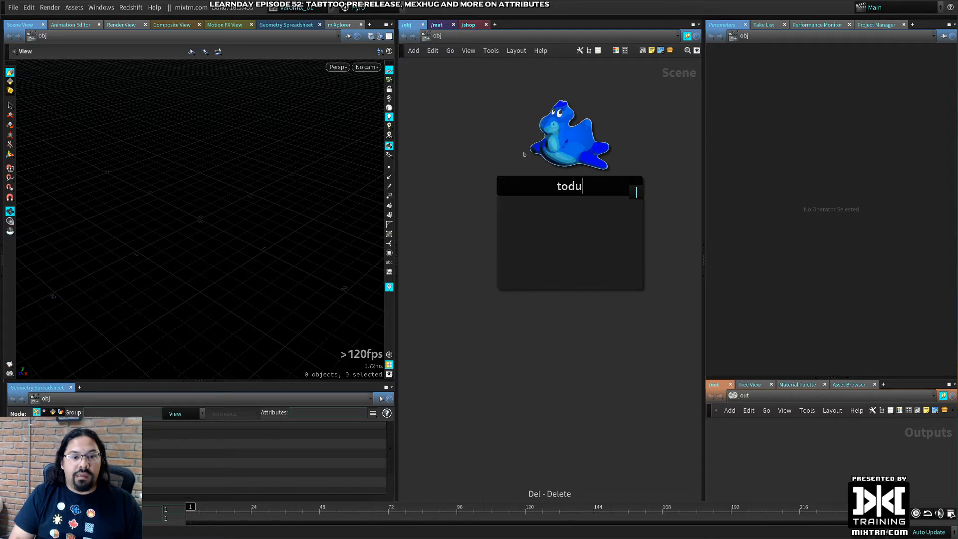
Replace the Tabttoo search text with "nul", place a Null node in the object network and deselect it
key(BackSpace)
key(BackSpace)
key(BackSpace)
key(BackSpace)
text(nul)
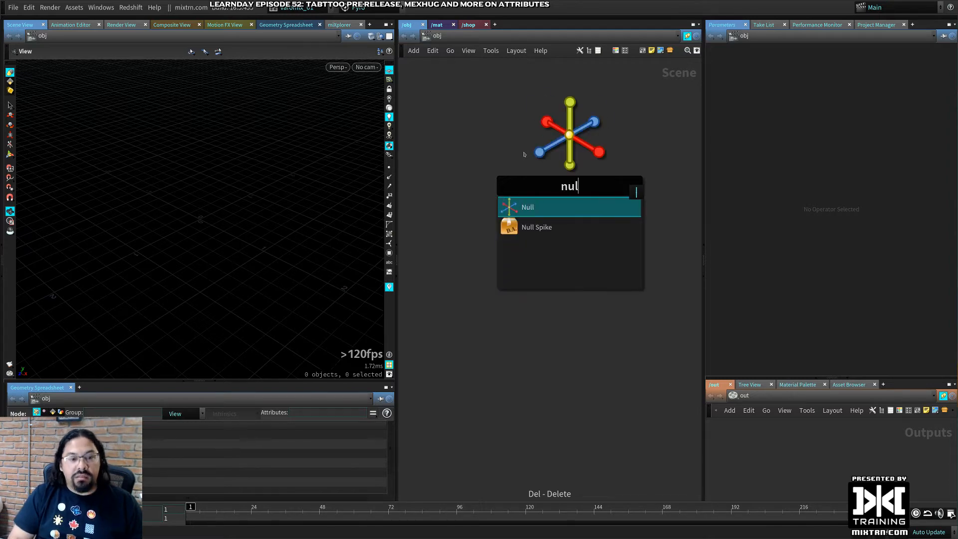
key(Return)
click(529, 158)
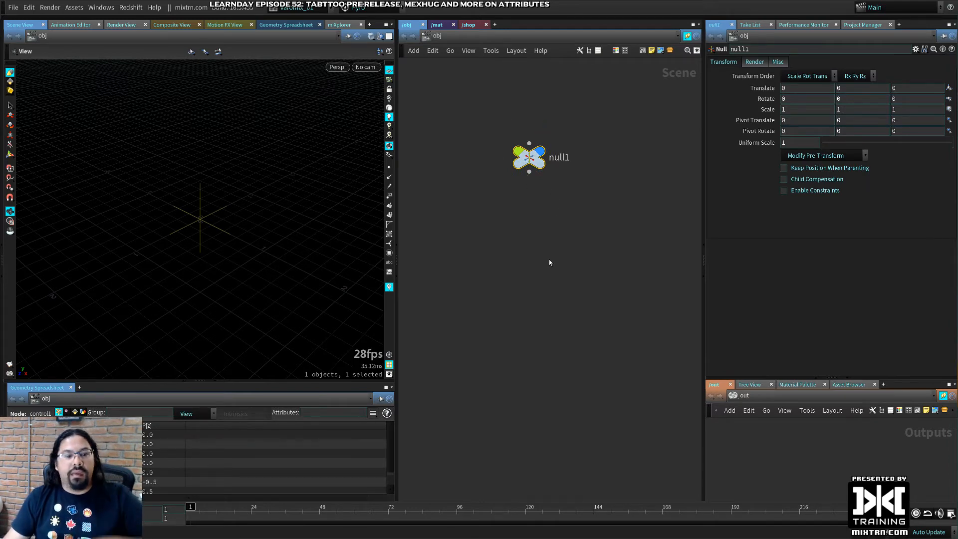
click(540, 251)
Add a Geometry node from the null's output using the standard TAB Menu search "geo", and delete the added node
key(Tab)
key(Escape)
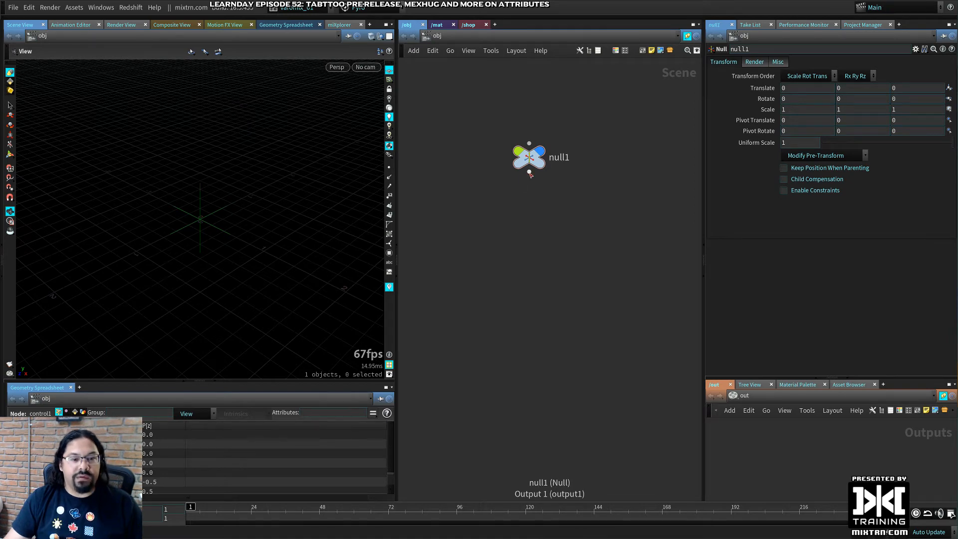
key(Tab)
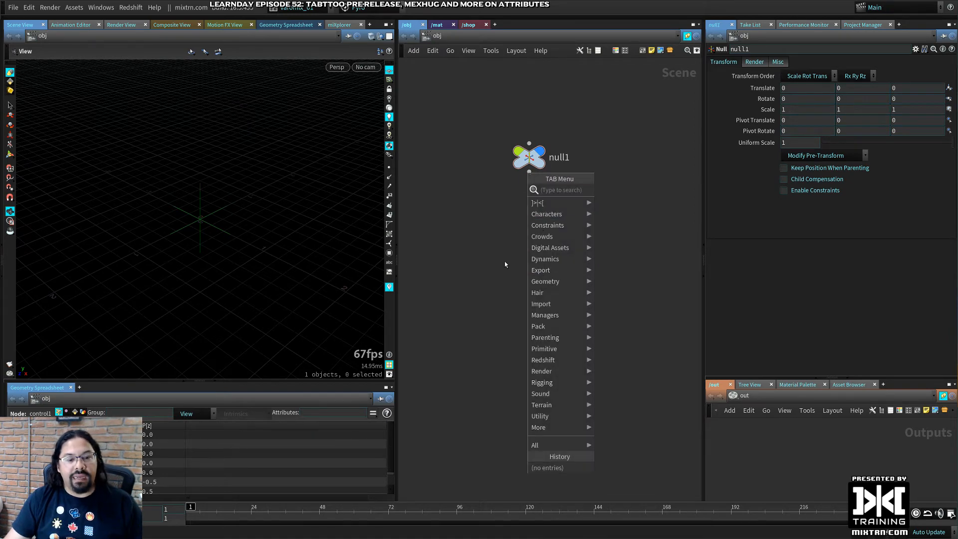
key(Tab)
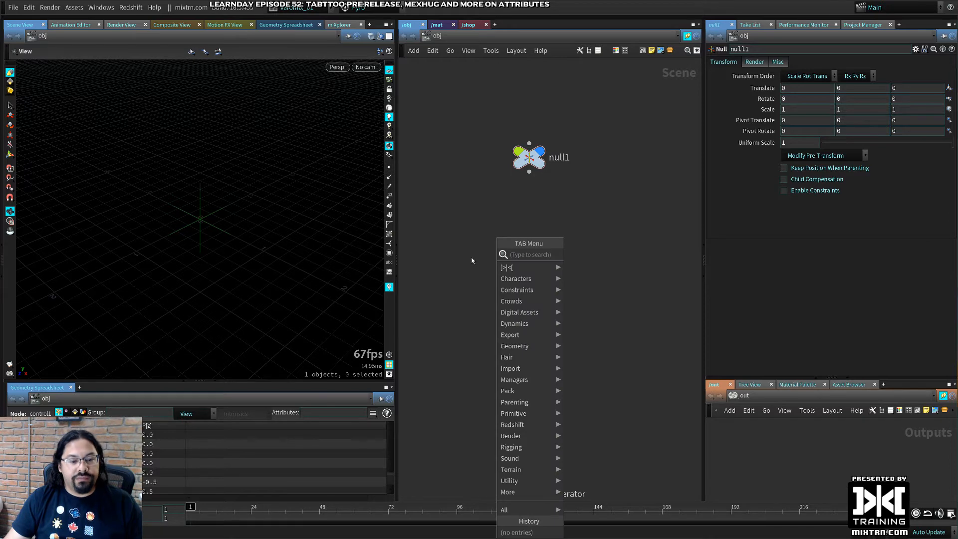
text(geo)
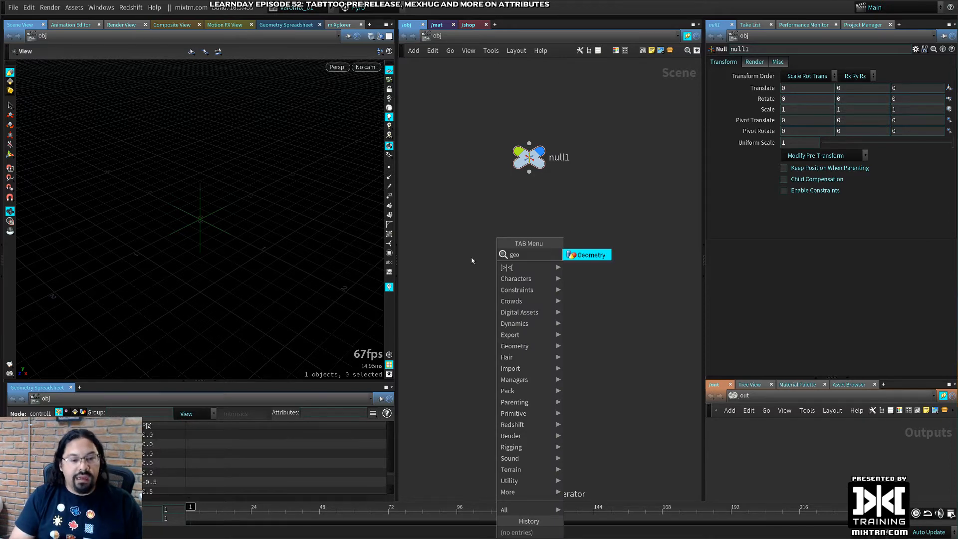
key(Return)
click(471, 258)
drag(530, 173, 619, 135)
key(Delete)
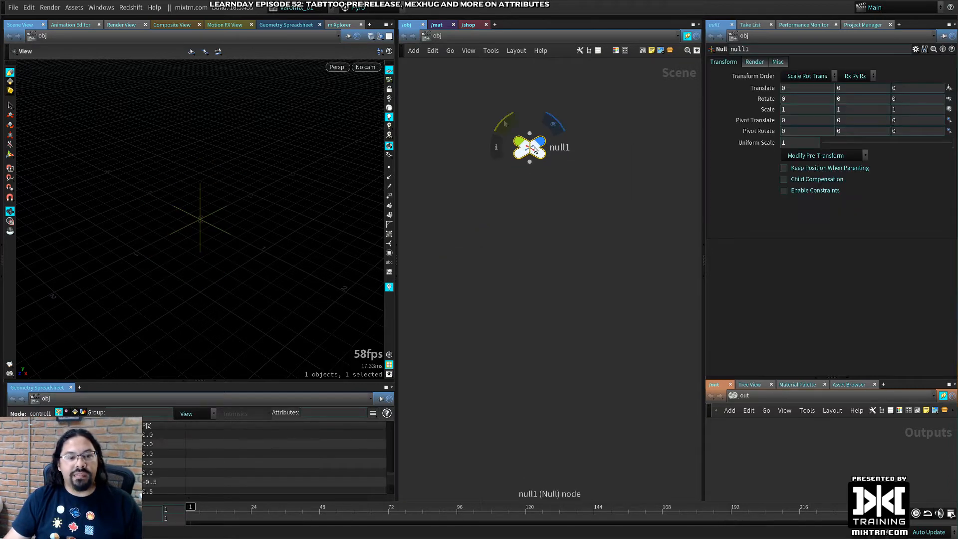
Add a Geometry node below the null through Tabttoo and delete it
key(Tab)
text(geo)
key(Return)
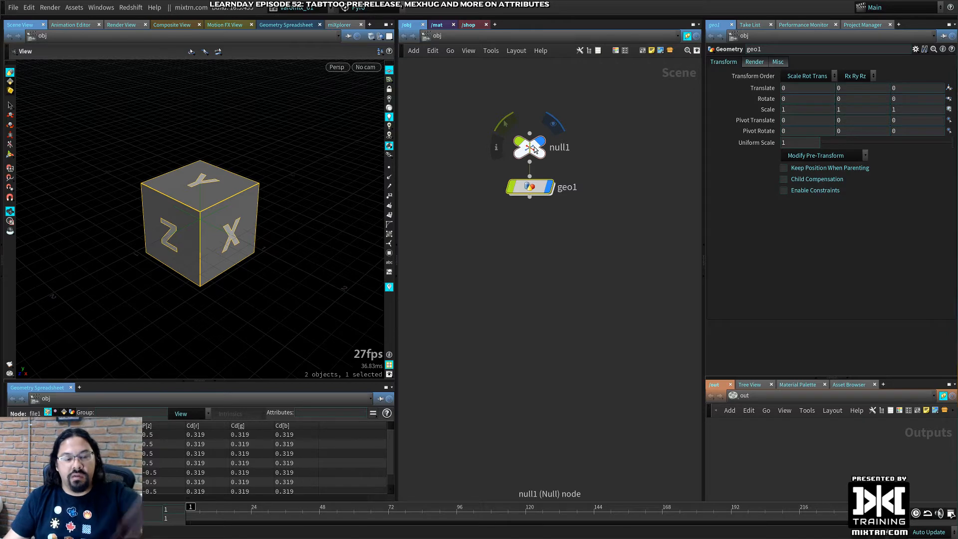
click(530, 197)
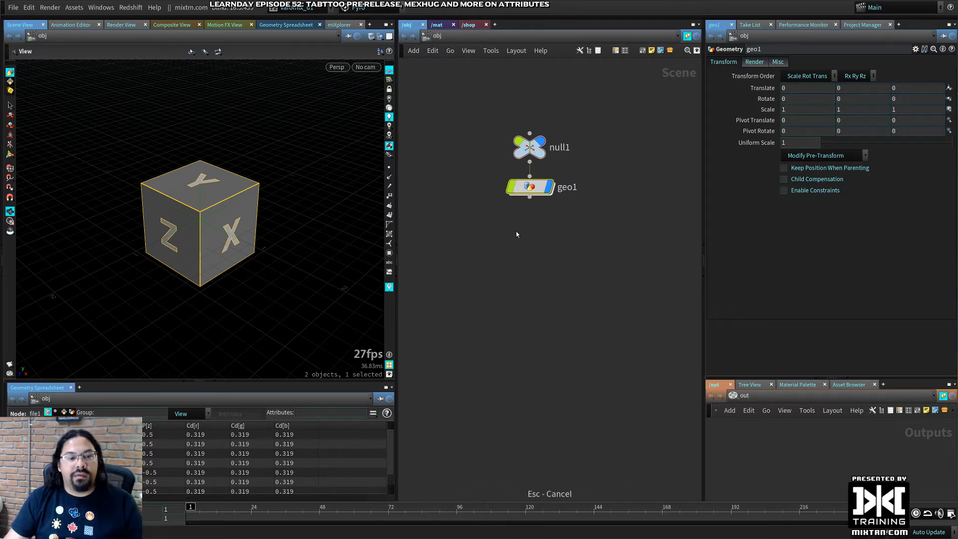
key(Delete)
Add a Bone below the null node and a second Null below the bone through Tabttoo
click(560, 149)
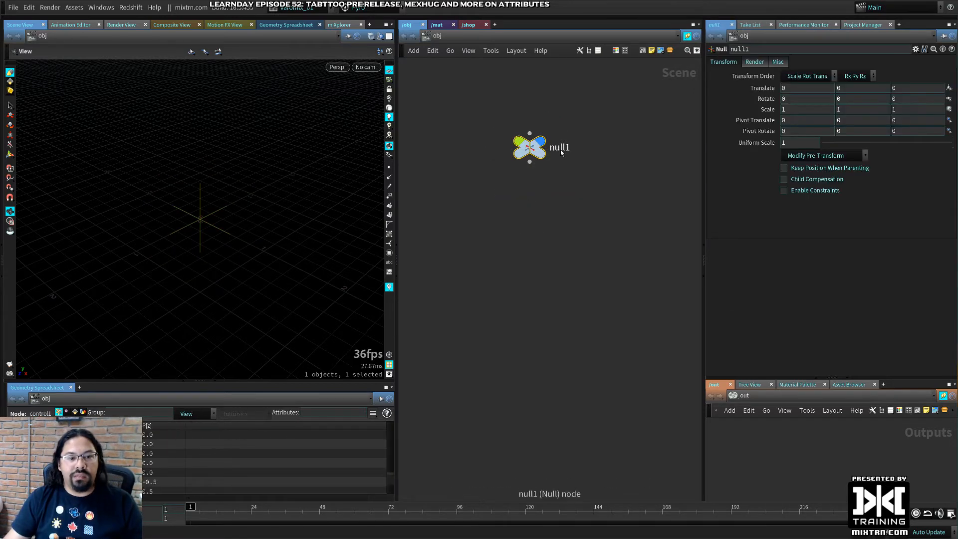
key(Tab)
text(bon)
key(Return)
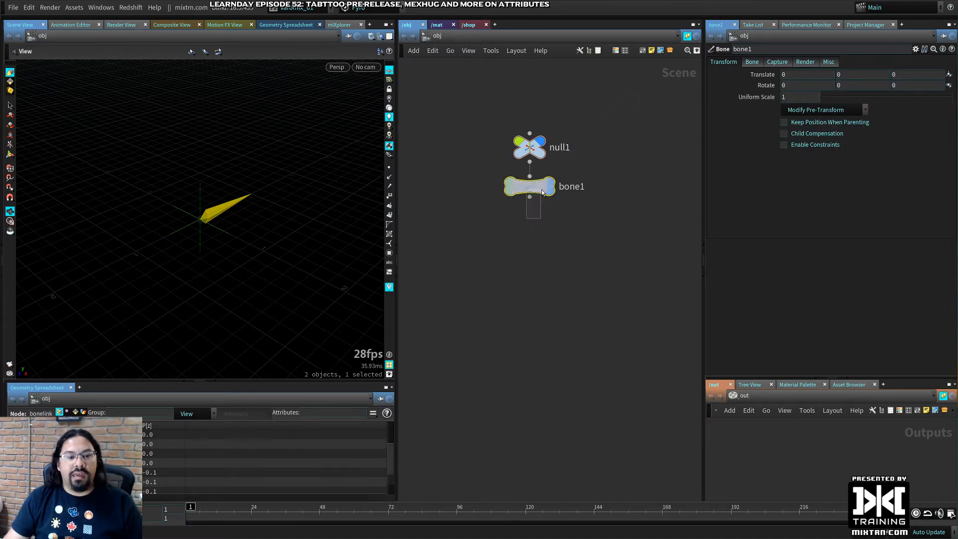
key(Tab)
text(nul)
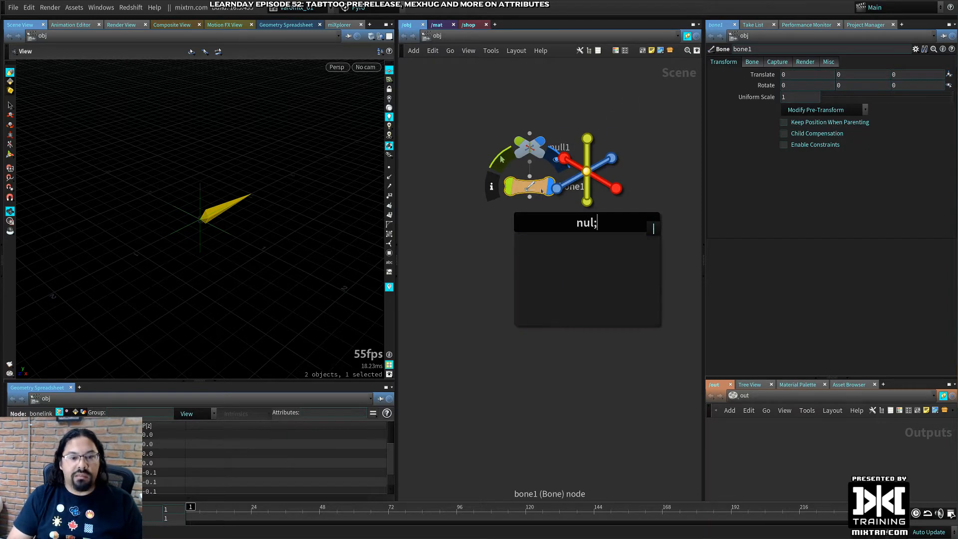
key(Return)
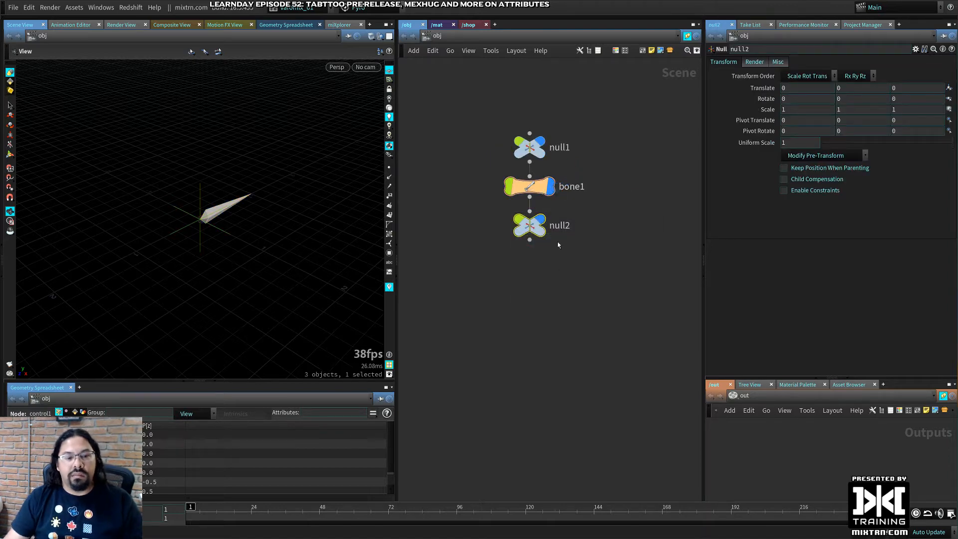
Add another Bone below the second null and delete the three nodes chained under the first null
key(Tab)
text(bon)
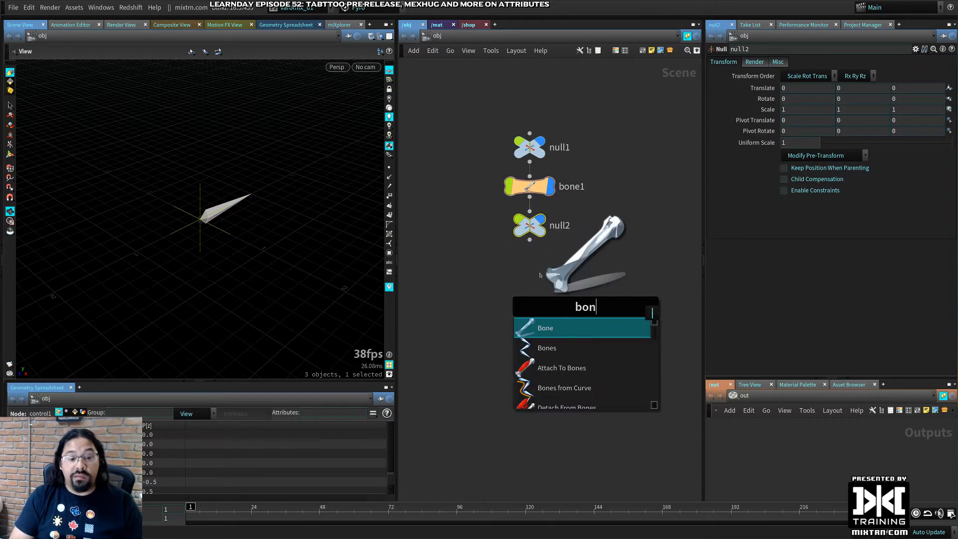
key(Return)
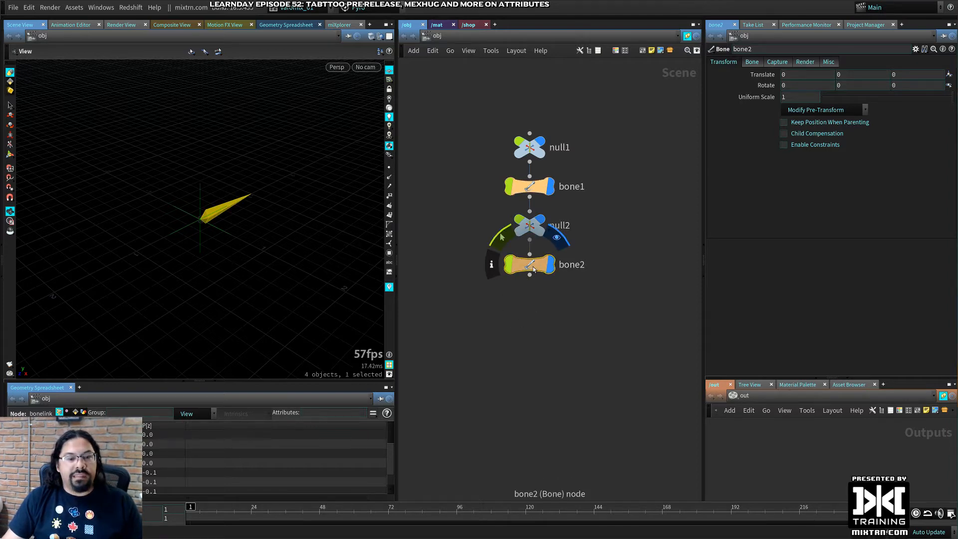
drag(486, 314, 552, 178)
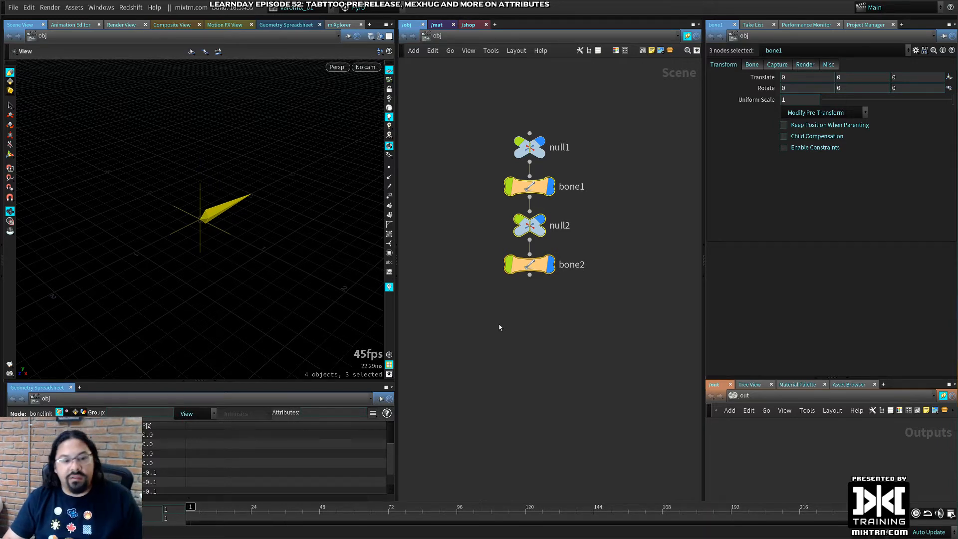
key(Delete)
Select the remaining null and queue a Bone and a Null in Tabttoo using the searches "bon" and "nul"
click(538, 150)
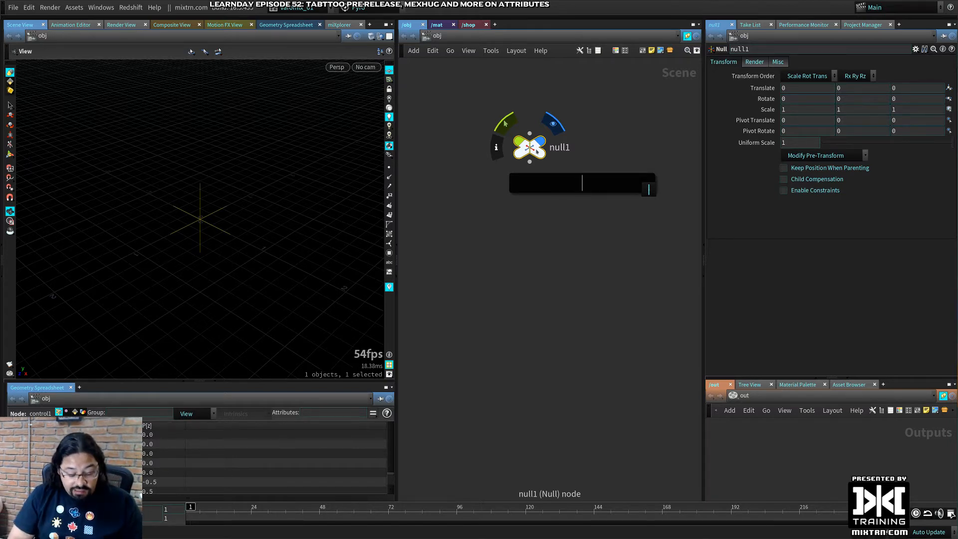
text(bon)
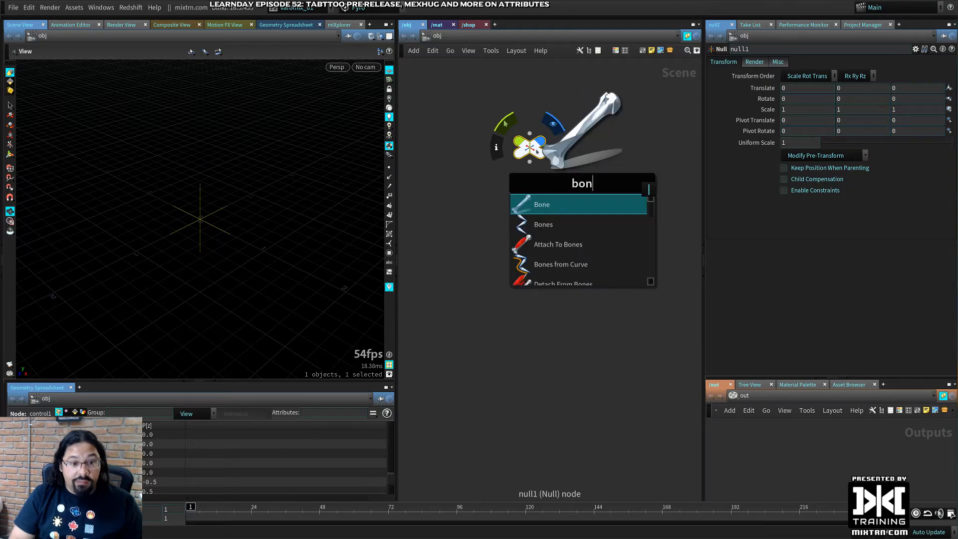
key(BackSpace)
key(BackSpace)
key(BackSpace)
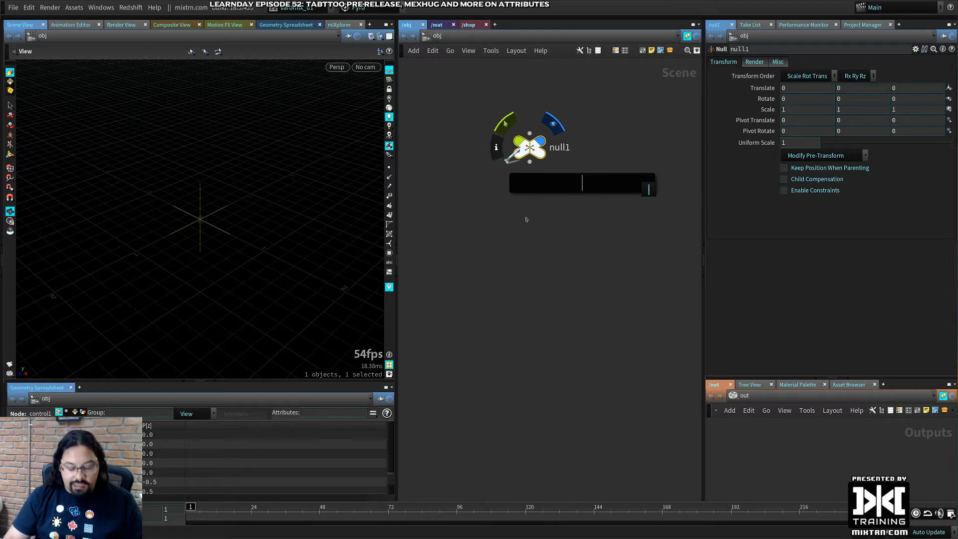
text(nul)
key(BackSpace)
key(BackSpace)
key(BackSpace)
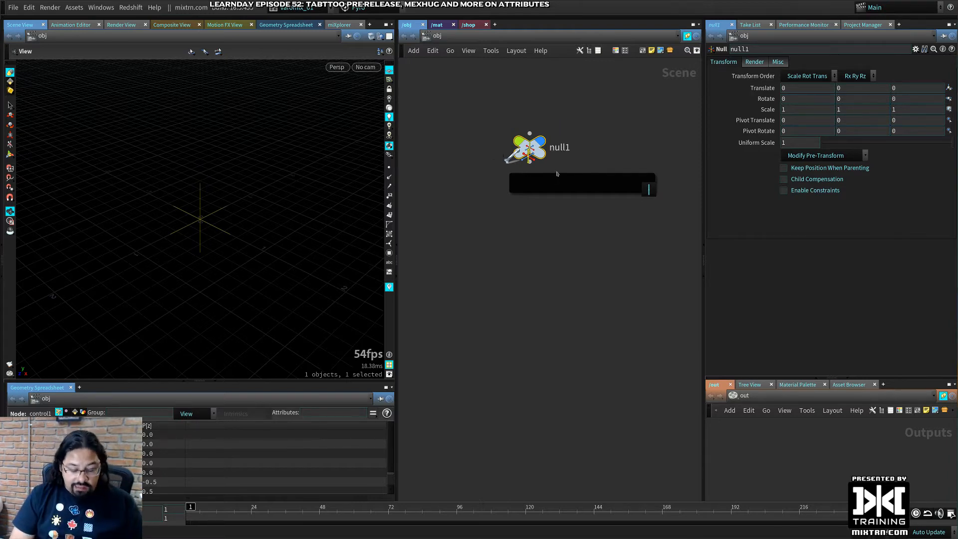
Queue a Box in Tabttoo, search for "bone" and create the queued chain of nodes below the null
text(boine)
key(BackSpace)
key(BackSpace)
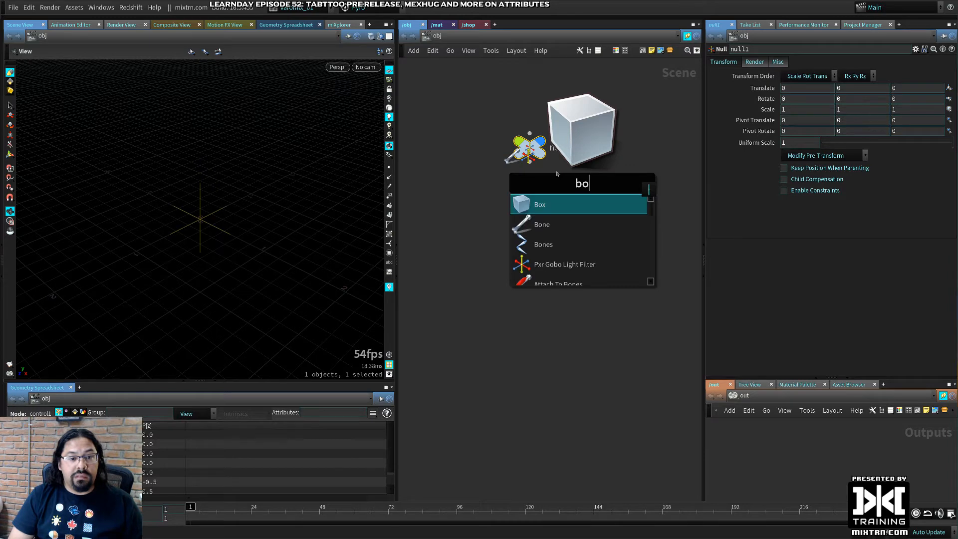
key(BackSpace)
key(BackSpace)
key(BackSpace)
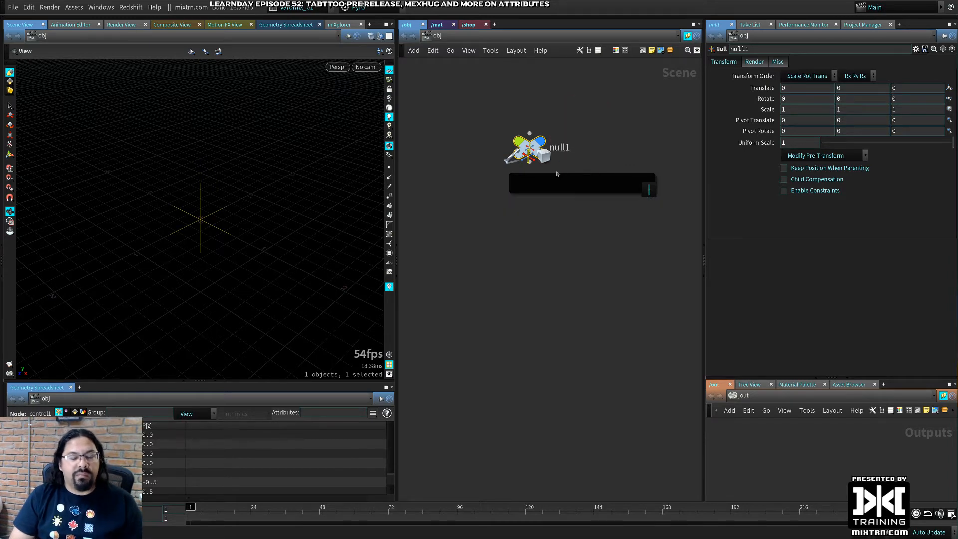
text(bone)
key(Return)
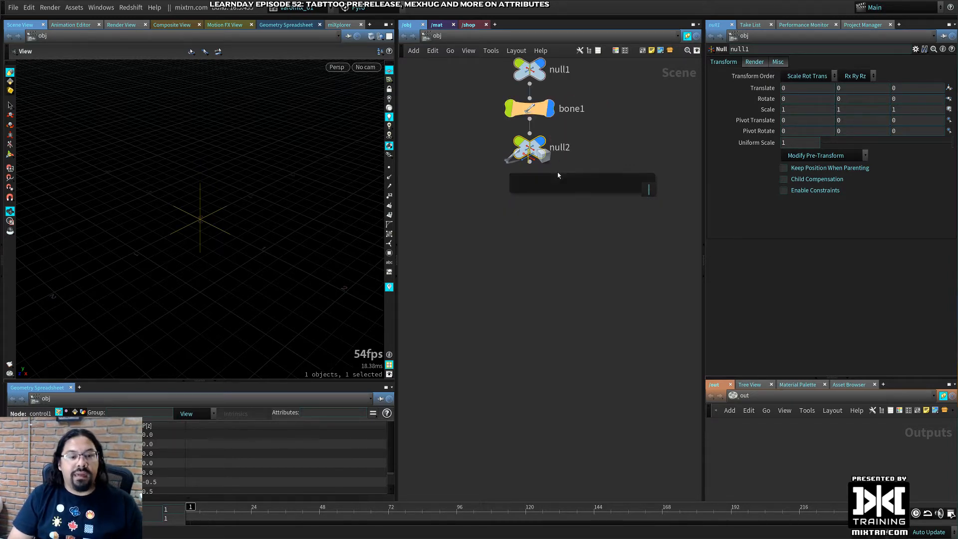
key(h)
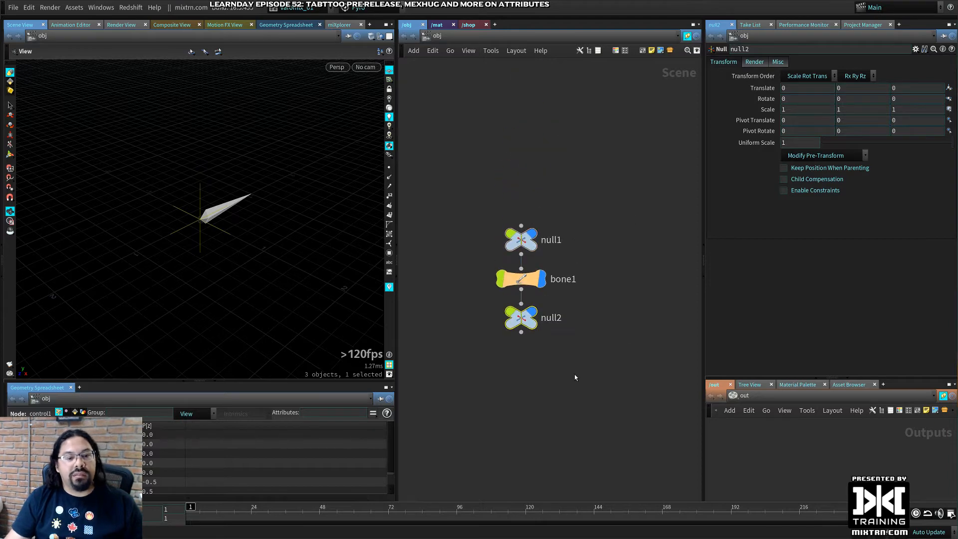
Delete the chained bone and second null, and delete the remaining null to empty the object network
drag(574, 374, 533, 276)
middle_drag(534, 403, 551, 318)
drag(559, 271, 528, 198)
key(Delete)
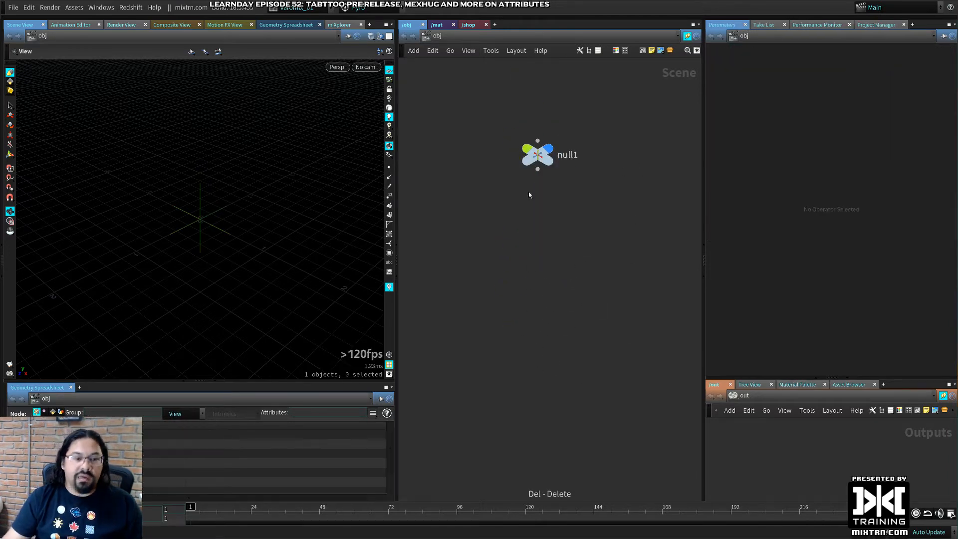
click(543, 160)
key(Delete)
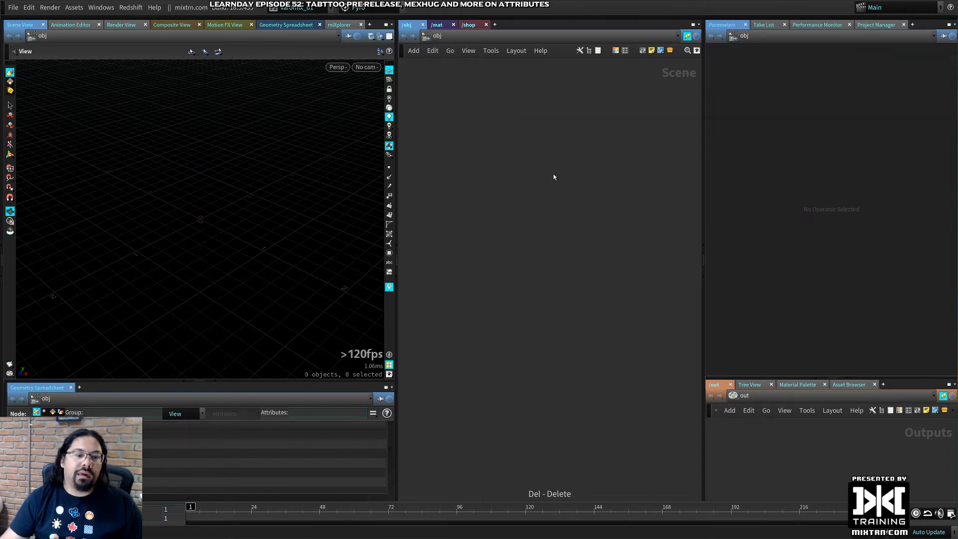
Choose a smaller Global UI Size in Tabttoo's settings and close them
key(Tab)
click(666, 215)
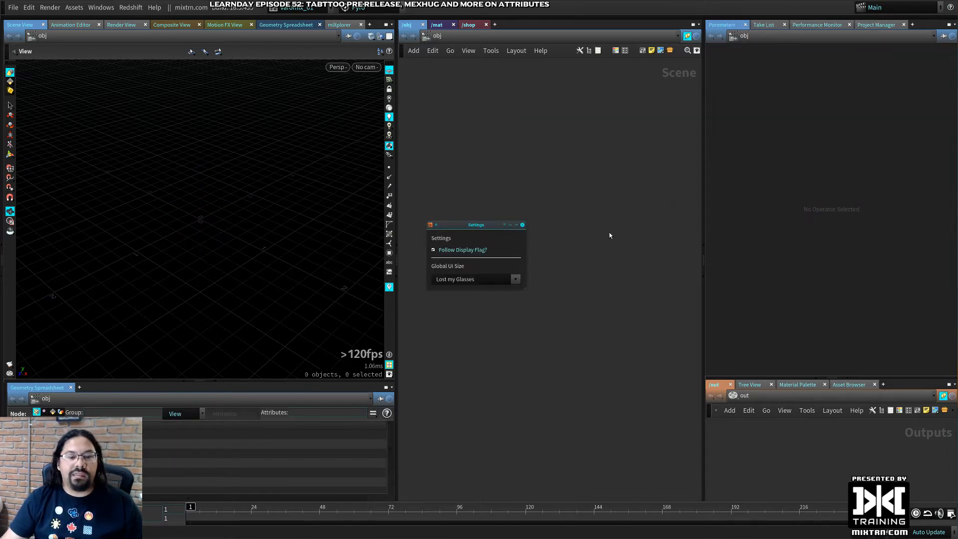
click(514, 278)
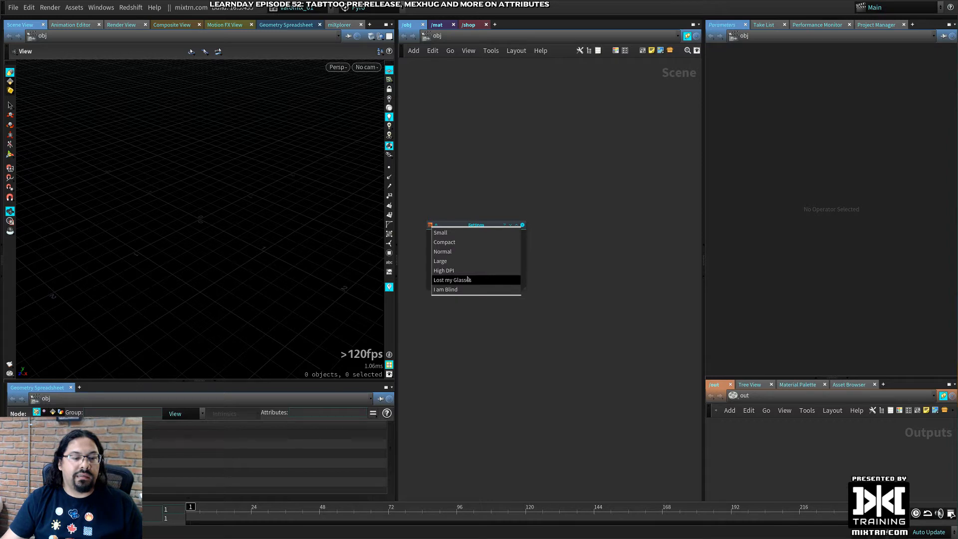
click(468, 279)
click(523, 225)
Add a torus through Tabttoo and move its node to the upper part of the geometry network
key(Tab)
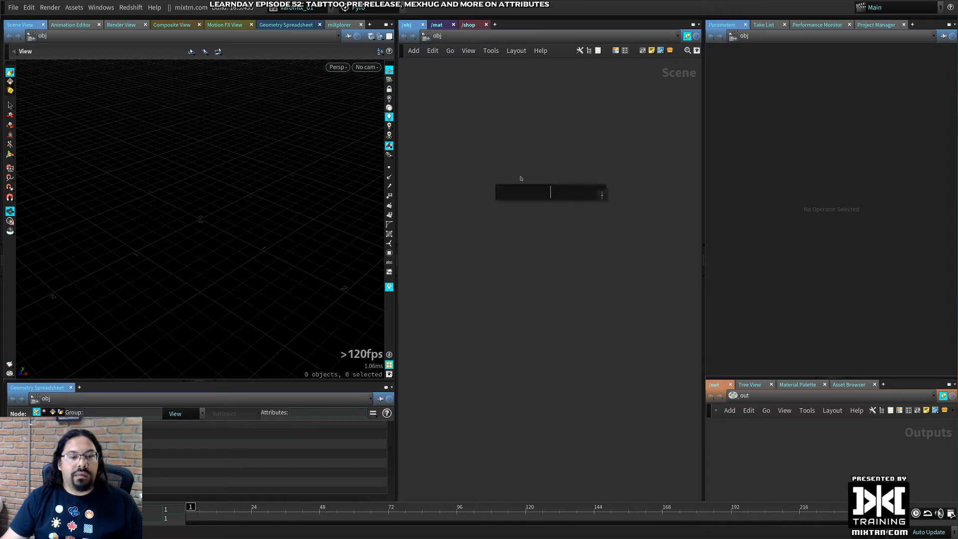
text(torus)
key(Return)
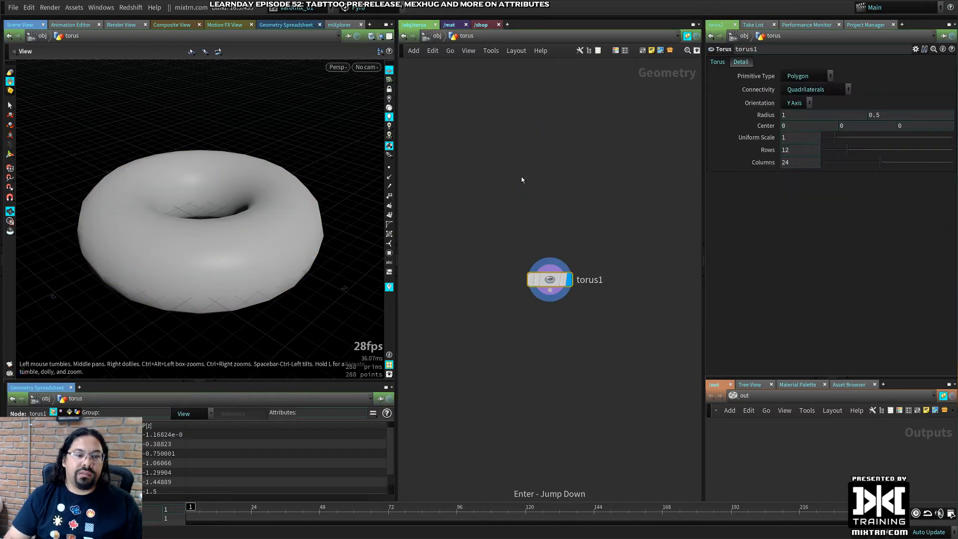
drag(549, 280, 537, 130)
Search Tabttoo for "uvt" on the torus node, queue a UV Texture and cancel the queue
mouse_move(536, 131)
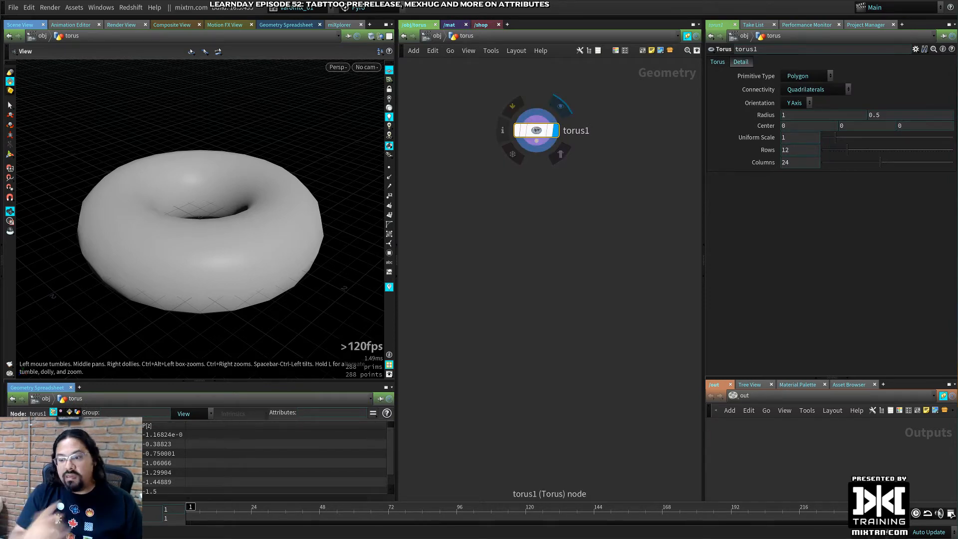
key(Tab)
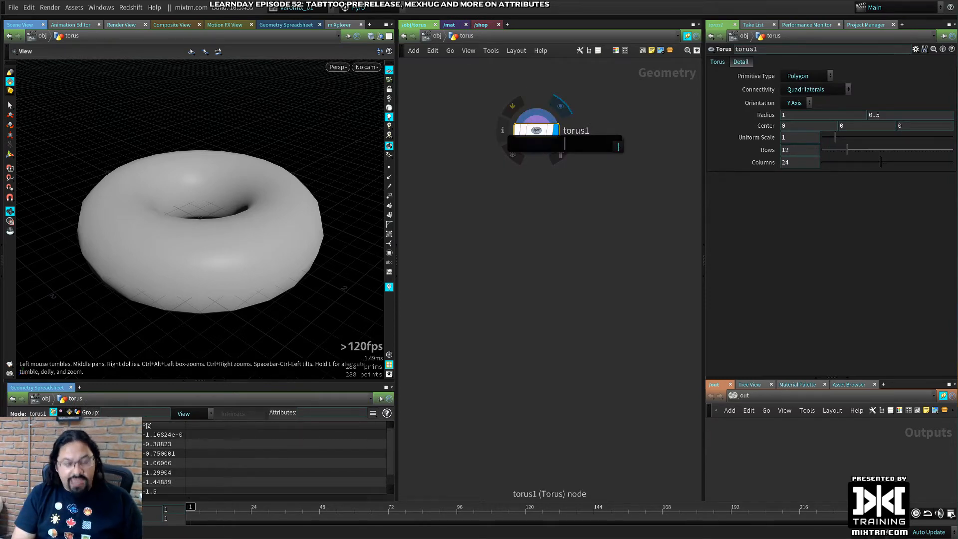
text(uvt)
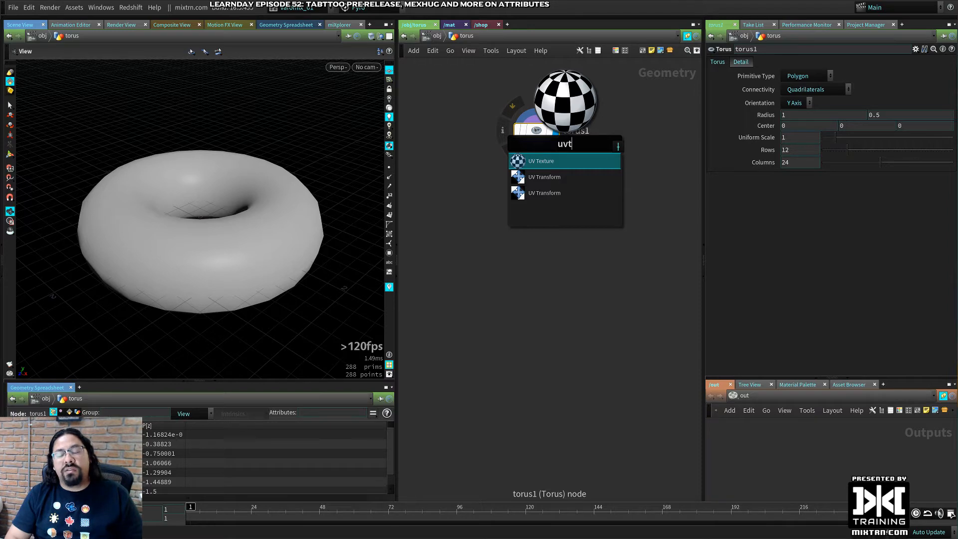
key(Return)
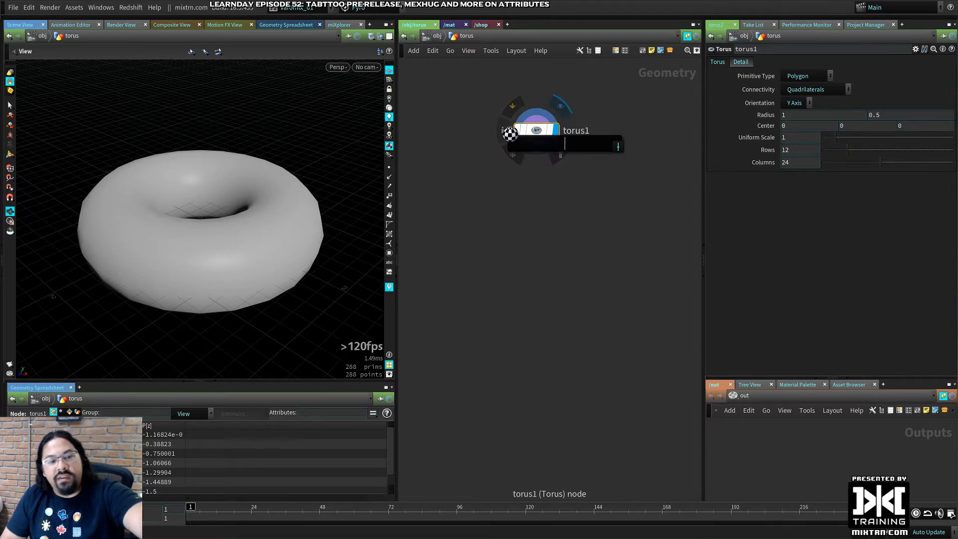
key(Escape)
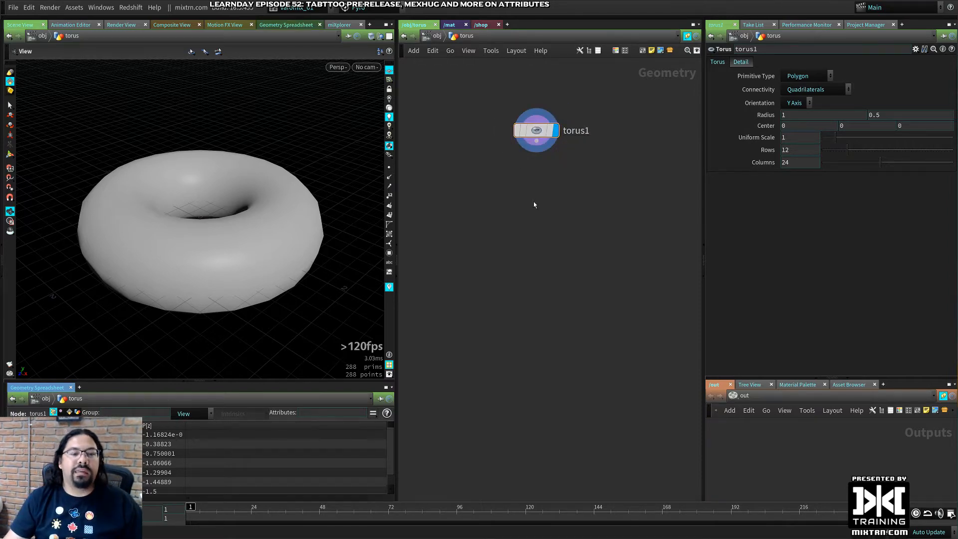
Search Tabttoo on the torus node to queue a UV Texture followed by a Material
key(Tab)
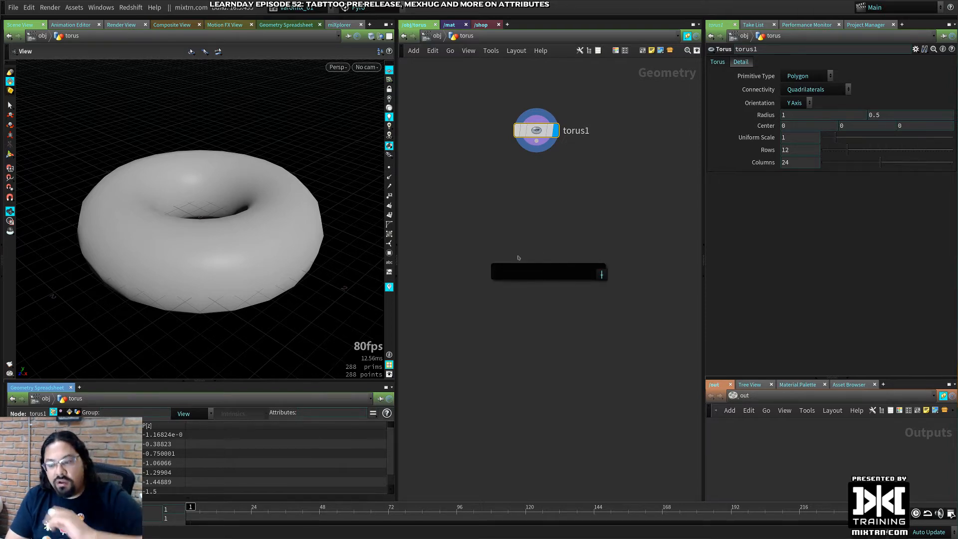
text(uvt)
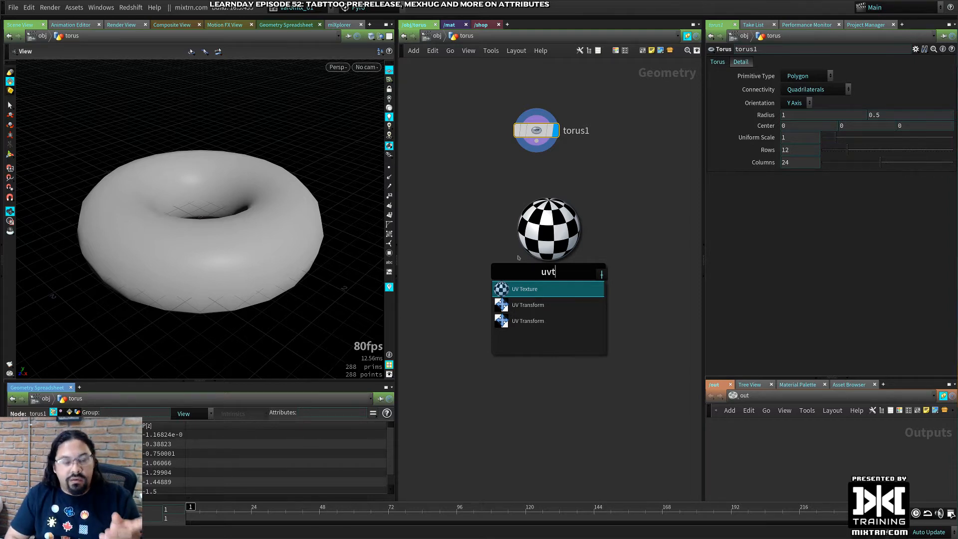
key(BackSpace)
key(BackSpace)
key(BackSpace)
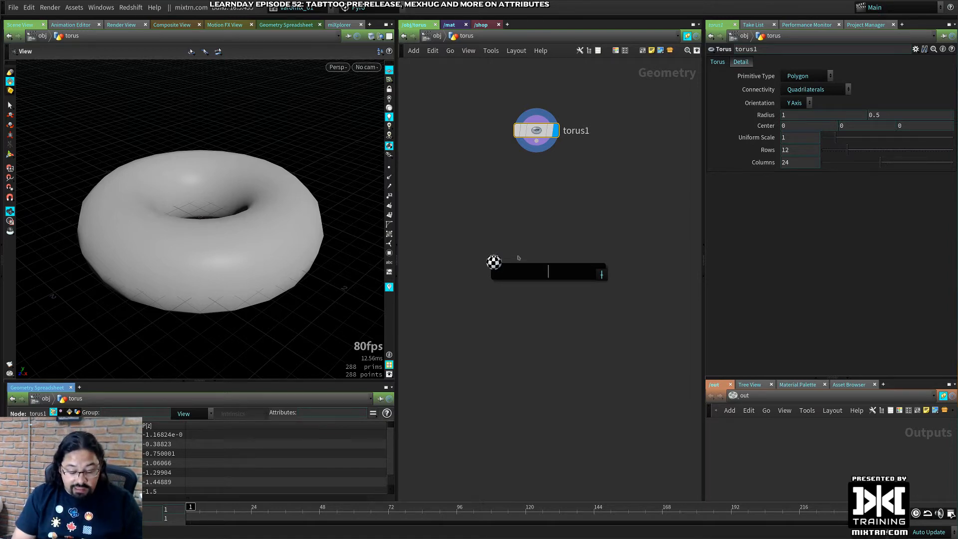
text(mte)
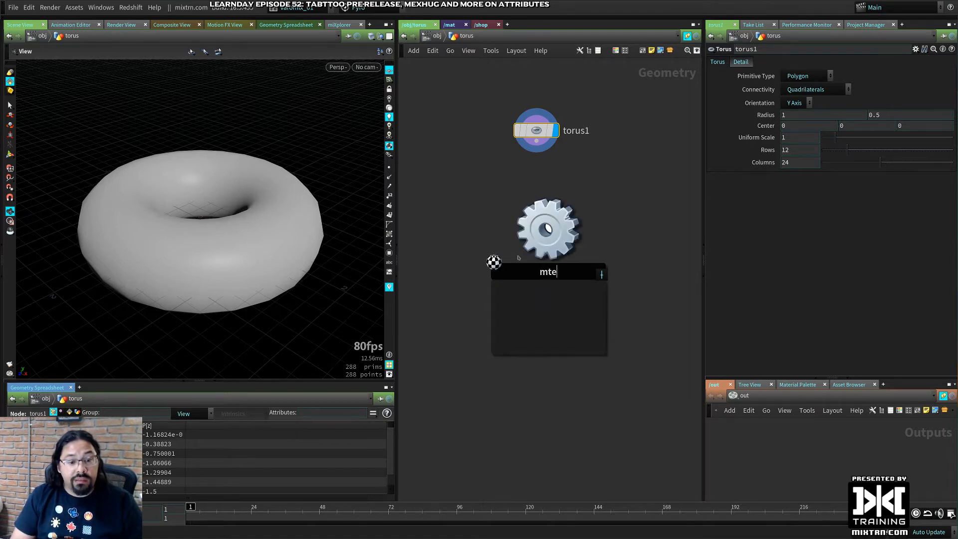
key(BackSpace)
key(BackSpace)
text(at)
key(Tab)
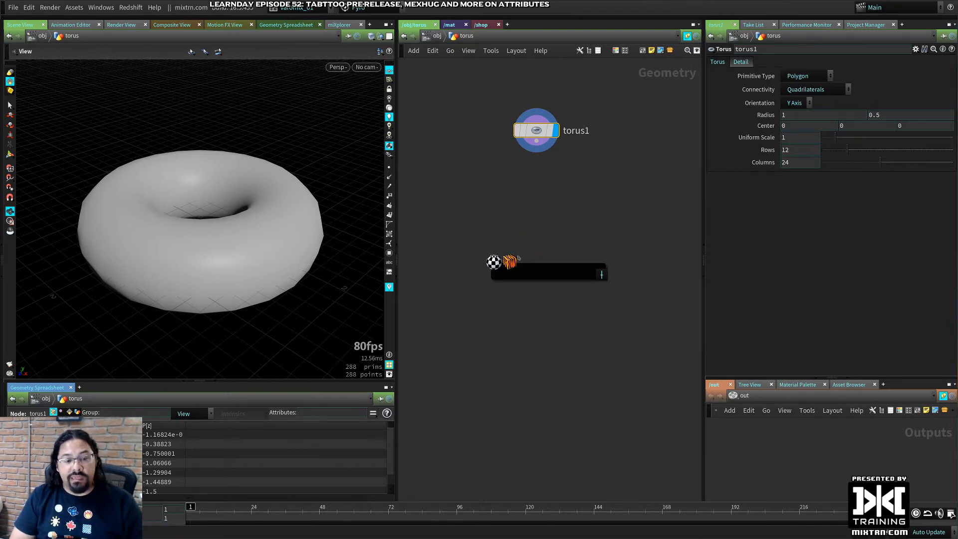
Add a Null to the queue and create the queued three-node chain below the torus
text(nul)
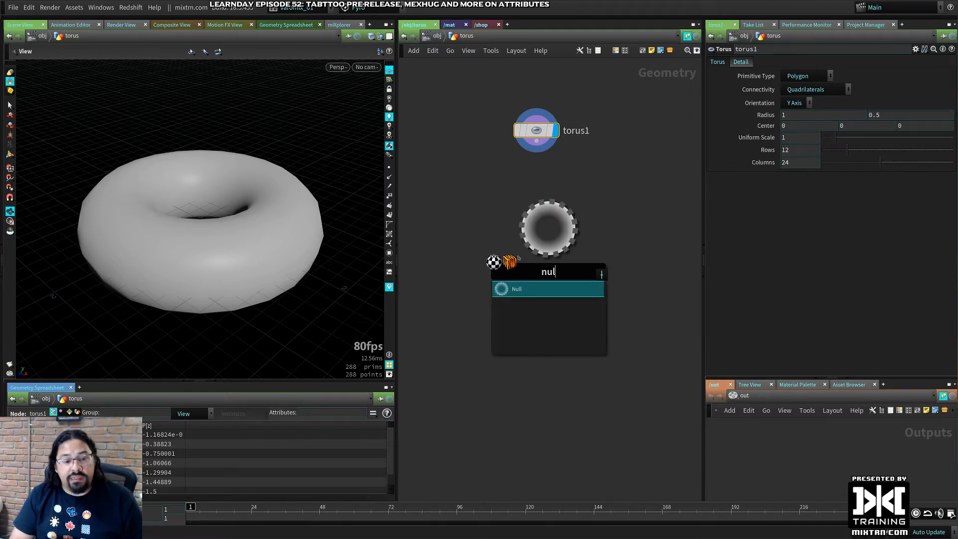
key(Tab)
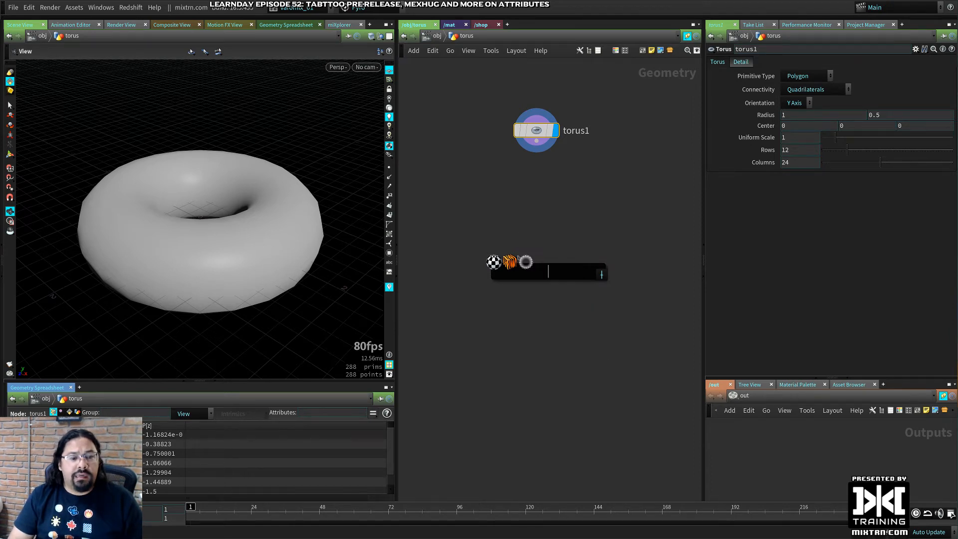
key(Return)
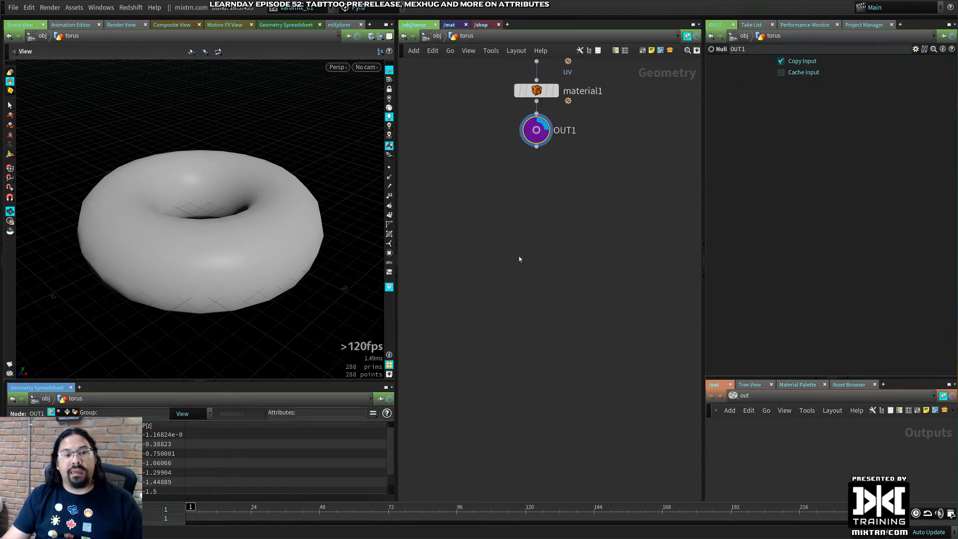
Move the torus node up slightly and delete the UV Texture, Material and Null nodes below it
drag(490, 369, 529, 204)
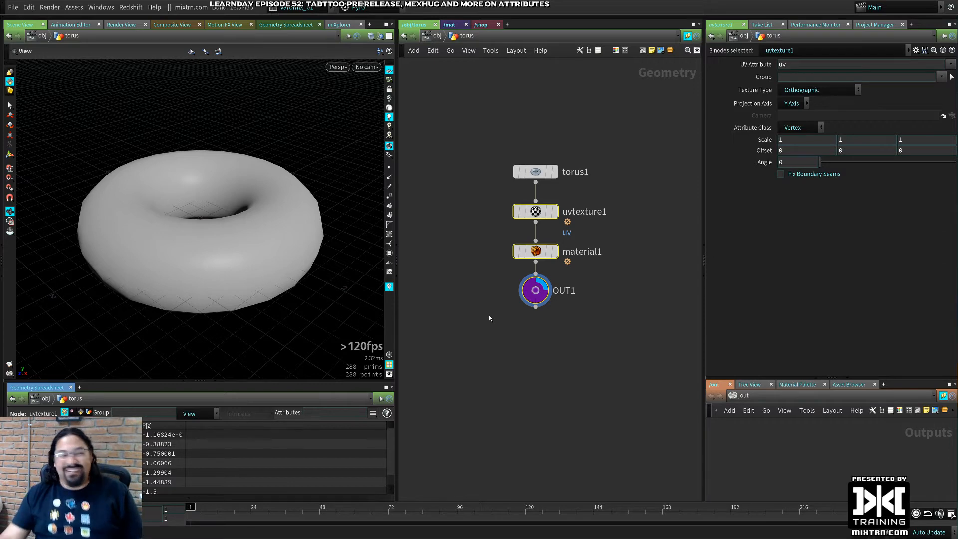
click(483, 305)
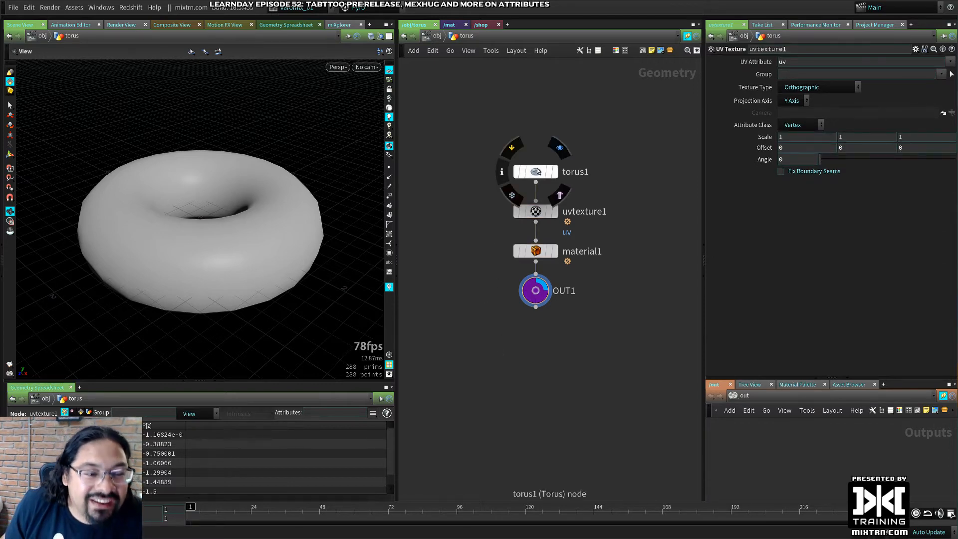
drag(535, 172, 535, 157)
drag(475, 334, 569, 185)
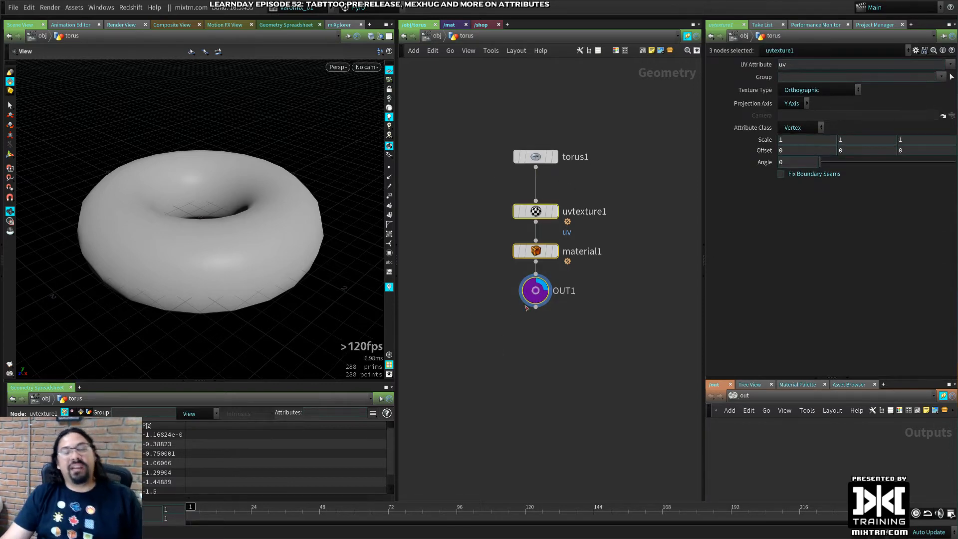
key(Delete)
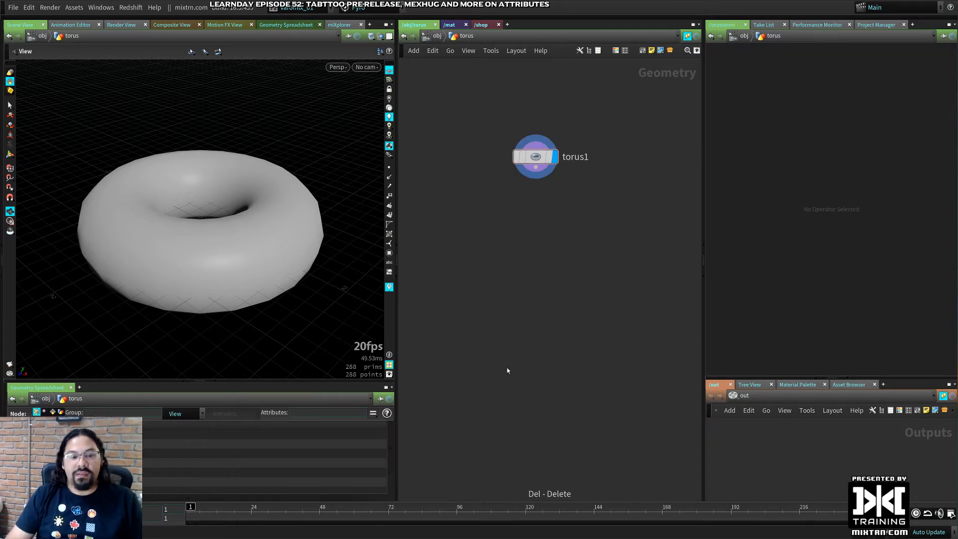
Reopen Tabttoo on the selected torus node and queue a UV Texture and a Material again
click(535, 164)
key(Tab)
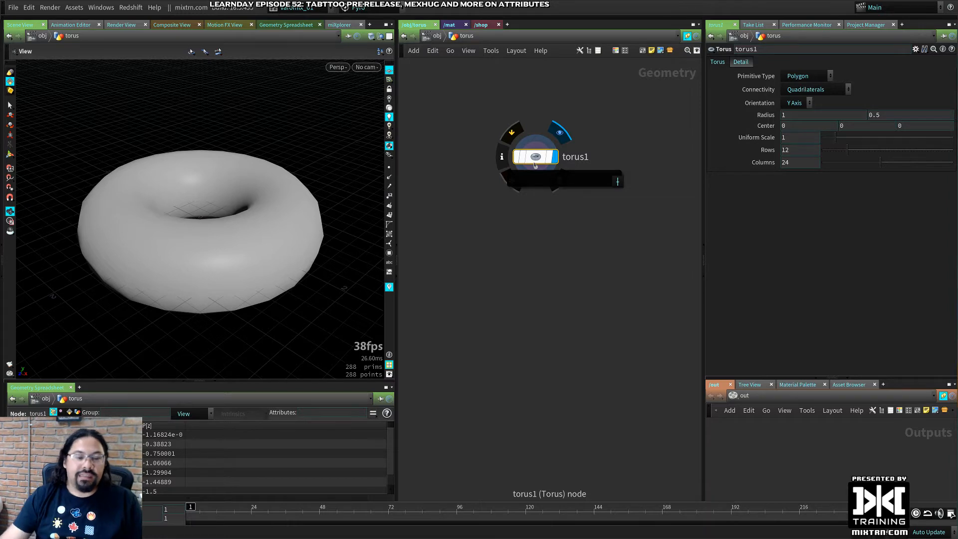
key(Escape)
key(Tab)
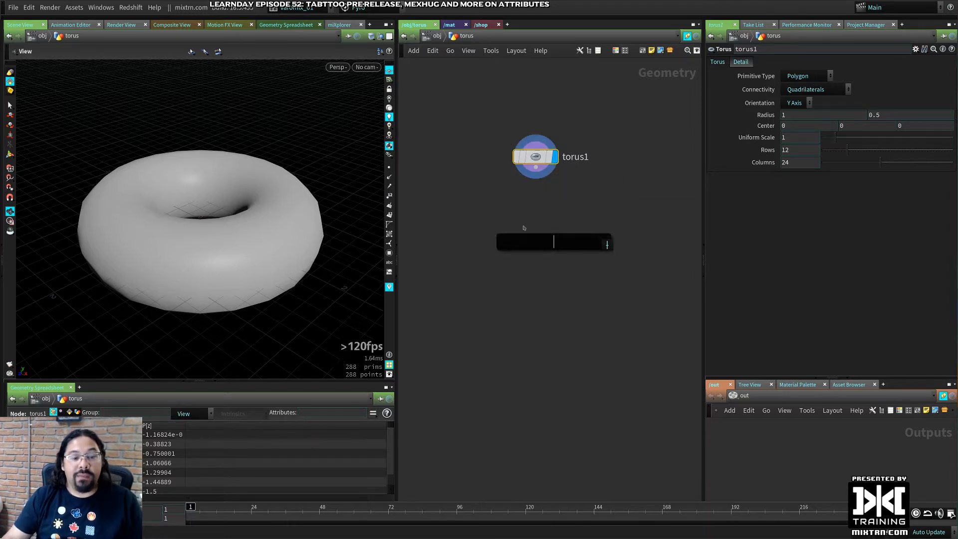
text(ut)
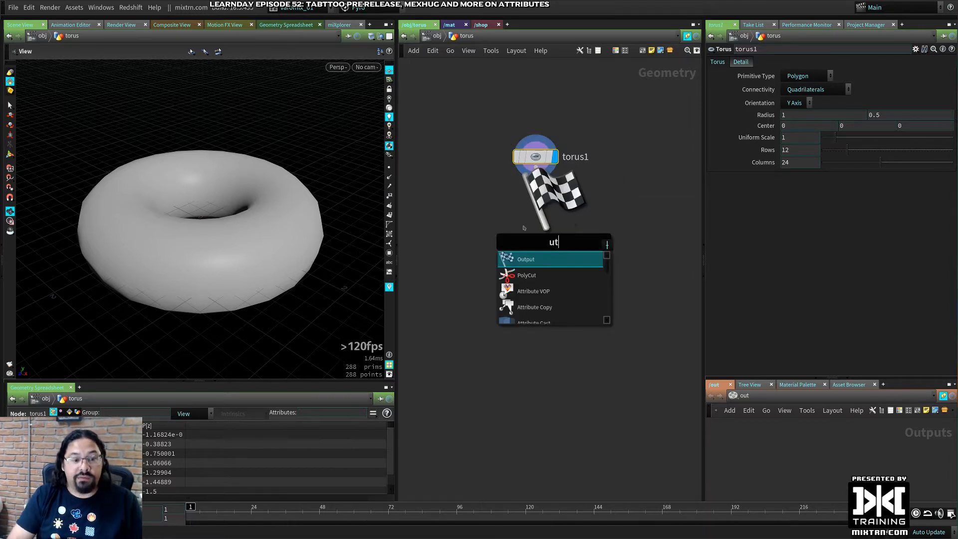
key(BackSpace)
key(BackSpace)
text(uvt)
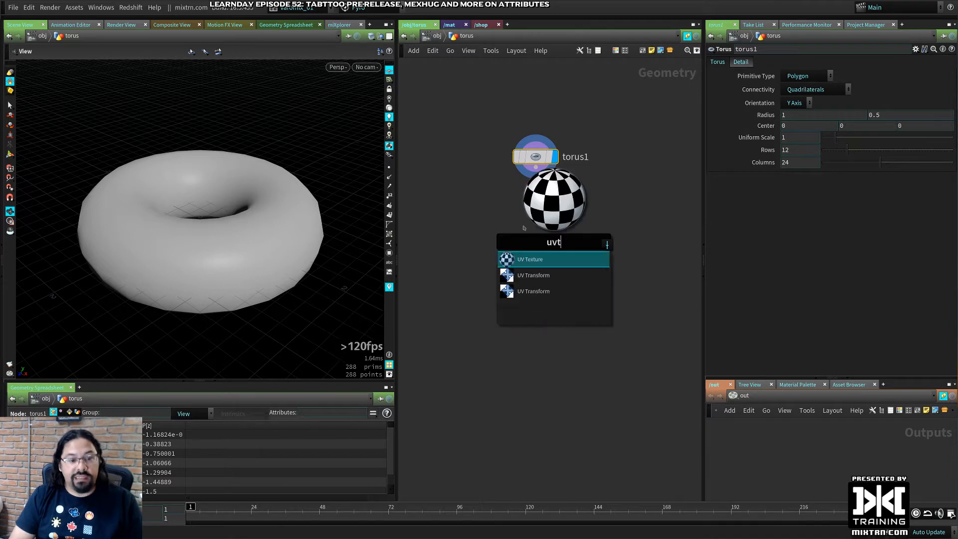
key(Return)
text(mat)
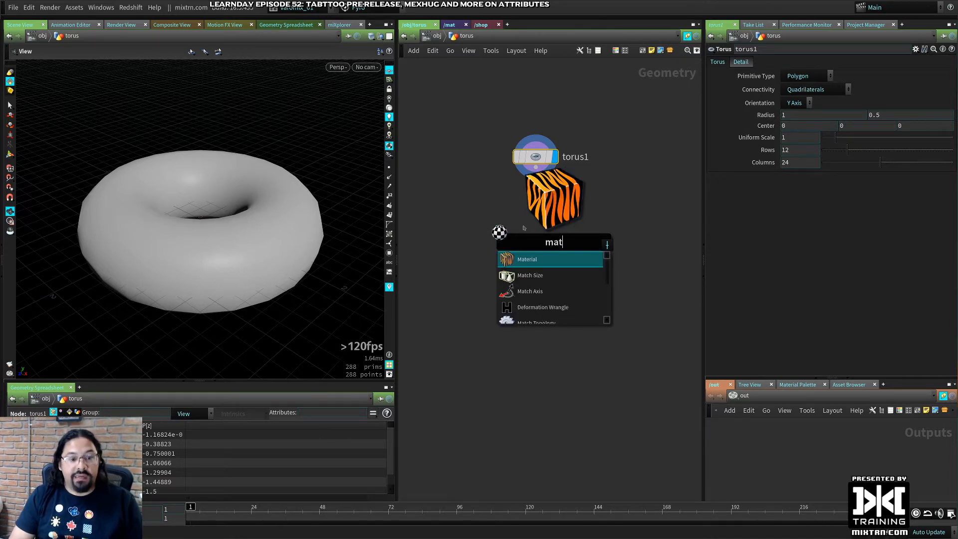
key(Return)
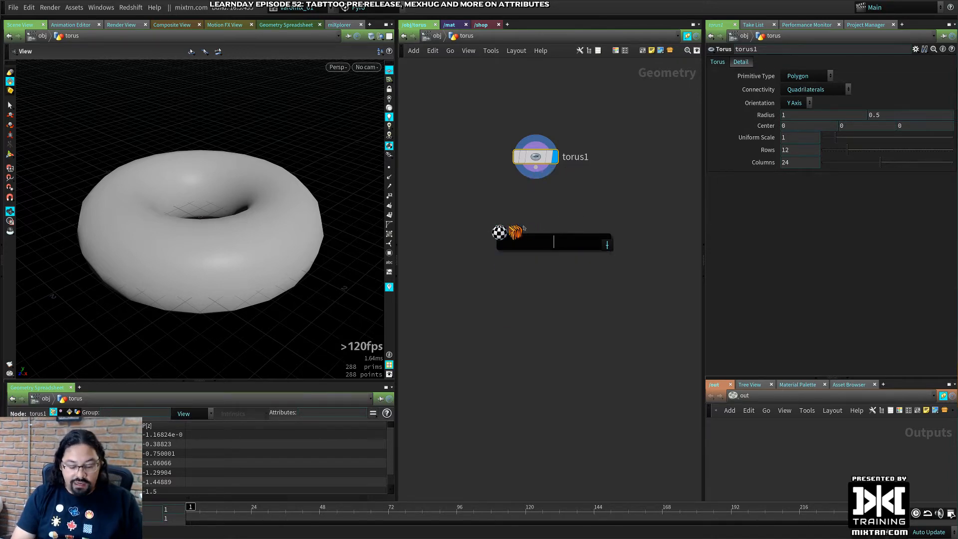
Complete the queue with a Null and save it as a Tabttoo macro with the alias name "text"
text(nu)
key(Down)
key(Return)
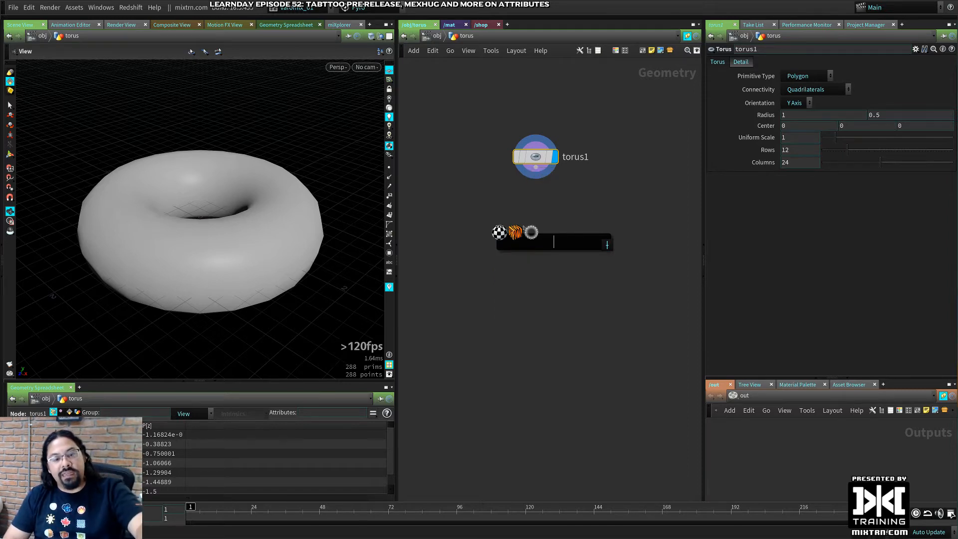
key(Escape)
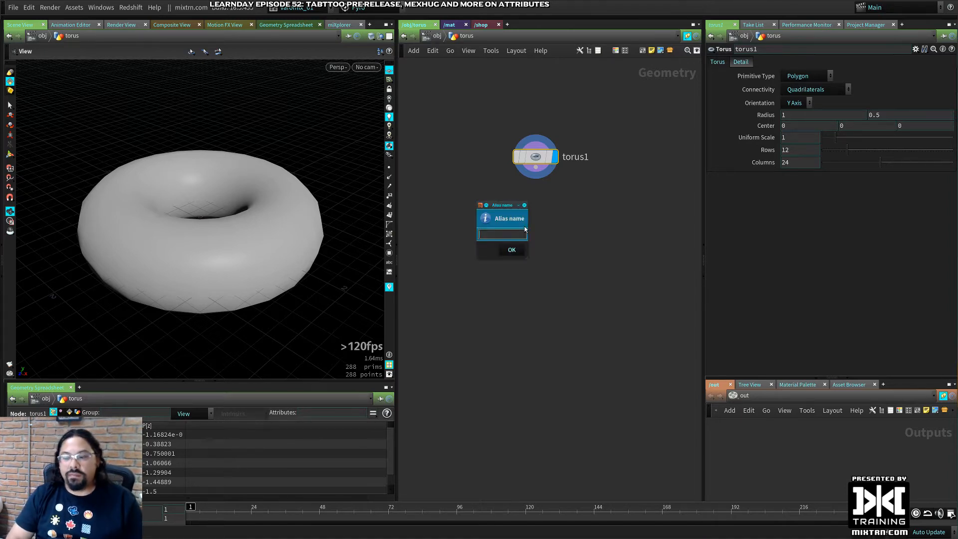
text(tex)
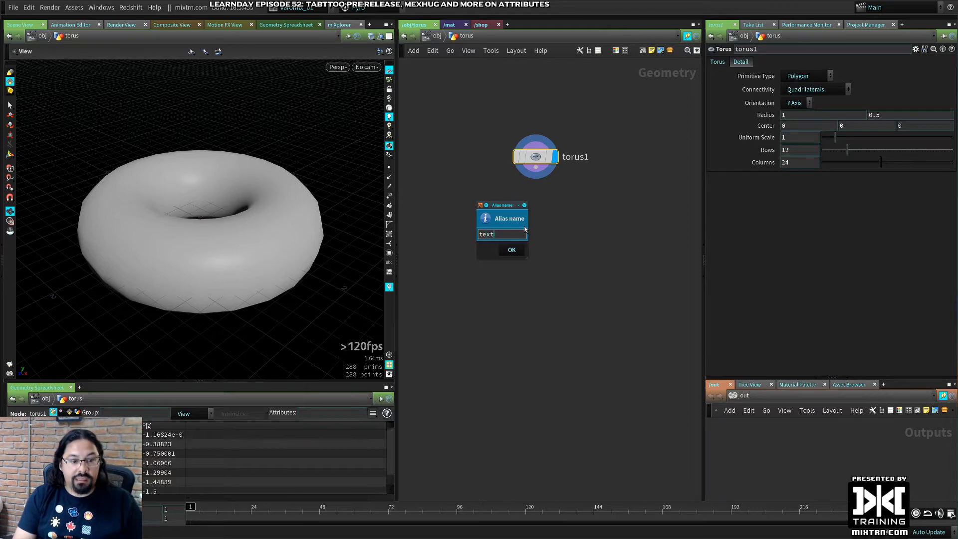
text(t)
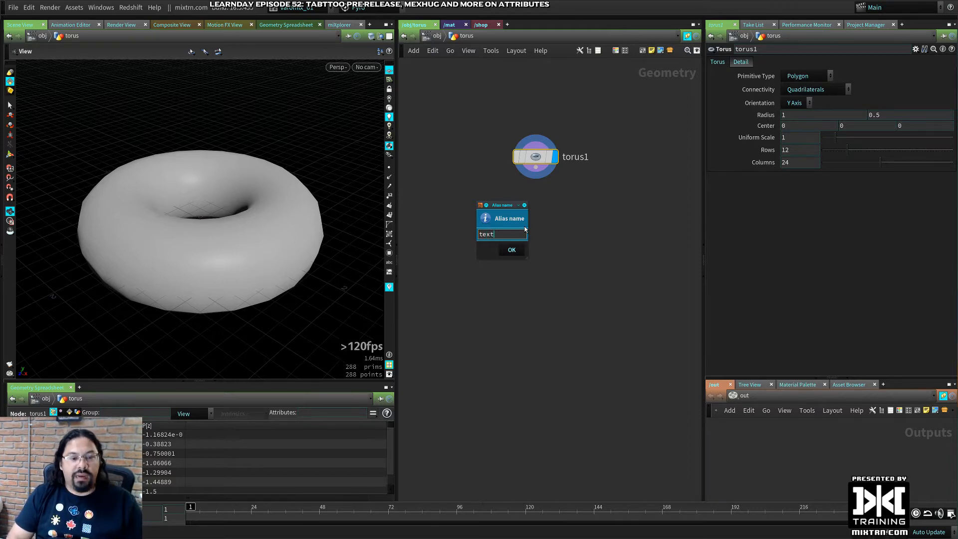
click(517, 253)
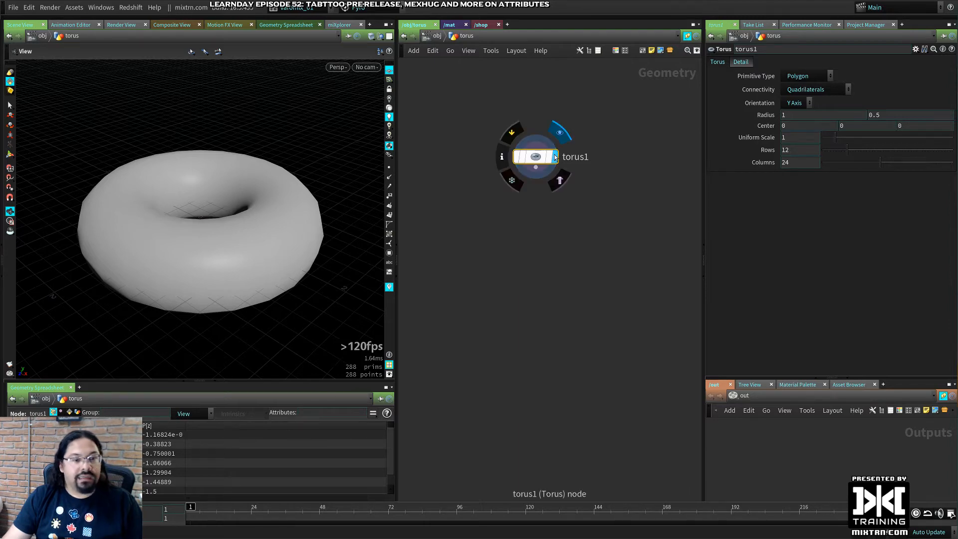
Shift the torus node up and sideways, and build the chain below it from the saved Tabttoo macro "text"
drag(536, 159, 563, 149)
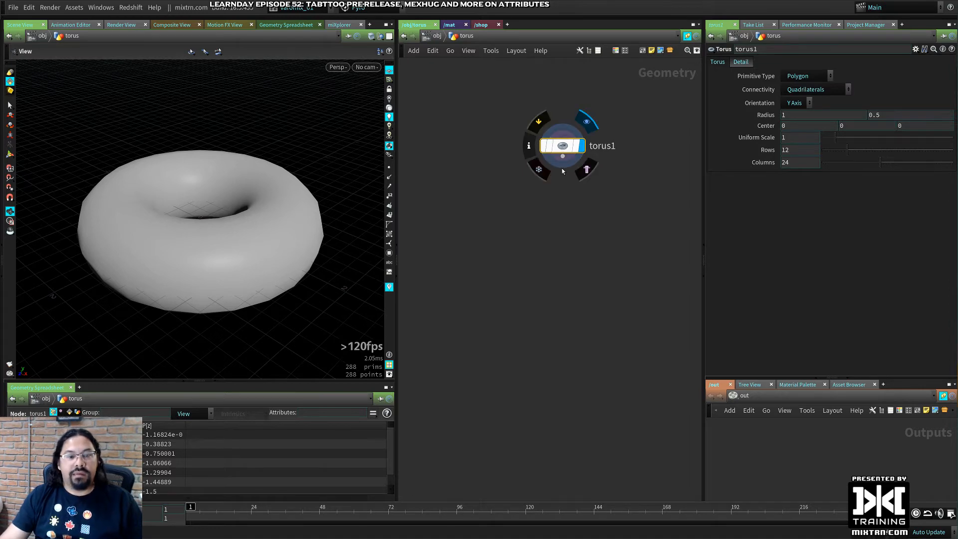
key(Tab)
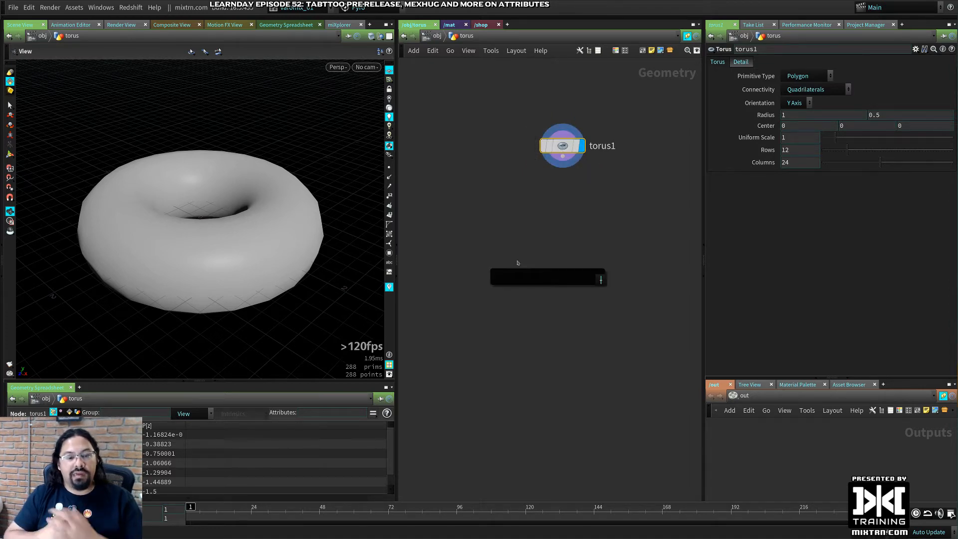
text(.)
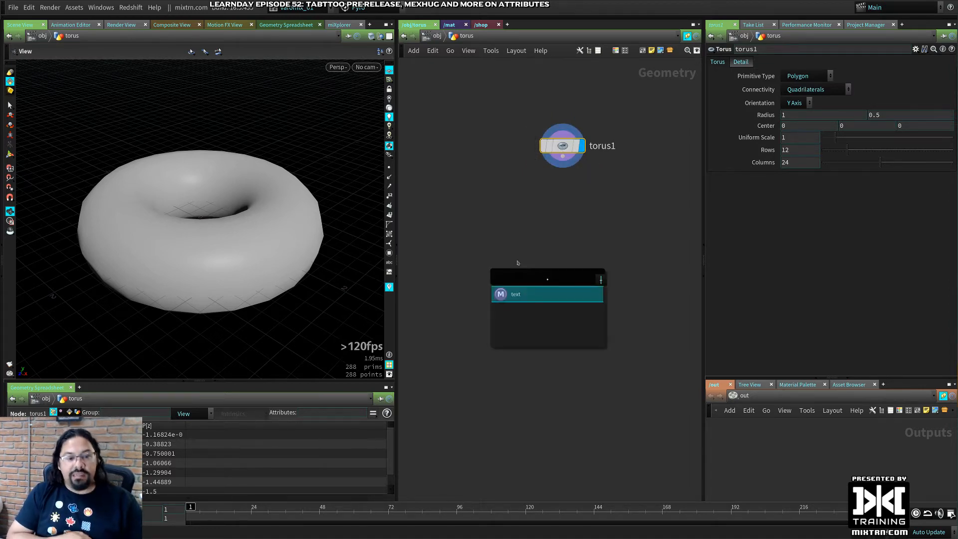
click(522, 295)
key(h)
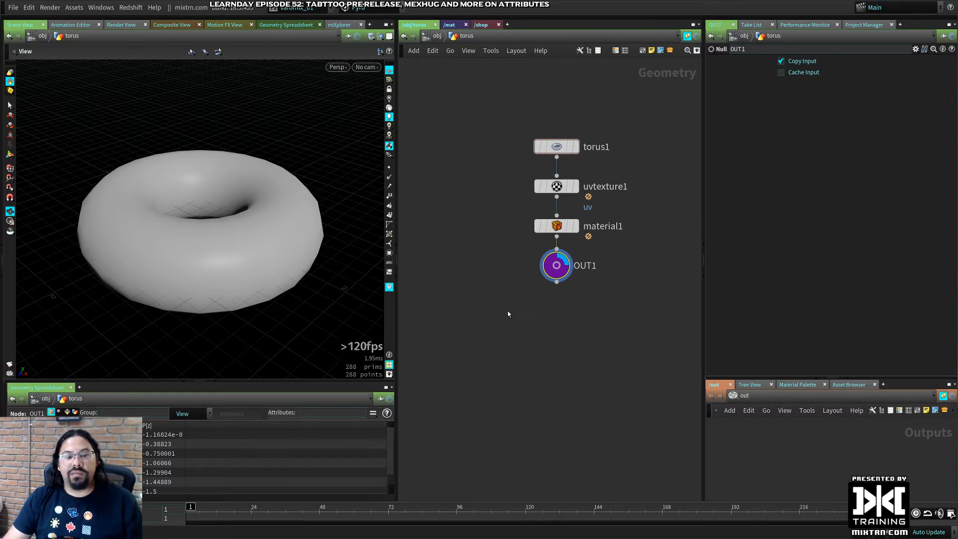
Search Tabttoo for "wra" on the OUT1 null and queue an Attribute Wrangle followed by a Null
middle_drag(507, 316, 513, 272)
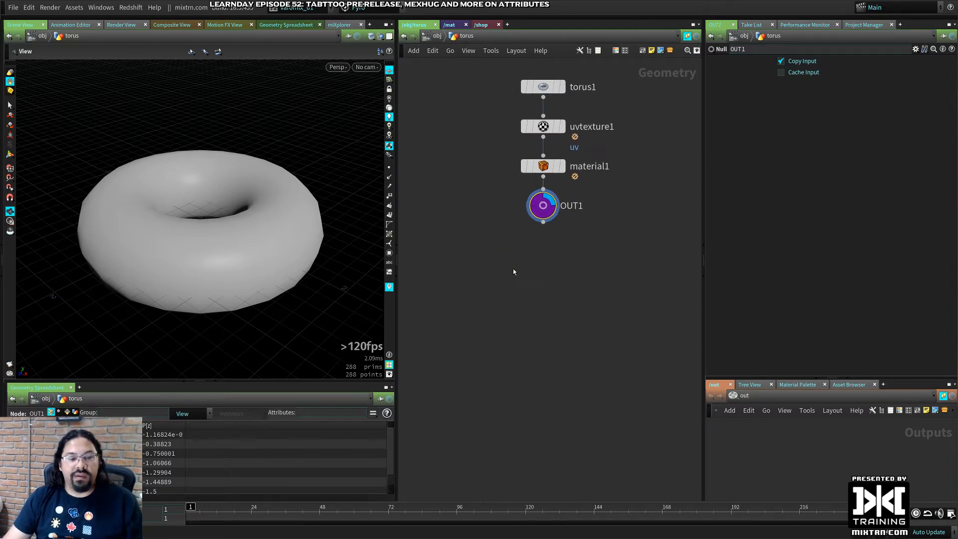
key(Tab)
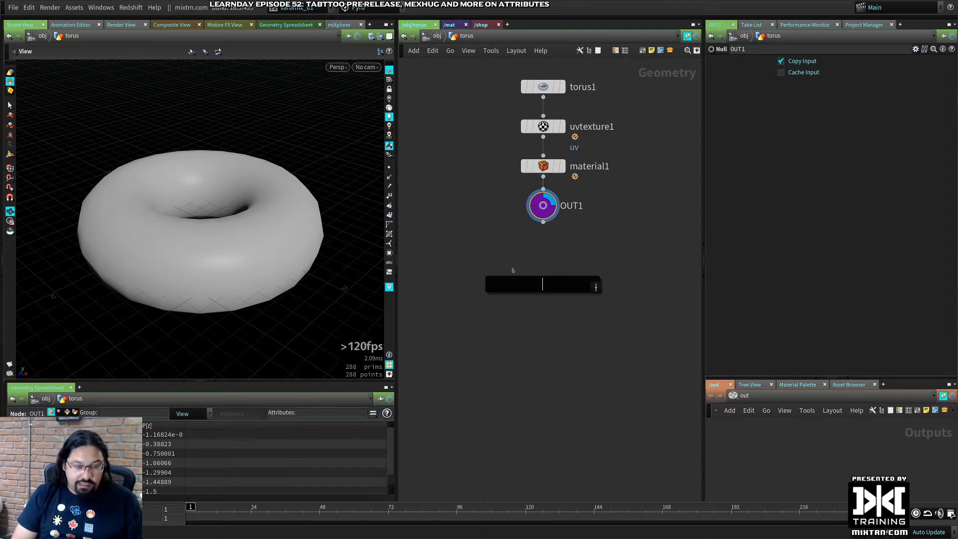
text(wra)
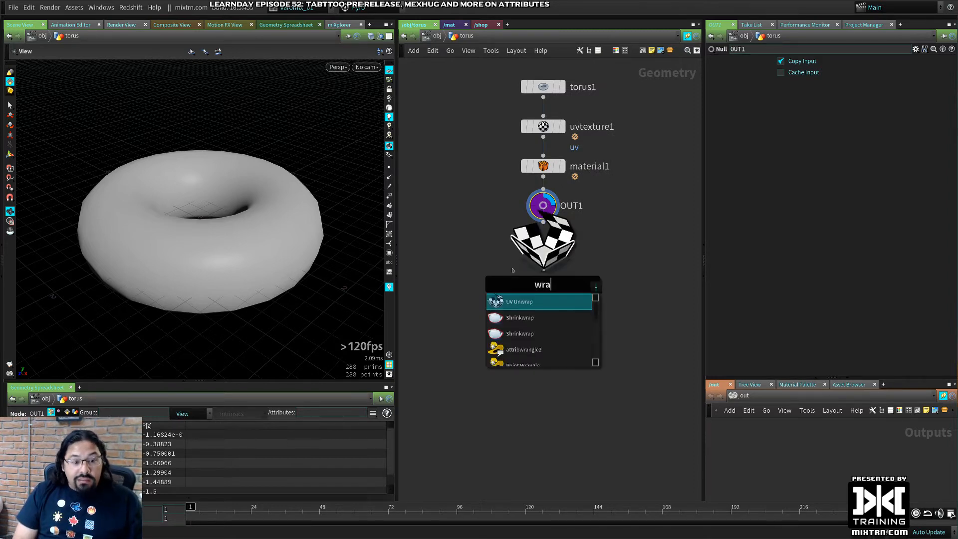
key(Down)
key(Down)
key(Down)
key(Down)
key(Down)
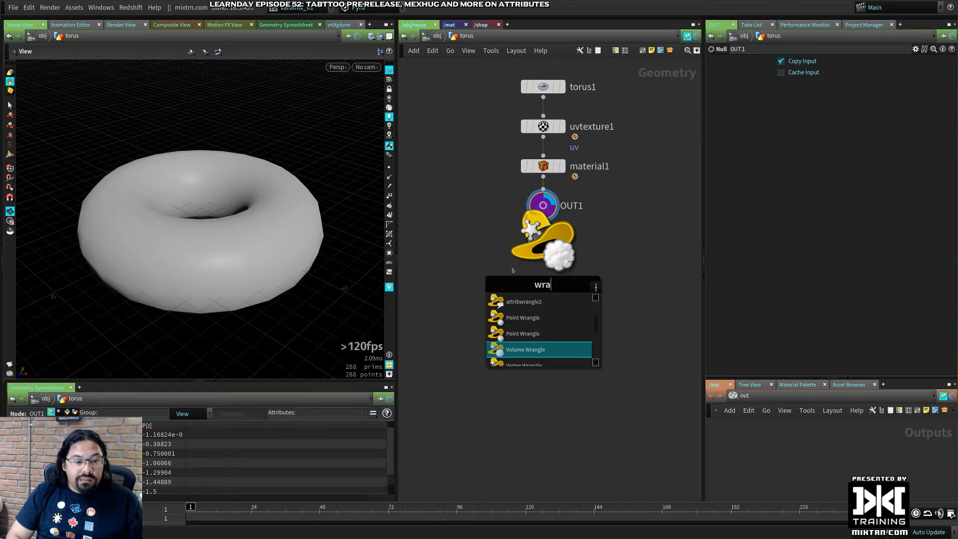
key(Down)
key(Down)
key(Down)
key(Down)
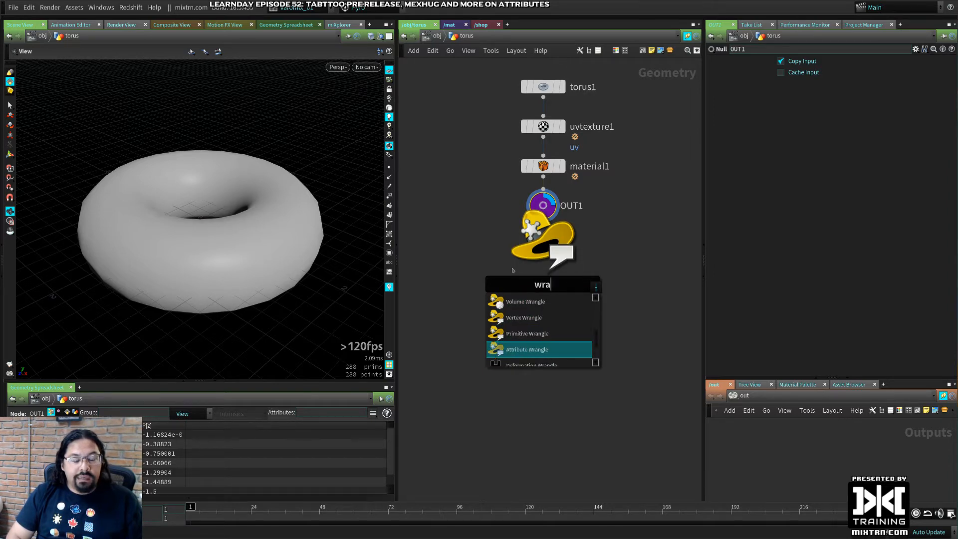
key(Return)
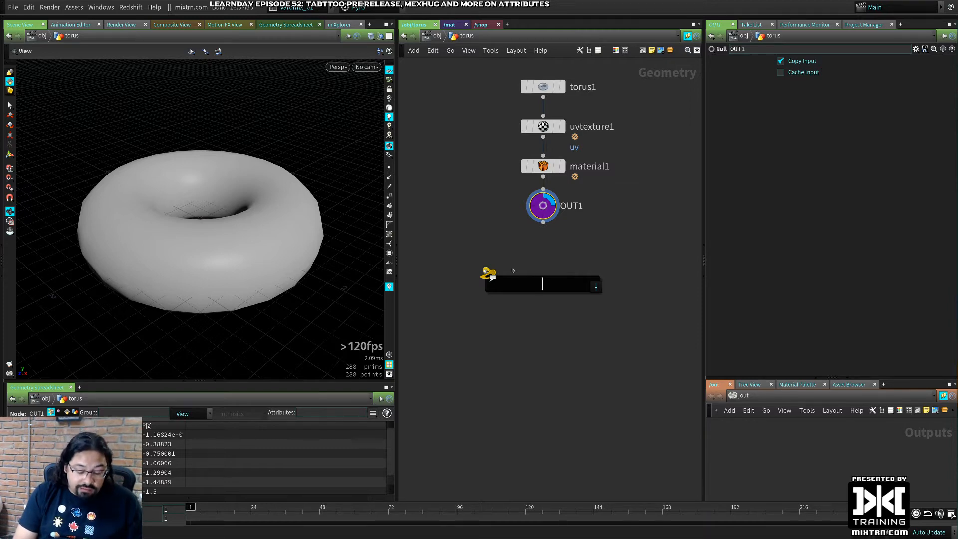
text(nul)
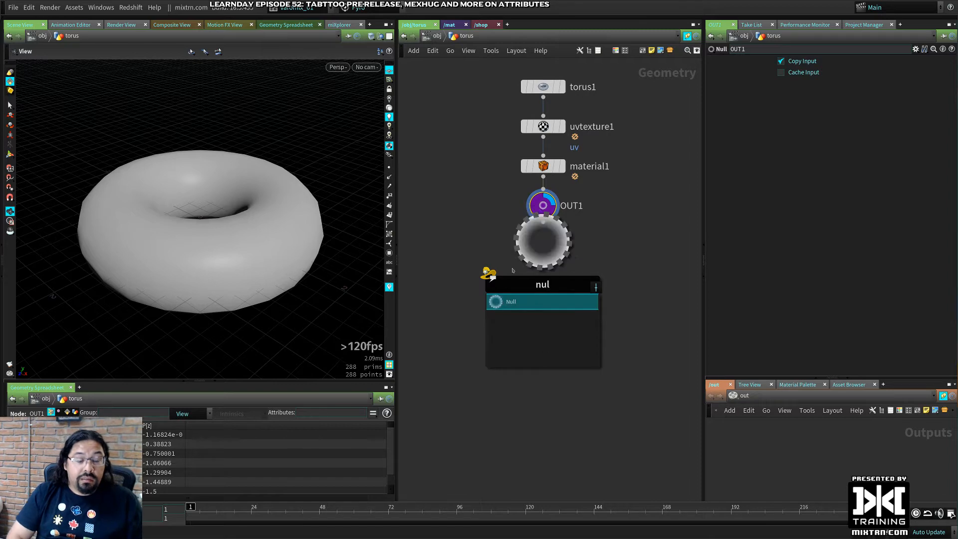
key(Return)
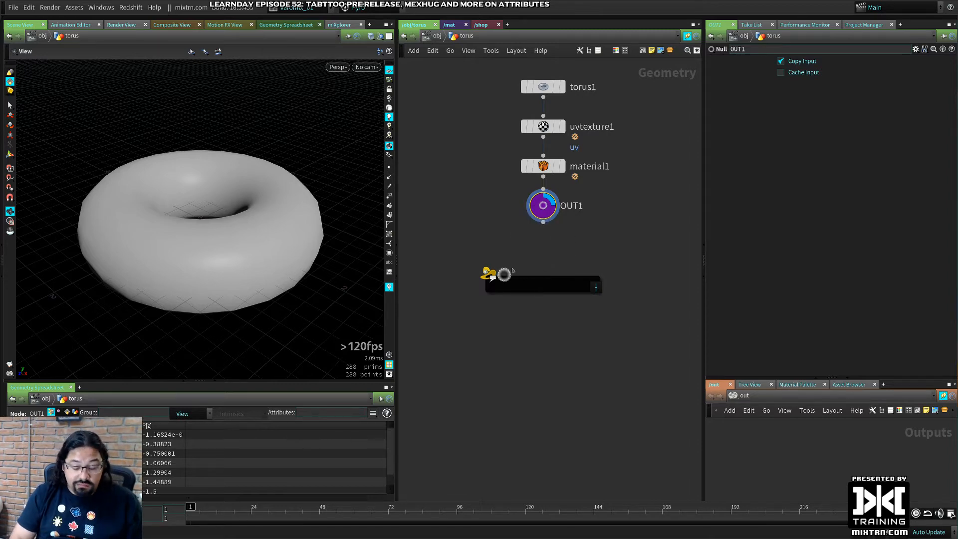
Add an Output node to the queued chain and save it as a Tabttoo macro with the alias name "aw"
text(out)
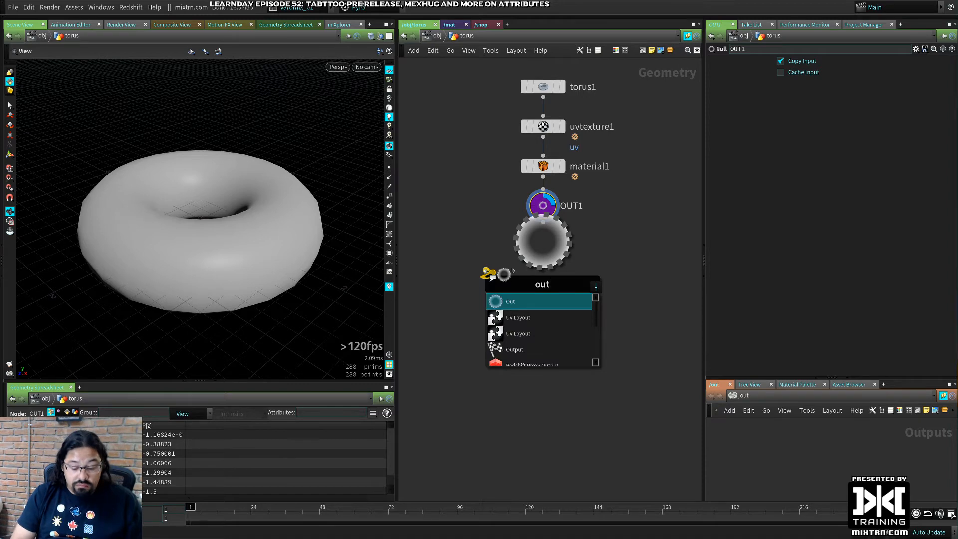
text(pu)
key(Return)
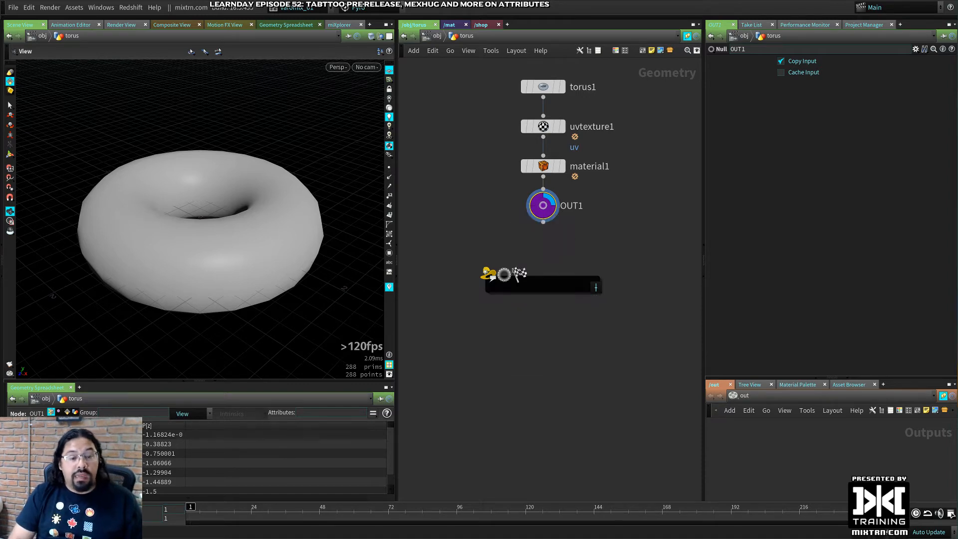
click(513, 268)
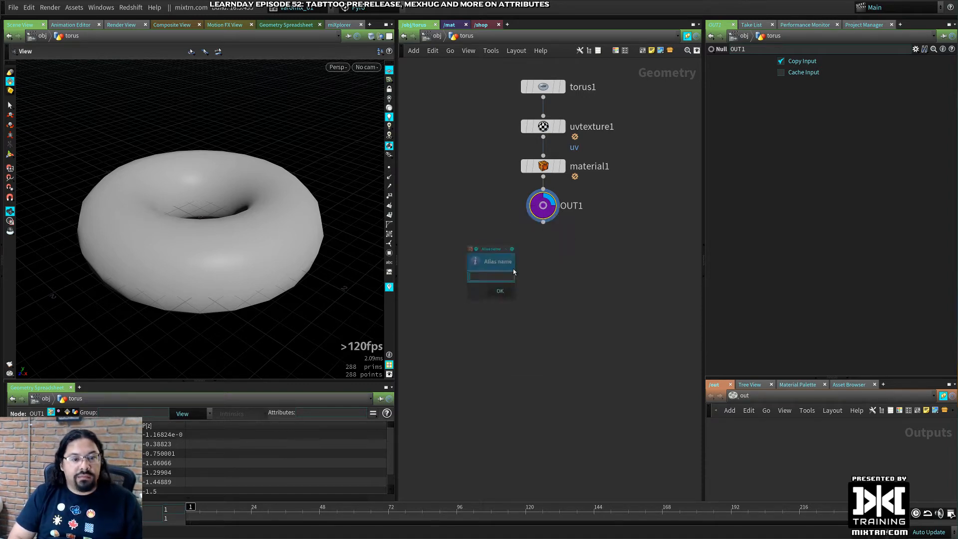
text(w)
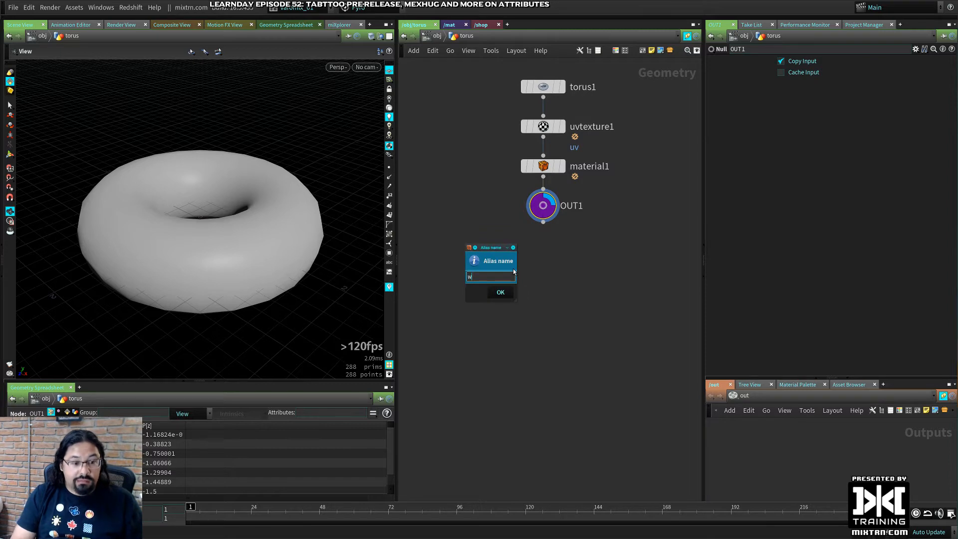
key(BackSpace)
text(aw)
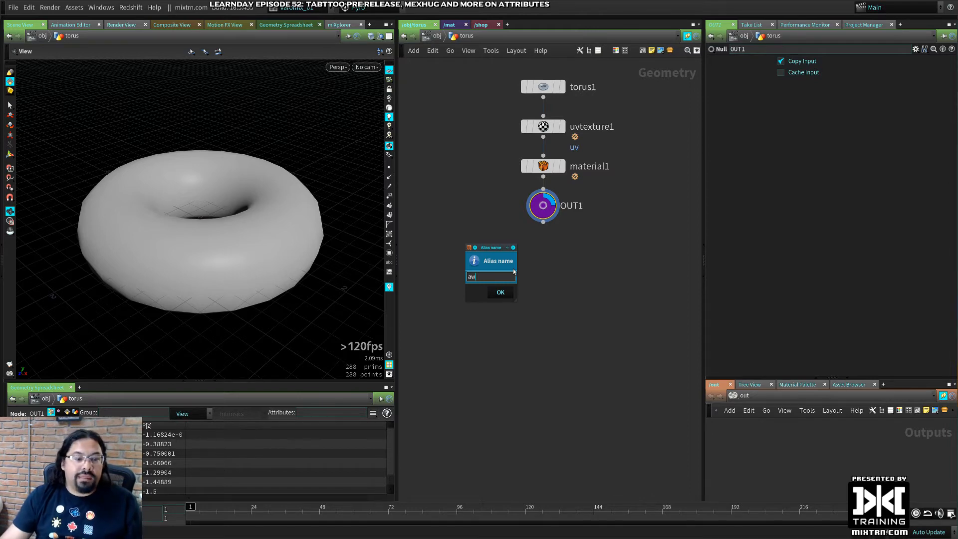
click(500, 293)
Filter the saved Tabttoo macros with ".aw" and ".te", clearing the search after each
mouse_move(551, 205)
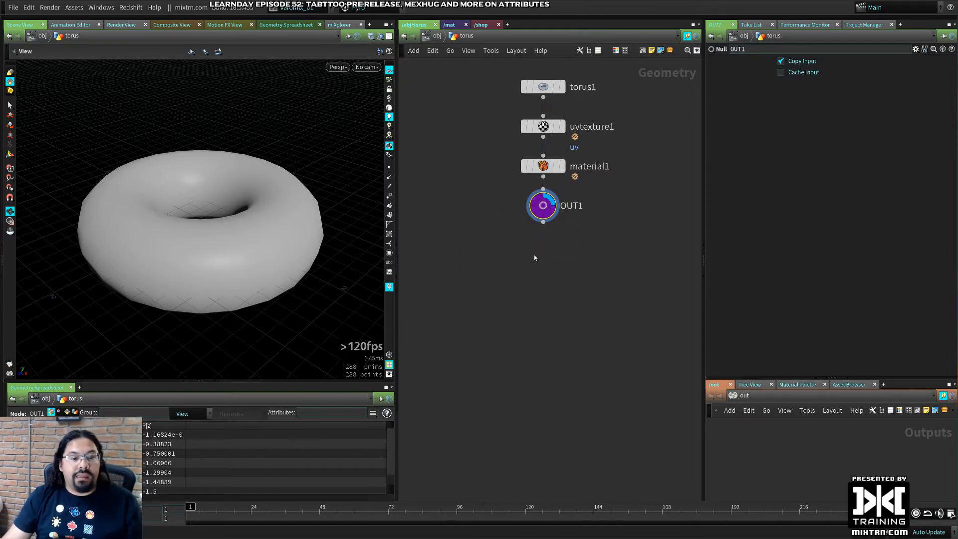
key(Tab)
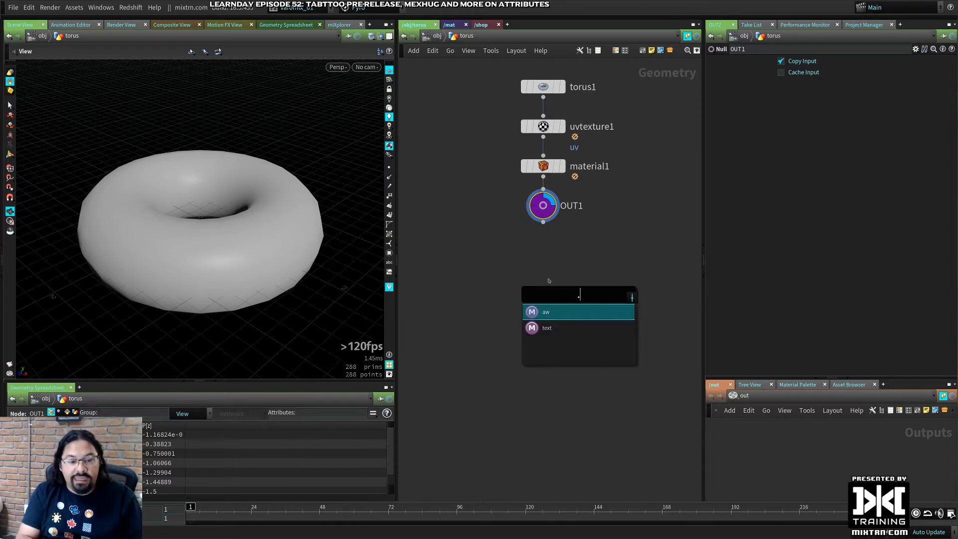
text(.aw)
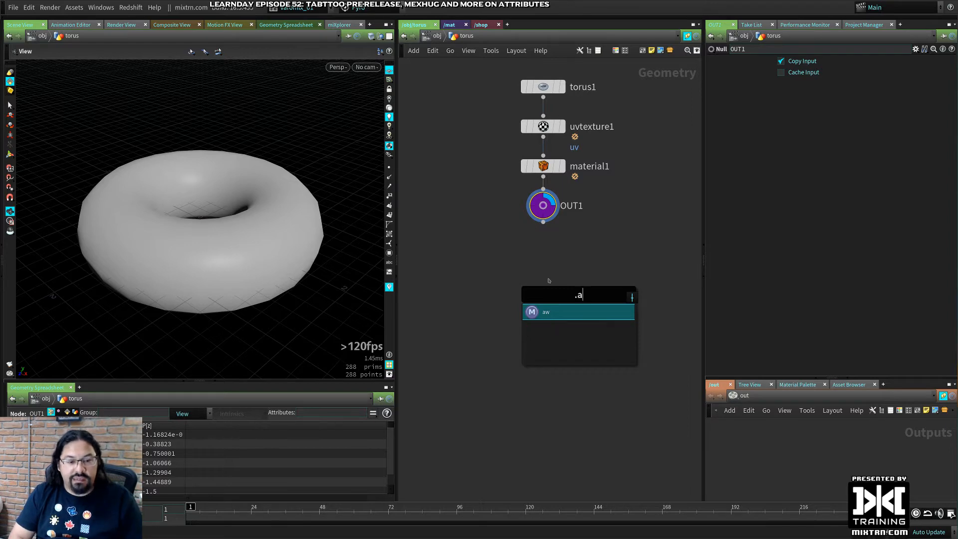
key(BackSpace)
key(BackSpace)
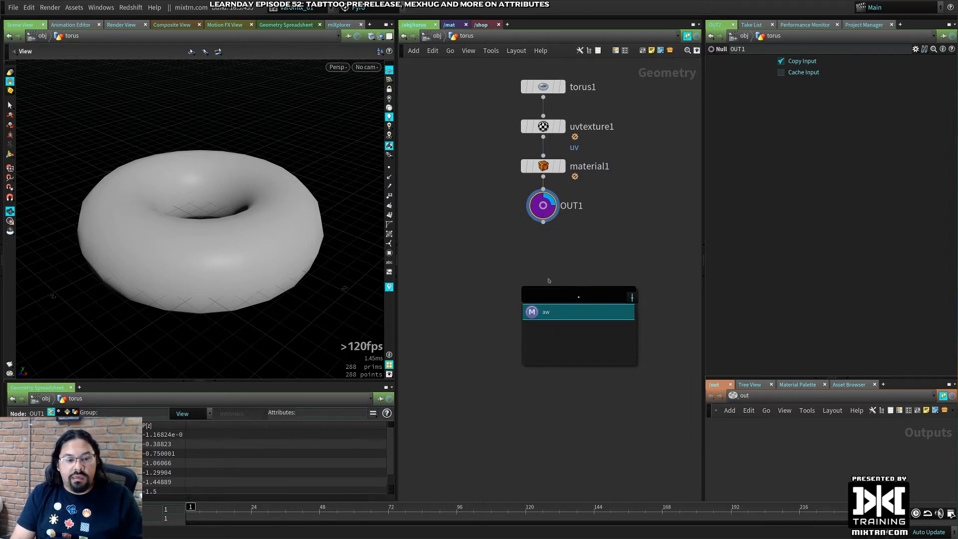
key(BackSpace)
text(.te)
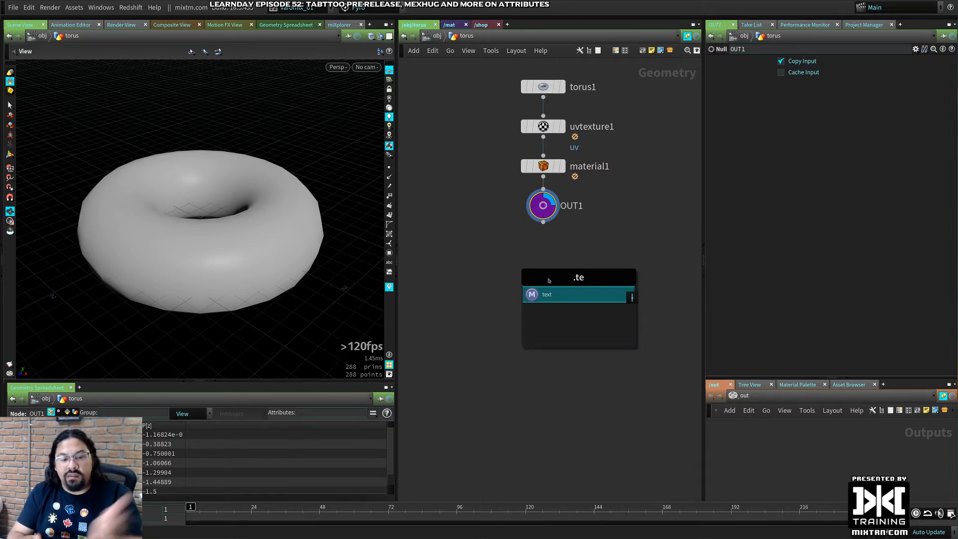
key(BackSpace)
key(BackSpace)
key(BackSpace)
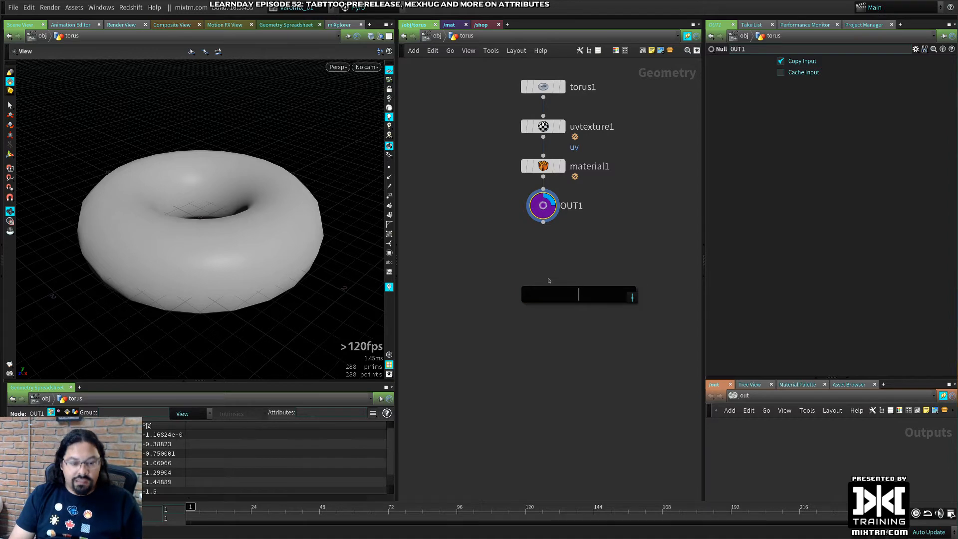
List all saved macros with ".", cycle through them, and build the chain below OUT1 from the macro "aw"
text(.)
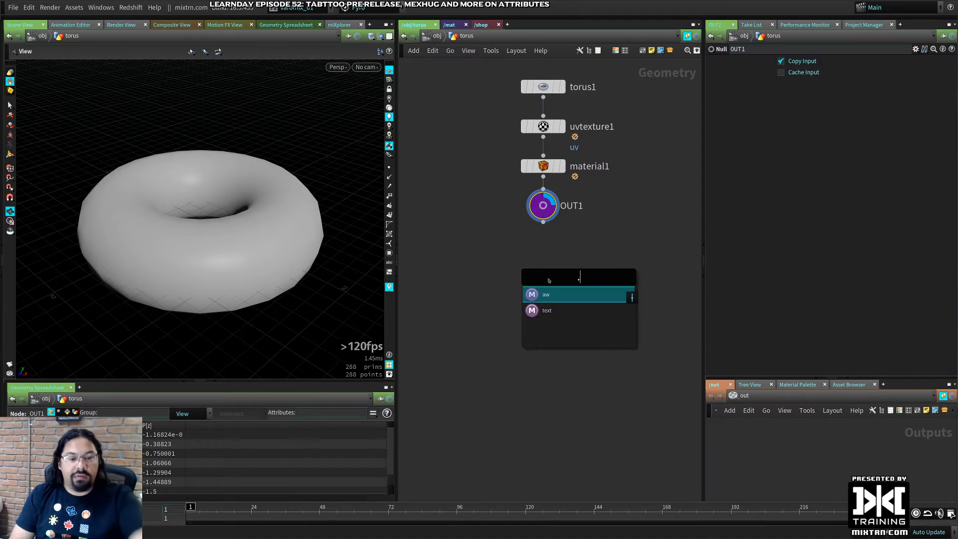
key(Down)
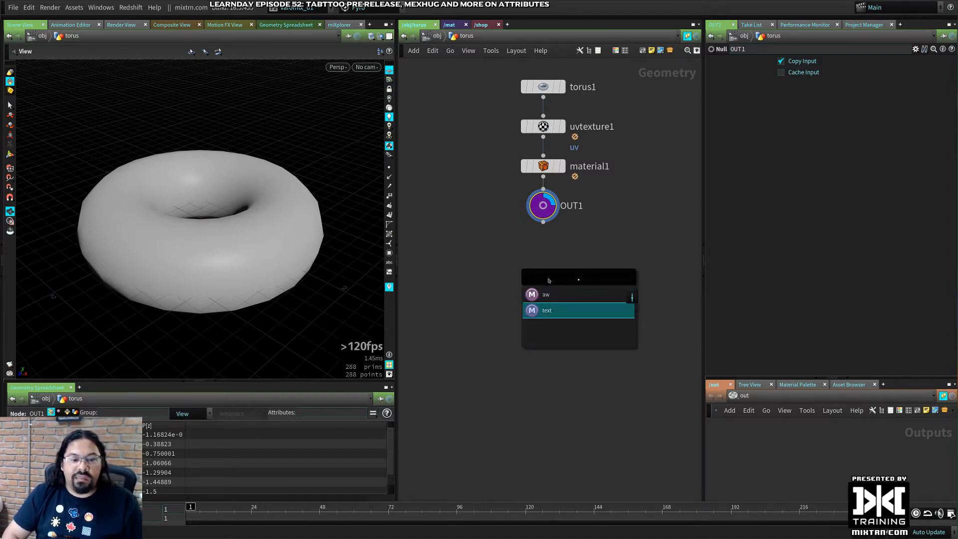
key(Down)
key(Down)
key(Down)
key(Down)
key(Down)
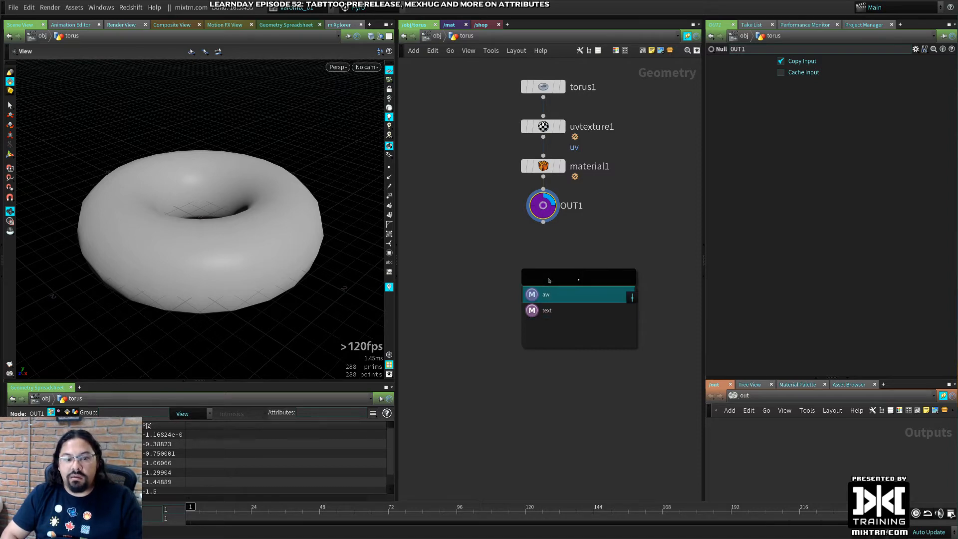
key(Down)
key(Down)
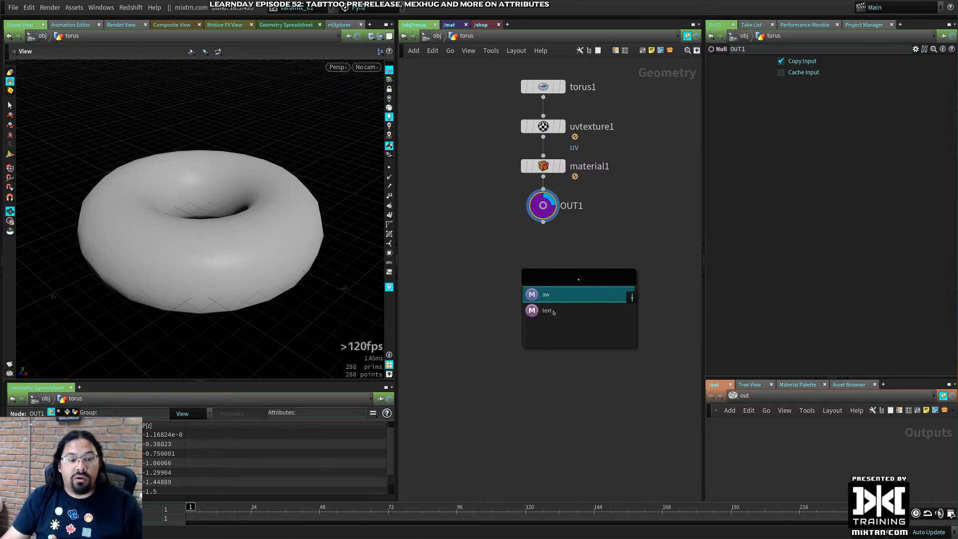
click(552, 298)
middle_drag(528, 257, 507, 363)
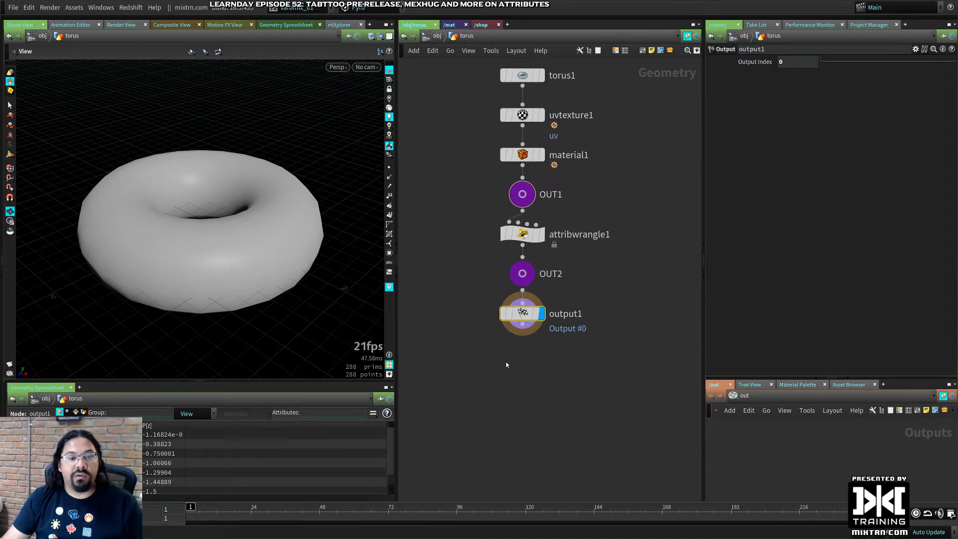
Move the output1 node further down to open a gap below OUT2
middle_drag(593, 377, 591, 417)
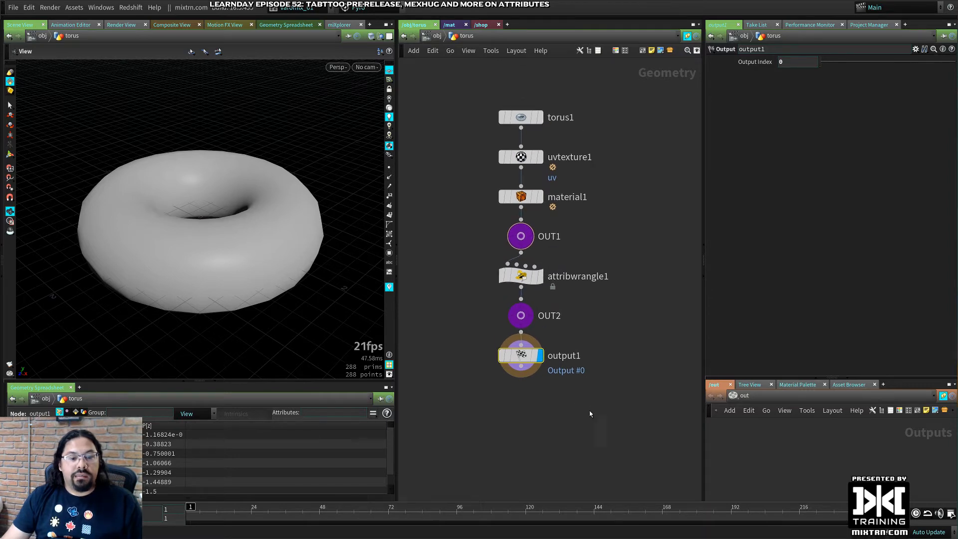
drag(521, 355, 521, 384)
click(595, 351)
middle_drag(594, 354, 568, 300)
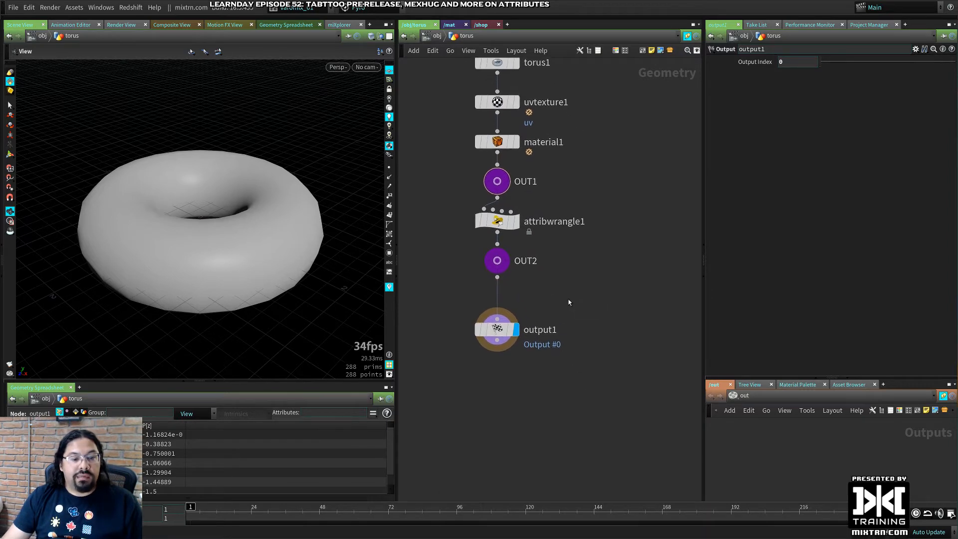
Search Tabttoo for "wrang" and insert a Point Wrangle on the wire between OUT2 and output1
key(Tab)
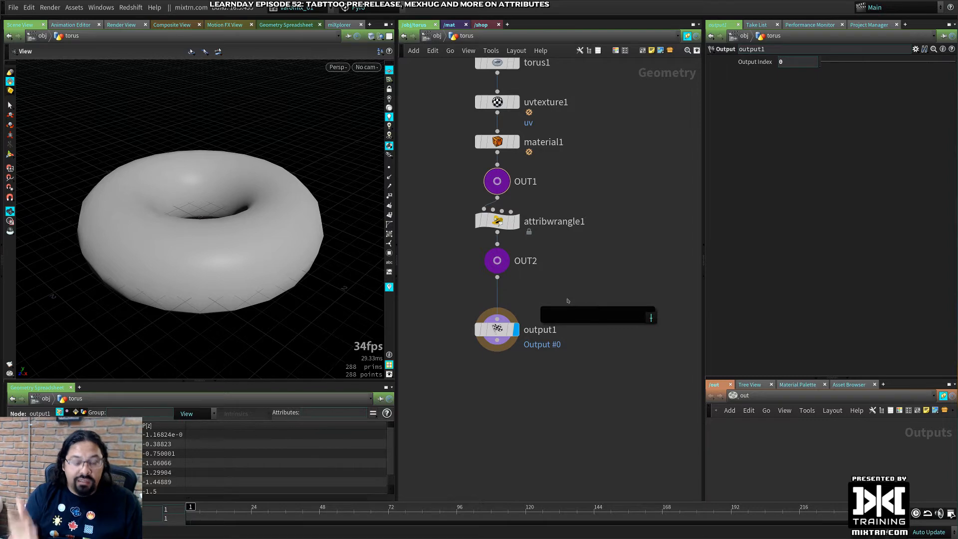
text(wrang)
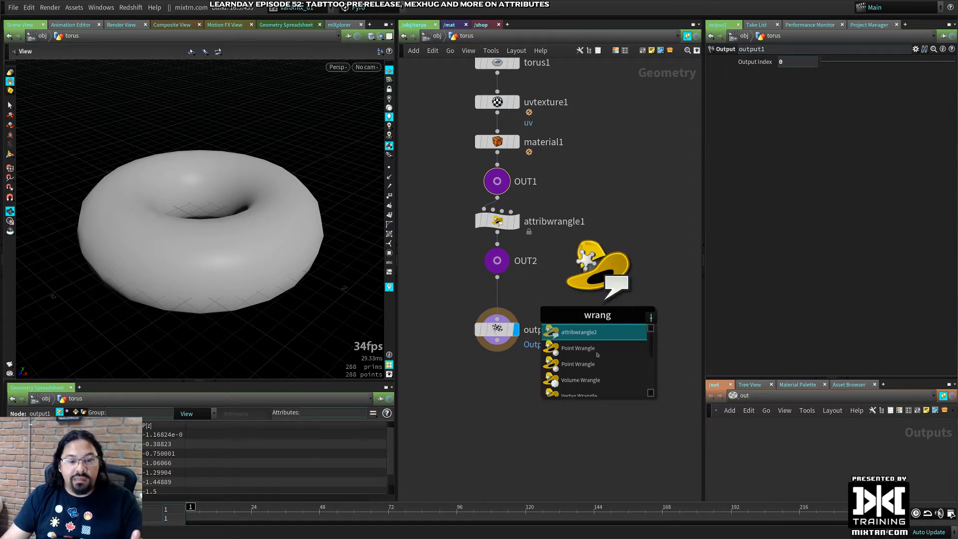
click(615, 351)
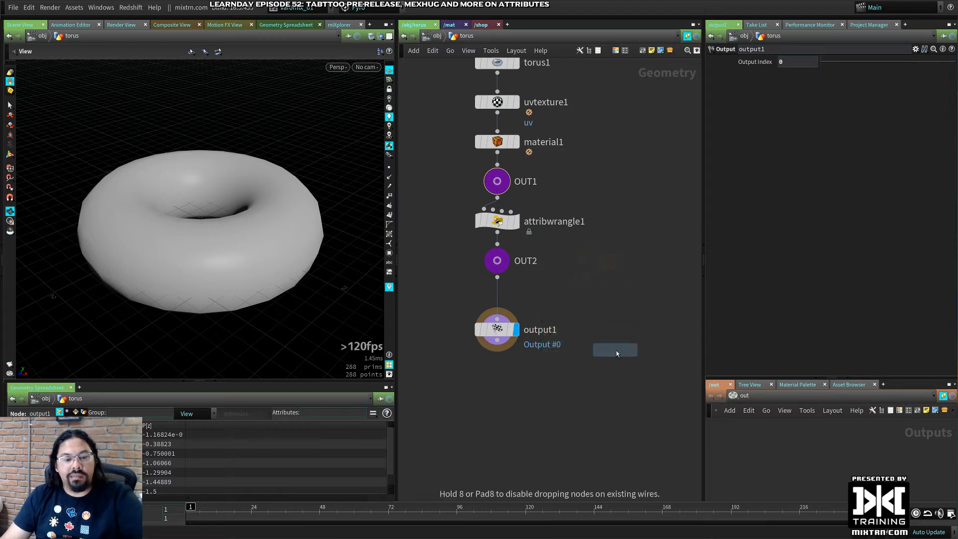
click(500, 297)
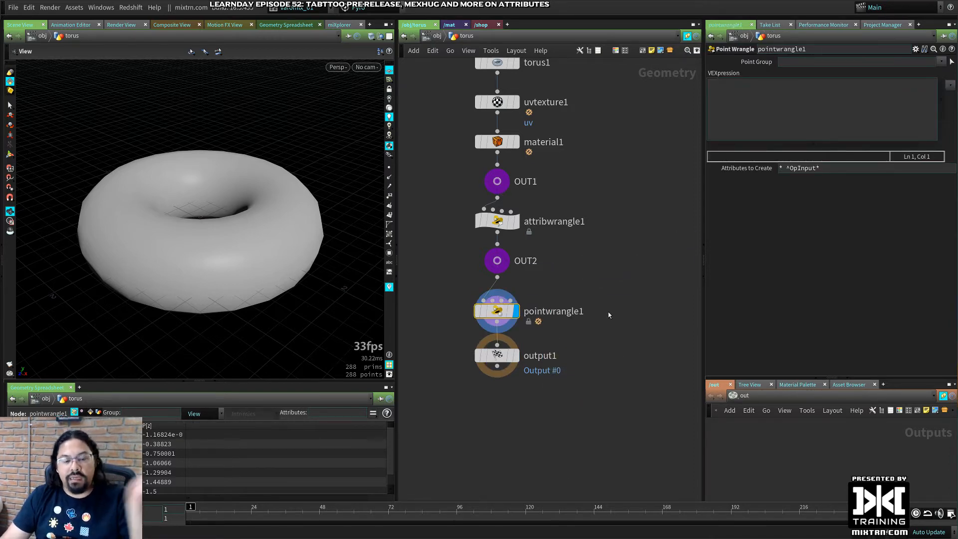
Search Tabttoo for "wrang" again, look through the available wrangle nodes, and dismiss the search
middle_drag(542, 412, 556, 312)
key(Tab)
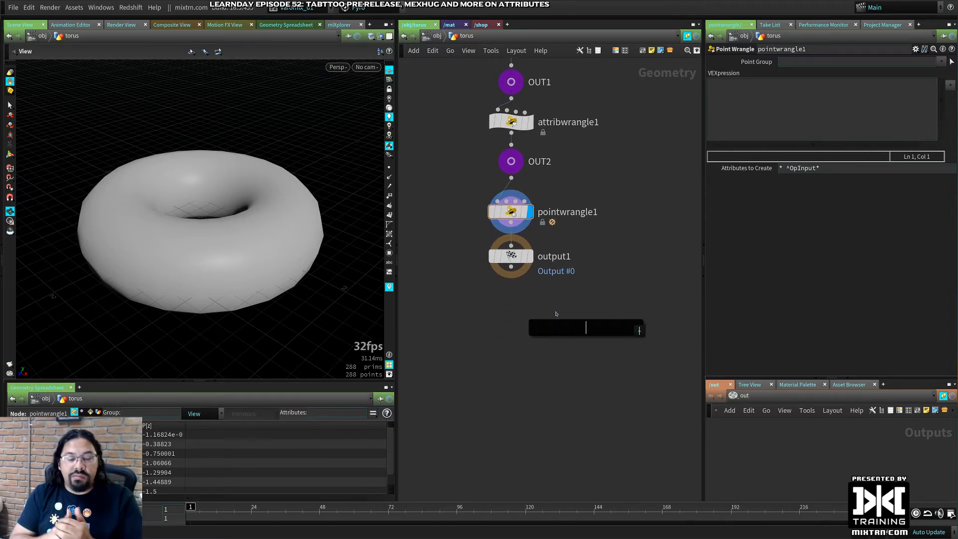
text(wrang)
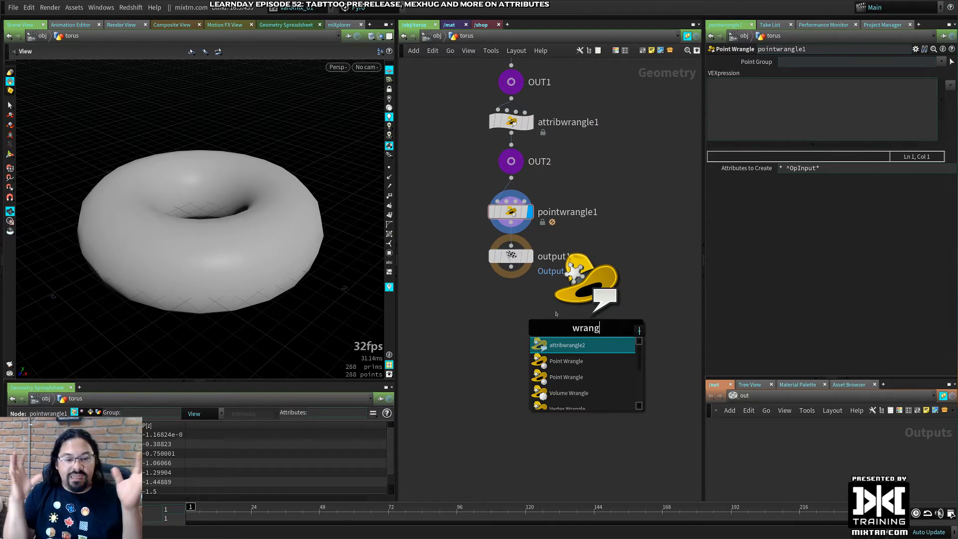
scroll(589, 383, down, 3)
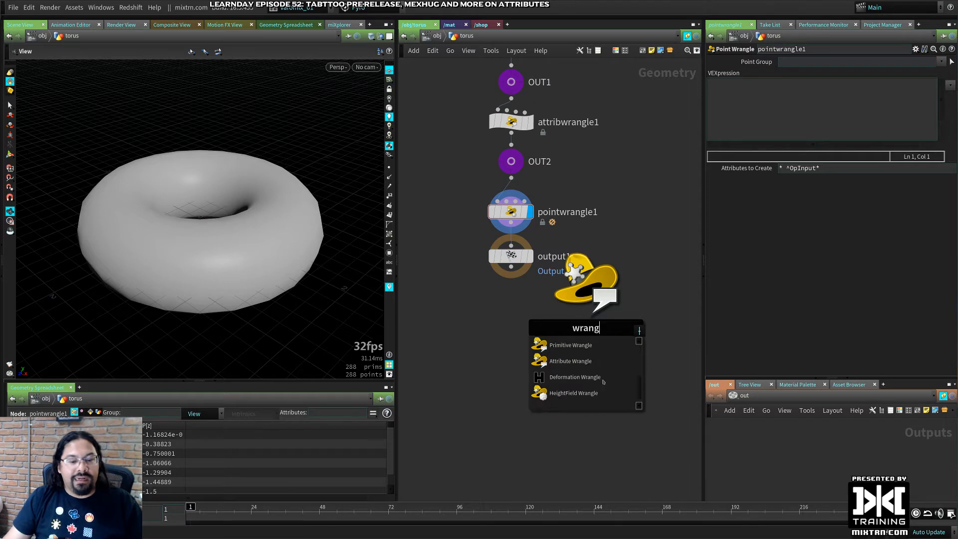
scroll(603, 382, up, 3)
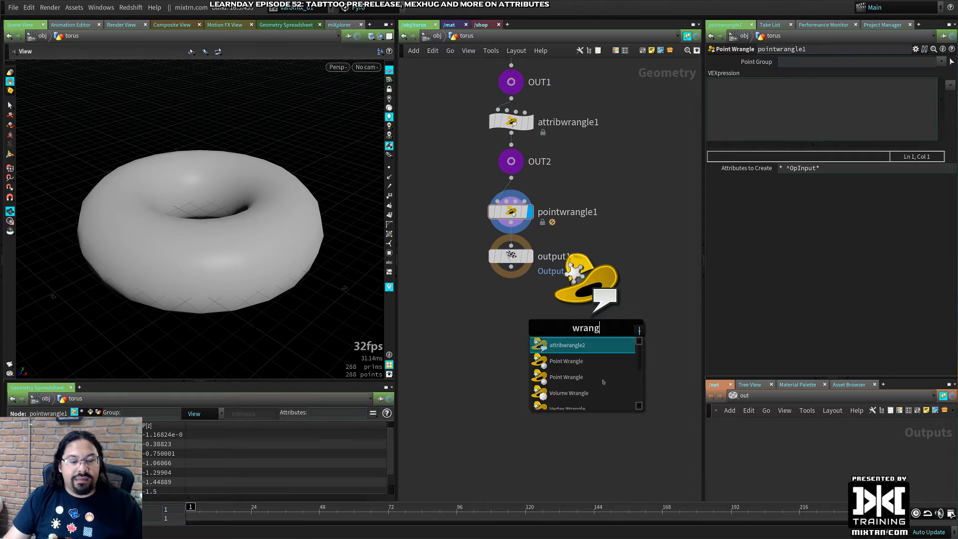
click(478, 336)
middle_drag(570, 332, 574, 399)
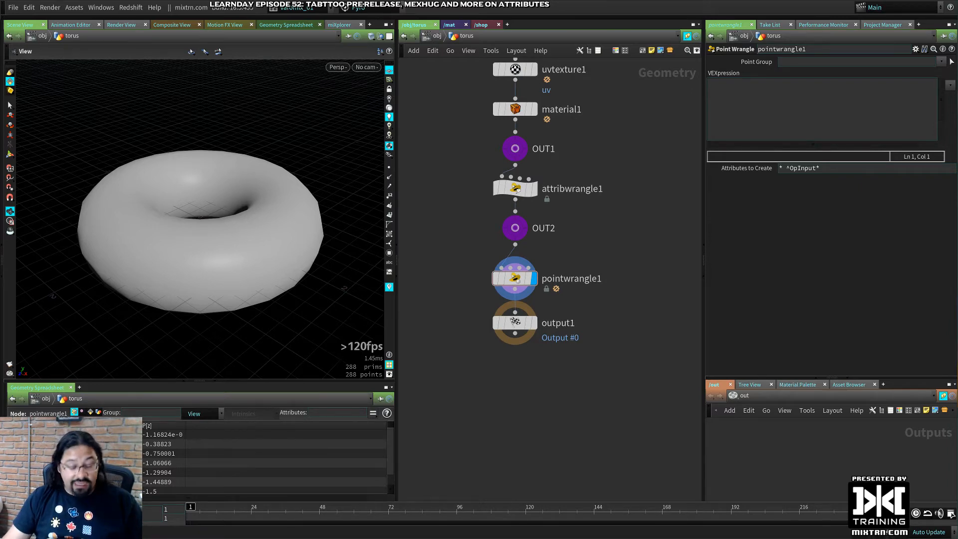
Launch Sublime Text from Tabttoo with the command "\\subl" and return to the Houdini network
scroll(562, 384, down, 3)
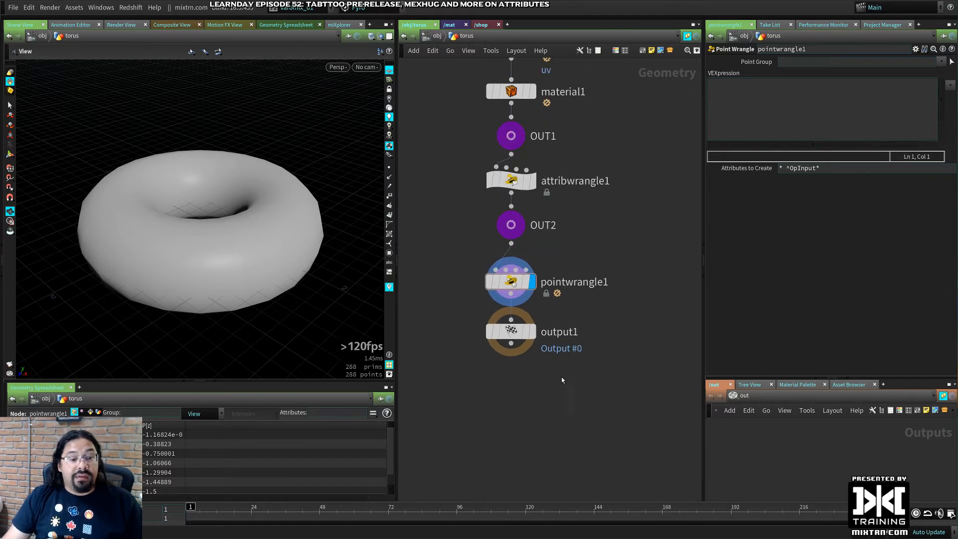
scroll(544, 279, up, 2)
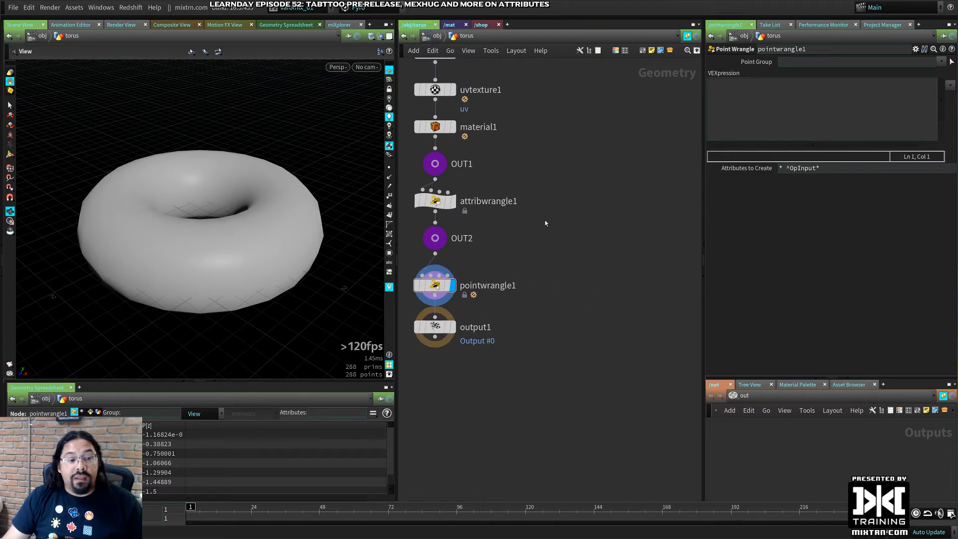
key(Tab)
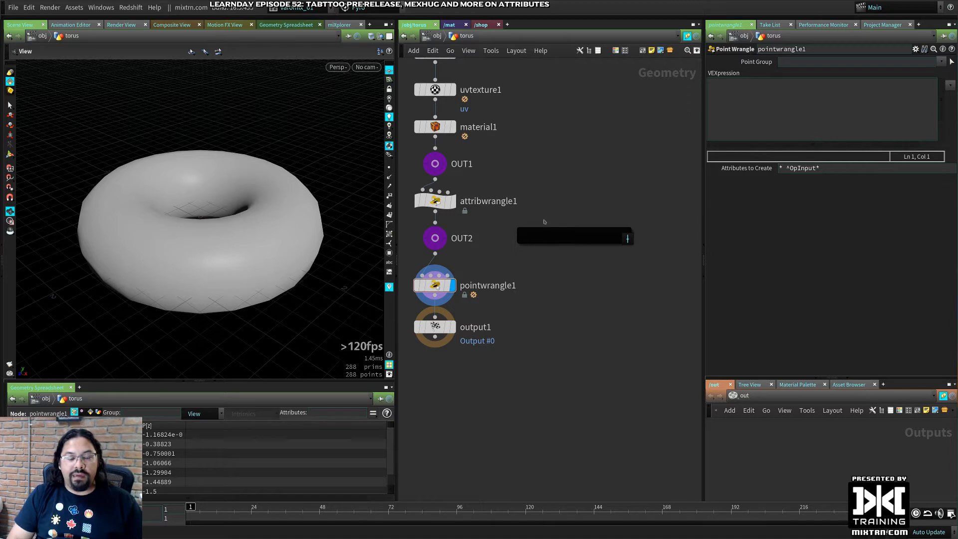
text(w)
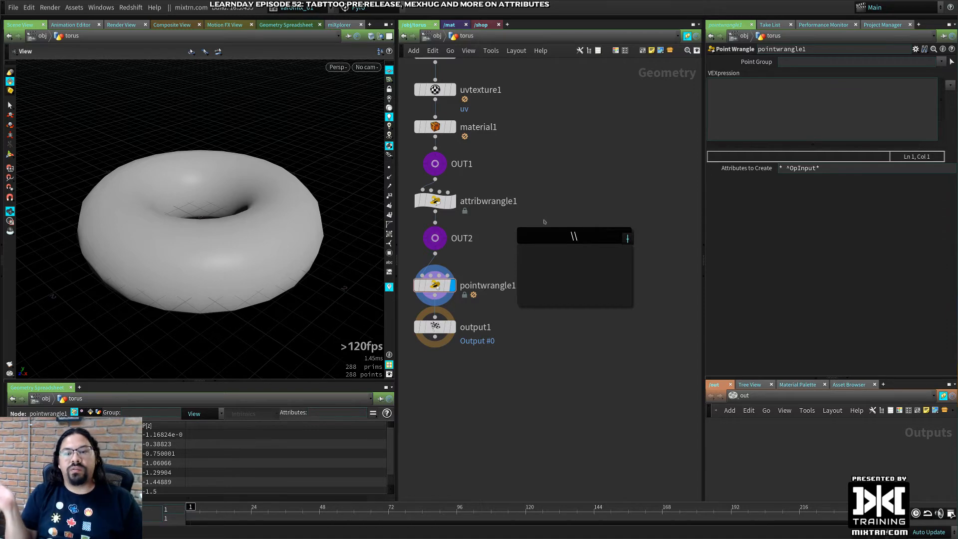
text(subl)
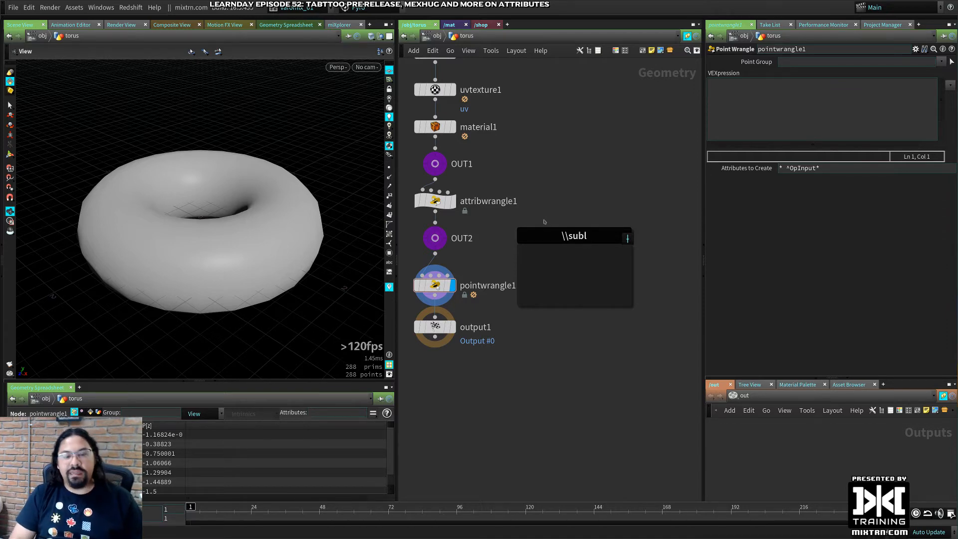
key(Return)
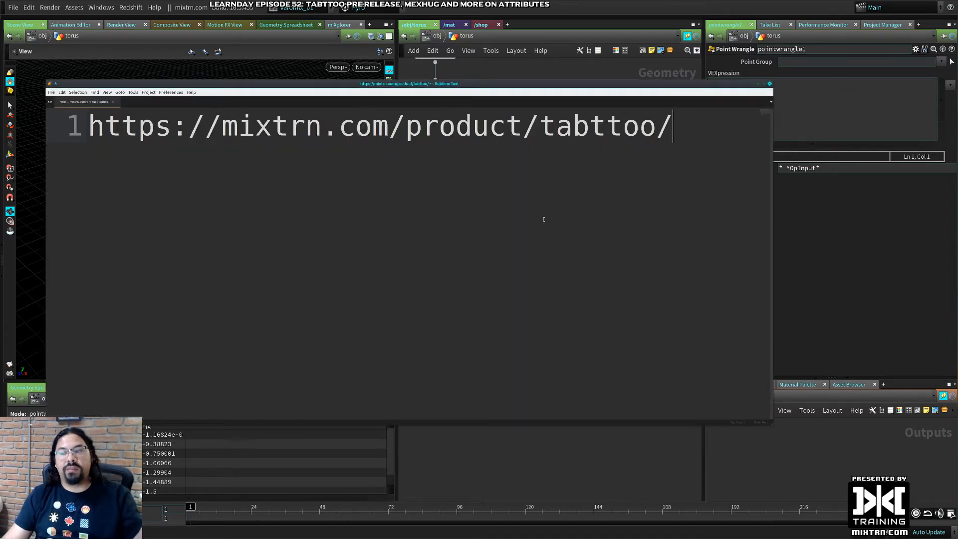
click(566, 450)
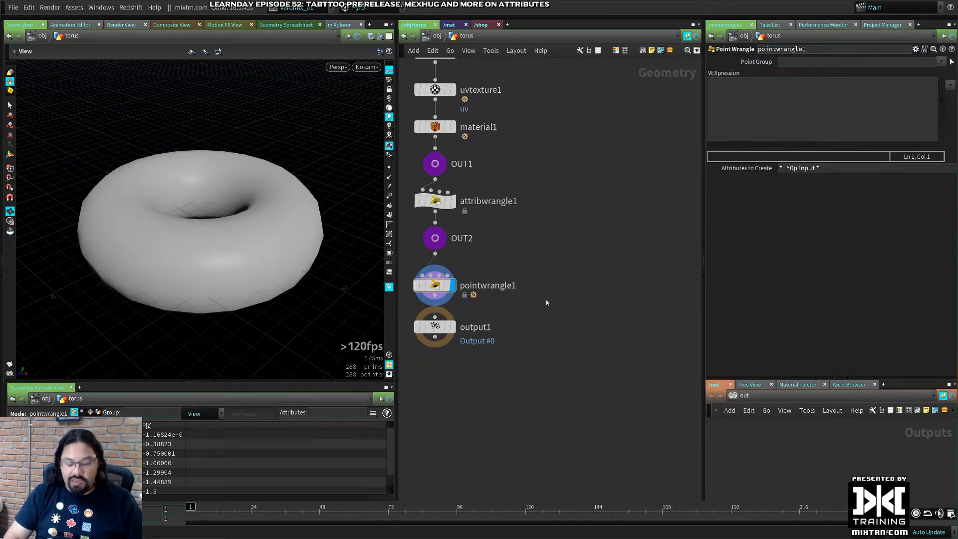
Launch a second Houdini FX session from Tabttoo with the command "\\houdinifx" and return to the torus network
key(Tab)
text(\\)
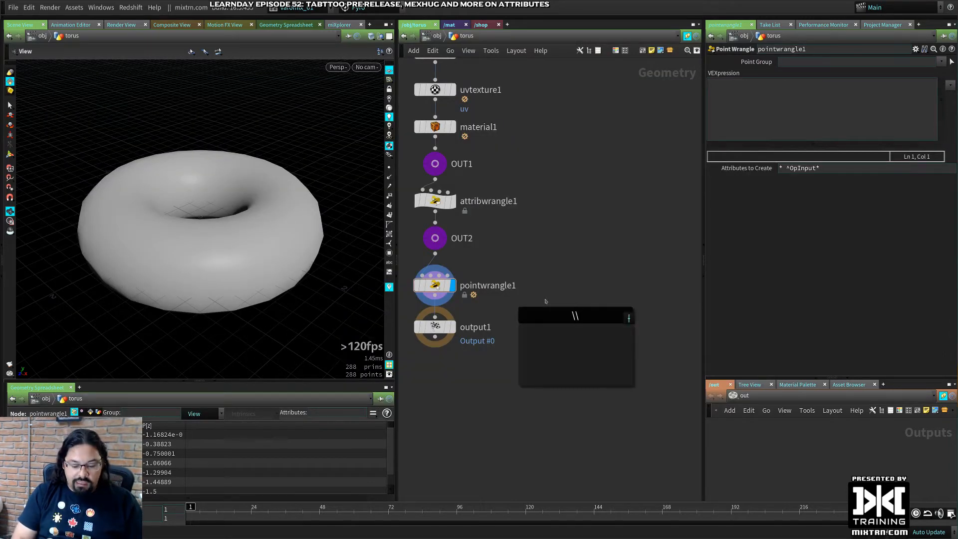
text(houdini)
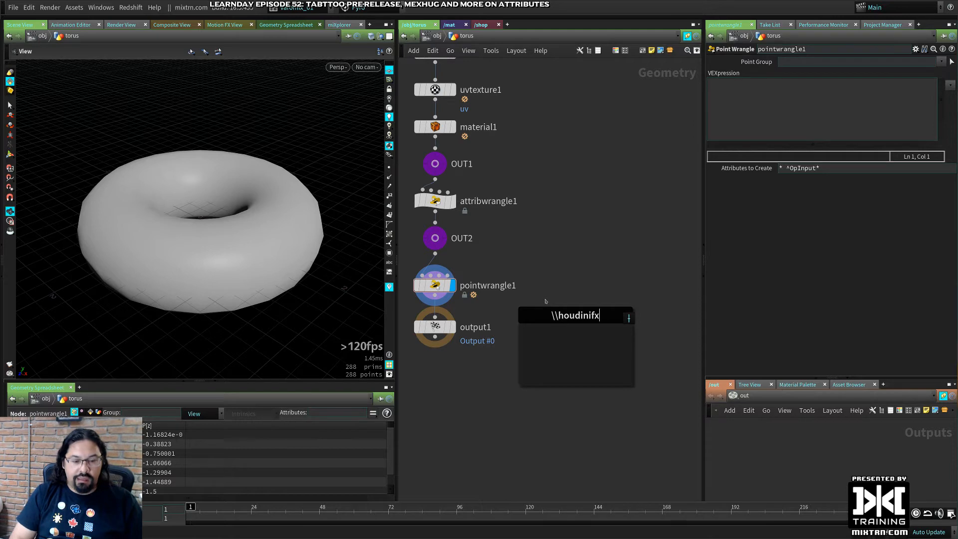
key(Return)
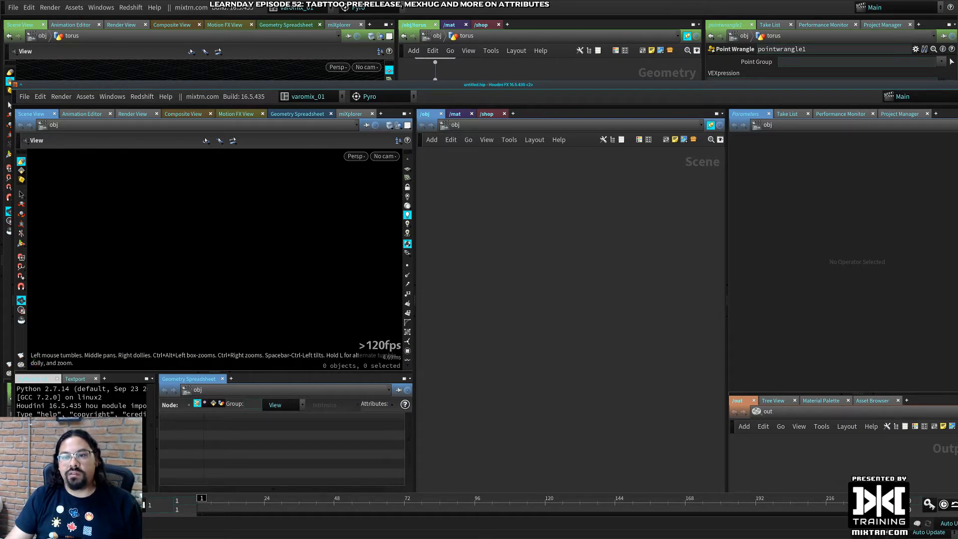
key(alt+Tab)
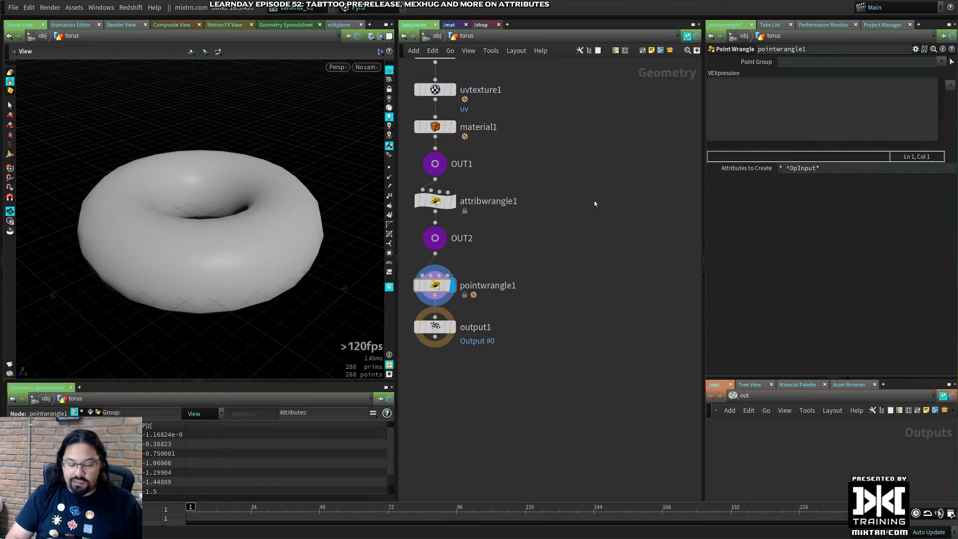
Launch the Dolphin file manager from Tabttoo with the command "\\dolphin" and close its window
key(Tab)
text(\\)
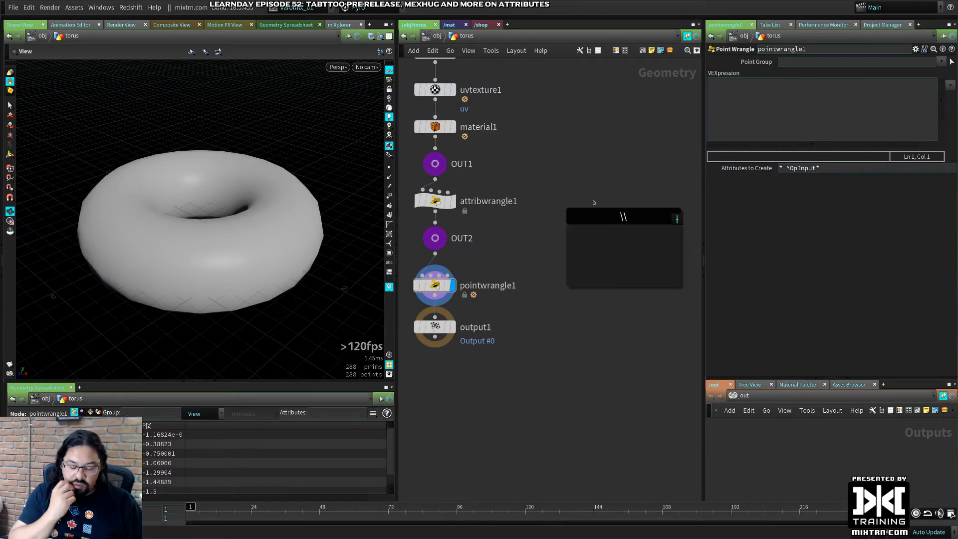
text(dop)
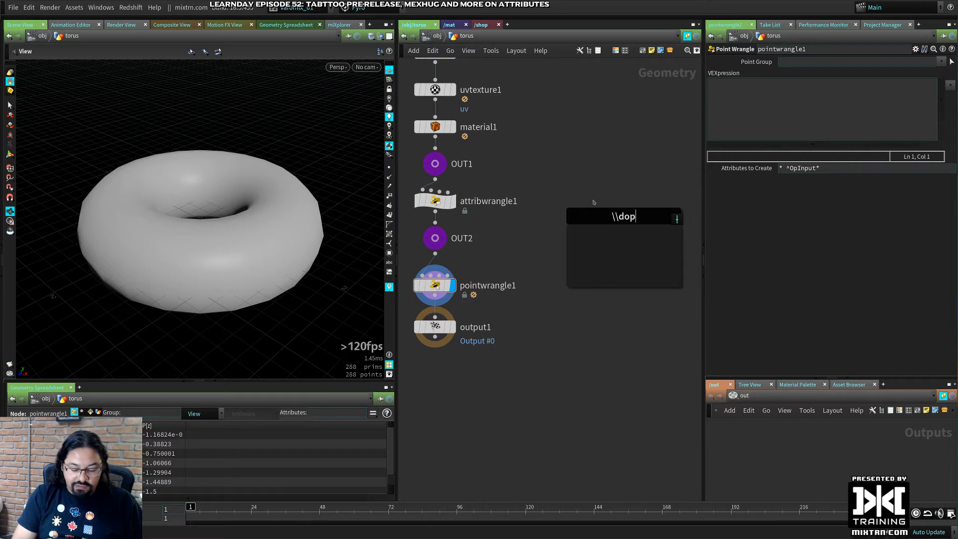
text(l)
key(BackSpace)
key(BackSpace)
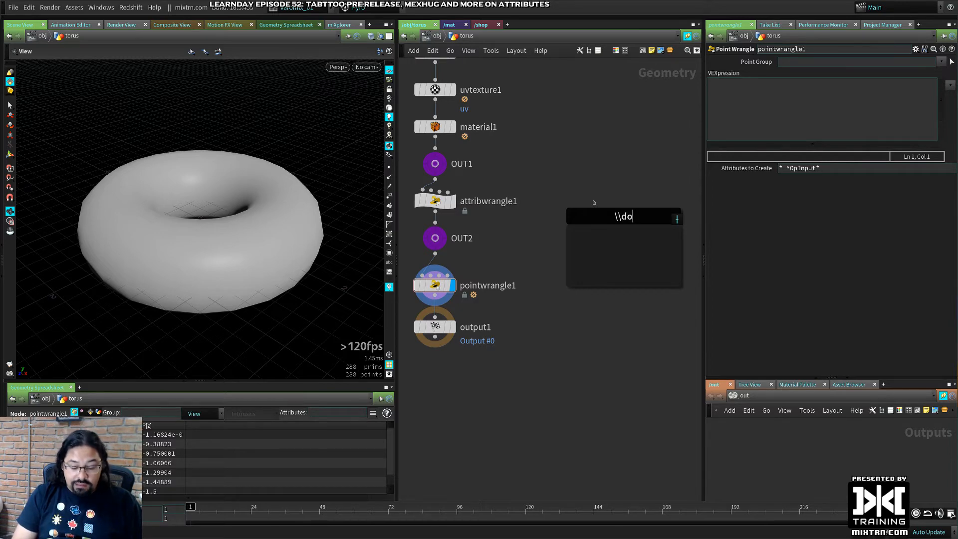
text(lphin)
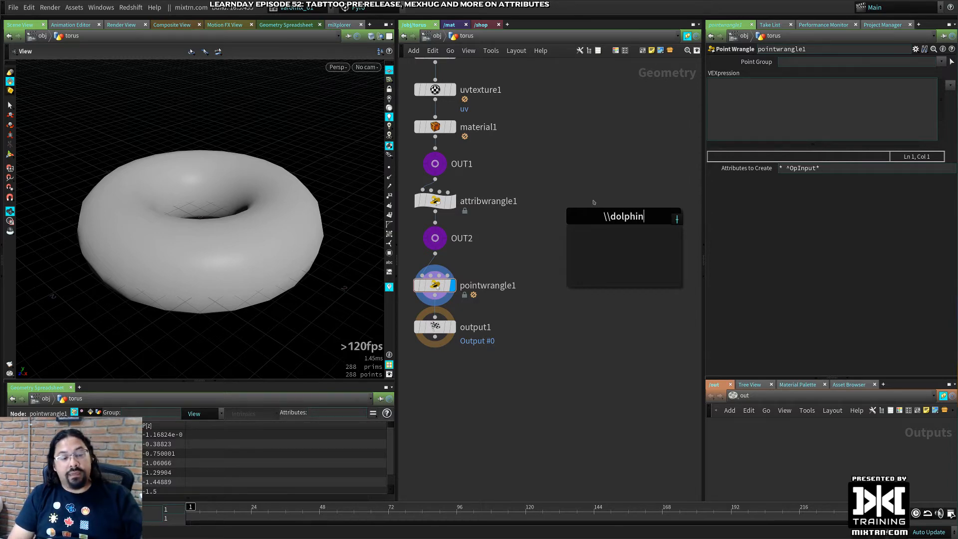
key(Escape)
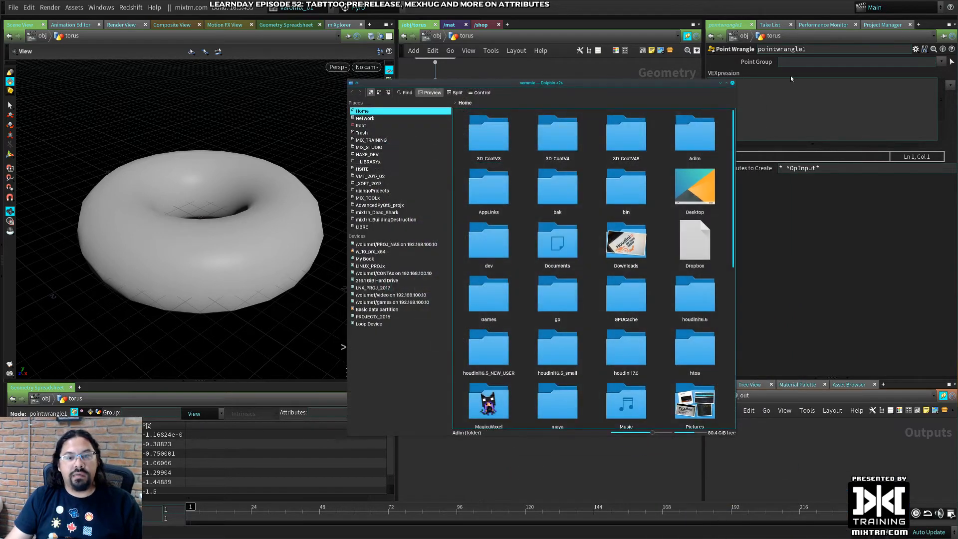
click(733, 83)
Launch the Konsole terminal from Tabttoo with a "\\" command and close its window
key(Tab)
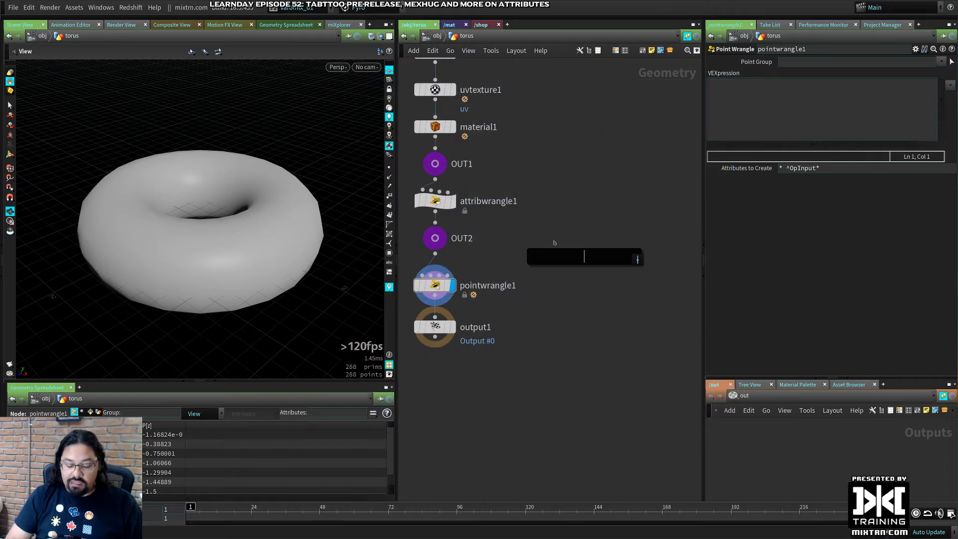
text(\\konsolo)
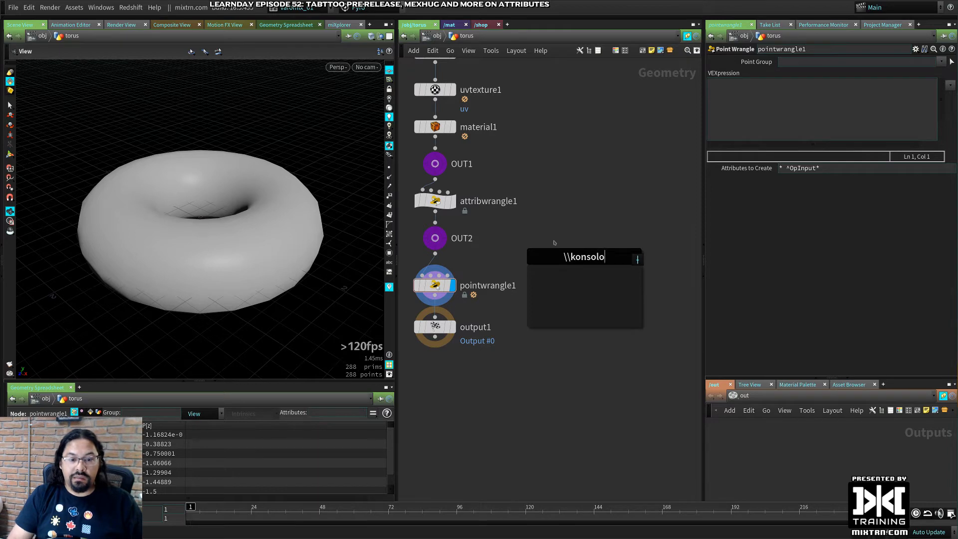
key(BackSpace)
key(Return)
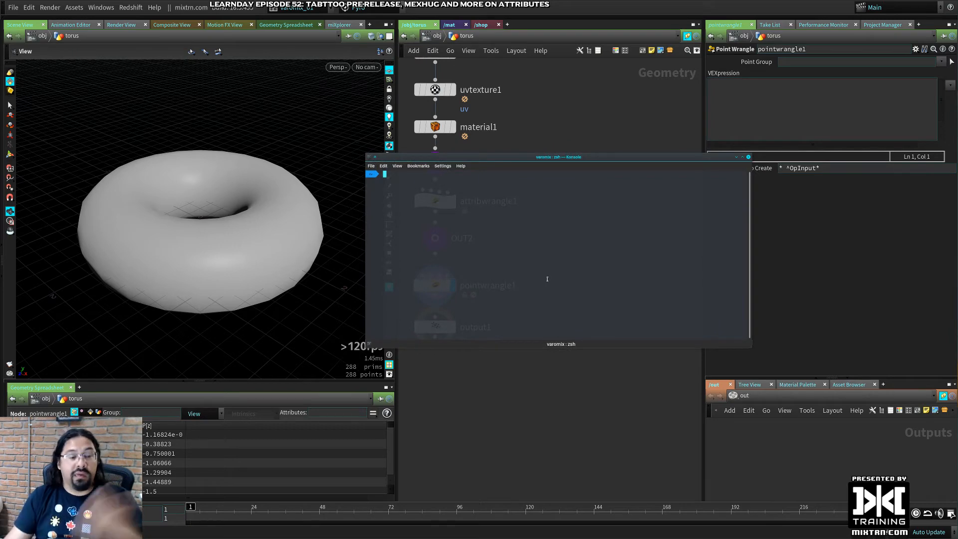
click(748, 157)
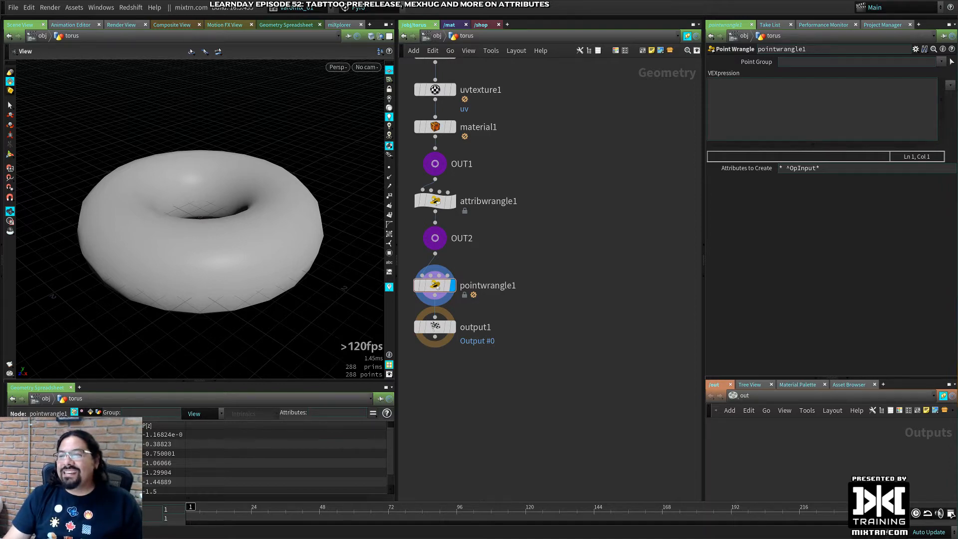
Switch to Chrome to show the Tabttoo product page, and move the browser window away from Houdini
key(ctrl+F9)
click(392, 131)
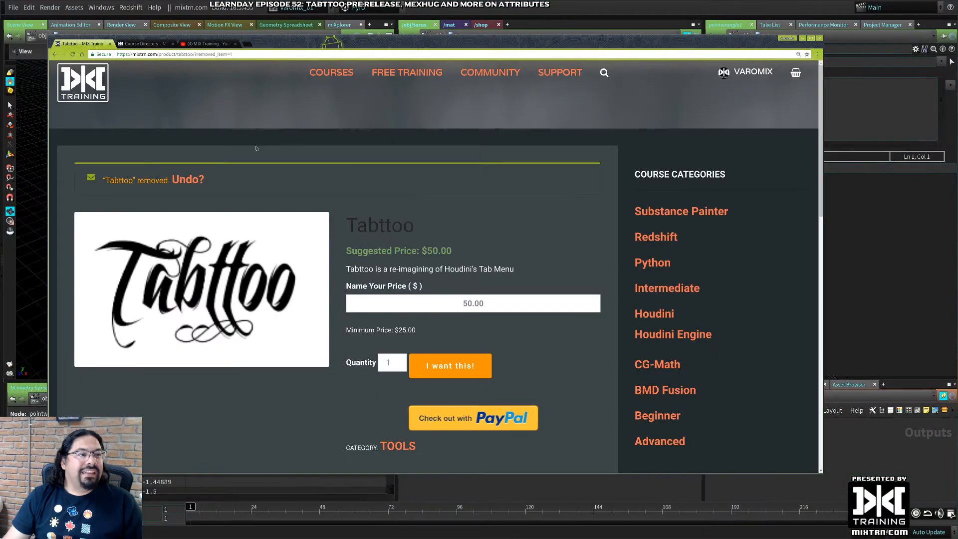
alt+drag(256, 147, 957, 95)
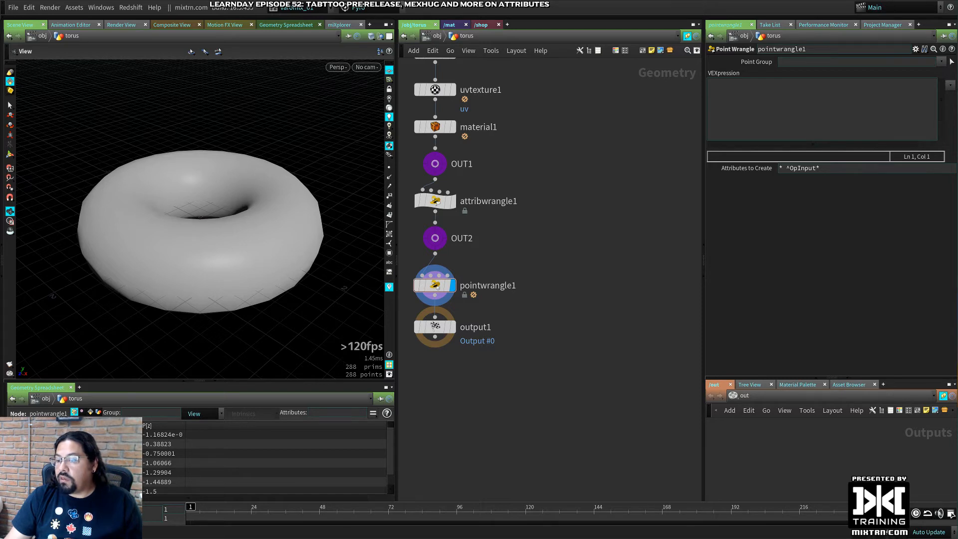
key(alt+Tab)
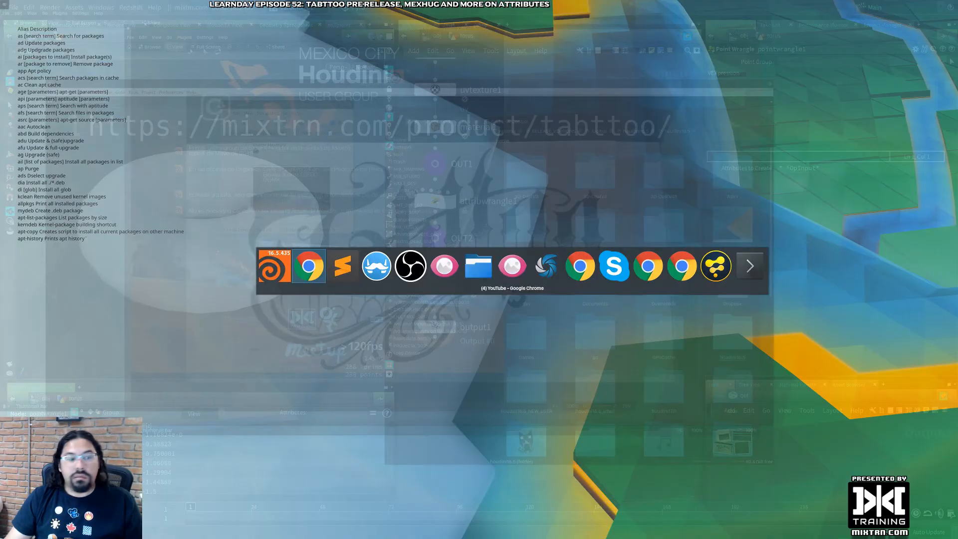
key(alt+Tab)
key(alt+shift+Tab)
key(alt+shift+Tab)
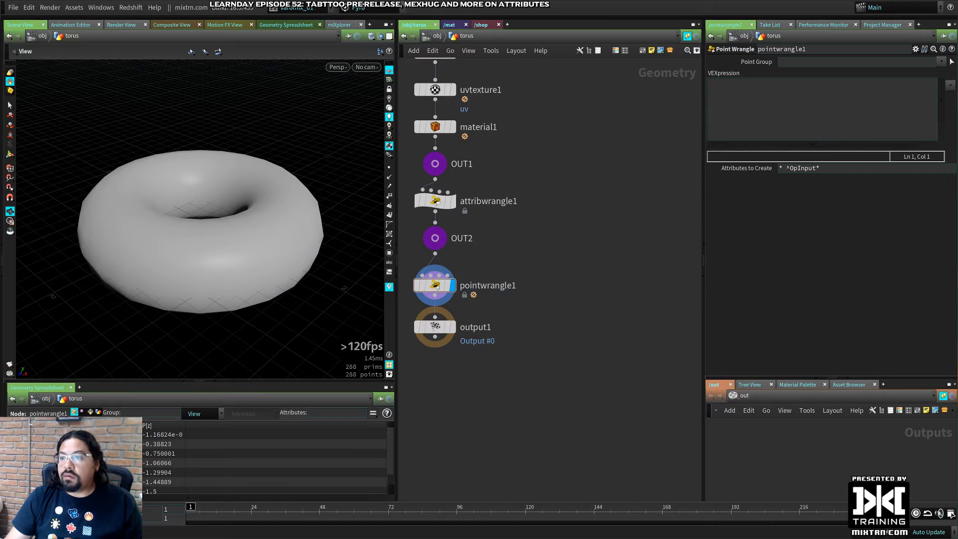
key(alt+Tab)
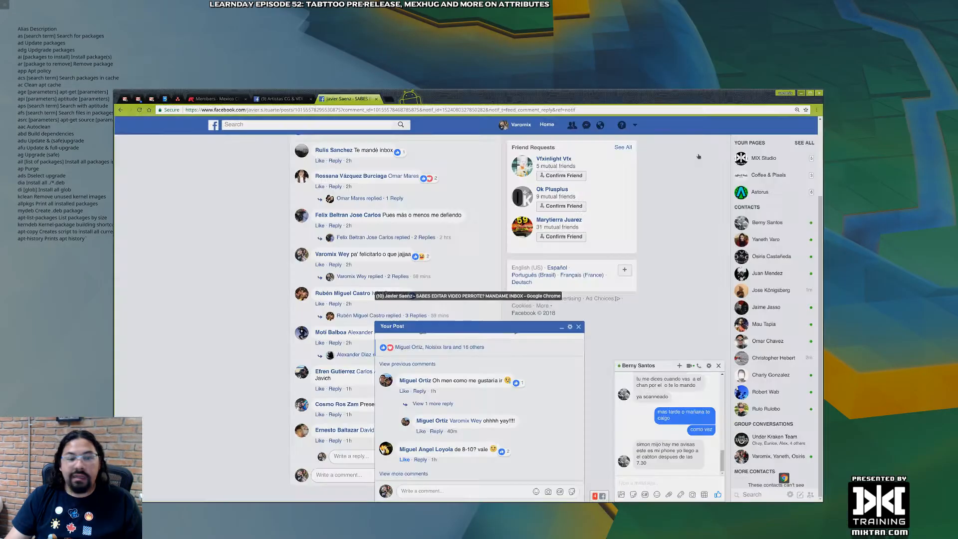
key(alt+shift+Tab)
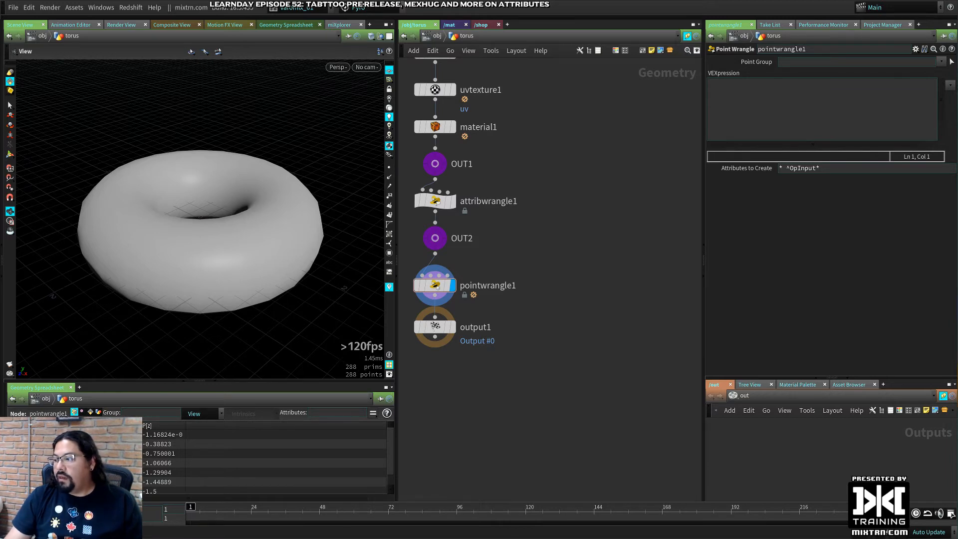
Bring the Chrome window with the Tabttoo demo video over Houdini, pause and mute the video, and enlarge the window
drag(957, 100, 428, 75)
drag(547, 309, 692, 414)
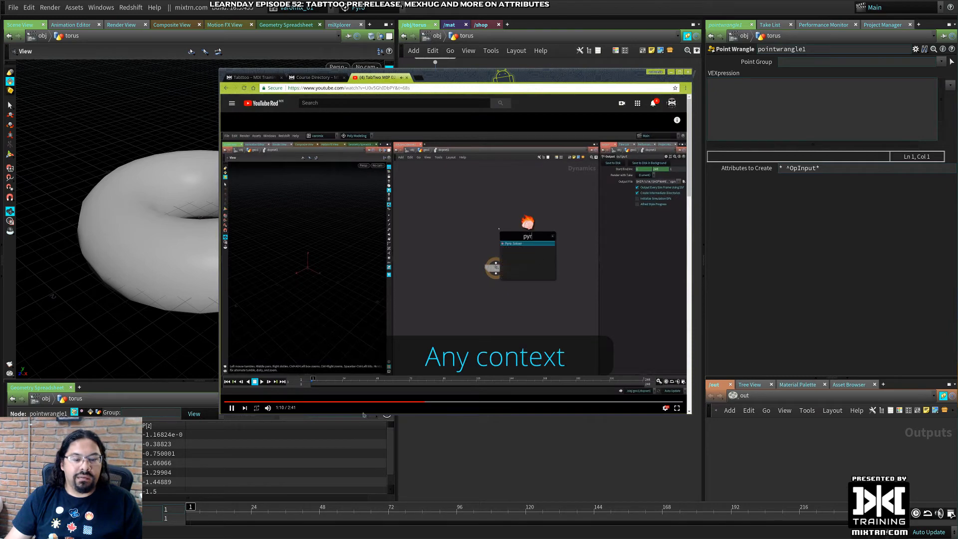
drag(275, 413, 278, 472)
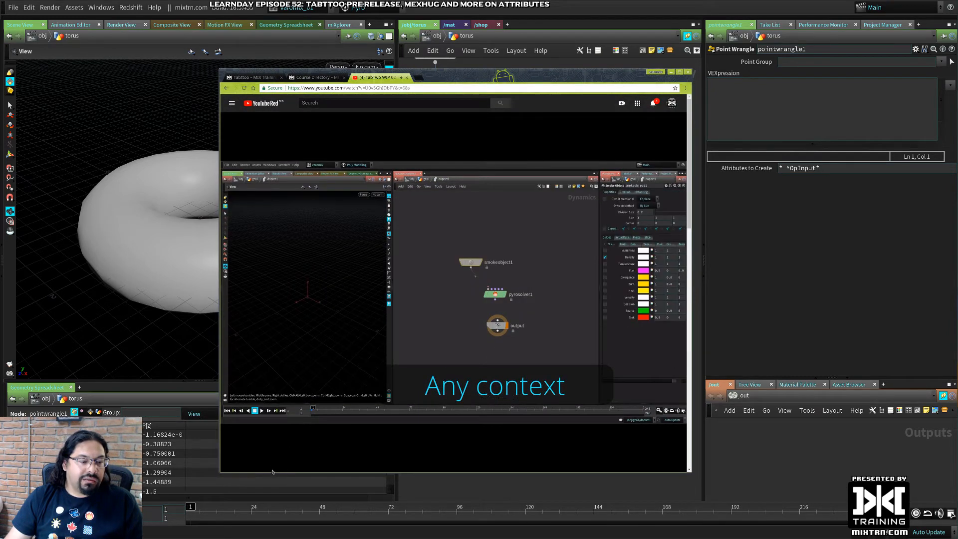
click(408, 318)
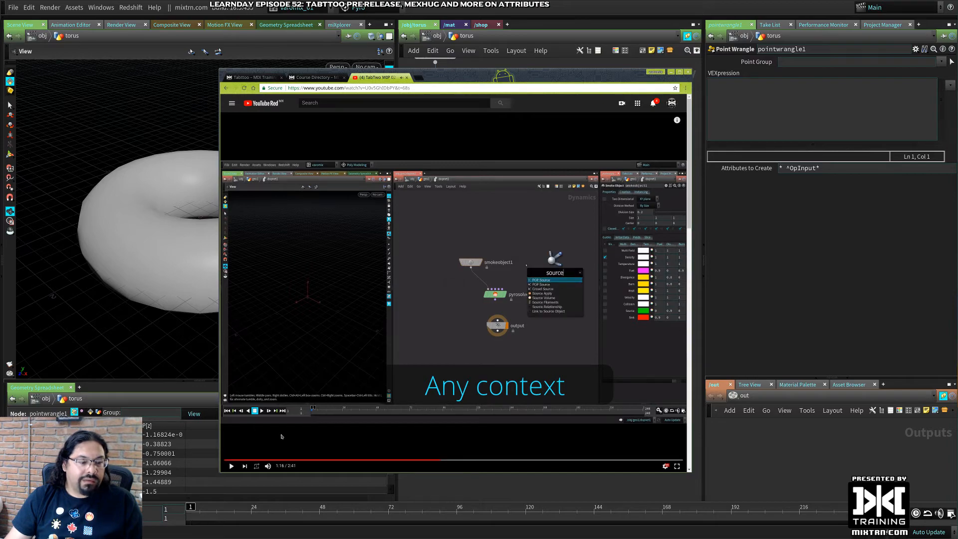
click(269, 465)
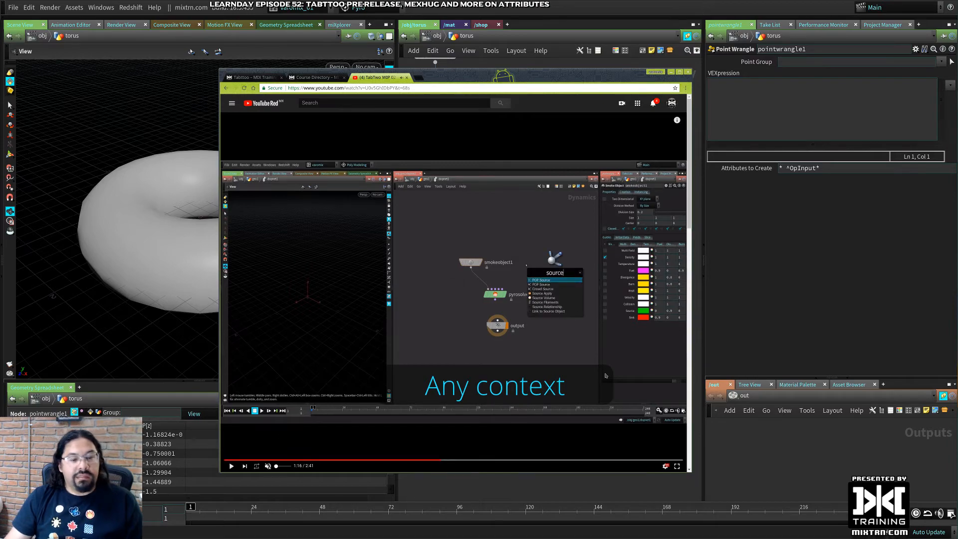
alt+right_drag(605, 376, 826, 389)
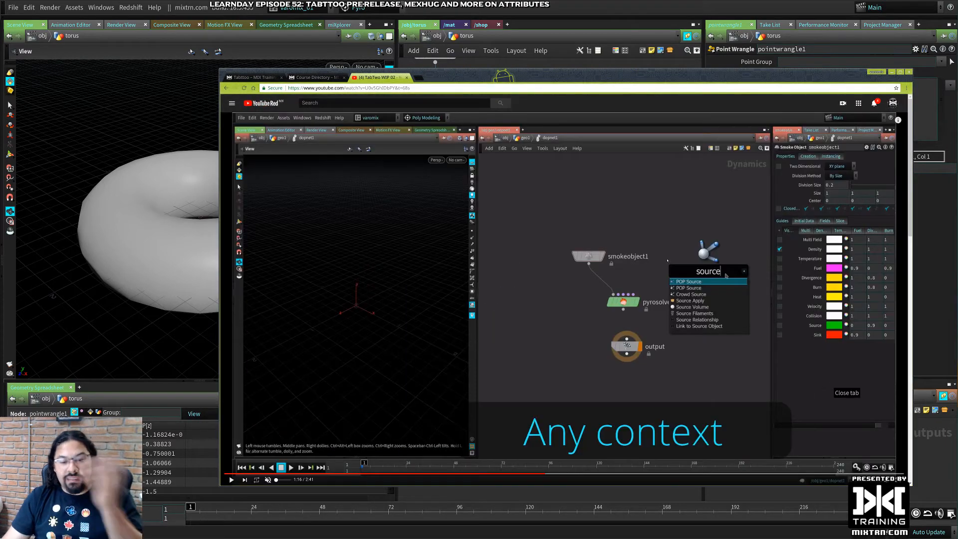
Show the YouTube video's details, highlight its title "TabTwo WIP 02", and shift the browser window up
scroll(433, 279, down, 3)
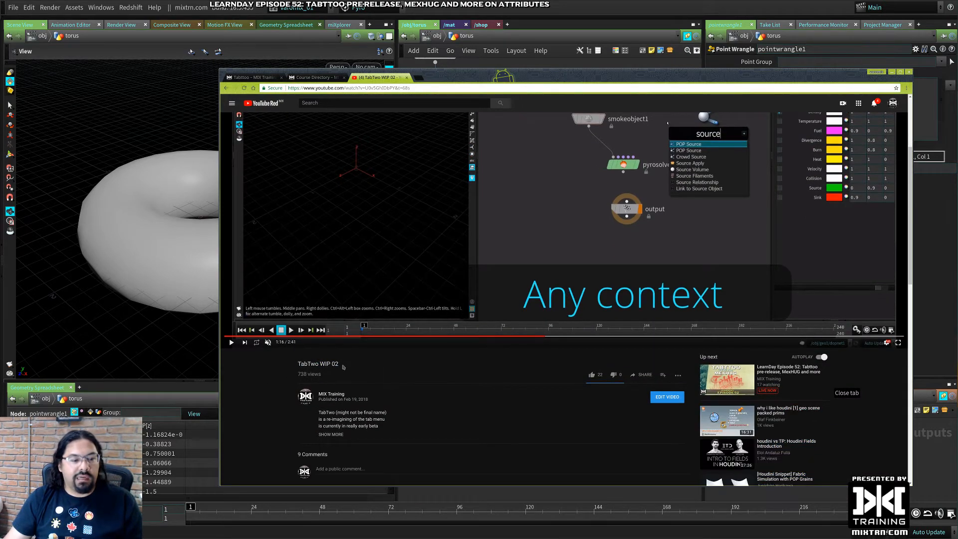
triple_click(300, 359)
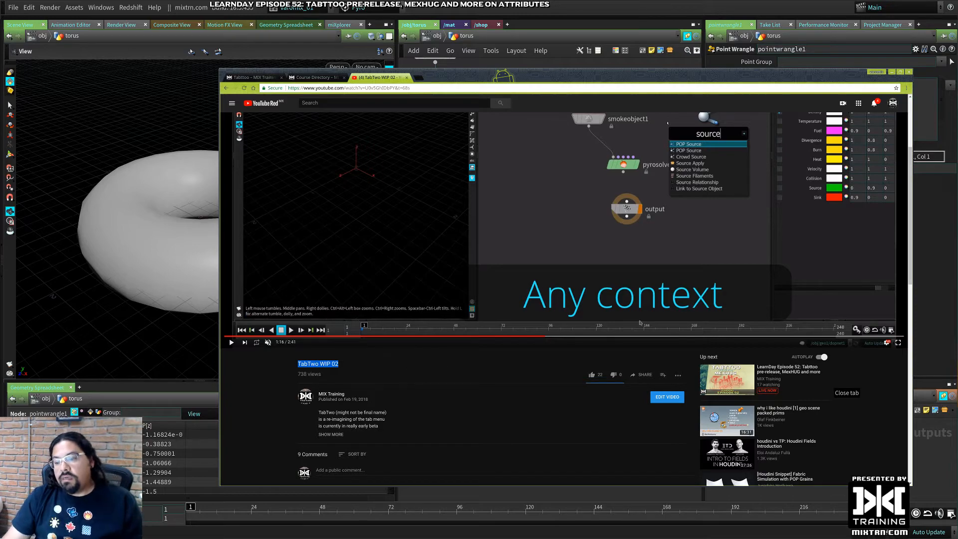
alt+drag(782, 293, 778, 252)
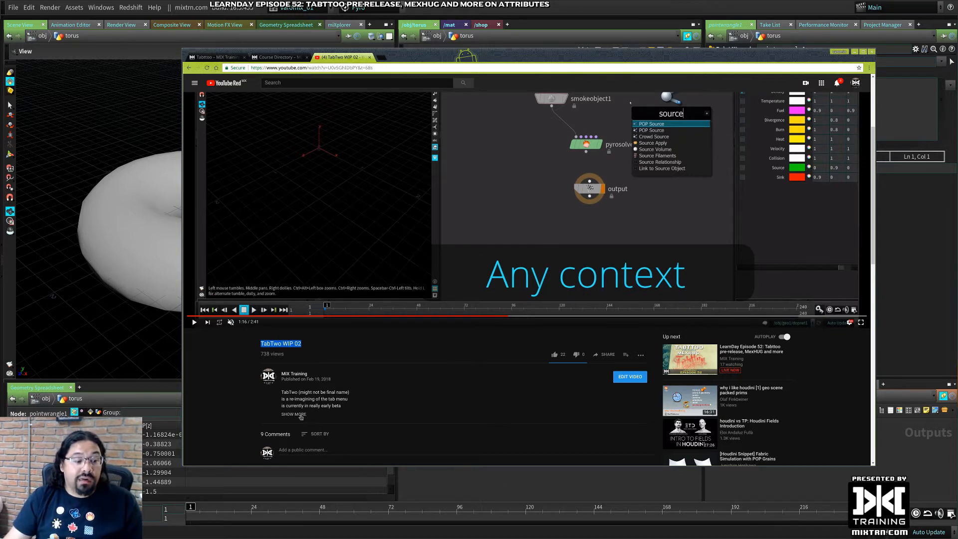
Skip the demo video to 0:08 and 0:17 to review its big icons and node creation sections
scroll(300, 419, up, 3)
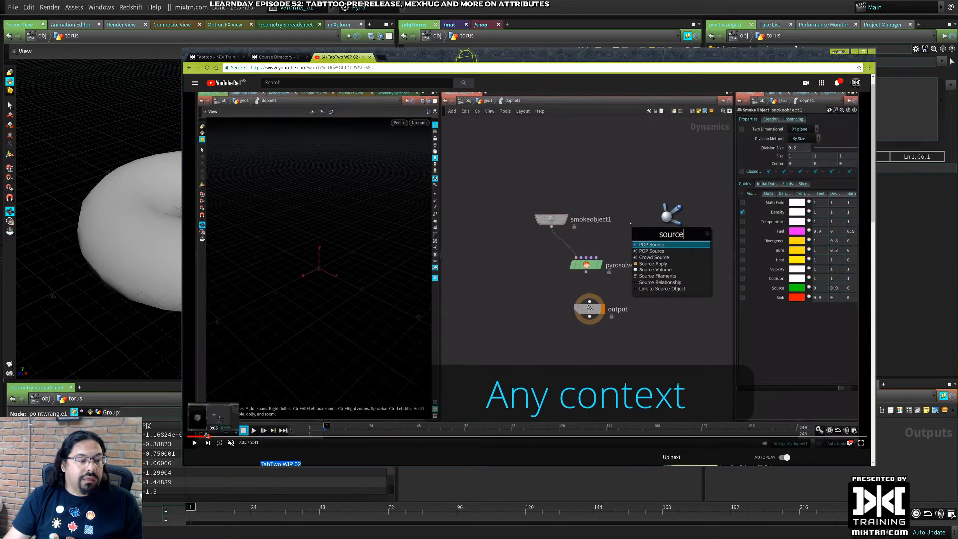
click(214, 437)
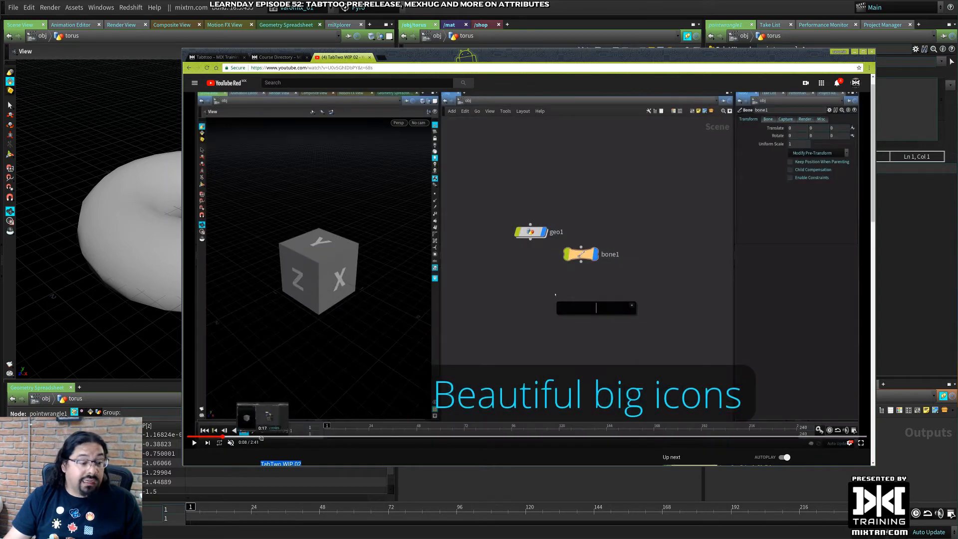
click(258, 436)
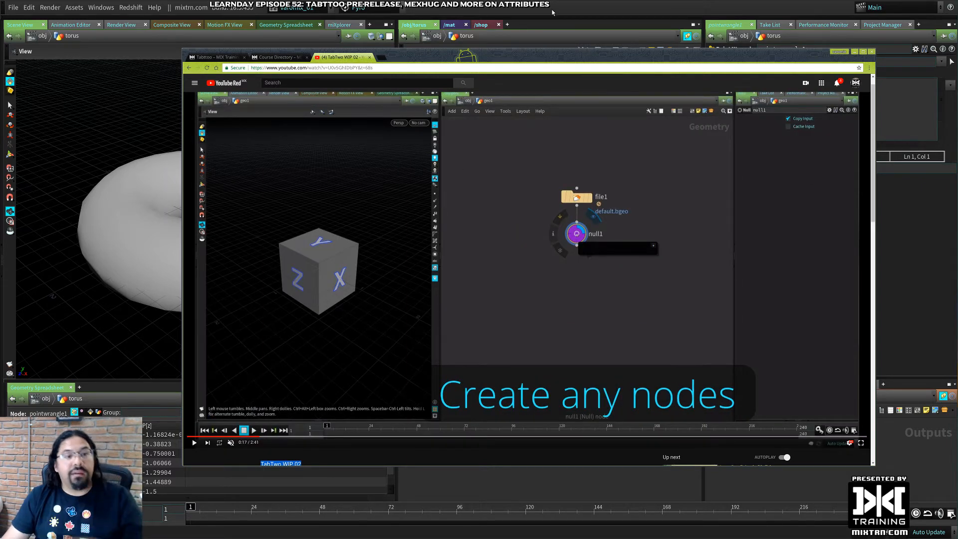
Search Tabttoo for "prin" in Houdini's /mat network, add a Principled Shader, and move it aside to leave empty space
click(466, 26)
click(467, 26)
key(Tab)
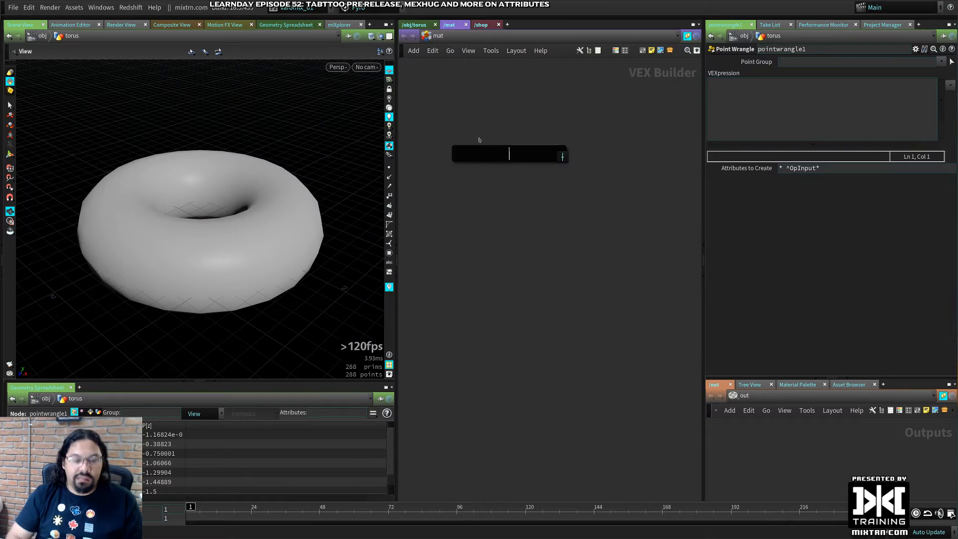
text(prin)
key(Down)
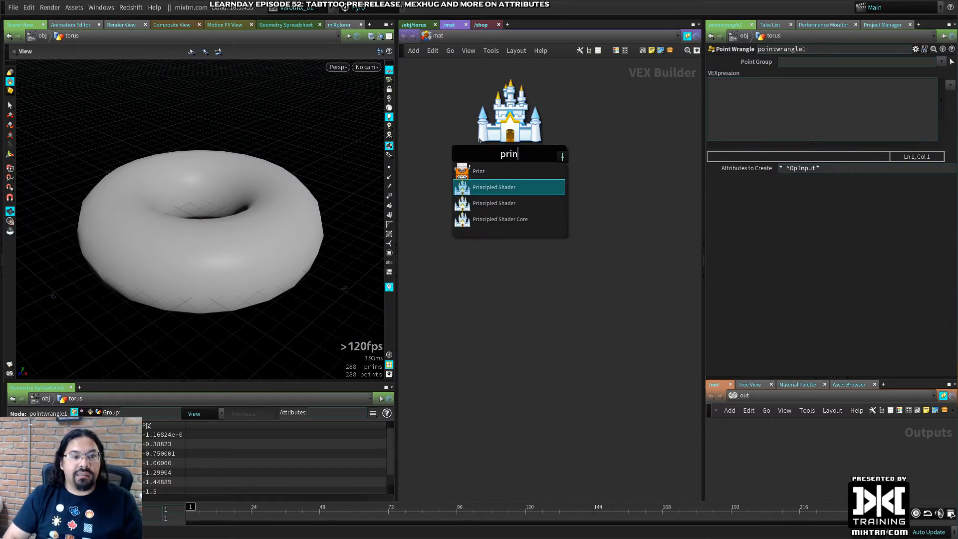
key(Up)
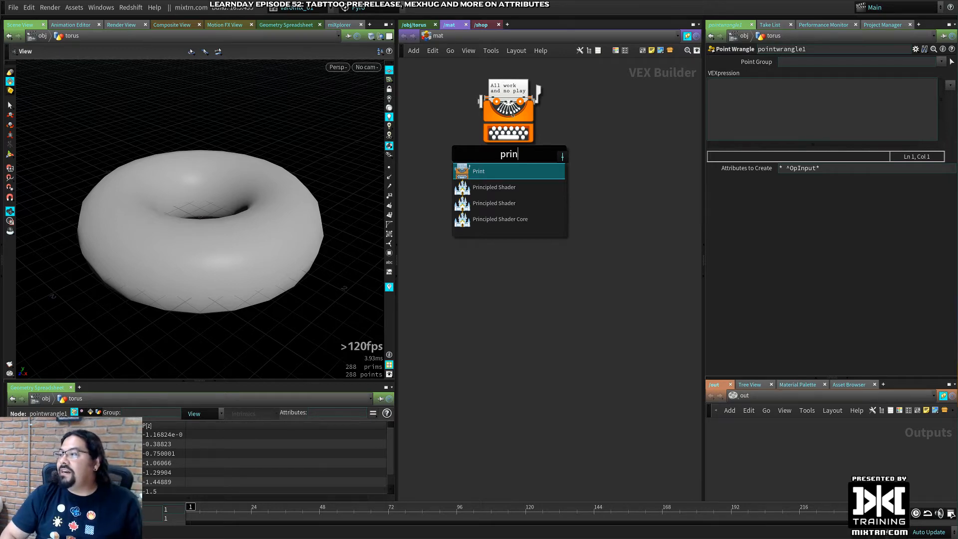
key(Down)
key(Return)
click(533, 172)
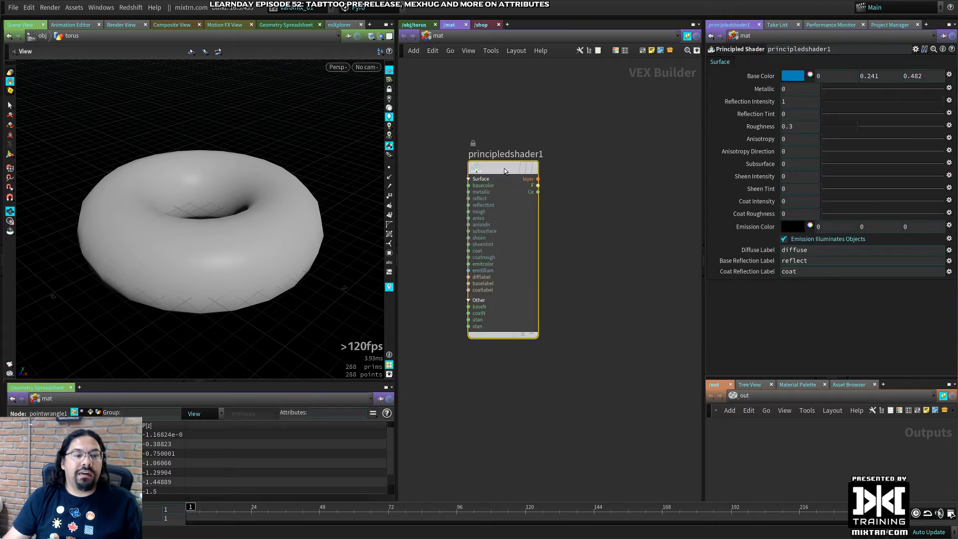
drag(533, 172, 653, 185)
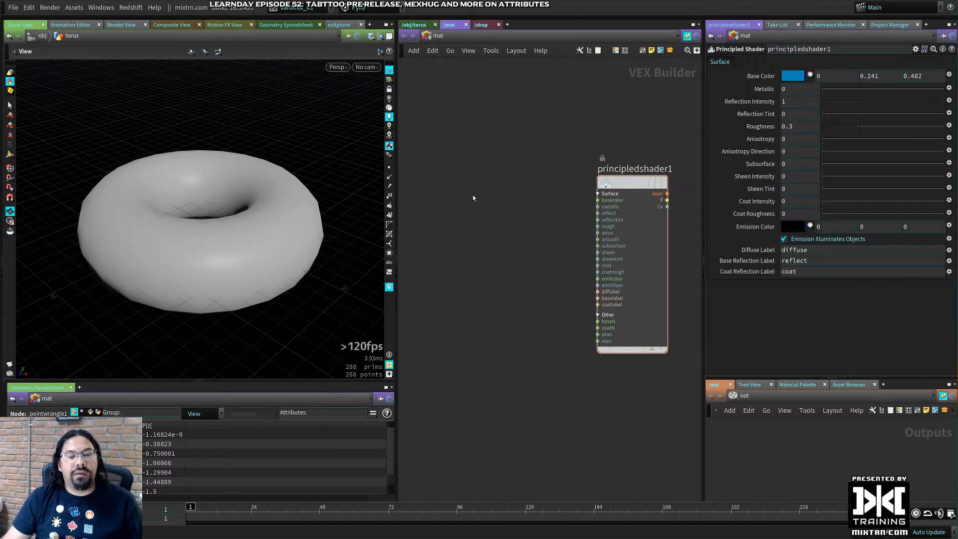
Search Tabttoo for "text", add a Texture node, wire its clr output to the principled shader's basecolor, and space the nodes apart
key(Tab)
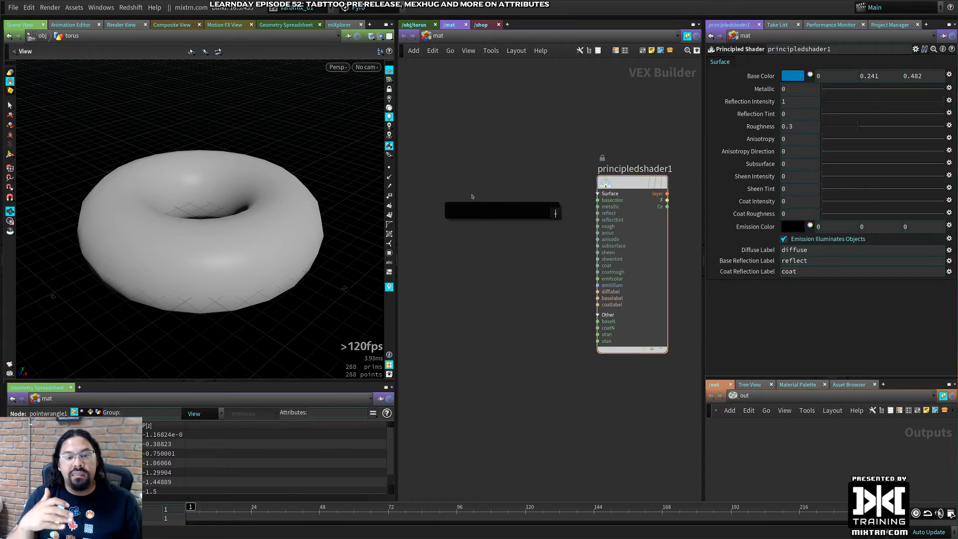
text(te)
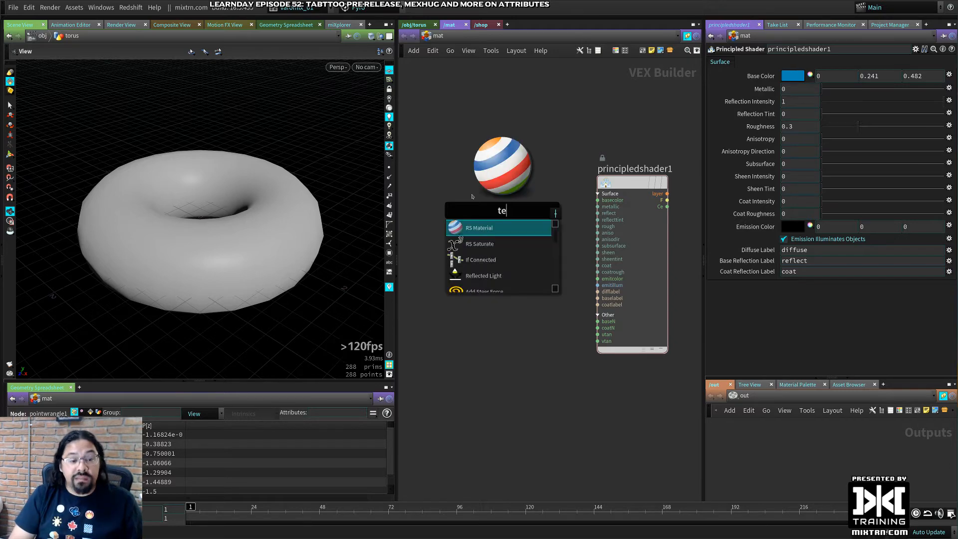
text(x)
key(Down)
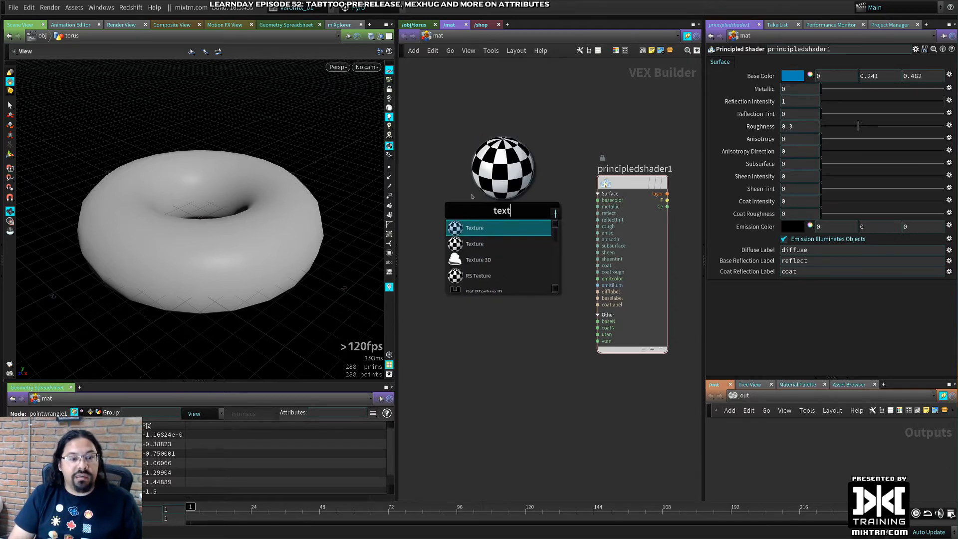
key(Return)
click(461, 206)
drag(462, 206, 598, 199)
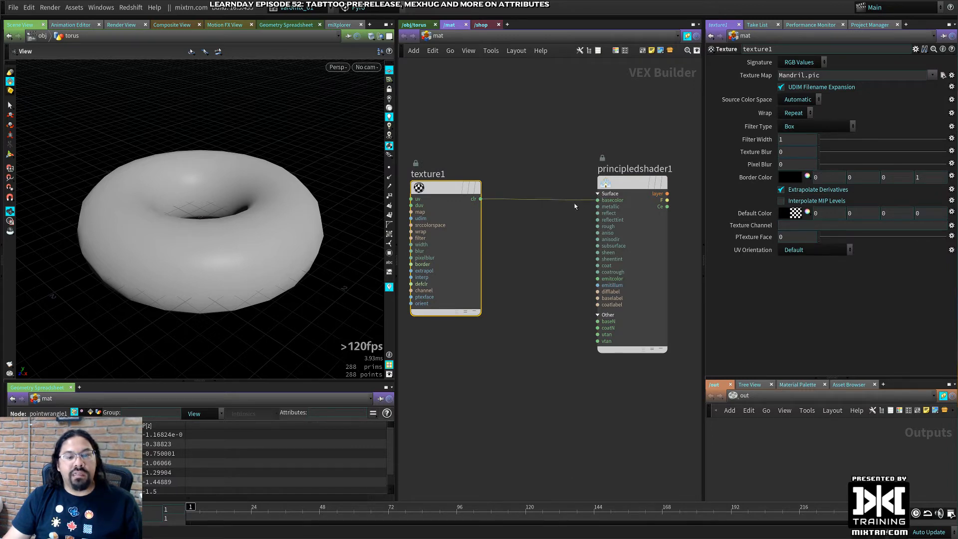
drag(465, 187, 460, 182)
middle_drag(531, 173, 595, 175)
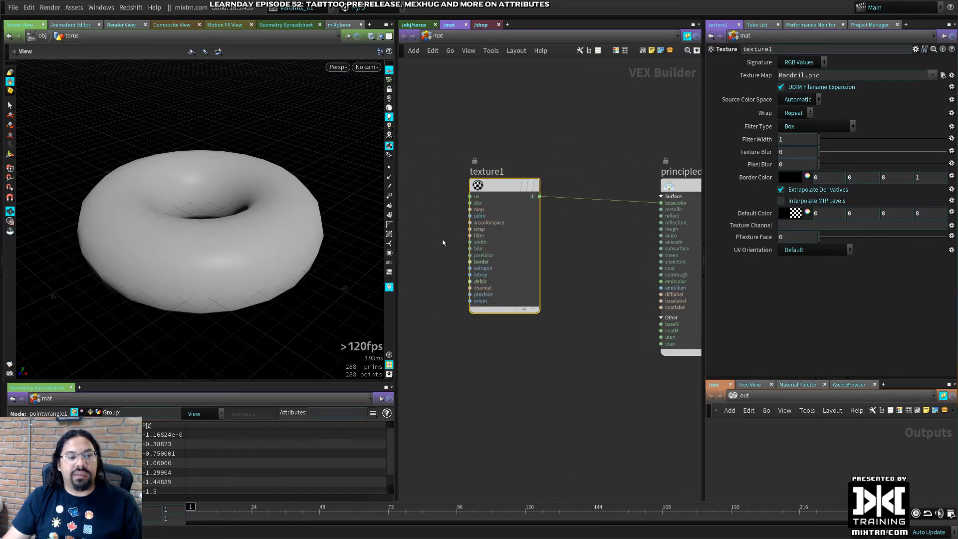
drag(511, 188, 475, 188)
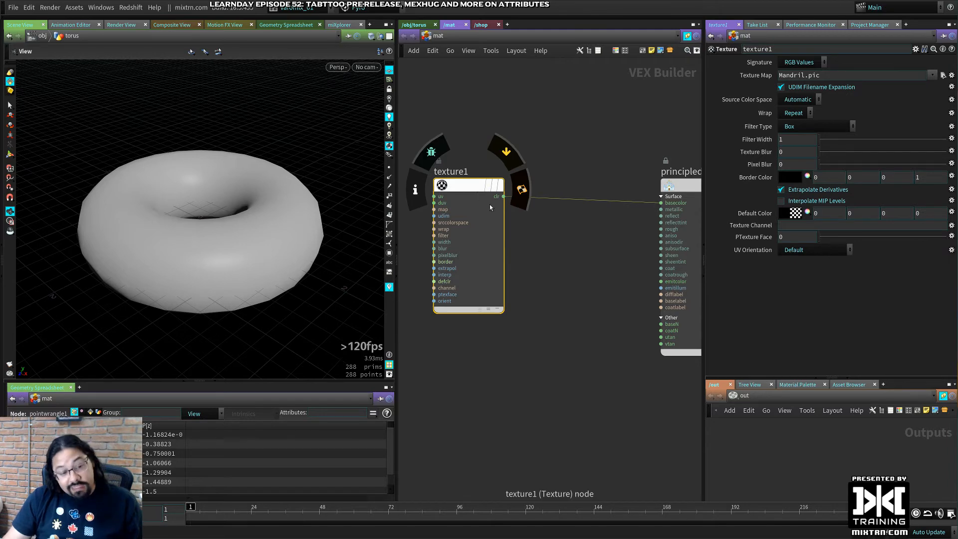
Insert a Fit Range node between the selected texture and the shader's basecolor with a Tabttoo search for "fit"
key(Tab)
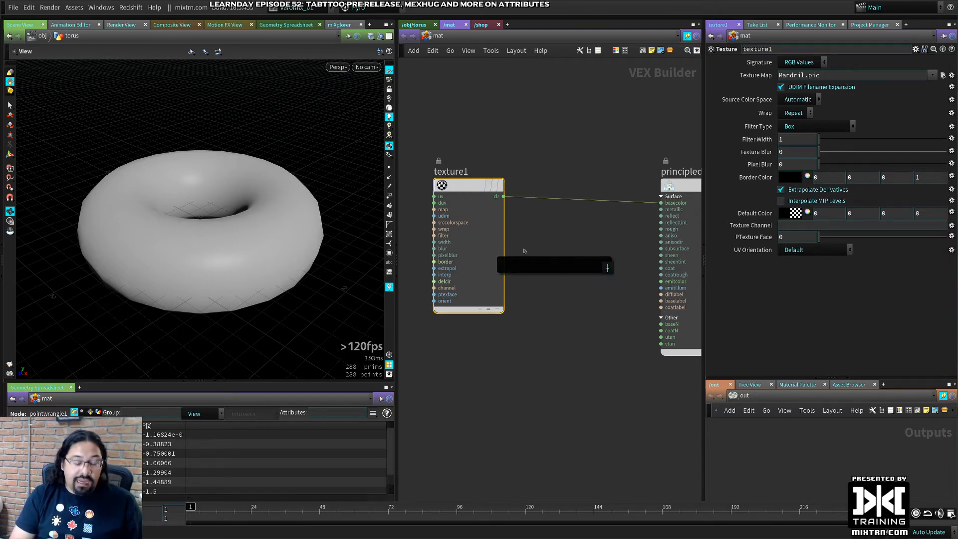
text(fit)
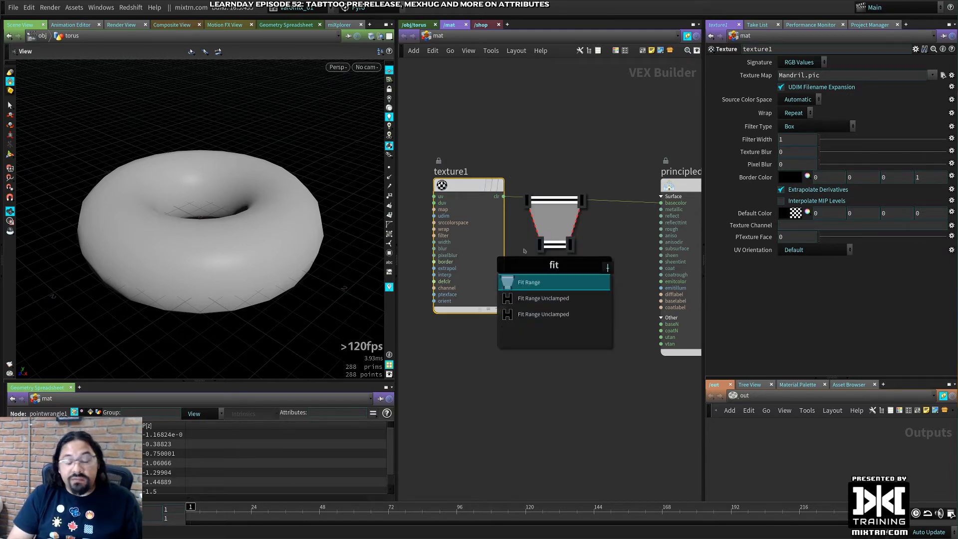
key(Return)
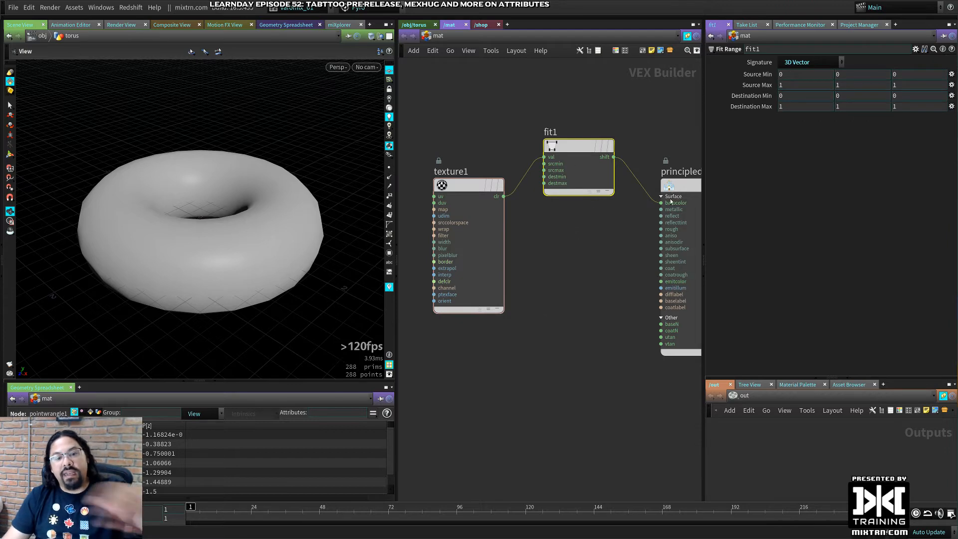
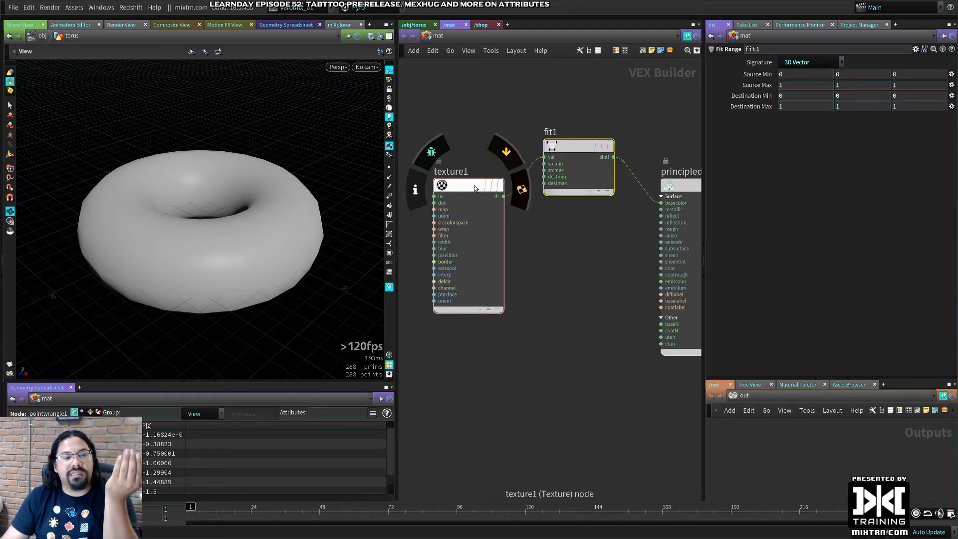
Spread out the texture and fit nodes and widen the network pane on both sides so the full shader node shows
drag(476, 185, 448, 180)
drag(575, 152, 575, 169)
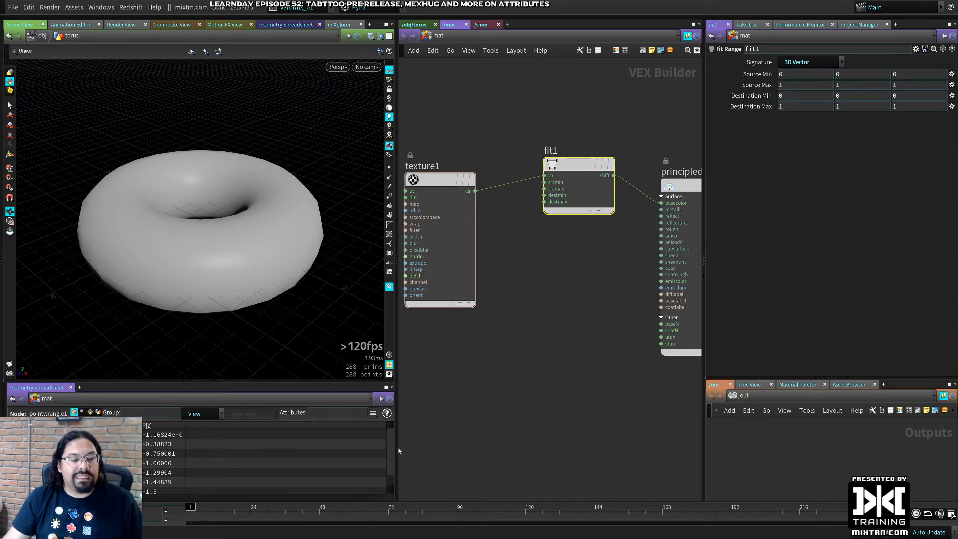
drag(397, 450, 281, 449)
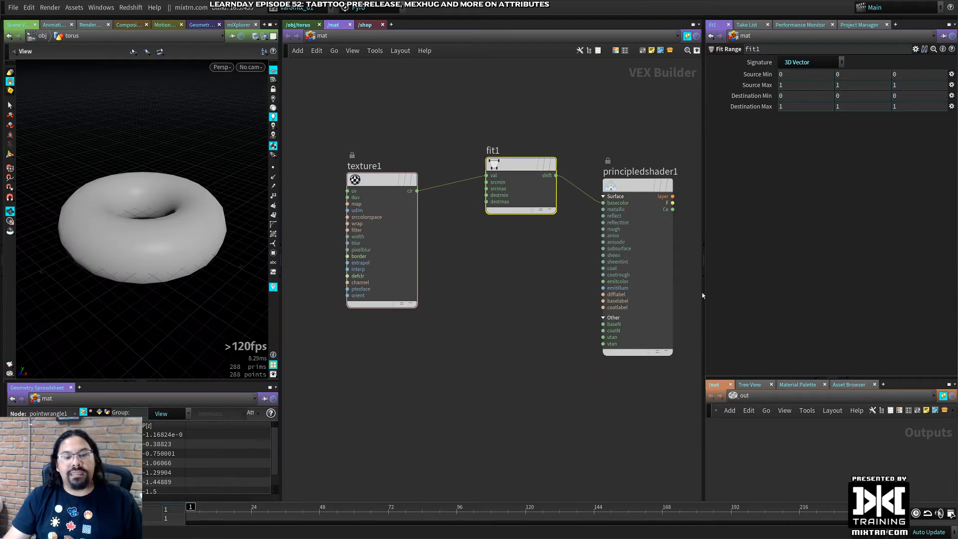
drag(704, 298, 785, 299)
Delete the Fit Range node and move the texture's wire from the shader's basecolor input to emitcolor
drag(572, 169, 530, 170)
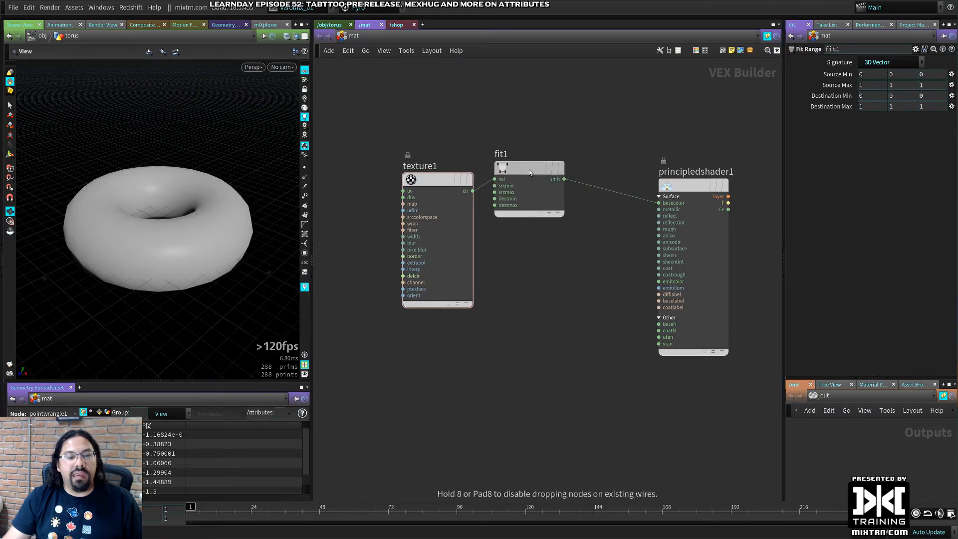
key(Delete)
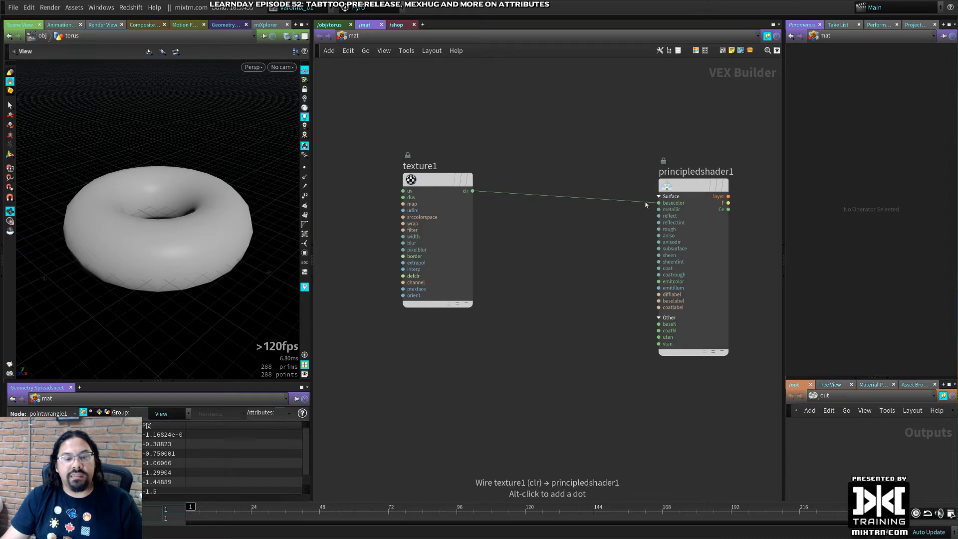
drag(647, 202, 659, 281)
Insert a Fit Range between the texture and emitcolor with a Tabttoo search for "fit", arrange the nodes, and delete the Fit Range again
click(443, 180)
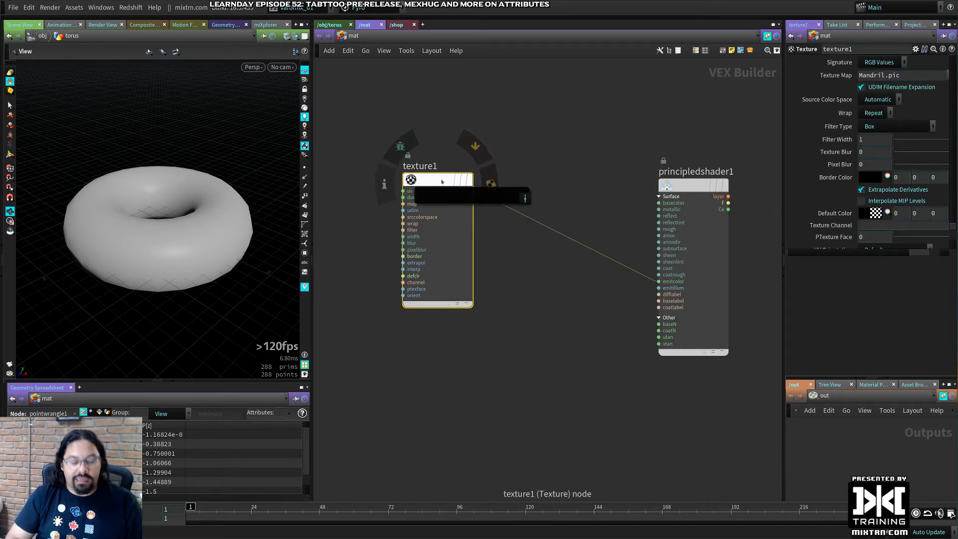
text(fit)
key(Return)
click(541, 150)
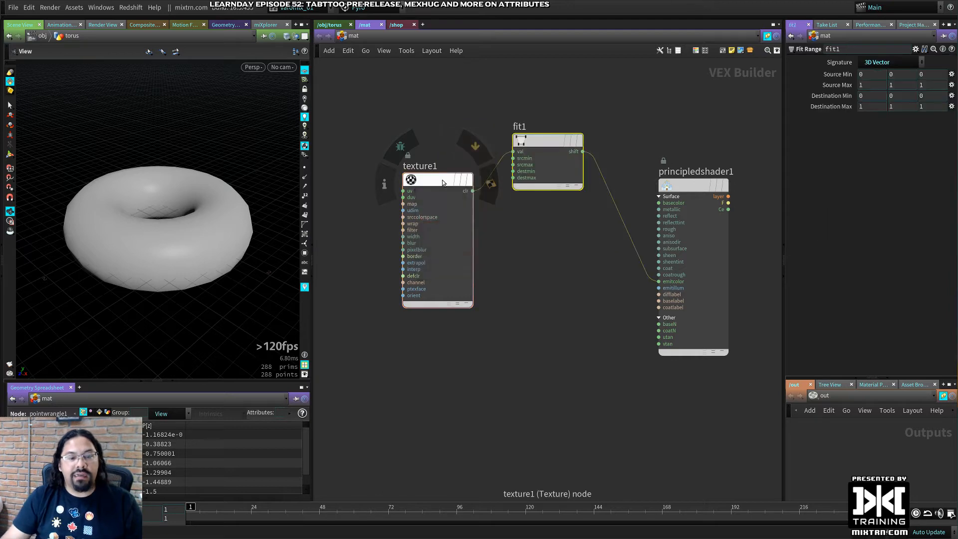
drag(537, 145, 555, 172)
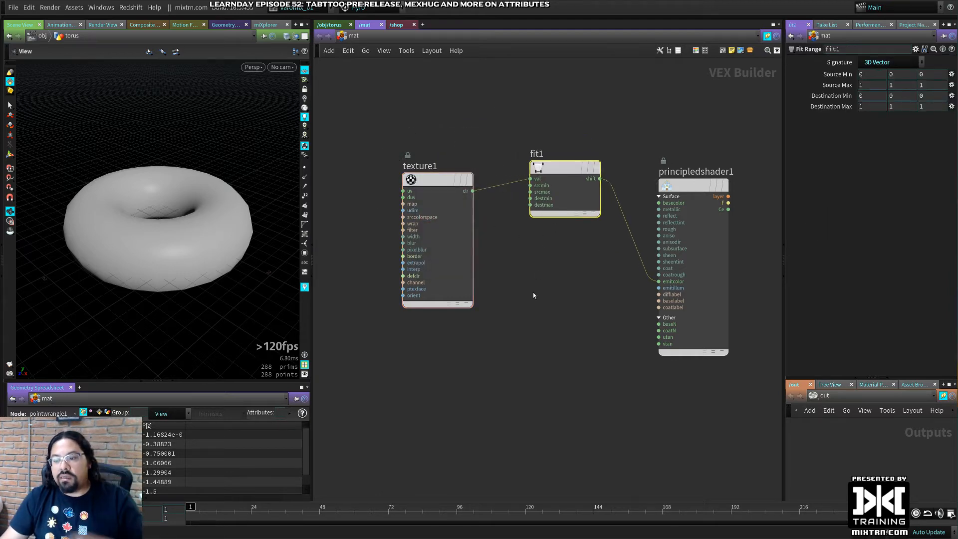
drag(442, 193, 383, 181)
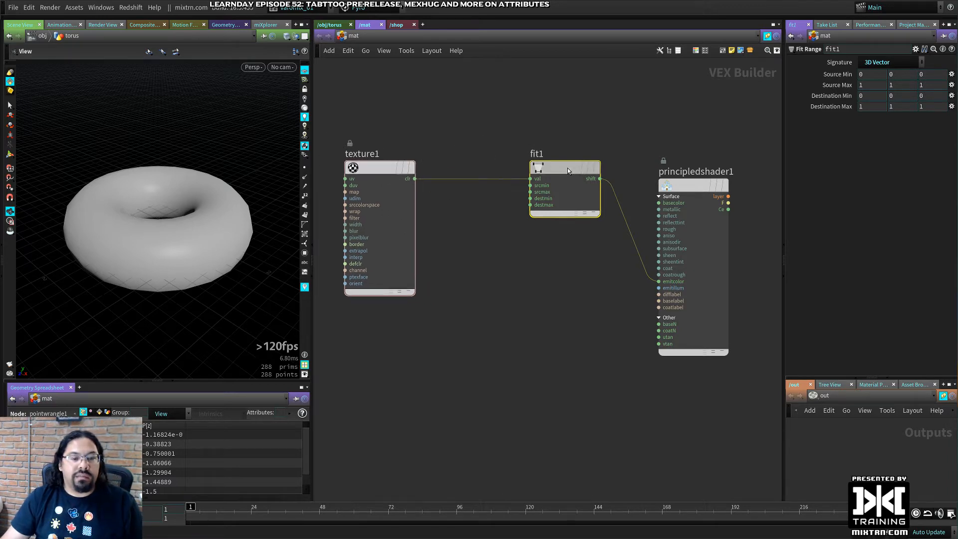
click(475, 278)
click(380, 173)
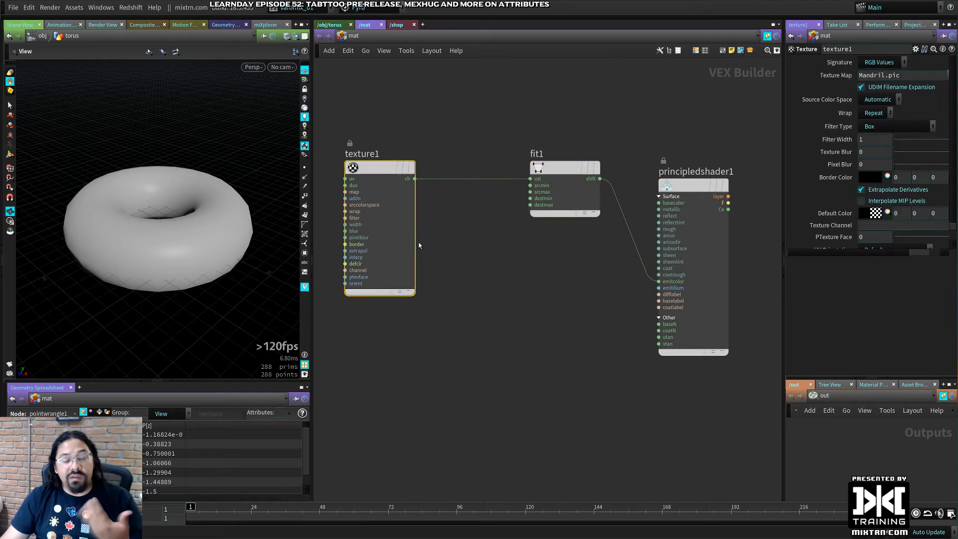
click(571, 167)
key(Delete)
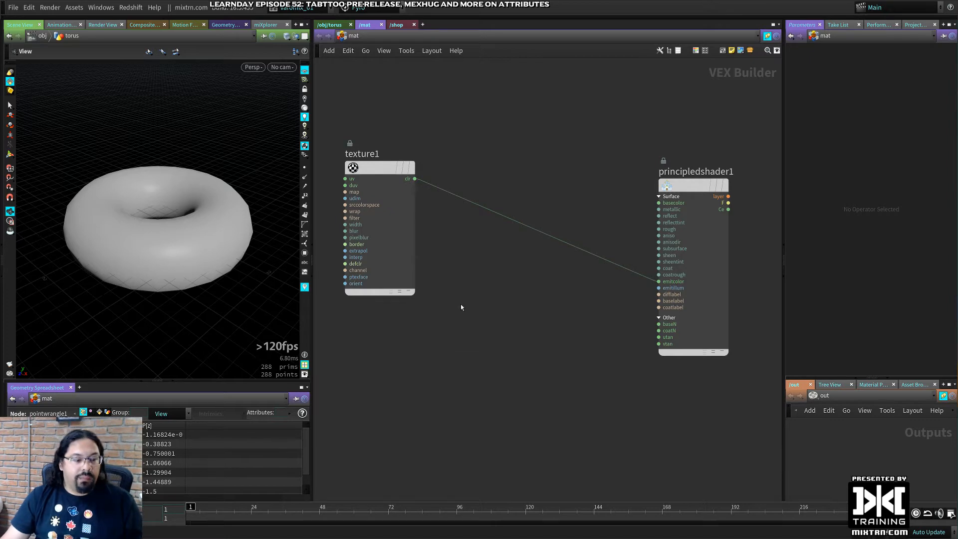
Add a Fit Range through Houdini's standard node search for "fit", drop it onto the texture-to-shader wire, and delete it again
key(Tab)
text(fit)
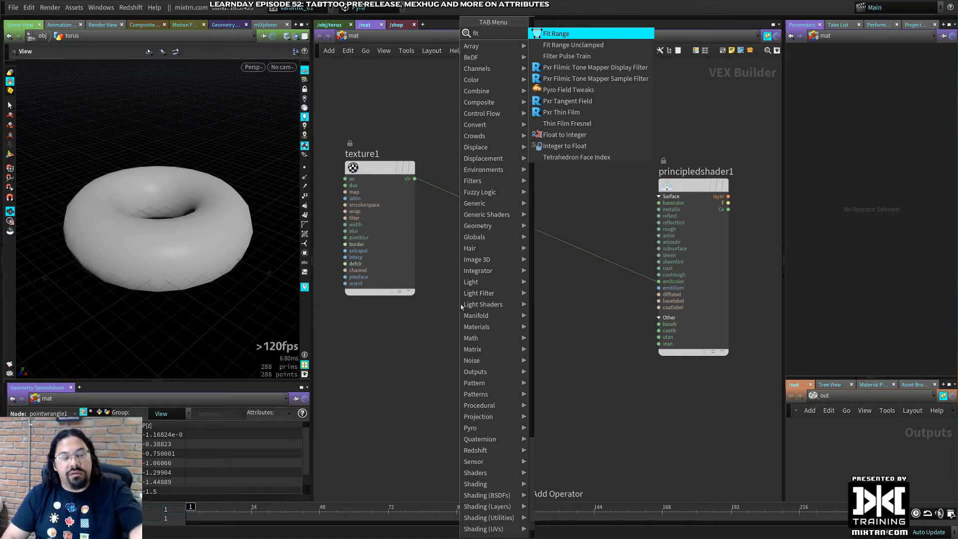
key(Return)
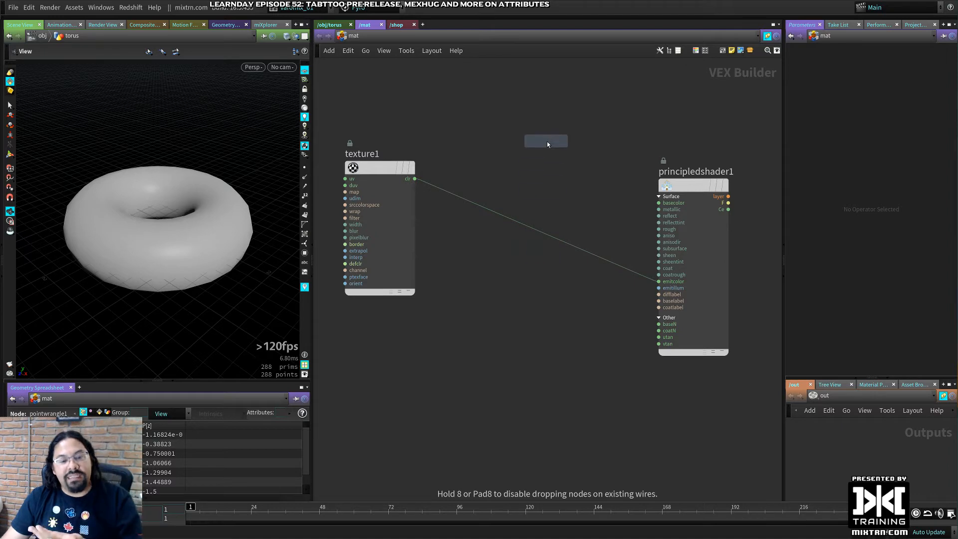
click(520, 225)
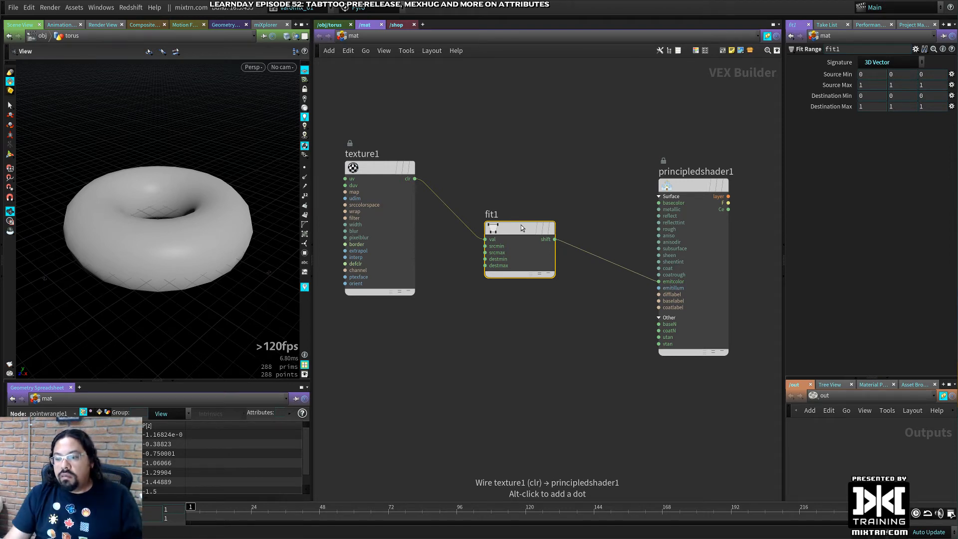
mouse_move(512, 229)
key(Delete)
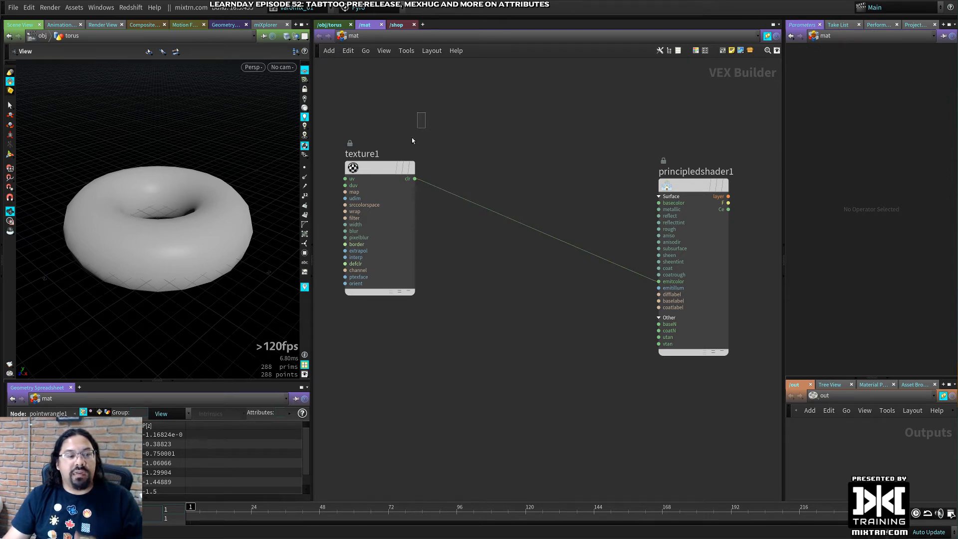
Select the texture node and insert a Fit Range after it with a Tabttoo search for "fit"
click(395, 173)
key(Tab)
text(fit)
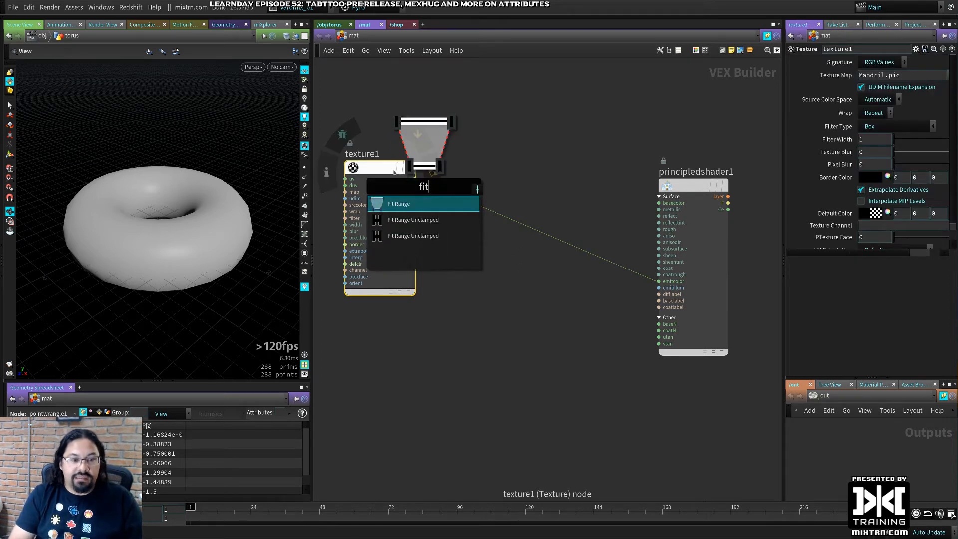
key(Return)
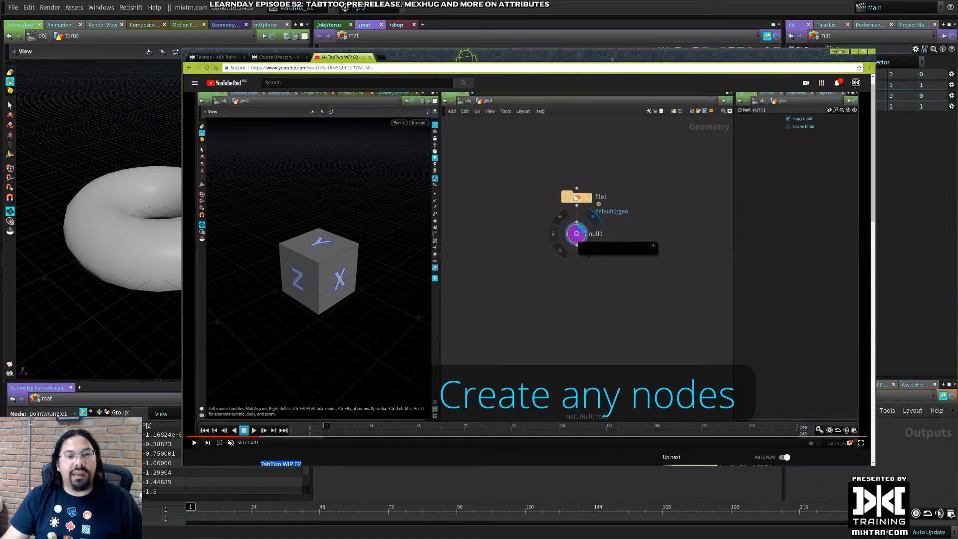
Bring Houdini back in front of the Chrome window and enlarge the /out network pane in width and height
click(607, 8)
drag(784, 437, 634, 434)
drag(744, 378, 714, 245)
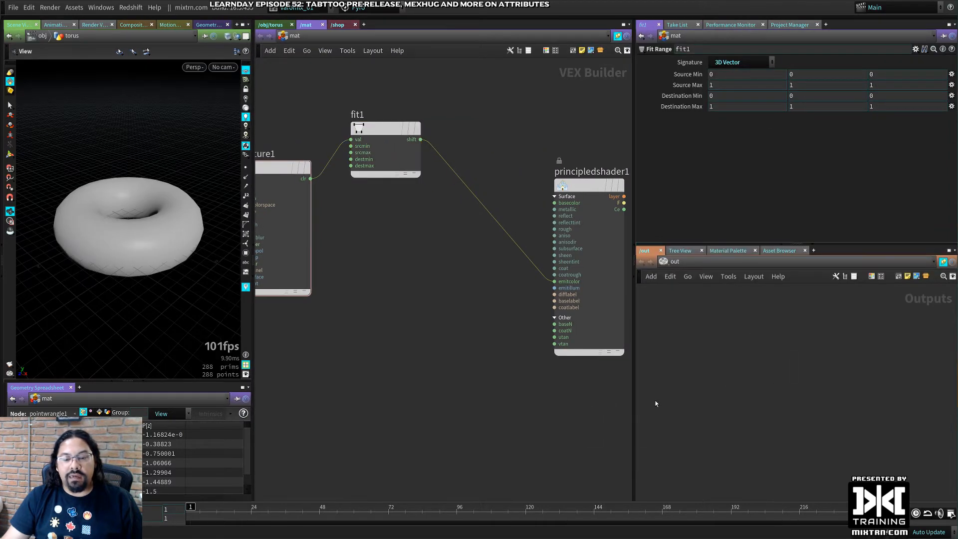
Search Tabttoo for "red" in the /out network and add a Redshift render node
key(Tab)
text(red)
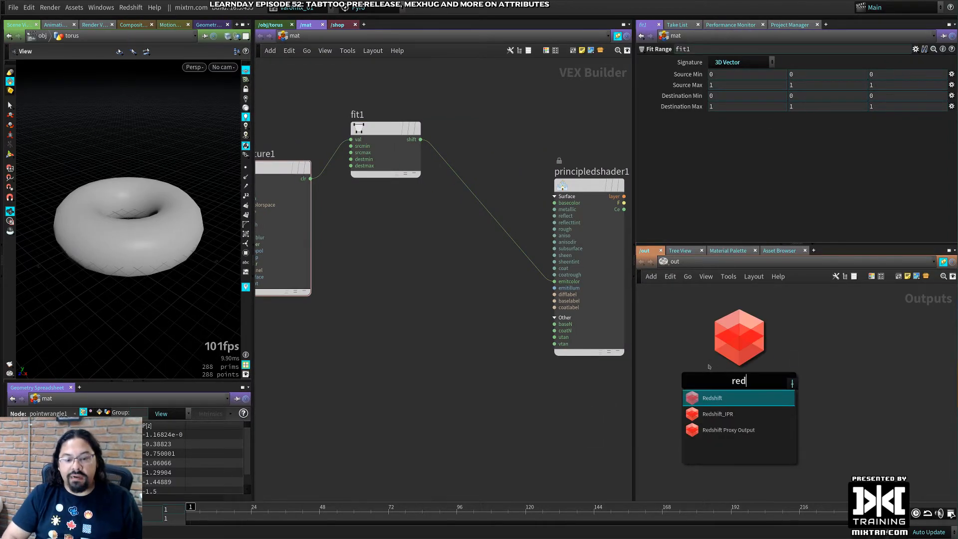
key(Return)
click(704, 331)
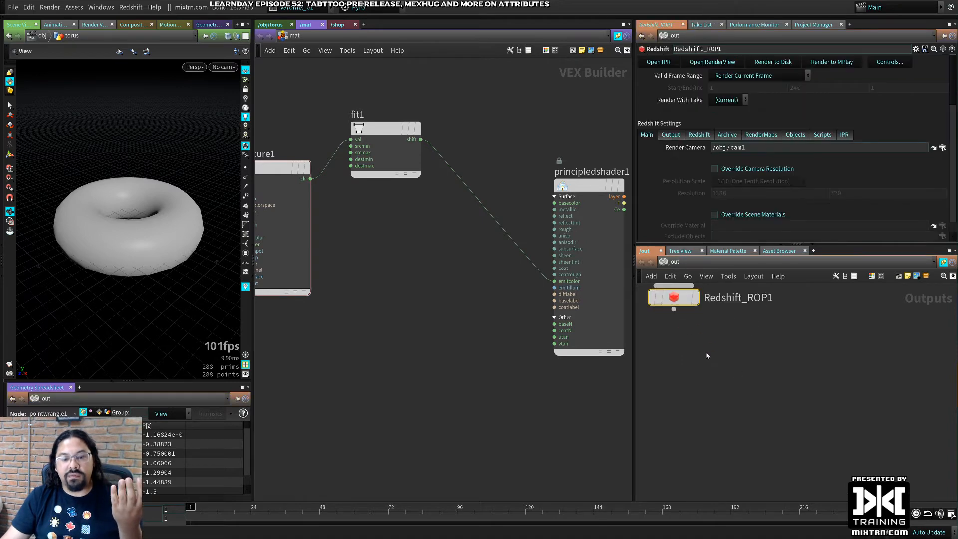
Search Tabttoo for "mant" in the /out network and place a Mantra node below the Redshift node
key(Tab)
text(mant)
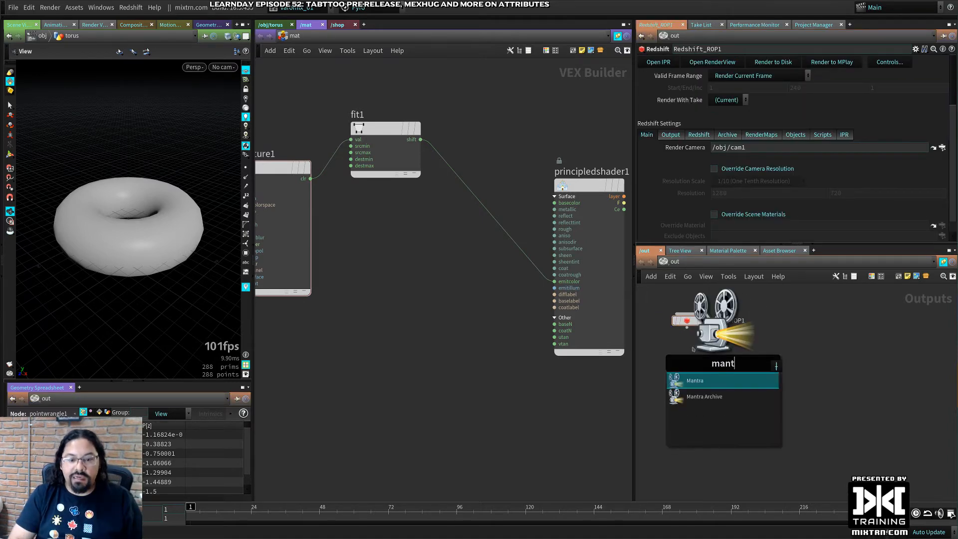
key(Return)
click(709, 362)
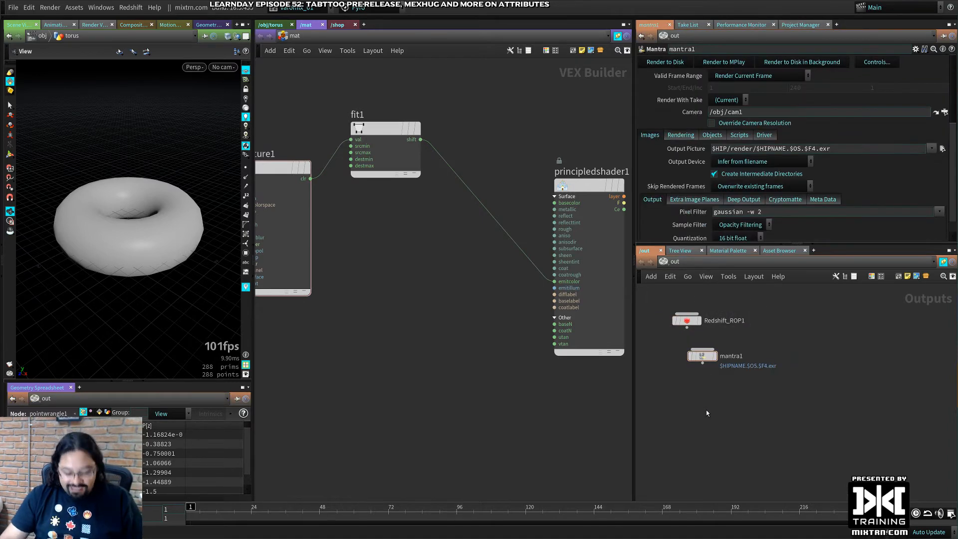
Search Tabttoo for "mat", shorten the search to "ma", and place a second Mantra node beside the existing outputs
key(Tab)
text(matr)
key(BackSpace)
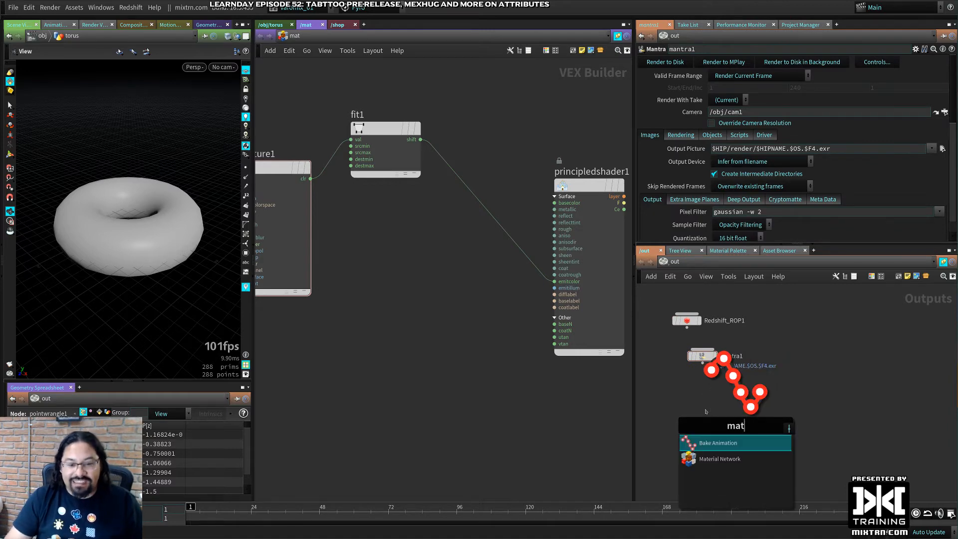
key(BackSpace)
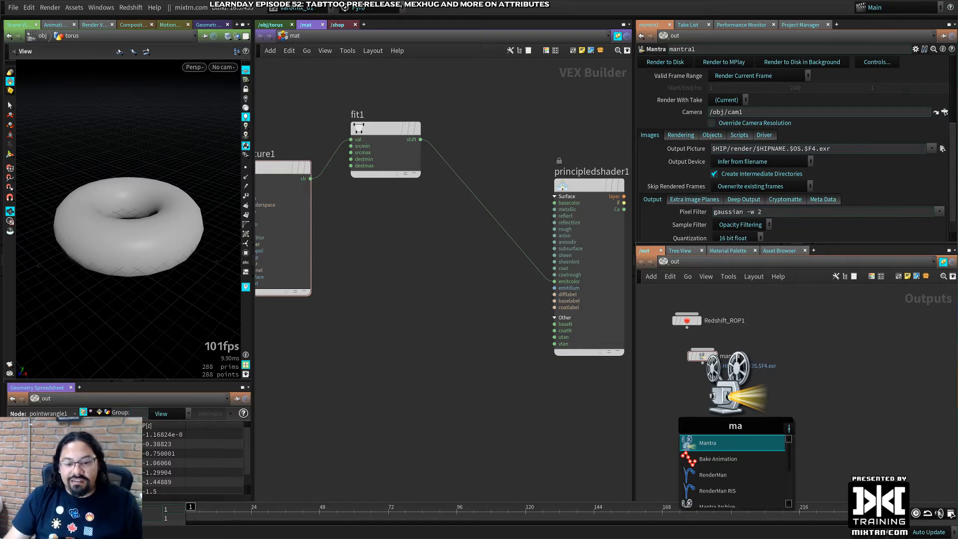
key(Return)
click(850, 324)
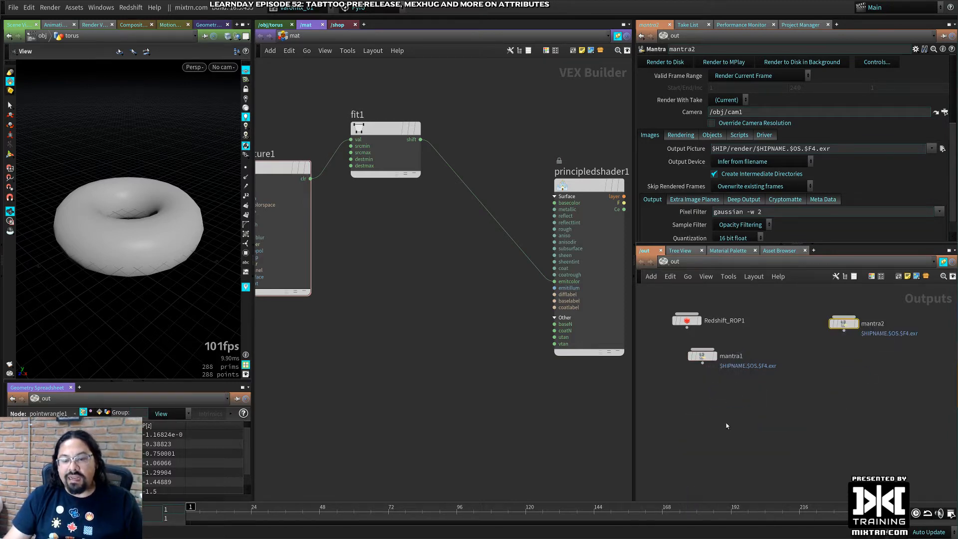
Search Tabttoo for "ris" in the /out network to find the RenderMan RIS node
key(Tab)
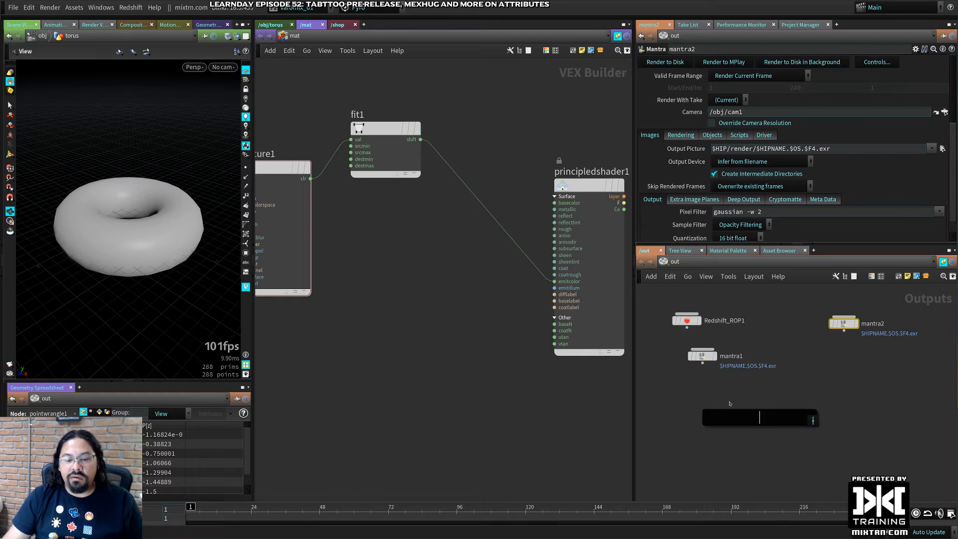
text(ris)
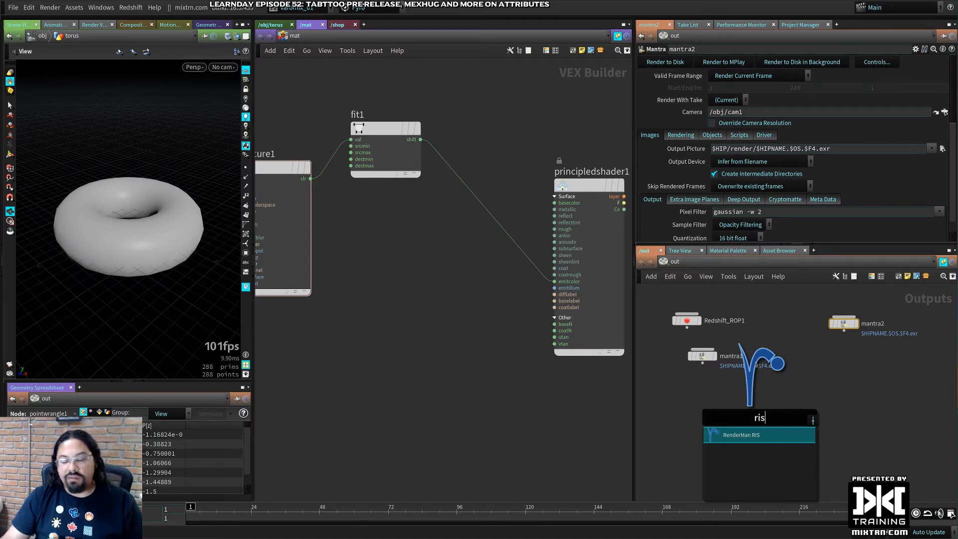
Add a RenderMan RIS output node directly below mantra2 in the Outputs network
key(Return)
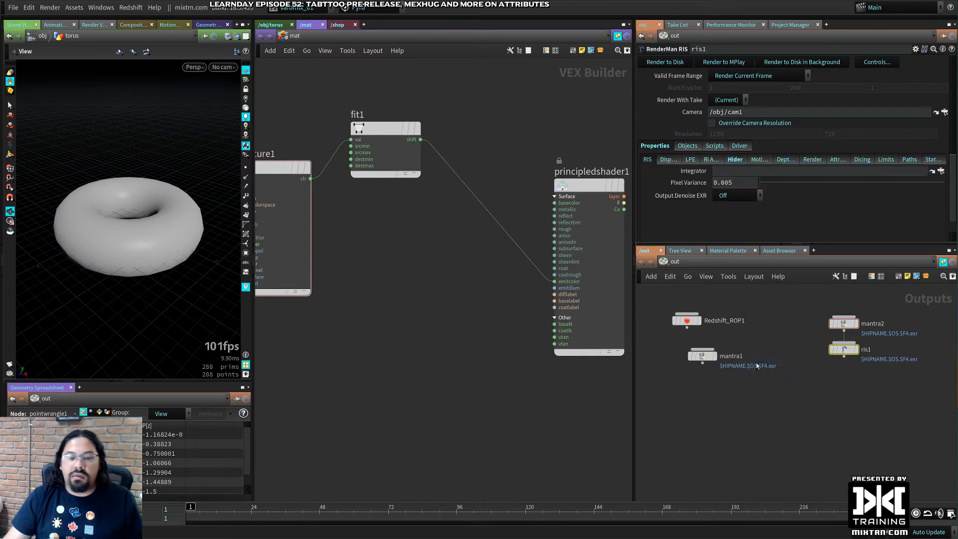
click(844, 356)
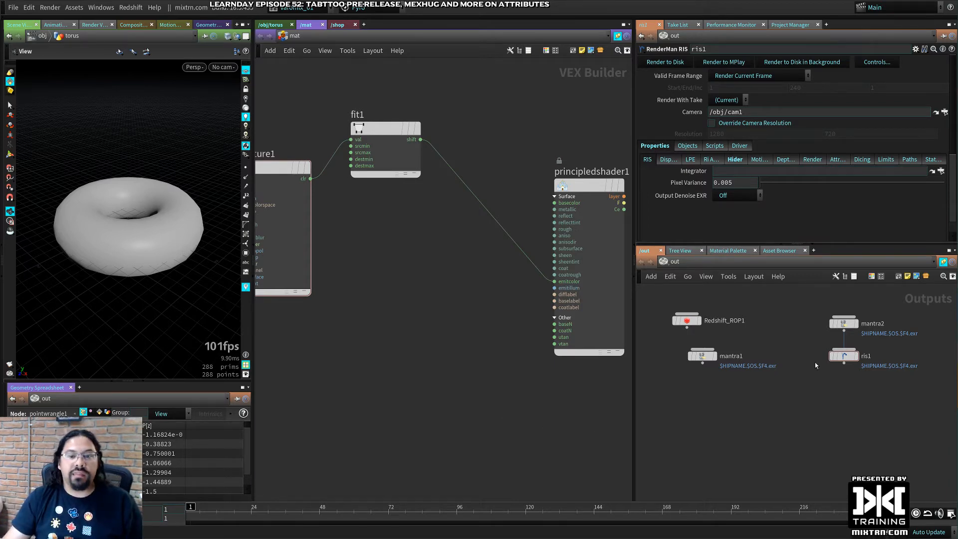
Switch to the Dolphin file manager, open the Tabttoo_Pre-Release_v0.01 folder and copy its otls, scripts and toolbar folders
key(alt+Tab)
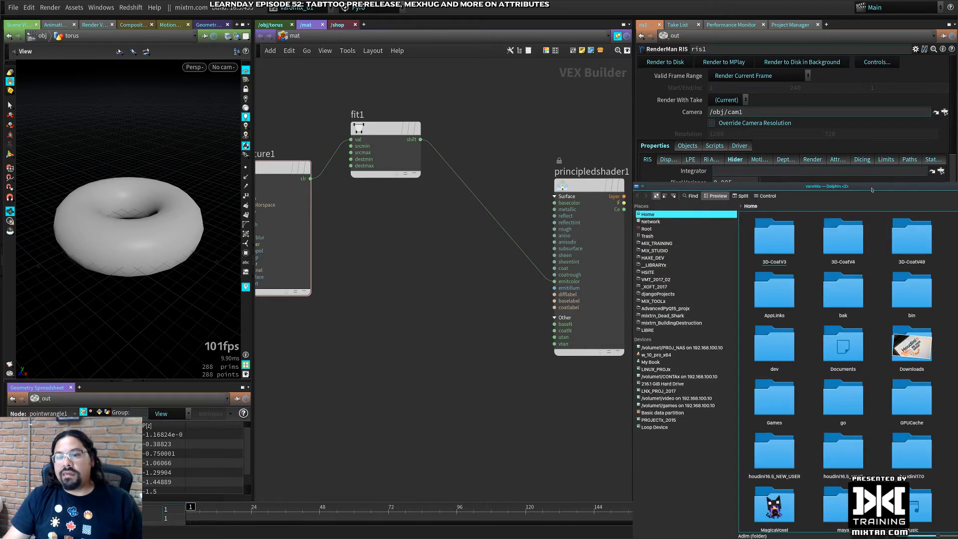
key(alt+Tab)
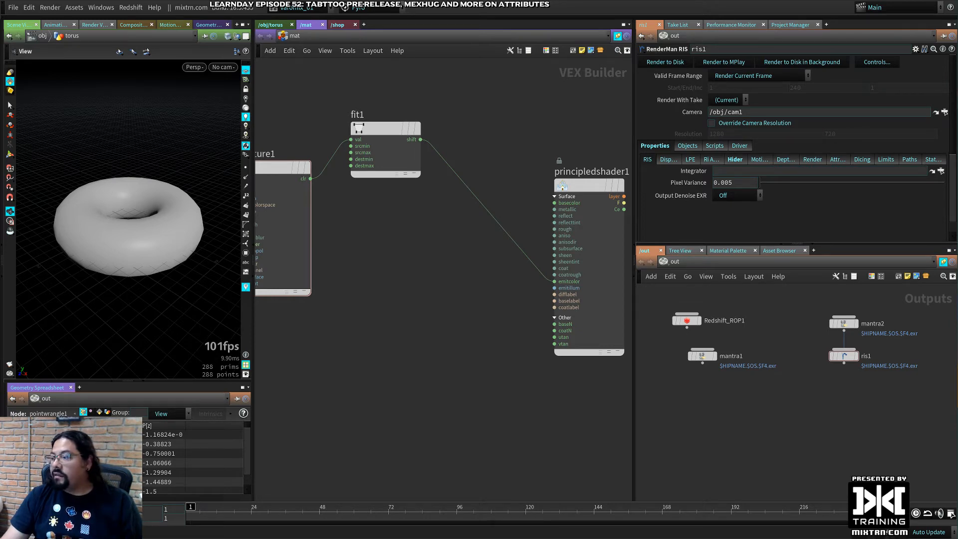
alt+drag(957, 203, 539, 202)
alt+right_drag(538, 202, 655, 400)
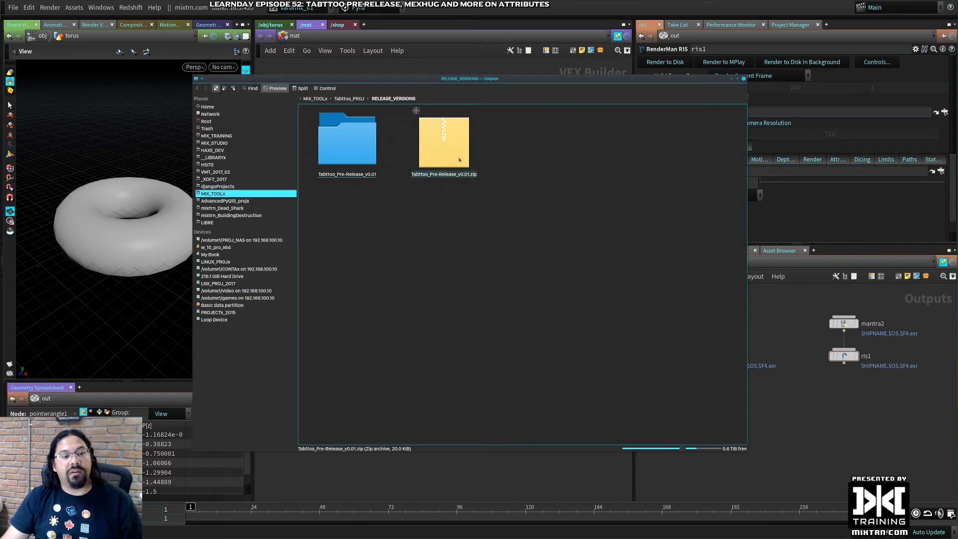
click(455, 172)
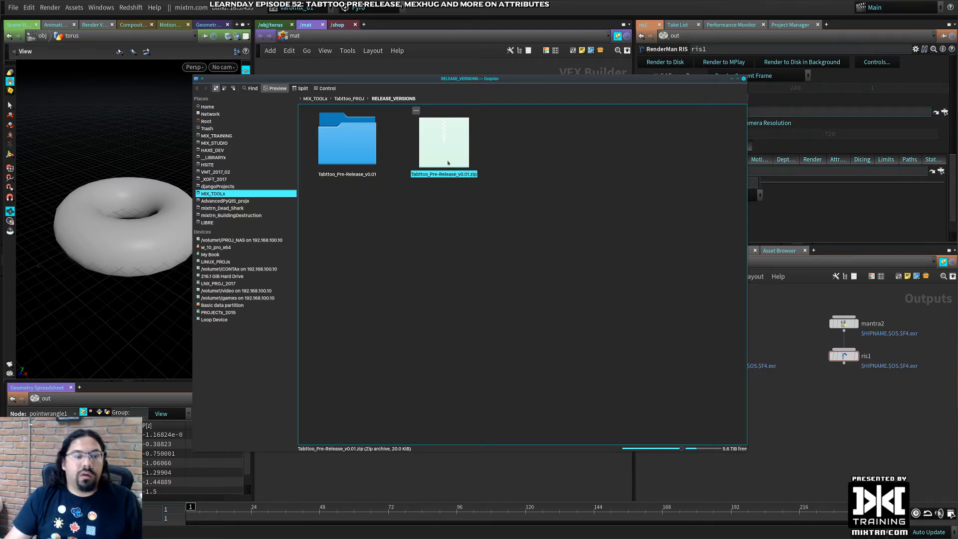
click(349, 146)
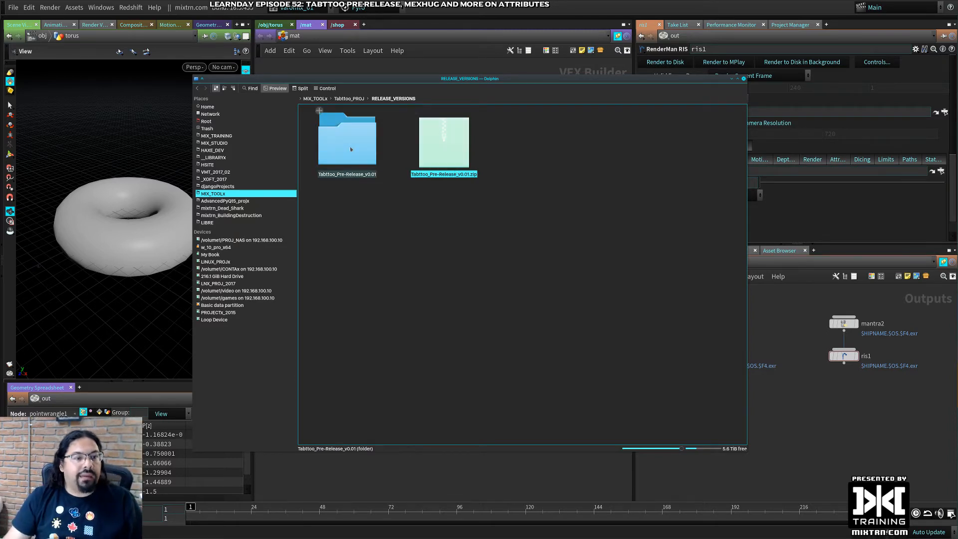
double_click(350, 149)
drag(316, 108, 572, 148)
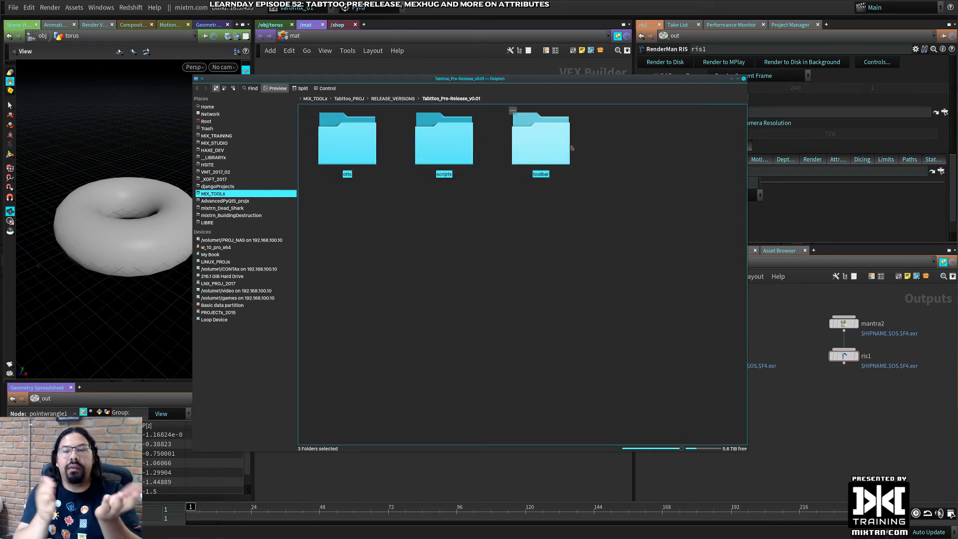
drag(572, 248, 322, 131)
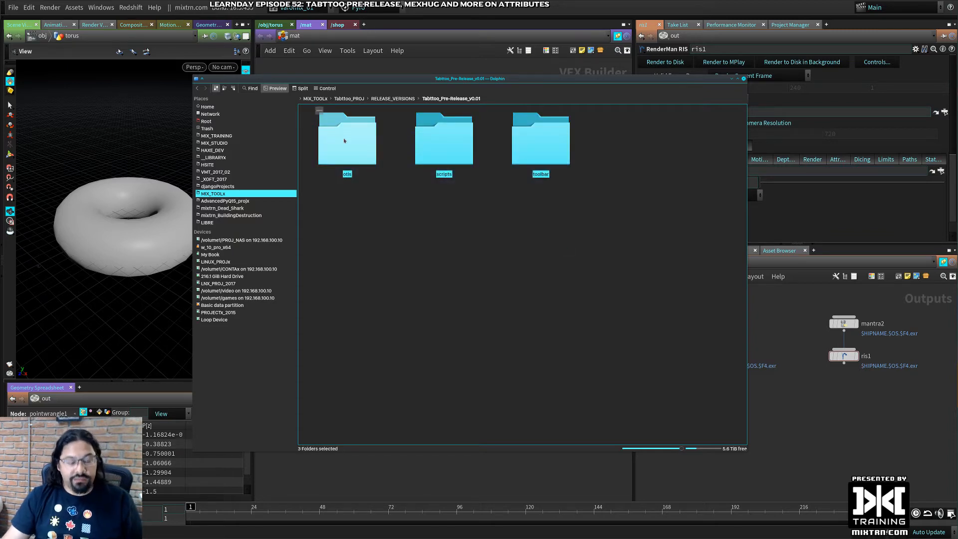
Open the home folder in a new file manager tab and go into the houdini16.5_NEW_USER folder
key(ctrl+t)
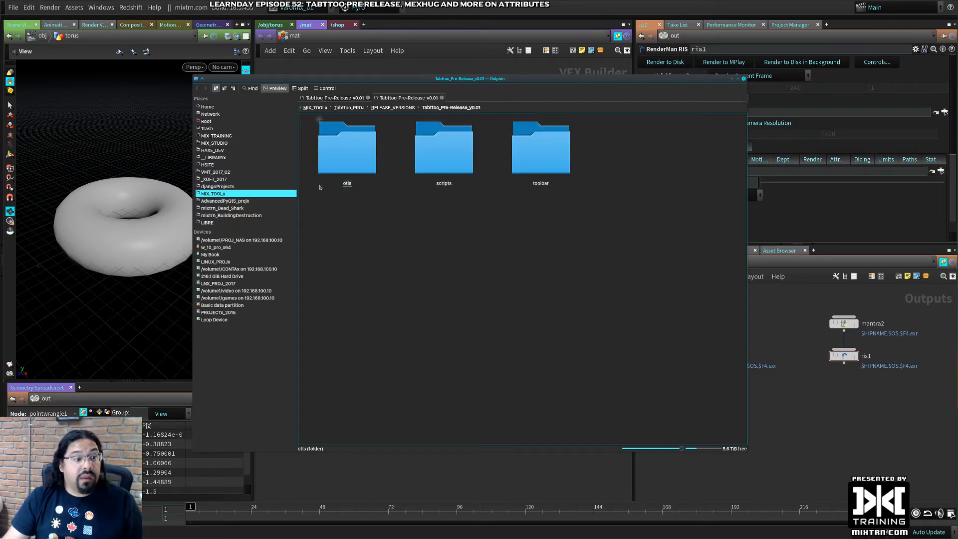
click(237, 107)
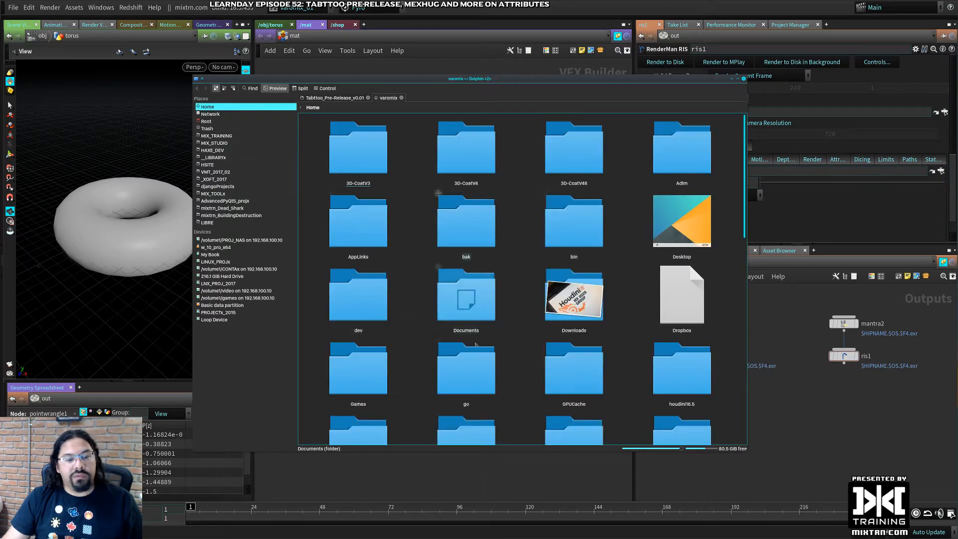
click(690, 378)
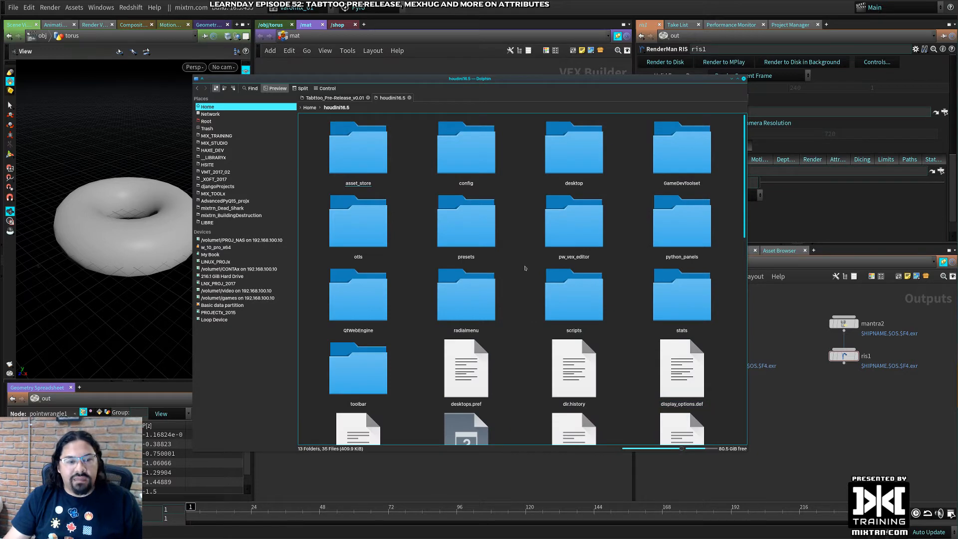
click(313, 107)
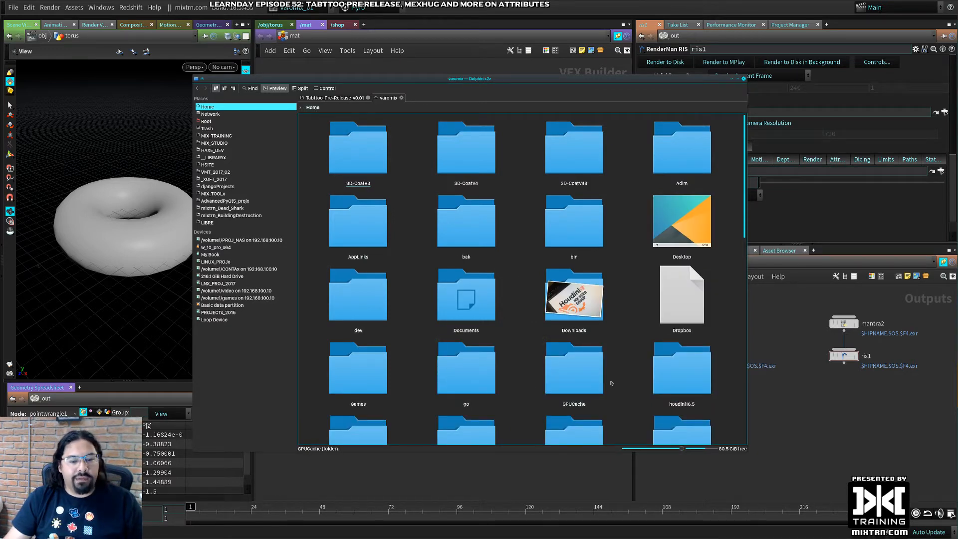
scroll(564, 359, down, 3)
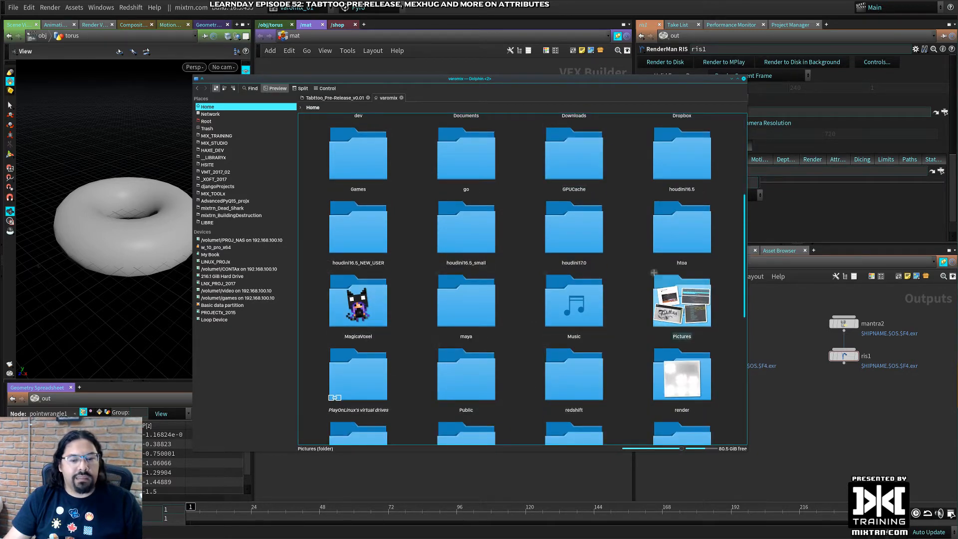
click(378, 240)
double_click(378, 240)
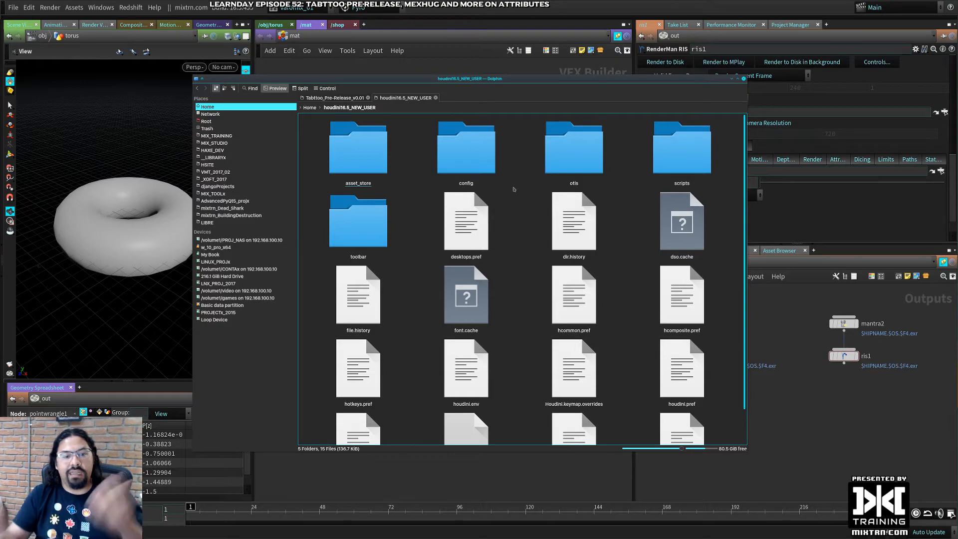
Paste the copied folders into houdini16.5_NEW_USER, writing into all existing folders and overwriting all existing files
drag(601, 452, 588, 428)
alt+right_drag(624, 410, 711, 488)
alt+drag(734, 427, 706, 391)
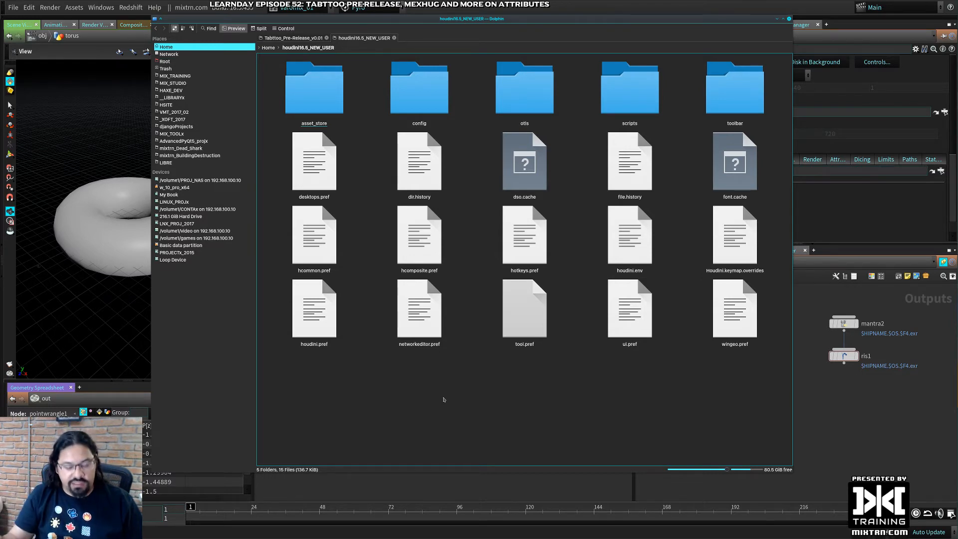
key(ctrl+v)
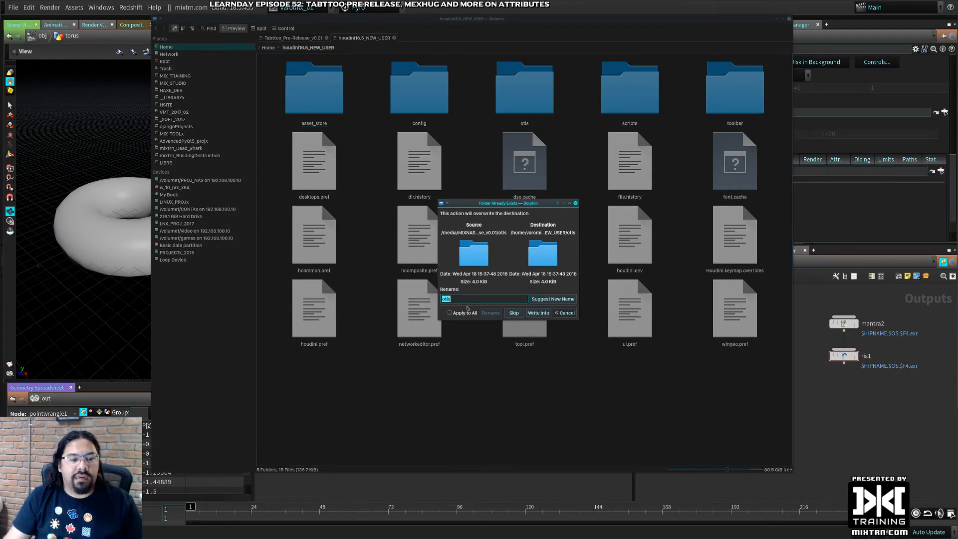
click(466, 313)
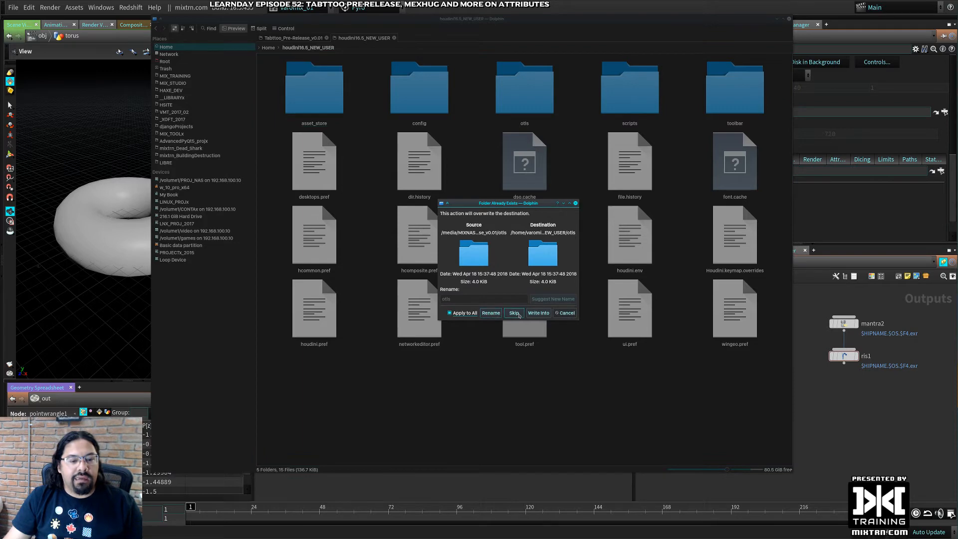
click(534, 314)
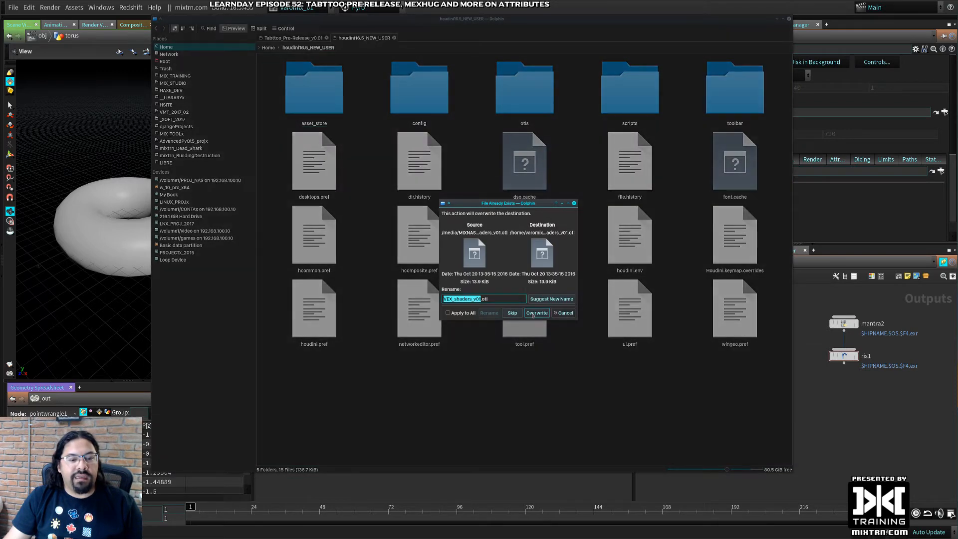
click(475, 313)
click(536, 313)
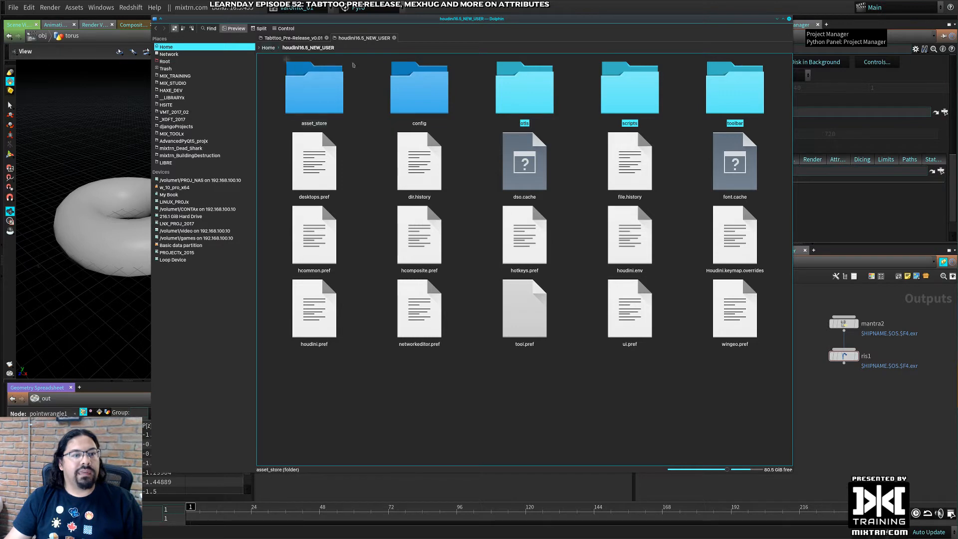
Return the file manager to the home folder and quit the open Houdini session
click(269, 47)
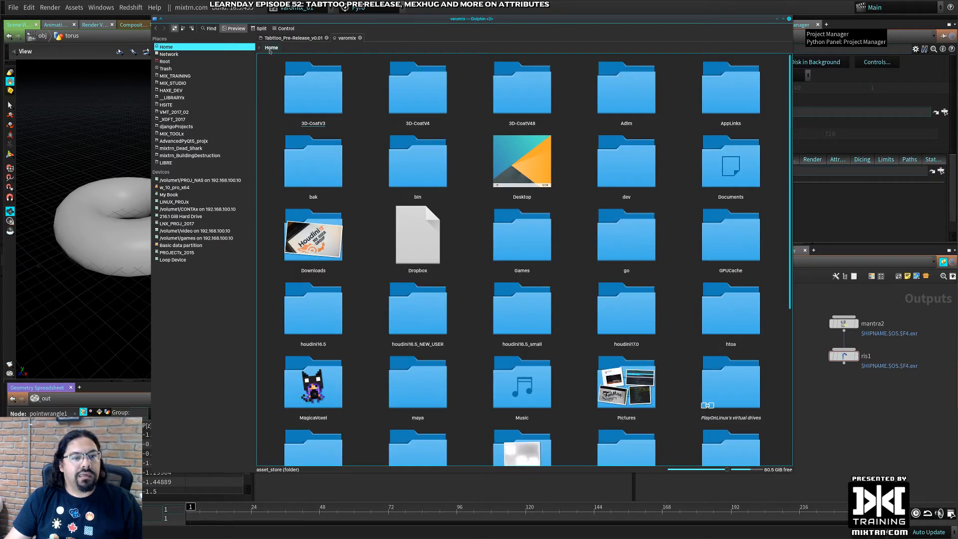
click(681, 9)
key(super+Page_Up)
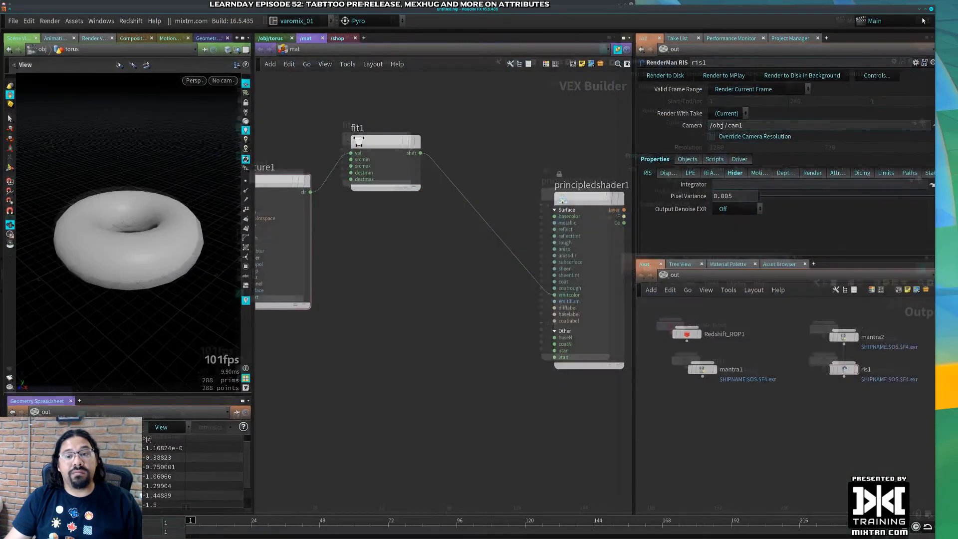
key(ctrl+q)
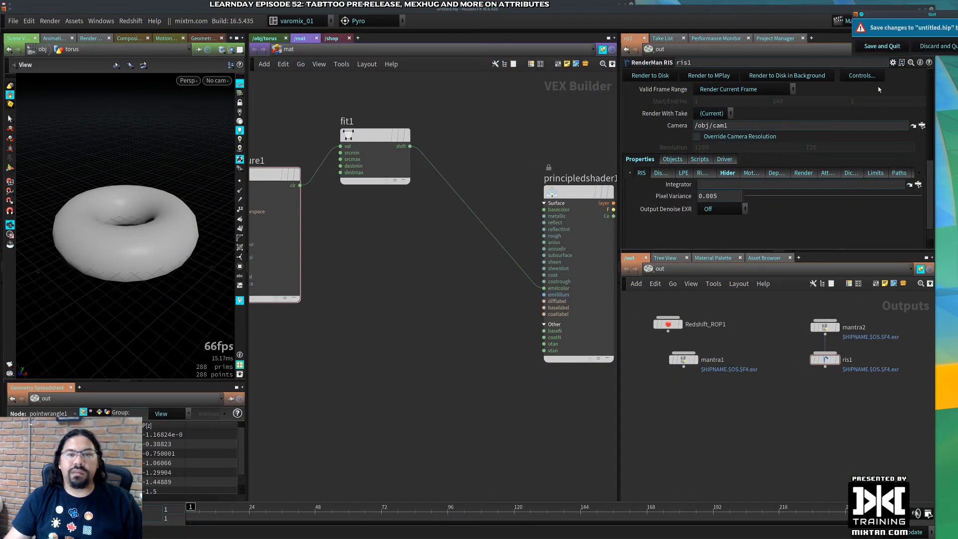
key(Escape)
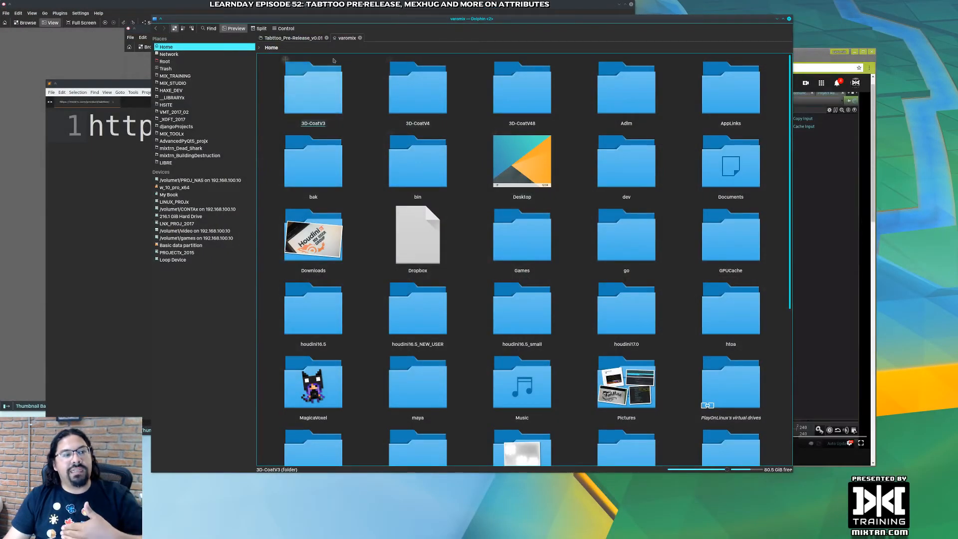
Rename the houdini16.5 folder in the home folder as houdini16.5_MIX
click(324, 325)
key(F2)
key(End)
text(_MIX)
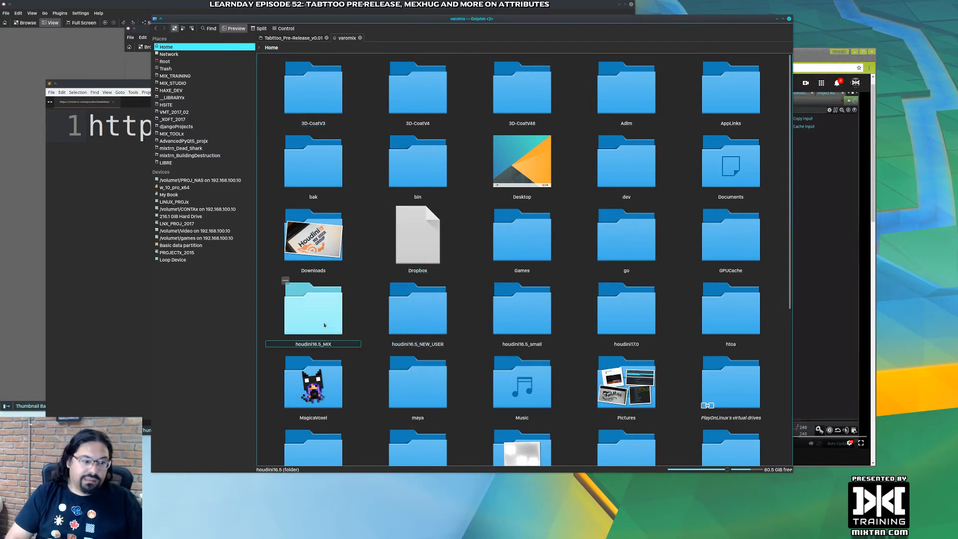
key(Return)
Rename the houdini16.5_NEW_USER folder as houdini16.5
click(432, 327)
key(F2)
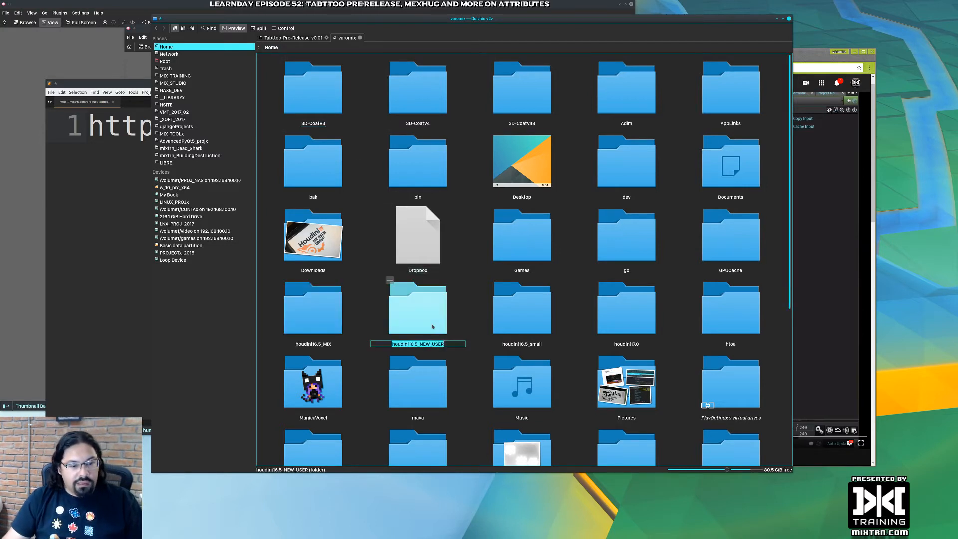
key(End)
key(BackSpace)
key(BackSpace)
key(BackSpace)
key(BackSpace)
key(BackSpace)
key(BackSpace)
key(BackSpace)
key(BackSpace)
key(BackSpace)
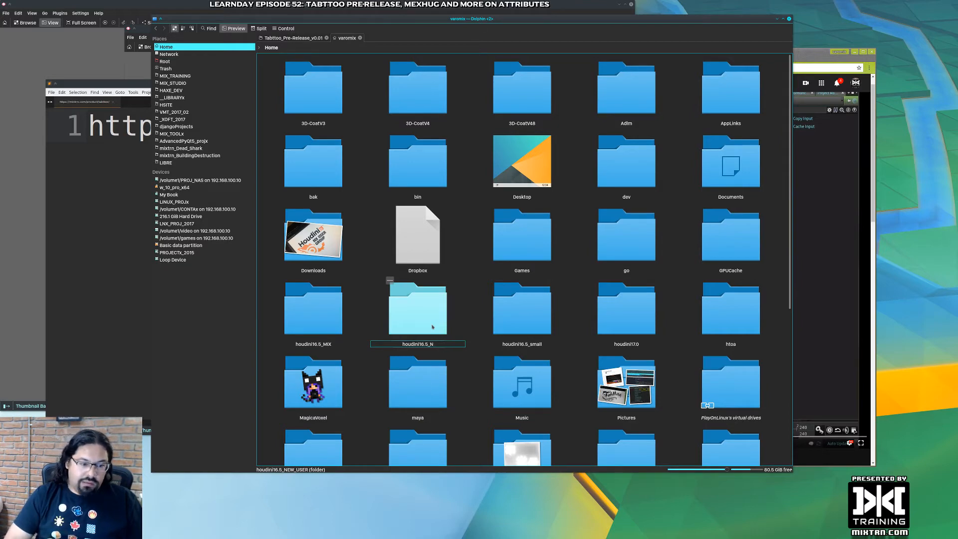
key(Return)
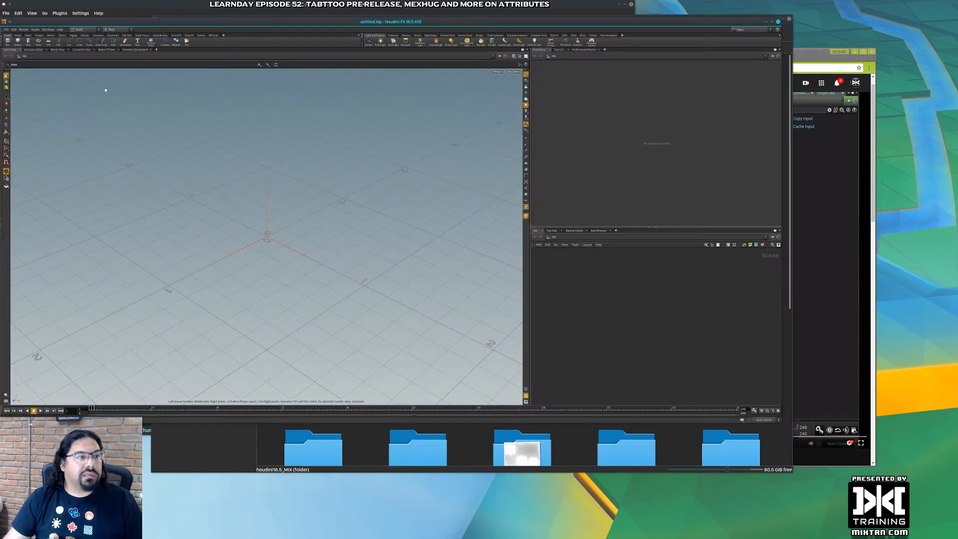
Set Houdini's global UI size preference to the larger high-DPI option, and quit Houdini without saving untitled.hip
click(14, 29)
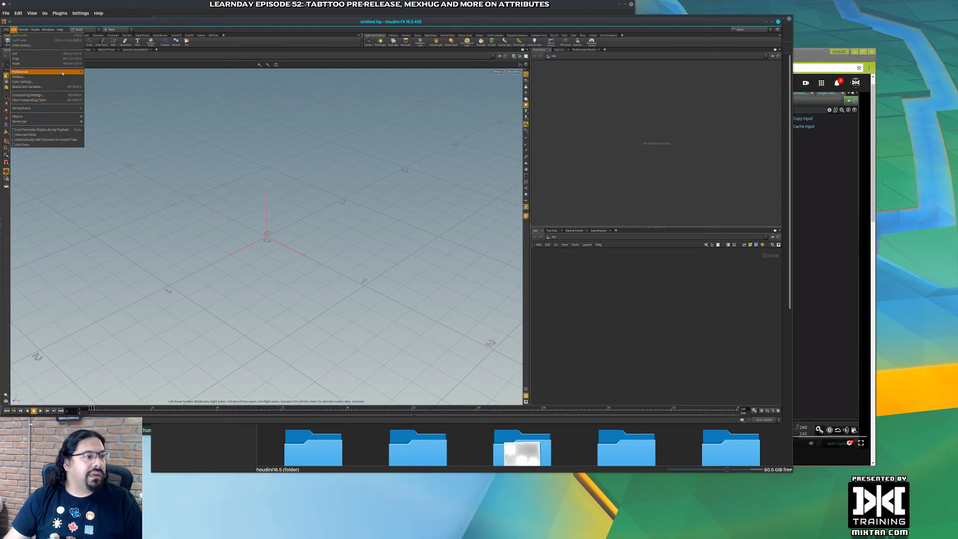
mouse_move(65, 72)
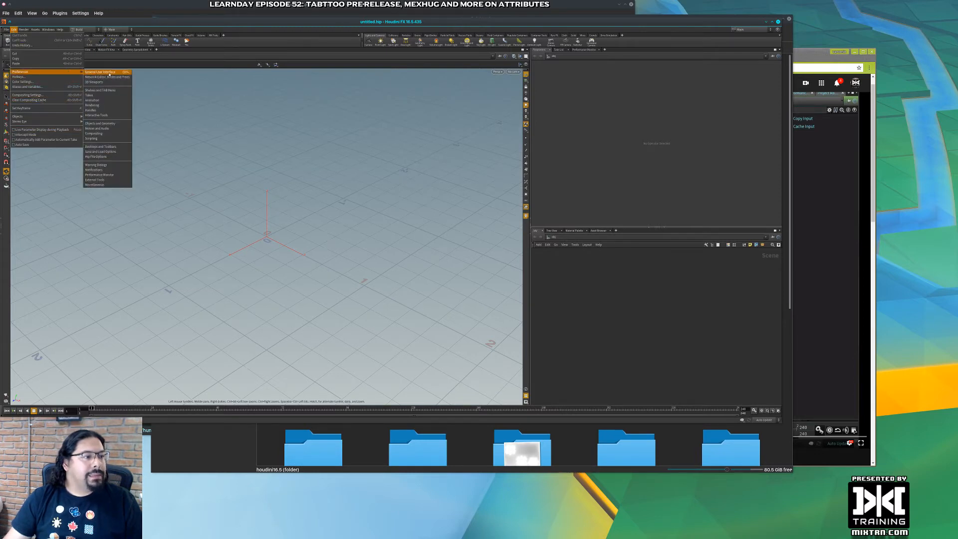
click(109, 74)
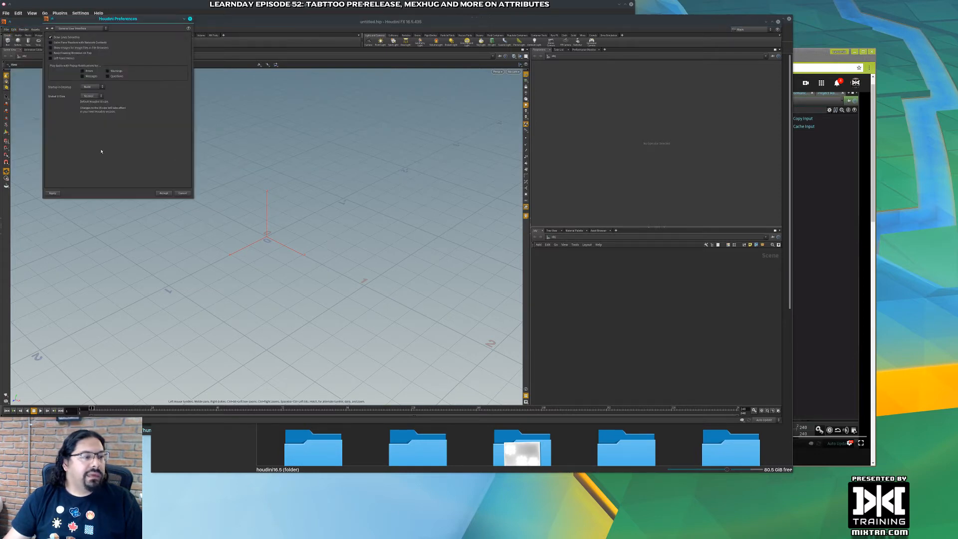
click(92, 96)
click(91, 121)
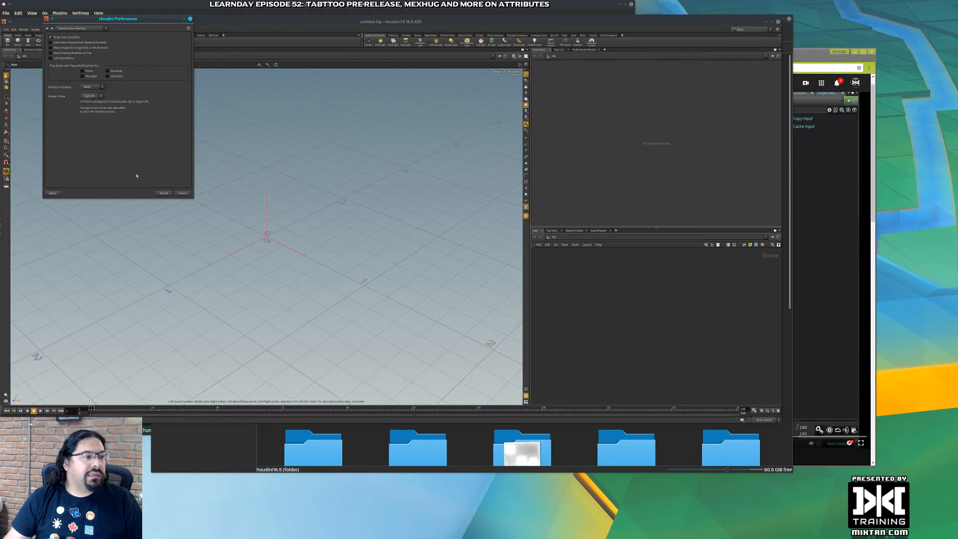
click(166, 194)
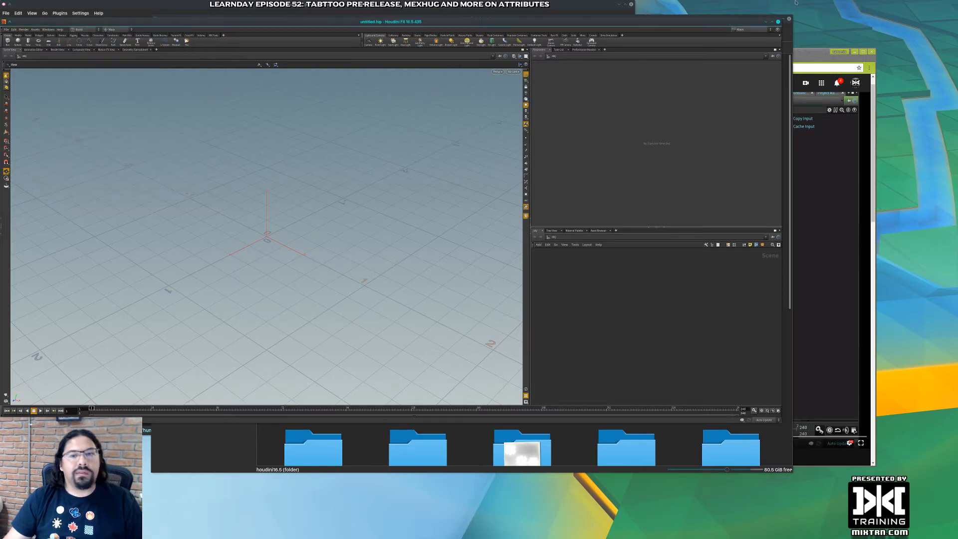
click(779, 23)
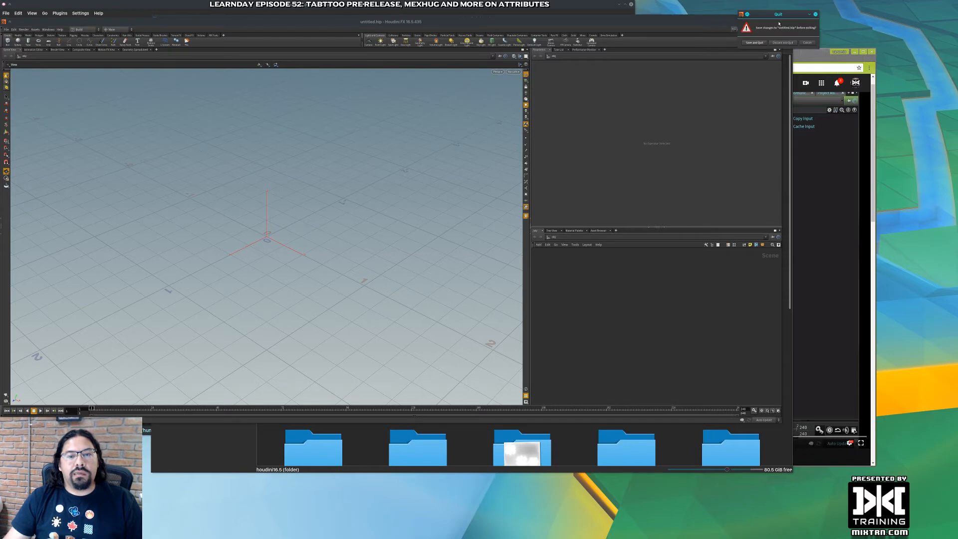
click(782, 42)
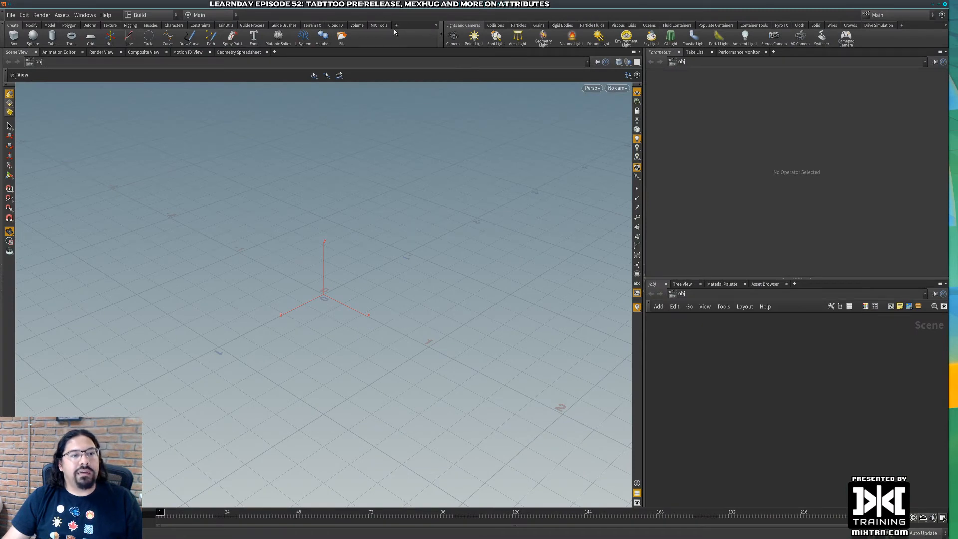
Check the list of available shelves for MIX Tools and bring the MIX Tools shelf to the front
click(396, 25)
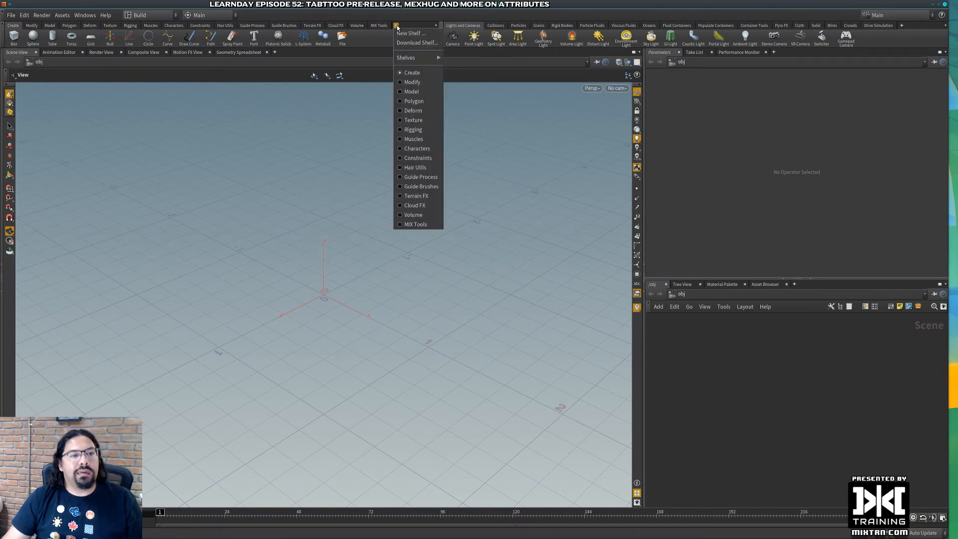
mouse_move(415, 58)
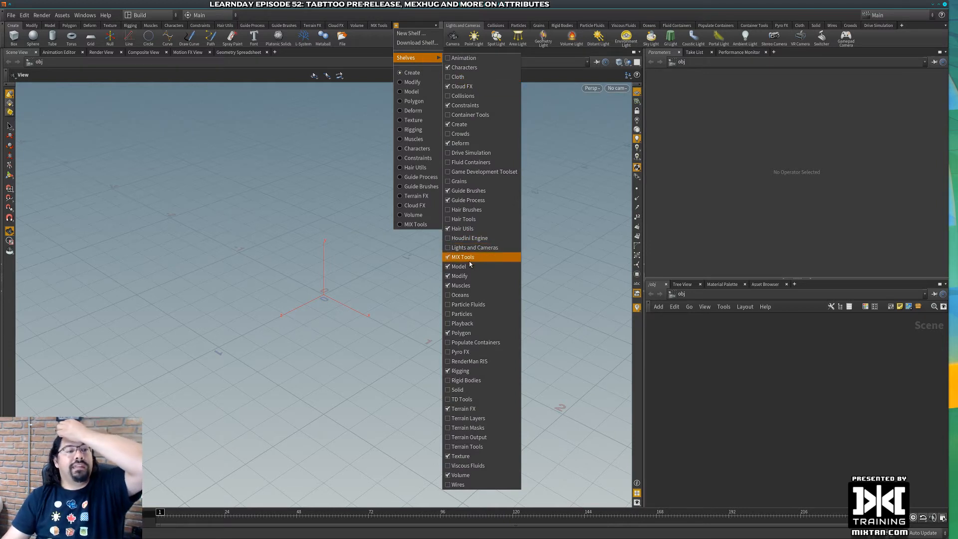
click(379, 26)
click(379, 25)
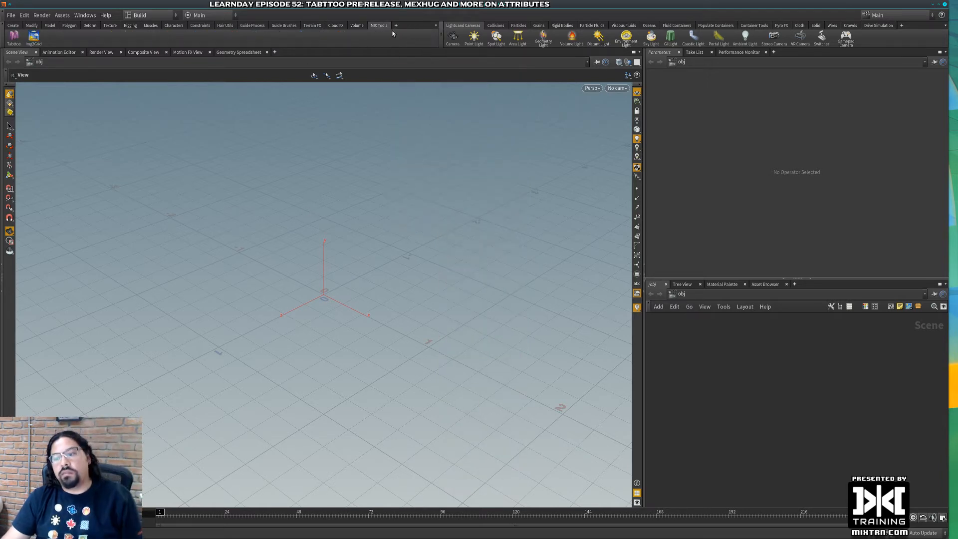
Inspect the Tabttoo shelf tool's edit settings and close them without changes
right_click(13, 40)
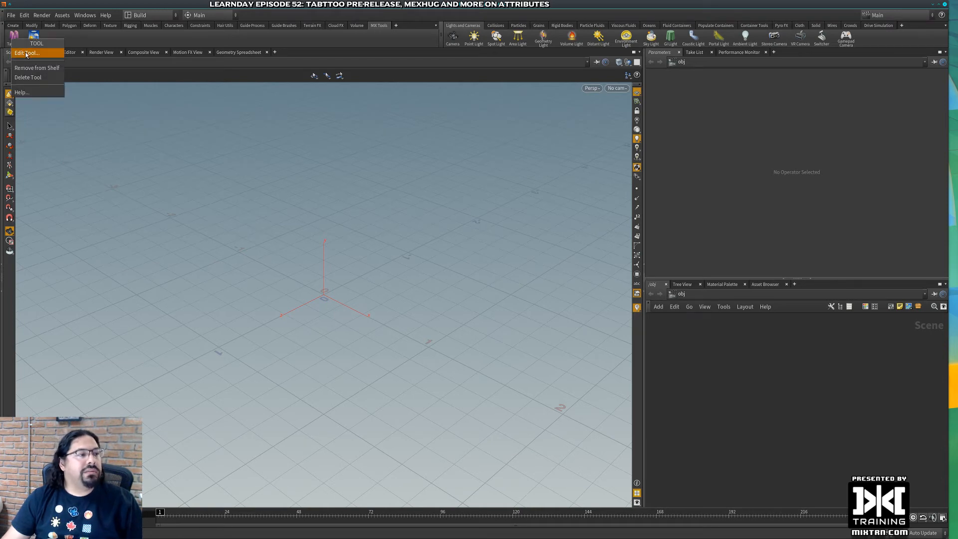
click(26, 54)
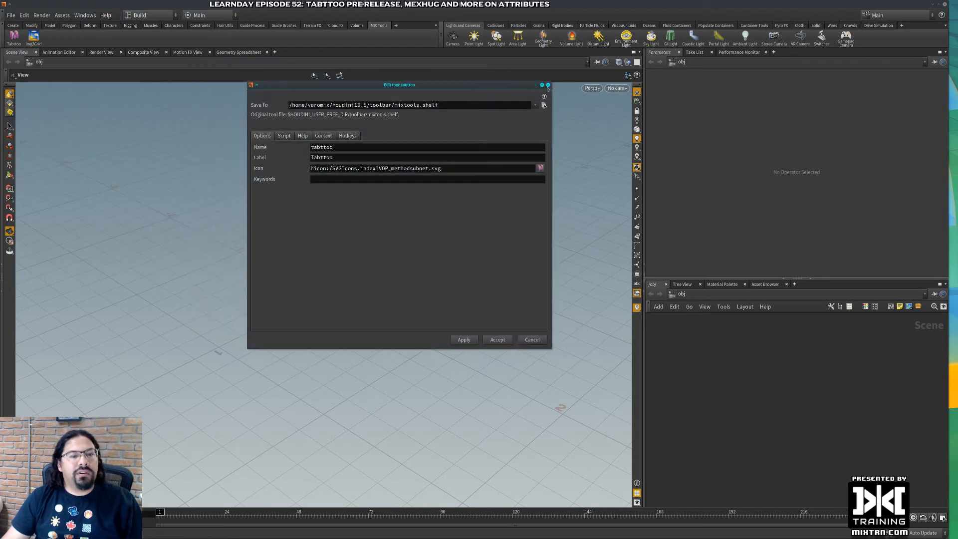
click(547, 85)
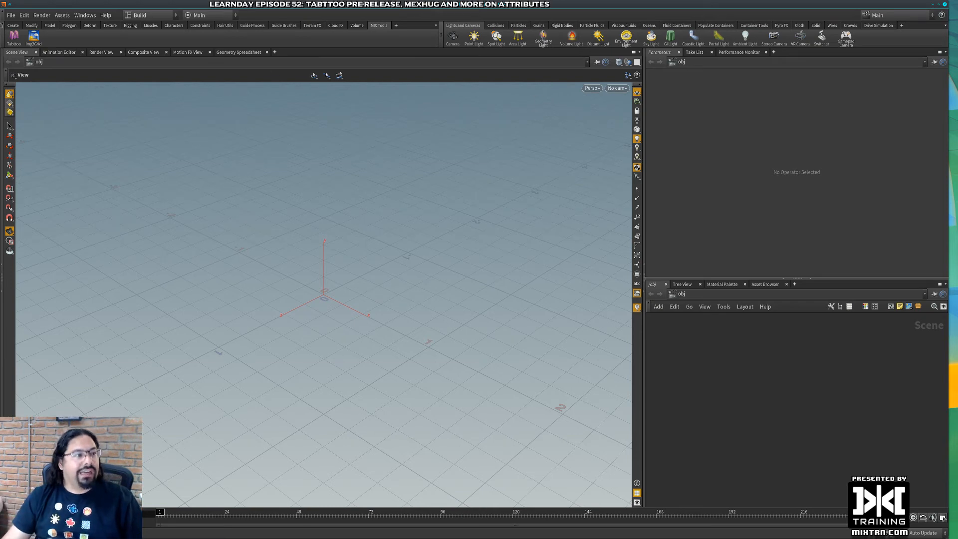
Remove the Tabttoo tool's existing hotkey in the Hotkey Manager, assign Ctrl+Space to it, and accept the mapping
ctrl+alt+shift+click(15, 38)
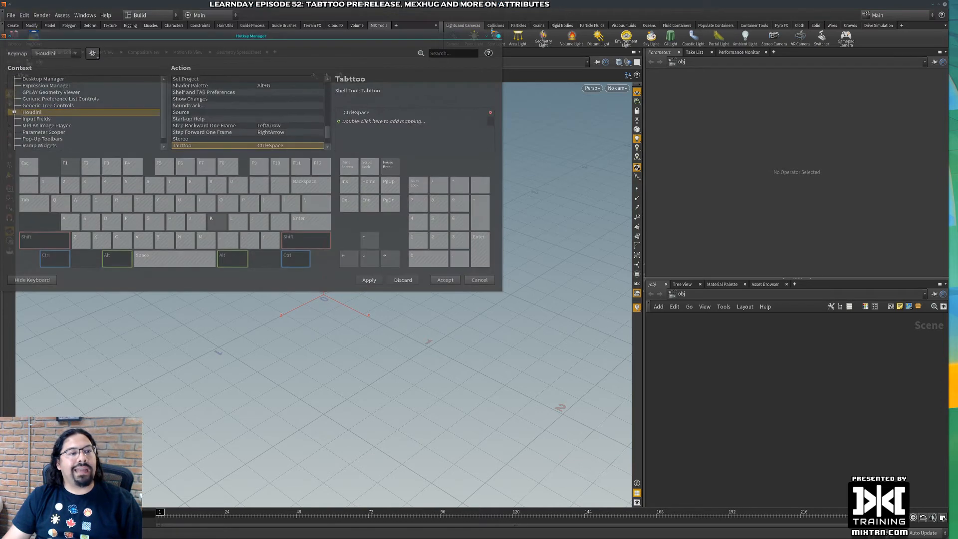
drag(412, 2, 733, 81)
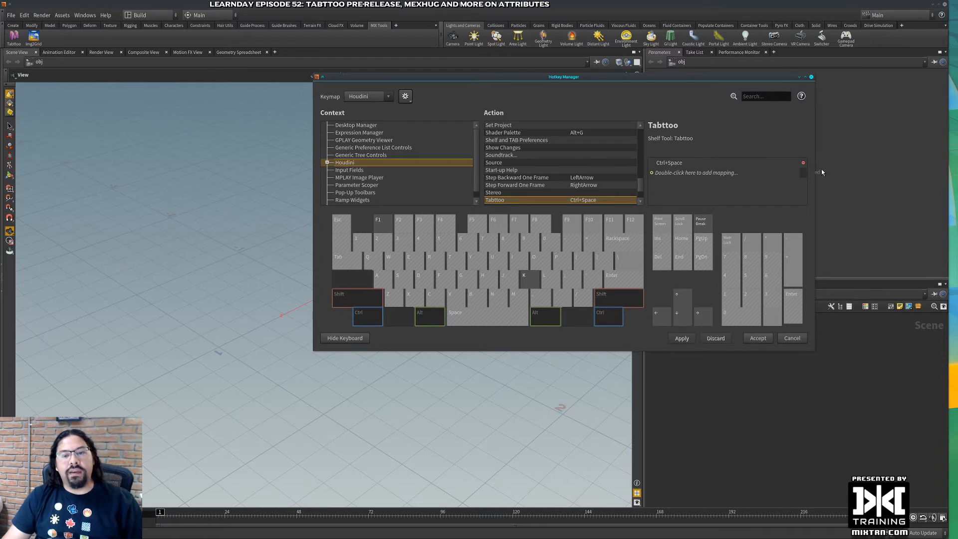
click(803, 163)
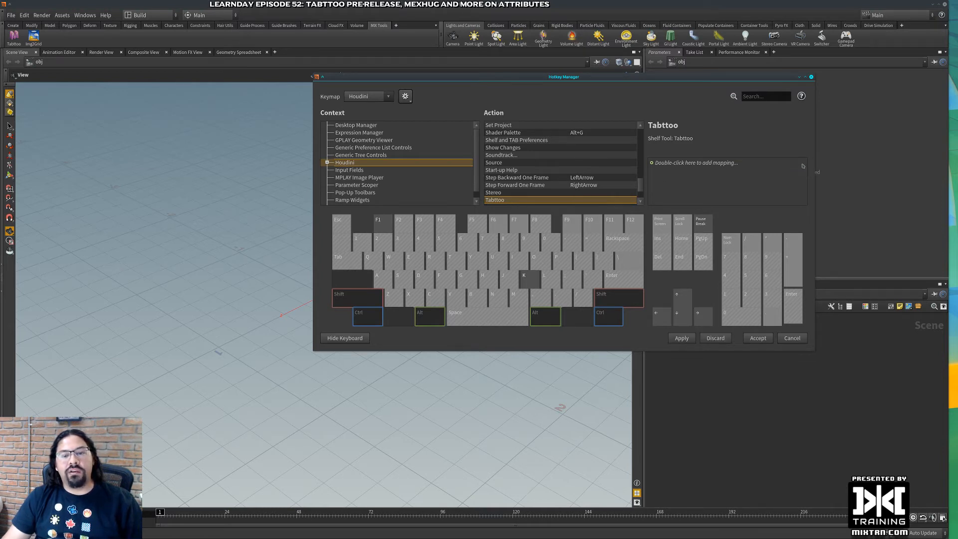
double_click(698, 165)
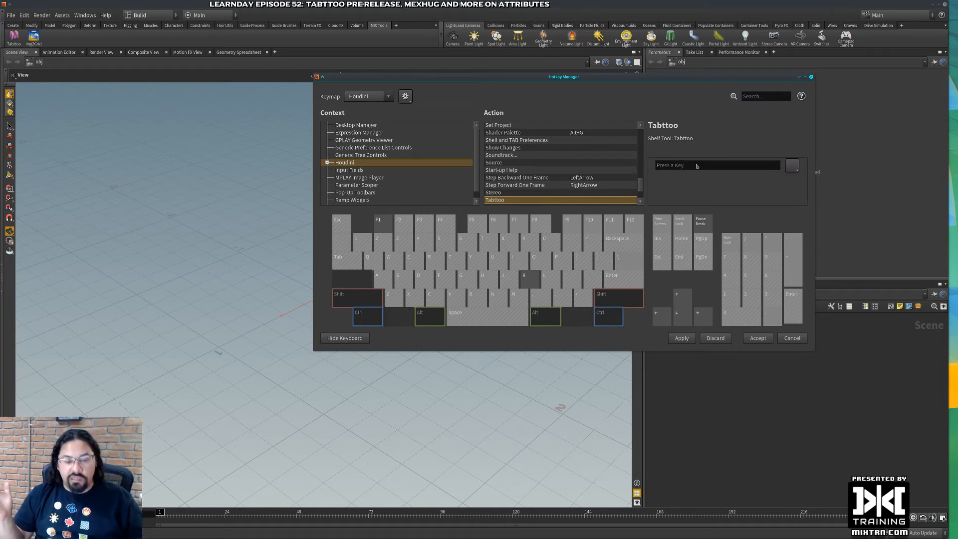
key(ctrl+space)
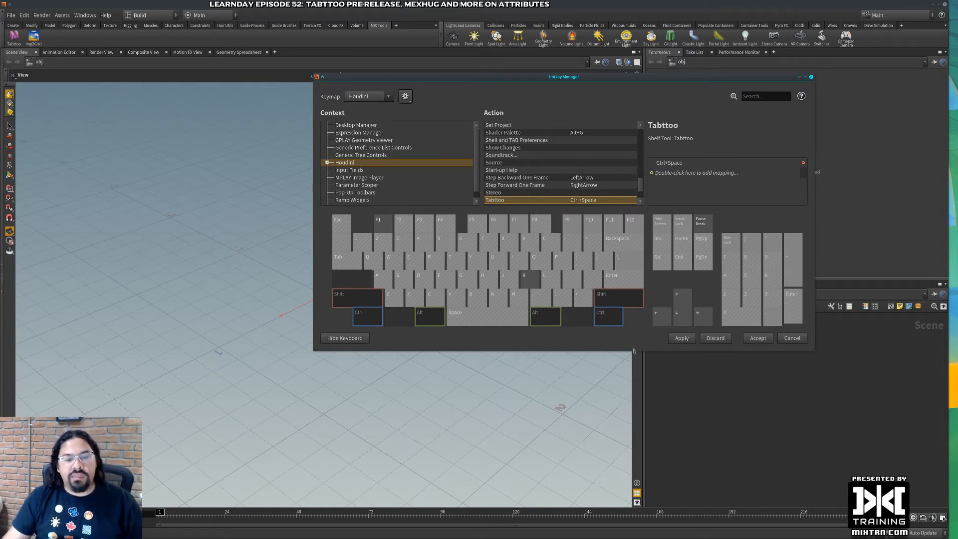
drag(621, 346, 621, 381)
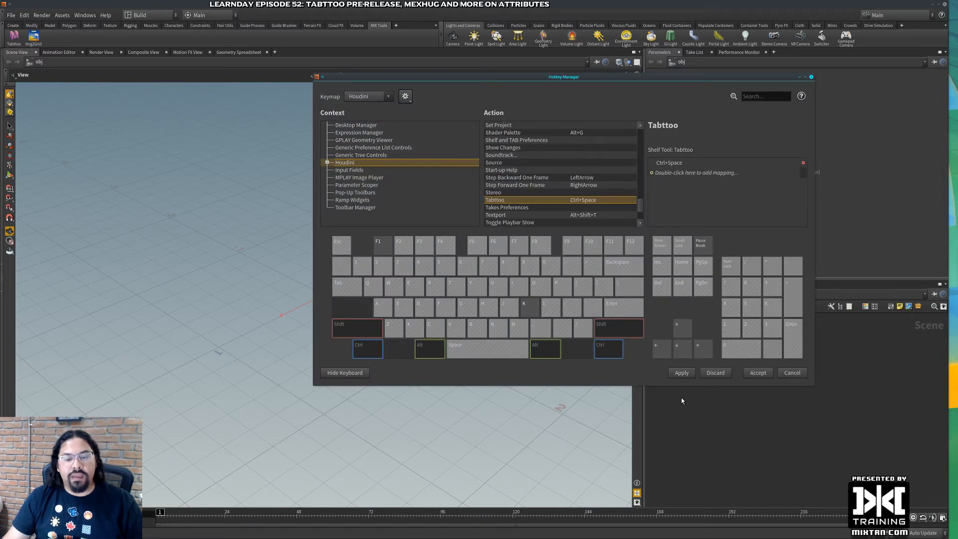
click(755, 376)
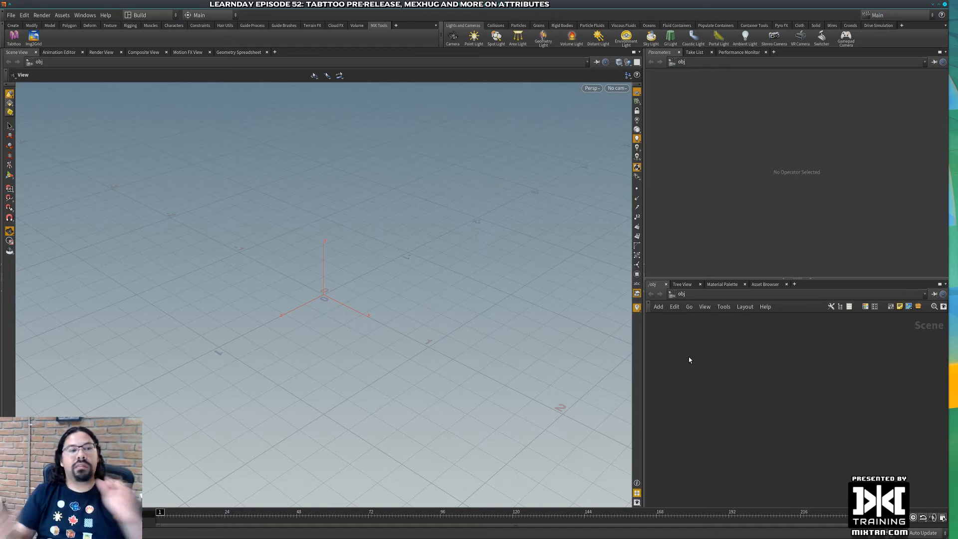
click(396, 25)
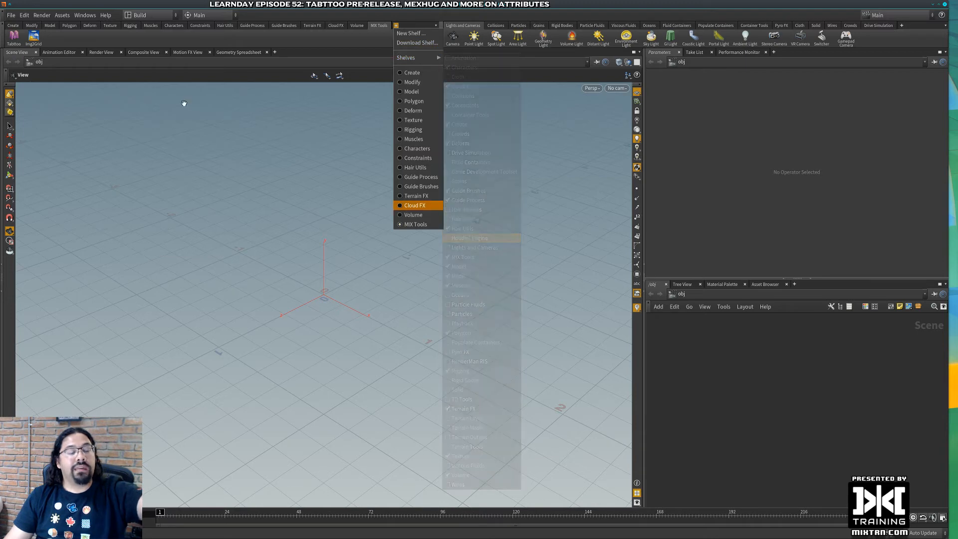
key(Escape)
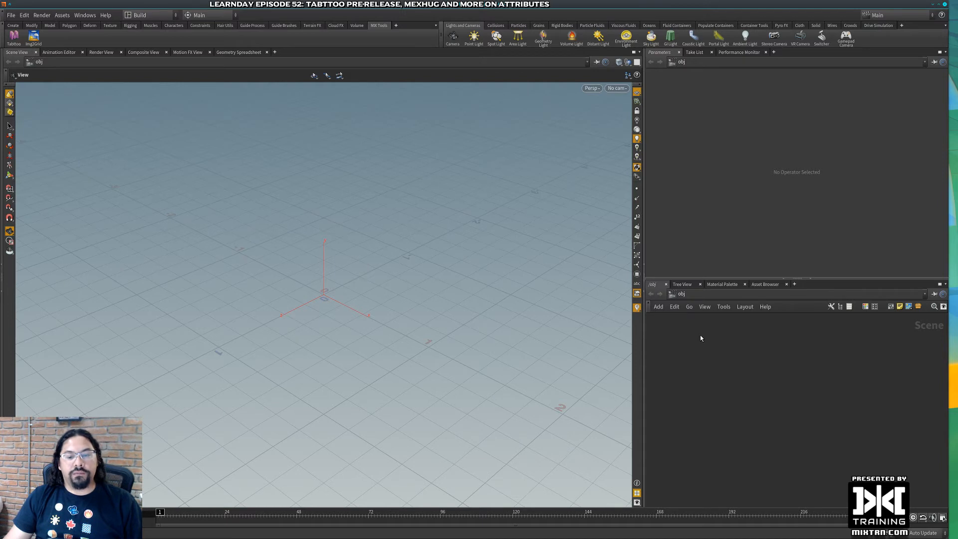
Add a Geometry node to the object network with Tabttoo, and widen the parameter and network panes
key(Tab)
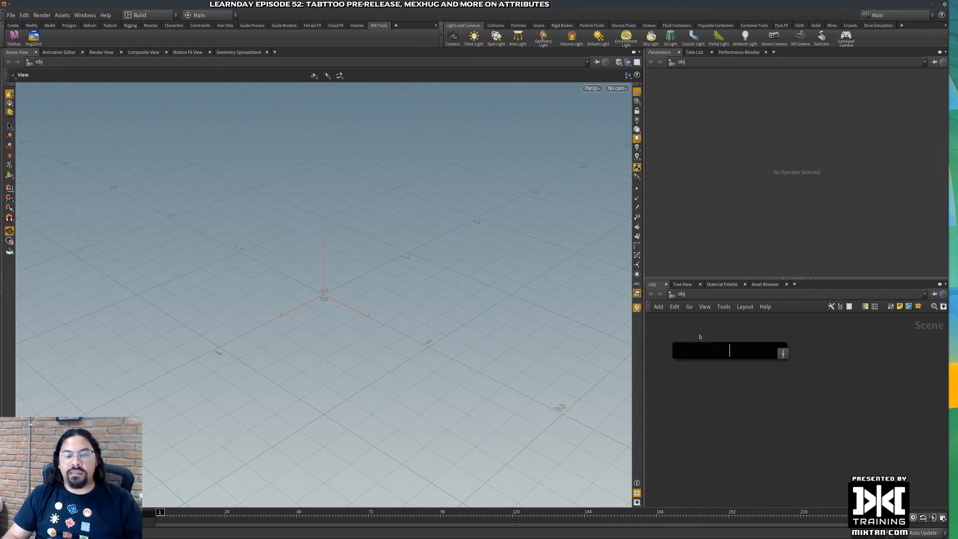
text(geo)
key(Return)
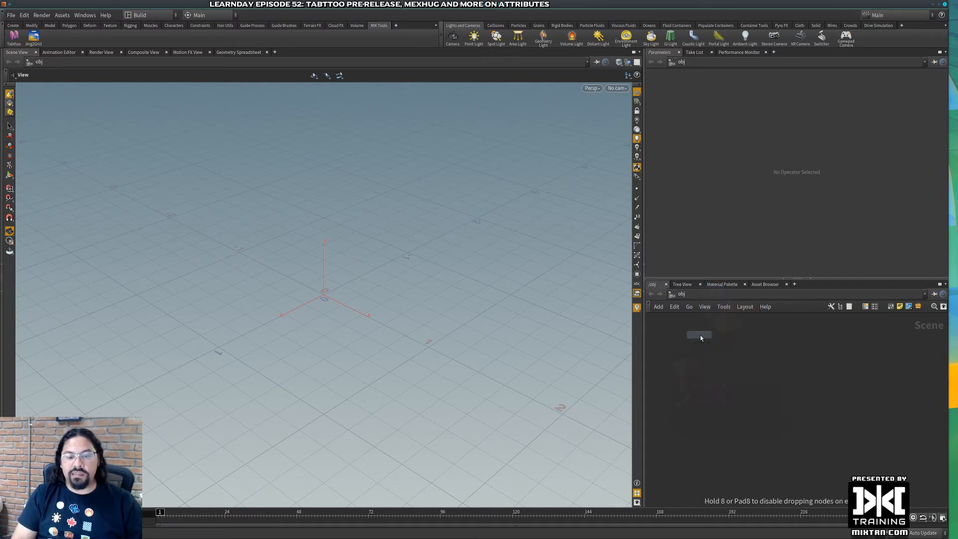
click(699, 334)
click(706, 351)
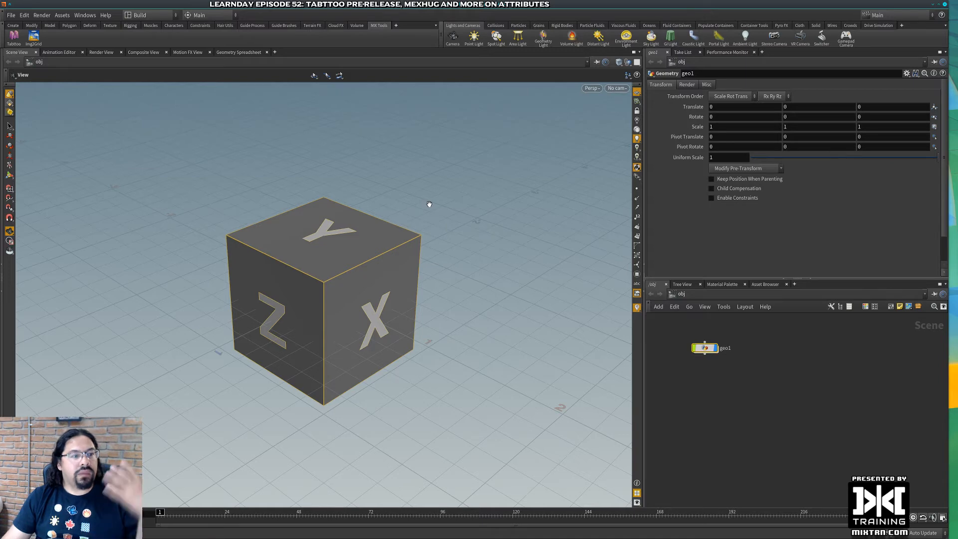
drag(645, 167, 597, 170)
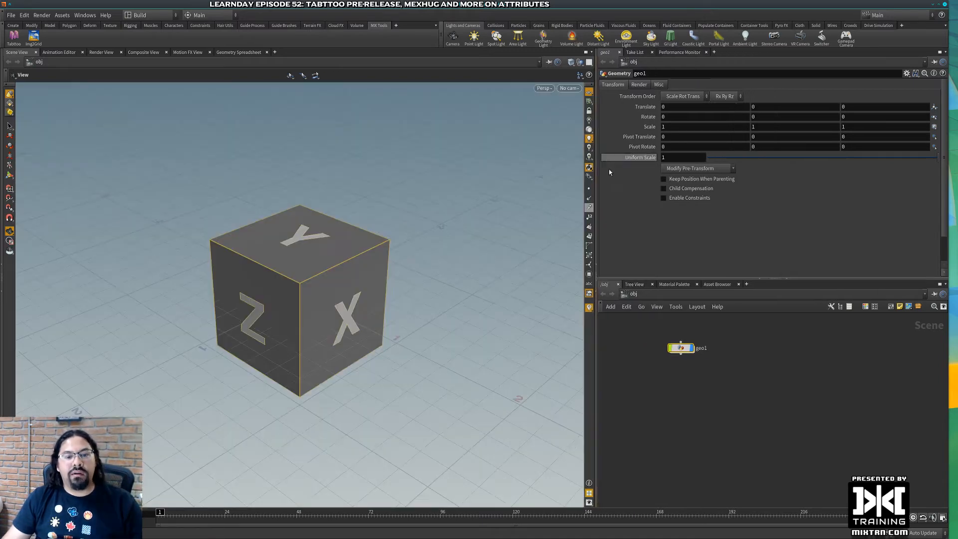
Create a torus object from the object network with Tabttoo
key(Tab)
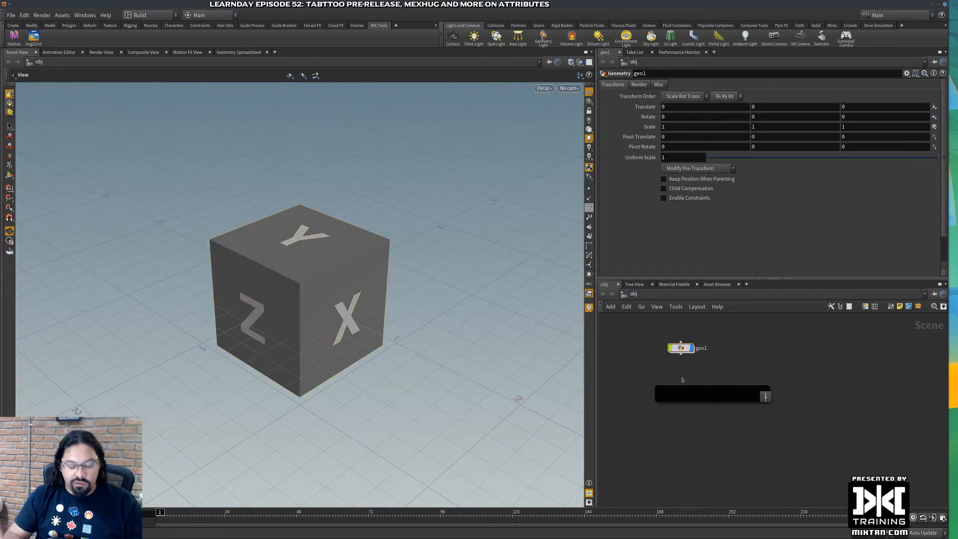
text(to)
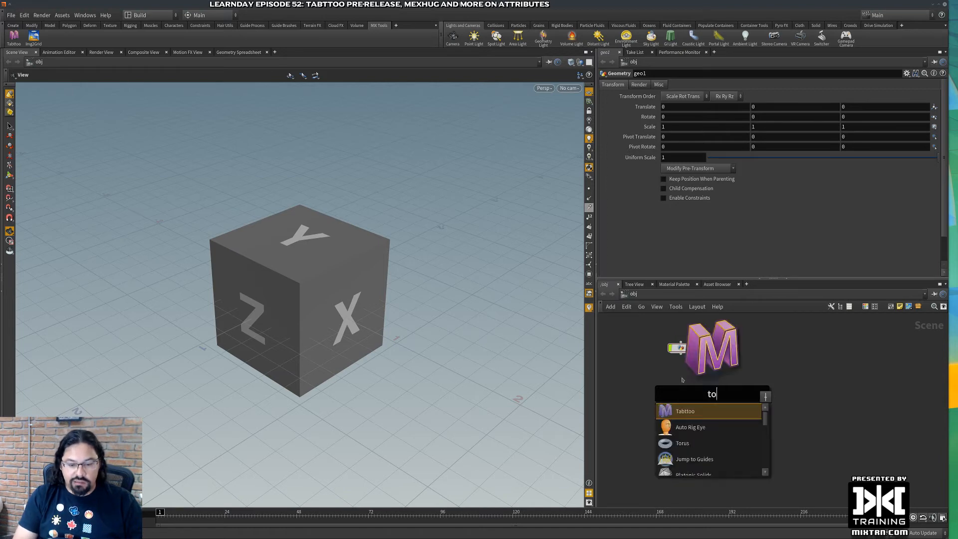
text(rus)
key(Return)
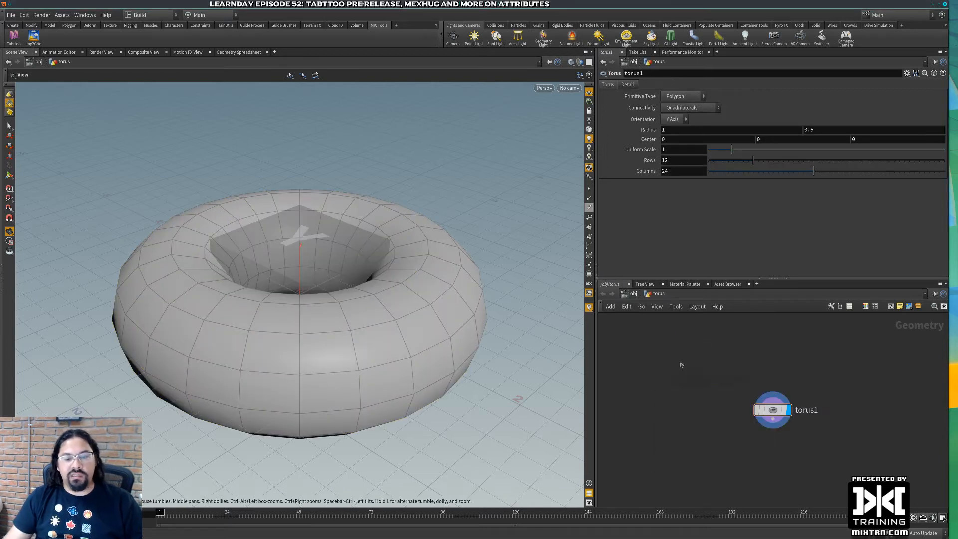
Look through the Global UI Size options in the Tabttoo settings and close them without changing the size
key(Tab)
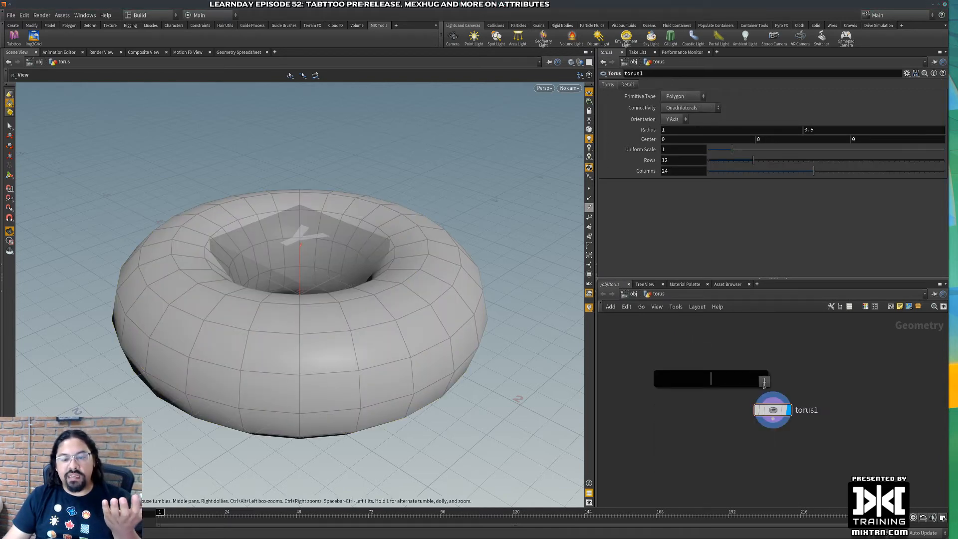
click(765, 383)
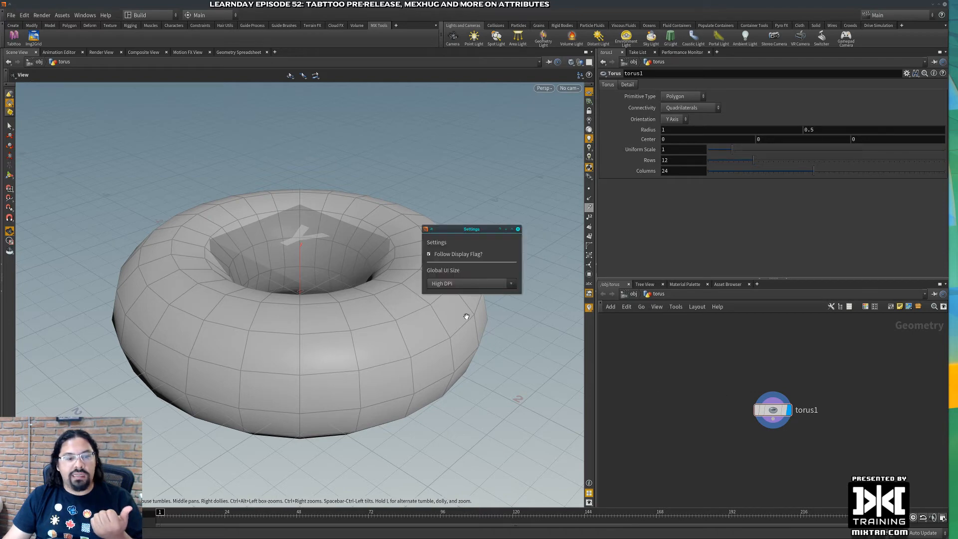
click(469, 284)
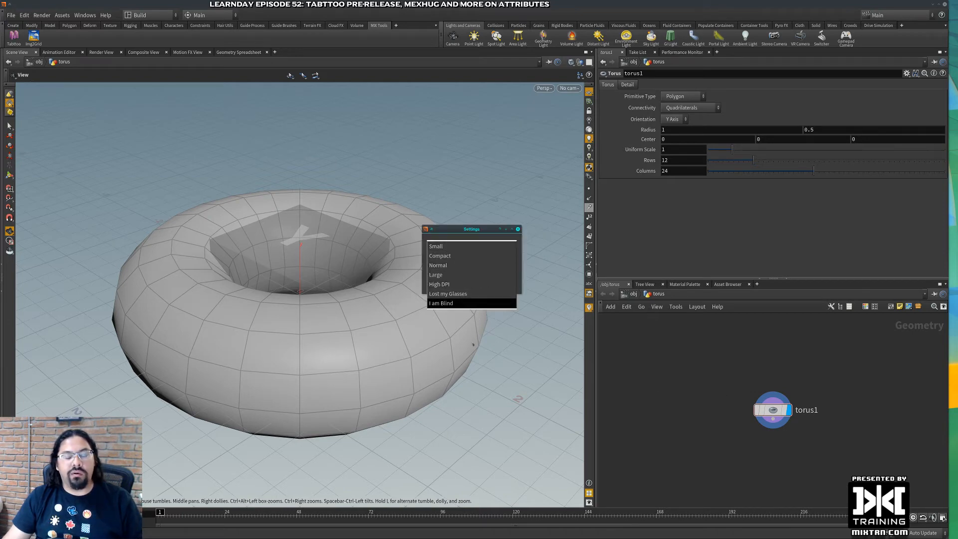
click(617, 353)
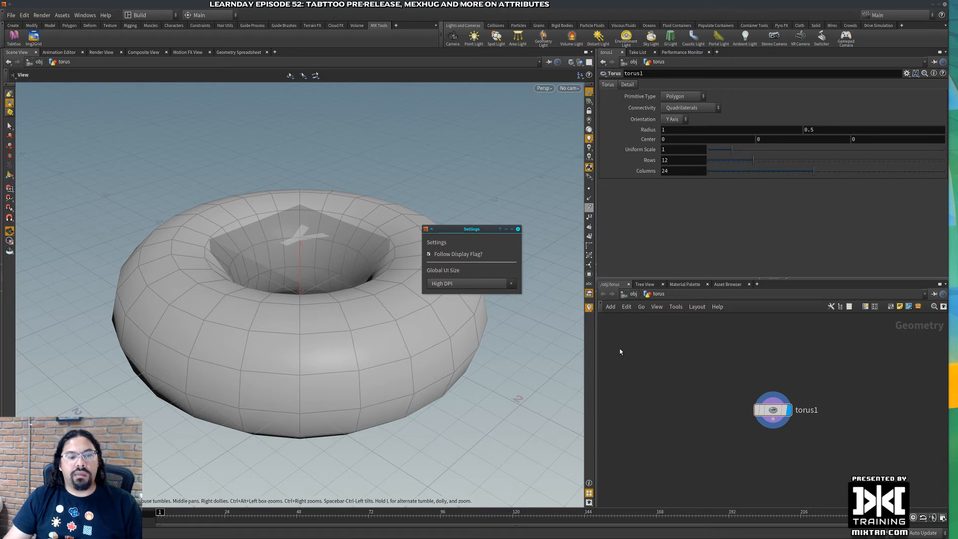
click(620, 352)
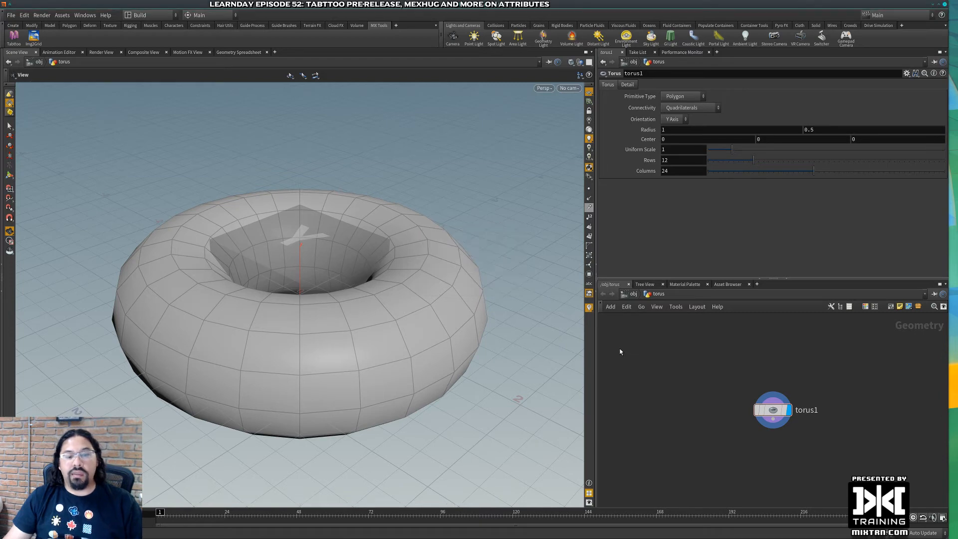
Quit Houdini and discard the changes to untitled.hip
click(945, 4)
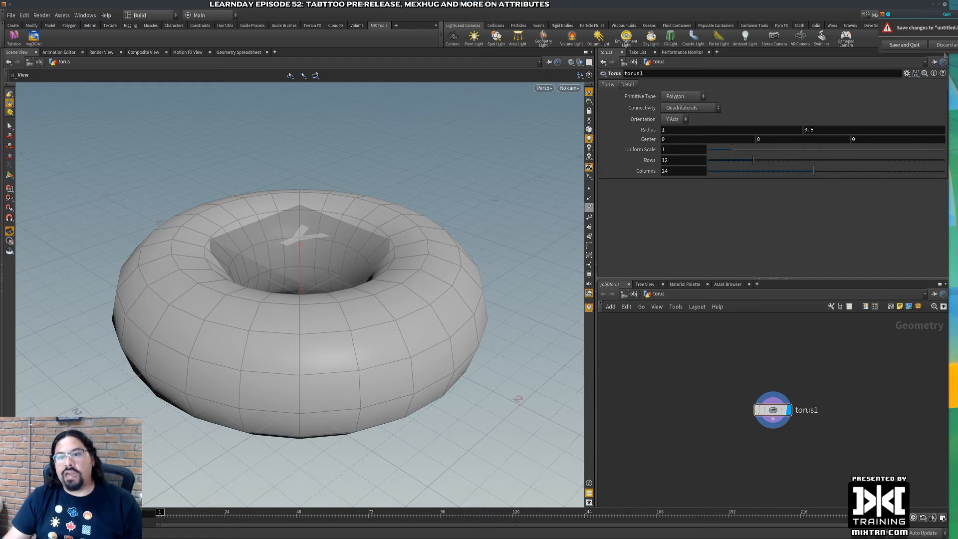
click(938, 45)
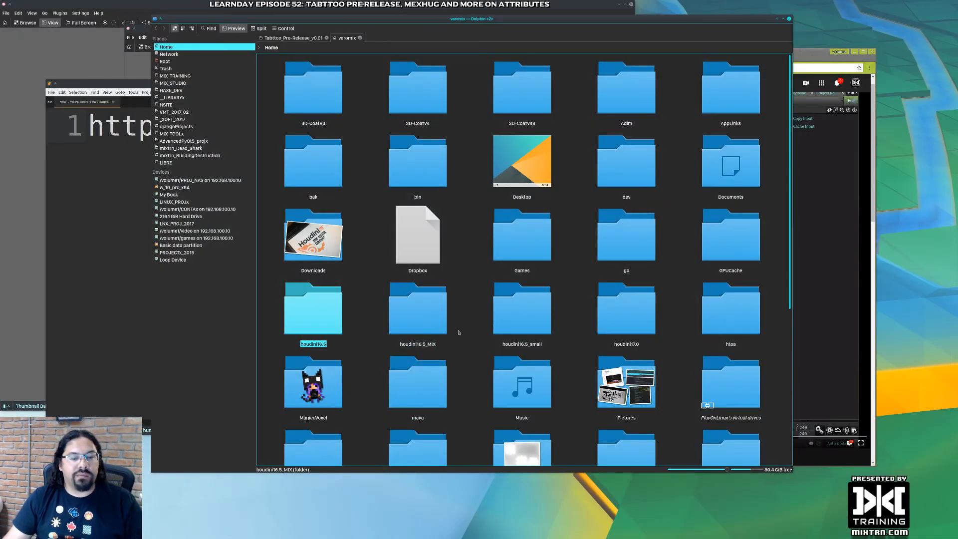
Rename the houdini16.5 folder in the home folder as houdini16.5_NEW_USER
click(433, 316)
key(F2)
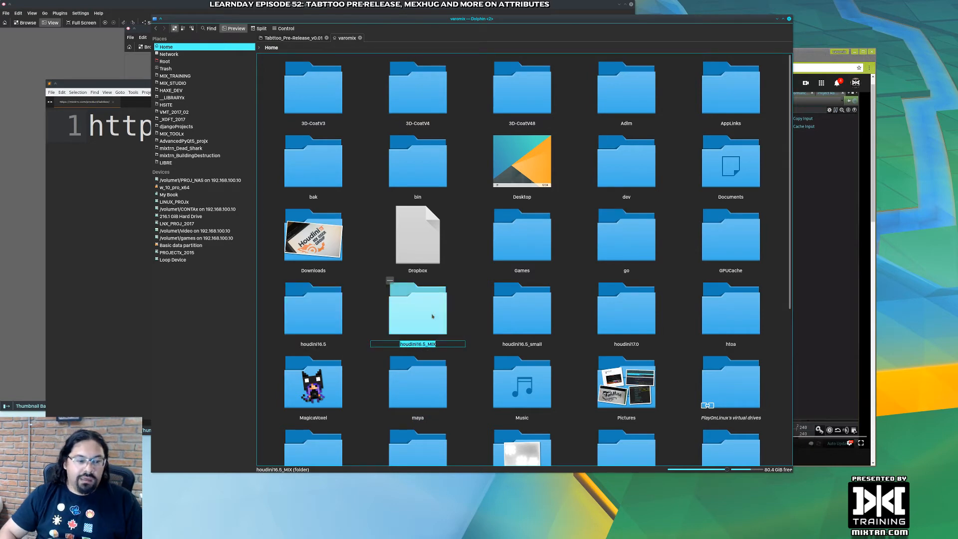
key(shift+Tab)
key(End)
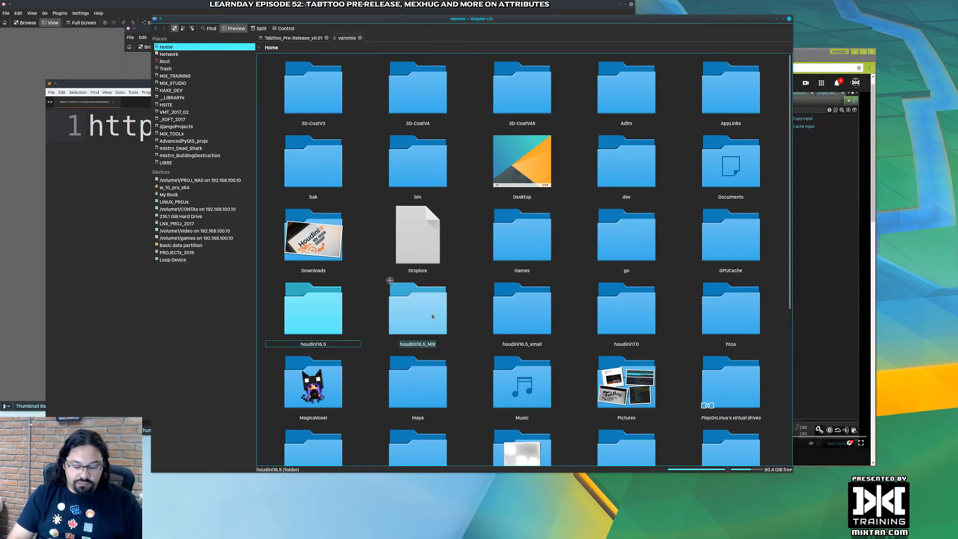
text(_NEW USER)
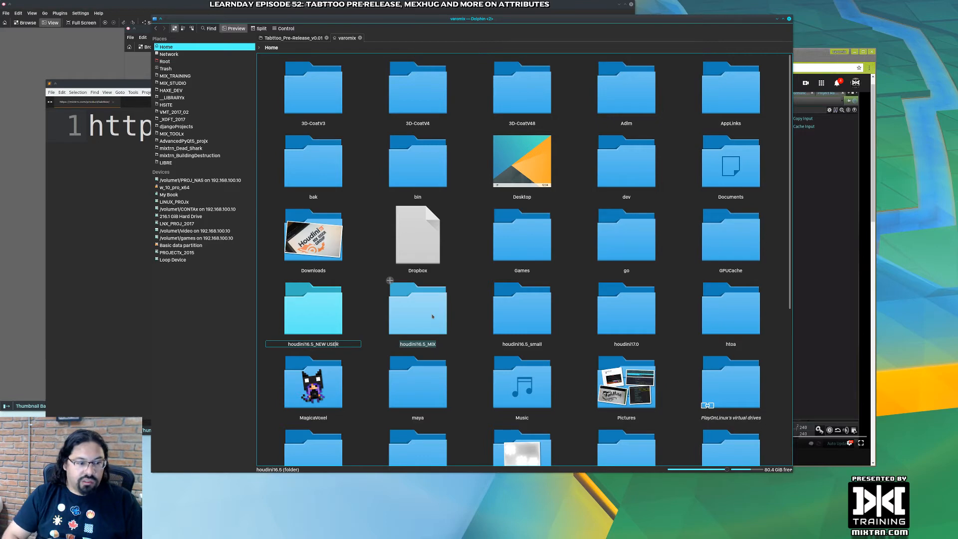
key(BackSpace)
text(_)
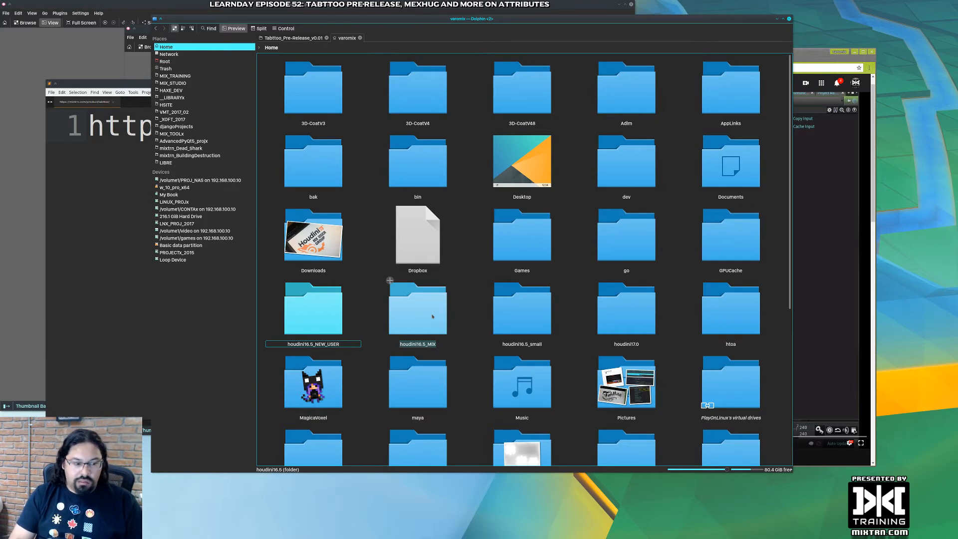
key(Return)
Rename the houdini16.5_MIX folder as houdini16.5
key(Left)
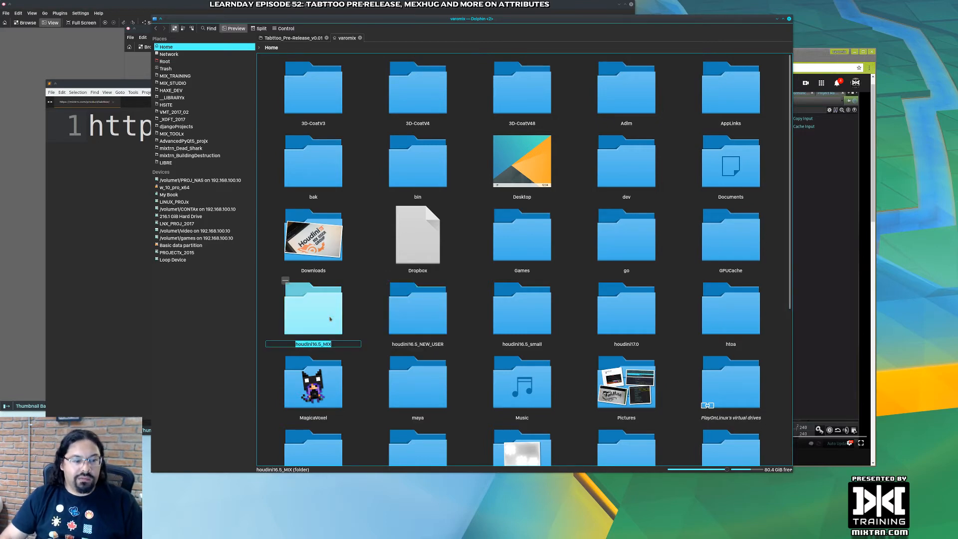
key(F2)
key(End)
key(BackSpace)
key(BackSpace)
key(BackSpace)
key(BackSpace)
key(Return)
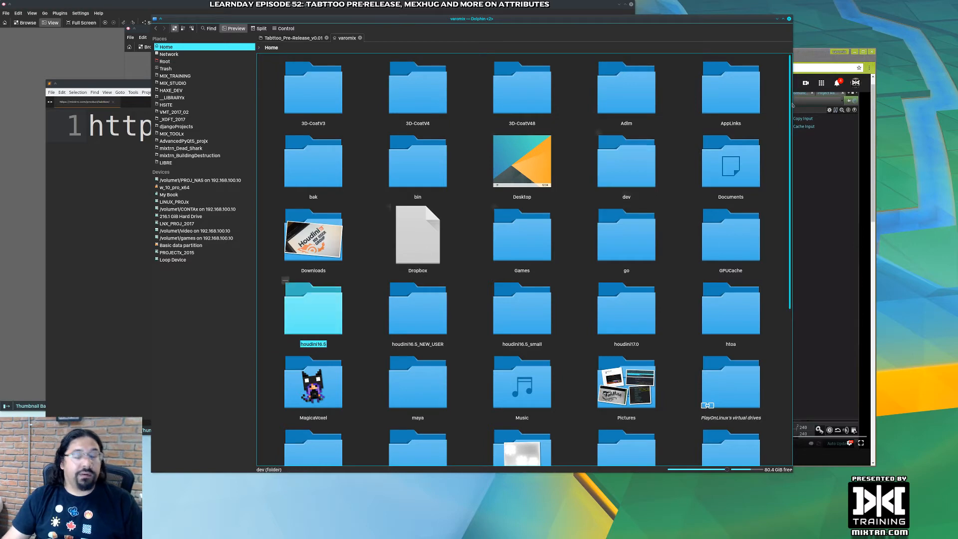
Put the file manager away and skim the TabTwo WIP 02 YouTube video through the node creation and any-context sections up to 1:03
click(777, 20)
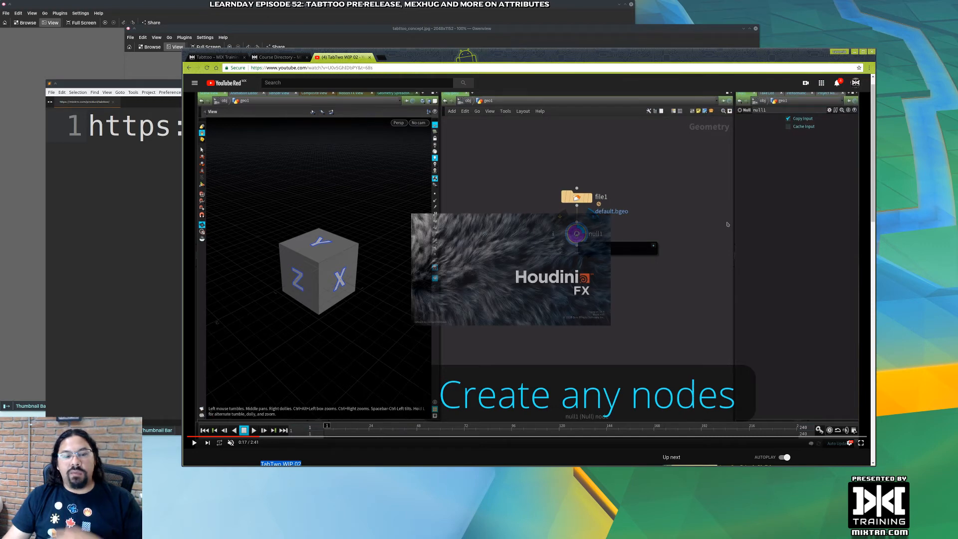
click(273, 437)
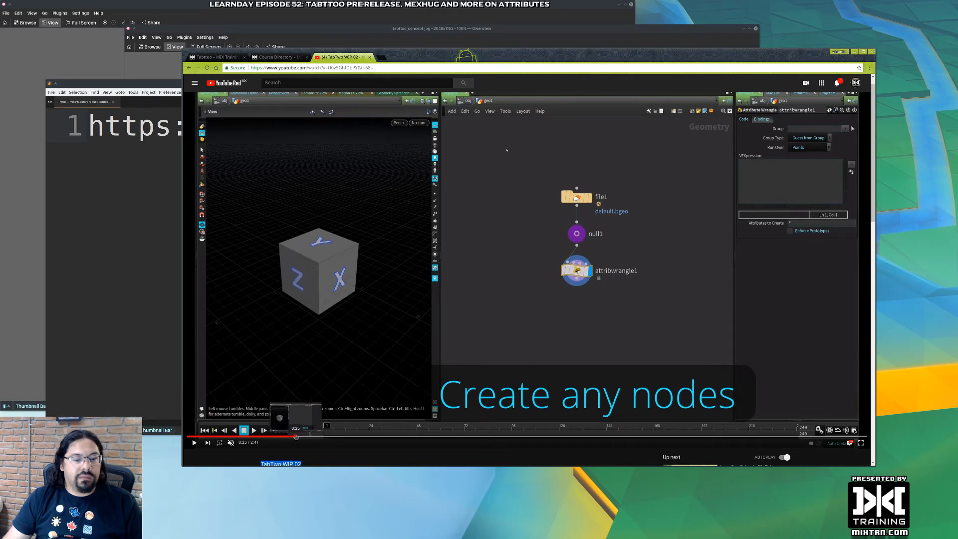
click(305, 438)
click(316, 437)
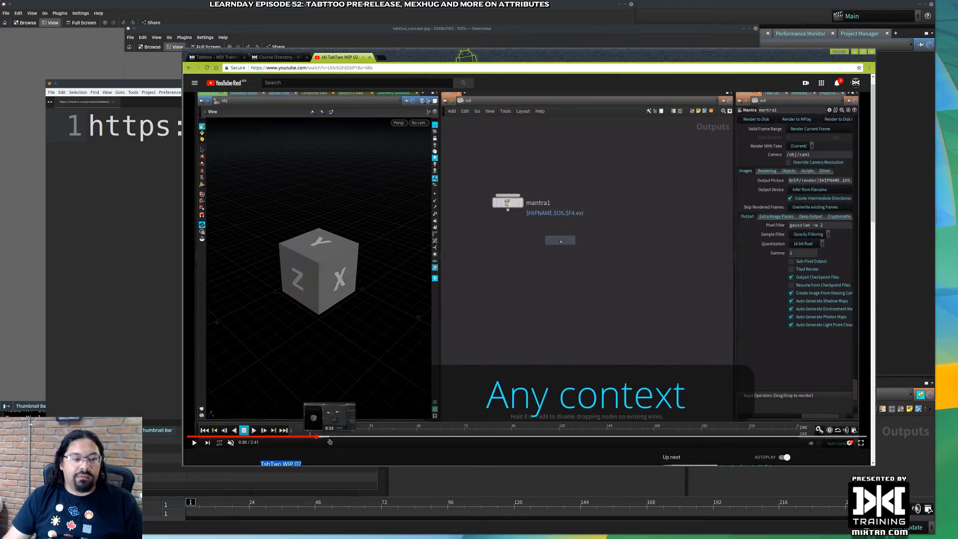
click(329, 437)
click(346, 438)
click(357, 438)
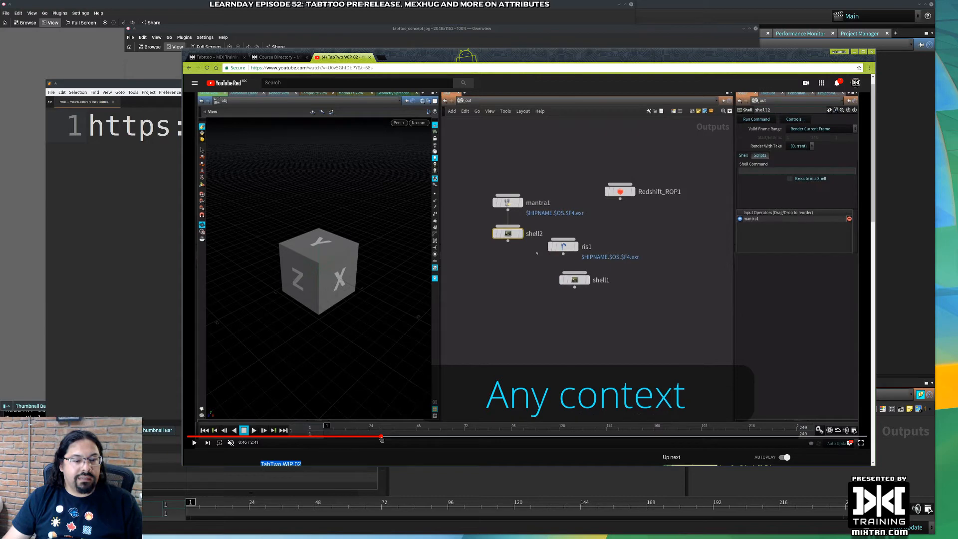
click(396, 438)
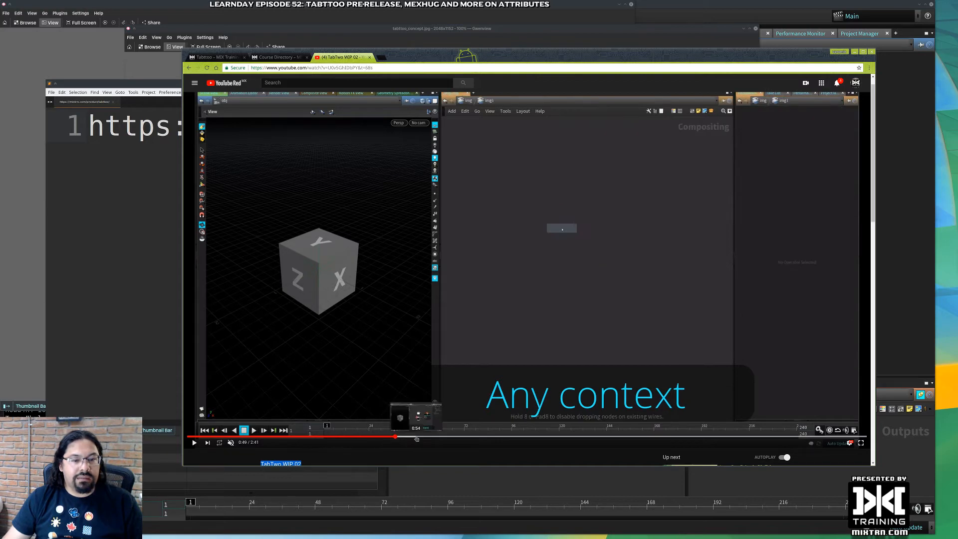
click(416, 438)
click(453, 438)
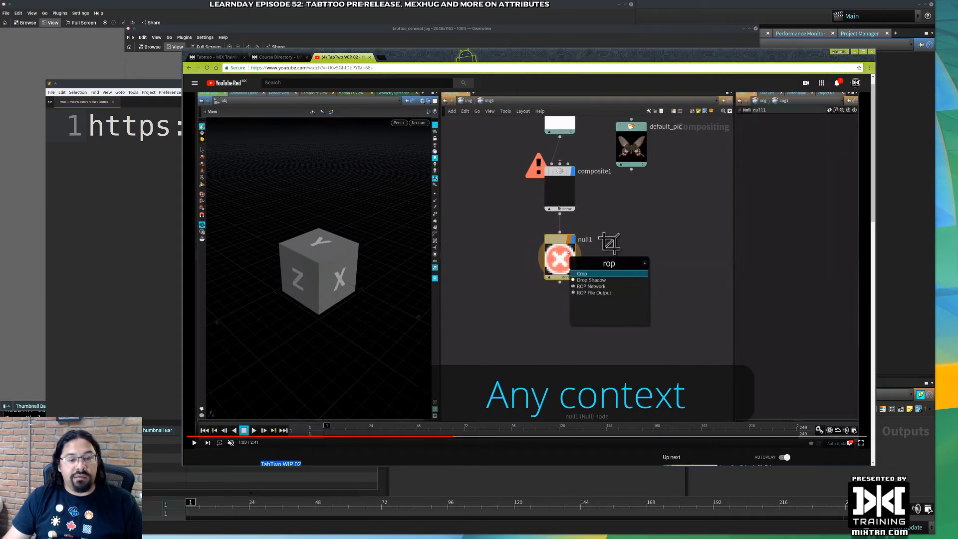
Switch to Houdini and add a DOP Network node in the obj network
click(795, 4)
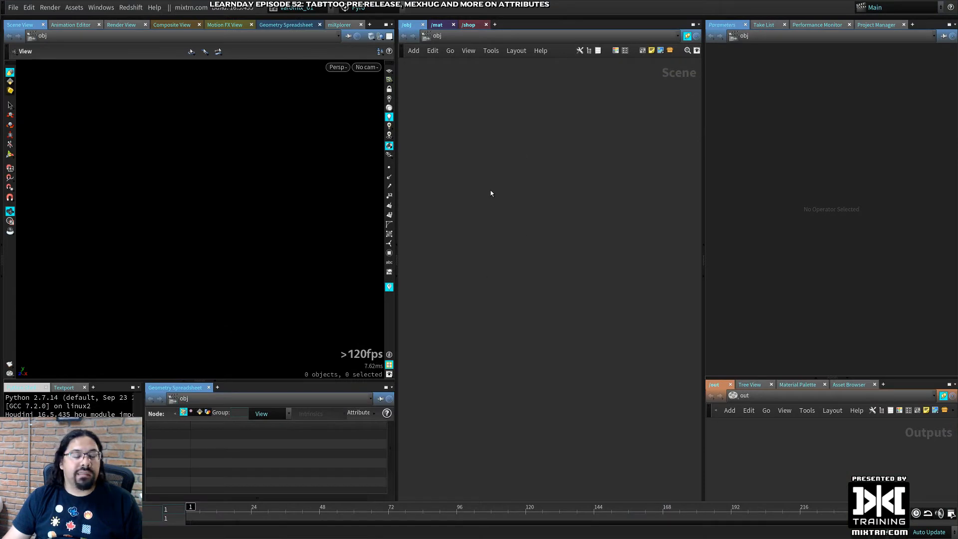
key(Tab)
text(dop)
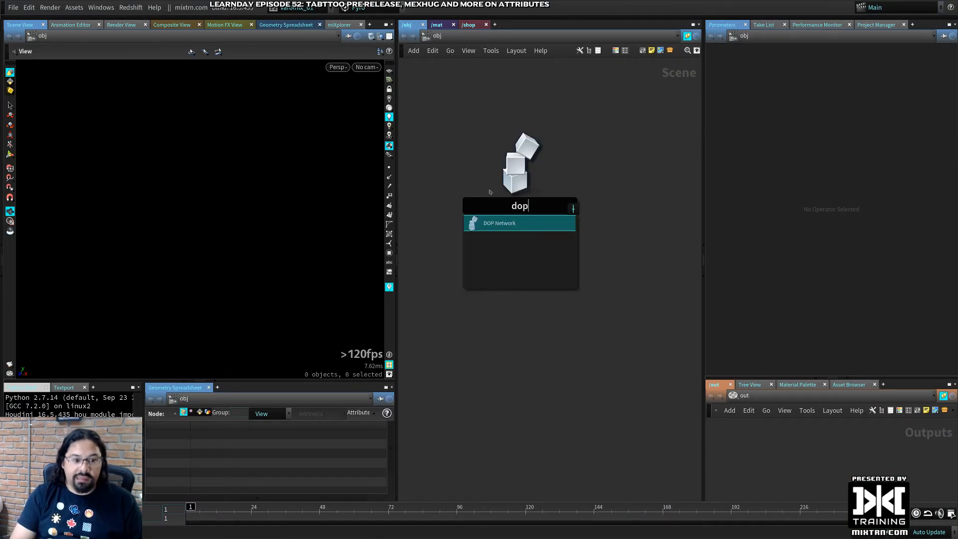
key(Return)
click(490, 191)
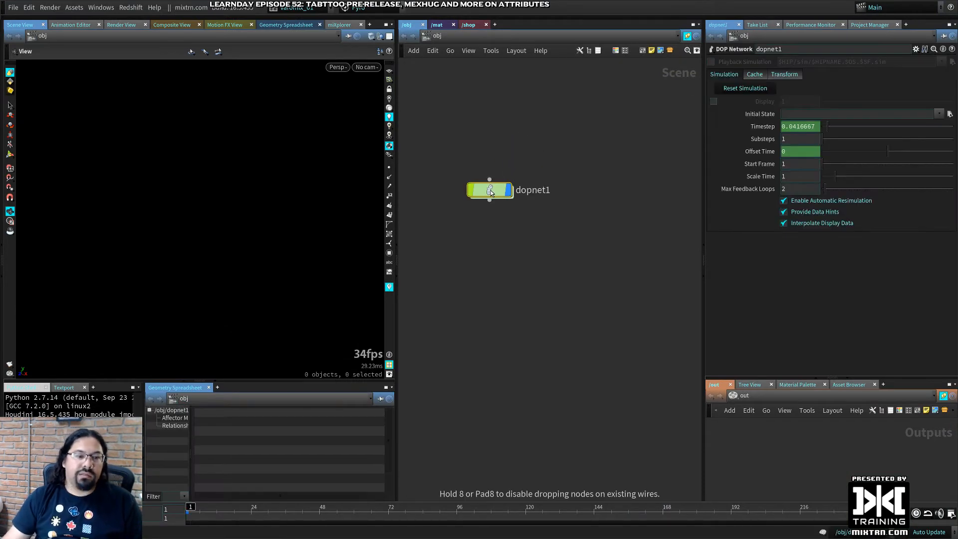
Inside the DOP network, add a Pyro Solver above the output node, wired into it, and lay out the nodes
double_click(491, 192)
key(Tab)
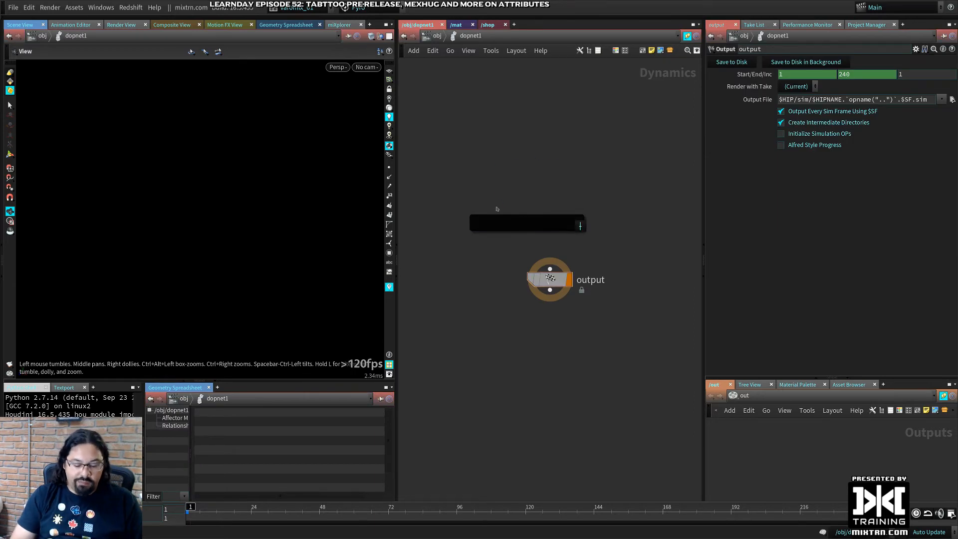
text(pyro)
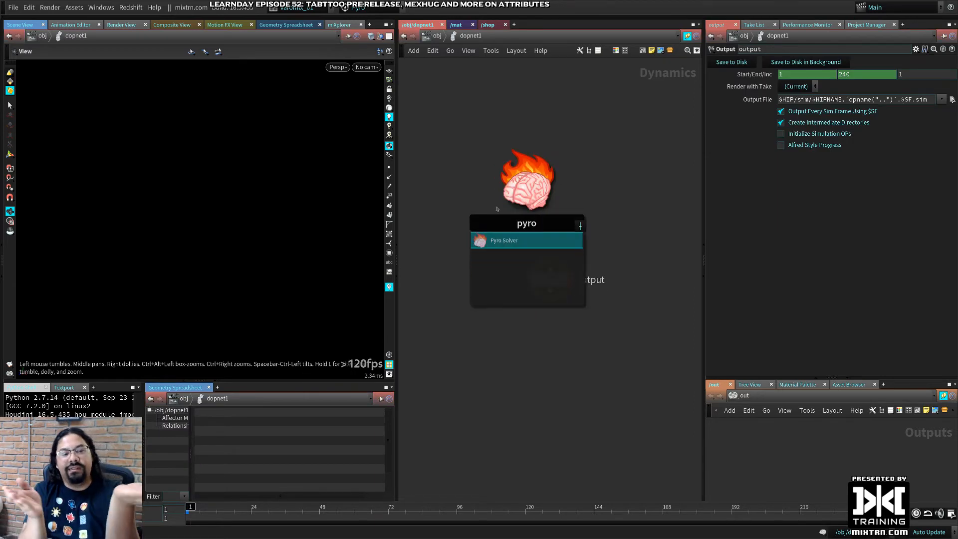
key(Return)
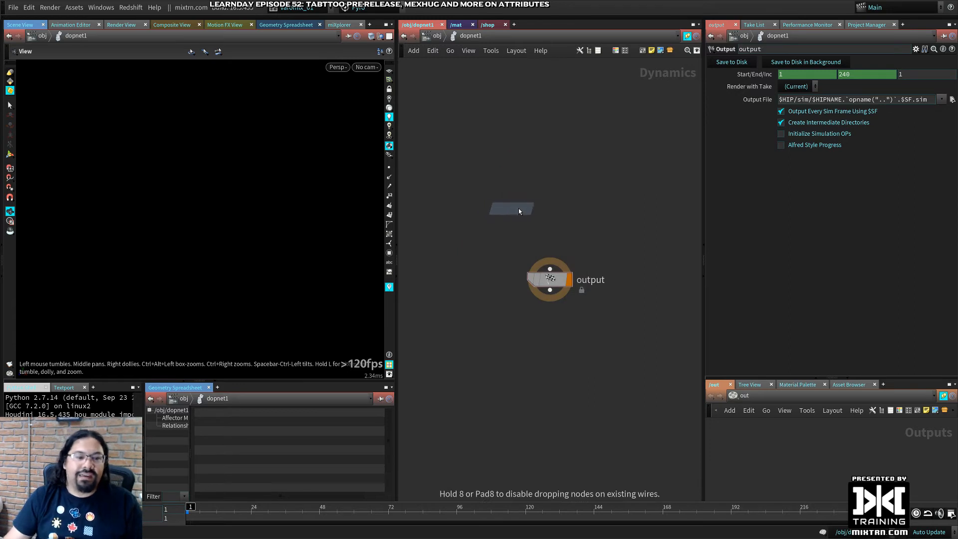
click(522, 207)
mouse_move(522, 207)
mouse_down()
mouse_move(564, 205)
mouse_move(540, 280)
mouse_up()
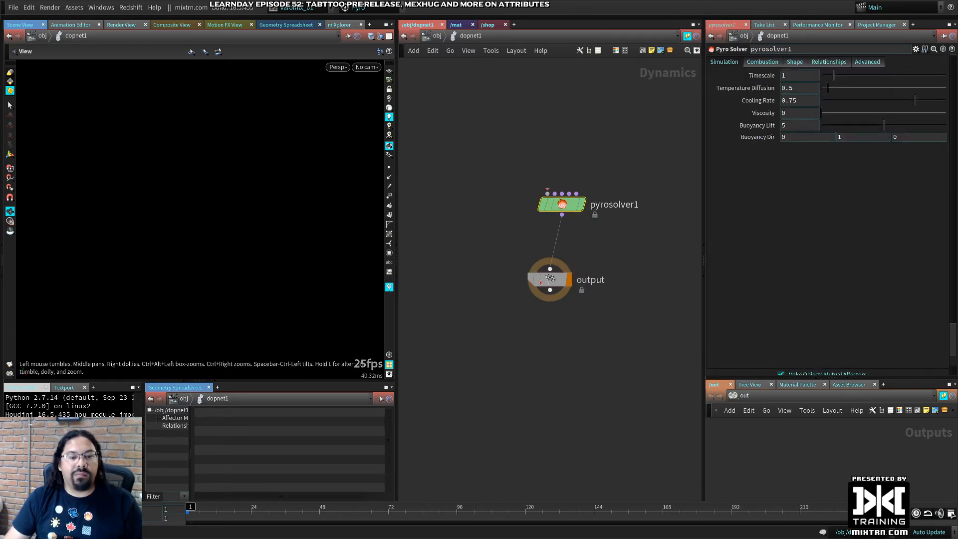
key(l)
Add a Smoke Object above the Pyro Solver and wire it into the solver's first input
key(Tab)
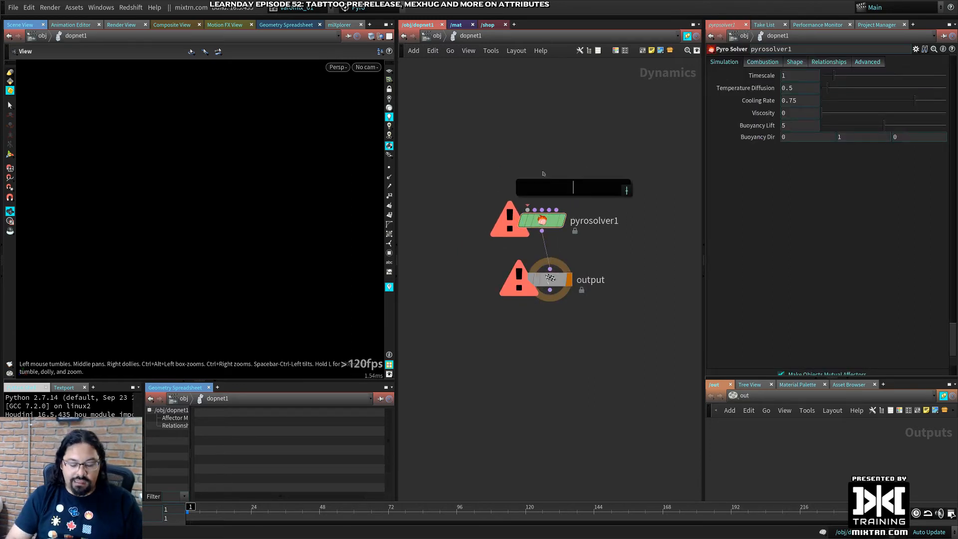
text(smoke)
key(Return)
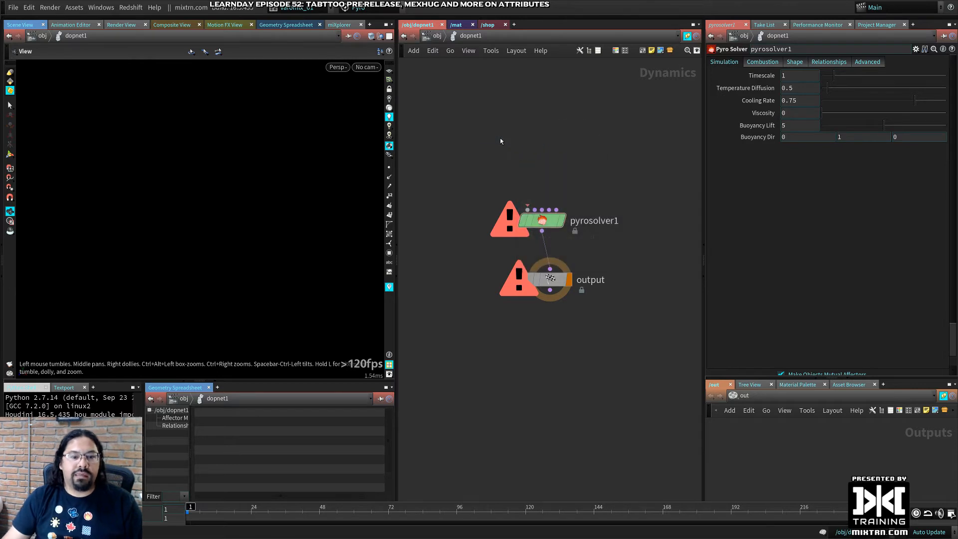
click(500, 138)
drag(500, 148, 535, 210)
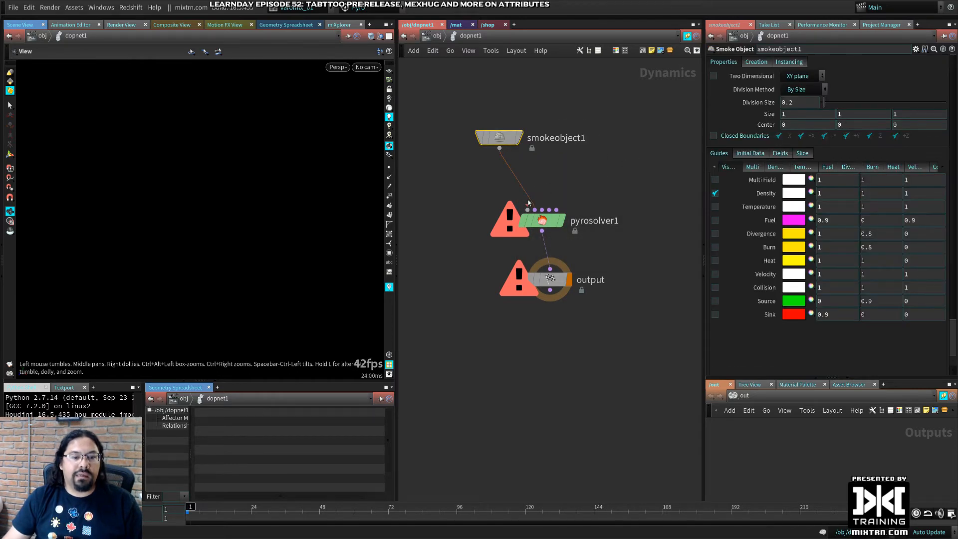
Add a Source Volume node beside the Smoke Object and connect it to the Pyro Solver's Sourcing (post-solve) input
middle_drag(605, 165, 559, 189)
key(Tab)
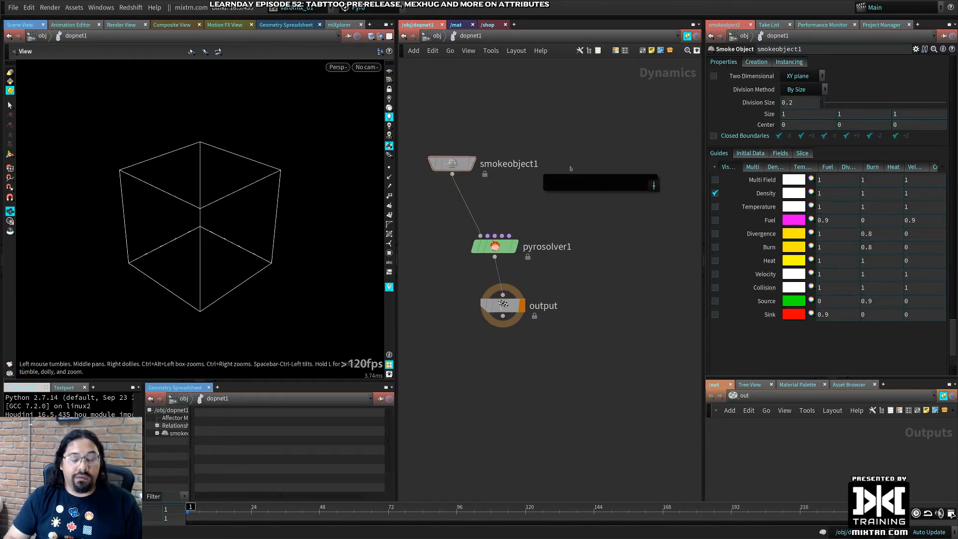
text(source)
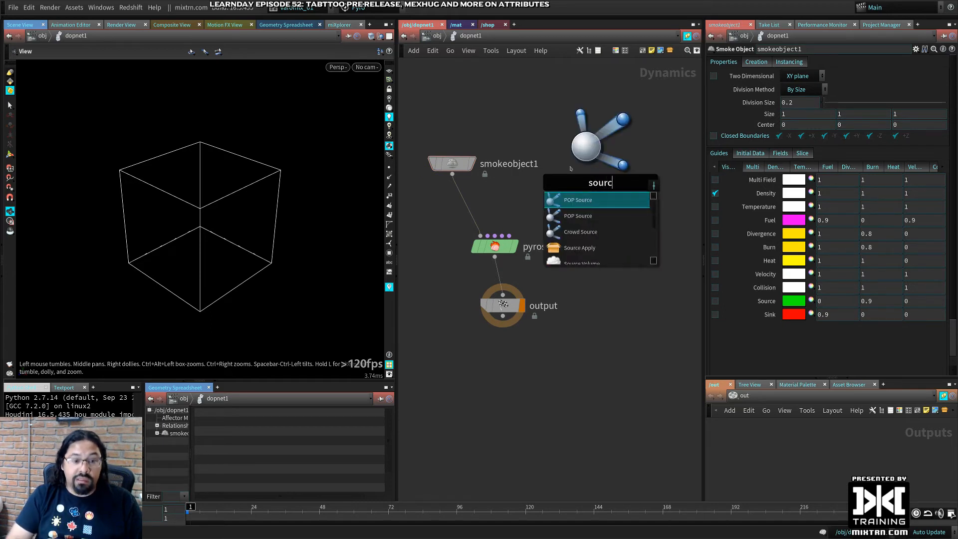
key(Down)
key(Down)
key(Down)
key(Down)
key(Return)
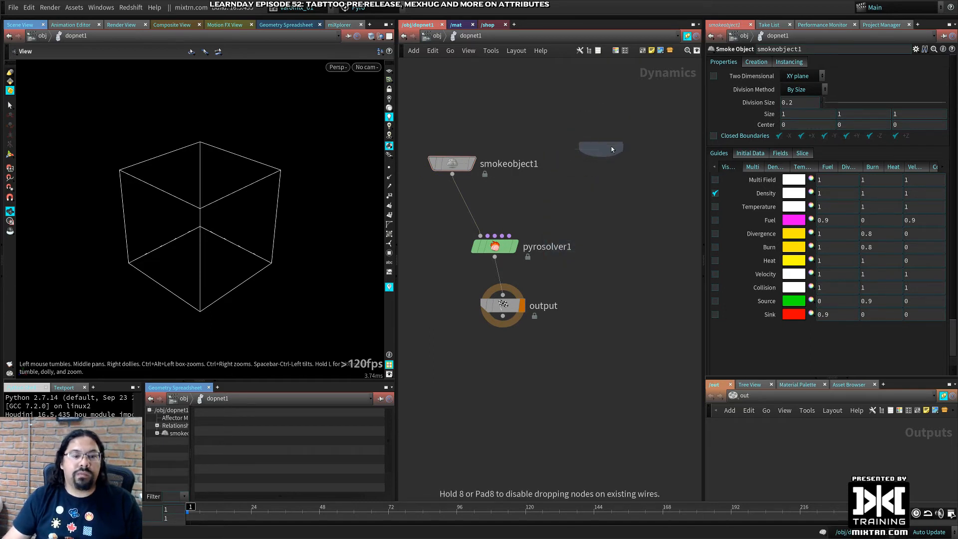
click(631, 140)
drag(631, 150, 577, 182)
click(510, 236)
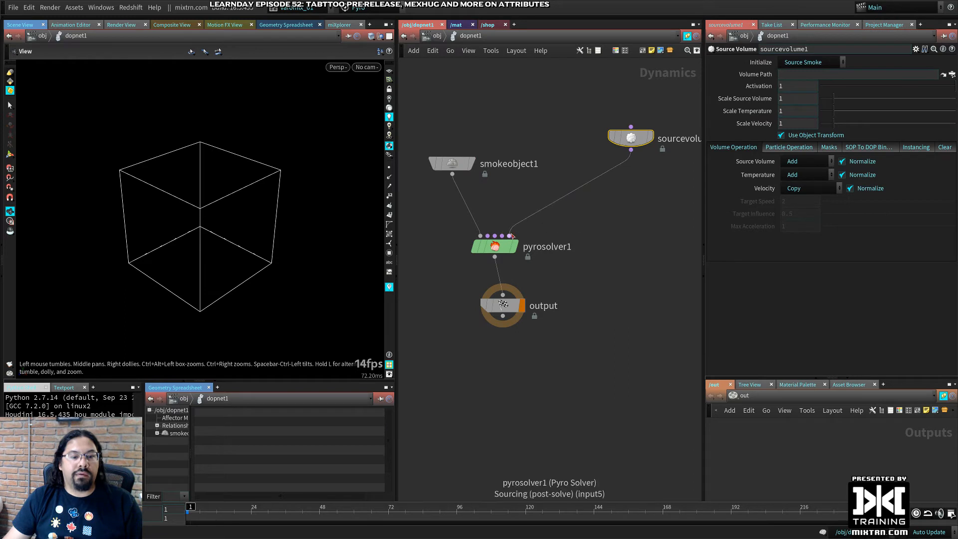
drag(630, 145, 627, 129)
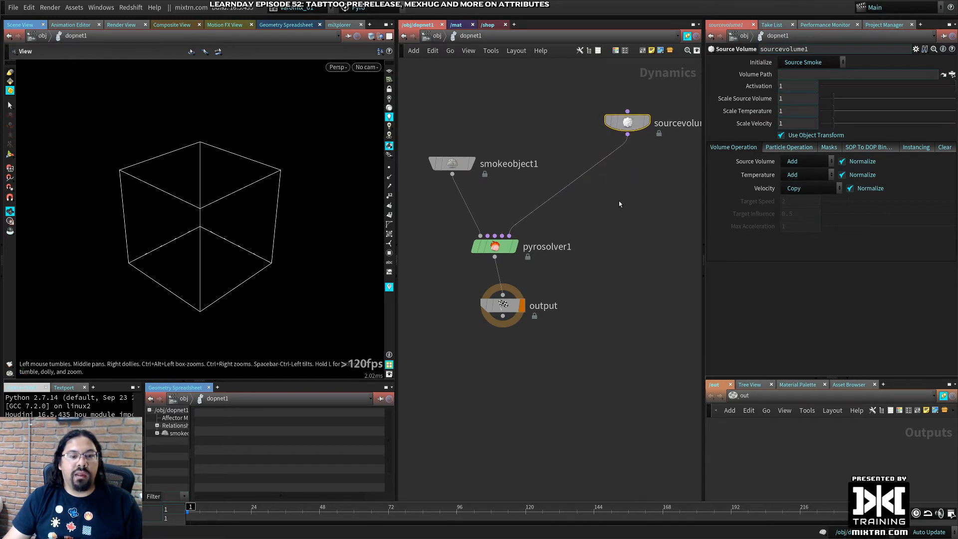
Insert a Gravity Force node between the Pyro Solver and the output node
middle_drag(619, 201, 601, 224)
click(483, 271)
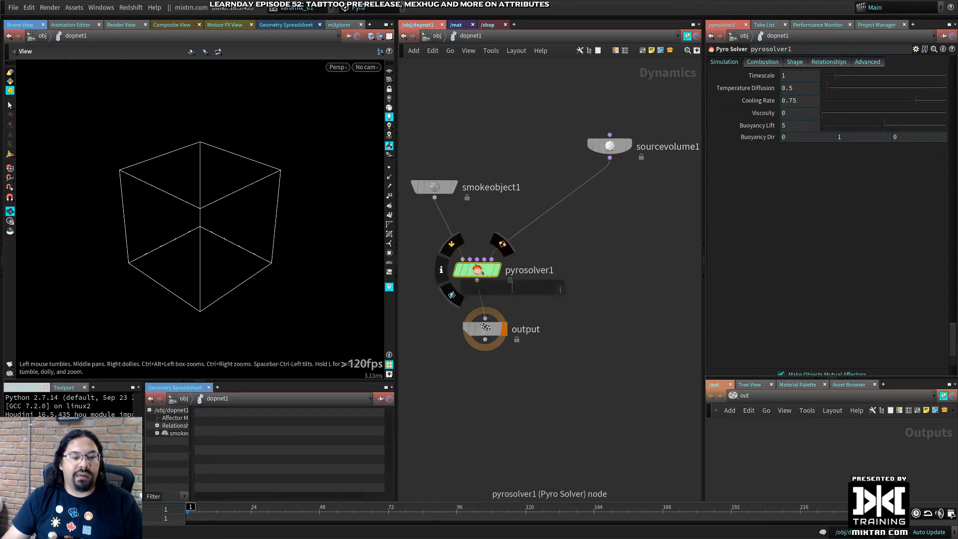
key(Tab)
text(gra)
key(Down)
key(Down)
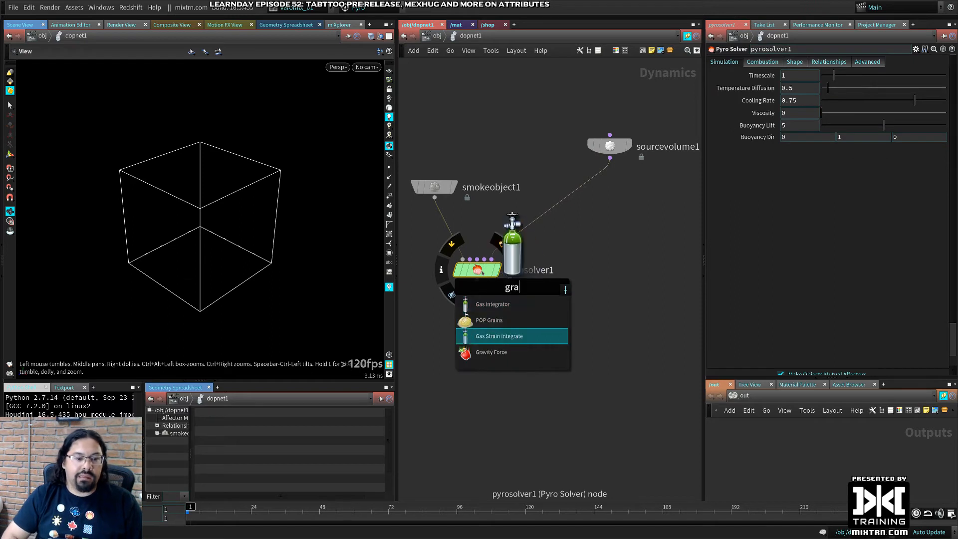
key(Down)
key(Return)
Make the output node the displayed node below gravity1 and wire its output back into gravity1
drag(482, 336, 479, 368)
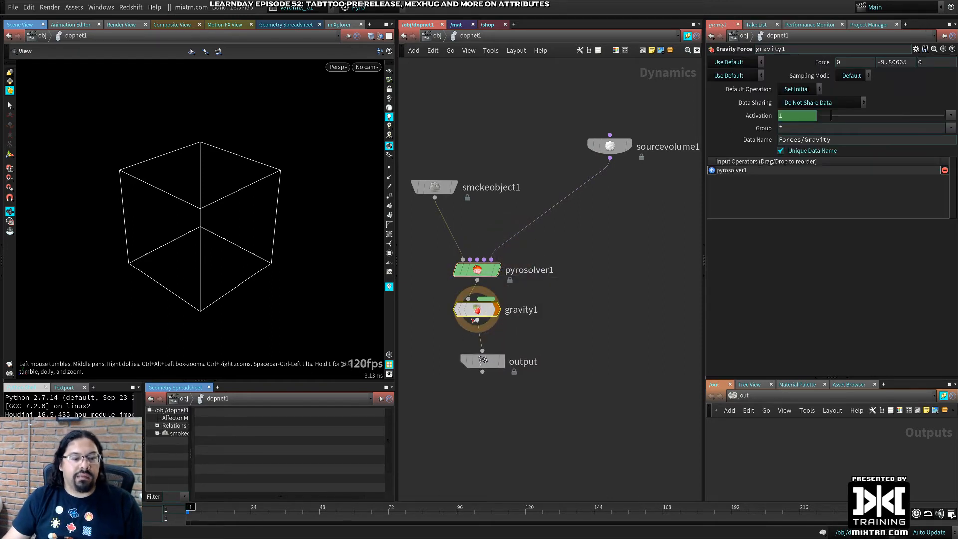
click(502, 362)
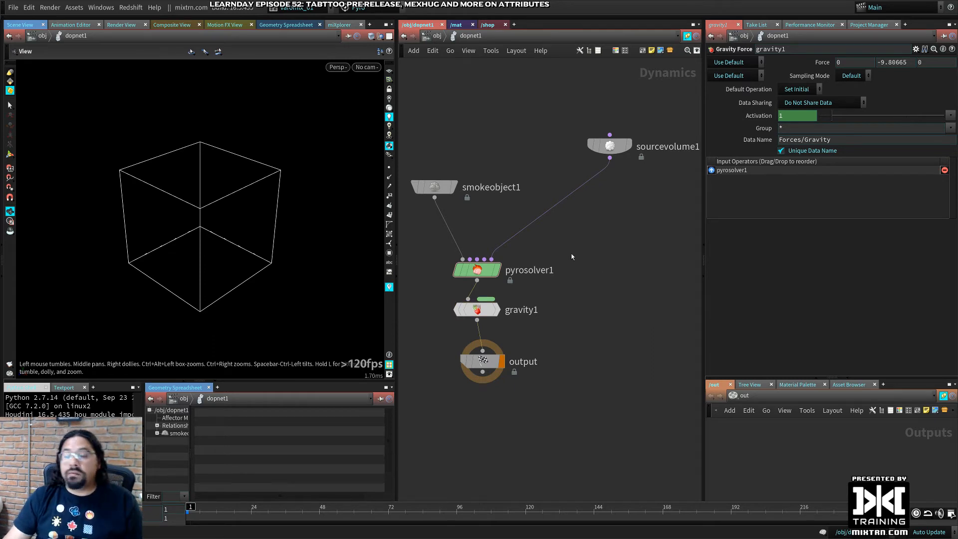
click(483, 372)
click(487, 332)
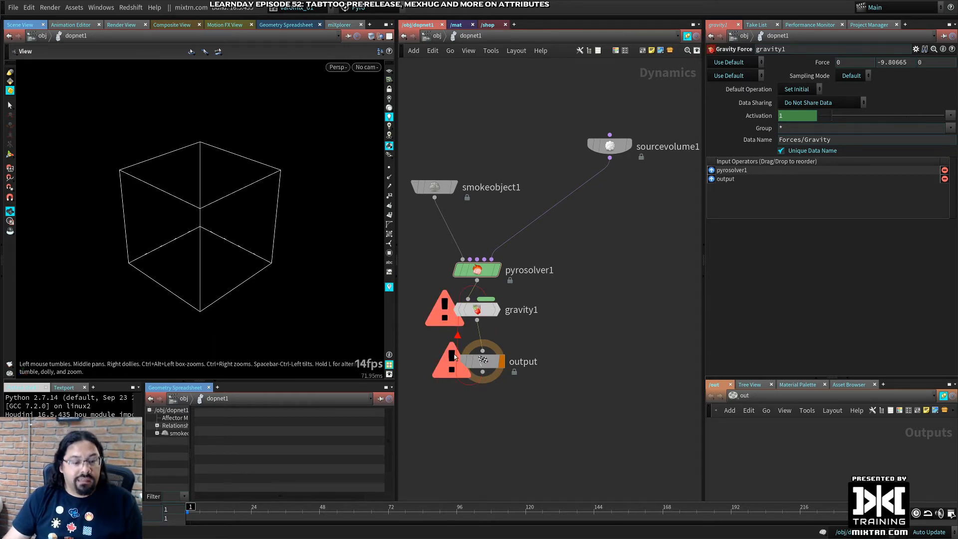
Leave the DOP network and add a Material Shader Builder in the shop network
click(437, 35)
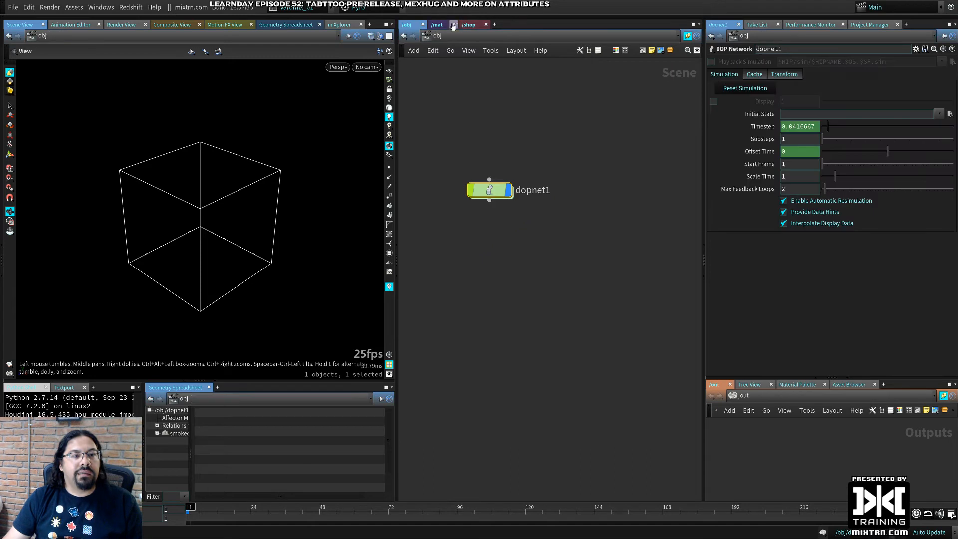
click(468, 25)
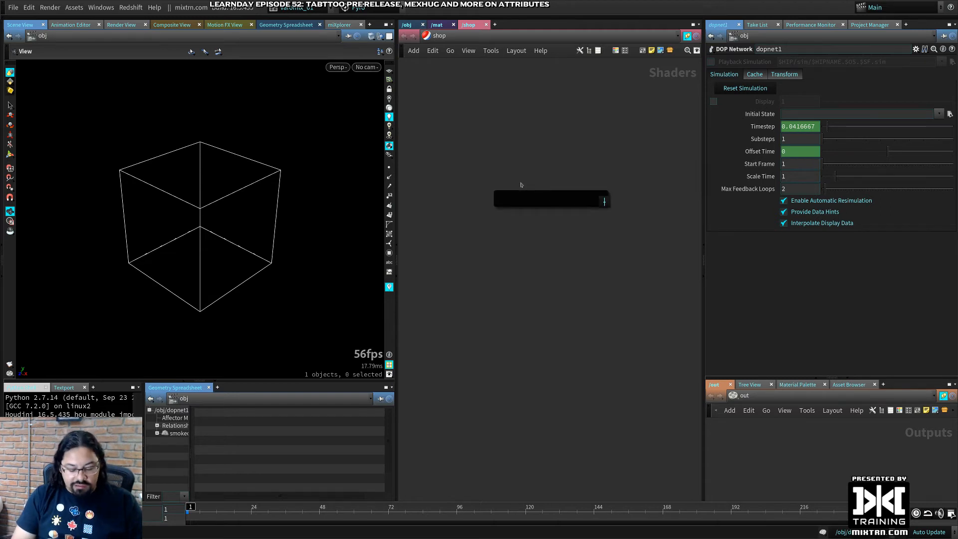
text(buil)
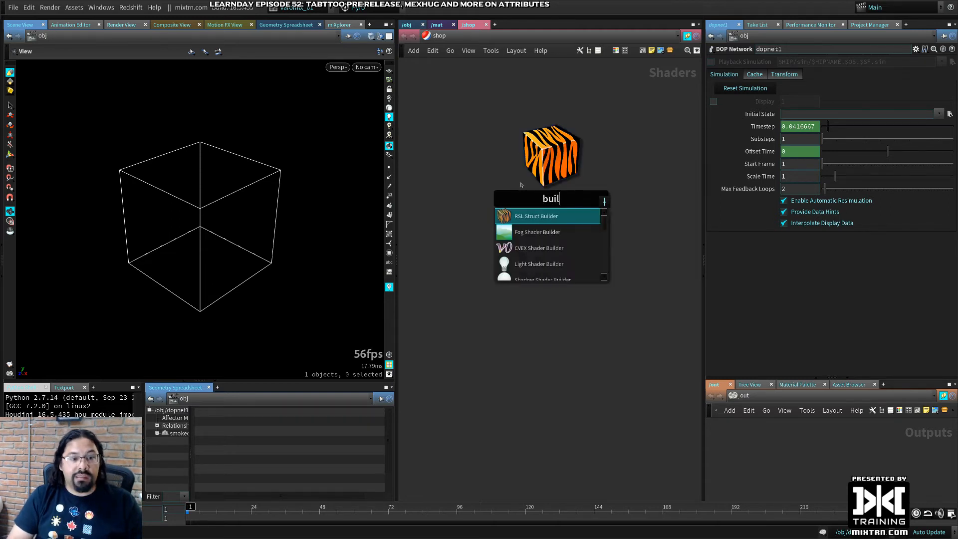
key(Down)
key(Down)
key(Down)
key(Down)
key(Down)
key(Down)
key(Down)
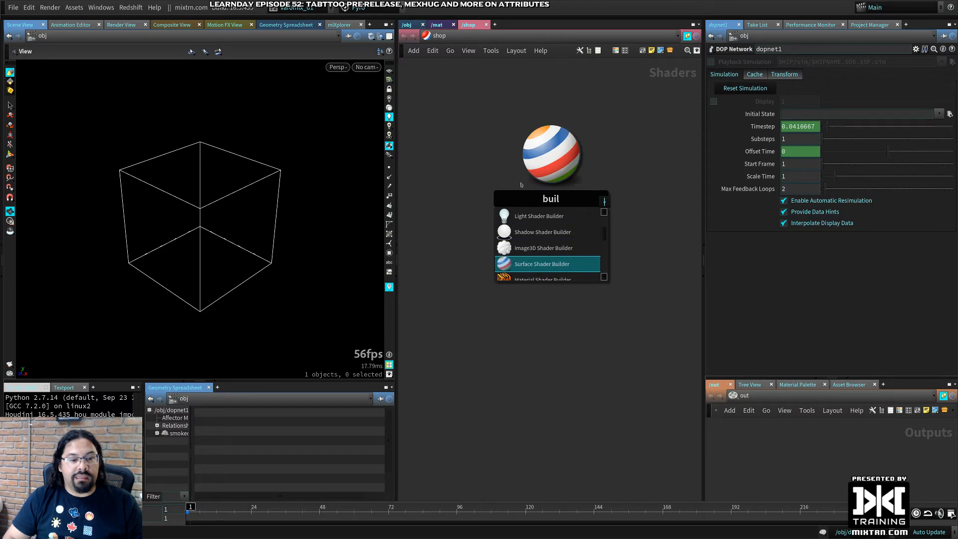
key(Return)
click(534, 187)
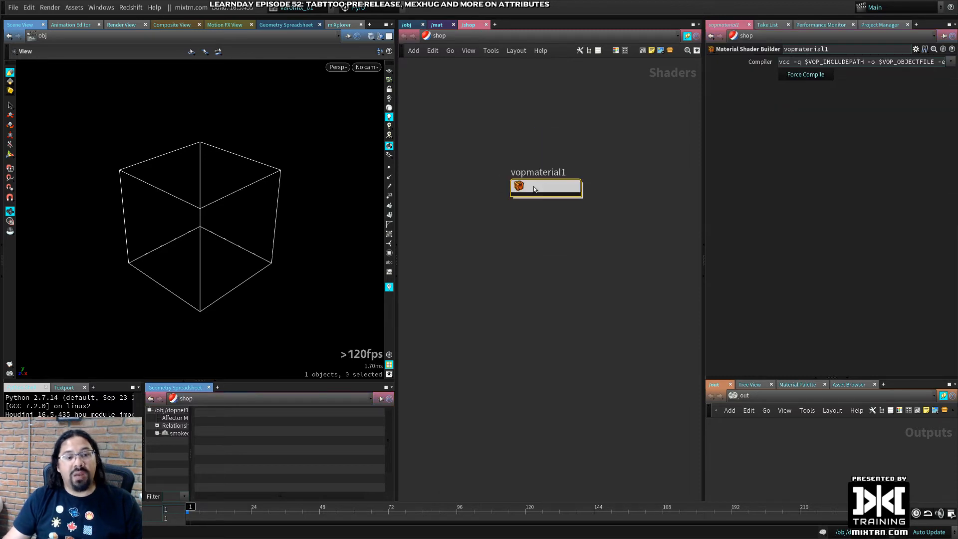
Inside the material builder network, add a Principled Shader between the surface globals and the output nodes
double_click(534, 187)
key(Tab)
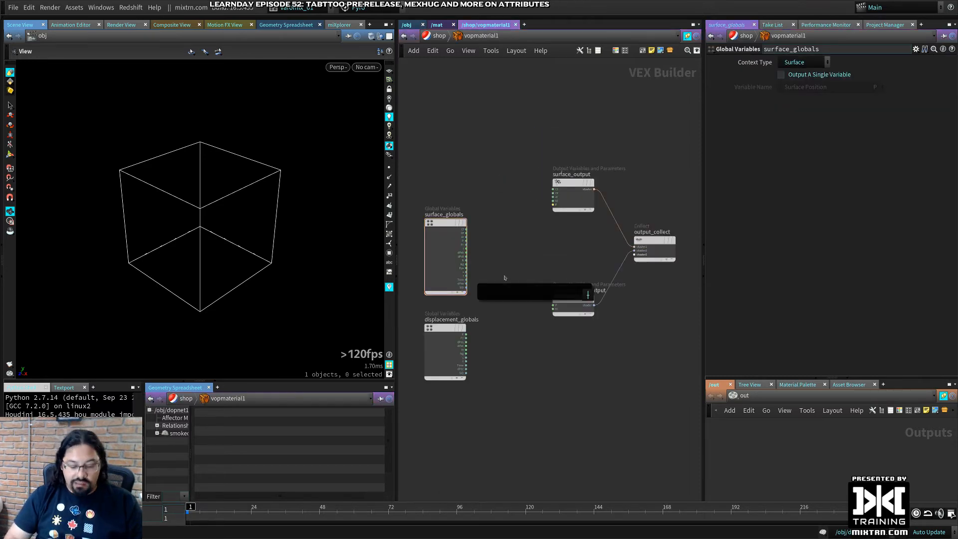
text(pri)
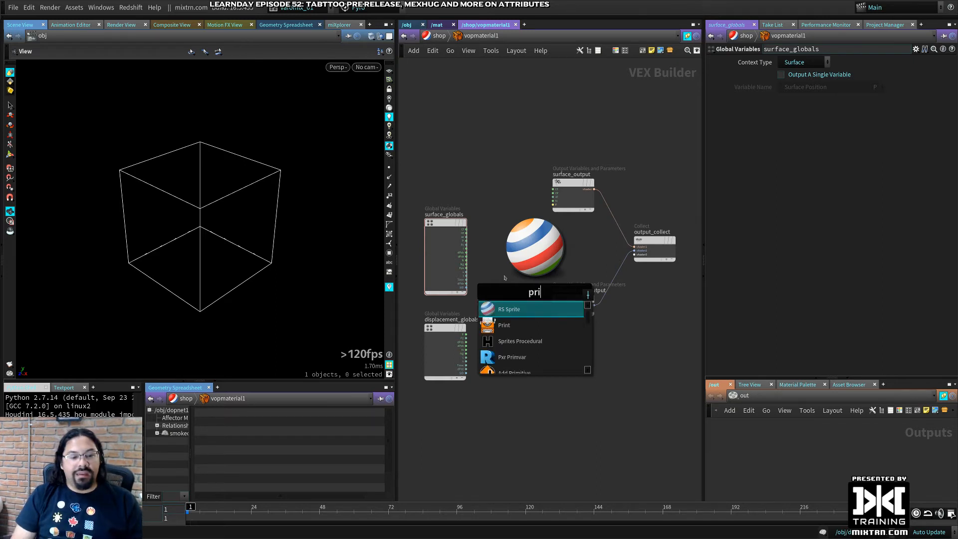
text(nc)
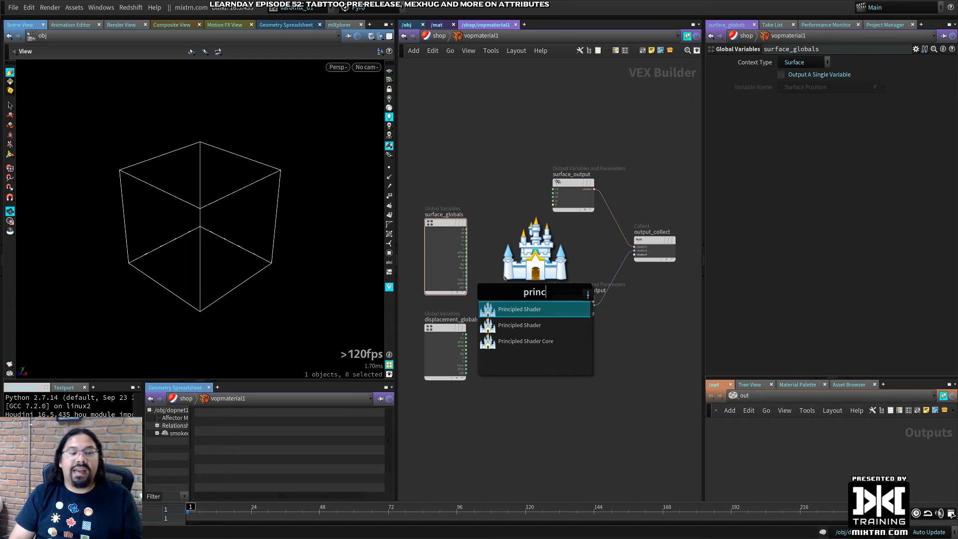
key(Return)
click(495, 208)
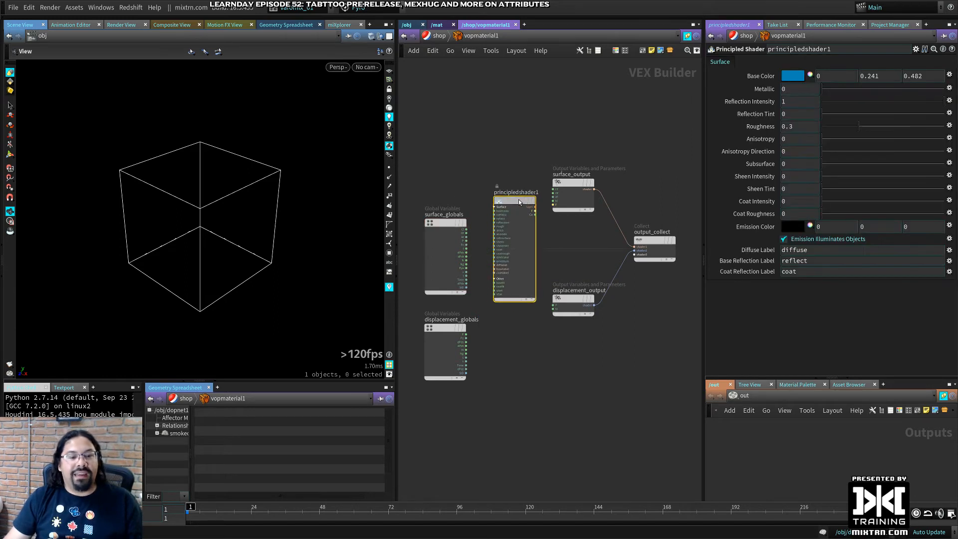
Shift the Principled Shader slightly upward, leave the material builder, and delete the builder from the shop network
drag(519, 203, 515, 184)
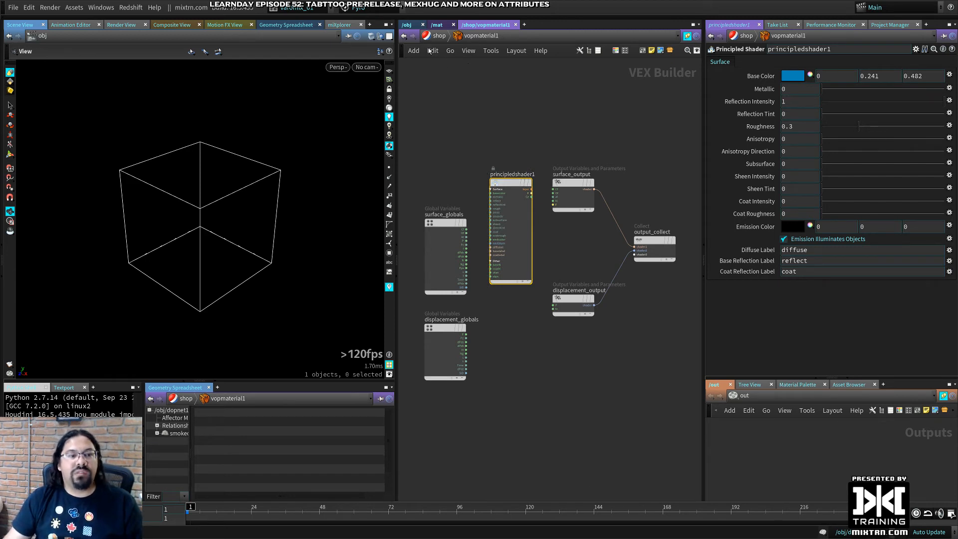
click(440, 35)
click(581, 125)
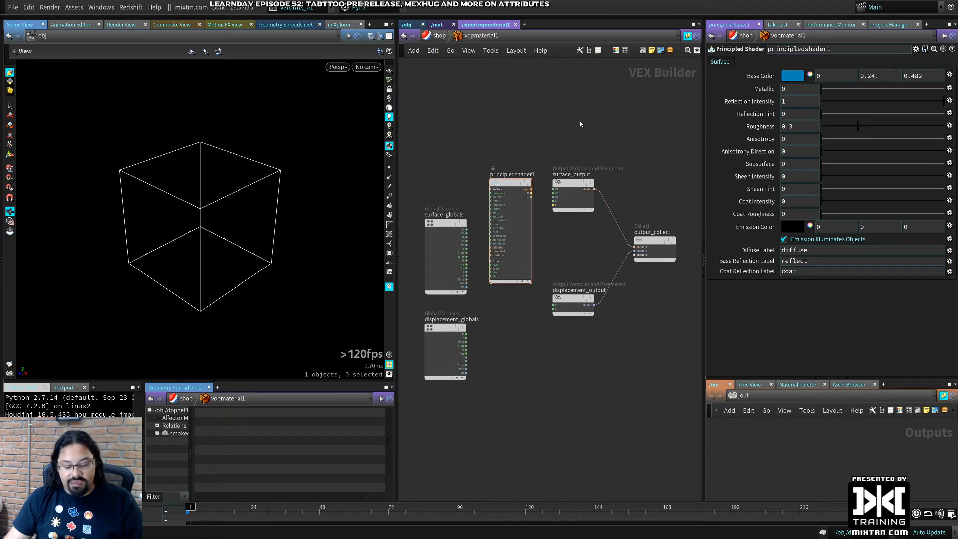
key(u)
key(Delete)
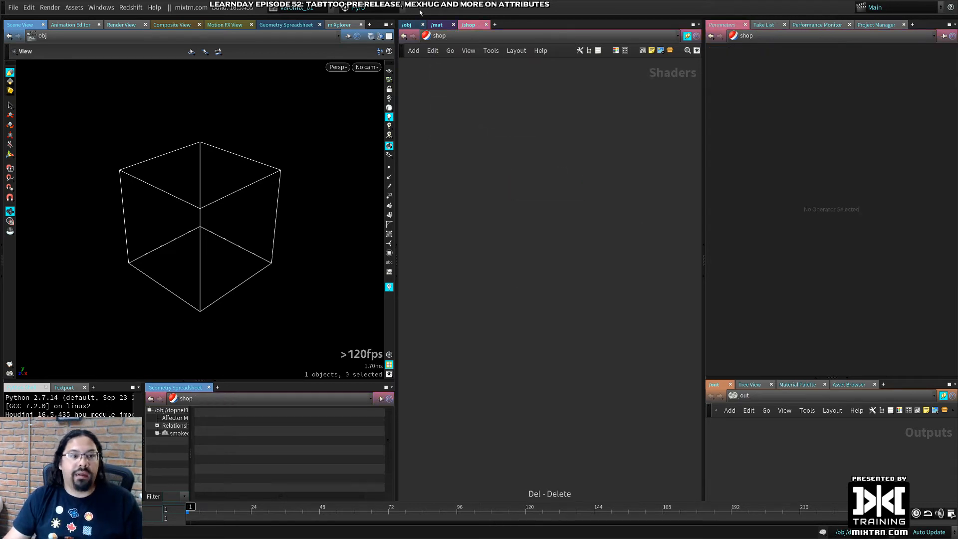
click(438, 25)
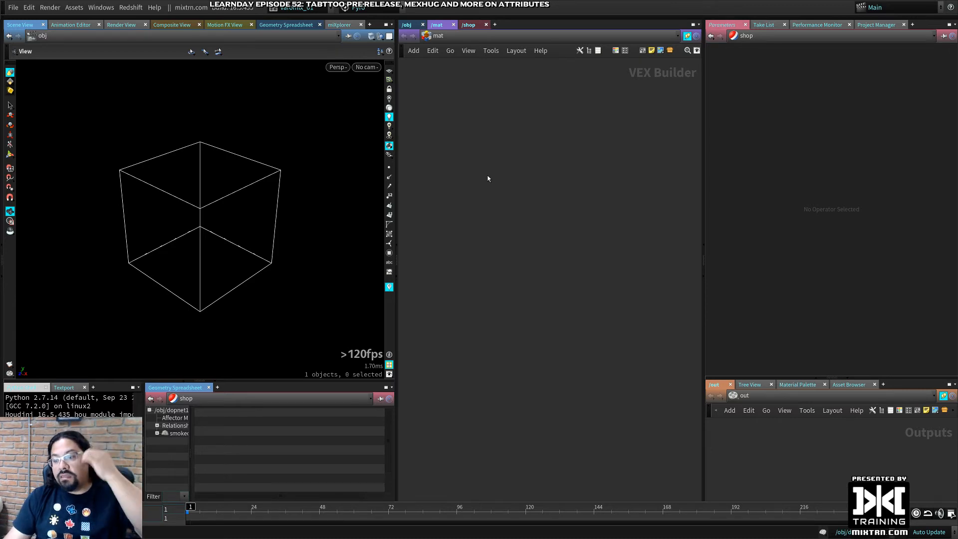
click(495, 25)
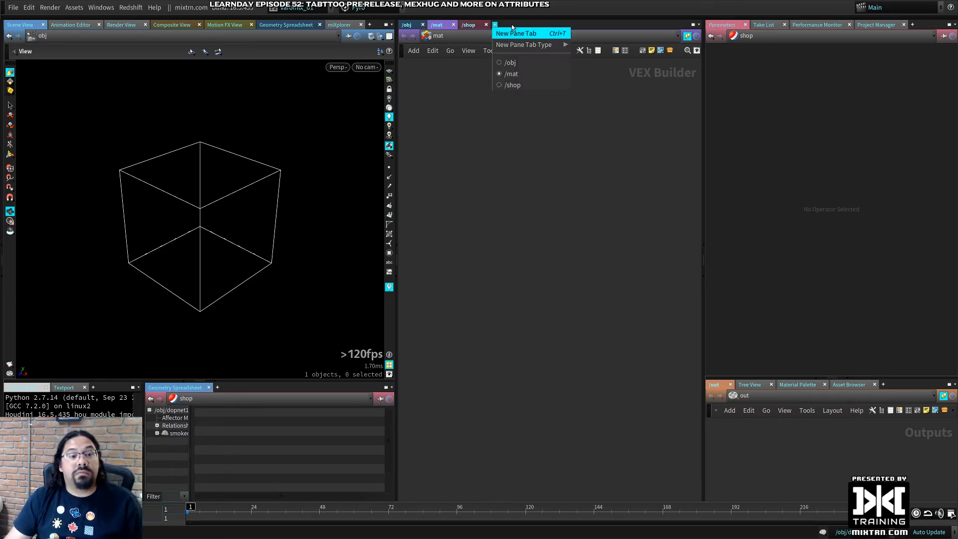
mouse_move(544, 45)
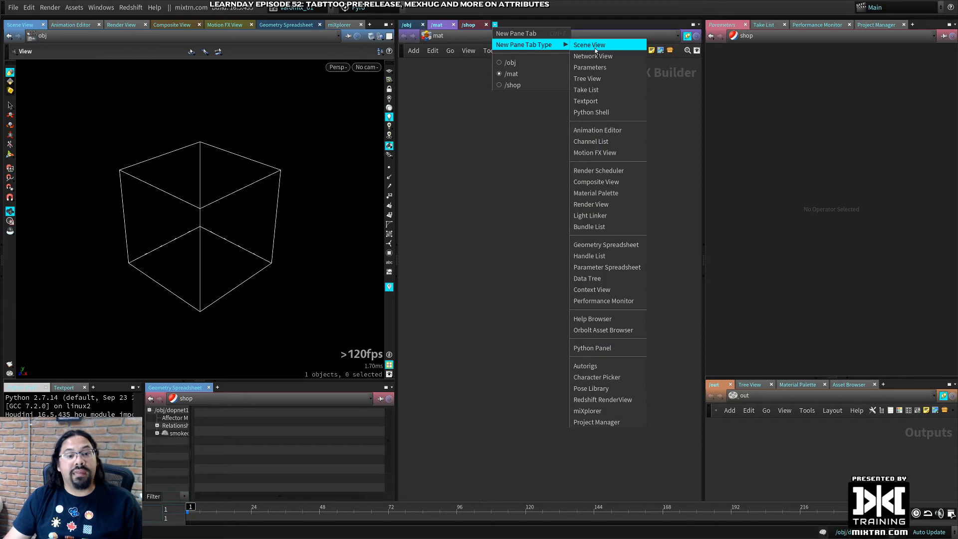
key(Escape)
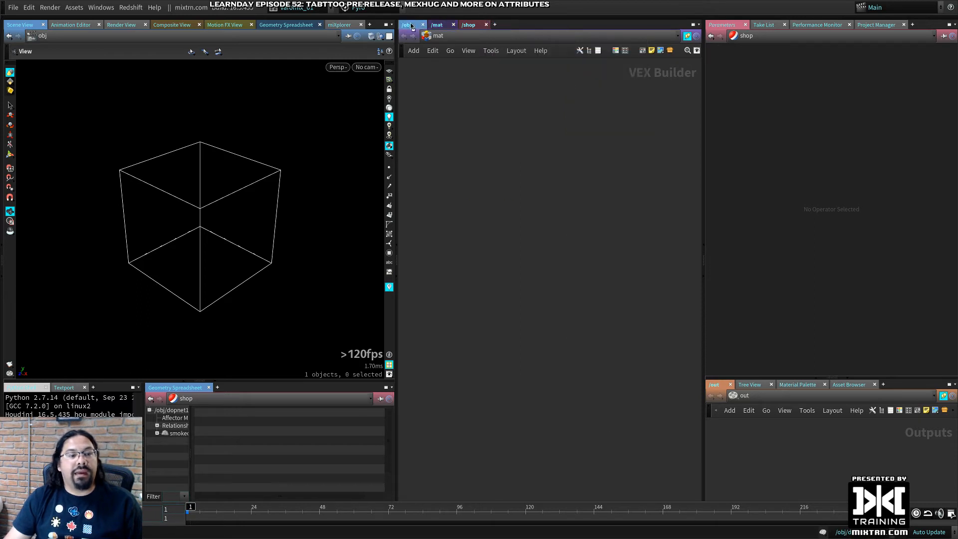
Switch the obj network editor to the ch context and add a CHOP Network node
click(412, 26)
click(456, 38)
click(469, 56)
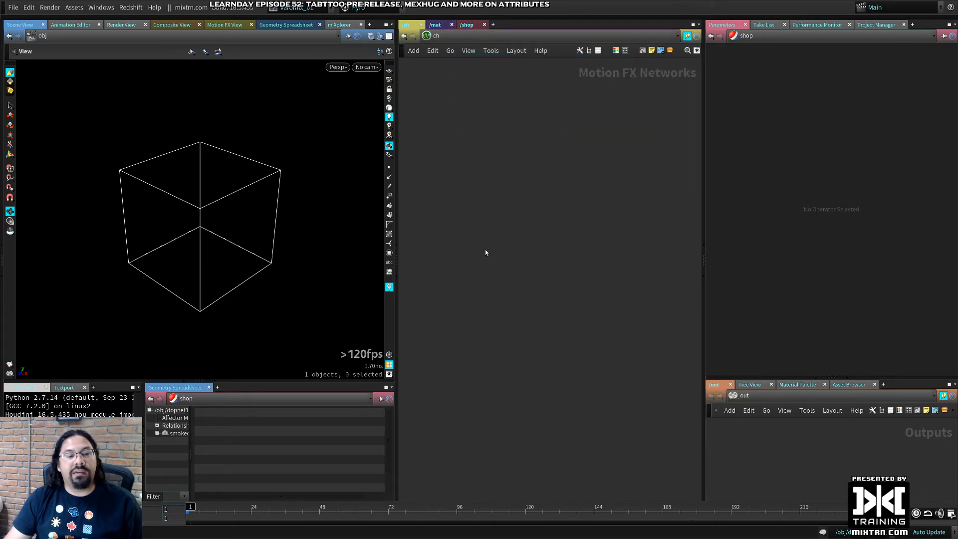
key(Tab)
text(chop)
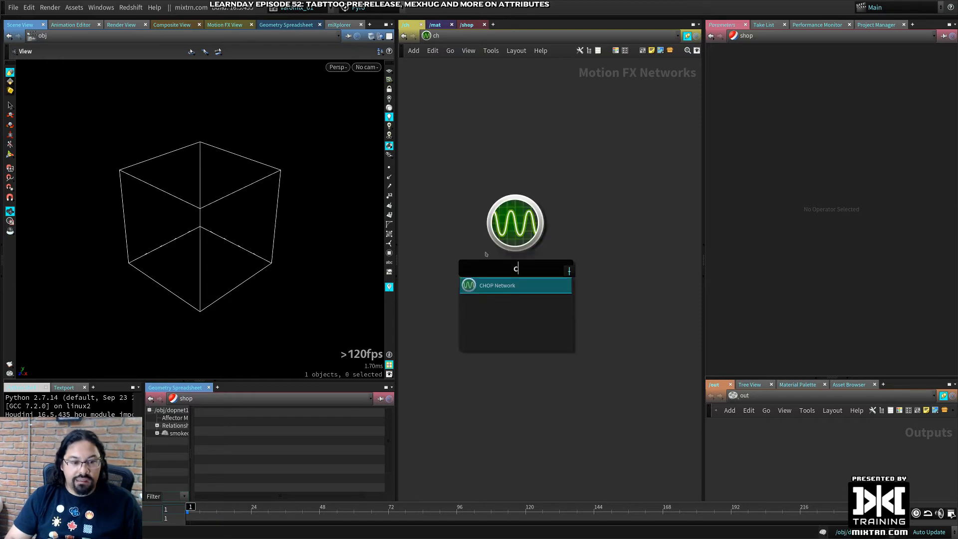
key(Return)
click(514, 206)
Enter the CHOP network and add a Gamepad node
double_click(514, 206)
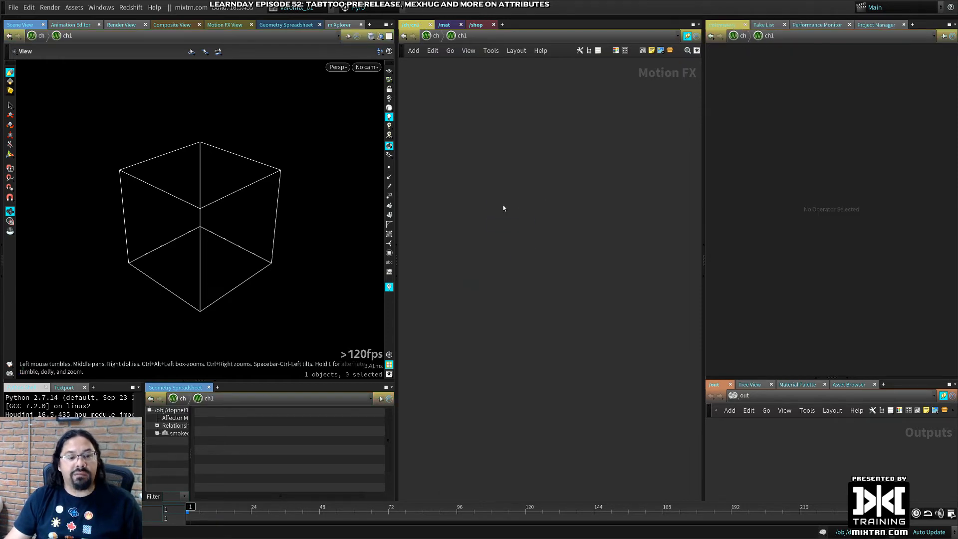
key(Tab)
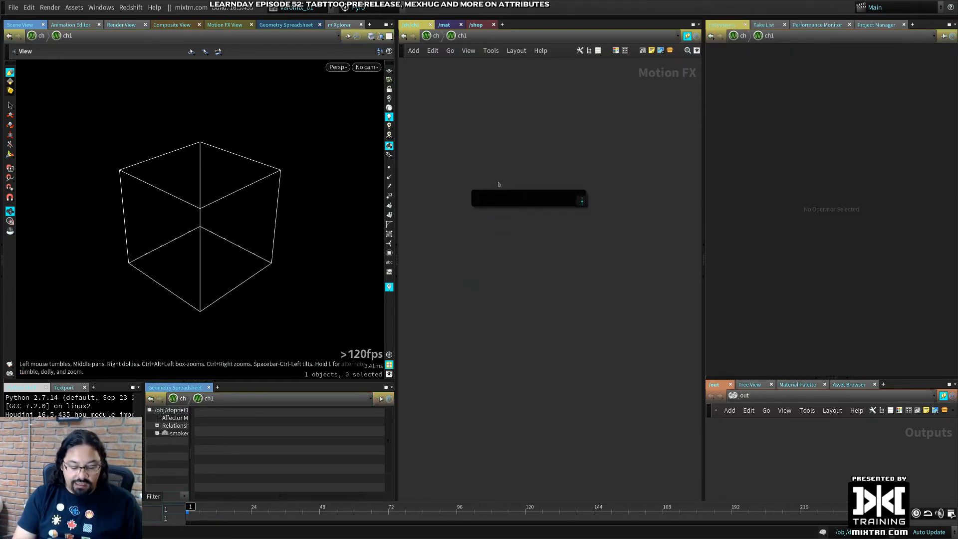
text(game)
key(Return)
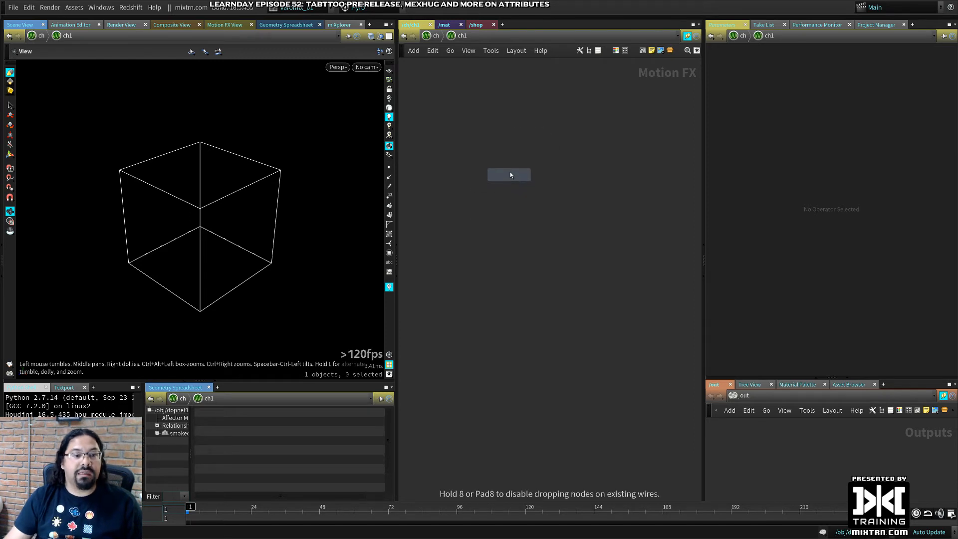
click(510, 171)
key(Tab)
text(game)
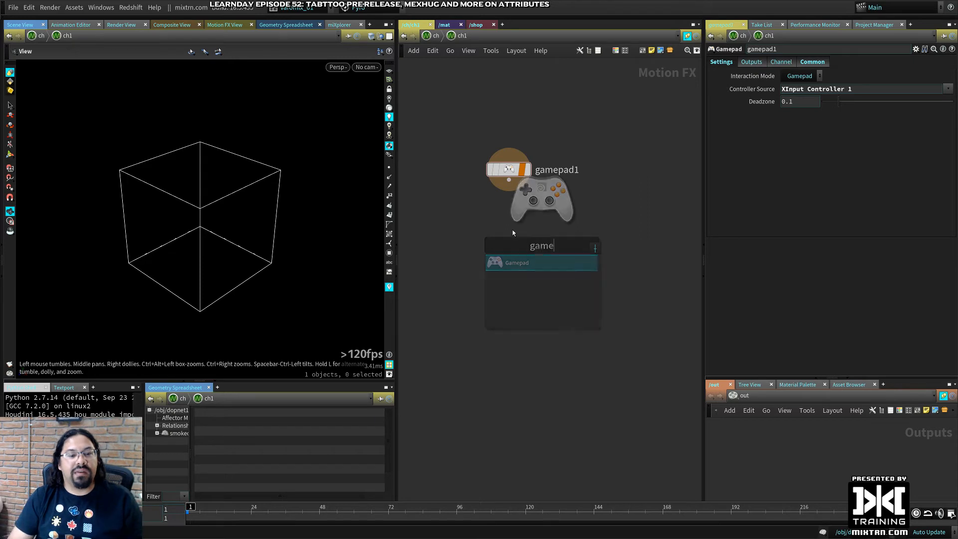
key(Escape)
Add a File node below the Gamepad node and select both nodes
key(Tab)
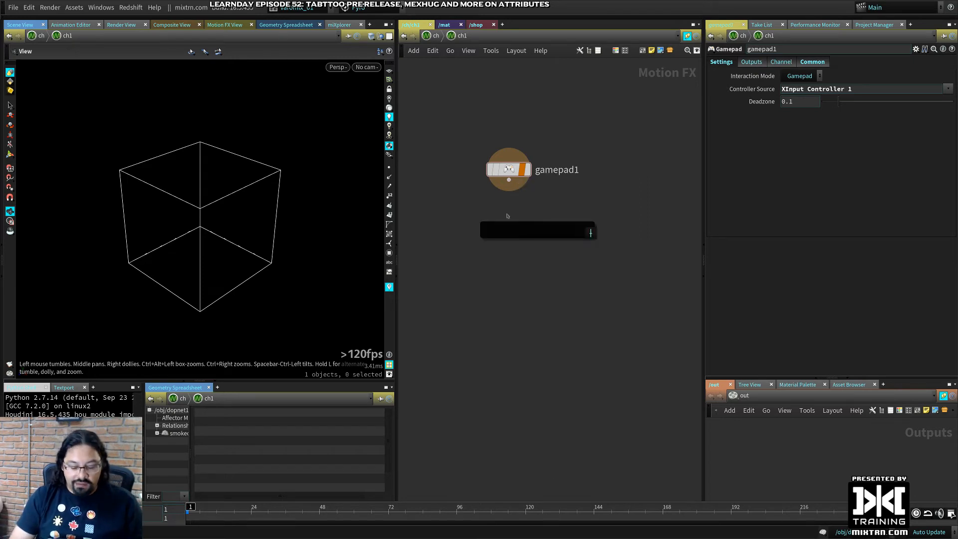
text(file)
key(Return)
click(517, 214)
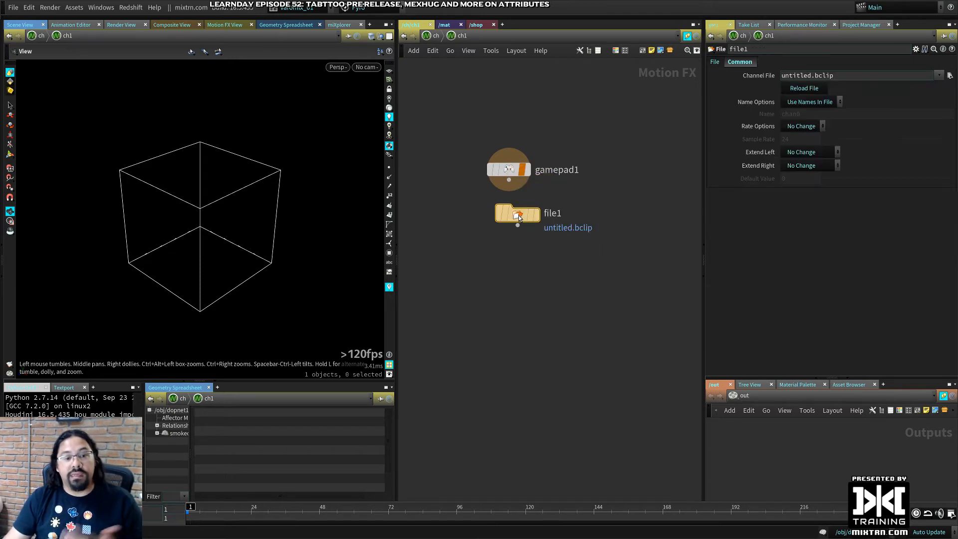
drag(478, 253, 515, 149)
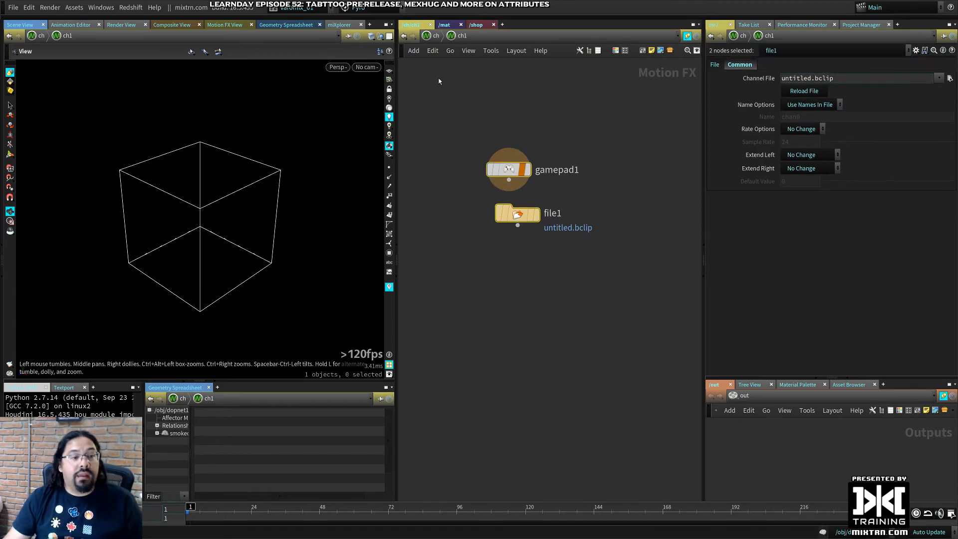
Leave the CHOP network, switch to the img context, and add an Image Network node
click(433, 36)
click(437, 37)
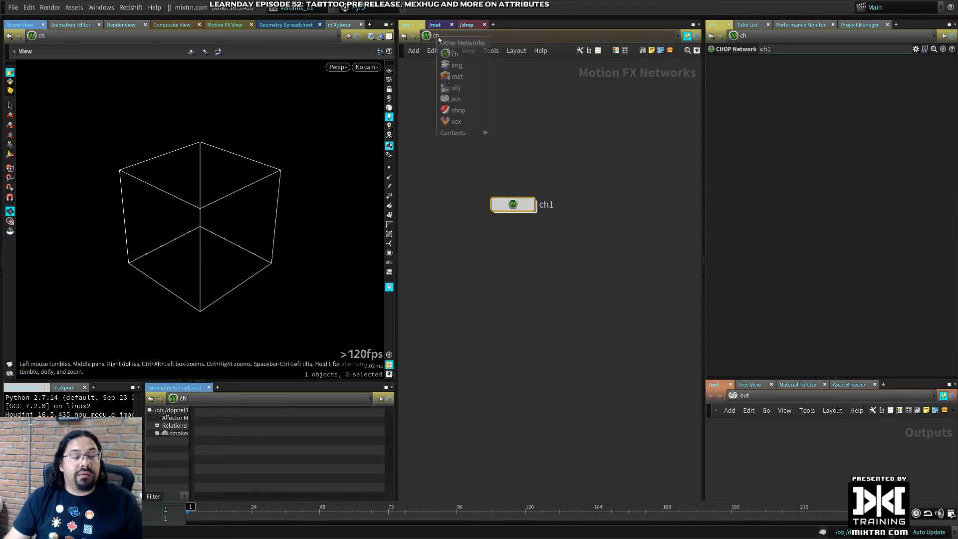
click(456, 65)
key(Tab)
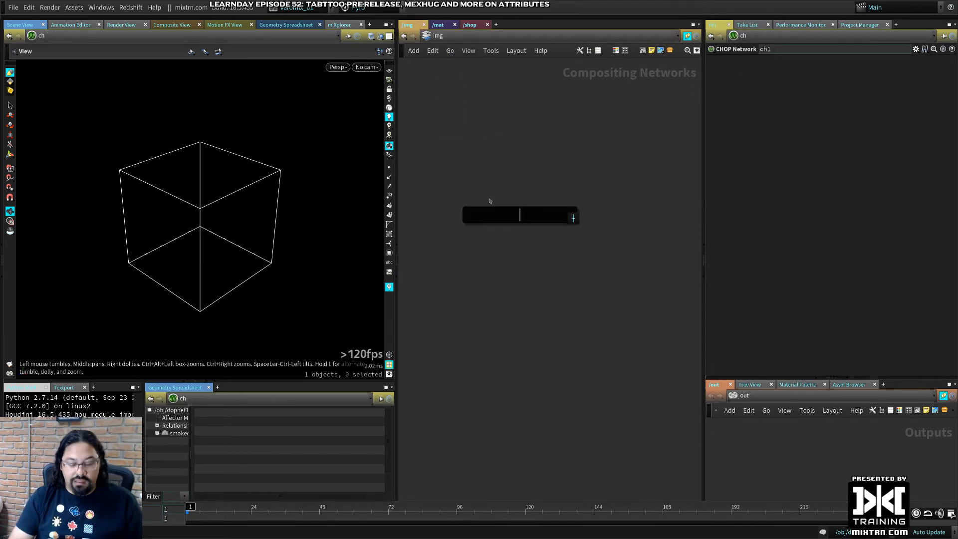
text(img)
key(Return)
Enter the image network and add a Color node
double_click(491, 203)
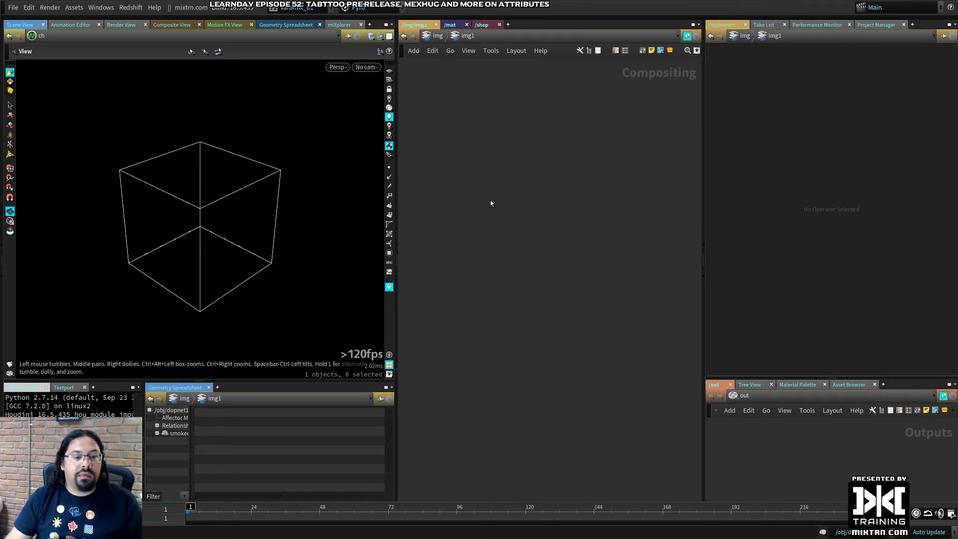
key(Tab)
text(file)
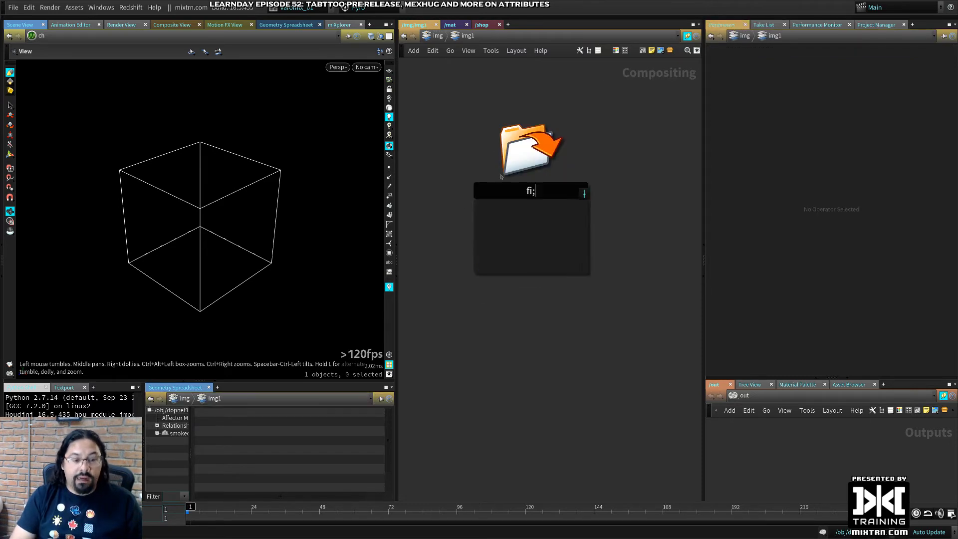
key(BackSpace)
key(BackSpace)
key(BackSpace)
key(BackSpace)
text(col)
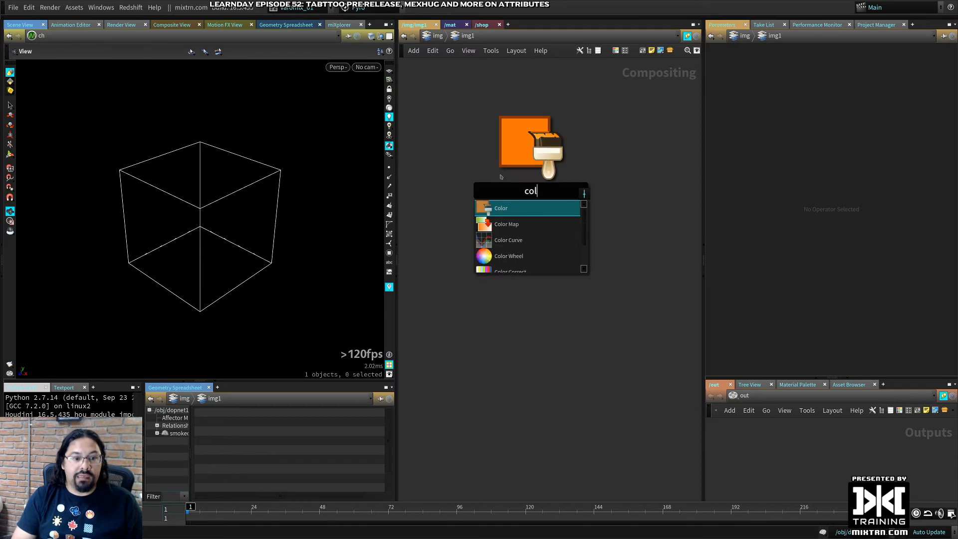
key(Return)
click(501, 176)
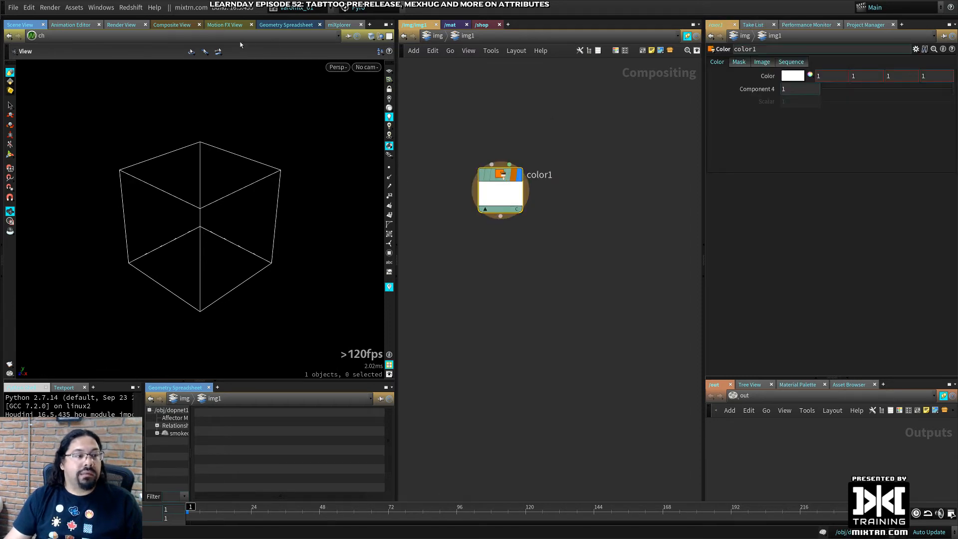
Show the compositing output, connect a Composite node below color1, and reposition color1 above and beside it
drag(502, 187, 518, 160)
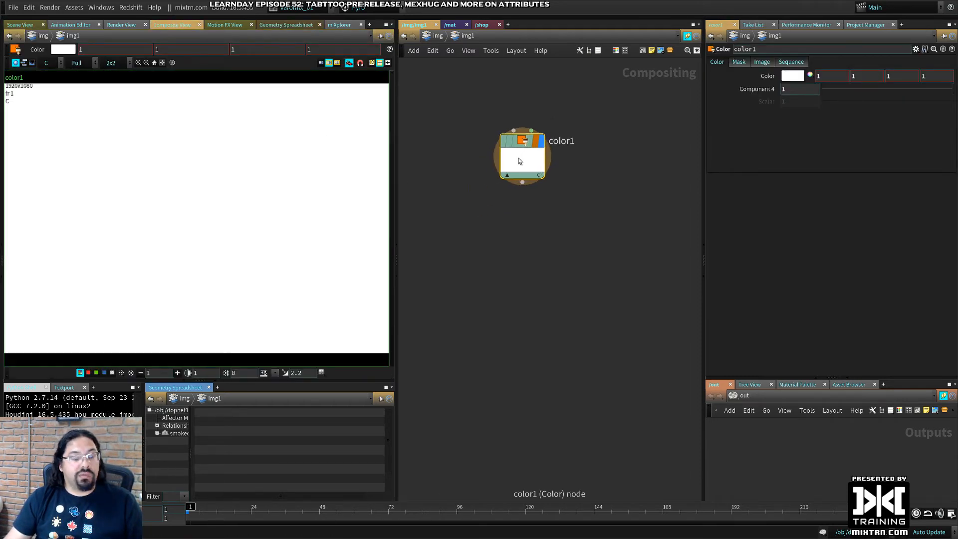
key(Tab)
text(comp)
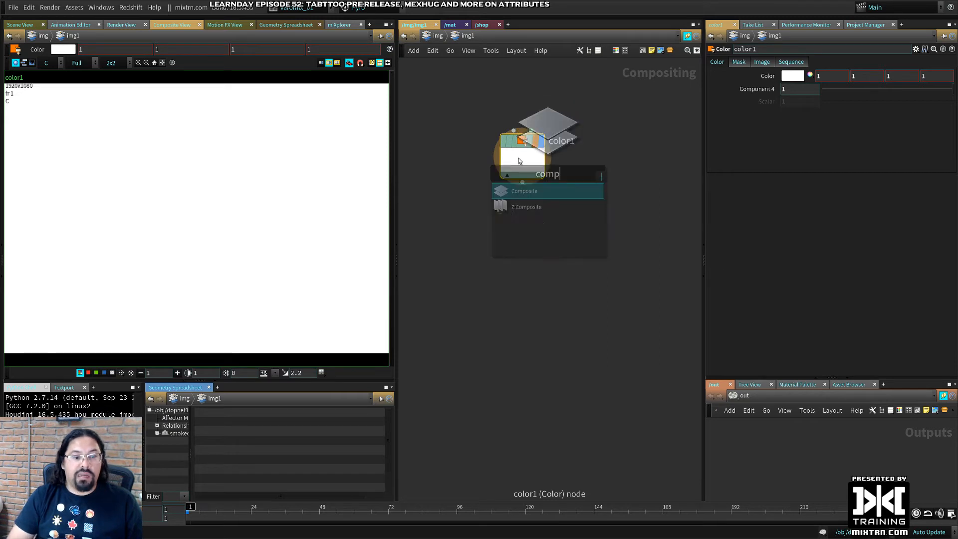
key(Return)
drag(527, 172, 480, 164)
key(Tab)
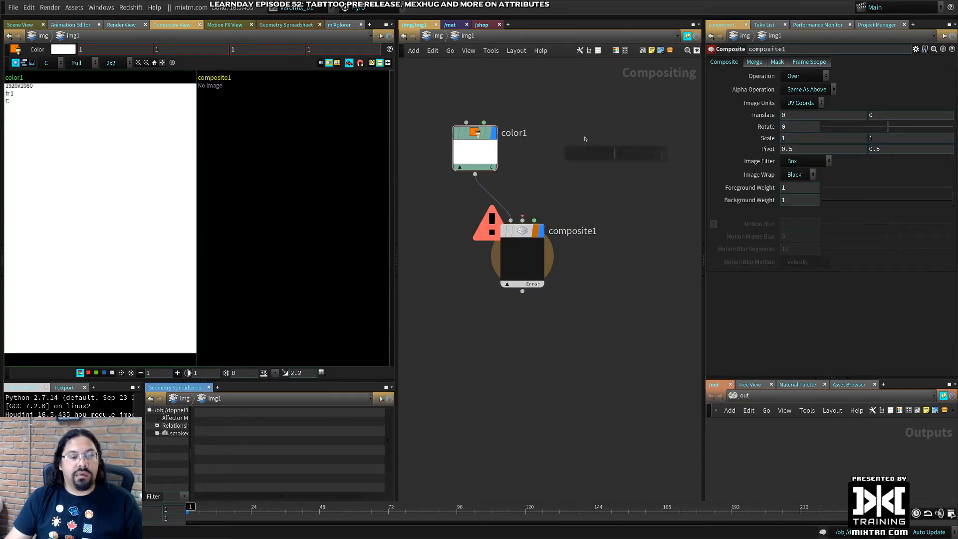
text(fon)
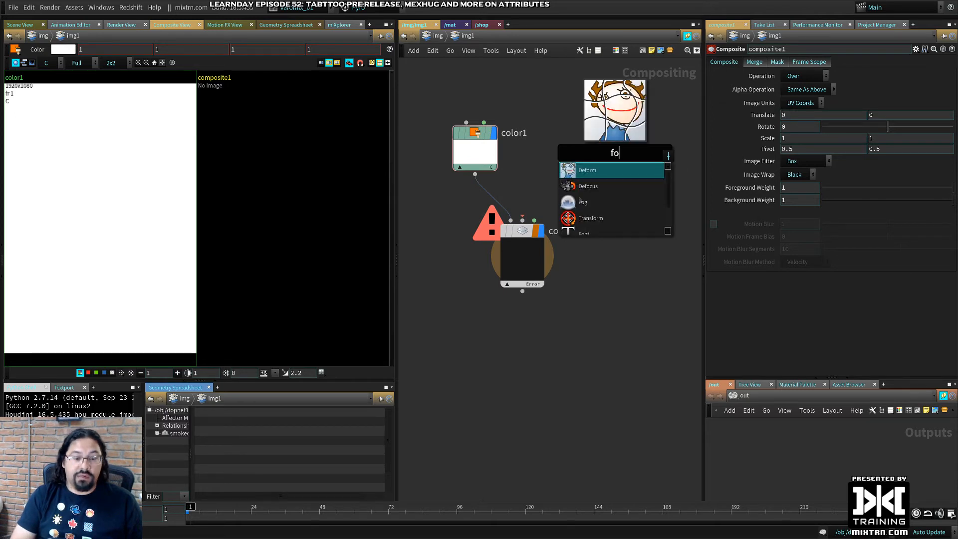
key(BackSpace)
key(BackSpace)
key(BackSpace)
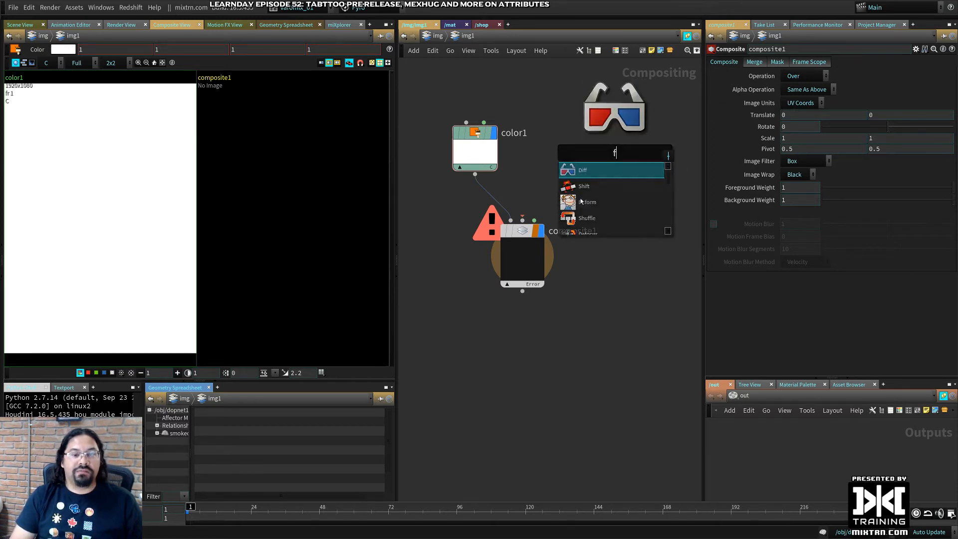
key(Return)
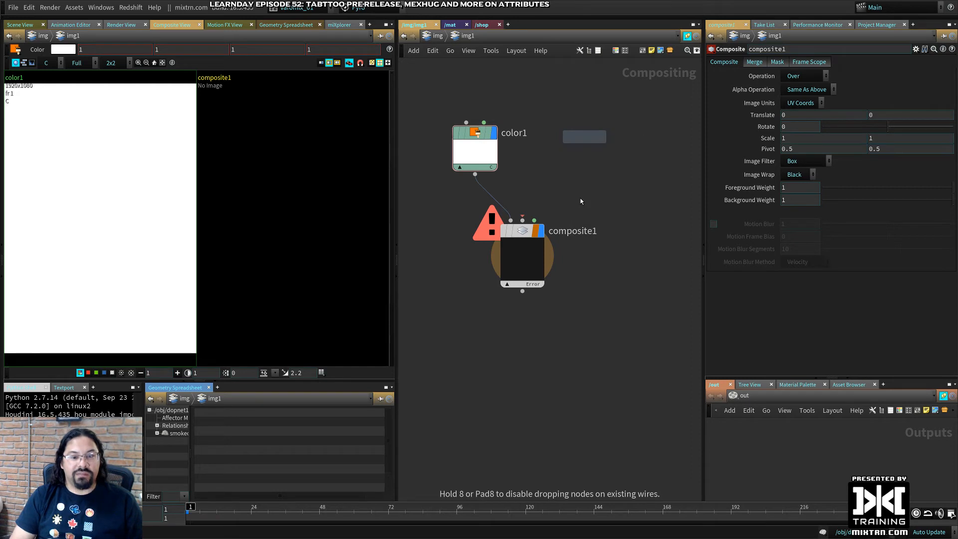
key(Escape)
key(Tab)
text(def)
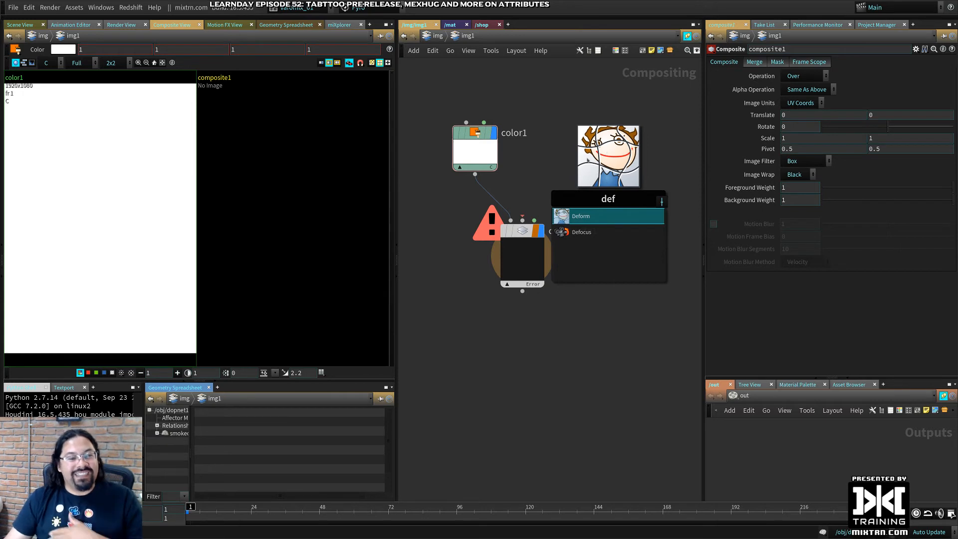
key(Escape)
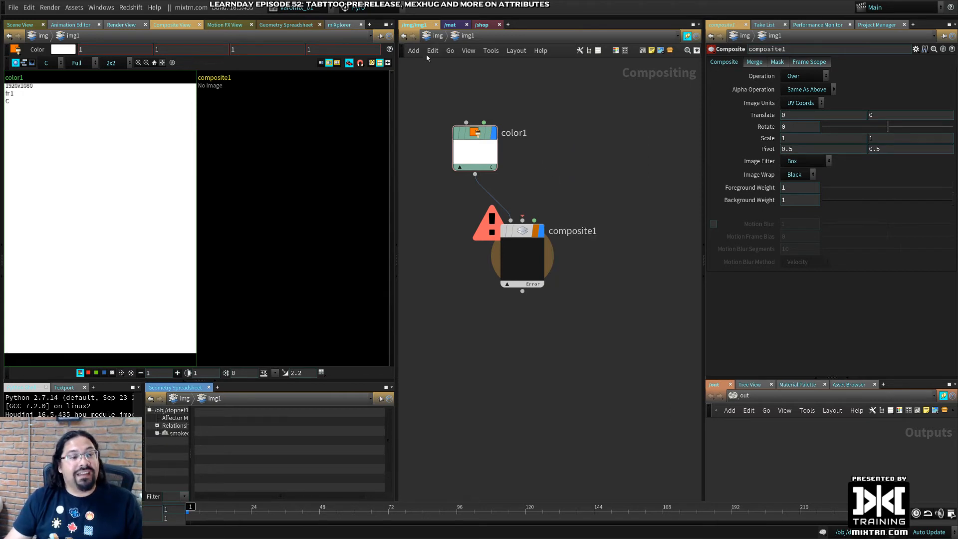
Return to the obj context with the 3D scene displayed and delete the DOP network
click(437, 36)
click(436, 38)
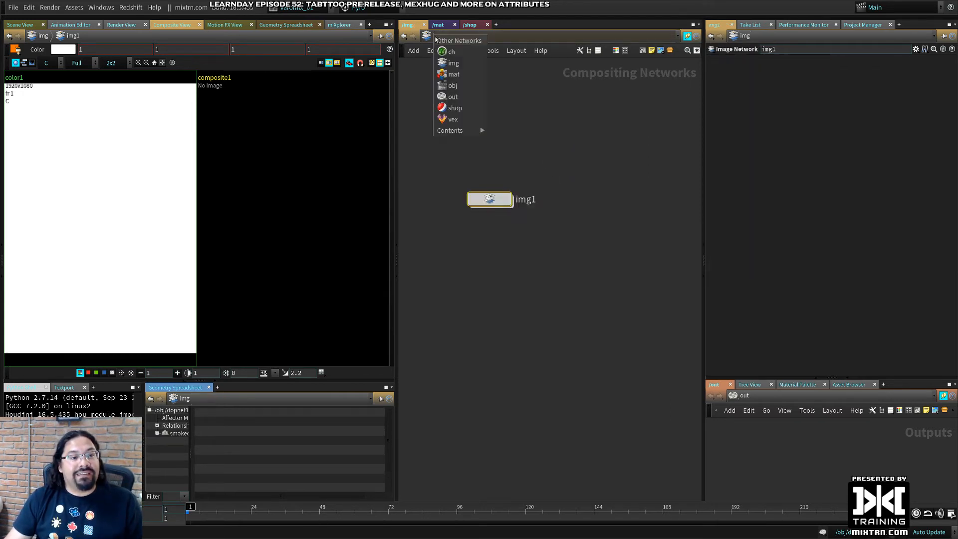
click(451, 86)
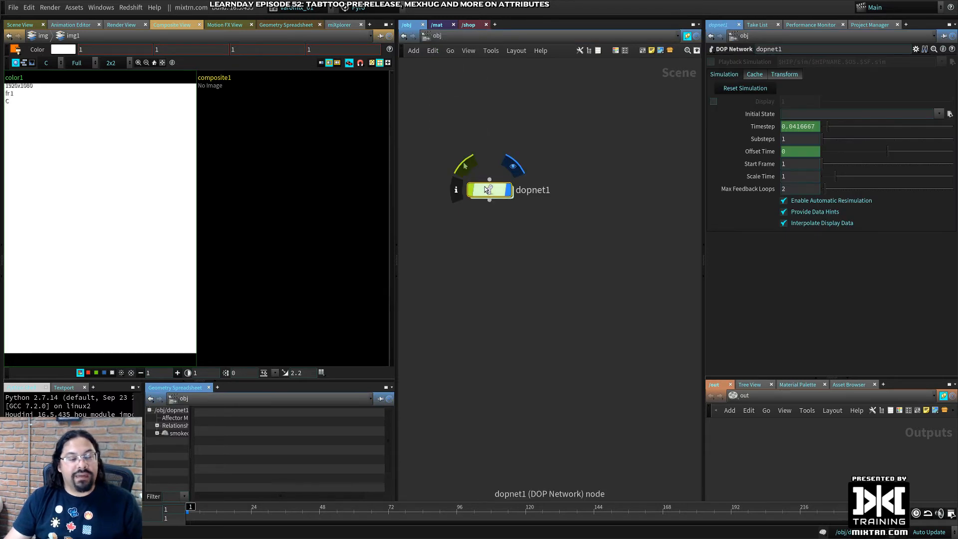
drag(486, 187, 496, 155)
click(20, 25)
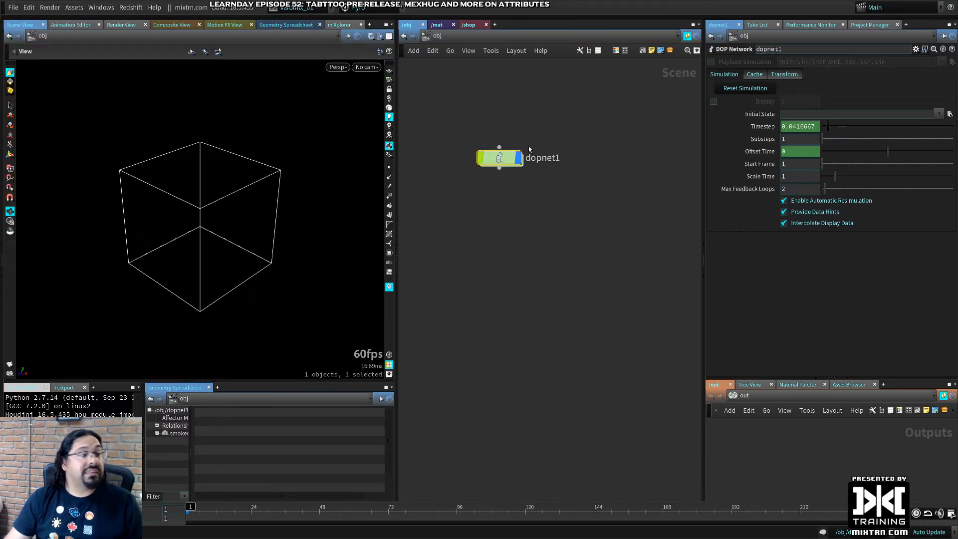
key(Delete)
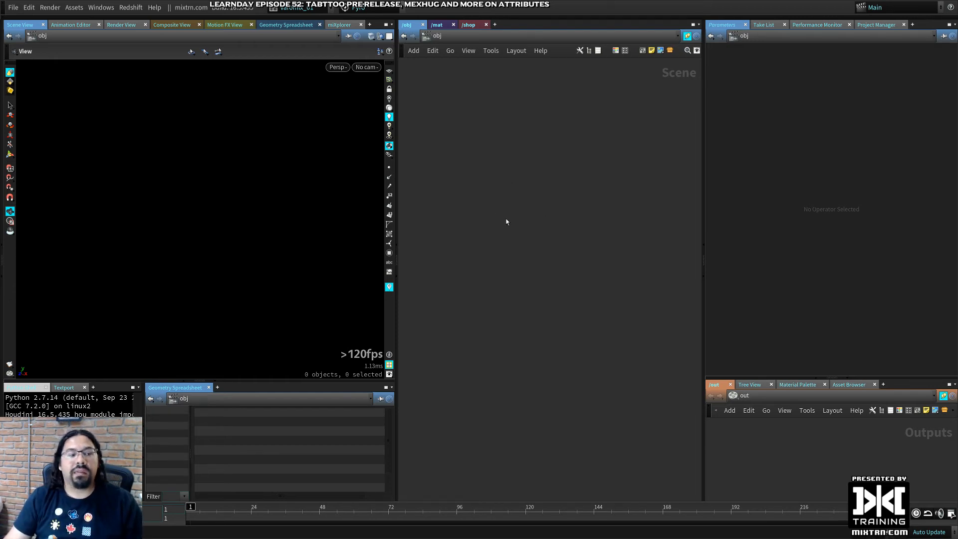
key(Tab)
text(img)
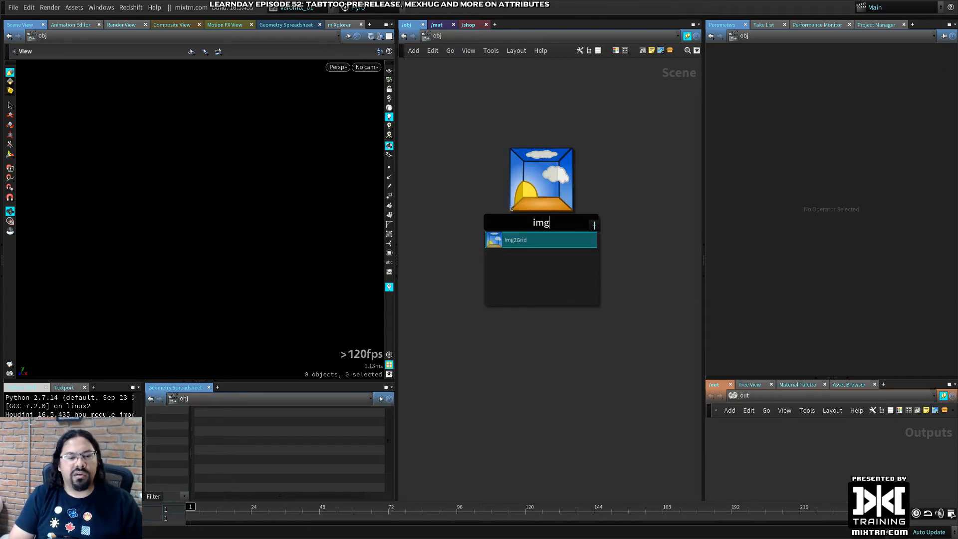
key(Escape)
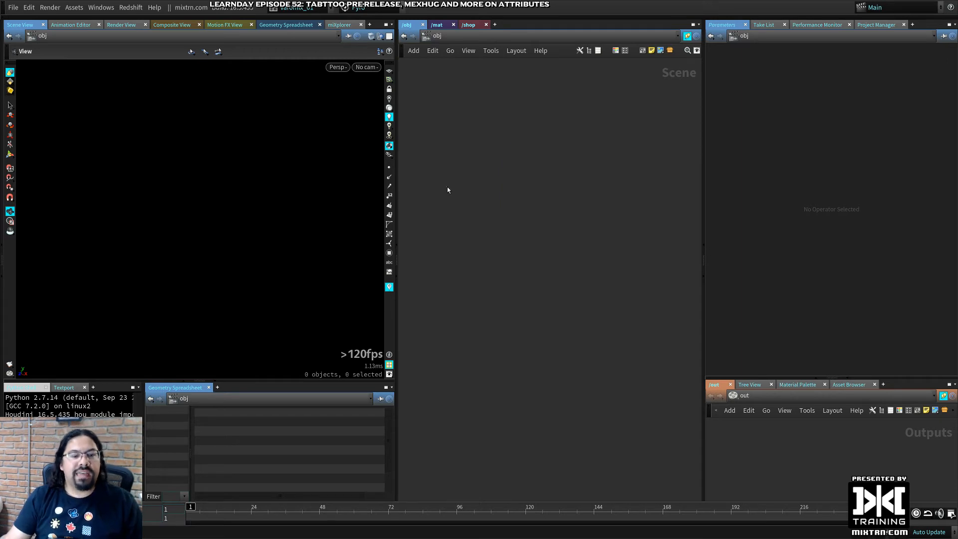
Add an Img2Grid node at object level, using tabttoo_concept.jpg from the home directory's Pictures folder as its image
key(Tab)
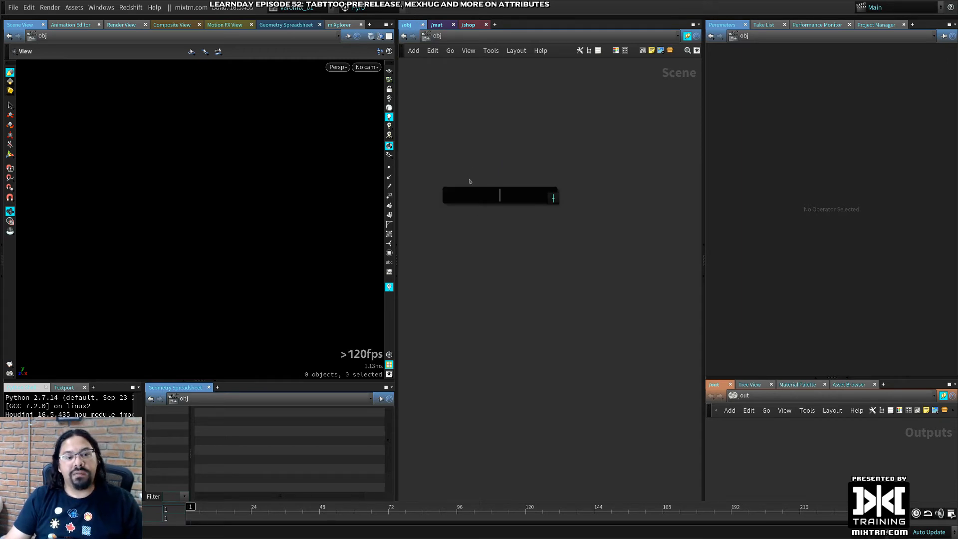
text(img)
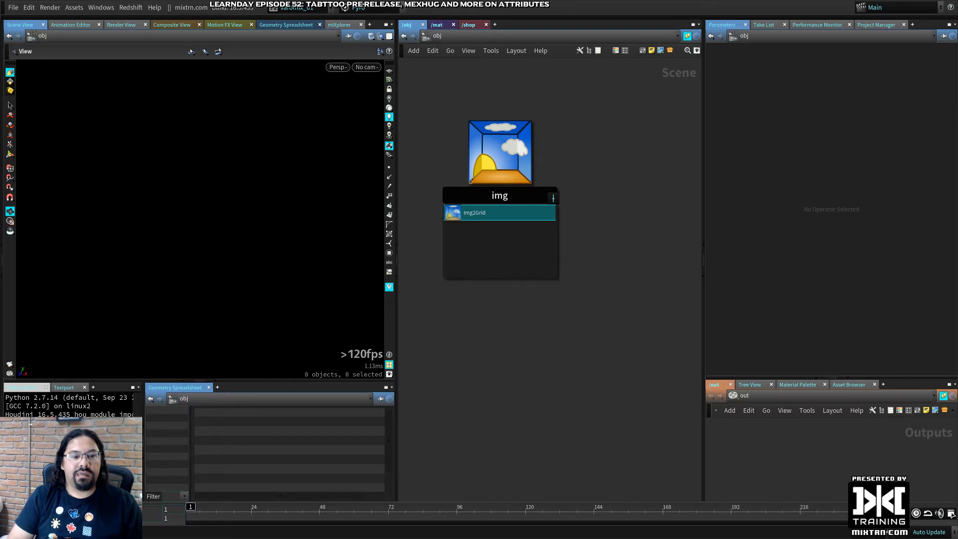
key(Return)
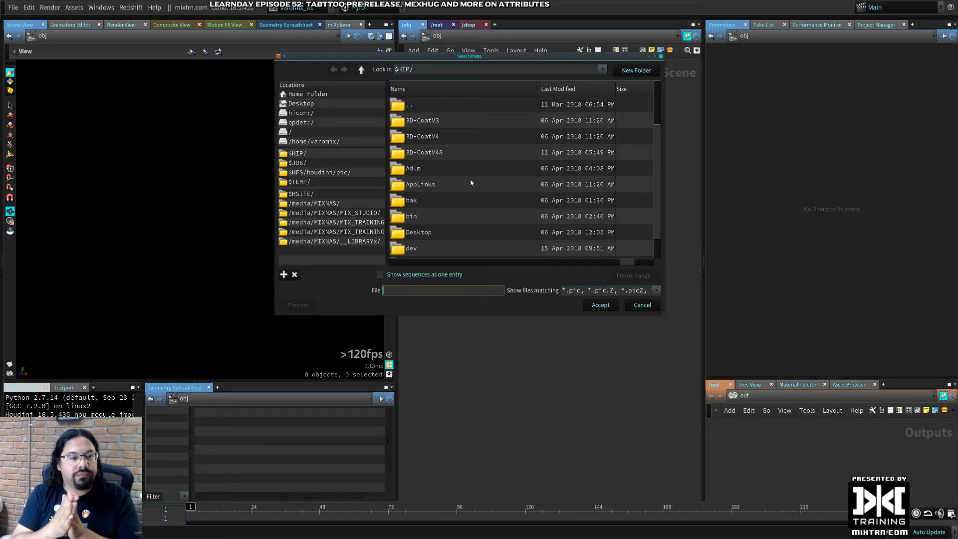
click(331, 141)
scroll(491, 200, down, 3)
scroll(491, 199, down, 4)
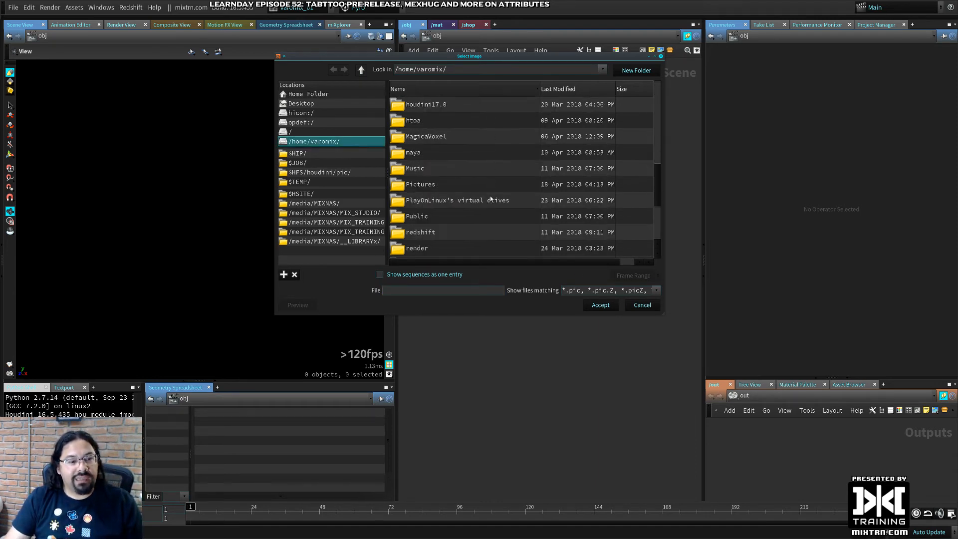
double_click(429, 185)
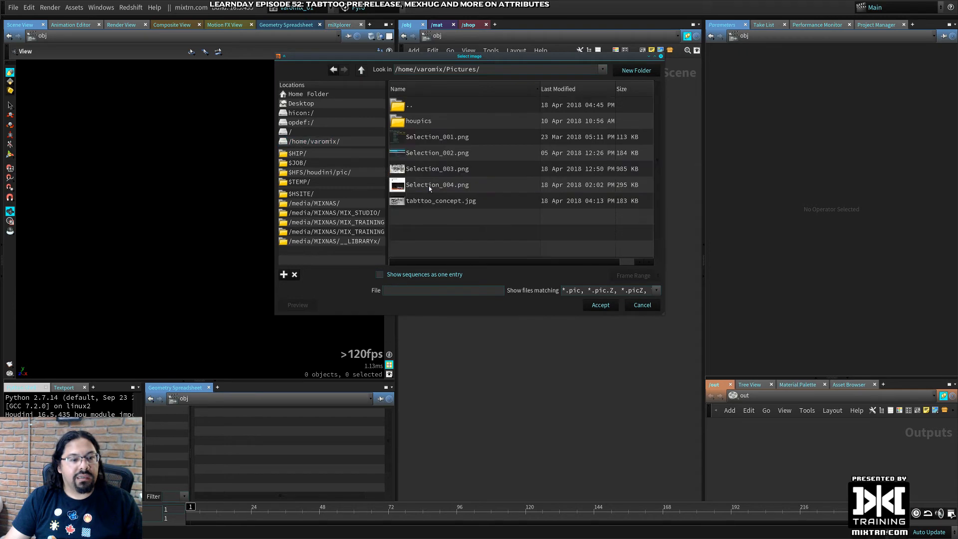
click(437, 139)
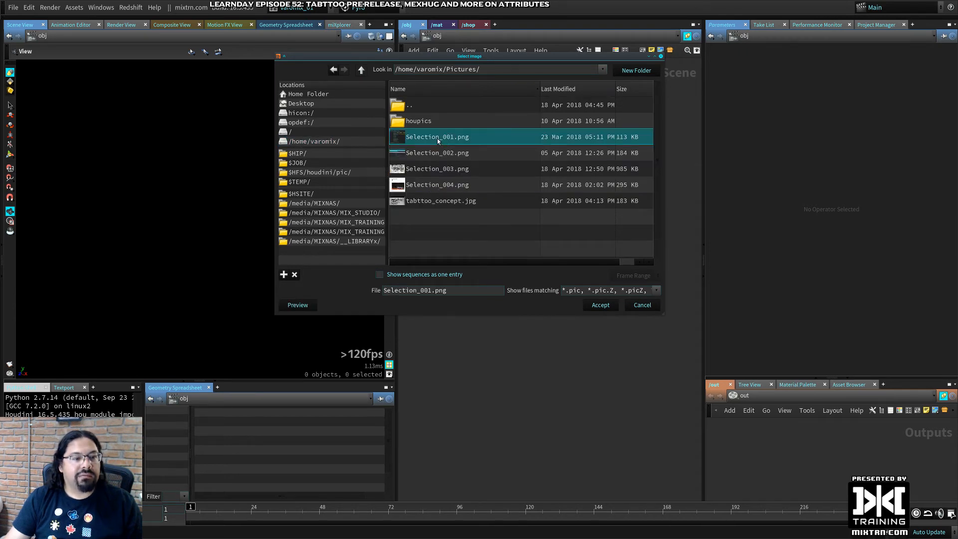
click(439, 202)
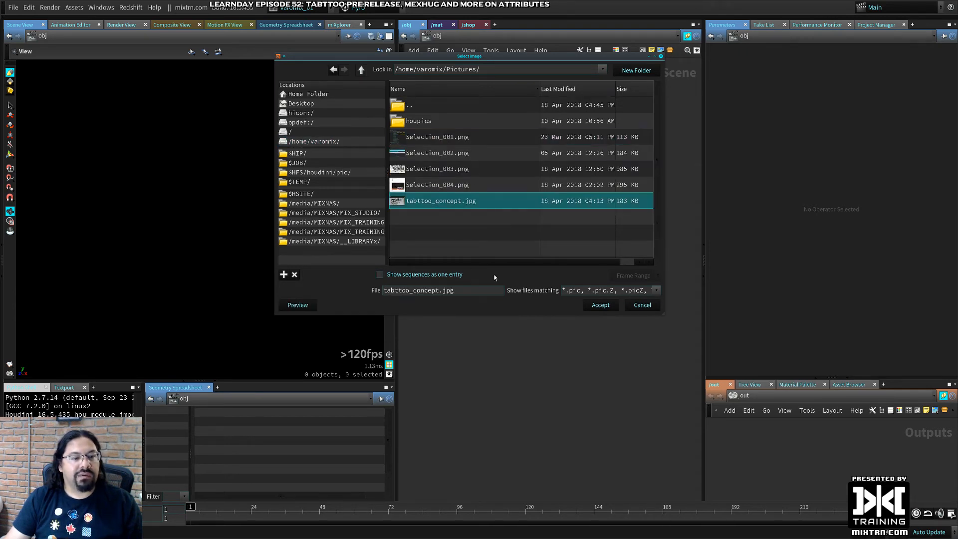
click(601, 305)
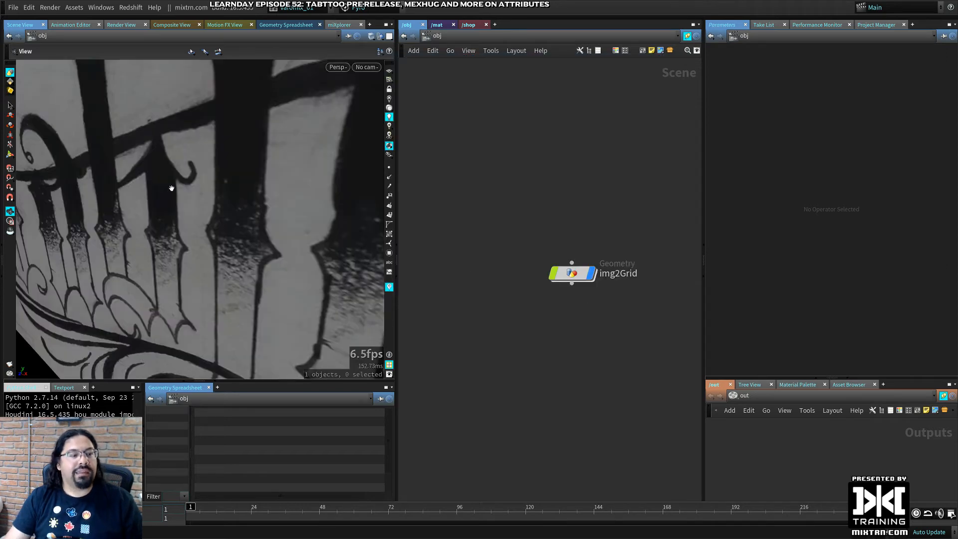
Frame the whole image plane in the viewport and move the img2Grid node higher in the network
right_drag(241, 196, 2, 202)
drag(34, 200, 208, 213)
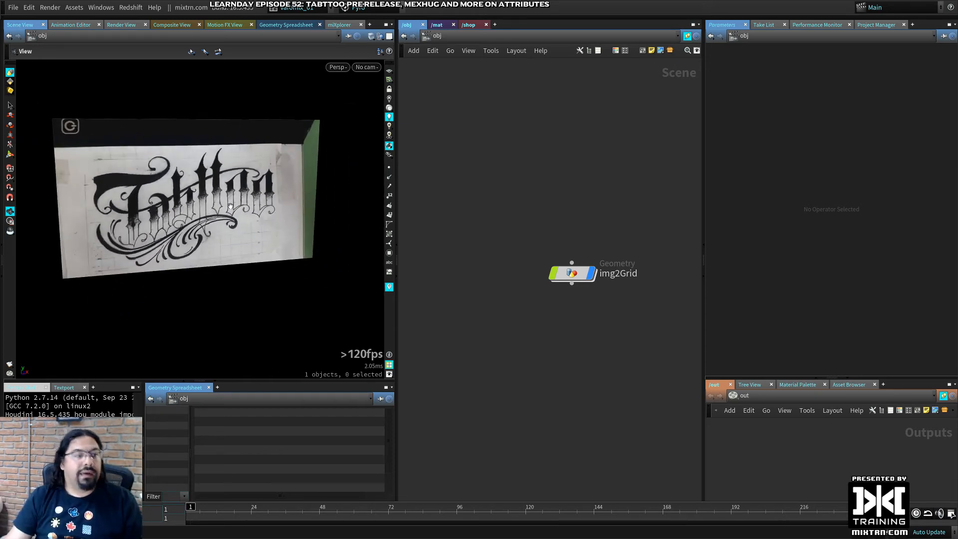
drag(222, 197, 181, 195)
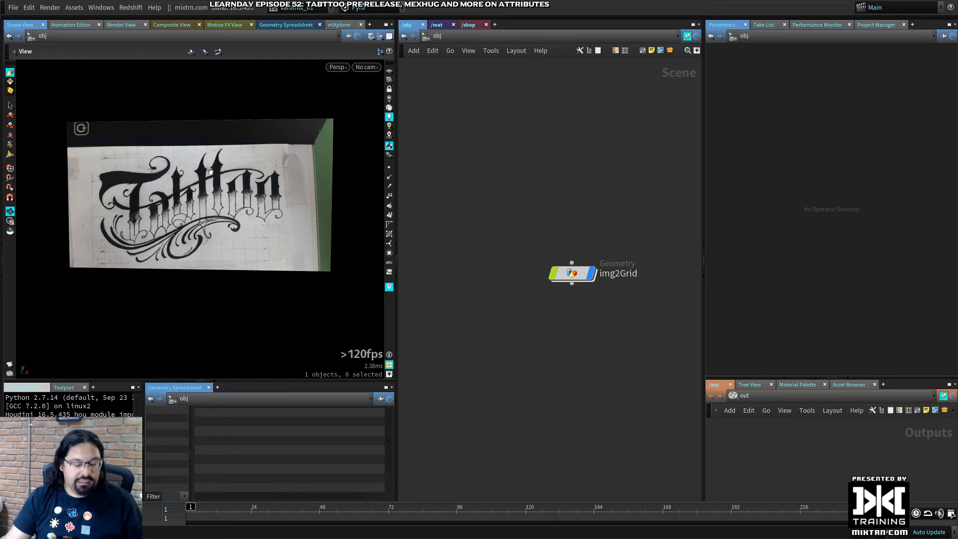
key(w)
key(w)
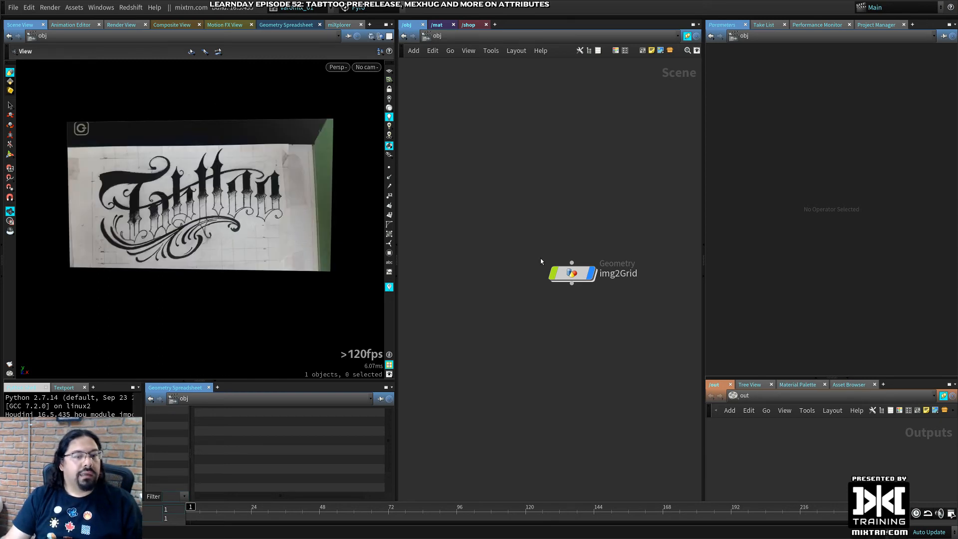
drag(572, 273, 547, 203)
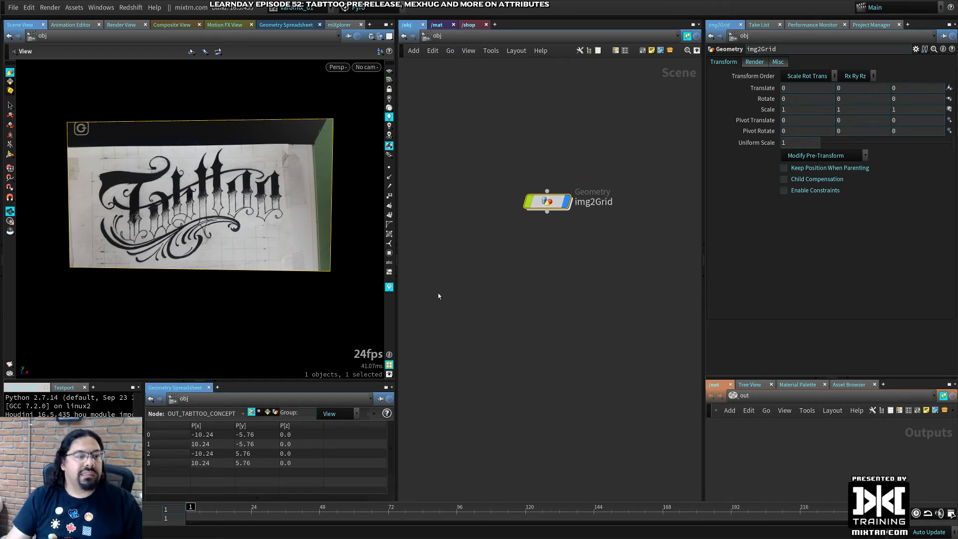
Enter the img2Grid object and inspect its grid1, uvtexture1 and material1 nodes and the name of the output null
double_click(557, 202)
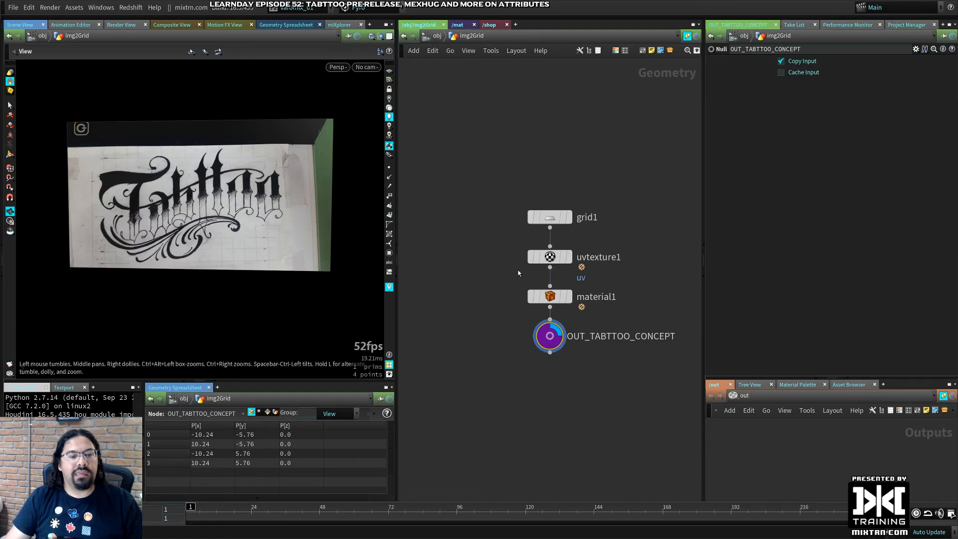
drag(460, 130, 555, 149)
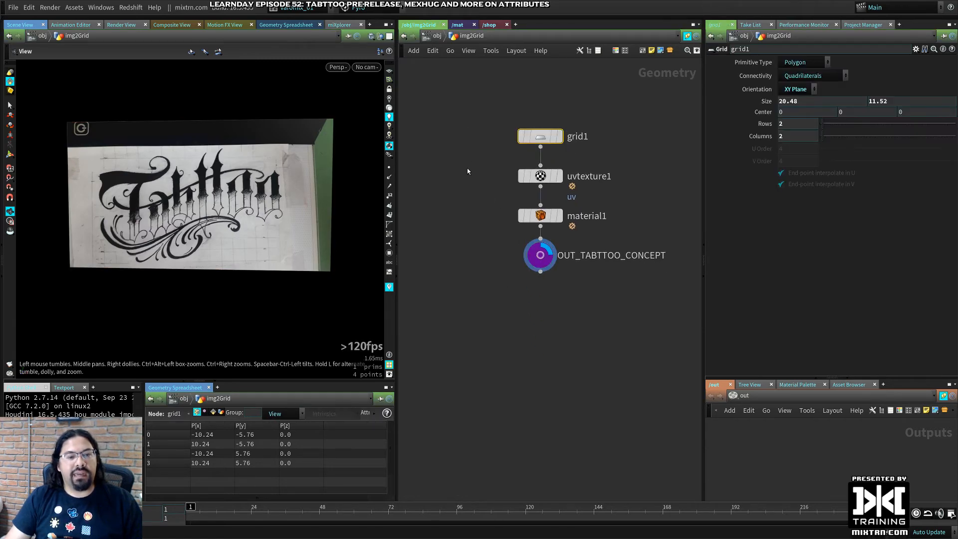
drag(468, 167, 555, 187)
drag(468, 218, 554, 210)
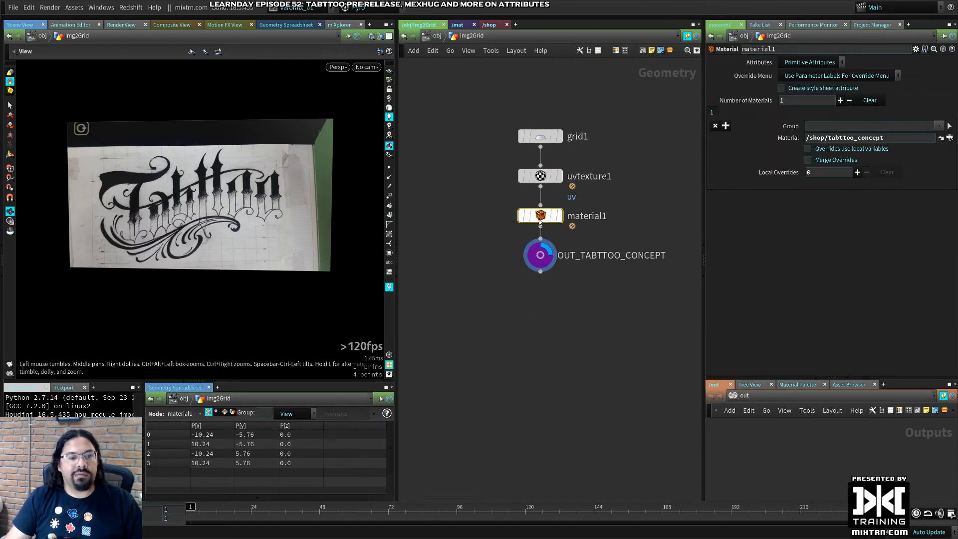
click(540, 255)
middle_drag(616, 272, 541, 250)
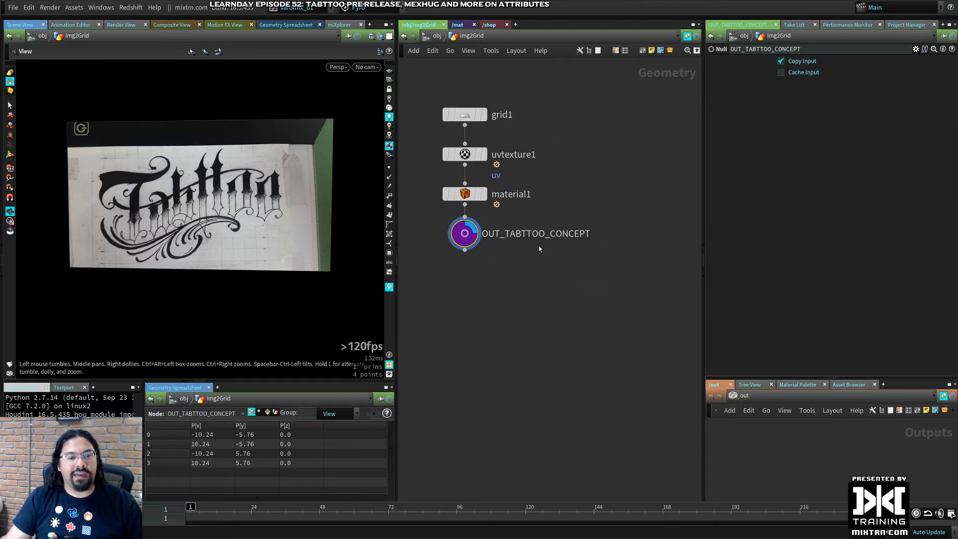
drag(505, 234, 611, 238)
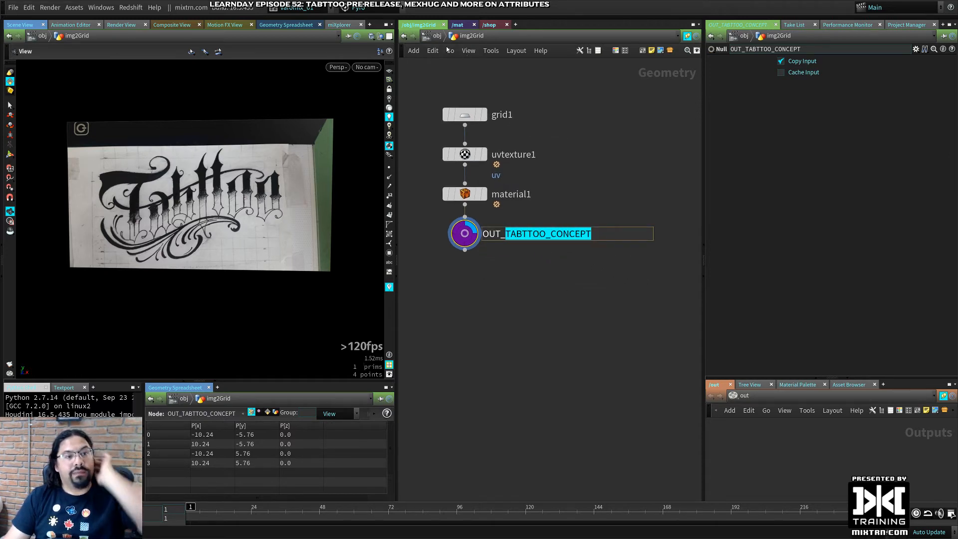
Switch to the shop context and examine the Color Map path of the tabttoo_concept MIX Constant shader
click(490, 25)
middle_drag(549, 270, 514, 166)
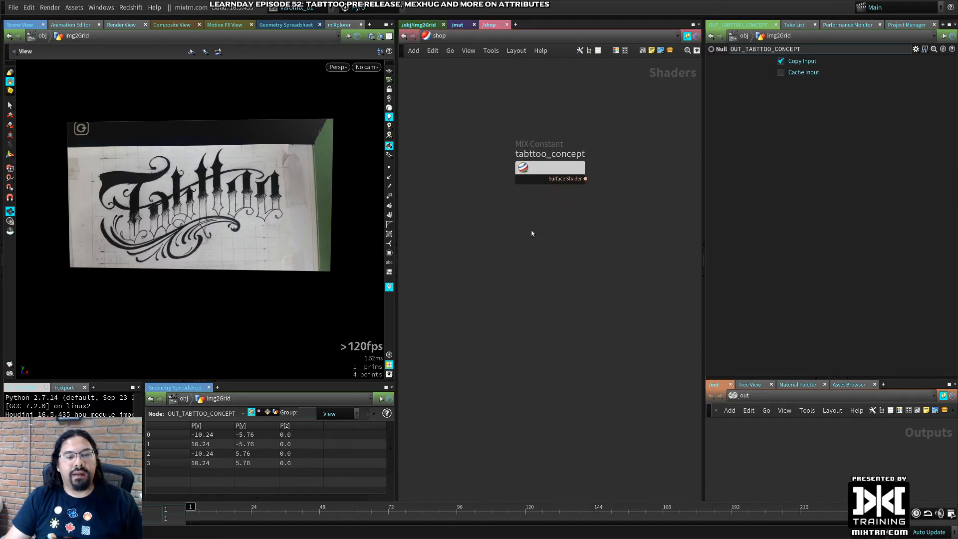
click(553, 167)
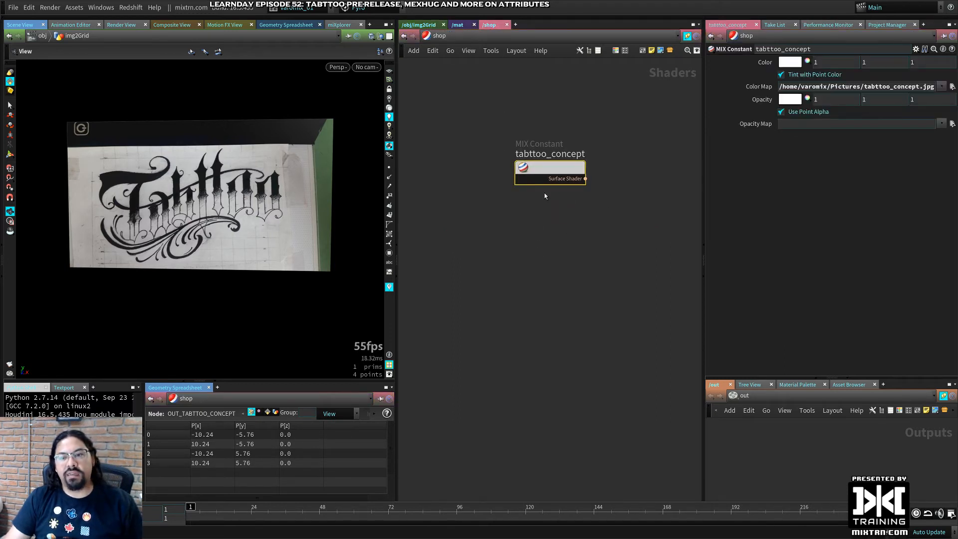
drag(791, 86, 935, 86)
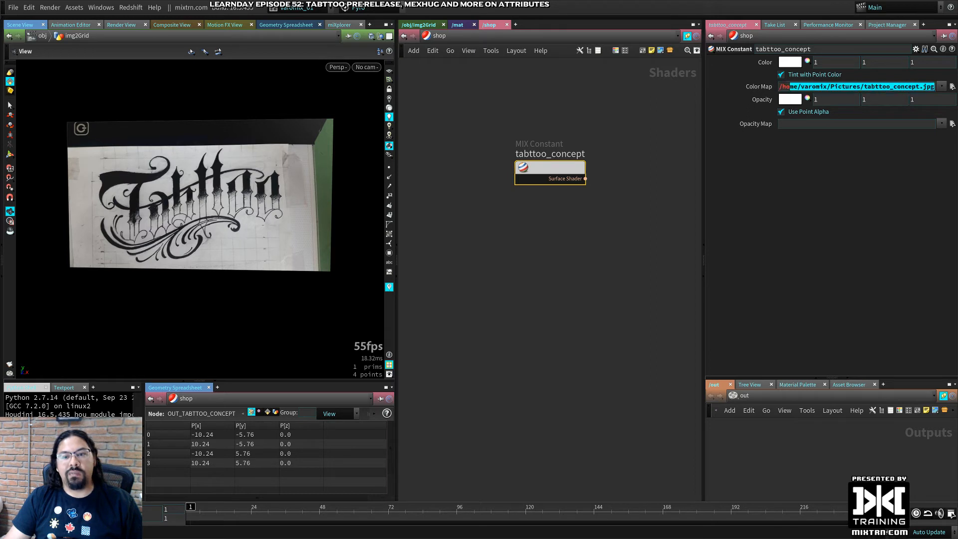
drag(553, 172, 560, 183)
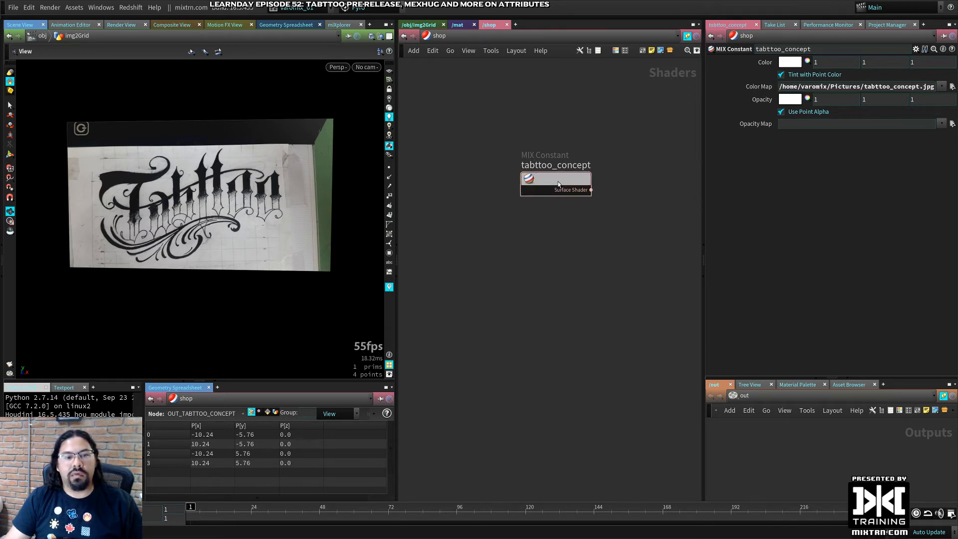
Return to the obj level and move the img2Grid node slightly up in the network
click(426, 25)
click(437, 36)
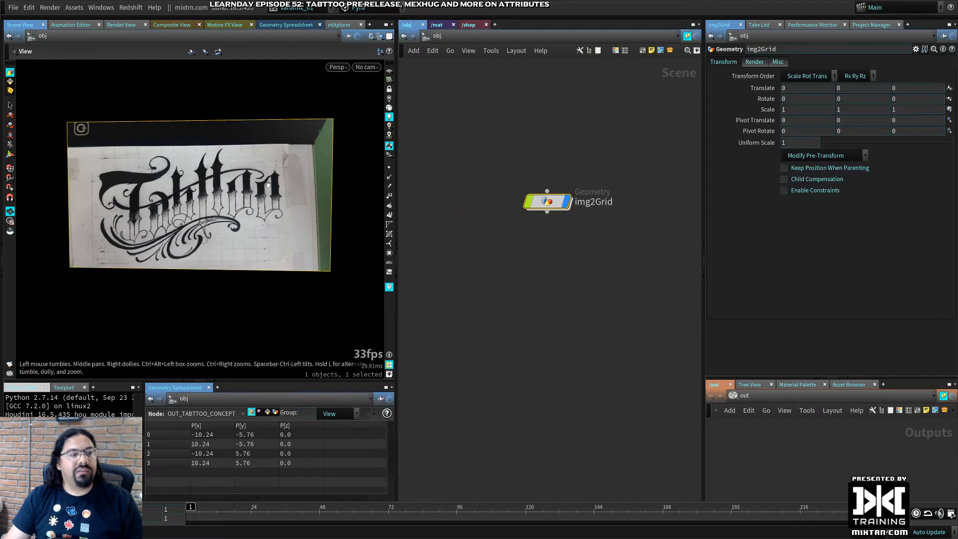
middle_drag(496, 245, 517, 263)
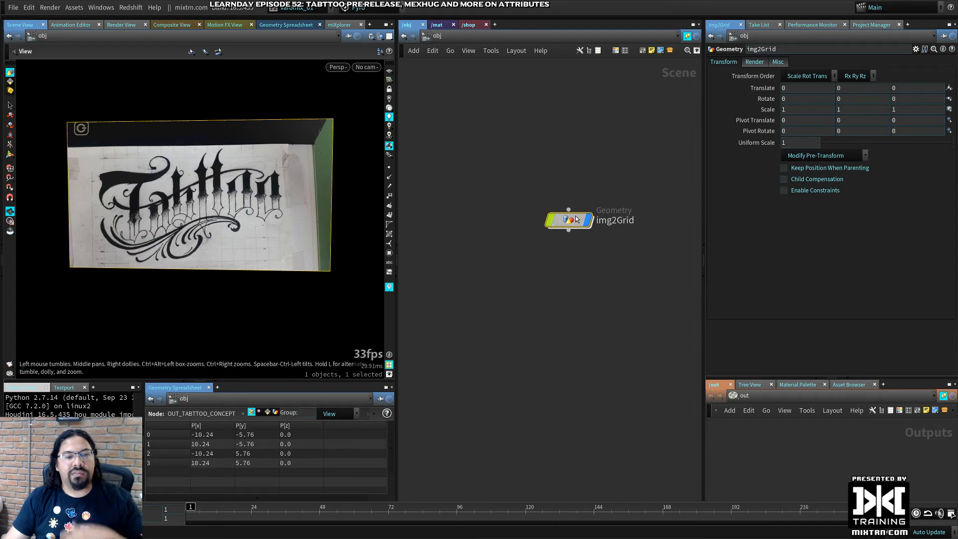
drag(567, 226, 566, 194)
Add a second Img2Grid node at object level, using Selection_001.png from the Pictures folder
click(508, 242)
key(Tab)
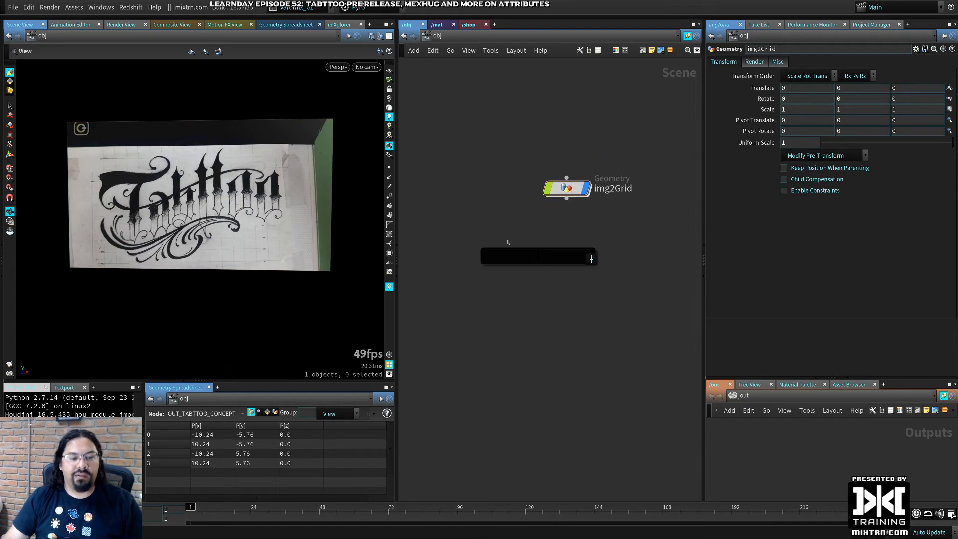
text(img)
key(Escape)
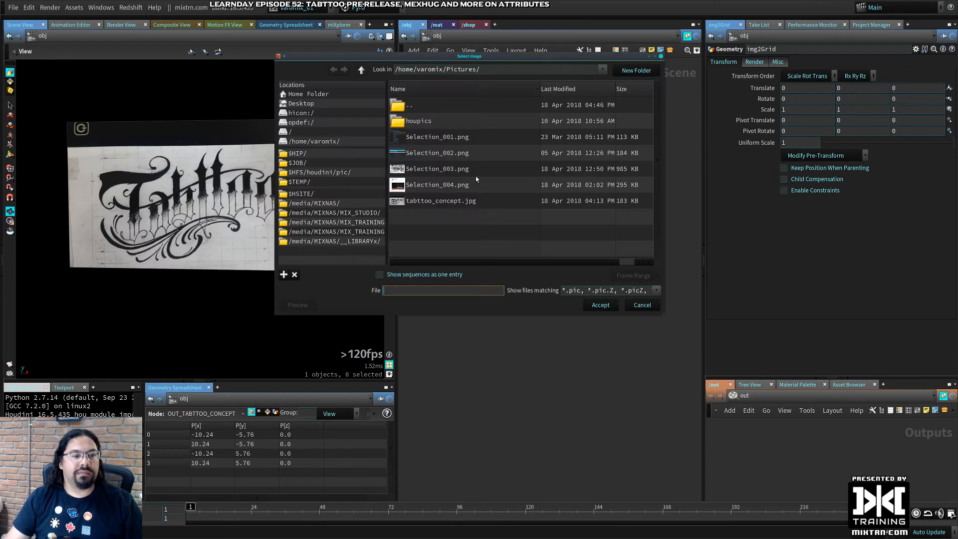
click(456, 140)
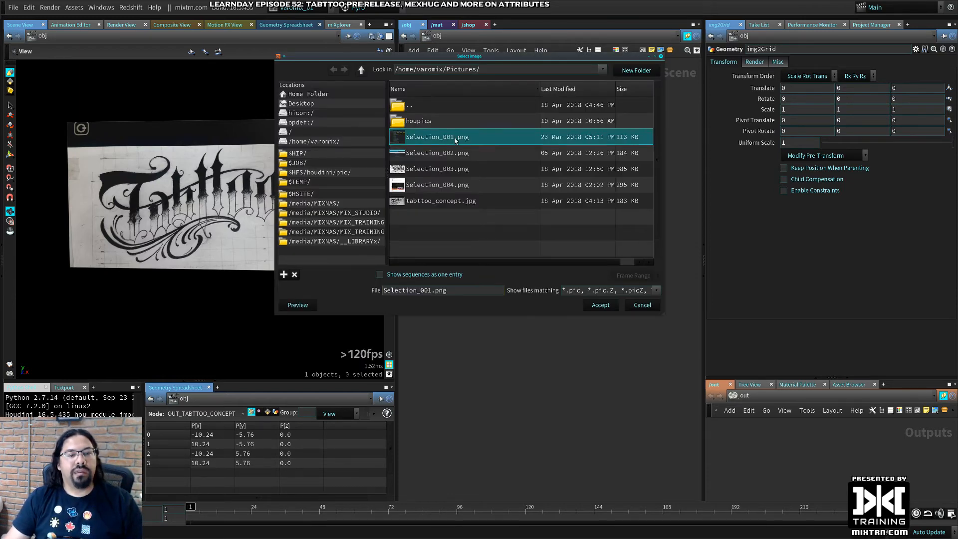
click(605, 306)
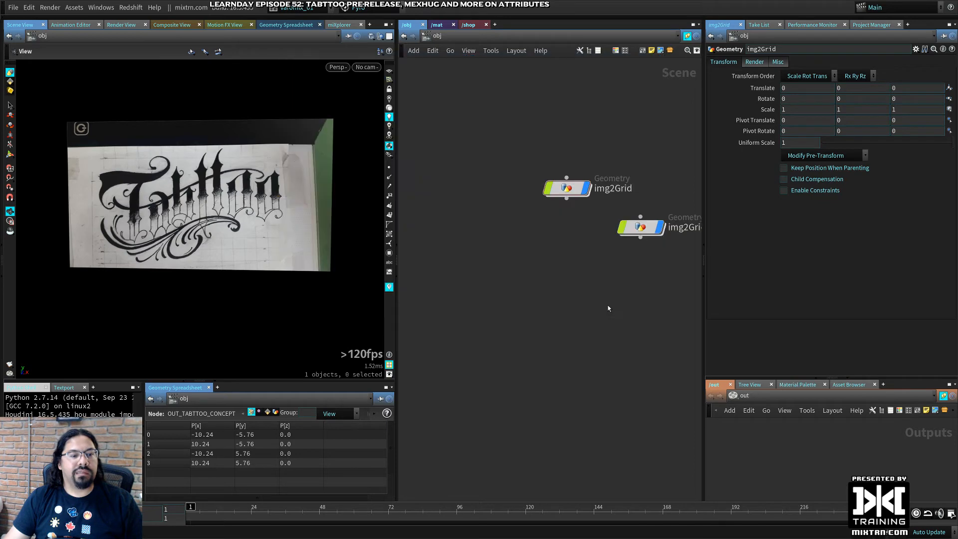
Turn off the display of the first img2Grid object so only the second image plane is shown
click(586, 188)
mouse_move(145, 233)
mouse_down()
mouse_move(130, 244)
mouse_move(182, 235)
mouse_move(155, 244)
mouse_up()
right_drag(155, 244, 117, 253)
mouse_move(118, 254)
mouse_down()
mouse_move(174, 246)
mouse_move(125, 260)
mouse_up()
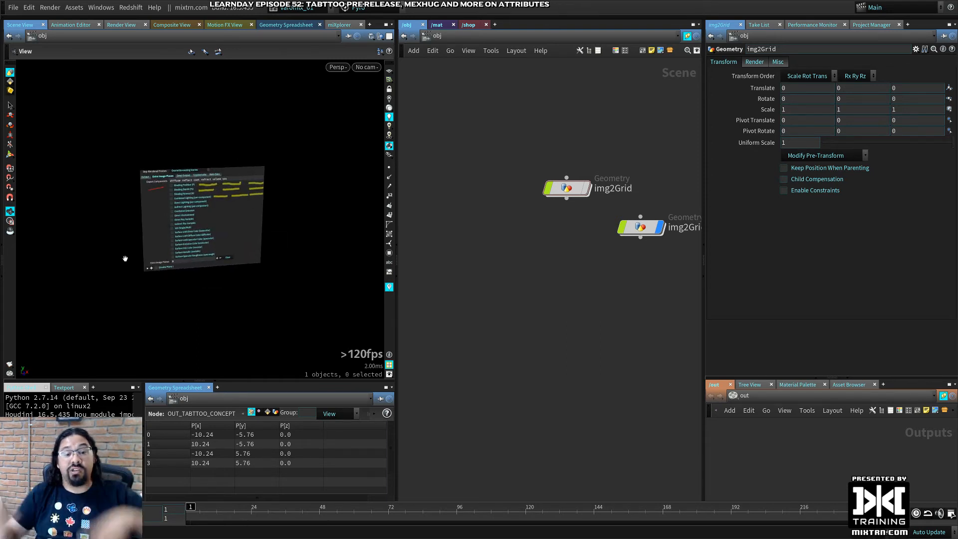
Turn on the reference ground grid in the viewport and view the image plane against it
click(389, 71)
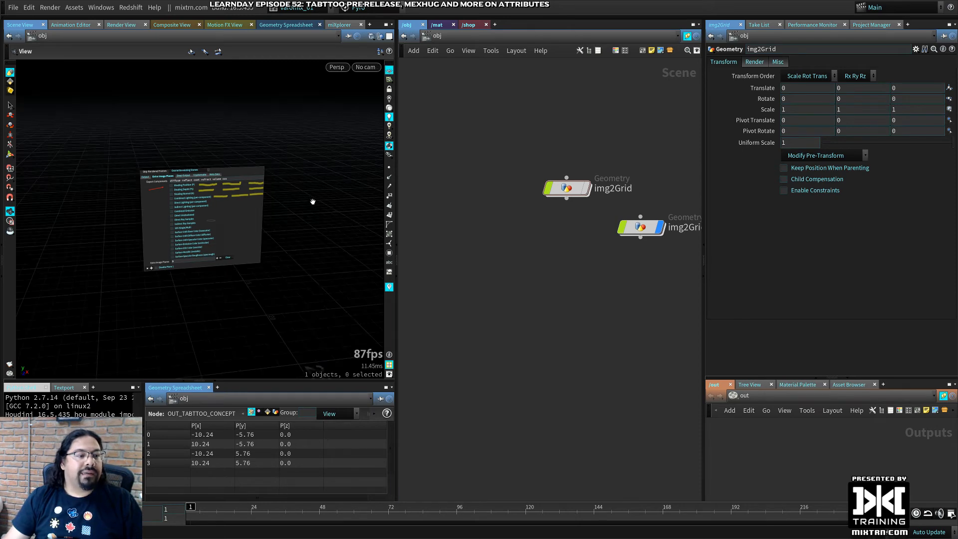
middle_drag(313, 201, 315, 254)
right_drag(316, 254, 244, 272)
drag(244, 272, 214, 258)
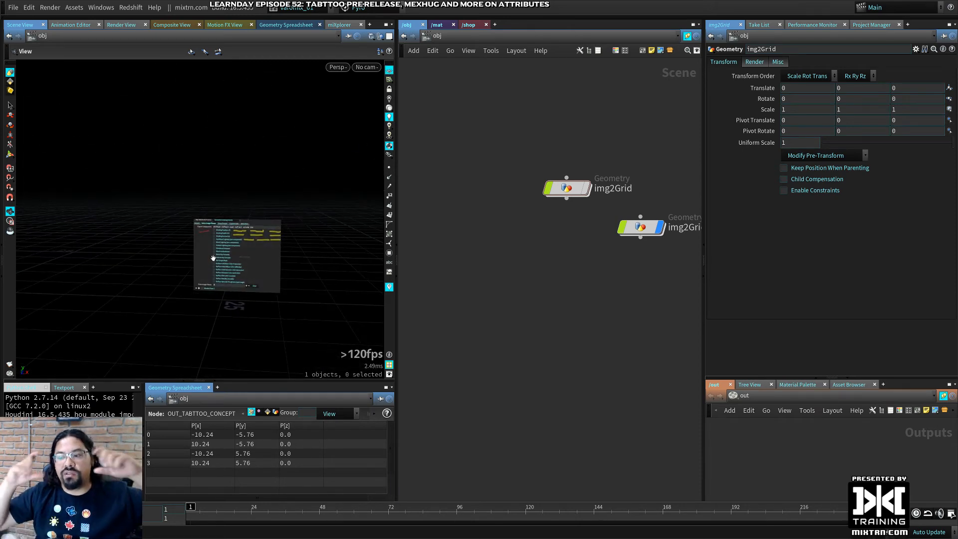
Enter the img2Grid1 object and examine the Size values of its grid1 node
double_click(641, 228)
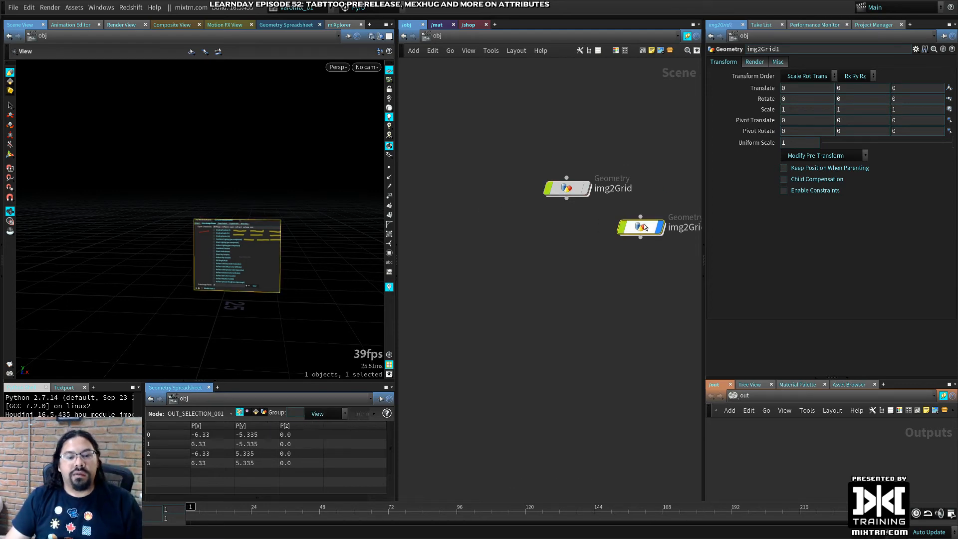
click(539, 218)
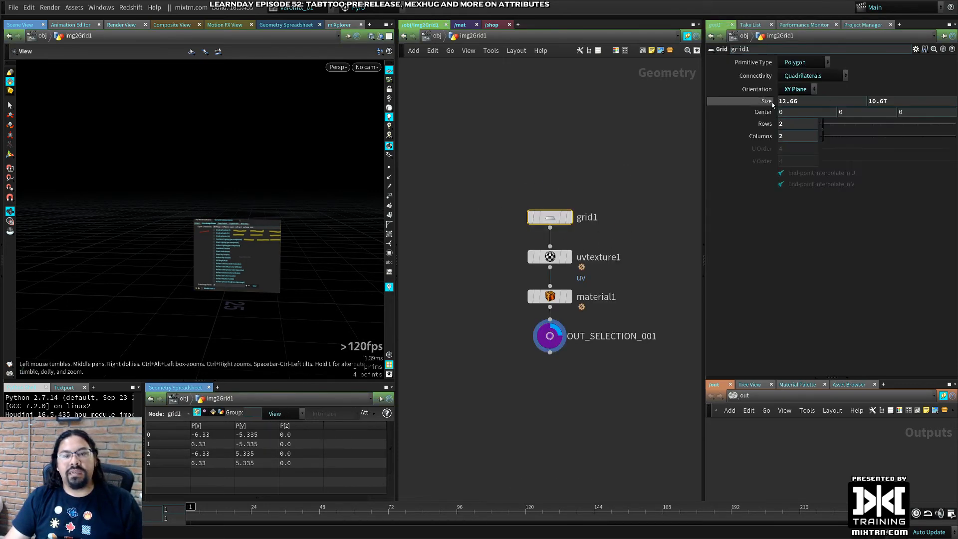
click(807, 102)
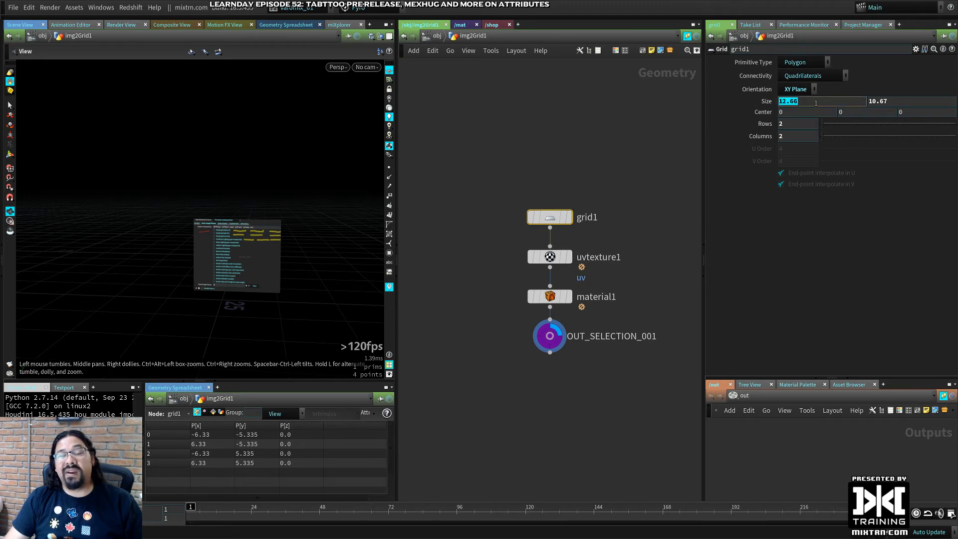
Return to the object level and delete both Img2Grid objects
click(807, 101)
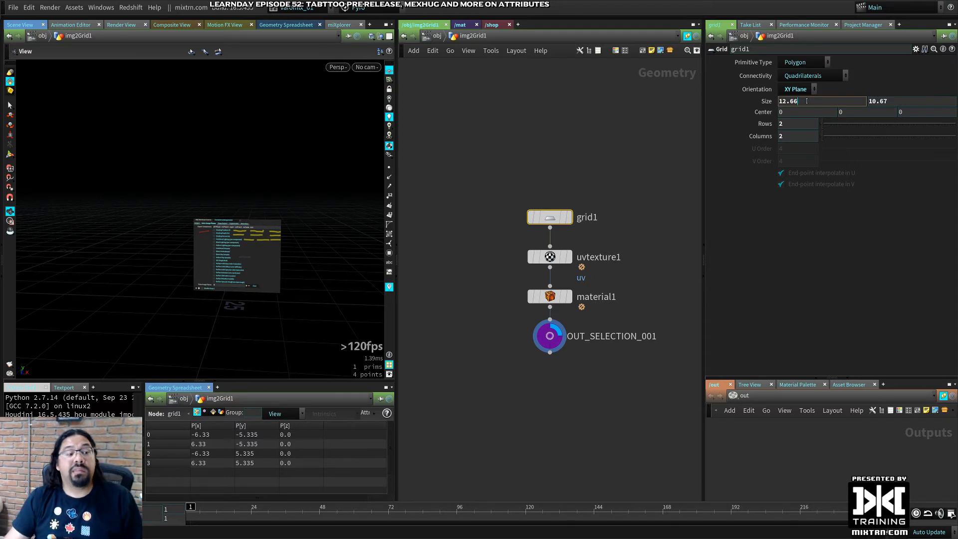
key(Tab)
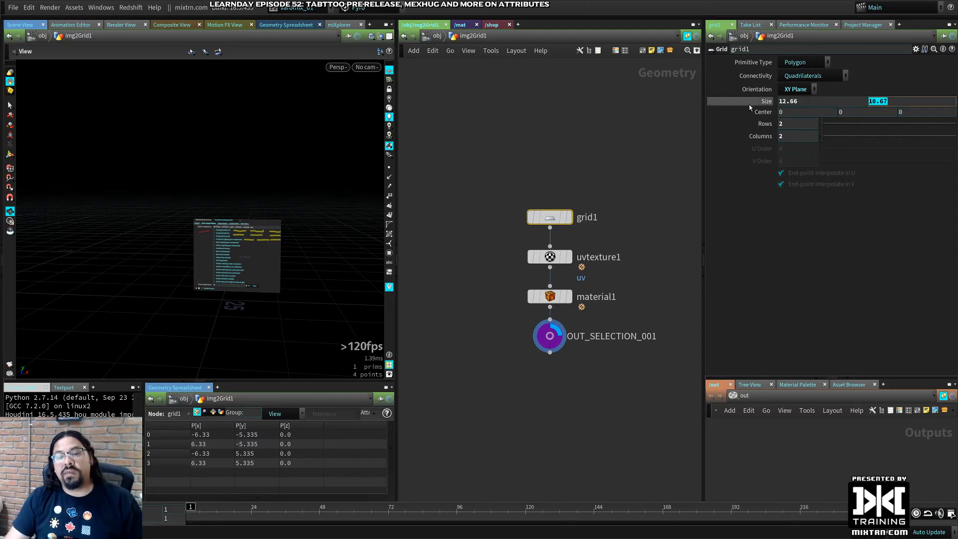
click(438, 37)
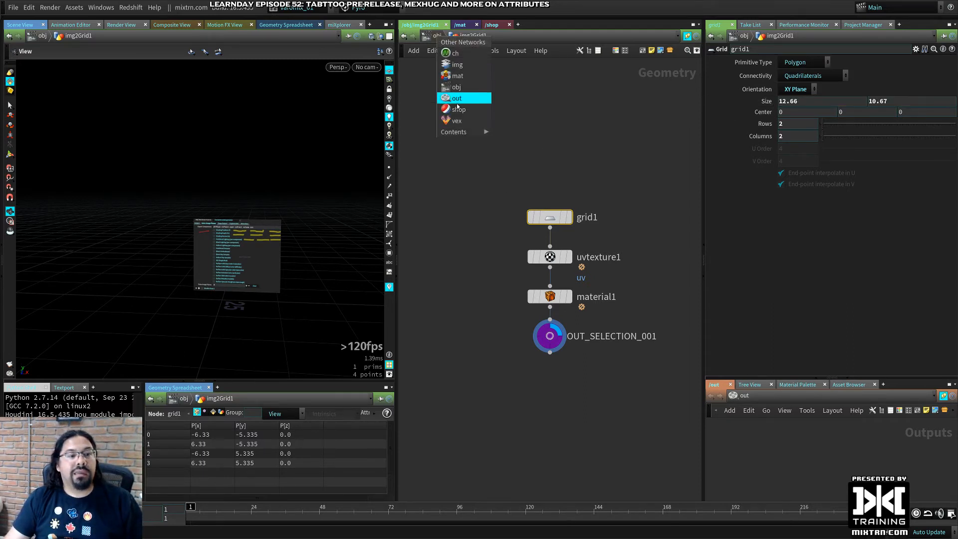
click(547, 143)
key(u)
drag(541, 145, 624, 266)
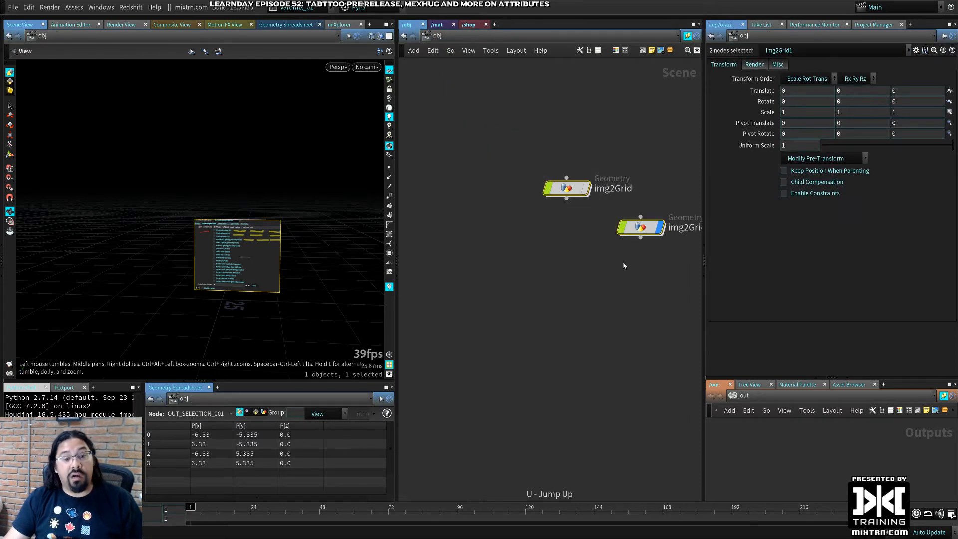
key(Delete)
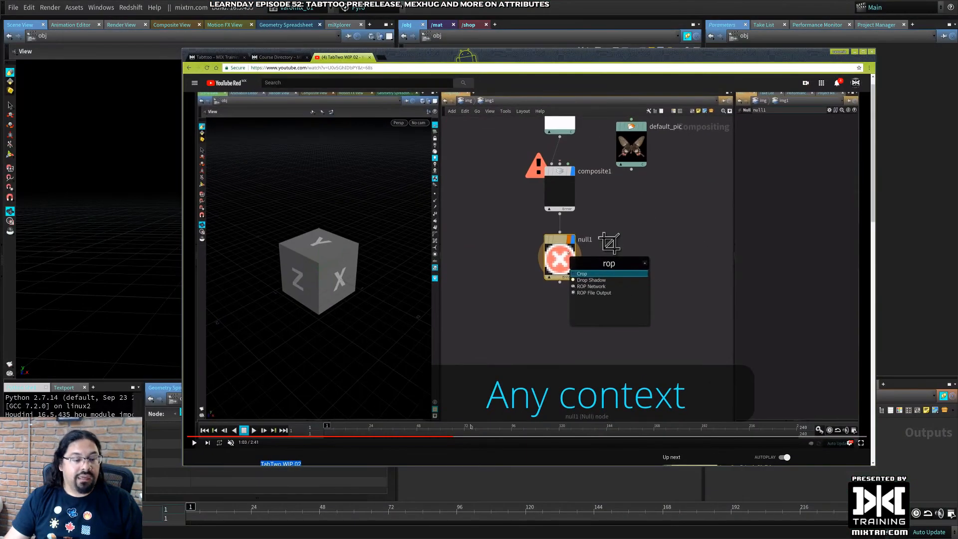
Skip the TabTwo WIP 02 video in the browser ahead to the "Auto-place nodes" part, then return to Houdini
drag(455, 438, 557, 438)
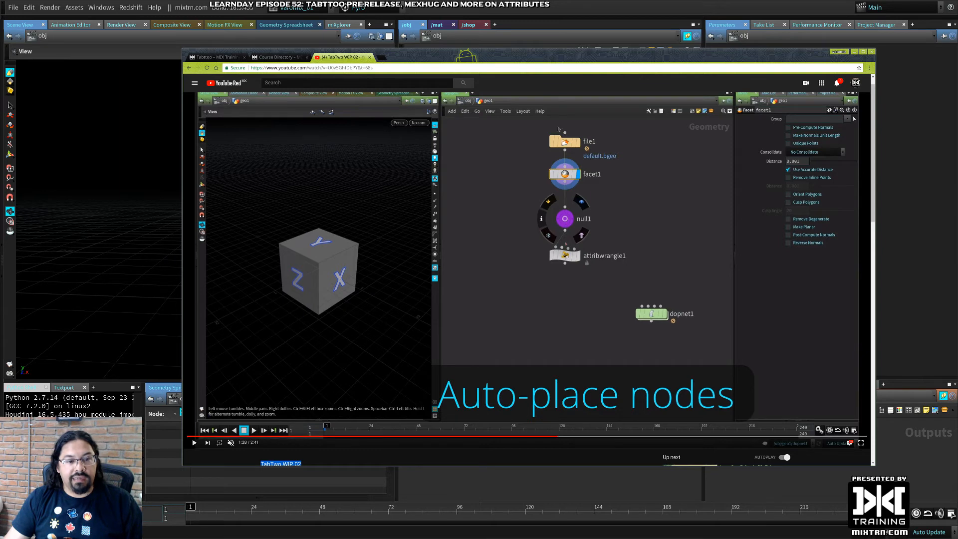
click(557, 12)
Create a Torus object at object level and shift its node slightly sideways in the network
key(Tab)
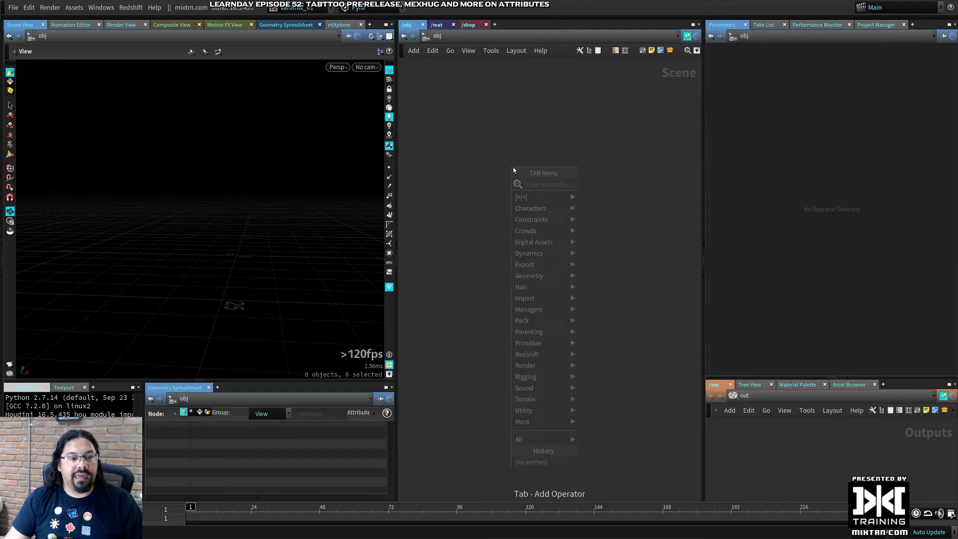
text(toru)
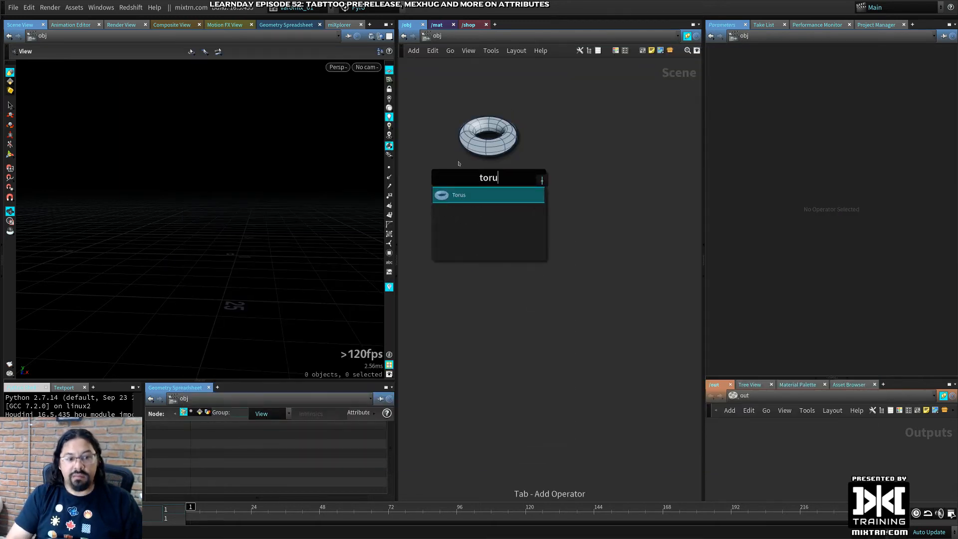
key(Return)
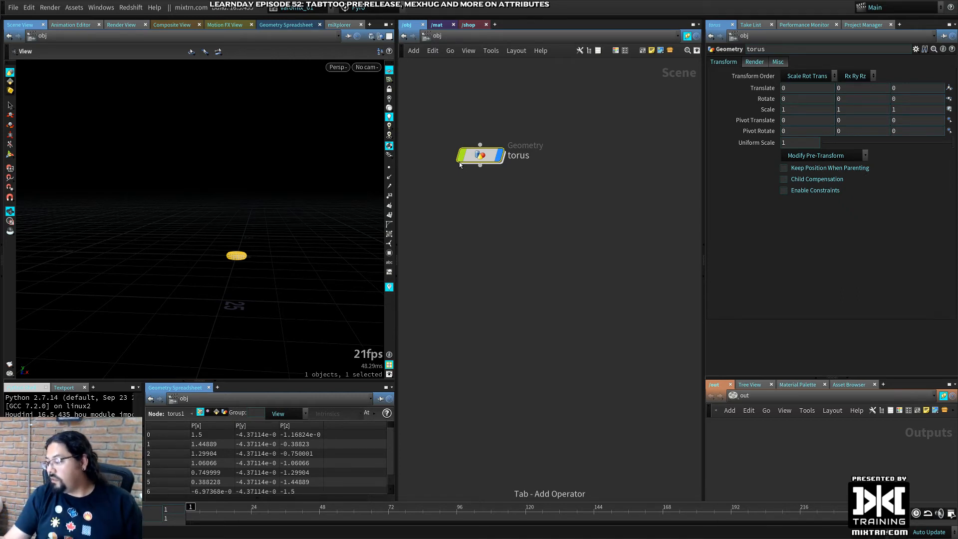
drag(480, 165, 506, 165)
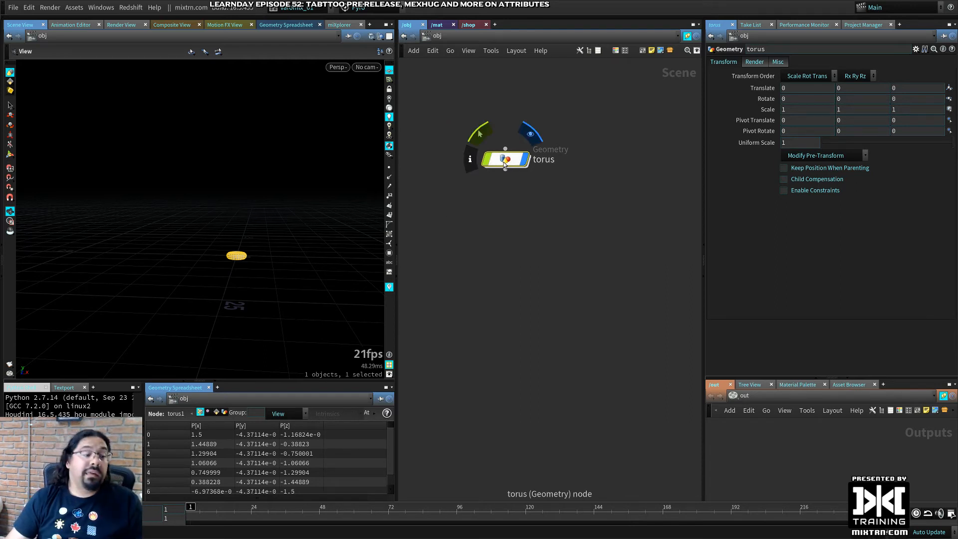
Enter the torus object, add a Null after the torus1 node, and place it farther below
double_click(505, 161)
drag(546, 278, 520, 86)
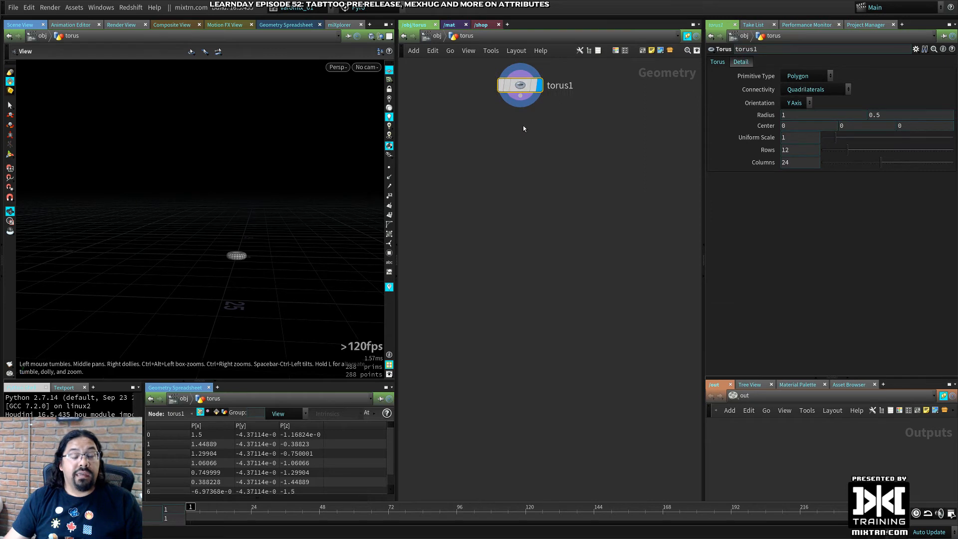
drag(523, 129, 527, 136)
key(Tab)
text(n)
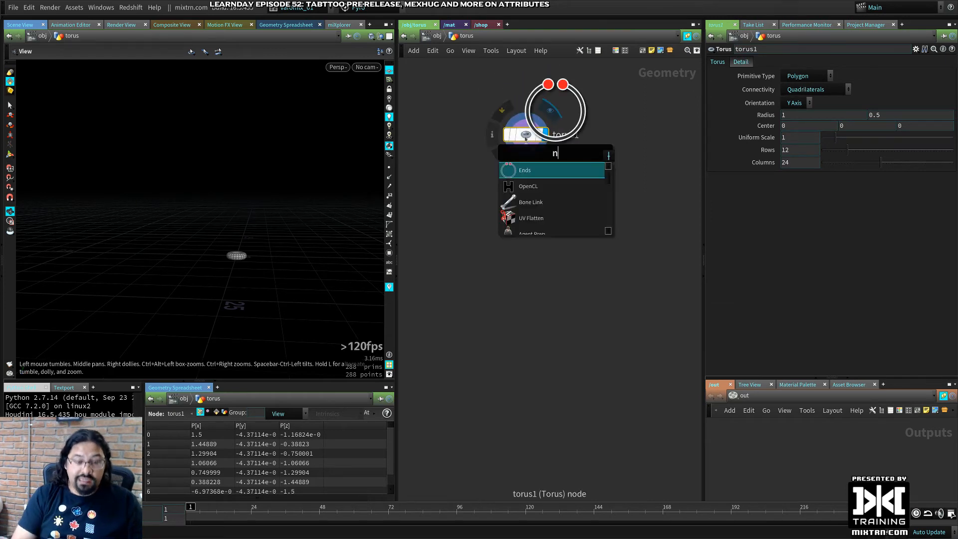
text(u)
click(524, 186)
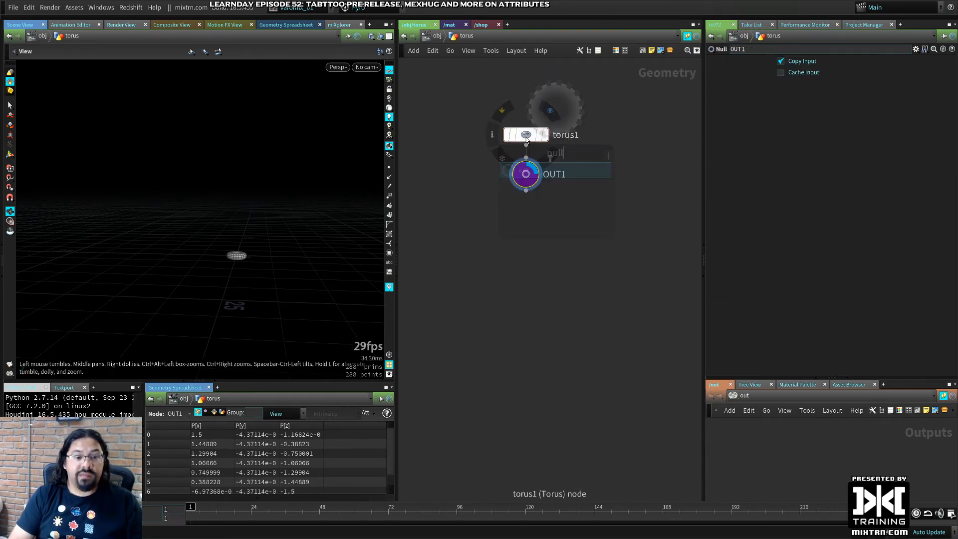
drag(525, 172, 531, 226)
Insert a UV Texture node between torus1 and the OUT1 null
click(528, 134)
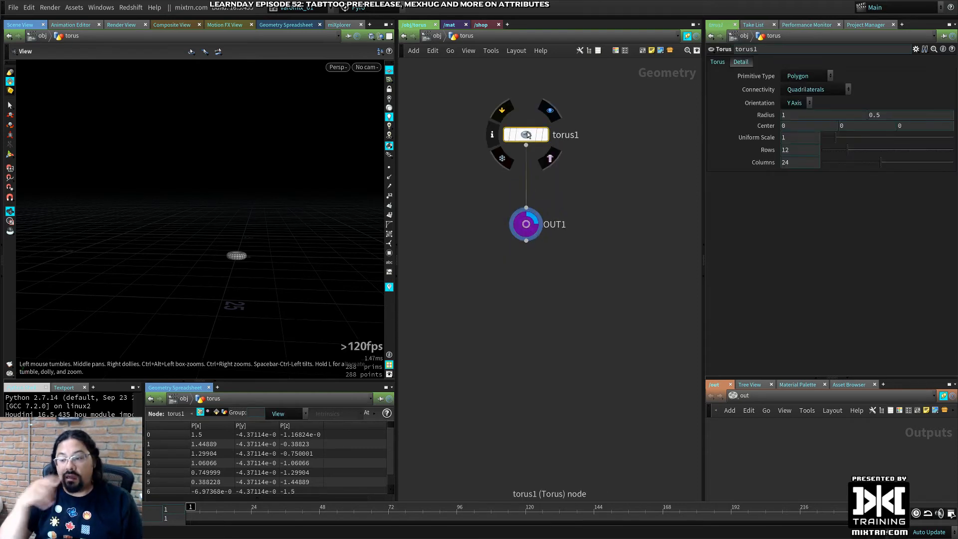
key(Tab)
text(t)
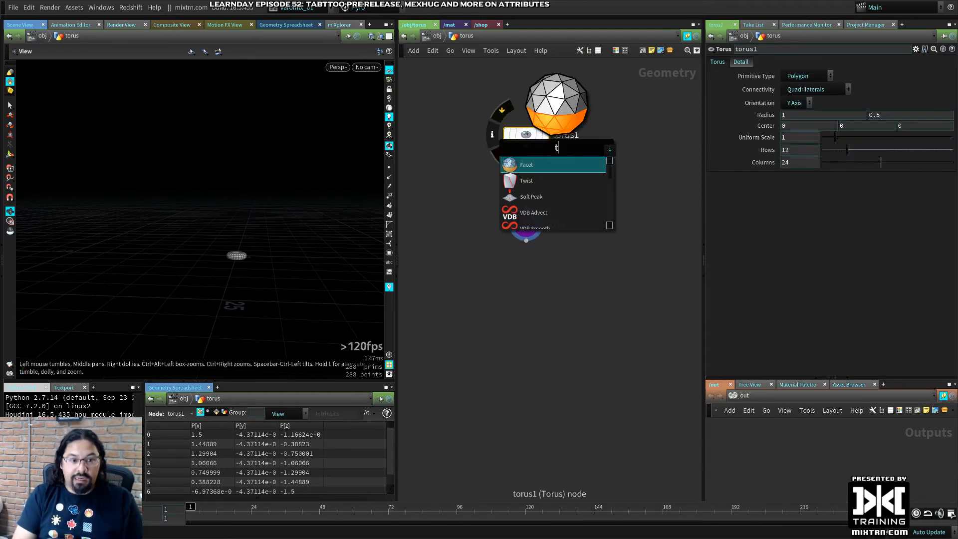
text(exture)
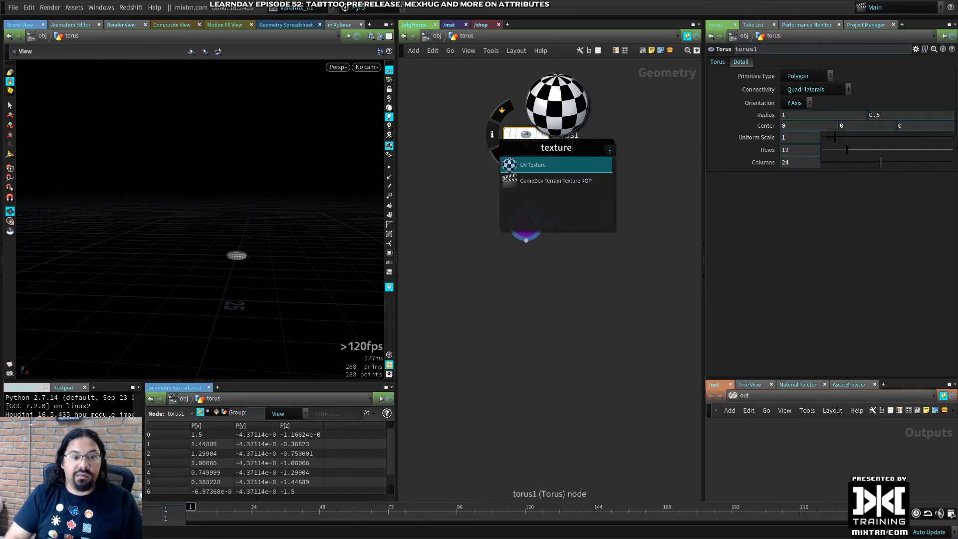
key(Return)
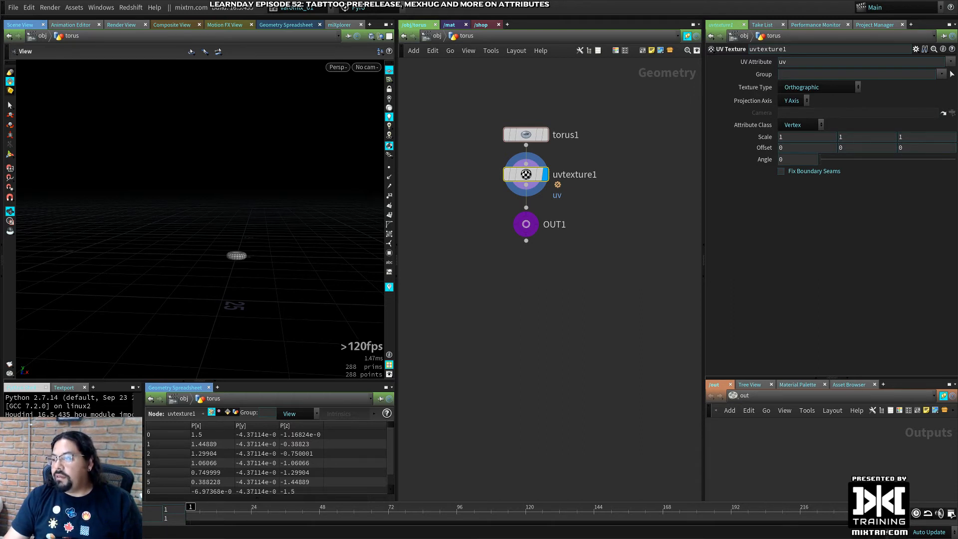
Search Houdini's standard TAB menu for "for" and look through the For-Each entries without adding a node
click(527, 224)
click(527, 175)
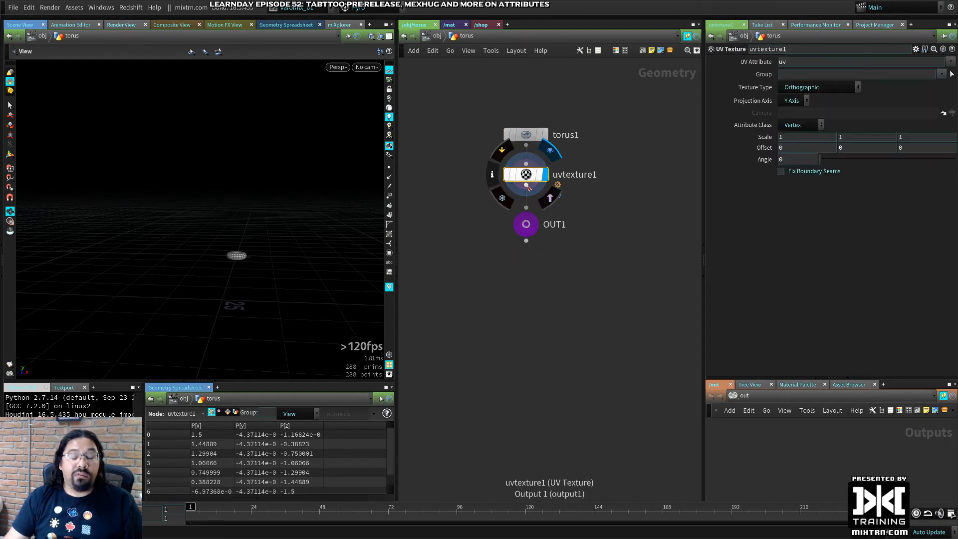
key(Tab)
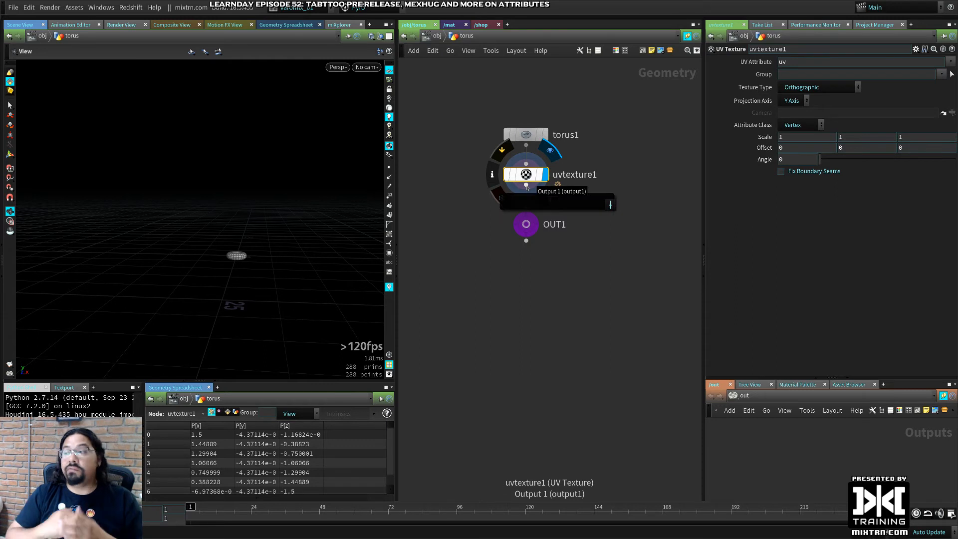
key(Tab)
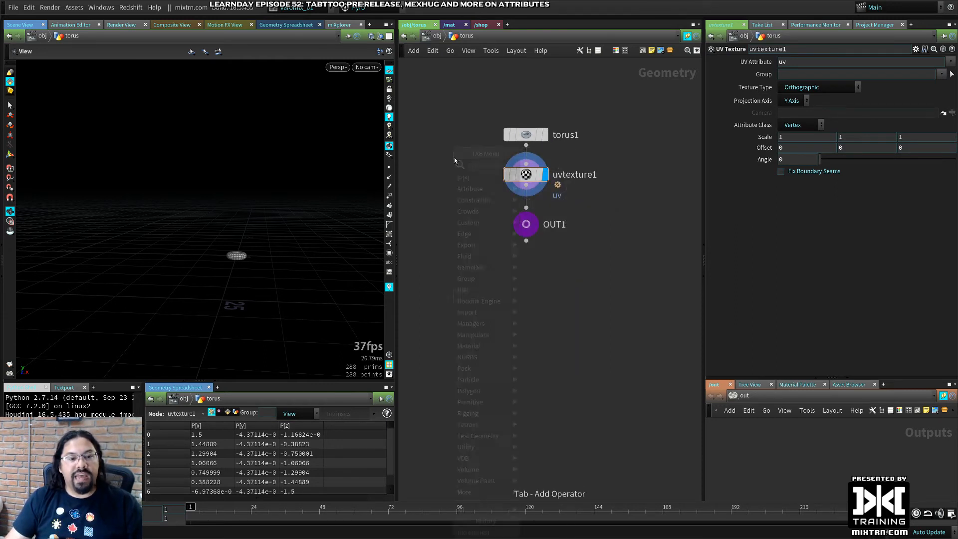
key(Tab)
text(for)
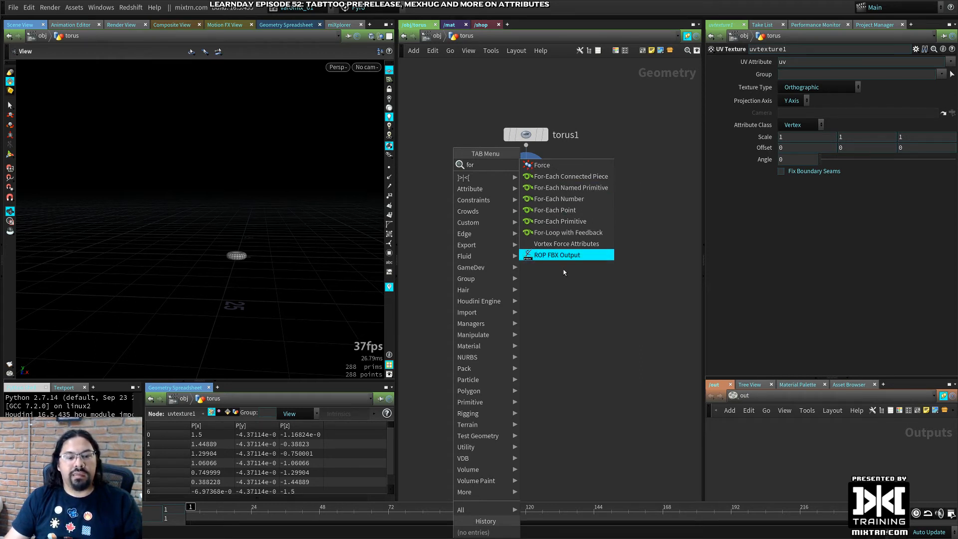
key(Escape)
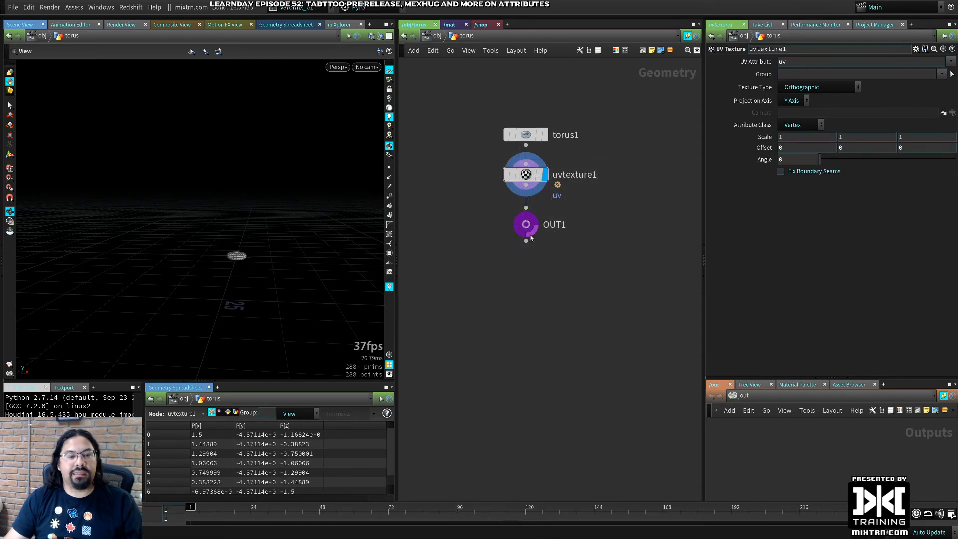
From the uvtexture1 node, search Tabttoo for For-Each nodes by the initials fec, fen and fep without adding any
mouse_move(525, 180)
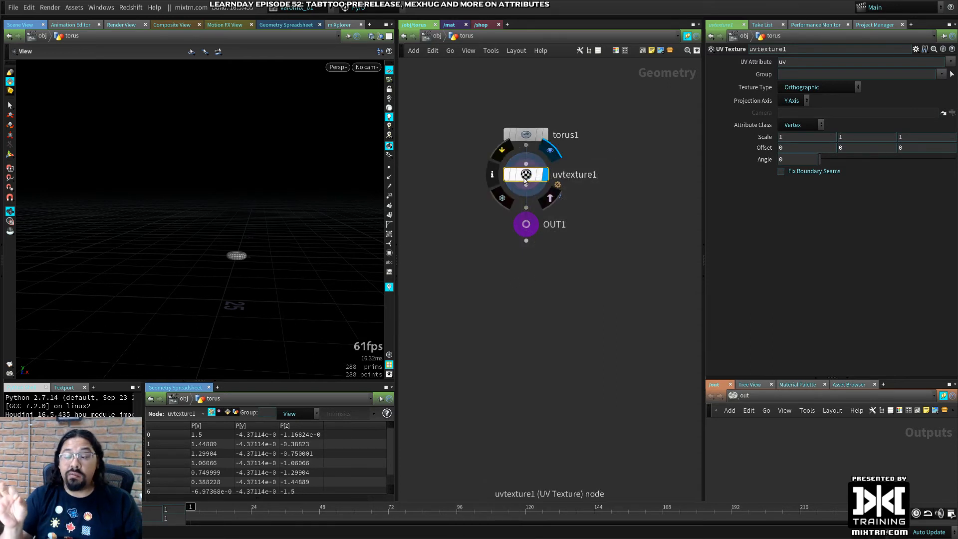
key(Tab)
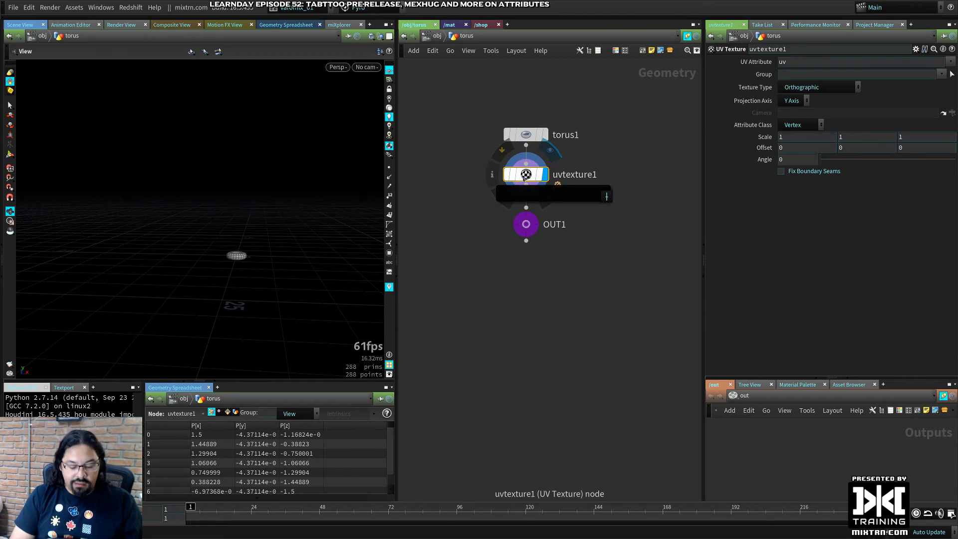
text(fec)
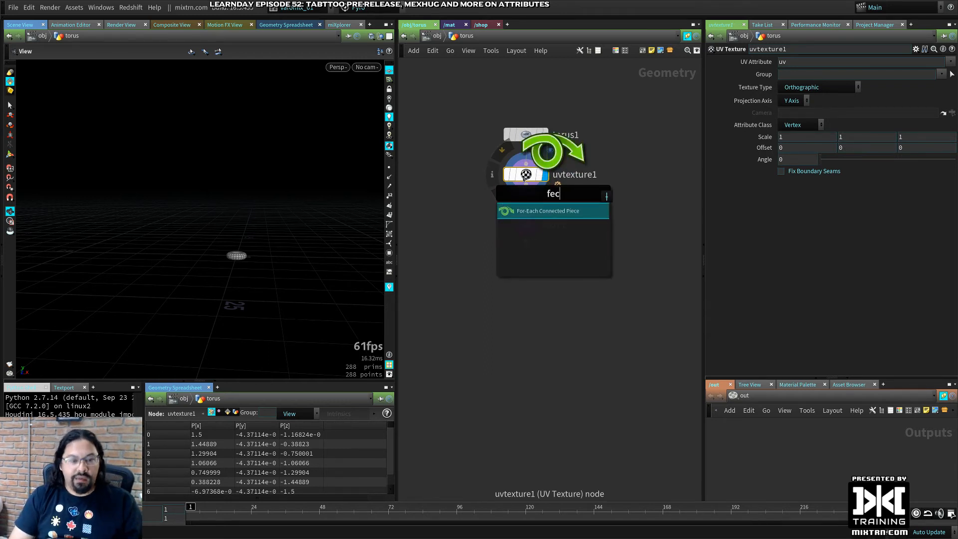
key(BackSpace)
text(n)
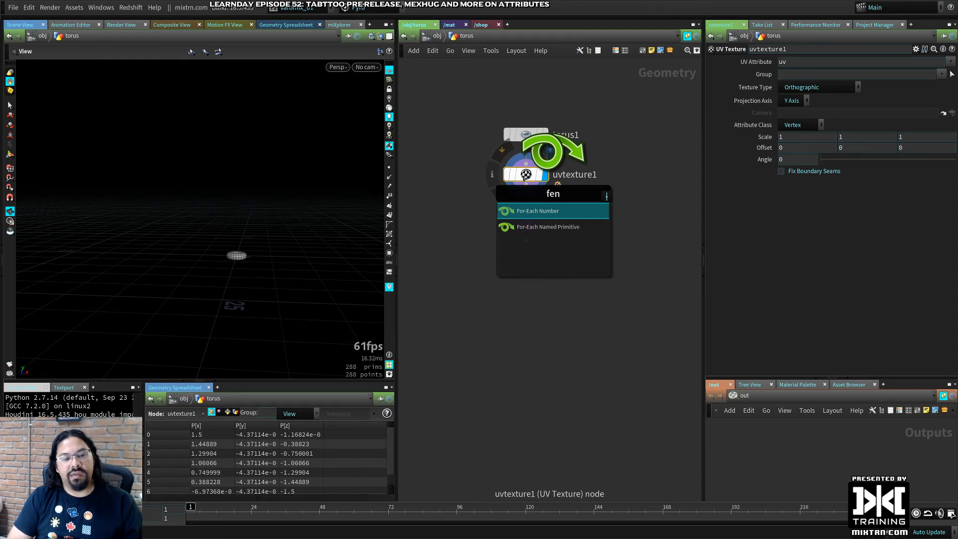
key(Down)
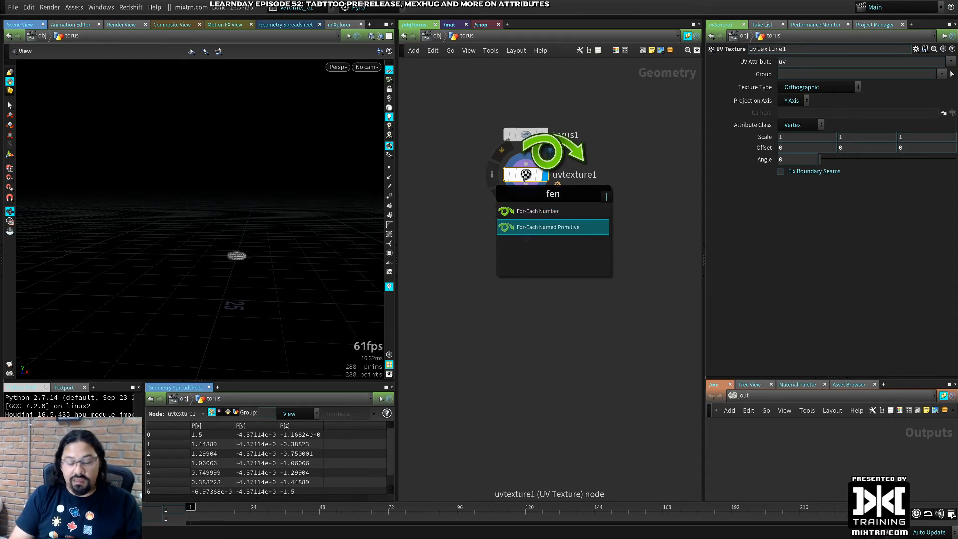
key(BackSpace)
text(p)
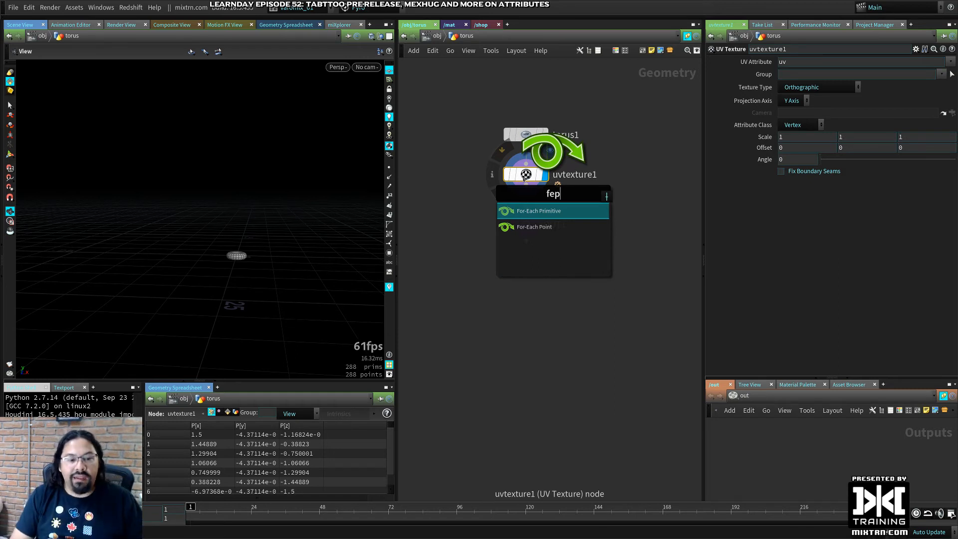
key(BackSpace)
key(BackSpace)
text(e)
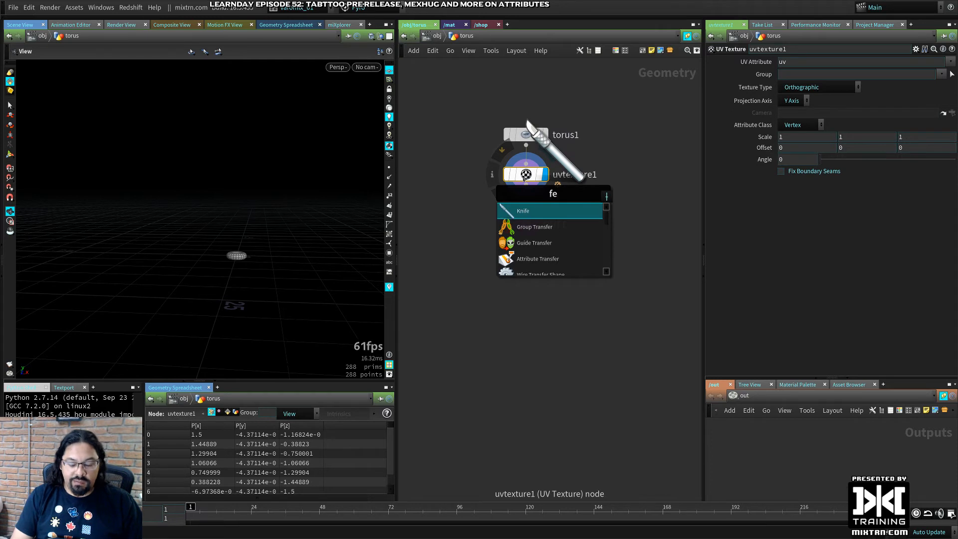
text(p)
key(Escape)
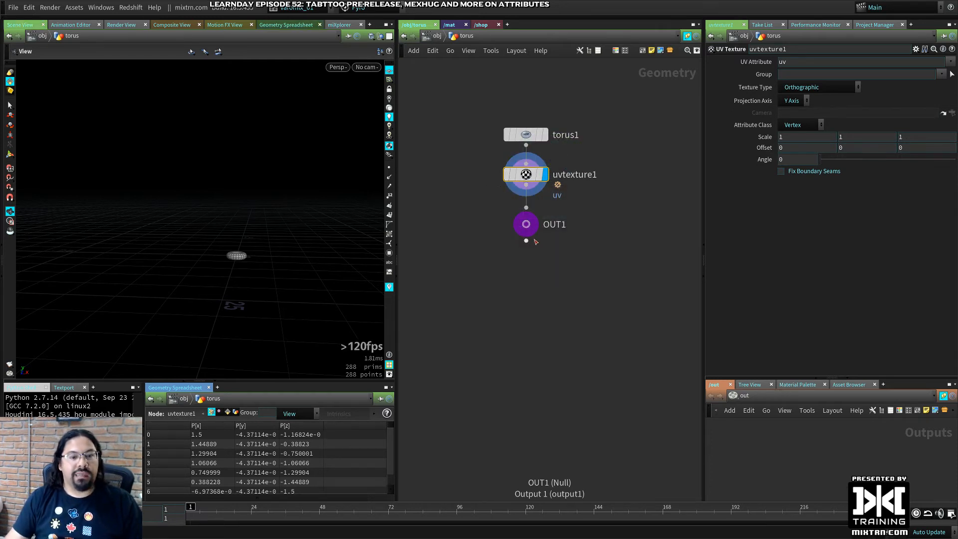
Move OUT1 farther below uvtexture1 and look up the For-Each nodes in Tabttoo with the initials fep and fec
drag(529, 230, 519, 272)
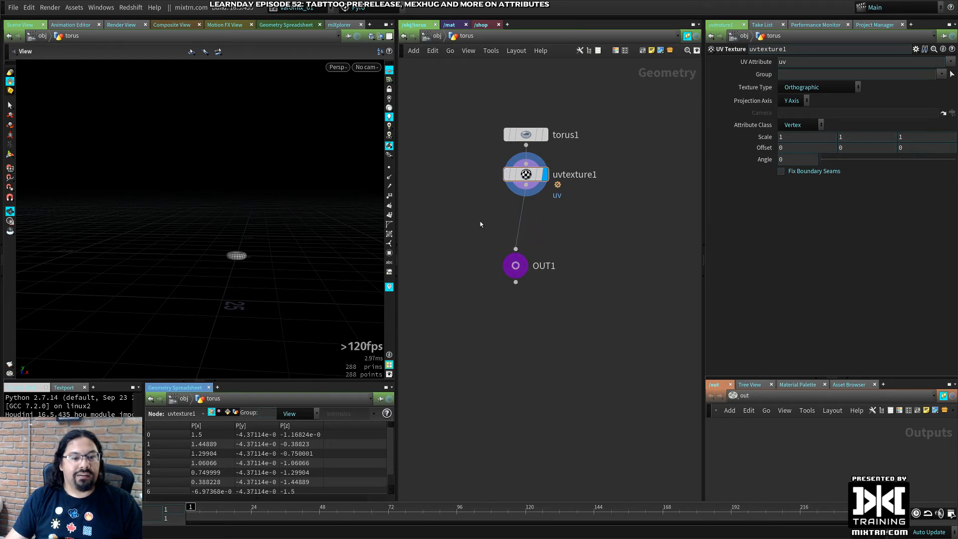
key(Tab)
text(fep)
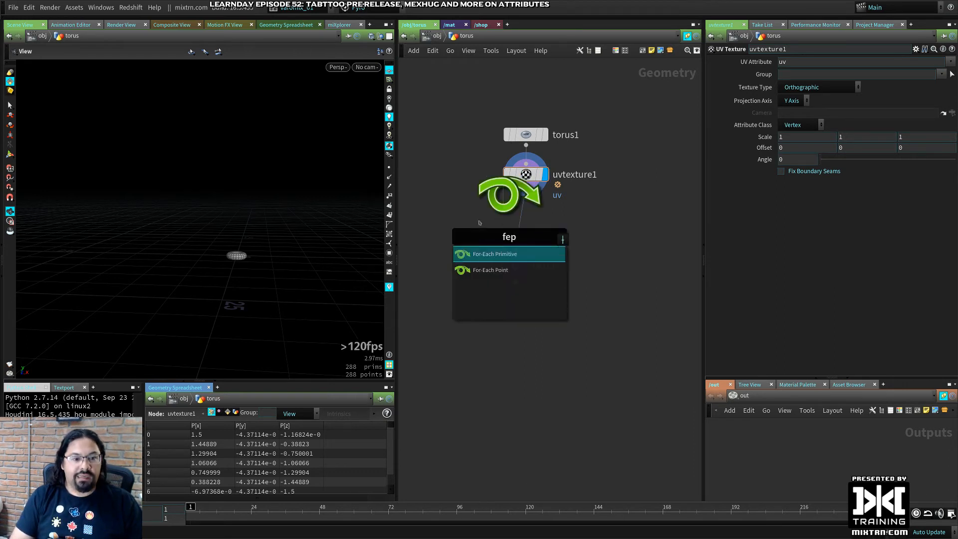
key(Escape)
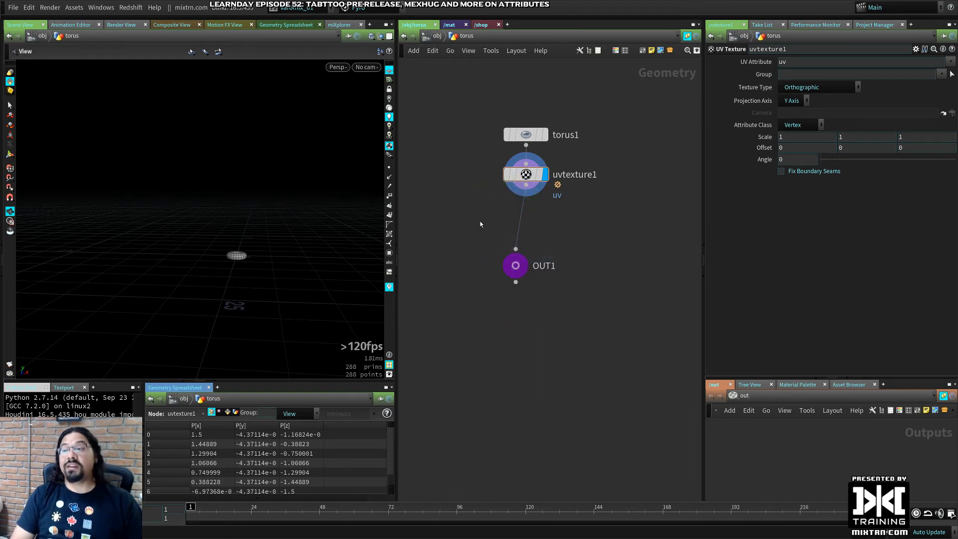
key(Tab)
text(fep)
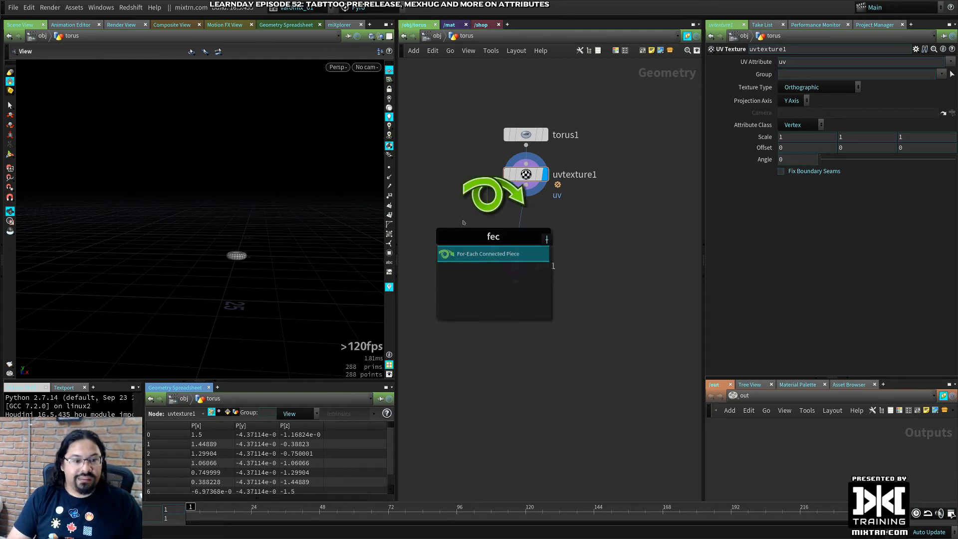
key(Escape)
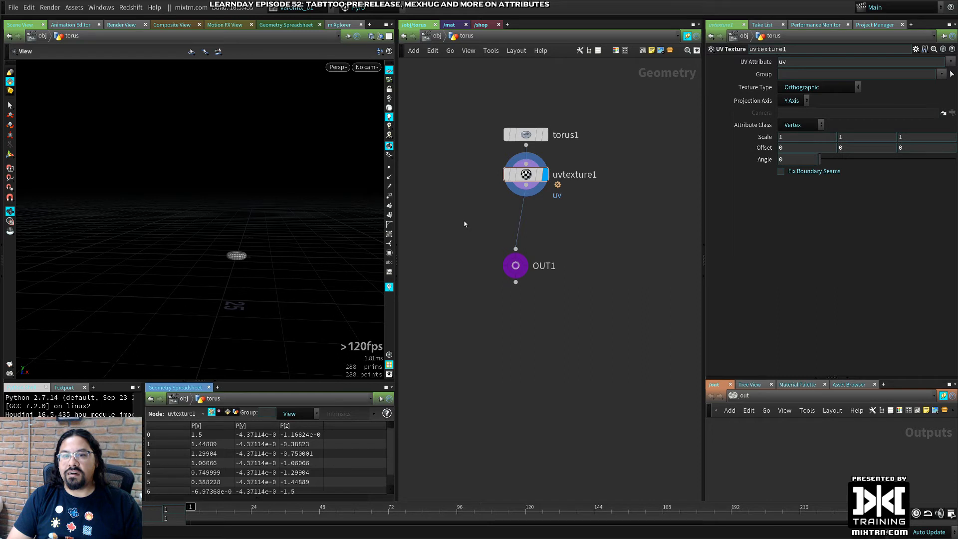
Search Tabttoo by the initials fe and cp in the torus network without adding a node
key(Tab)
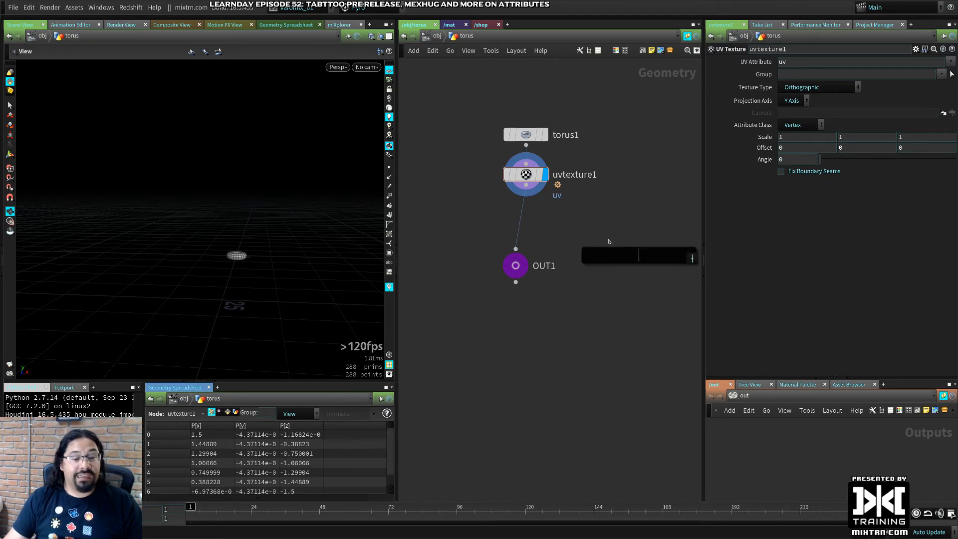
text(fe)
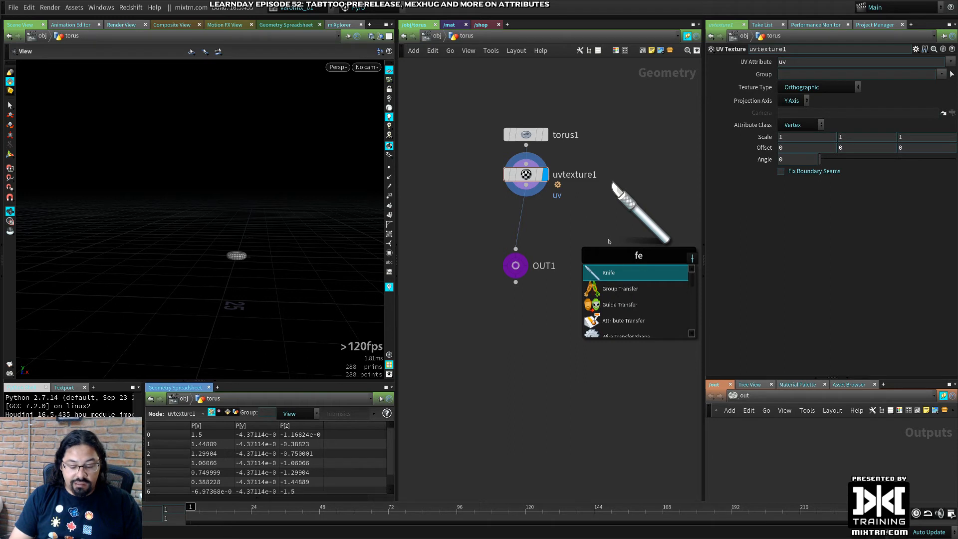
text(cp)
key(Return)
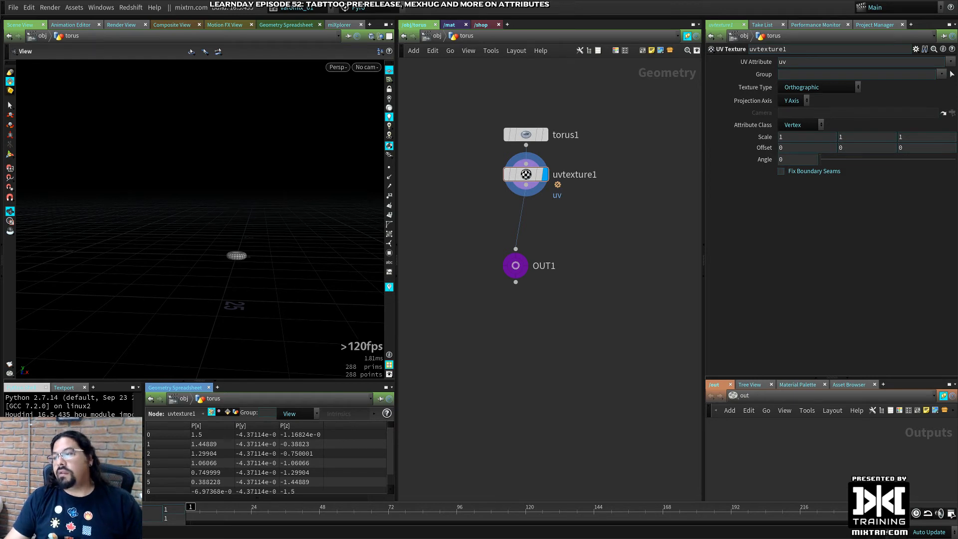
Add a Compiled Block from Tabttoo by the initials cb and place it beside OUT1, unconnected to the existing chain
key(Tab)
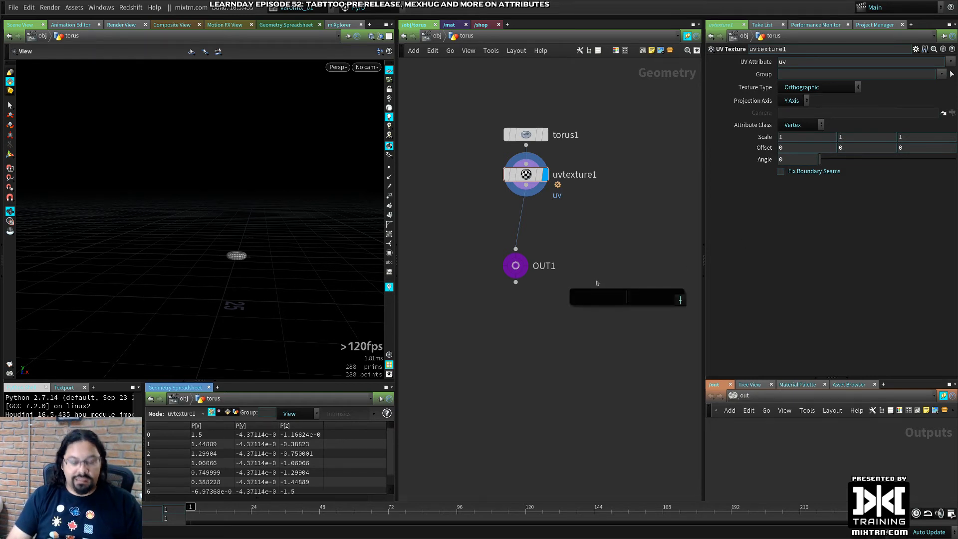
text(cb)
key(Return)
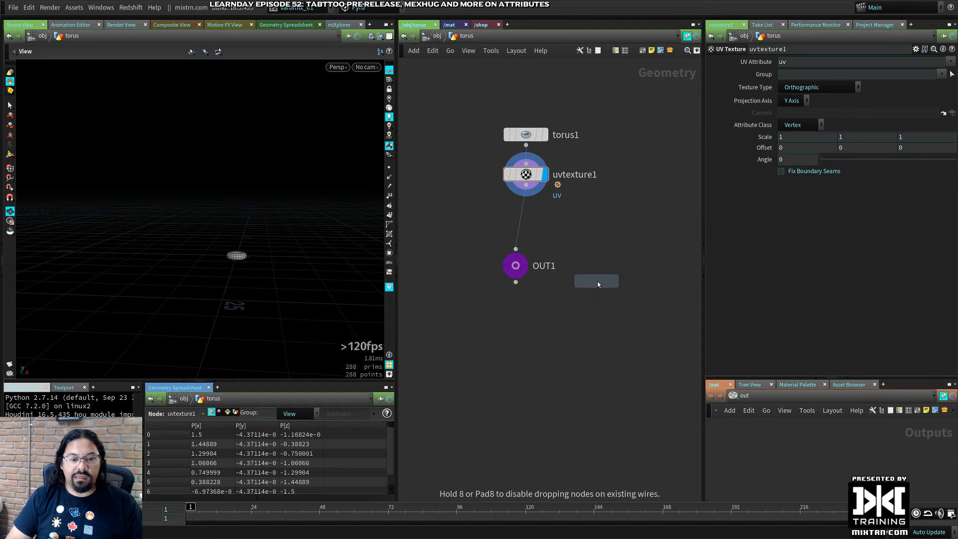
click(599, 254)
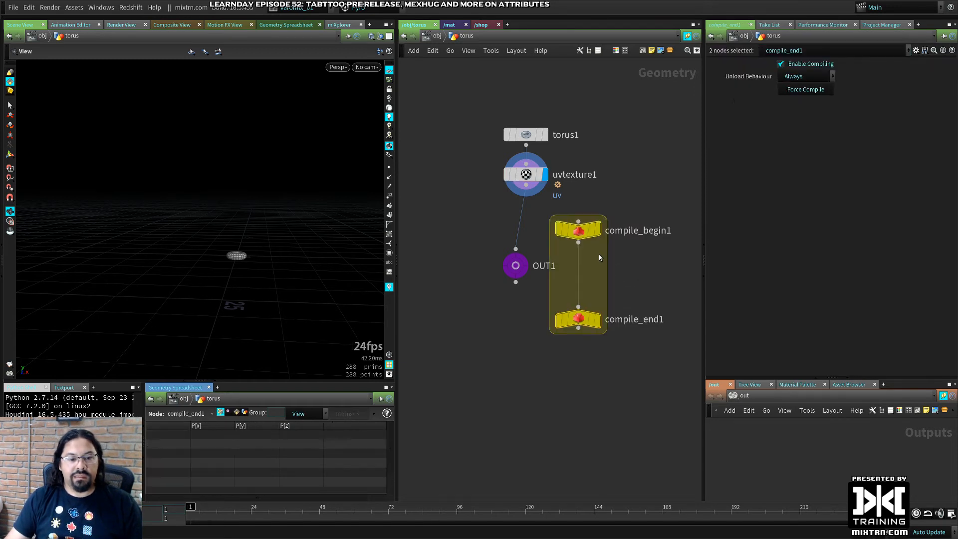
drag(602, 235, 603, 270)
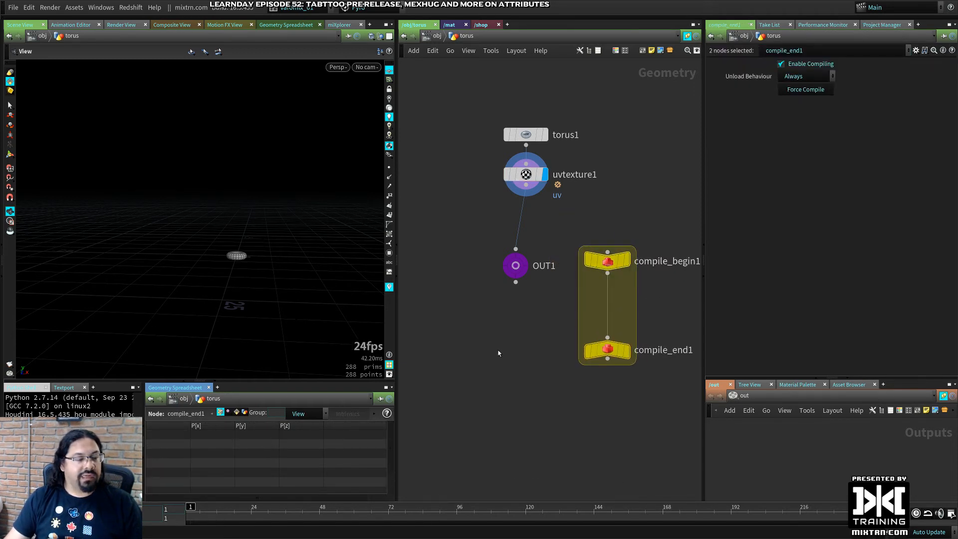
Shift OUT1 away from the unconnected block and insert another Compiled Block between uvtexture1 and OUT1 using the Tabttoo initials cb
drag(515, 265, 498, 253)
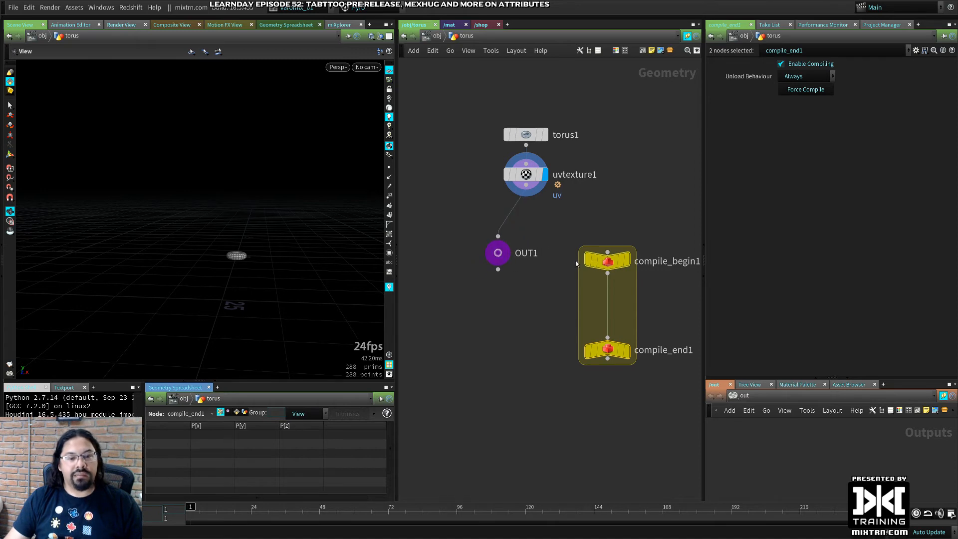
middle_drag(649, 219, 616, 214)
drag(609, 247, 552, 384)
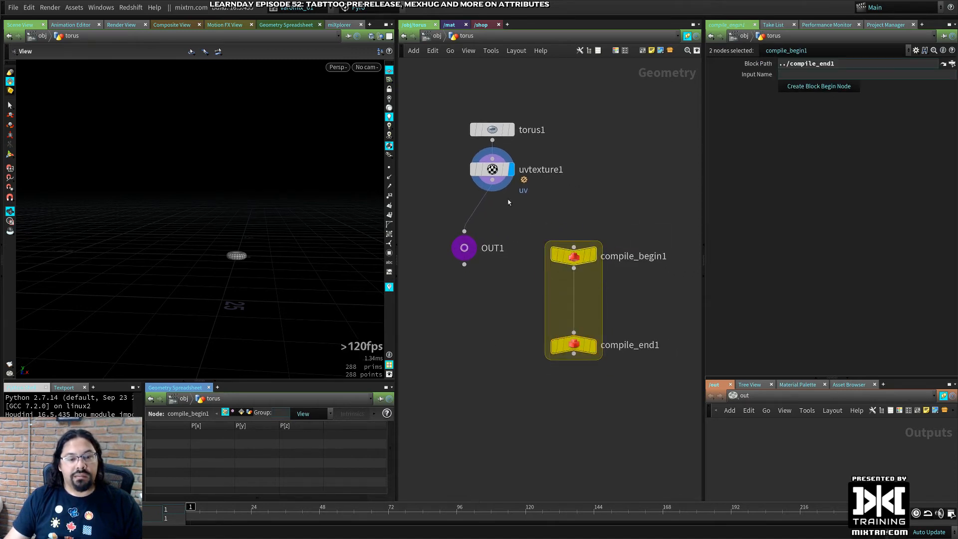
click(501, 179)
key(Tab)
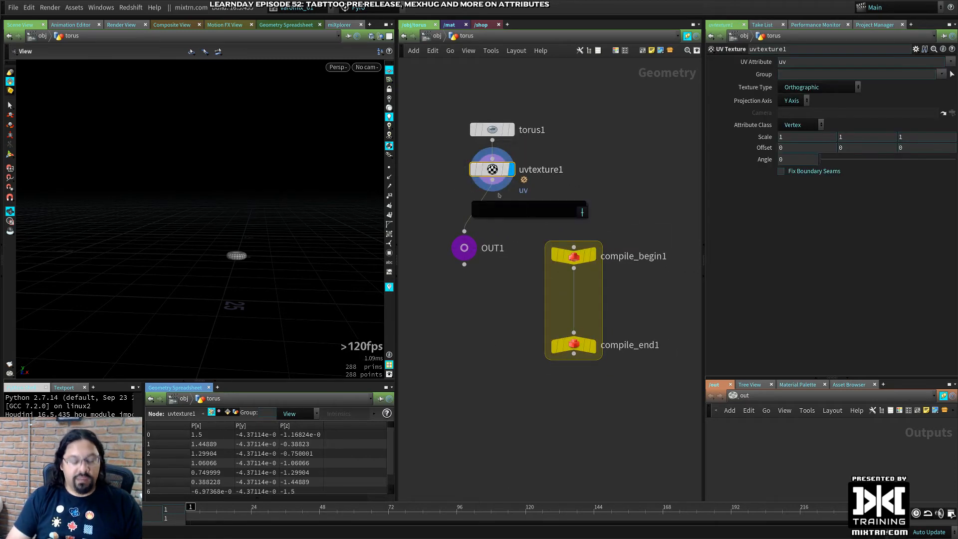
text(cb)
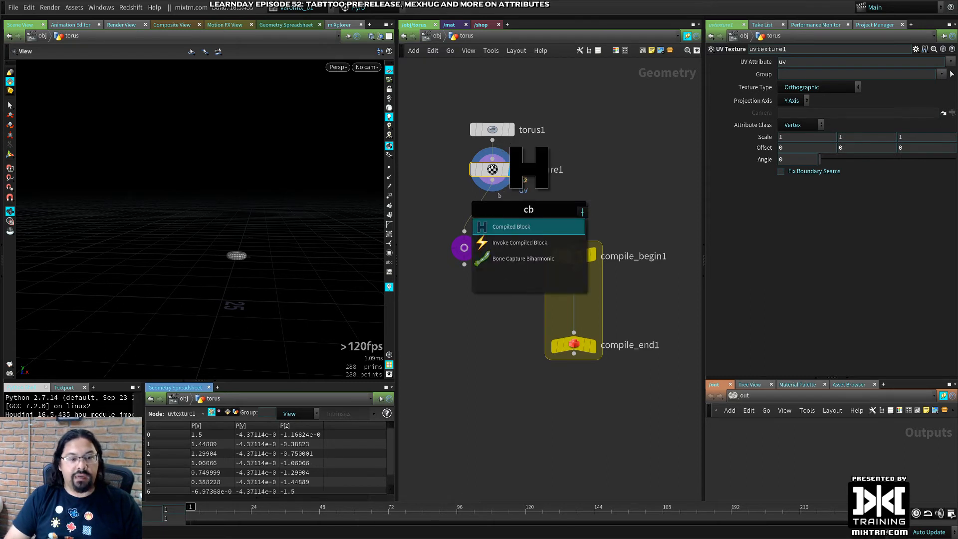
key(Return)
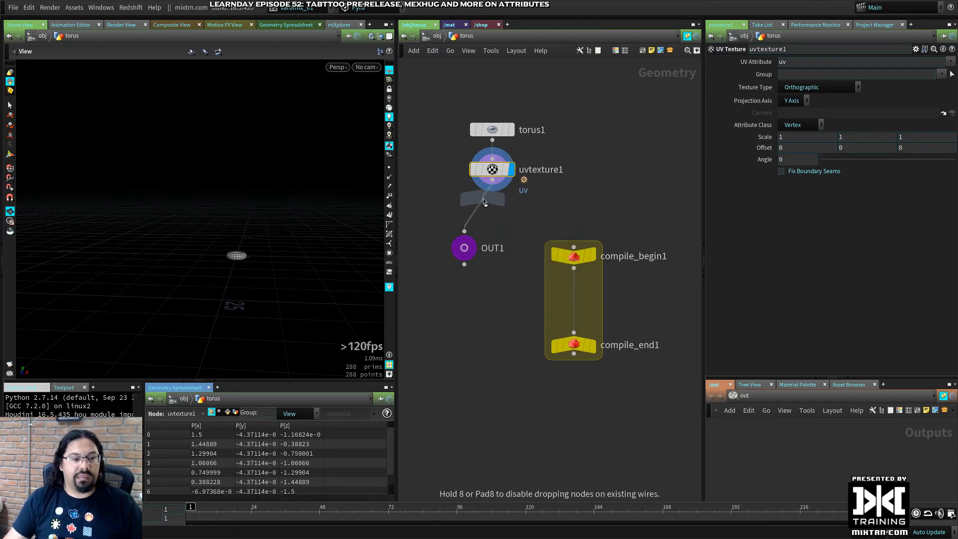
click(485, 201)
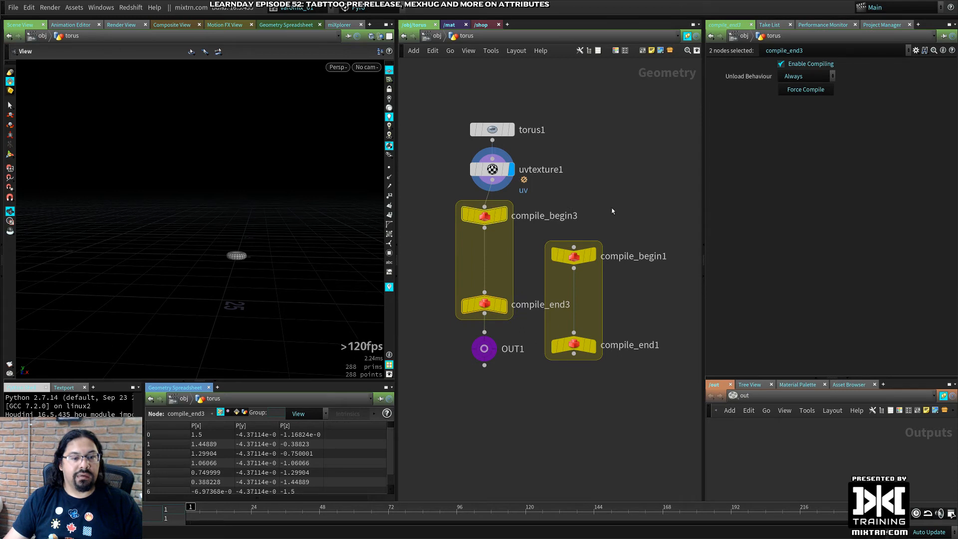
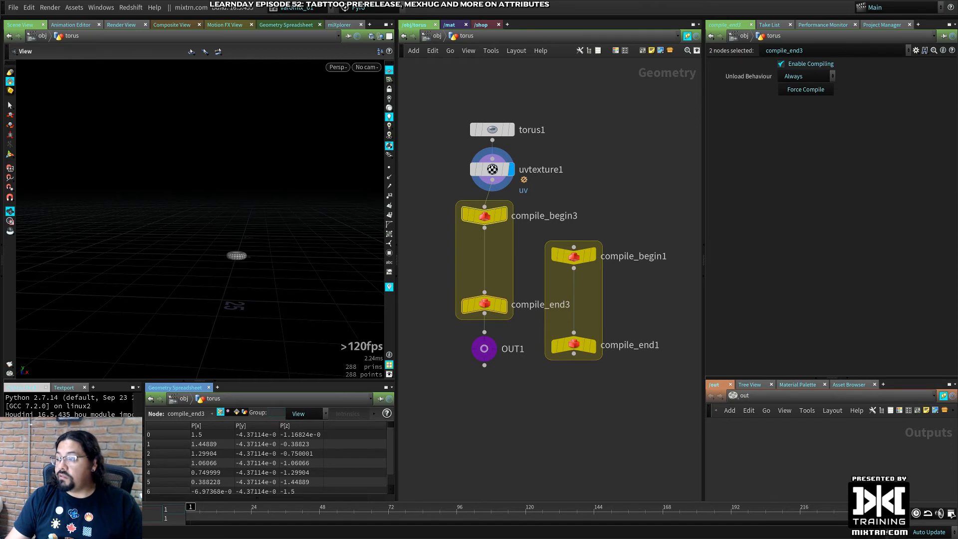
click(600, 203)
key(Tab)
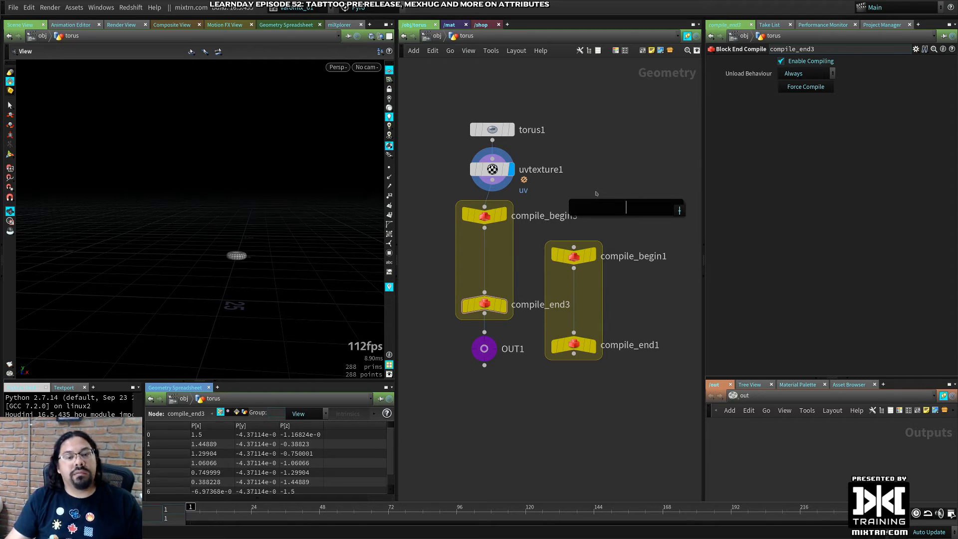
key(Escape)
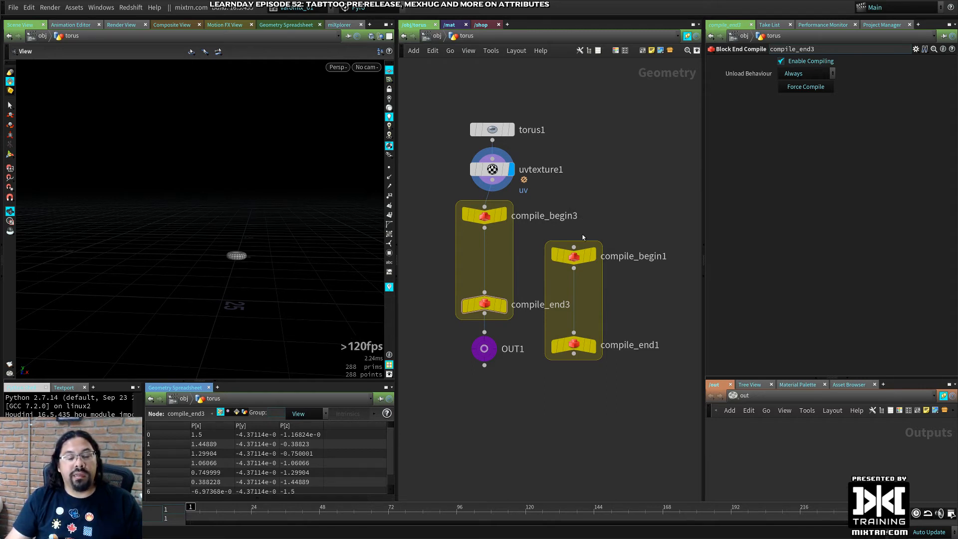
middle_drag(598, 380, 579, 248)
key(Tab)
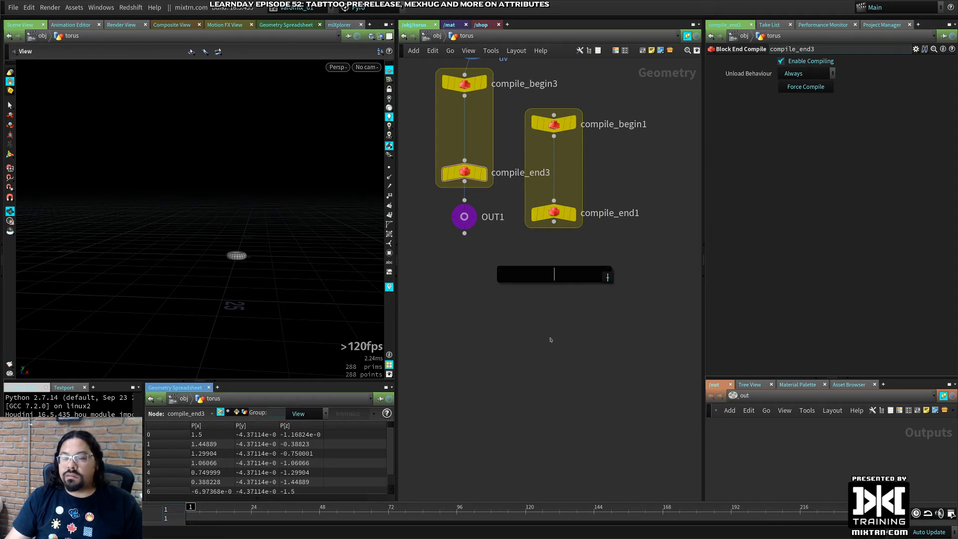
key(Escape)
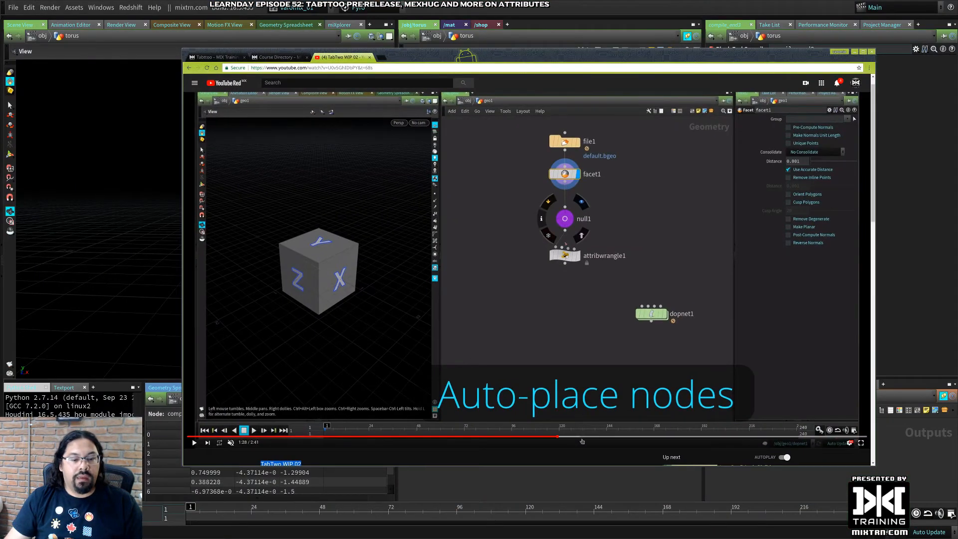
Scrub the TabTwo WIP 02 video in the browser past the multiple-nodes section to the part on creating multiple copies
click(591, 436)
click(599, 438)
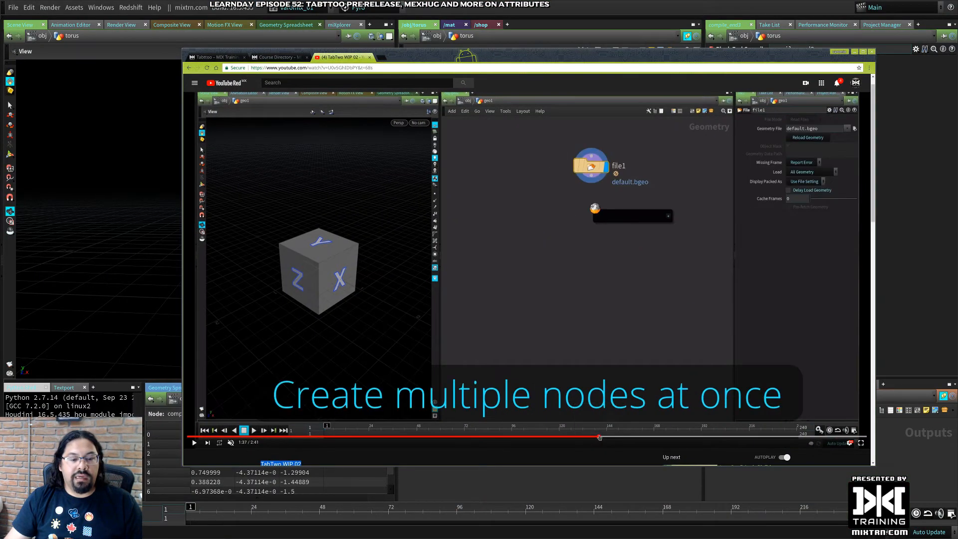
drag(599, 437, 648, 439)
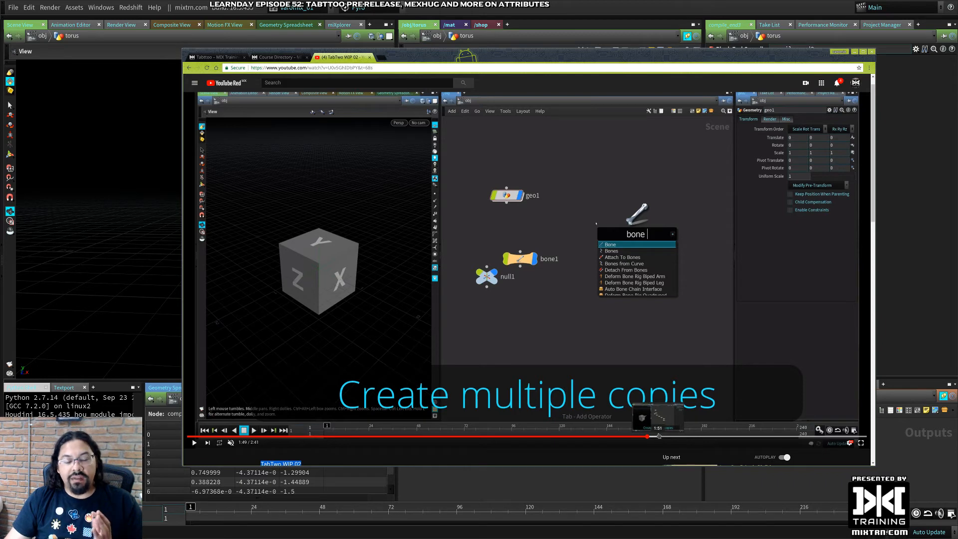
Switch back to Houdini, go up to the obj level and try to create five Geometry copies with the Tabttoo entry "geo x5"
key(alt+Tab)
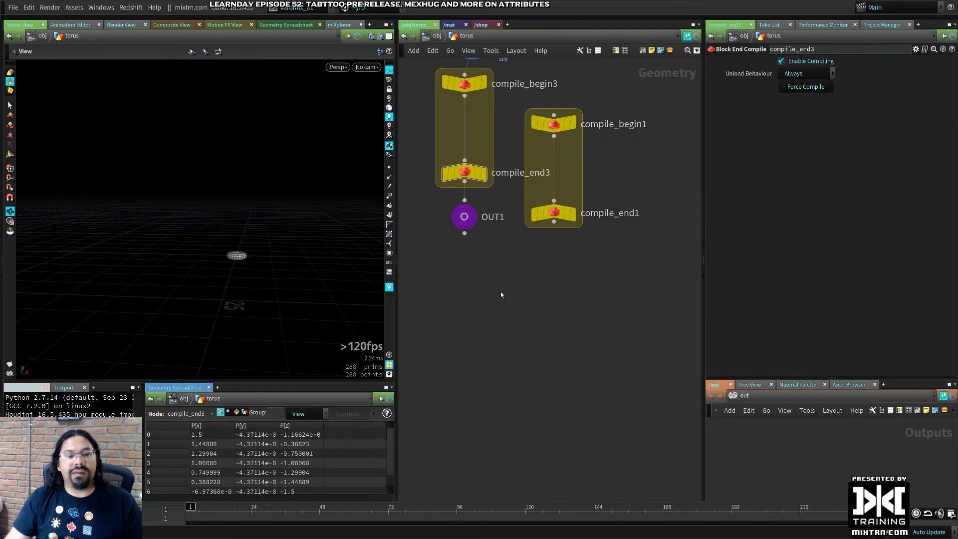
click(433, 36)
key(Tab)
text(g)
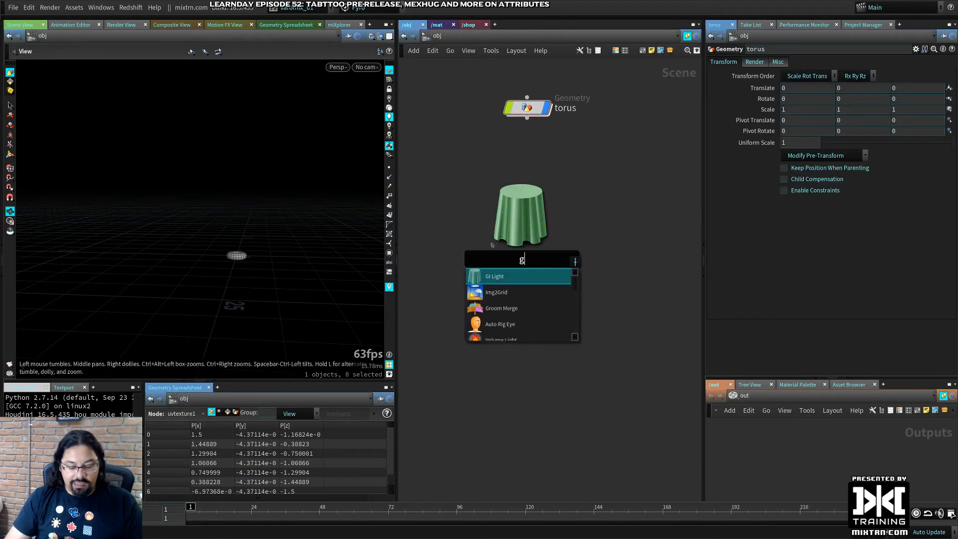
text(eon l)
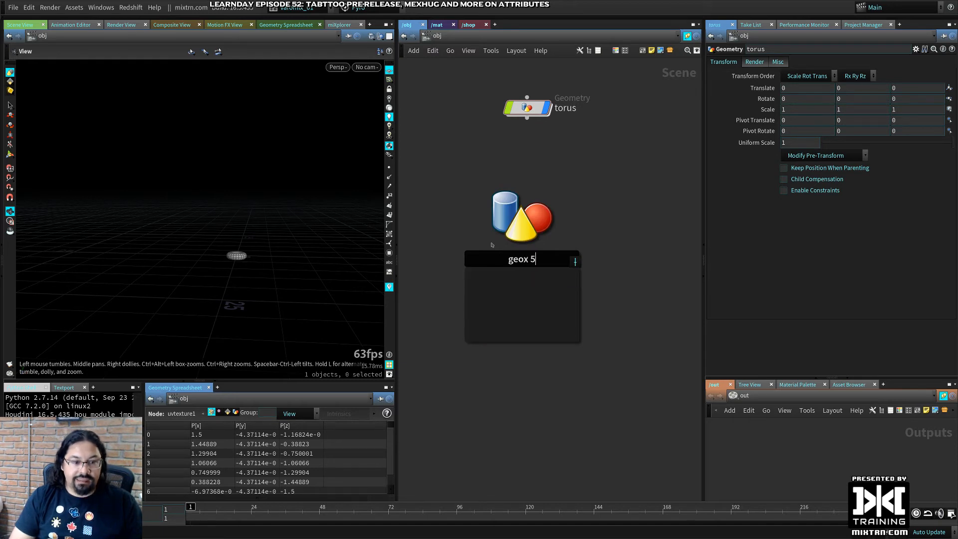
key(BackSpace)
key(BackSpace)
key(BackSpace)
text(nl)
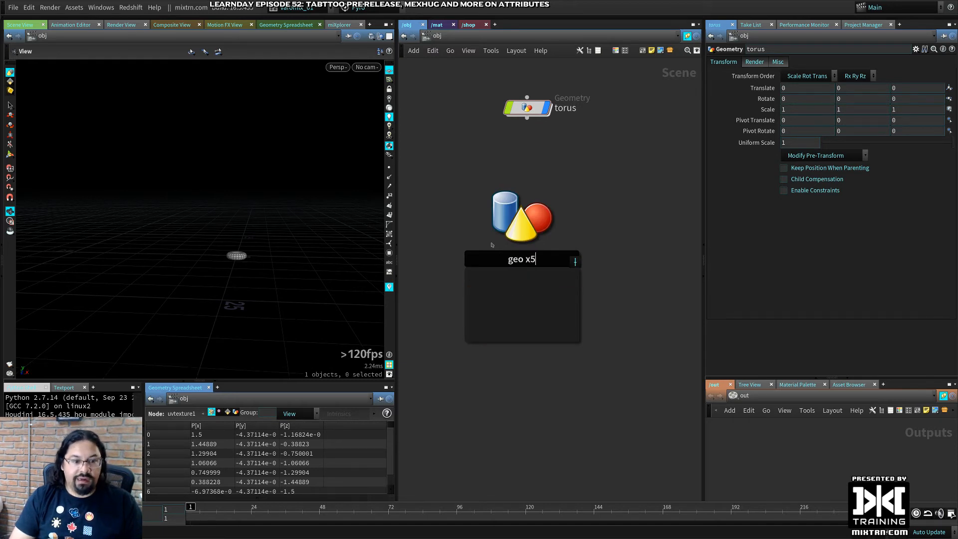
key(Escape)
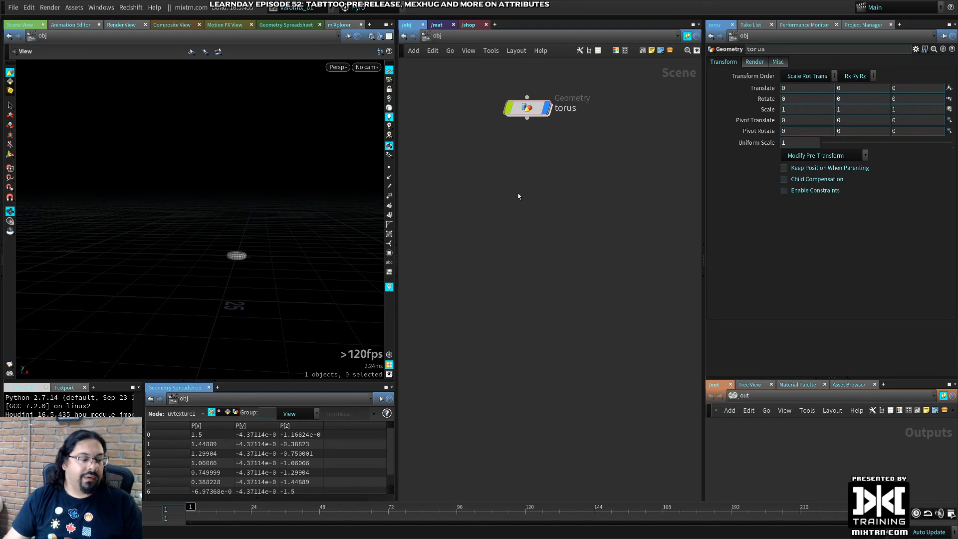
Try again to create five Geometry nodes near the torus object with the Tabttoo entries "geox5" and "geo x5"
middle_drag(518, 196, 507, 265)
key(Tab)
text(geox5)
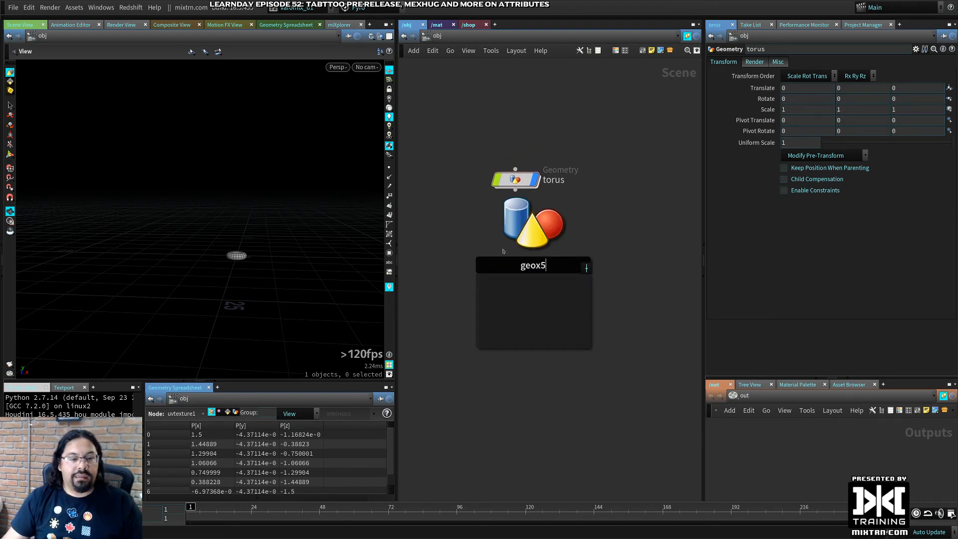
key(BackSpace)
key(BackSpace)
text(x5)
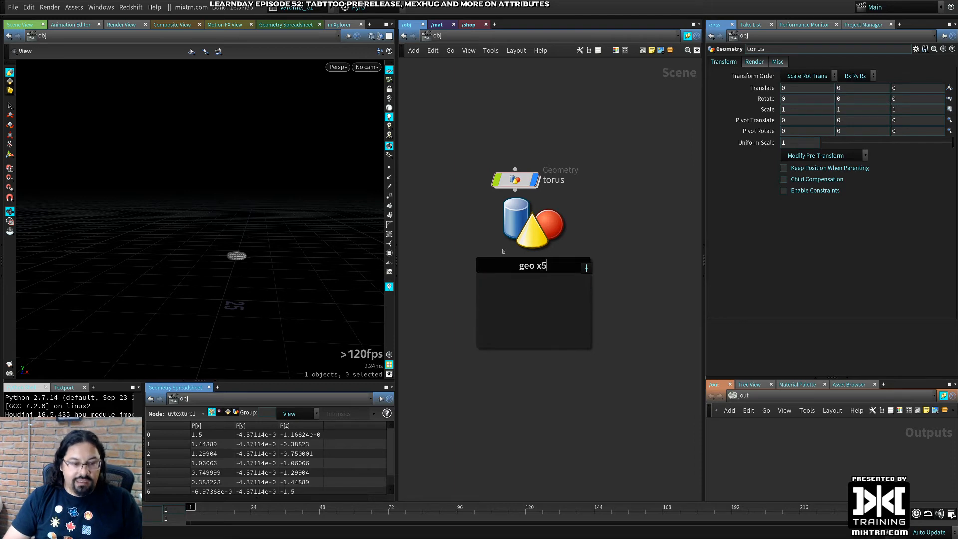
key(Escape)
middle_drag(549, 239, 546, 283)
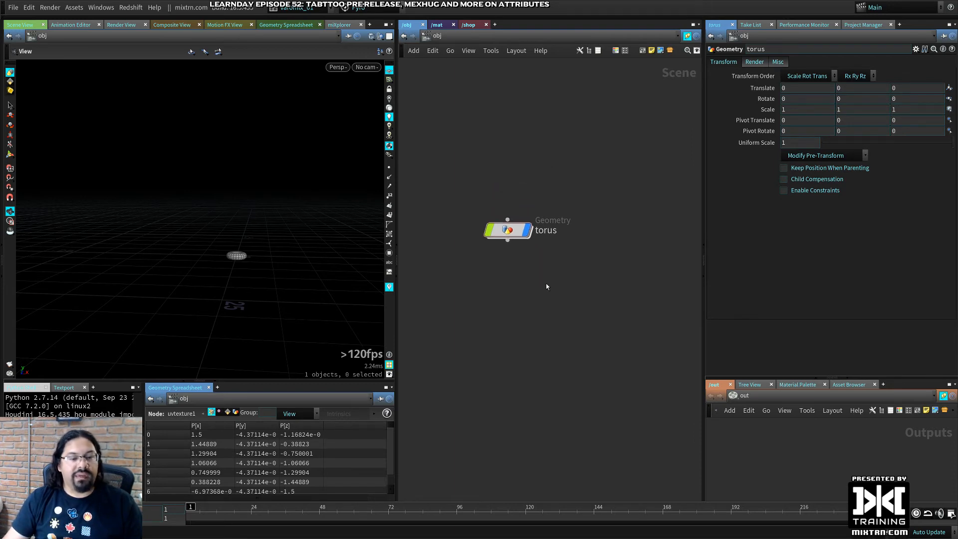
Switch to the browser, advance the TabTwo WIP 02 video to the custom tools section, and return to Houdini
key(alt+Tab)
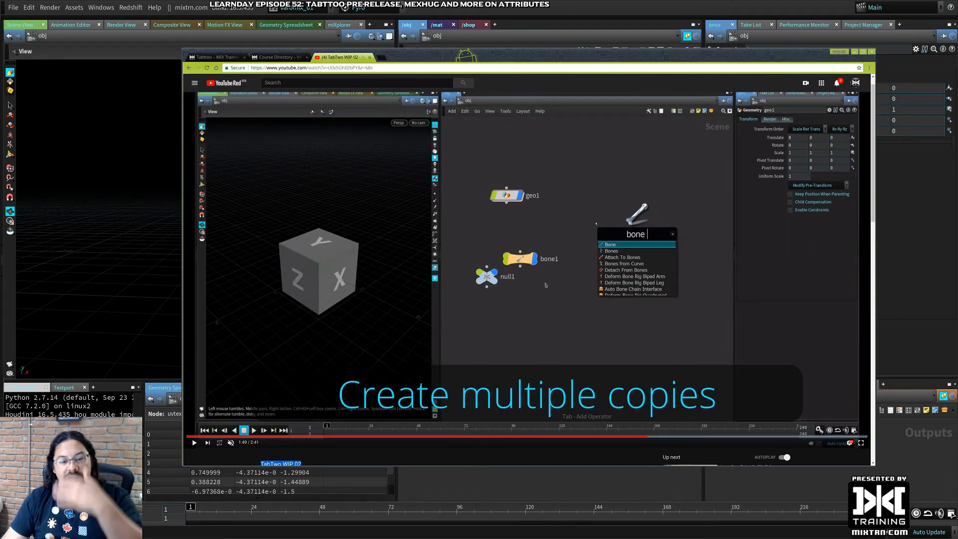
click(669, 436)
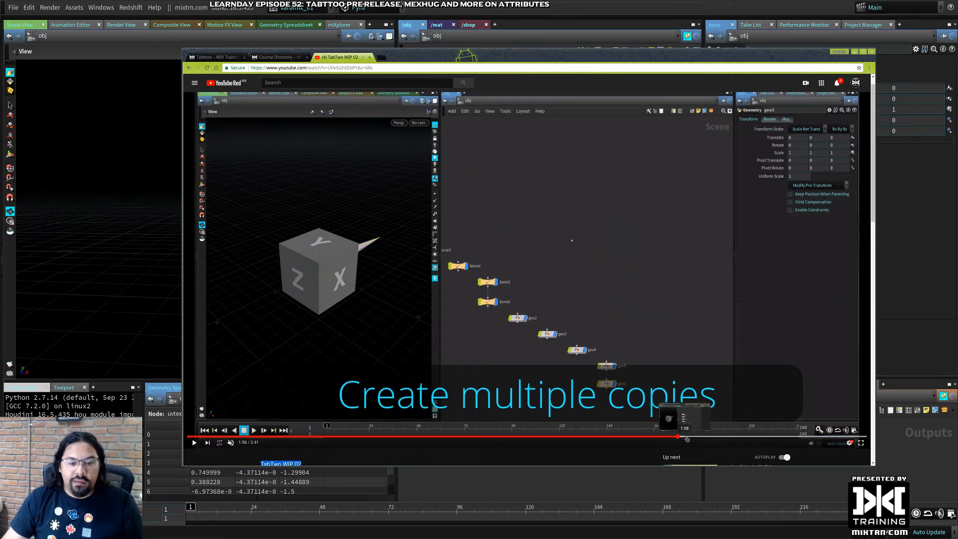
click(688, 437)
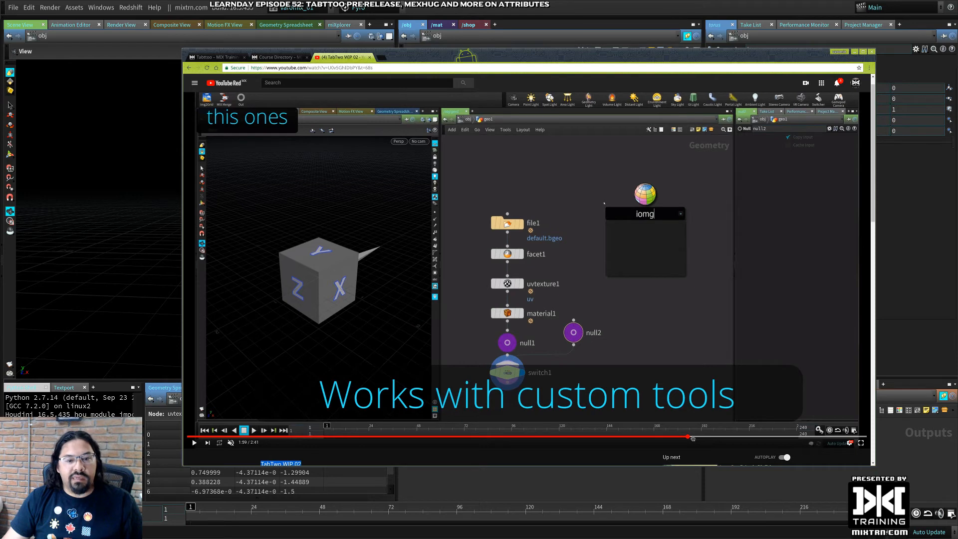
click(898, 269)
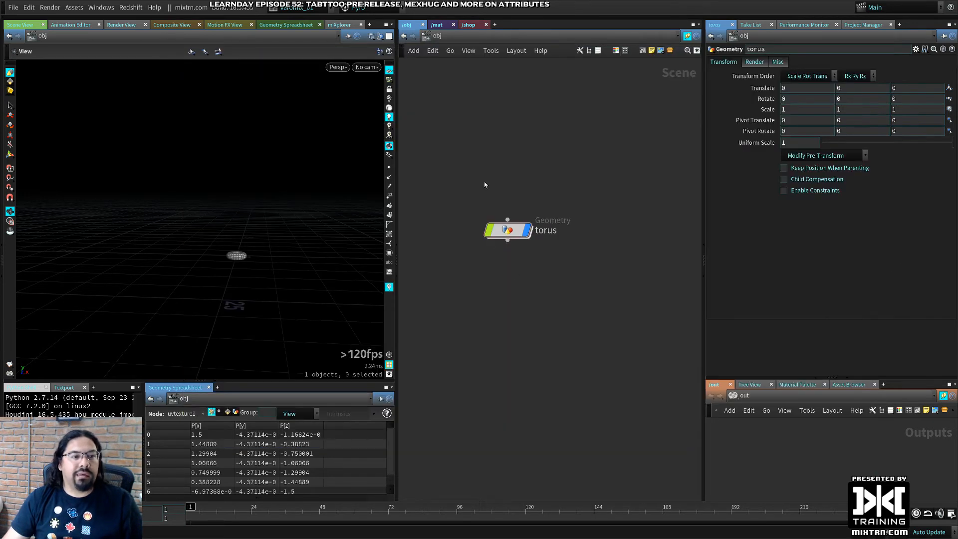
Search Tabttoo at the obj level for "mer" and then for "mix", clearing each entry
key(Tab)
text(mer)
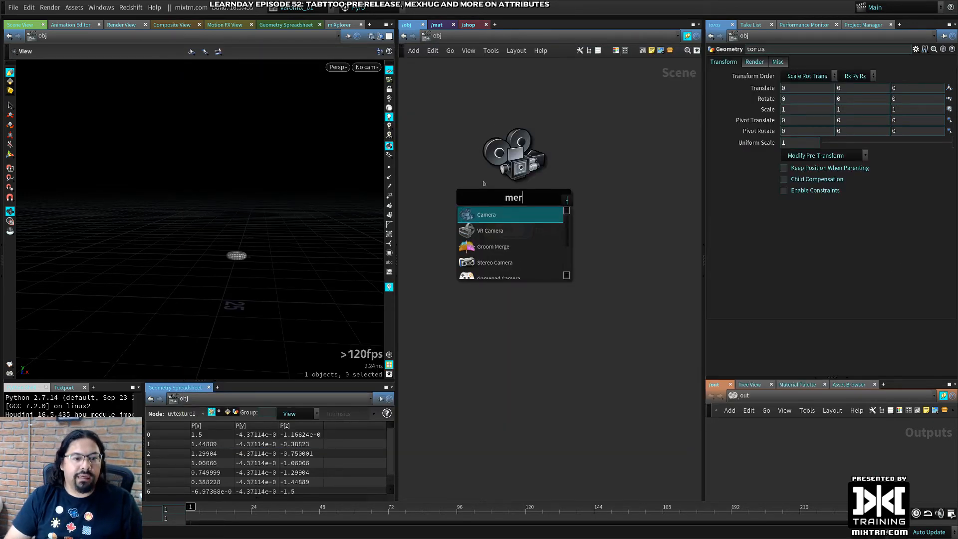
key(BackSpace)
key(BackSpace)
key(BackSpace)
text(mix)
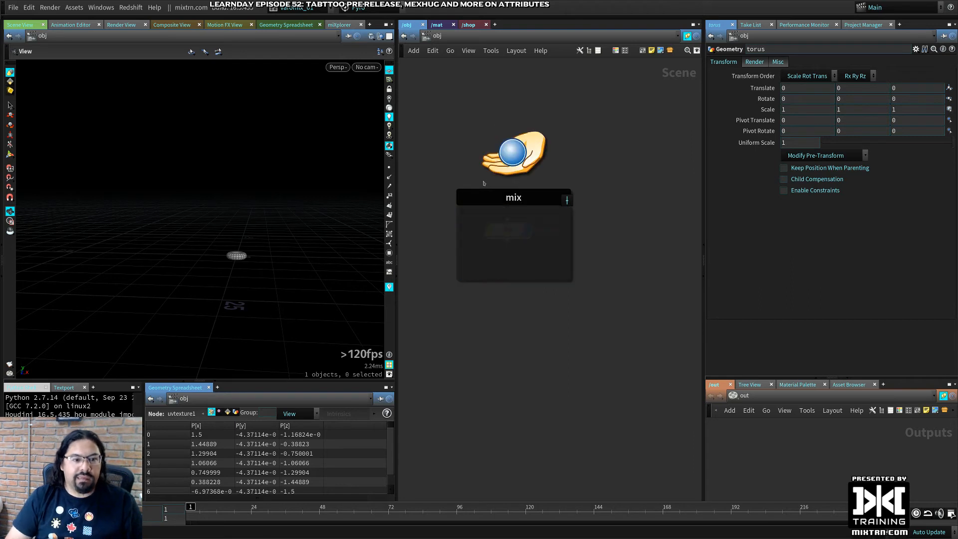
key(BackSpace)
key(BackSpace)
key(BackSpace)
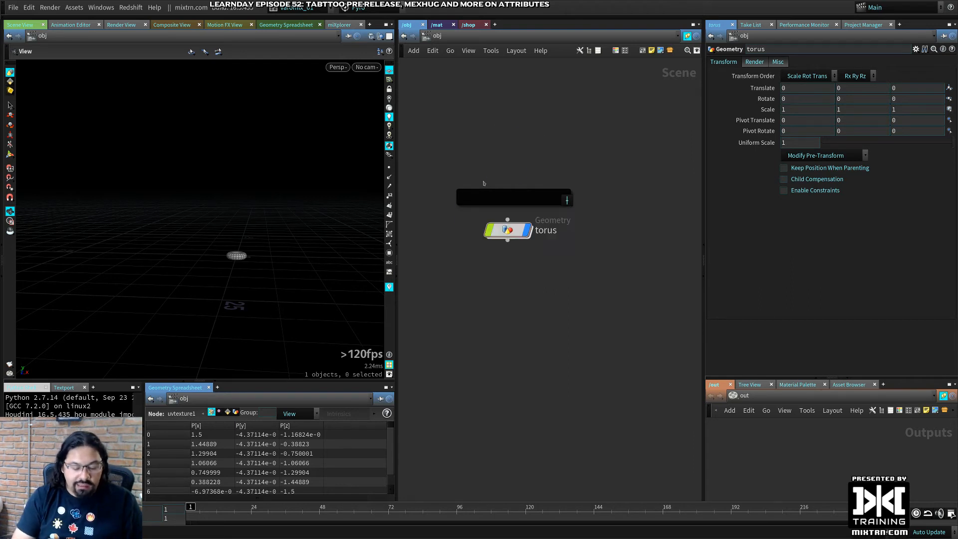
Launch the custom Img2Grid tool through the Tabttoo search "img", and dismiss its image chooser
text(img)
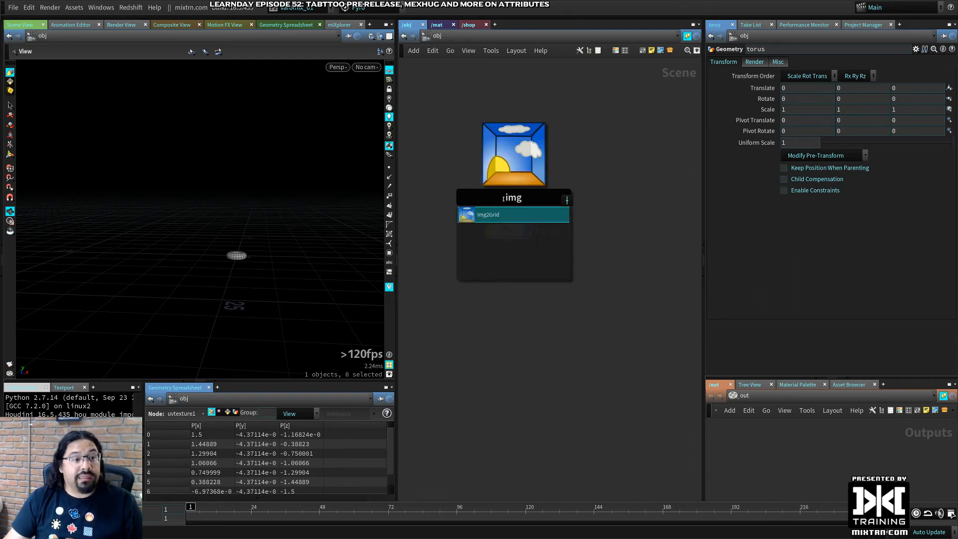
key(Return)
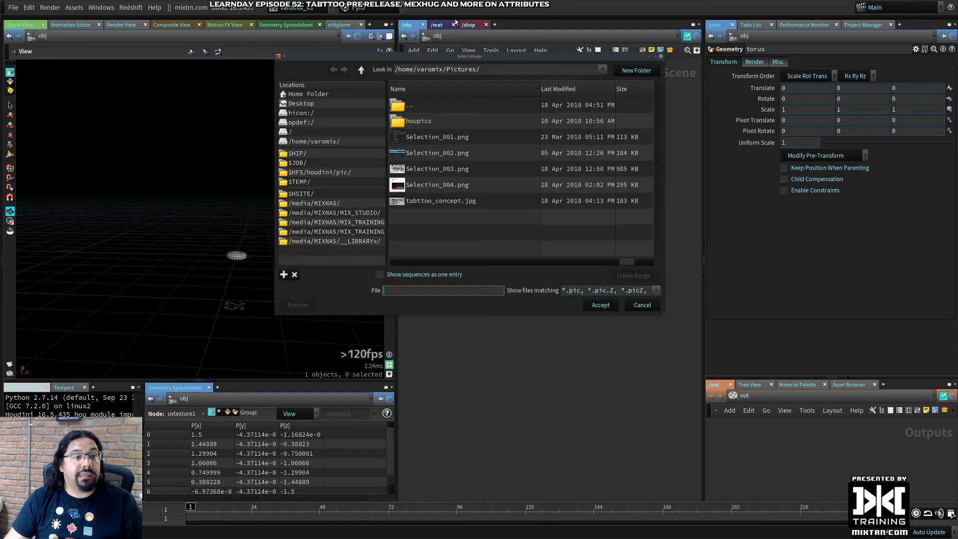
click(662, 56)
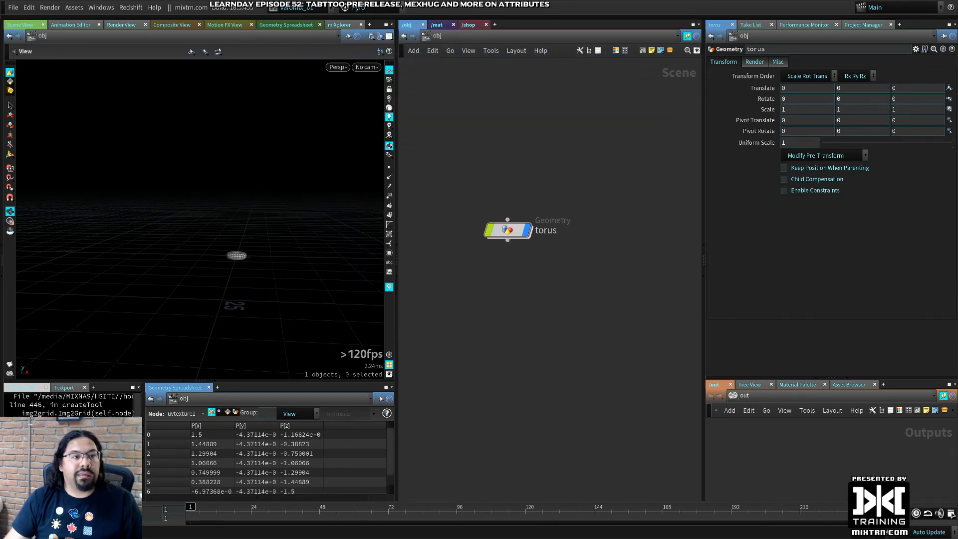
Show the shelf tools, and search Tabttoo at the obj level for "mix" and "merge"
click(375, 19)
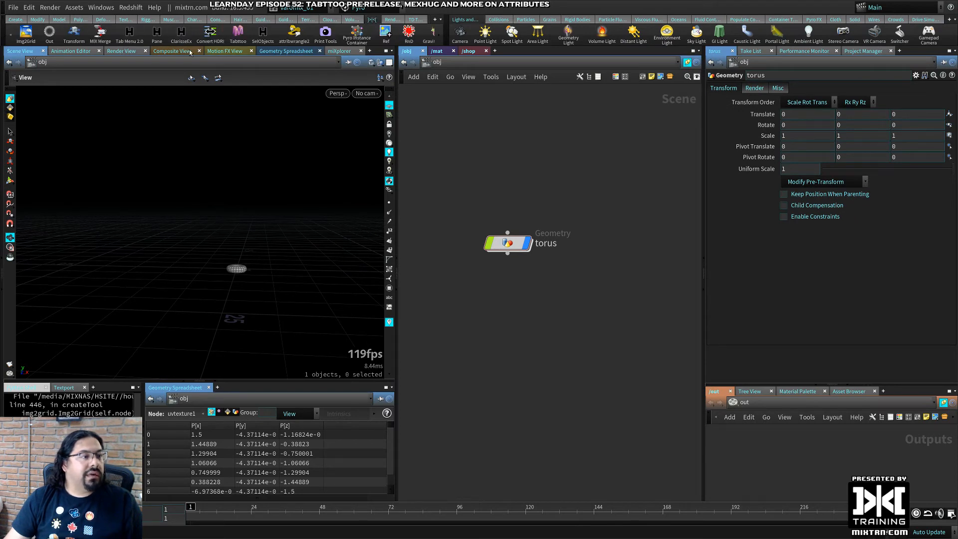
key(Tab)
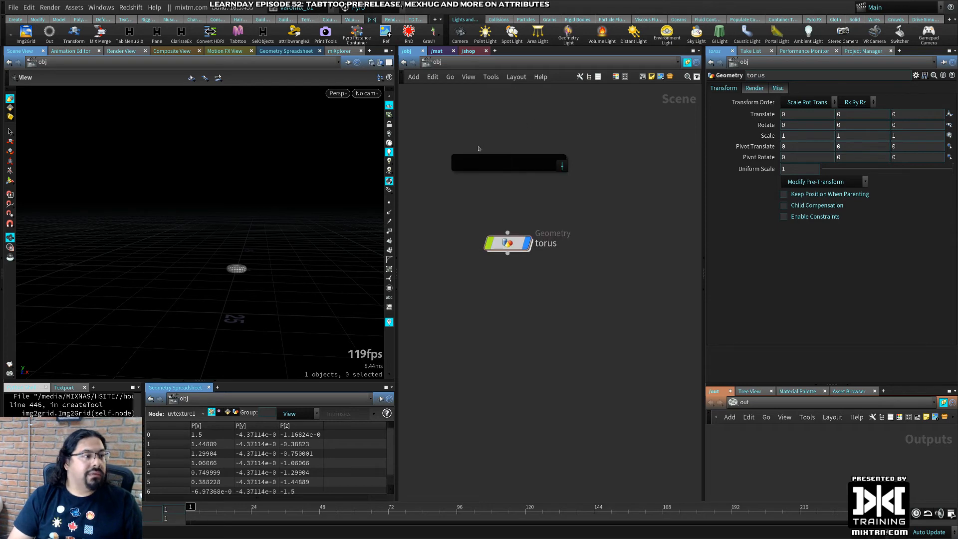
text(mix)
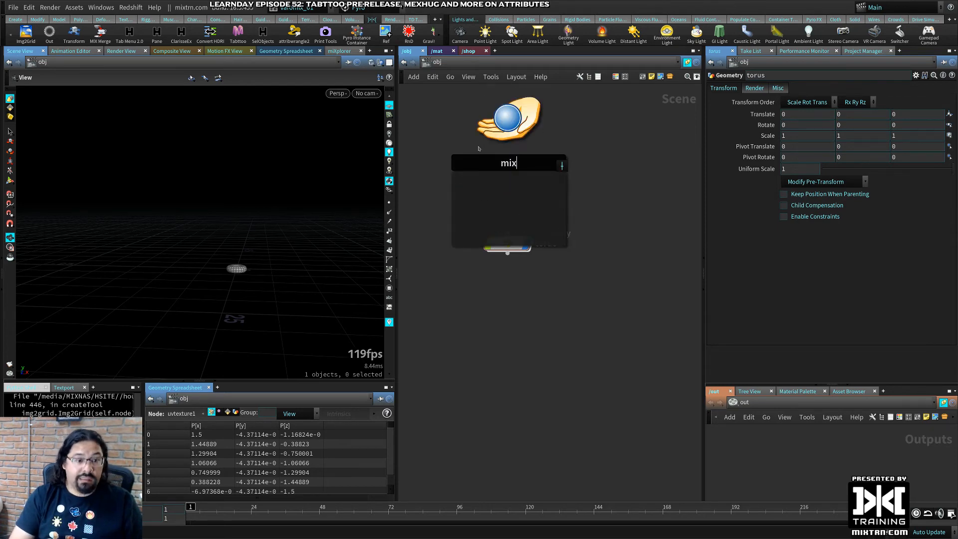
key(BackSpace)
key(BackSpace)
key(BackSpace)
text(mer)
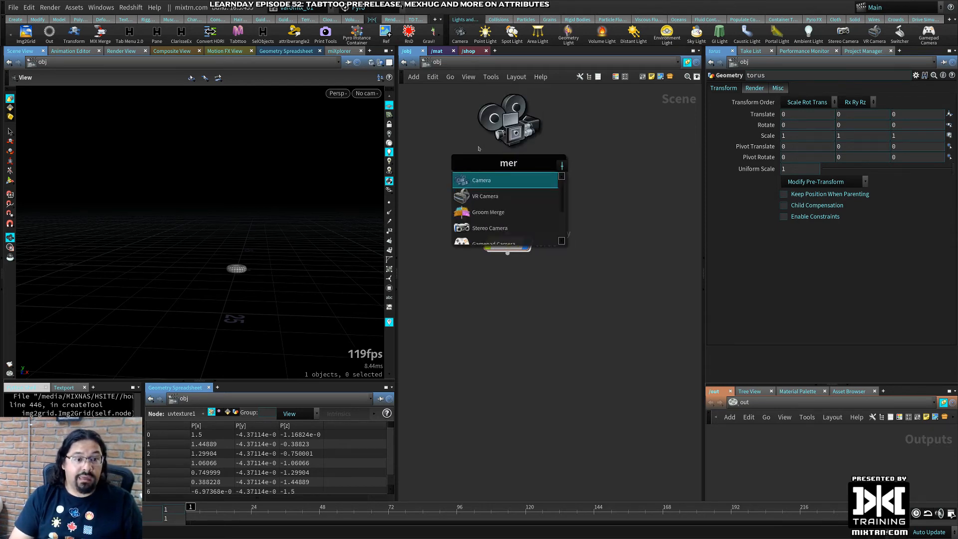
text(ge)
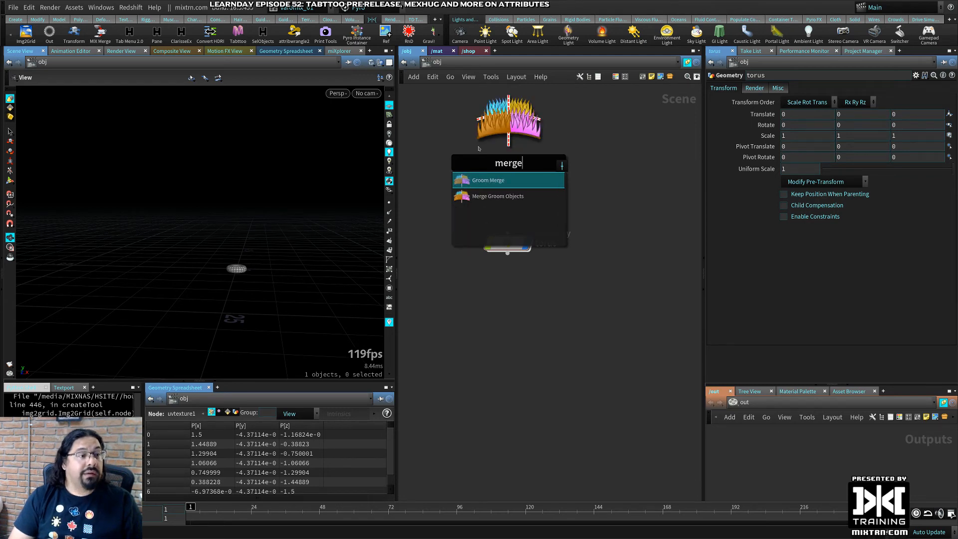
Replace the Tabttoo search with "prin" to look for the print tools, and clear the entry
key(BackSpace)
key(BackSpace)
key(BackSpace)
key(BackSpace)
key(BackSpace)
text(p)
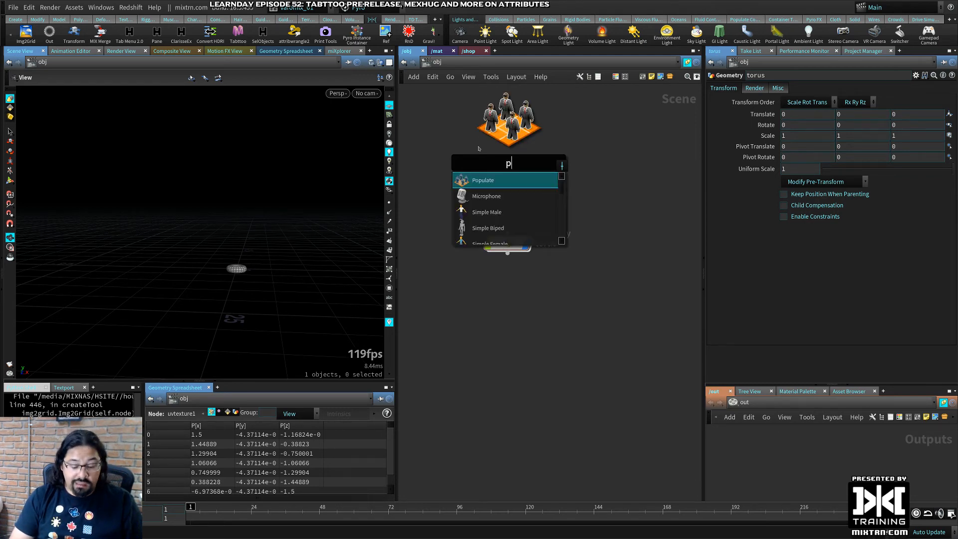
text(rin)
key(BackSpace)
key(BackSpace)
key(BackSpace)
key(BackSpace)
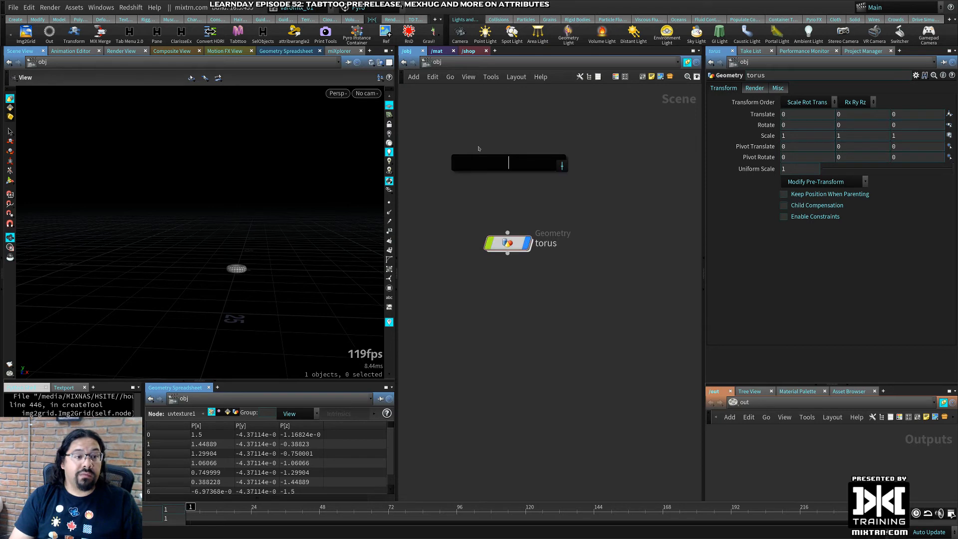
Switch to the browser, advance the TabTwo WIP 02 video to the section on launching apps directly, and return to Houdini
click(450, 265)
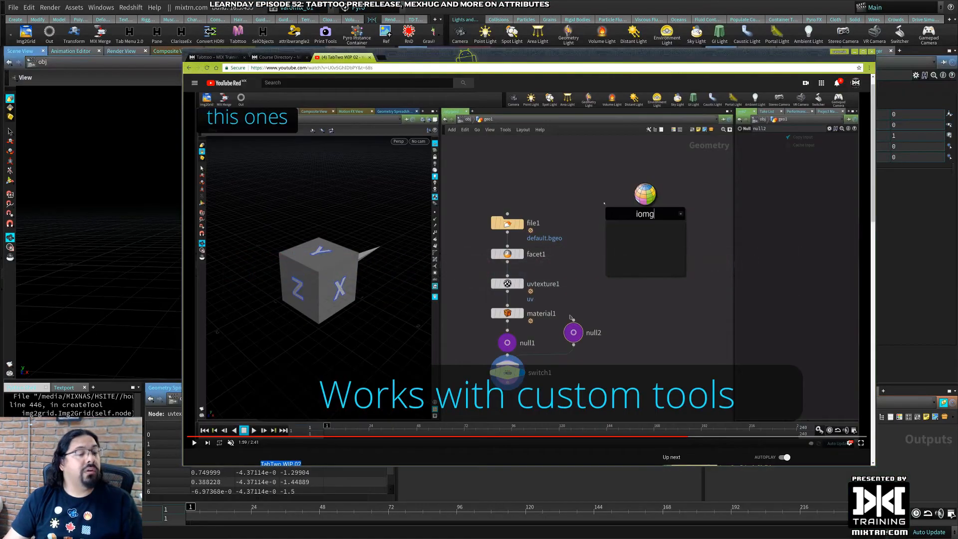
drag(679, 441, 763, 437)
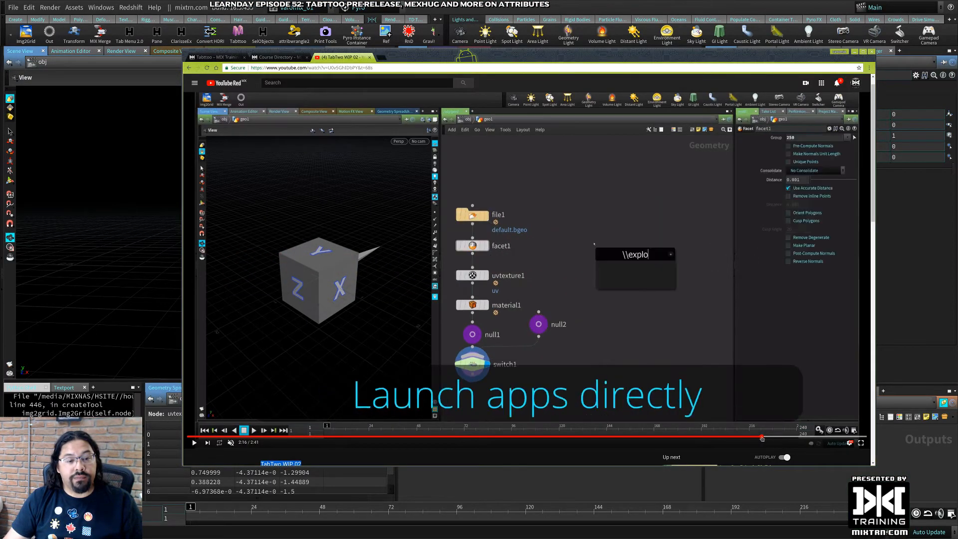
click(674, 7)
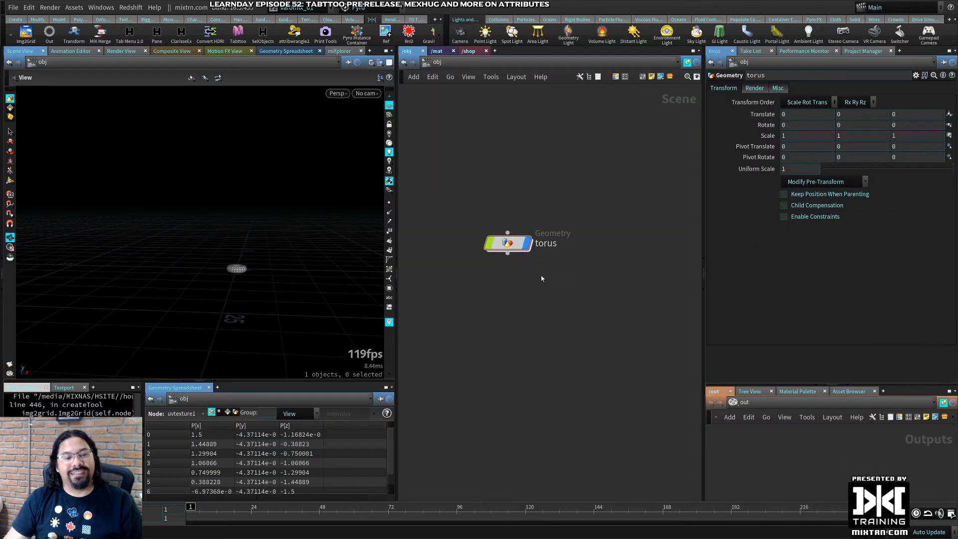
Calculate 25*54 in the Tabttoo entry, and close it
key(Tab)
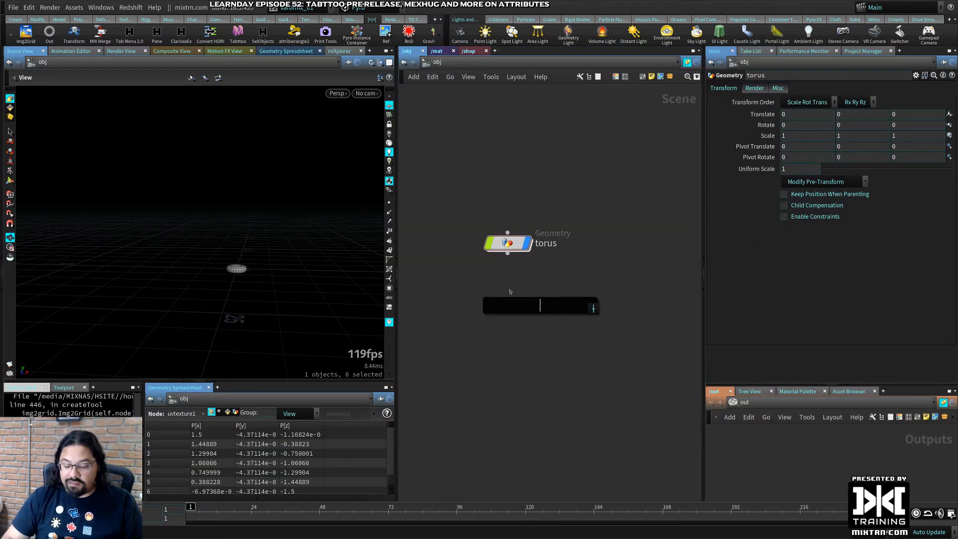
text(25*)
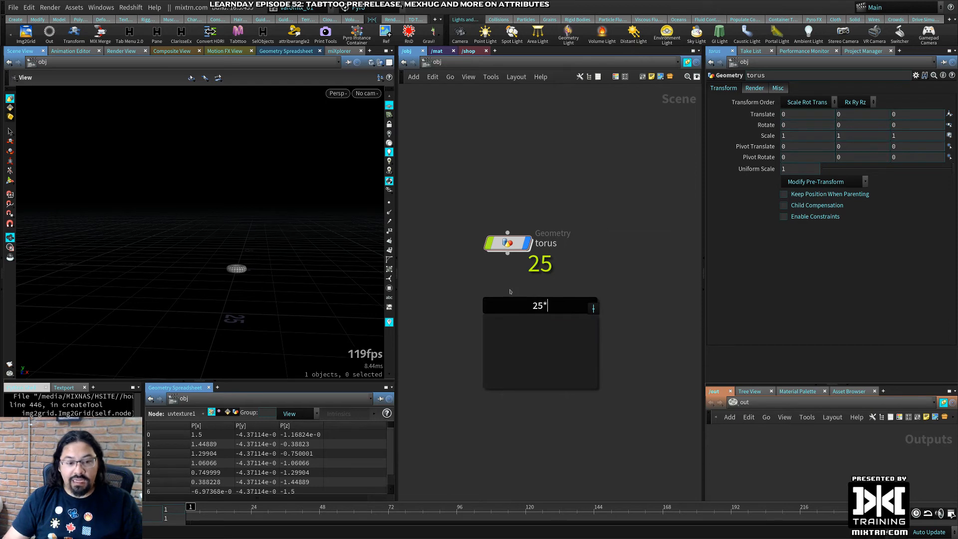
text(54)
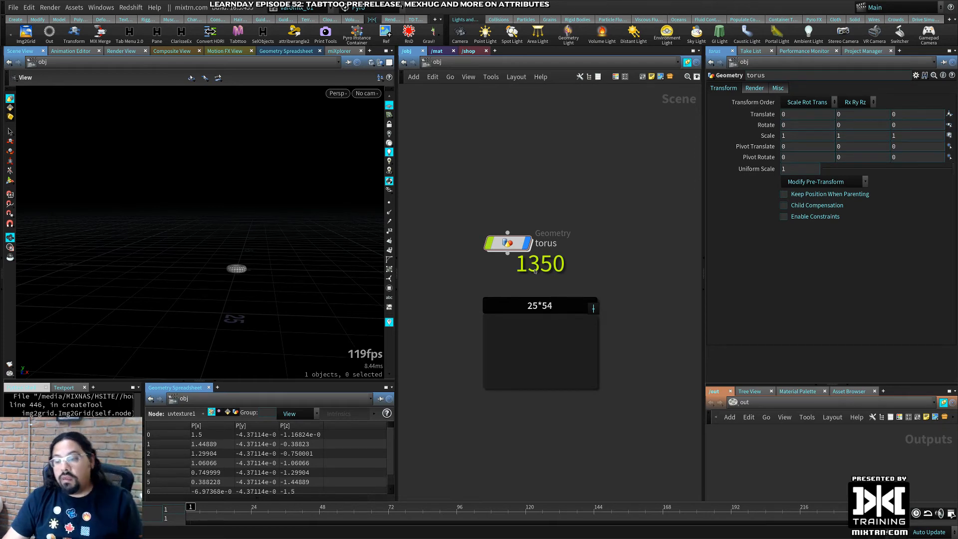
key(Escape)
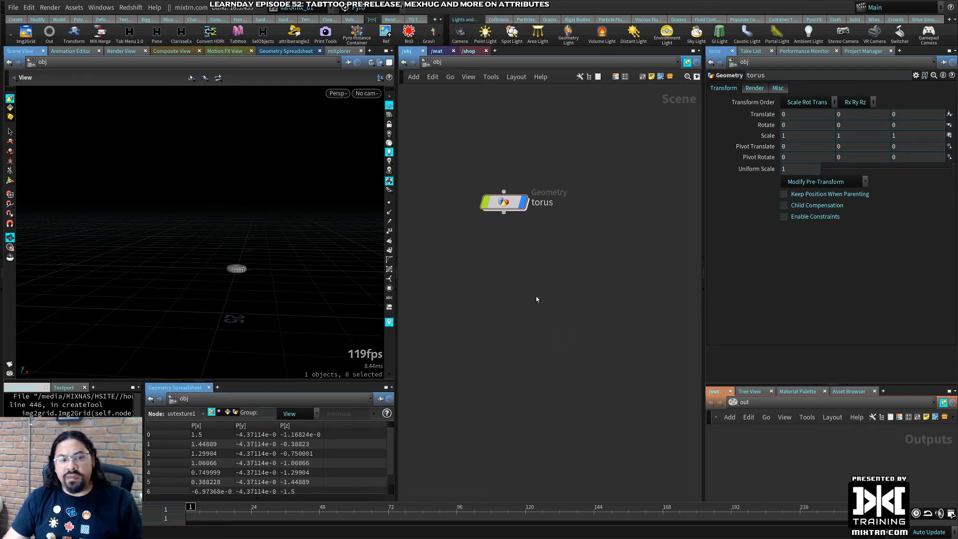
Enter the torus object's network and search Tabttoo for "game" in the empty area below OUT1
key(Tab)
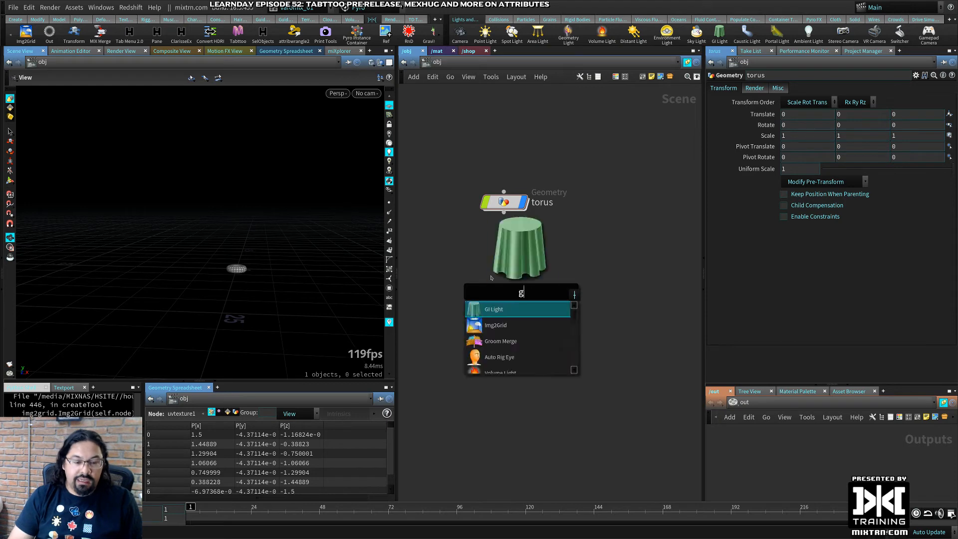
key(Escape)
double_click(516, 204)
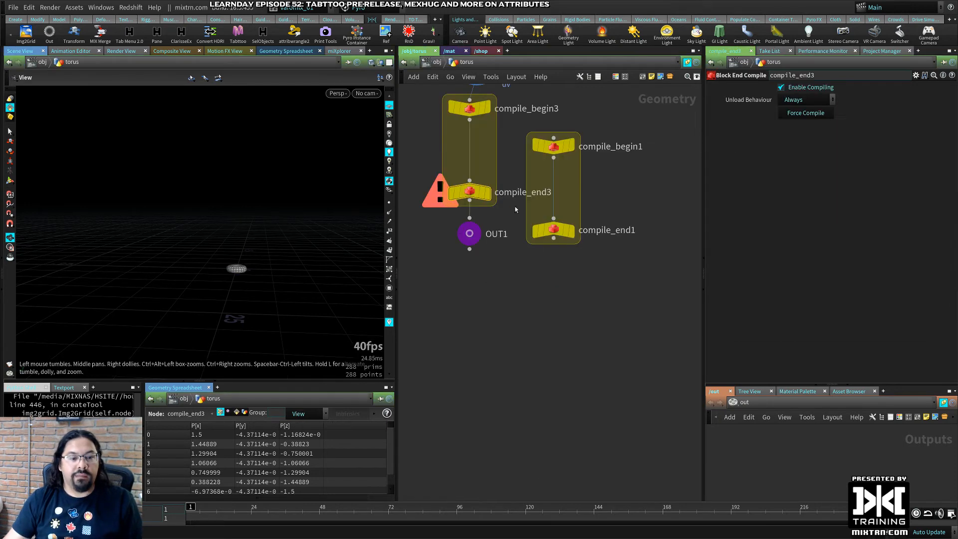
middle_drag(511, 331, 537, 295)
key(Tab)
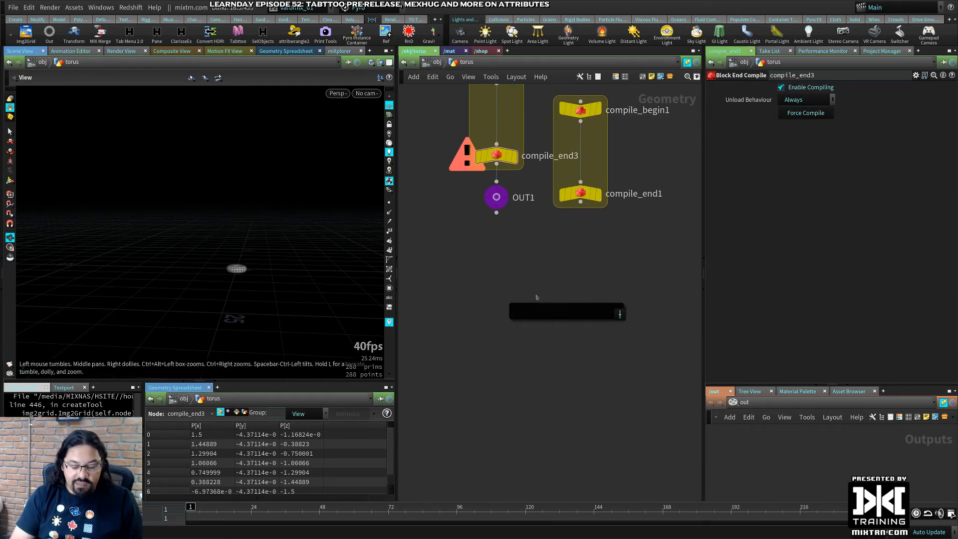
text(game)
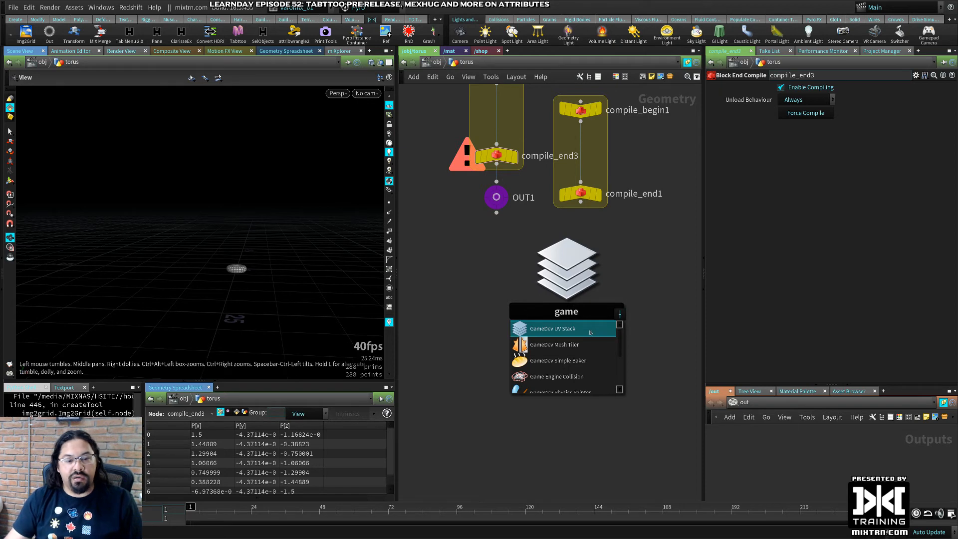
key(Escape)
Open and close Houdini's standard TAB menu, and search Tabttoo for "mix" inside the torus network
key(Tab)
mouse_move(505, 180)
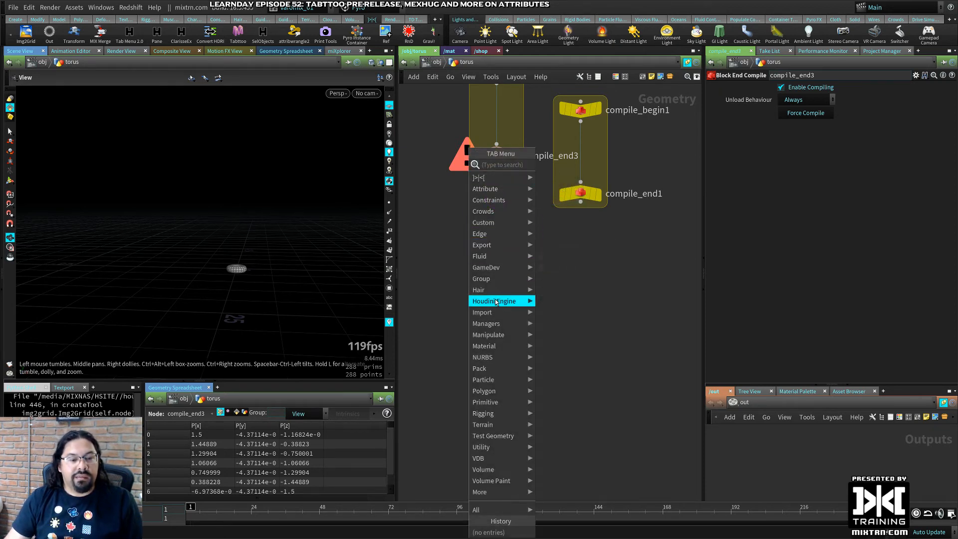
mouse_move(487, 301)
click(454, 330)
key(Tab)
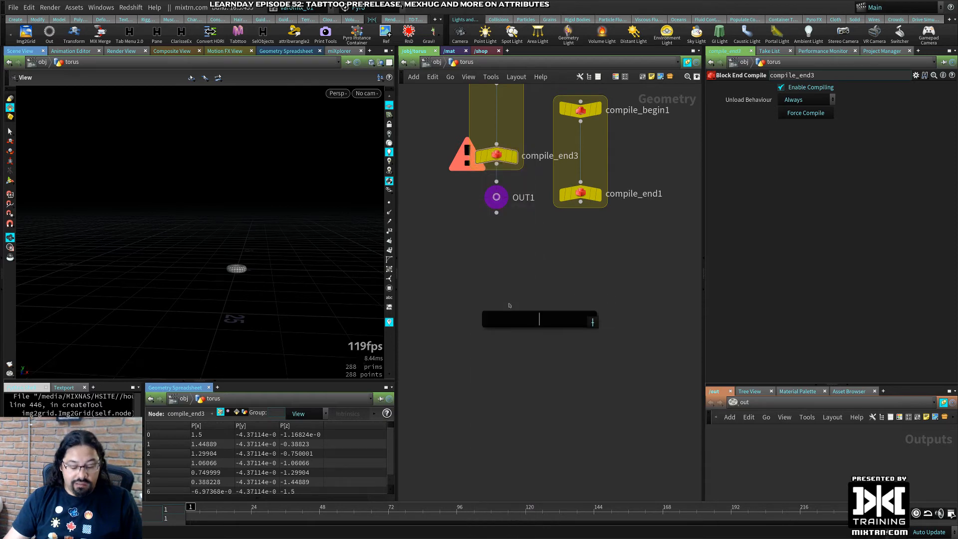
text(mix)
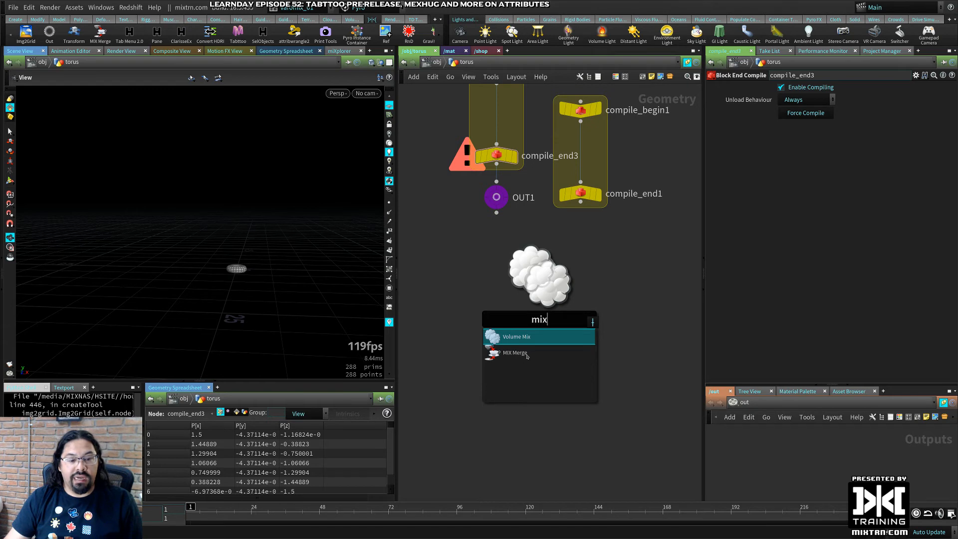
key(Escape)
Search Tabttoo inside the torus network for the shelf tools "out" and "print"
key(Tab)
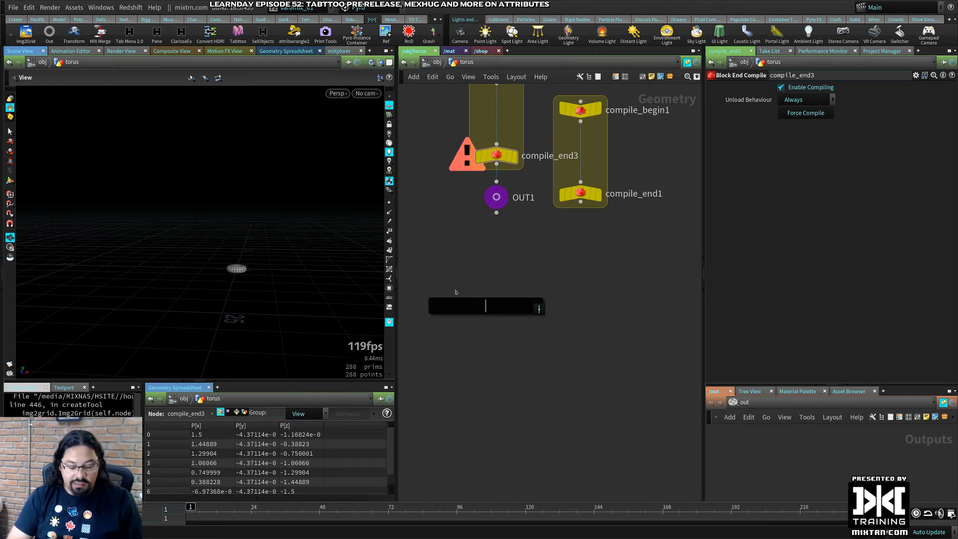
text(out)
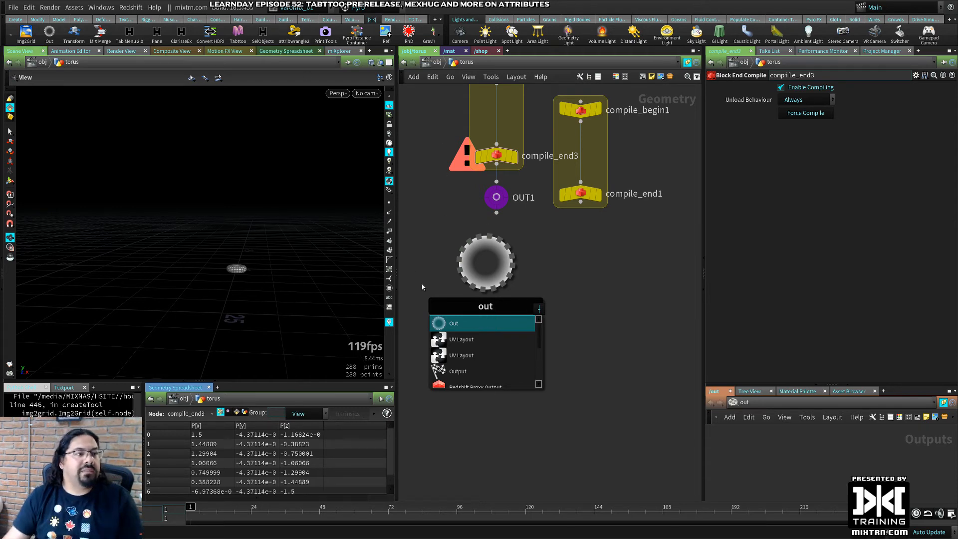
key(Escape)
key(Tab)
text(print)
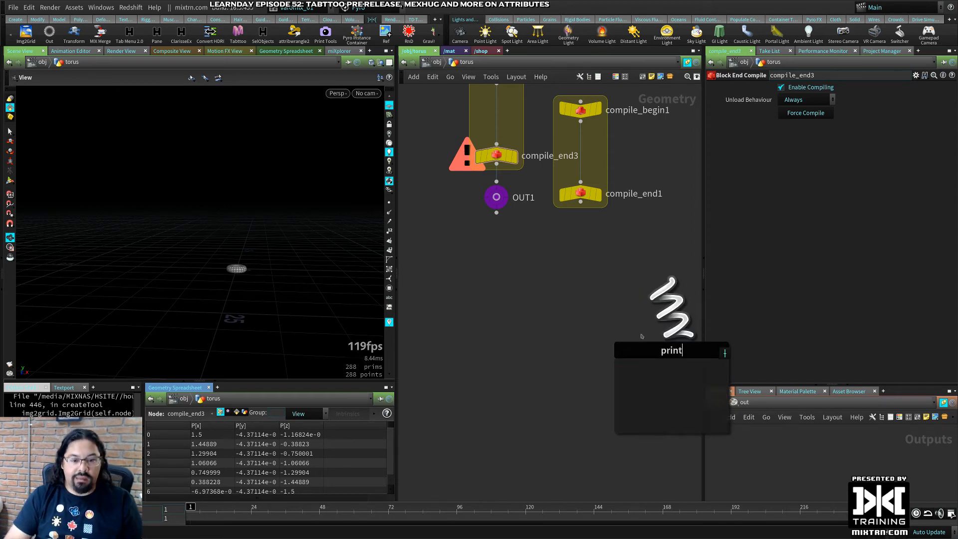
key(Escape)
Search Tabttoo inside the torus network for "put" and "agent", without creating a node
key(Tab)
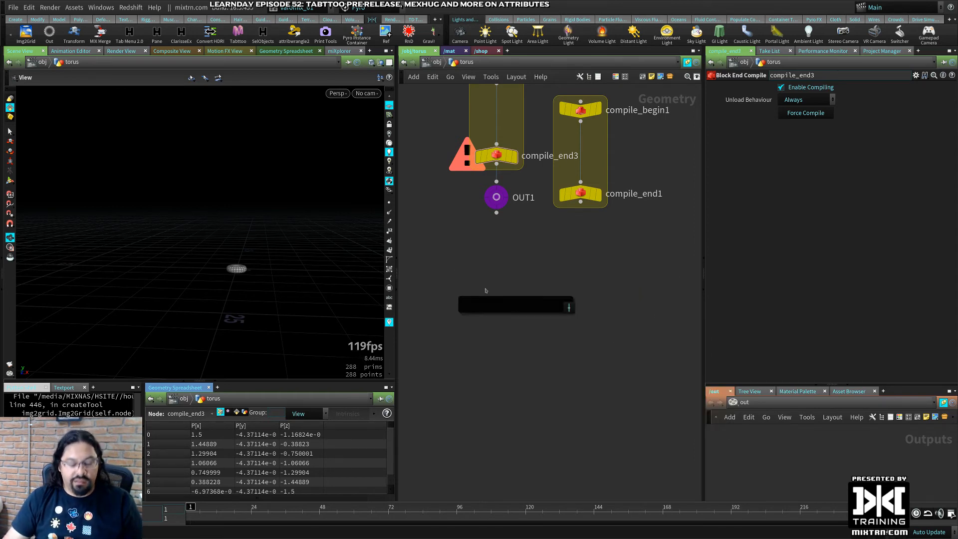
text(put)
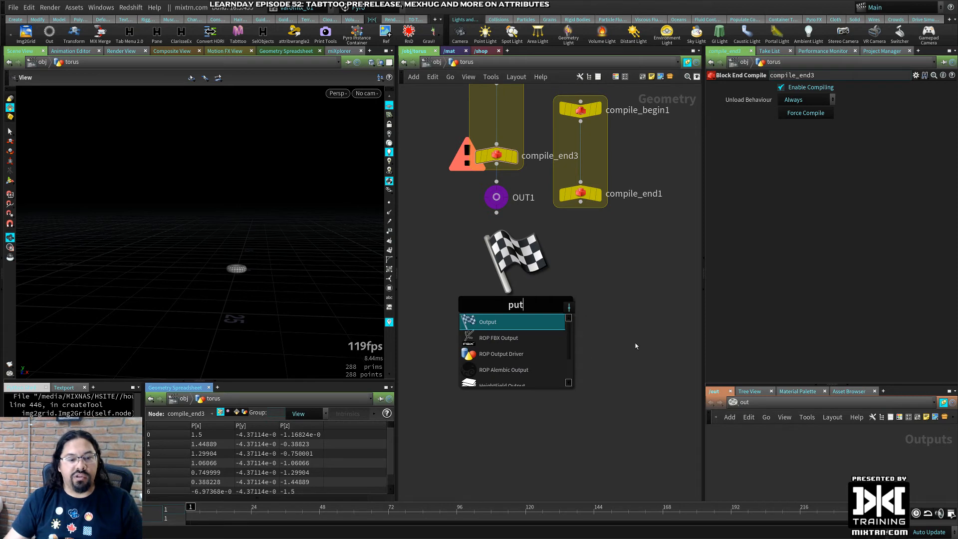
key(Escape)
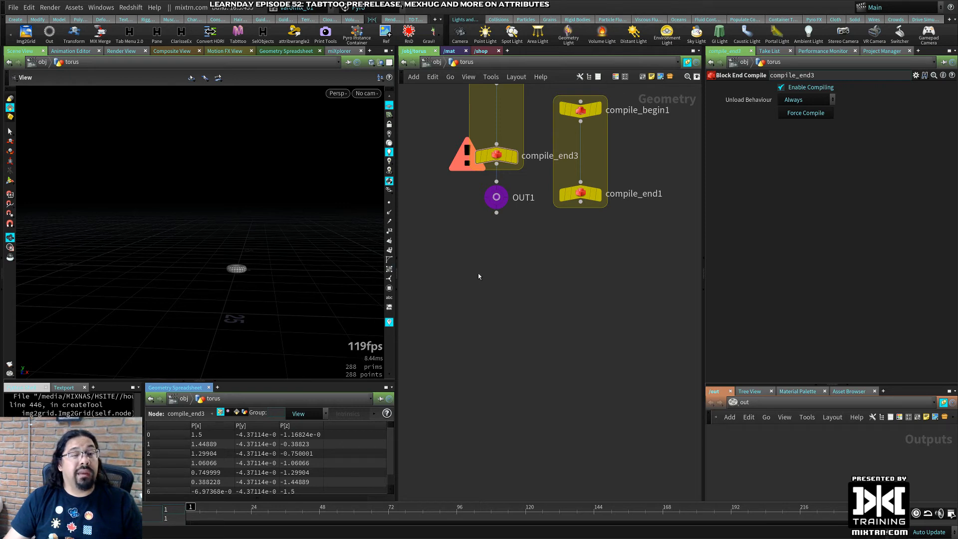
key(Tab)
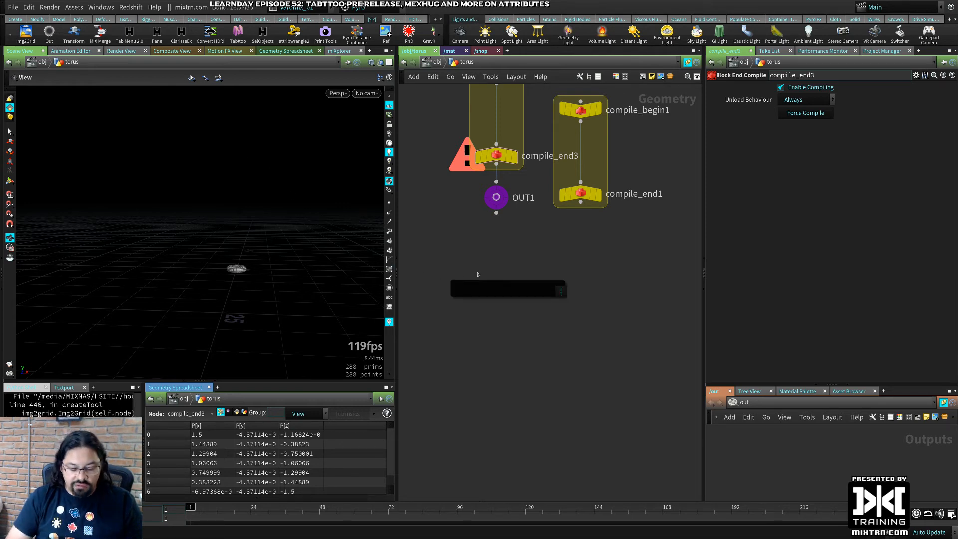
text(agent)
key(Escape)
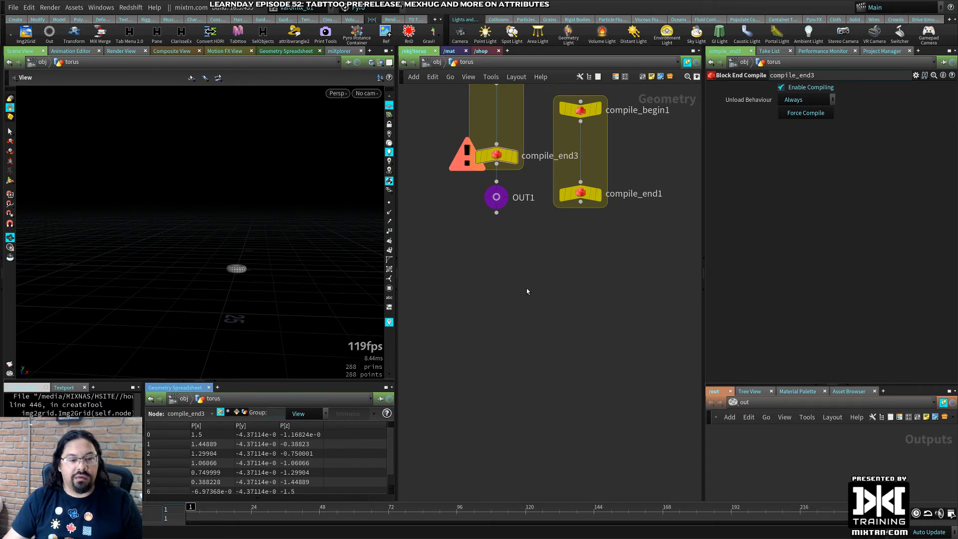
Look through the GameDev tools in the standard TAB menu, and close the menu
key(Tab)
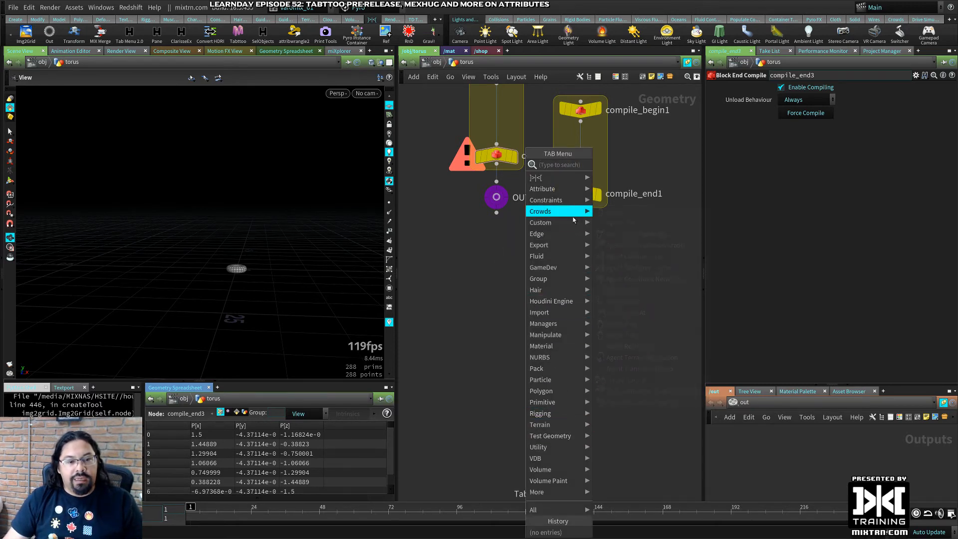
mouse_move(564, 267)
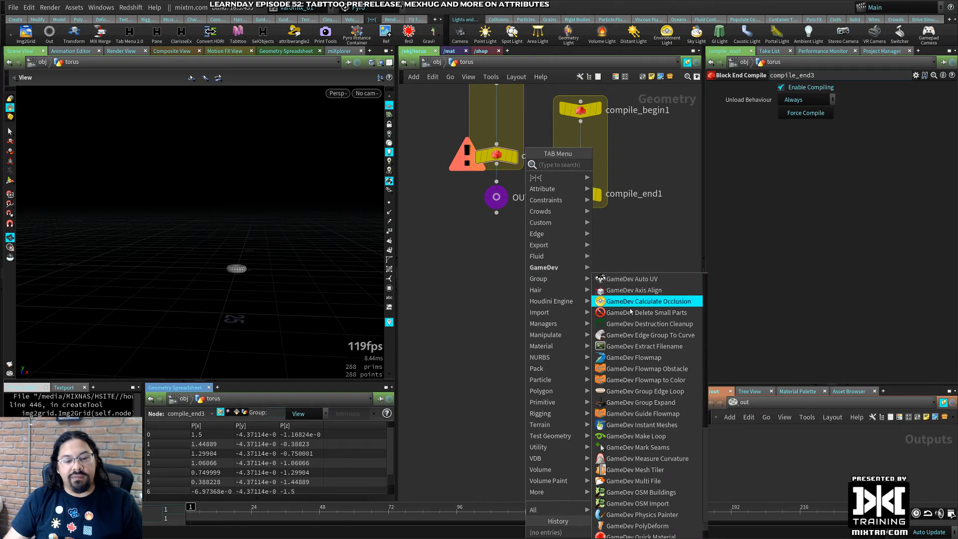
scroll(638, 477, down, 5)
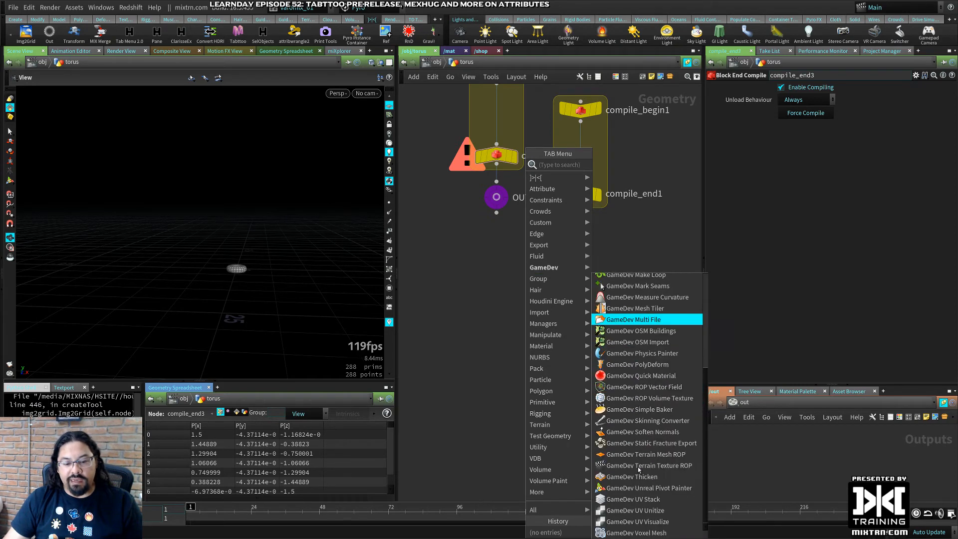
scroll(638, 470, up, 5)
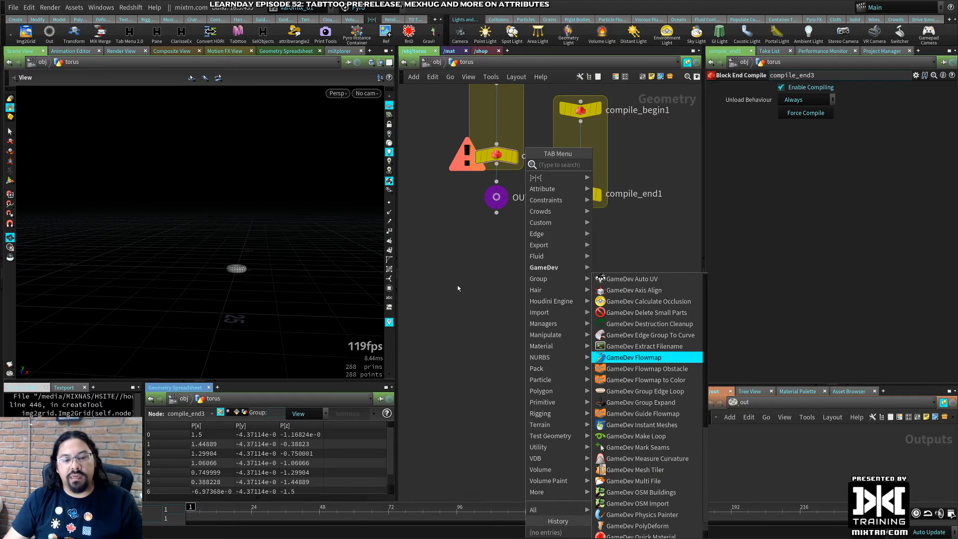
key(Escape)
Search Tabttoo inside the torus network for "ge"
key(Tab)
text(ge)
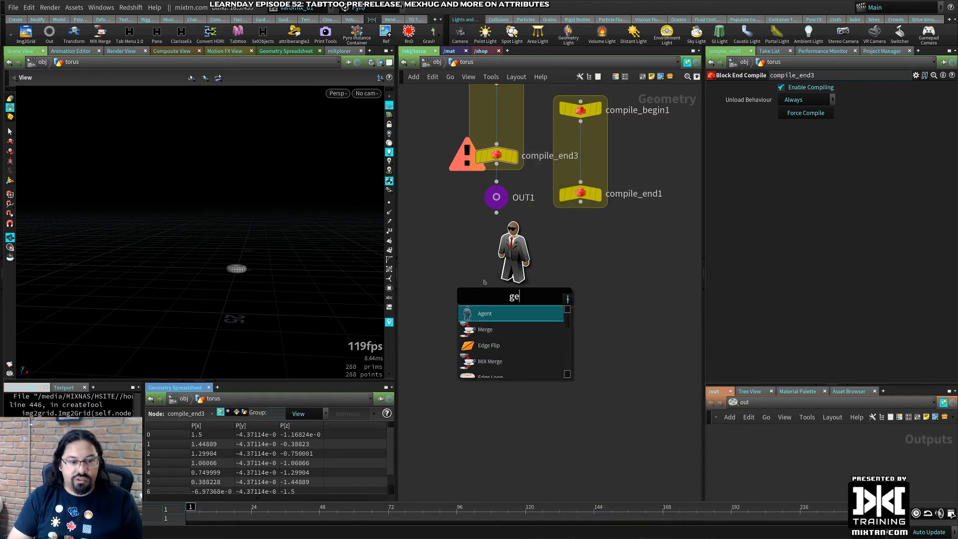
Search the geometry node list for "gd", "gdt" and "heig" without adding a node
key(BackSpace)
text(d)
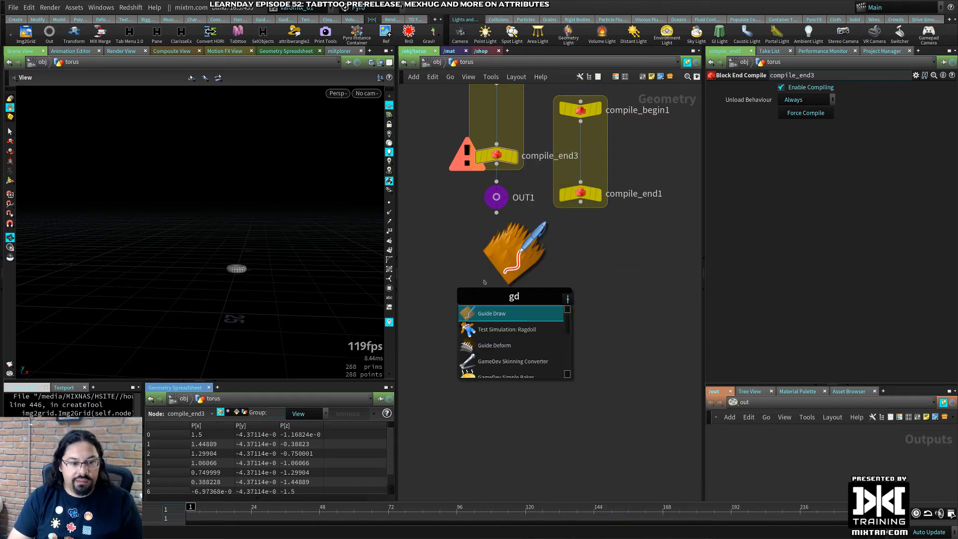
text(t)
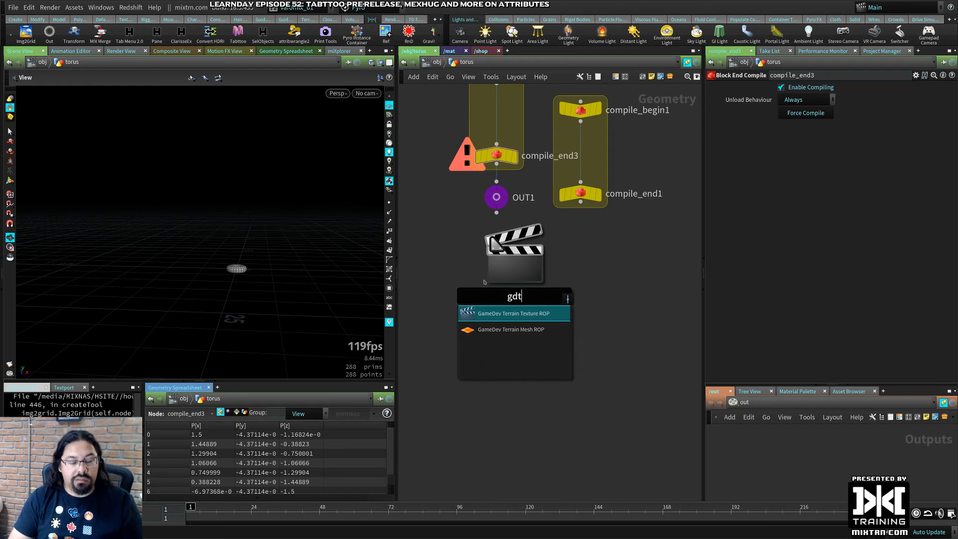
key(BackSpace)
key(BackSpace)
key(BackSpace)
text(heig)
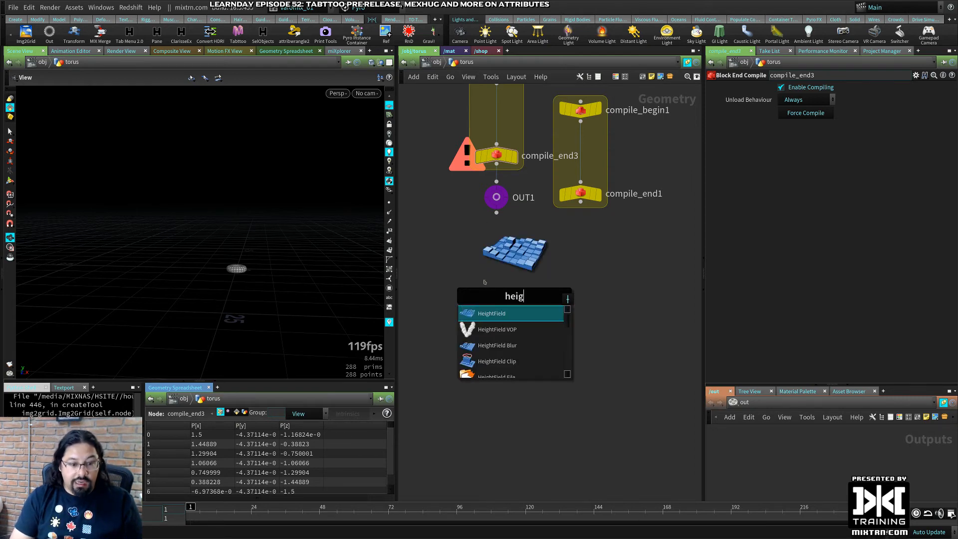
click(616, 304)
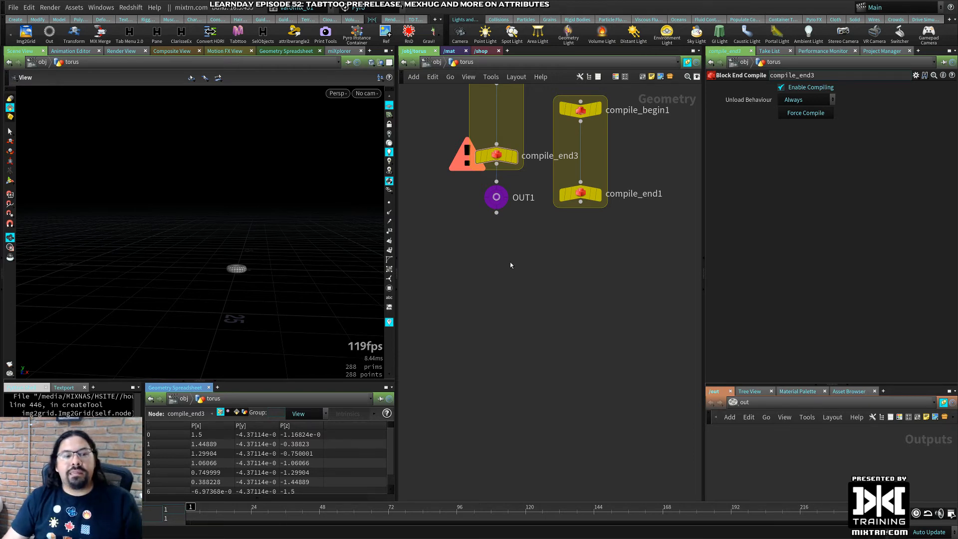
Create a new digital asset named test from the torus1 and uvtexture1 nodes
middle_drag(502, 256, 511, 411)
drag(434, 95, 542, 184)
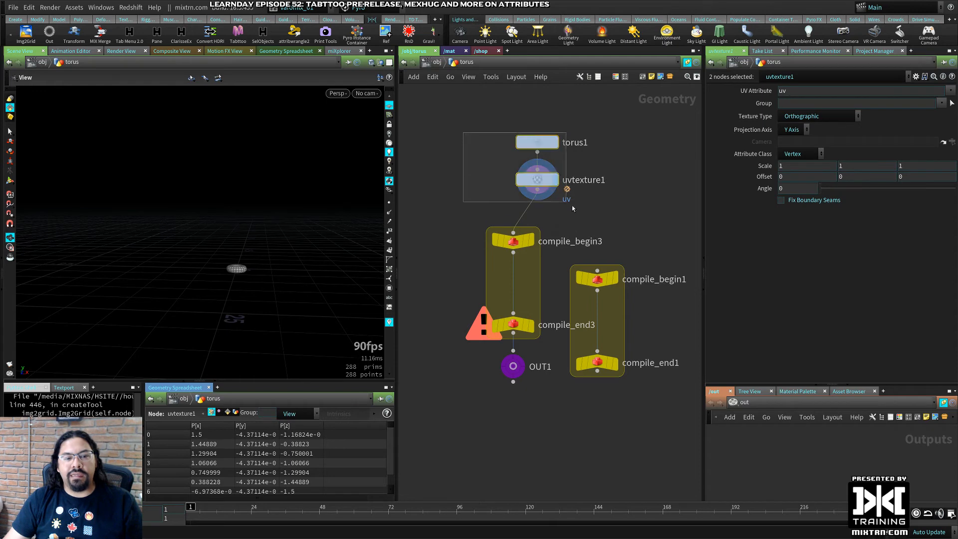
mouse_move(544, 140)
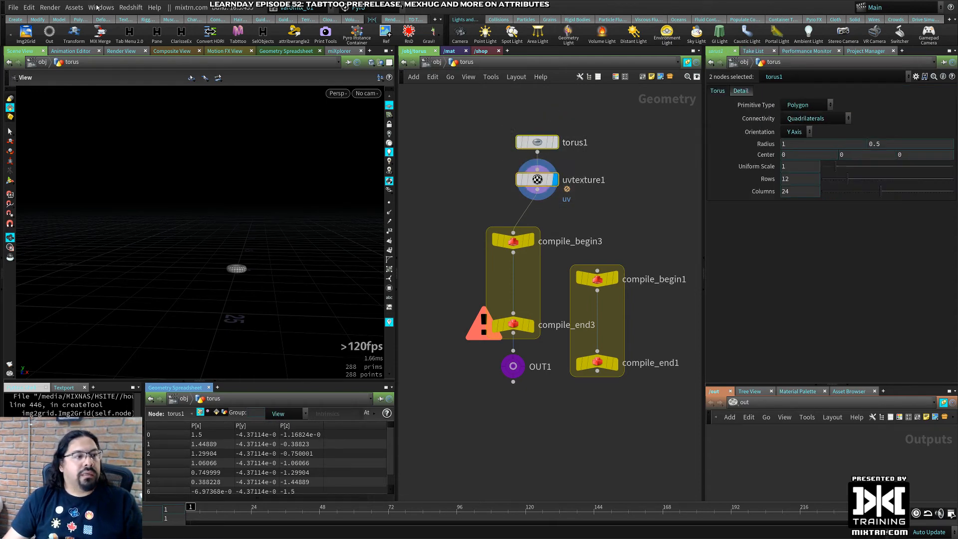
click(80, 8)
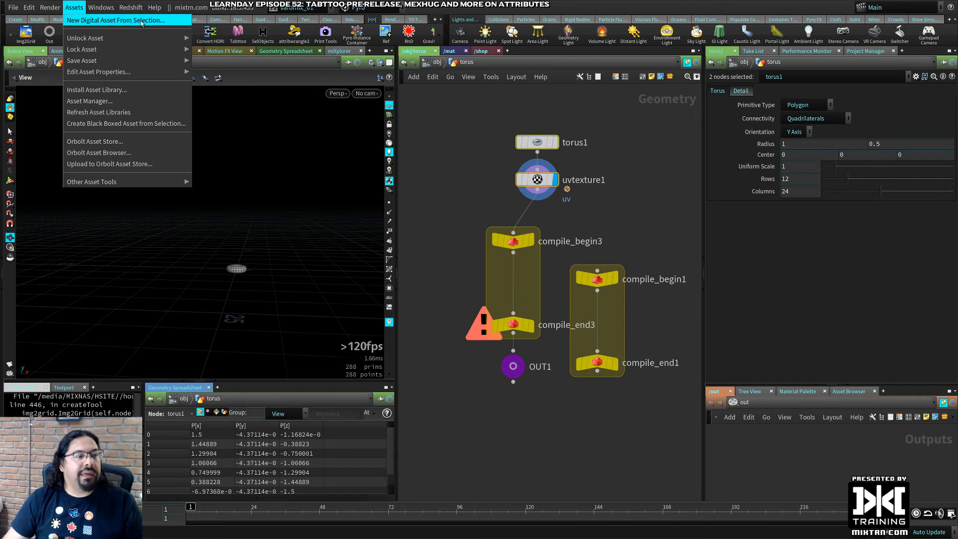
click(115, 20)
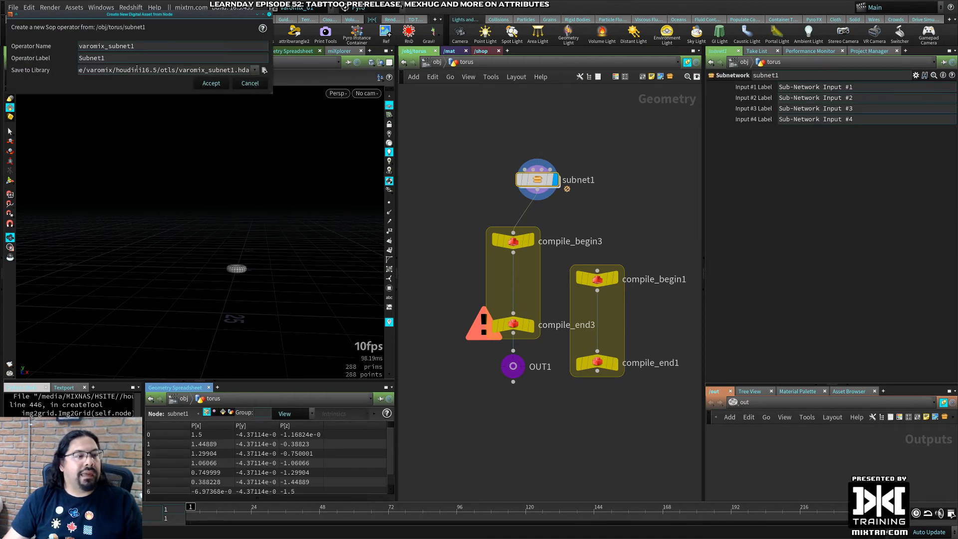
triple_click(106, 46)
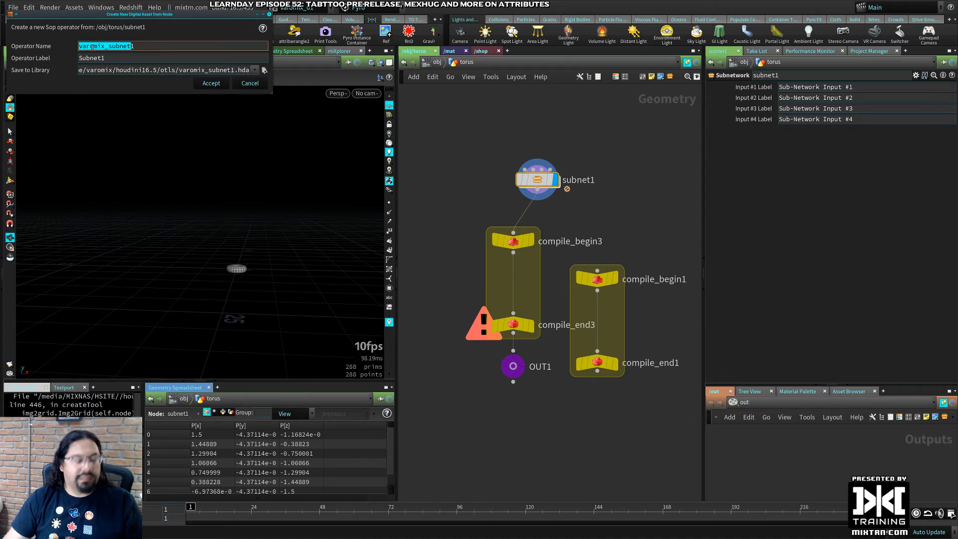
text(test)
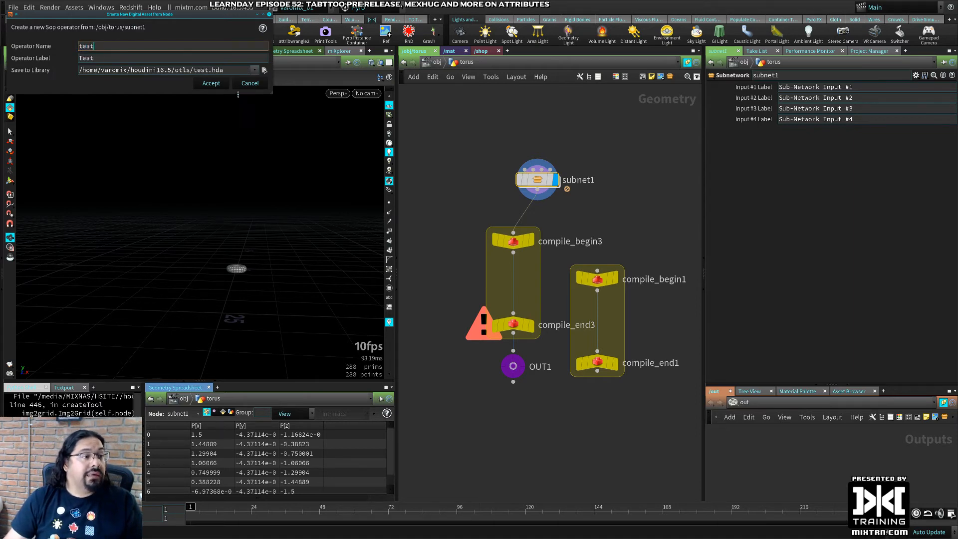
click(211, 83)
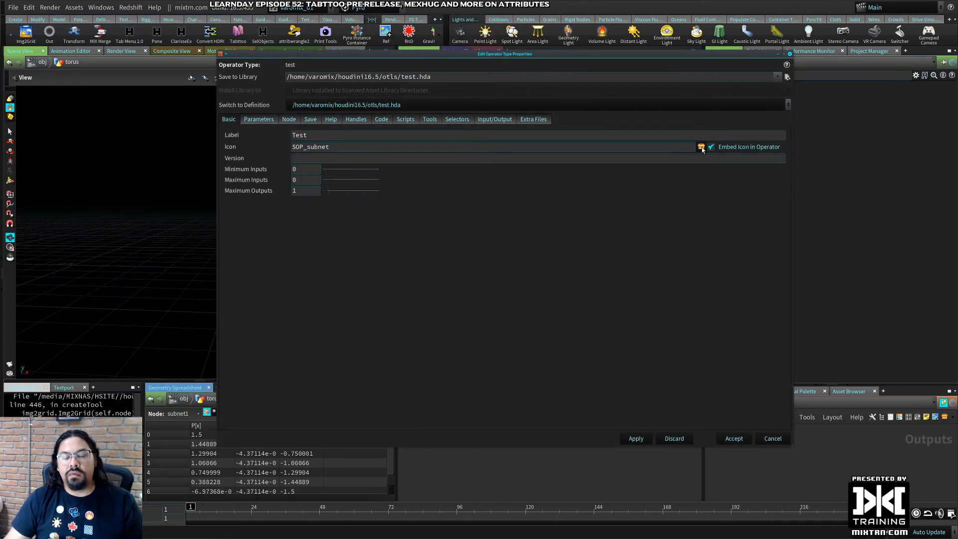
Set the Test asset's icon to BUTTONS_global.svg from hicon:/SVGIcons.index and apply it
click(702, 147)
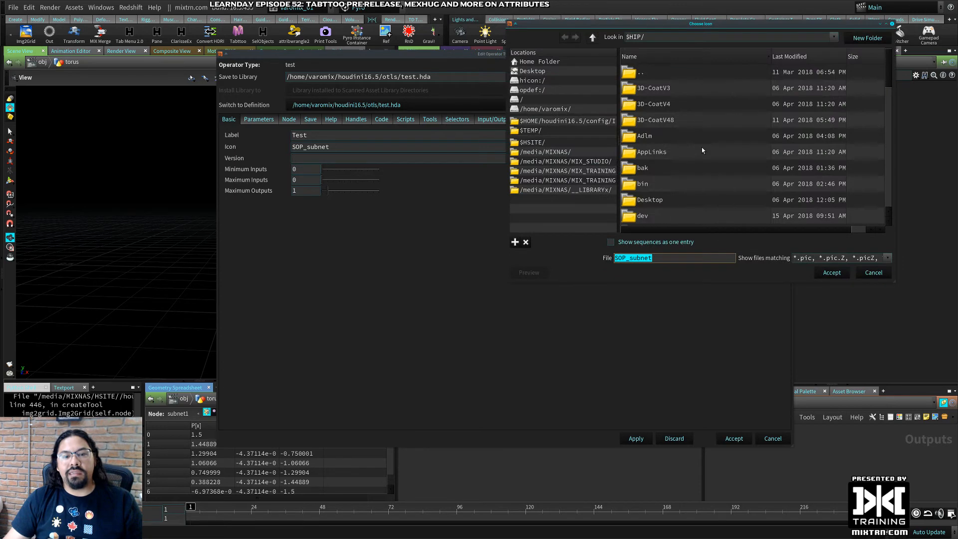
click(533, 80)
double_click(649, 73)
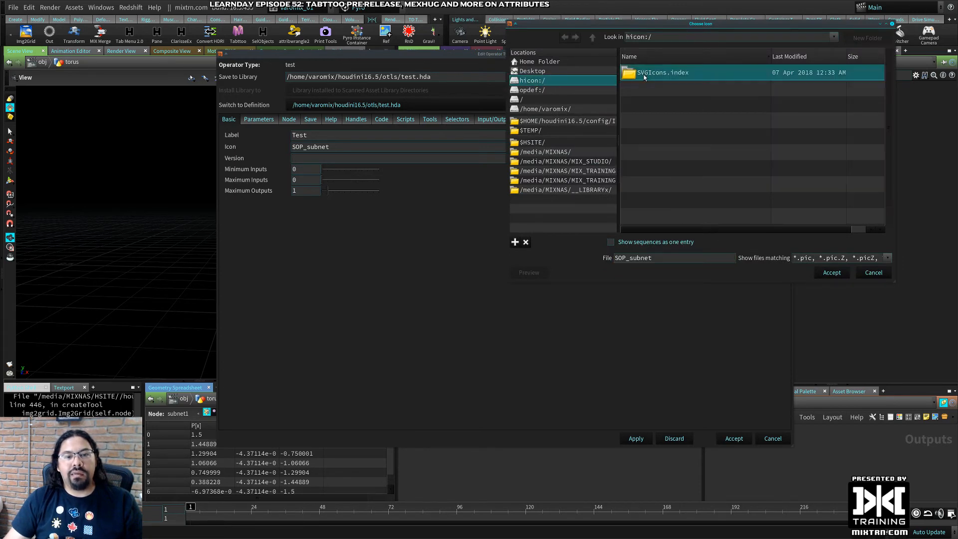
scroll(733, 131, down, 10)
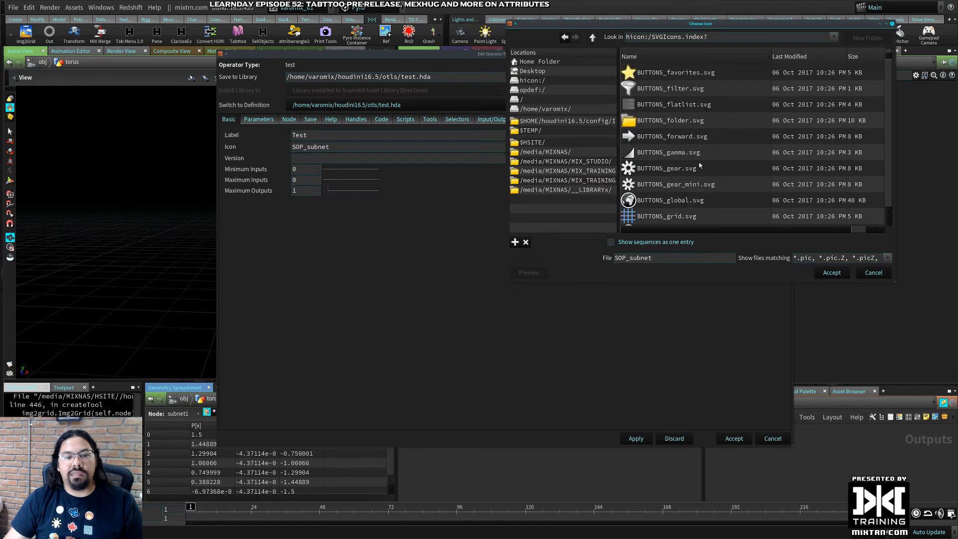
click(671, 201)
click(832, 273)
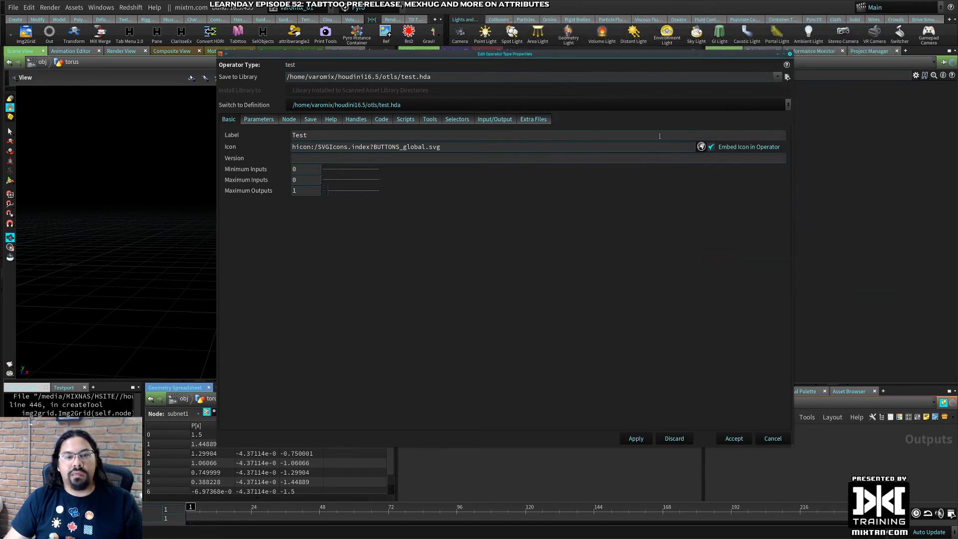
alt+drag(670, 299, 388, 262)
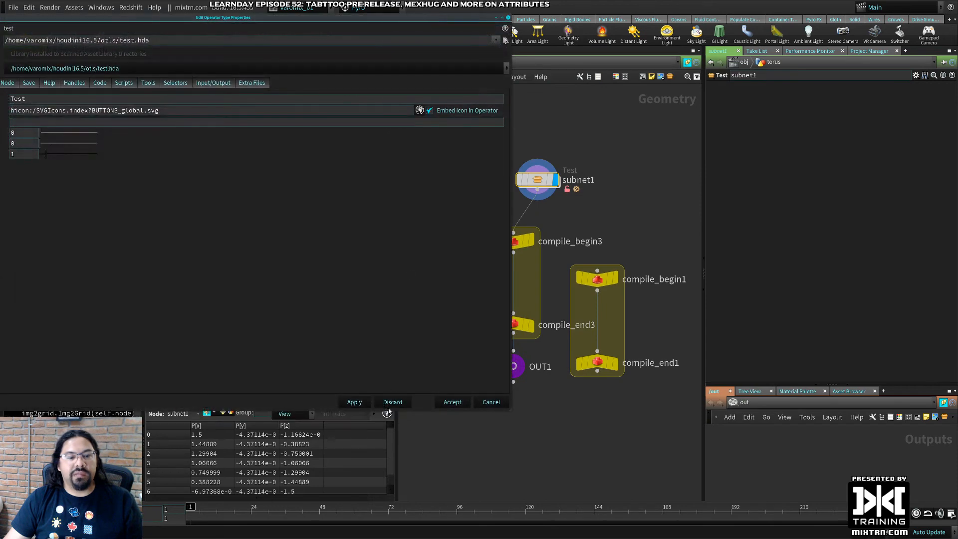
click(354, 404)
scroll(593, 213, up, 2)
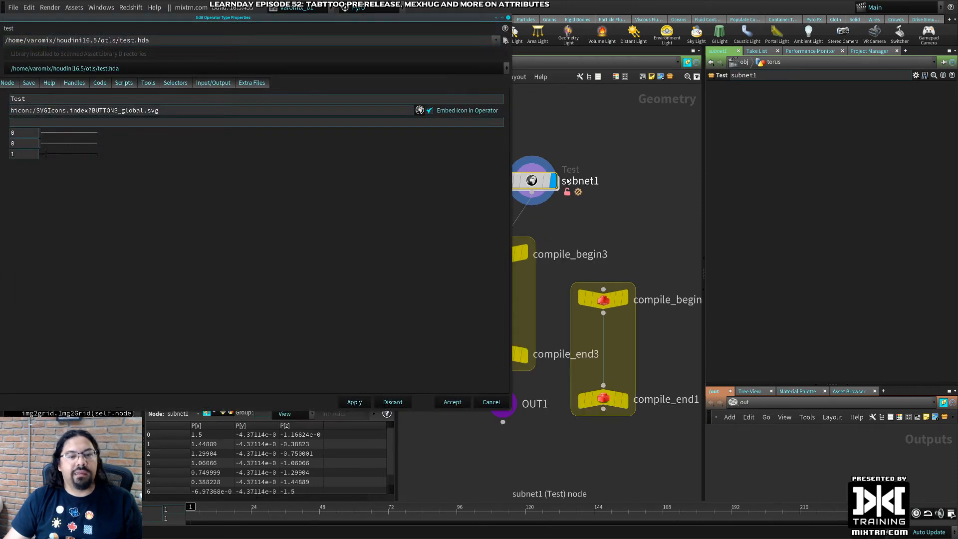
click(536, 183)
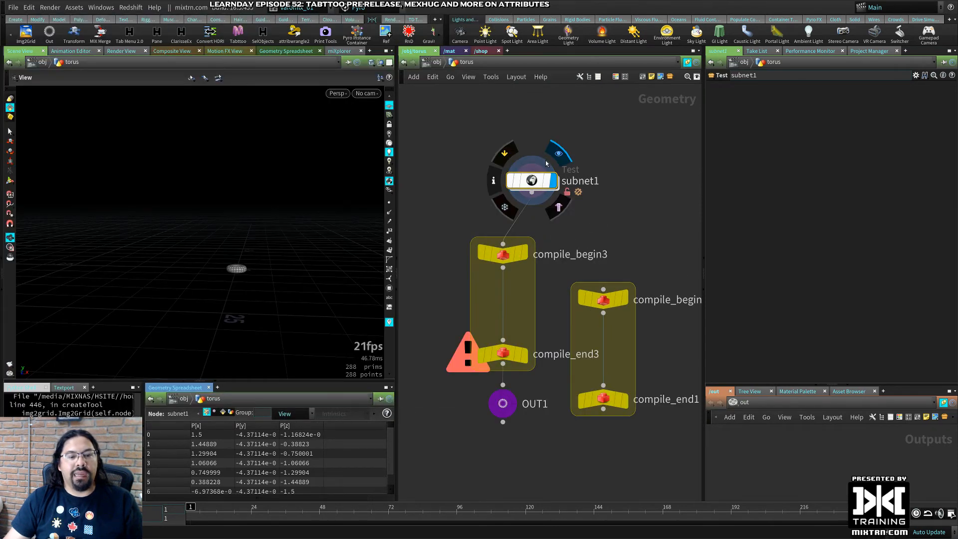
Search the node list for the new digital asset with "tes"
key(Tab)
text(tes)
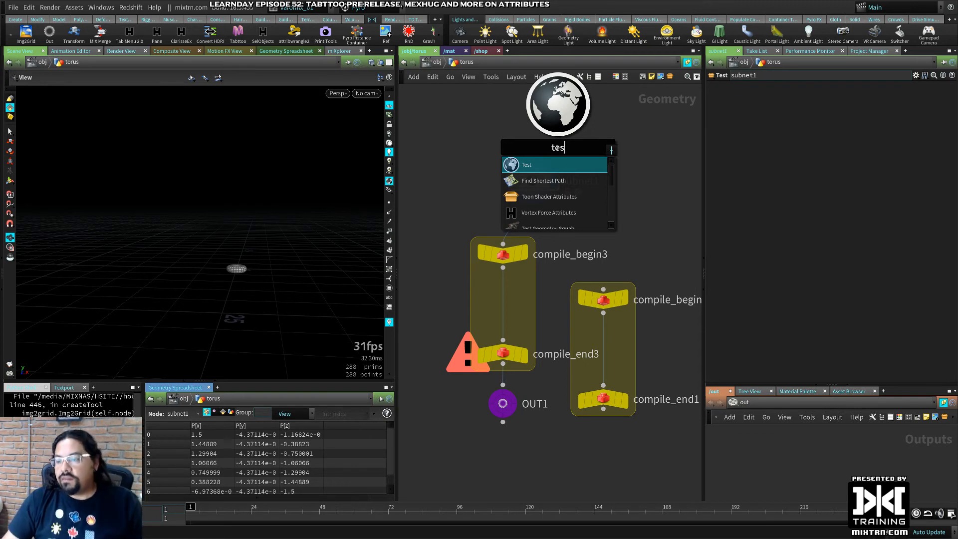
key(Return)
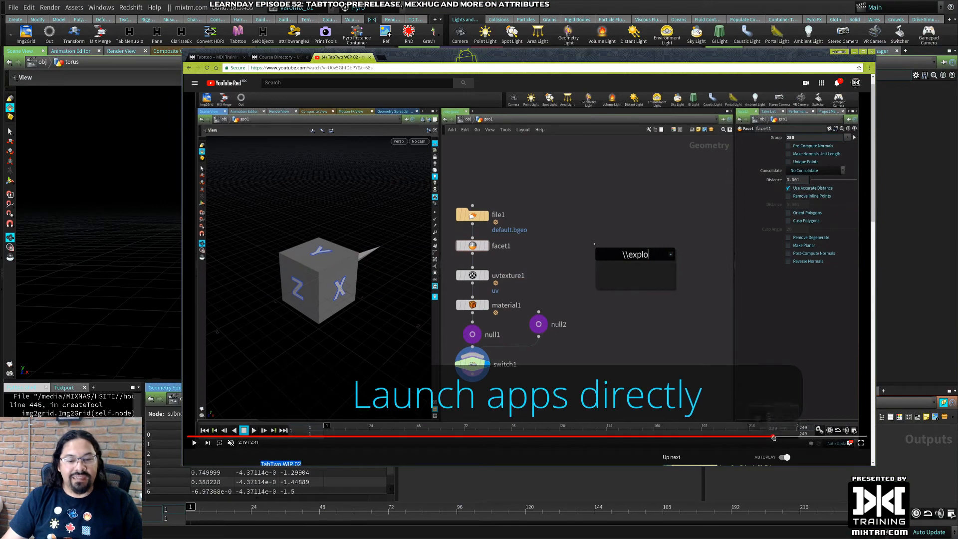
Skip ahead in the YouTube demo video in the browser and return to Houdini
click(788, 436)
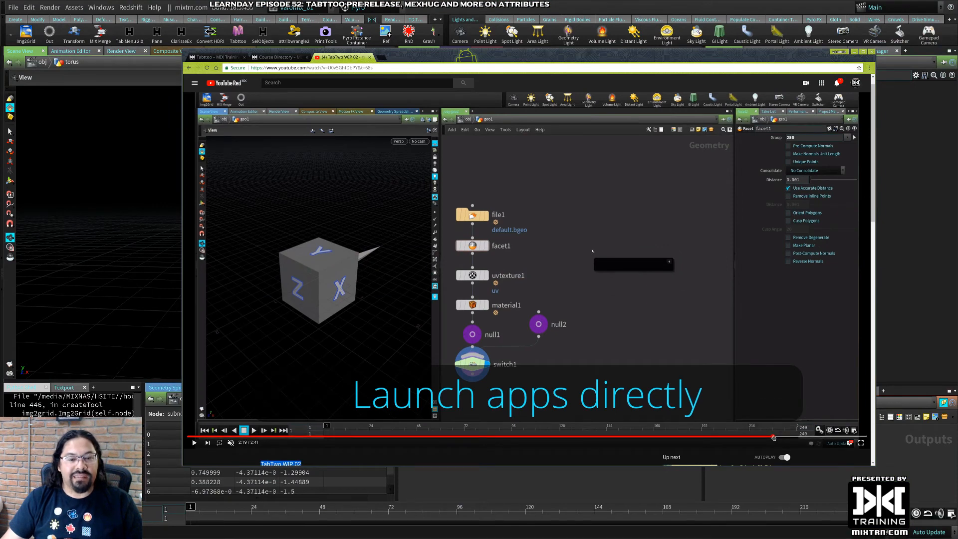
click(855, 52)
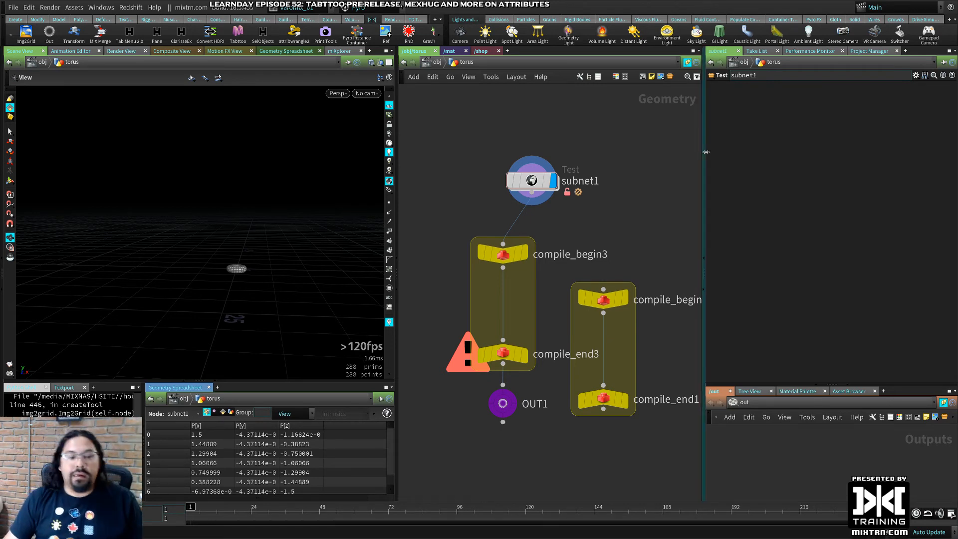
Add an RS Material node to the mat network and arrange it
click(449, 51)
key(Tab)
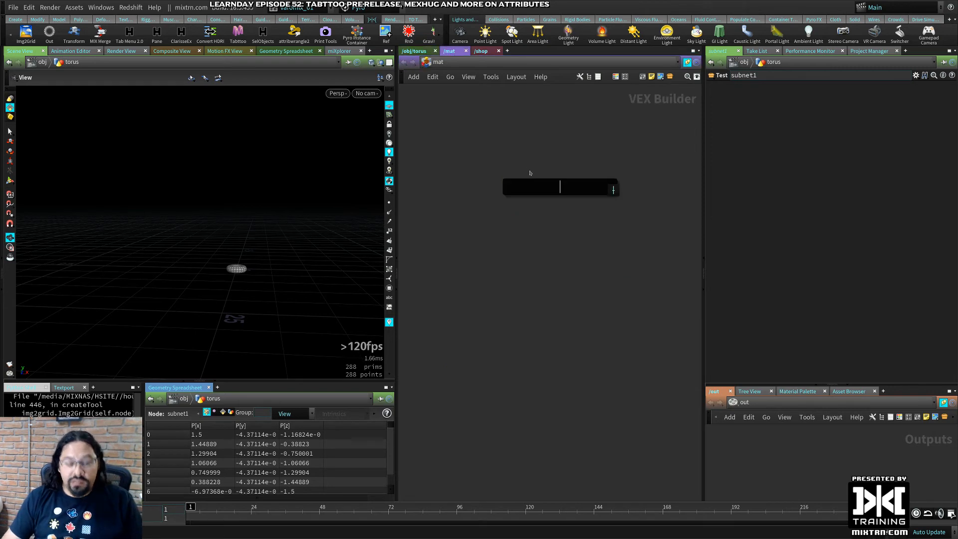
text(rsm)
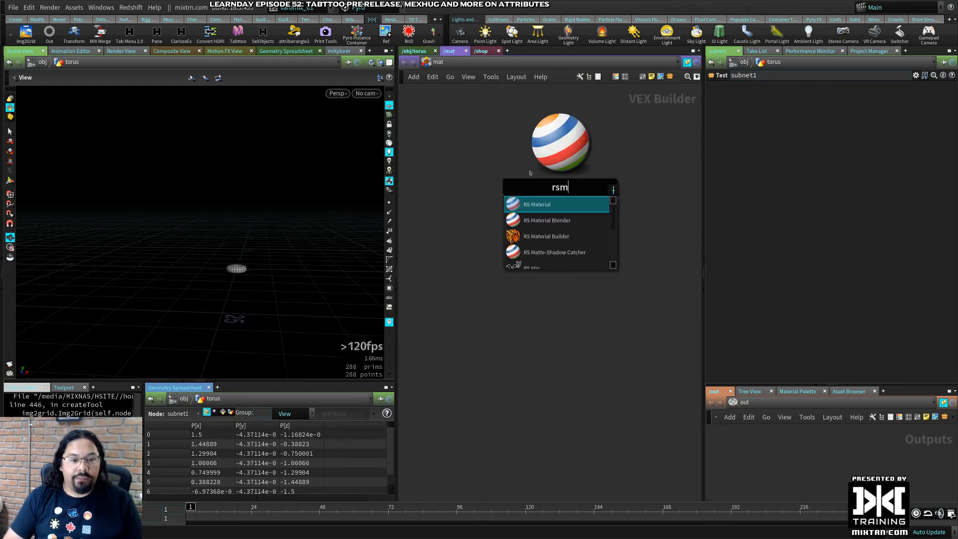
key(Return)
click(493, 184)
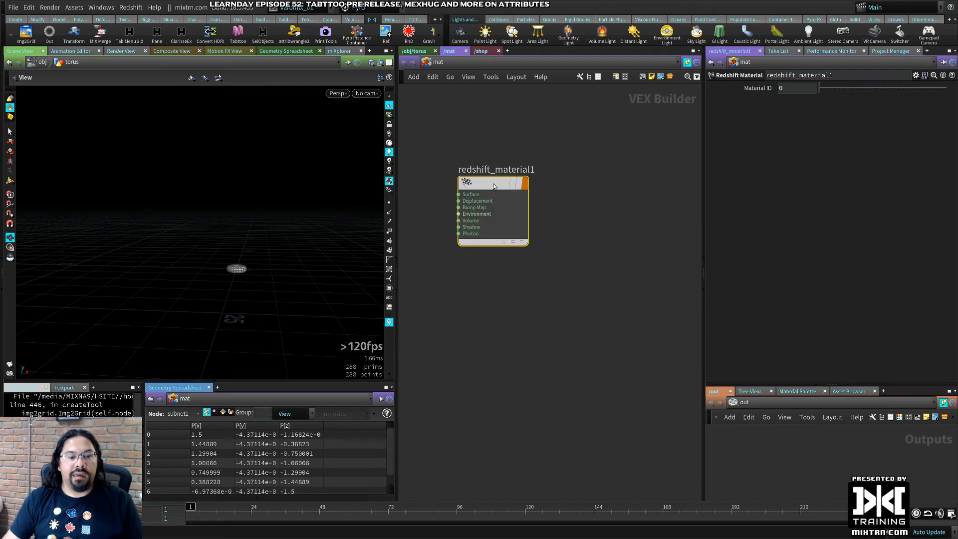
drag(493, 183, 559, 193)
key(l)
Add an RS Texture node and connect its outColor to the Surface input of the Redshift material
key(Tab)
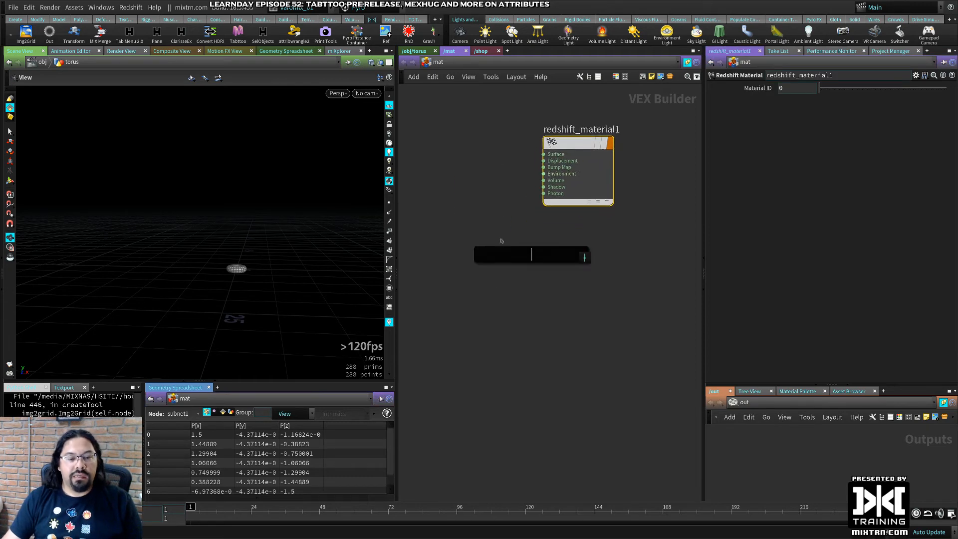
text(rst)
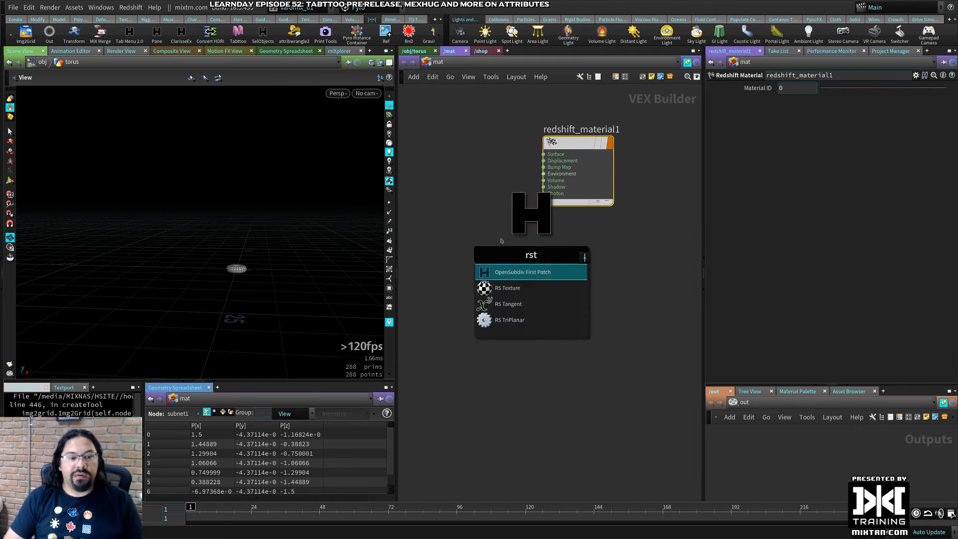
click(508, 288)
drag(664, 203, 543, 154)
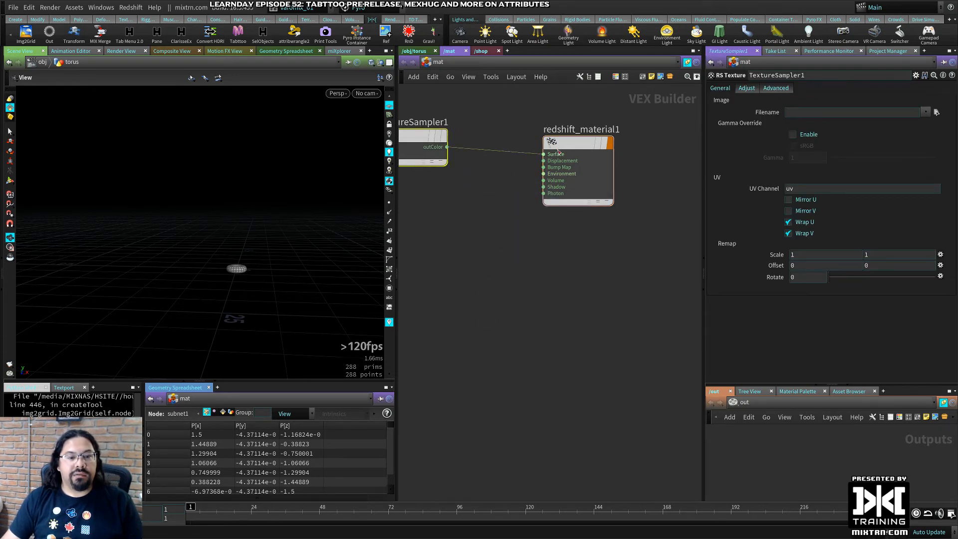
key(l)
drag(407, 152, 466, 162)
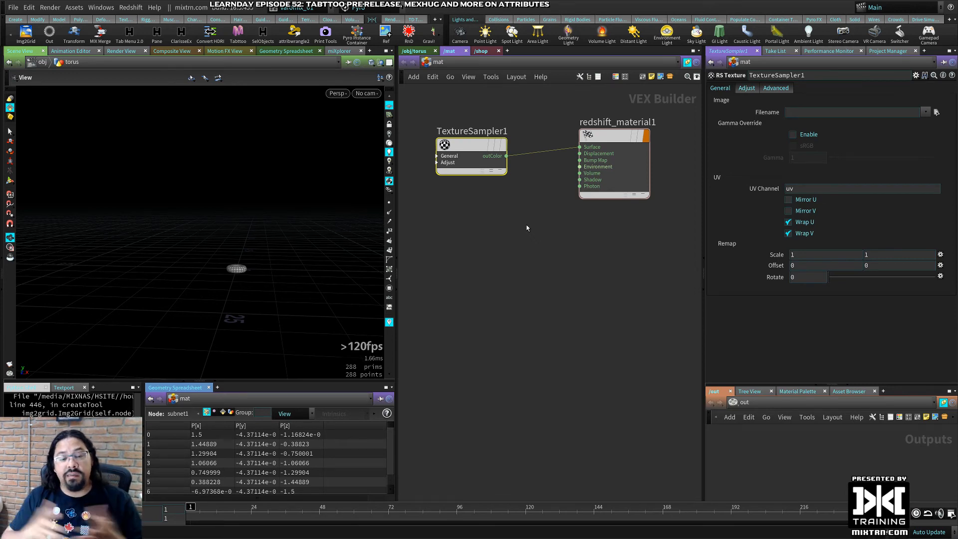
Add a Principled Shader node below the Redshift material node
key(Tab)
text(prin)
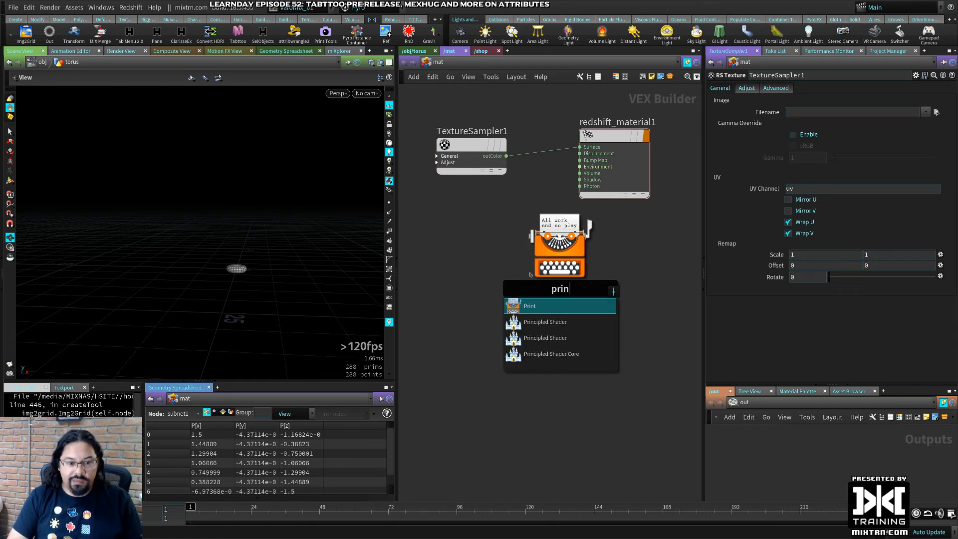
key(Down)
key(Return)
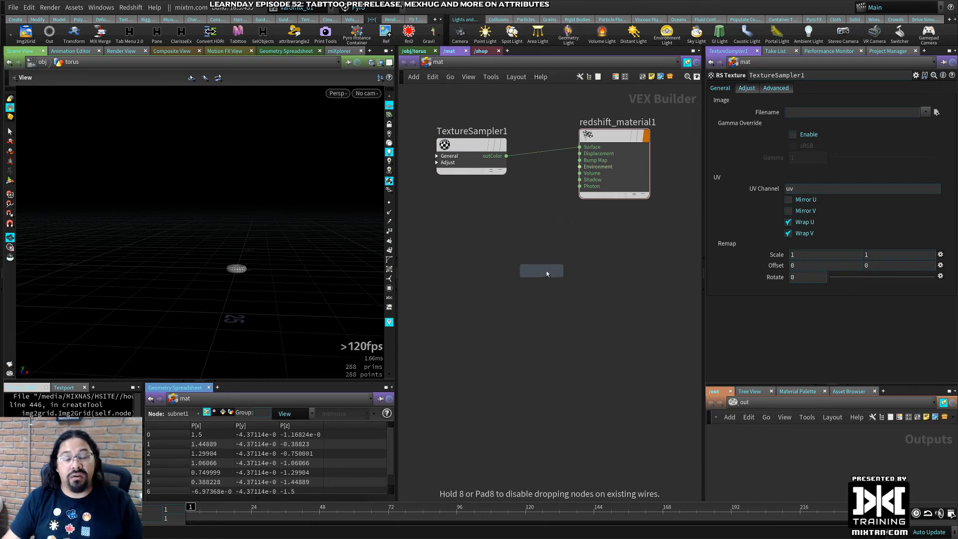
click(552, 257)
drag(552, 256, 602, 245)
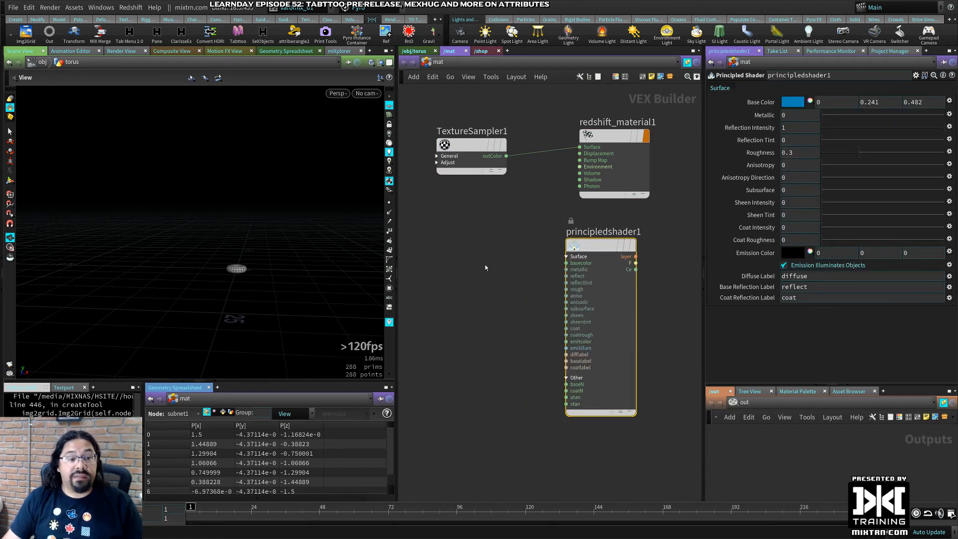
Delete all the nodes in the mat network
drag(429, 122, 596, 199)
key(Delete)
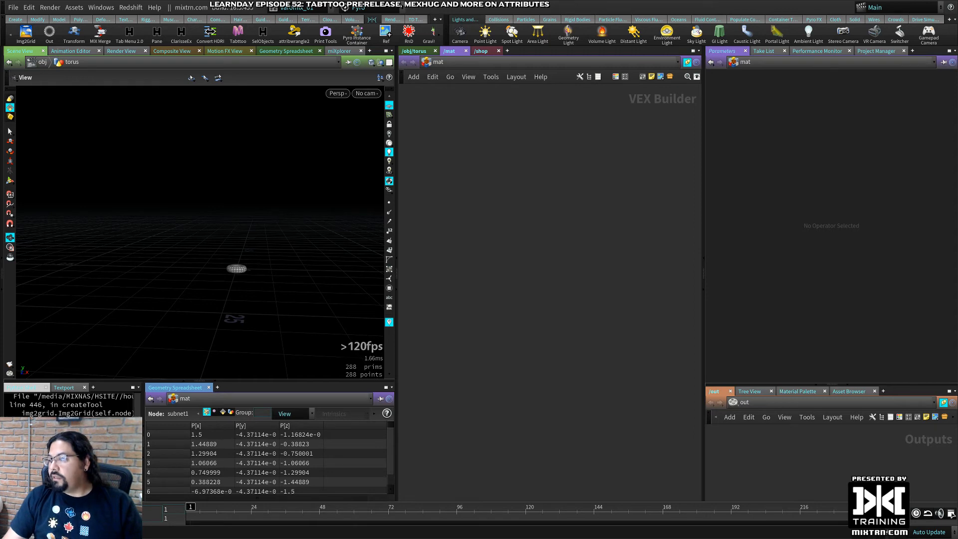
Go up to the object network and look up the Portal Light among the light nodes in the node search
click(419, 52)
click(435, 62)
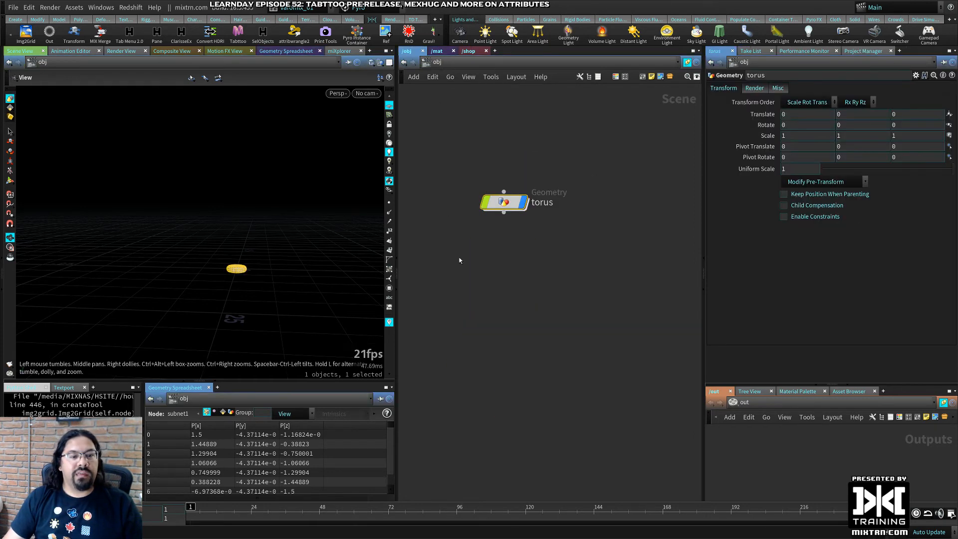
key(Tab)
text(l)
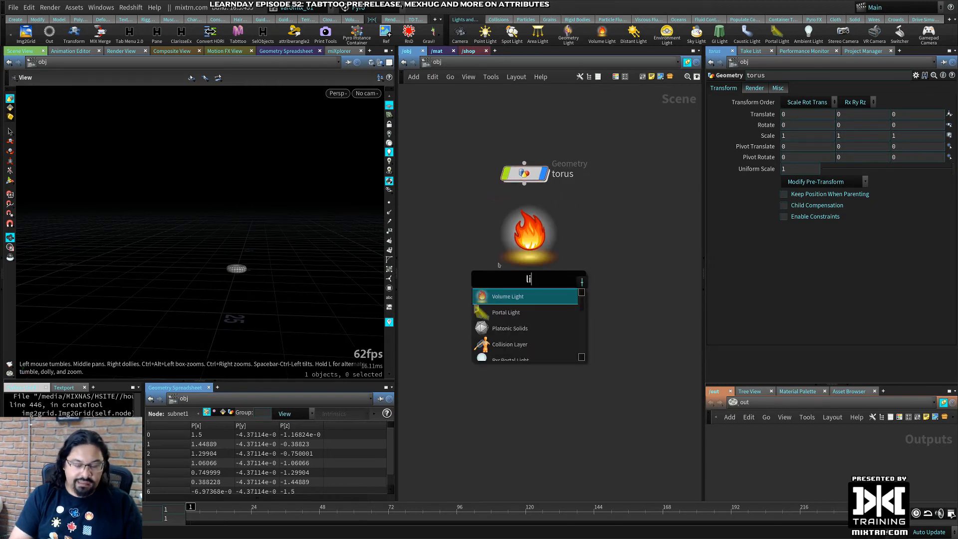
key(BackSpace)
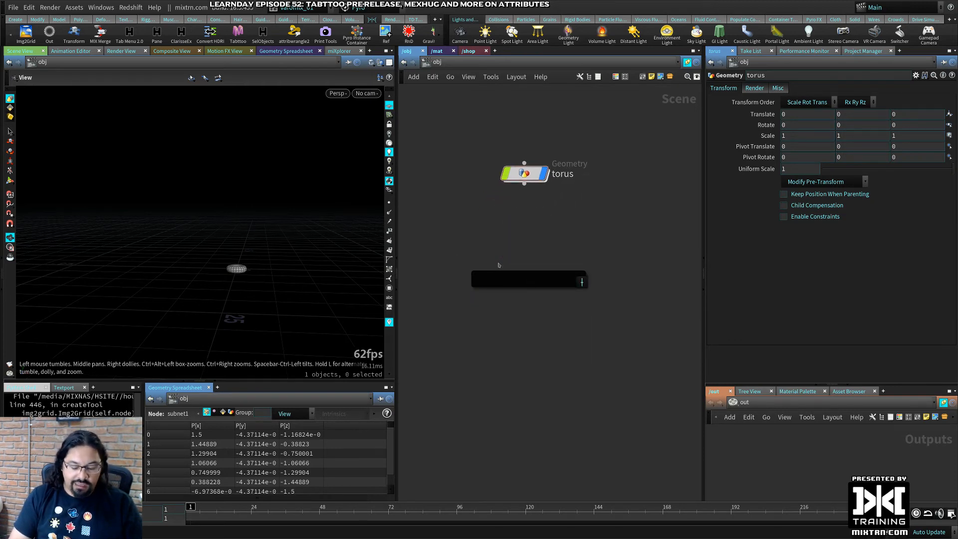
text(port)
key(Down)
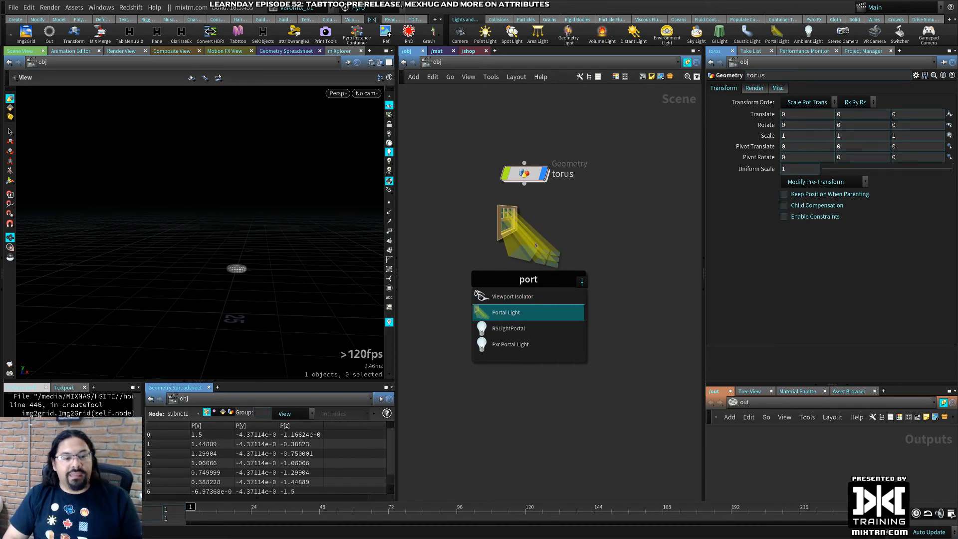
Search for "spot" instead and place a Spot Light node below the torus object
key(BackSpace)
key(BackSpace)
key(BackSpace)
key(BackSpace)
text(spot)
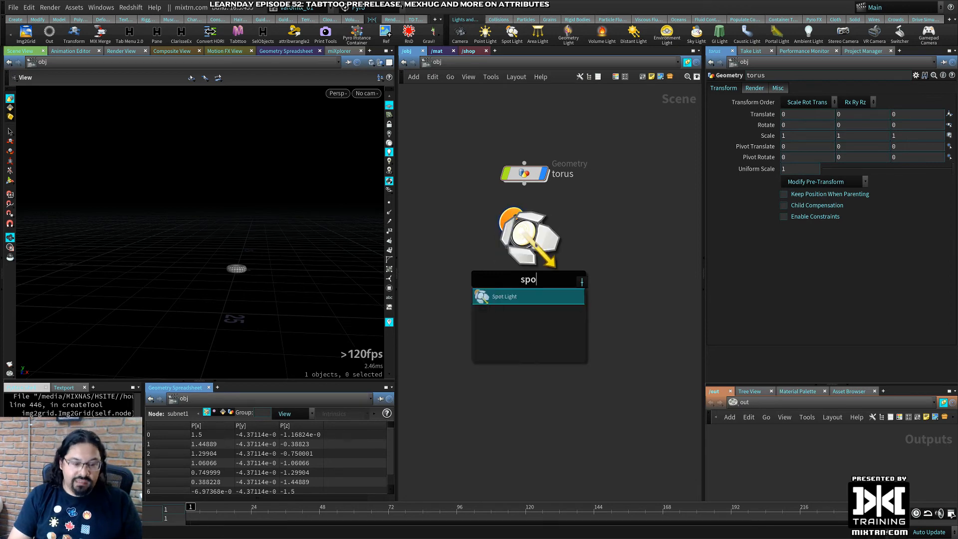
key(Return)
click(522, 233)
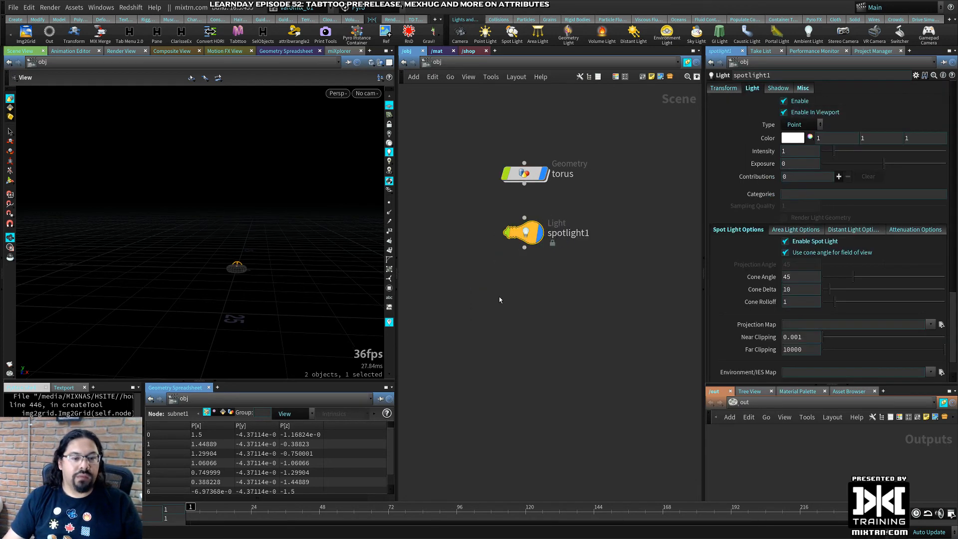
Add an Area Light node below the spotlight in the object network
key(Tab)
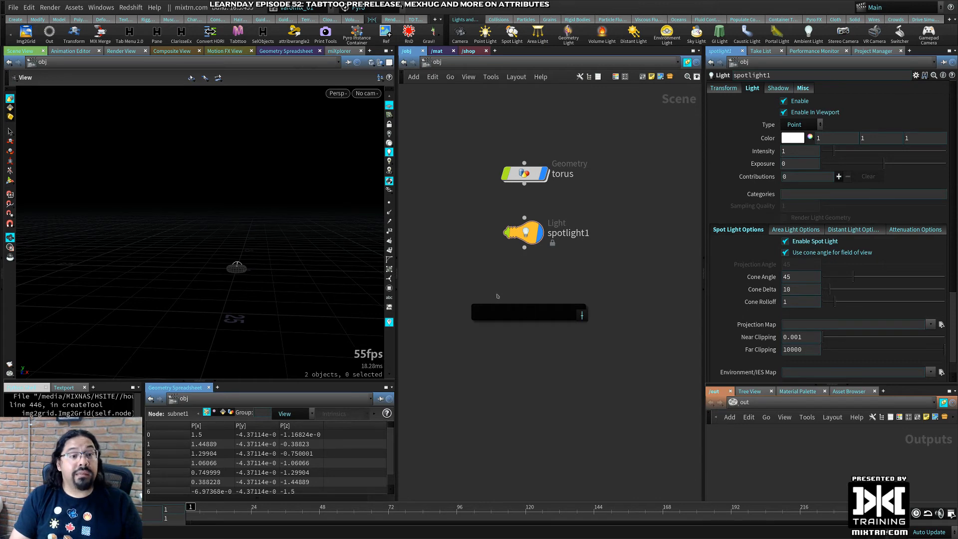
text(area)
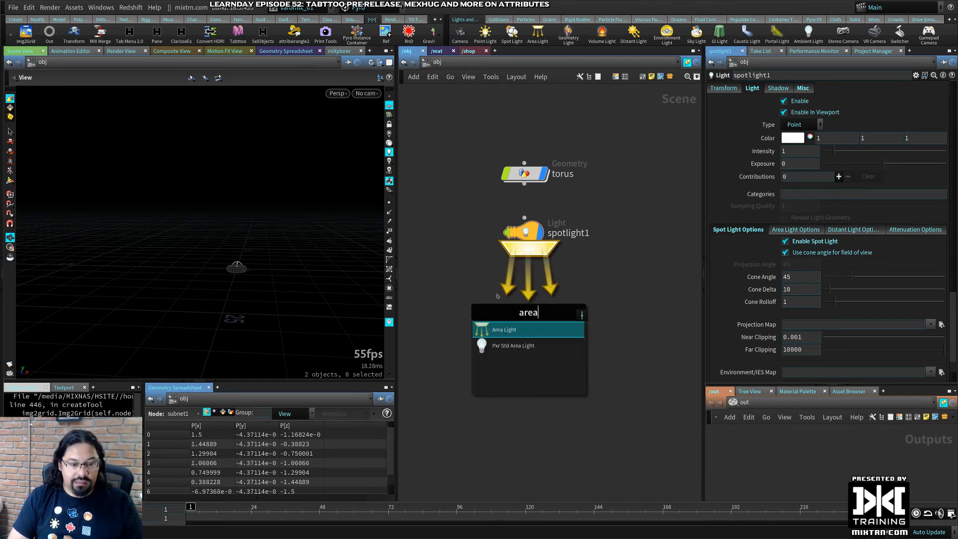
key(Return)
click(494, 278)
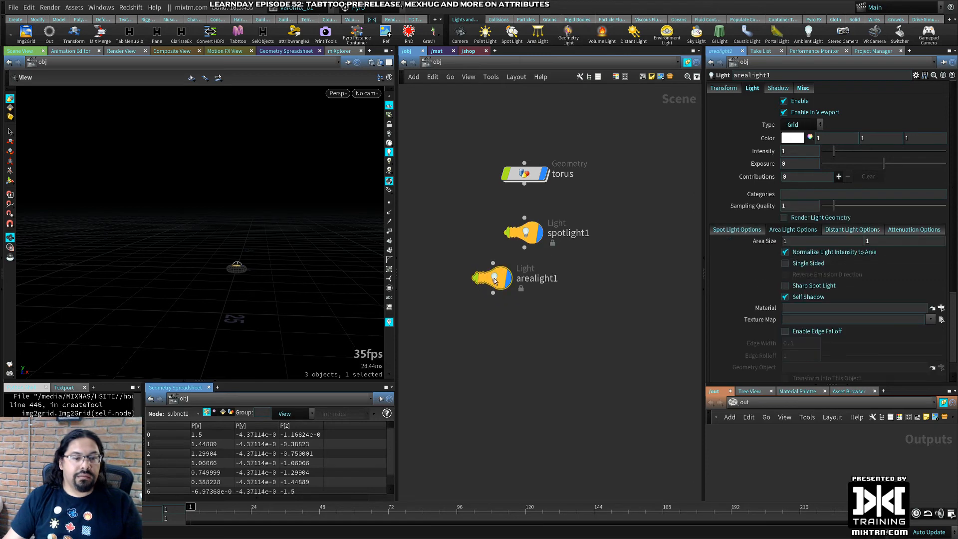
Delete the torus and both light nodes from the object network
drag(487, 329, 558, 165)
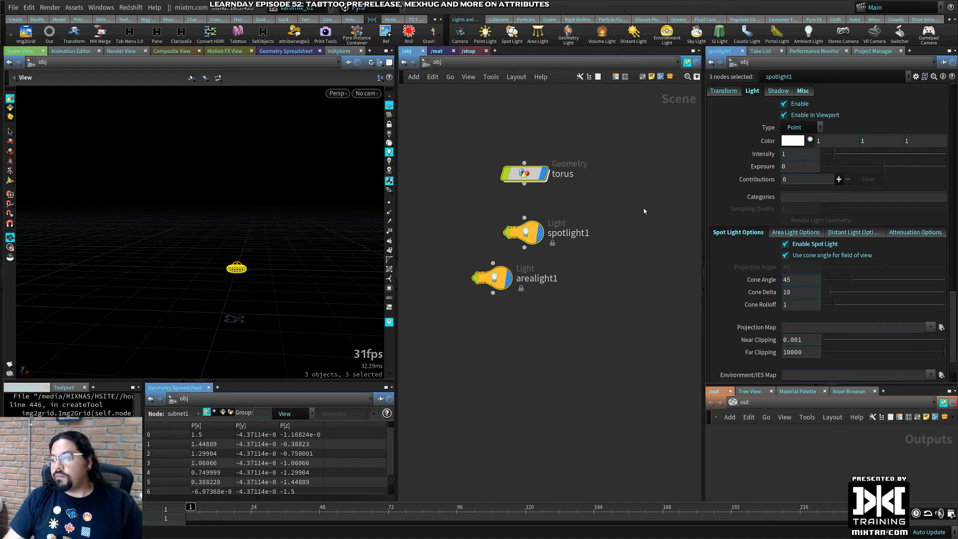
drag(569, 405, 468, 134)
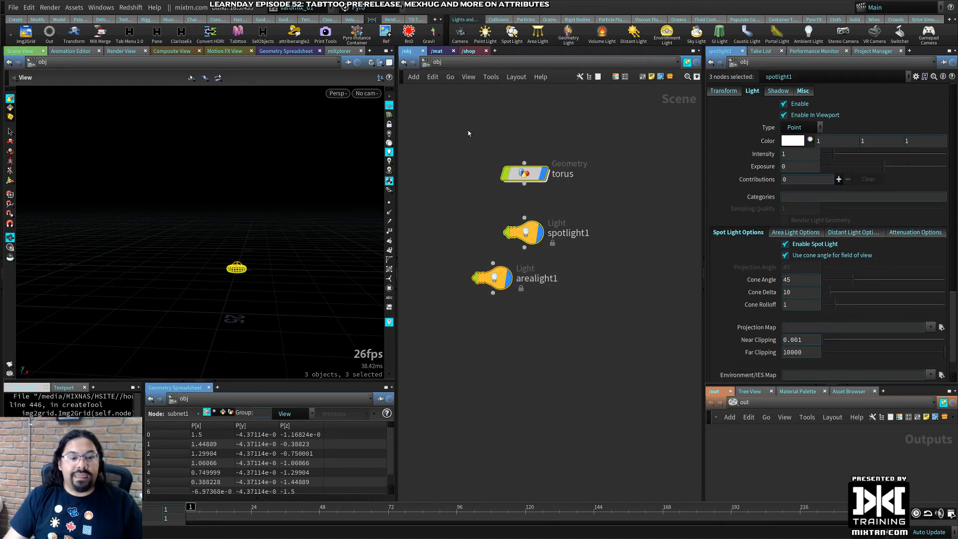
key(Delete)
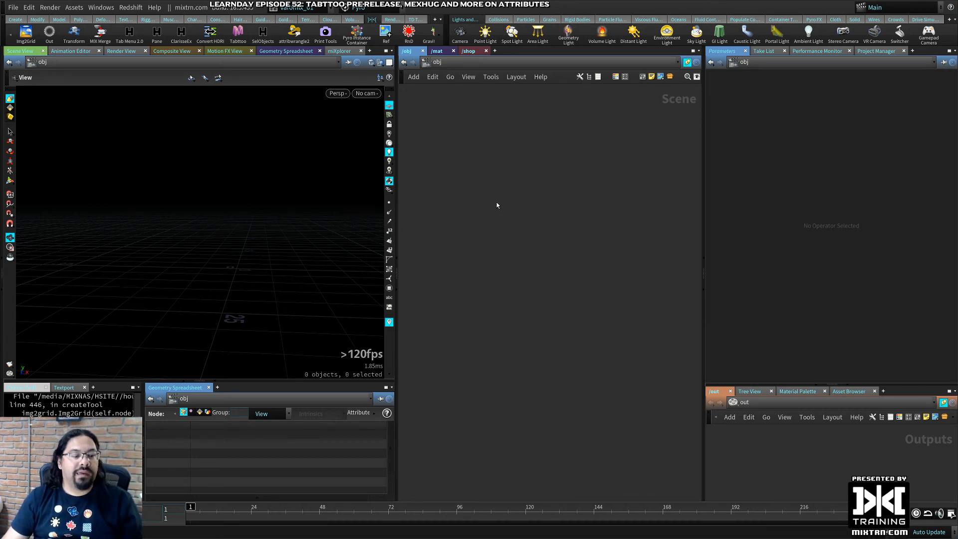
Add a Geometry object to the empty object network and go inside it
key(Tab)
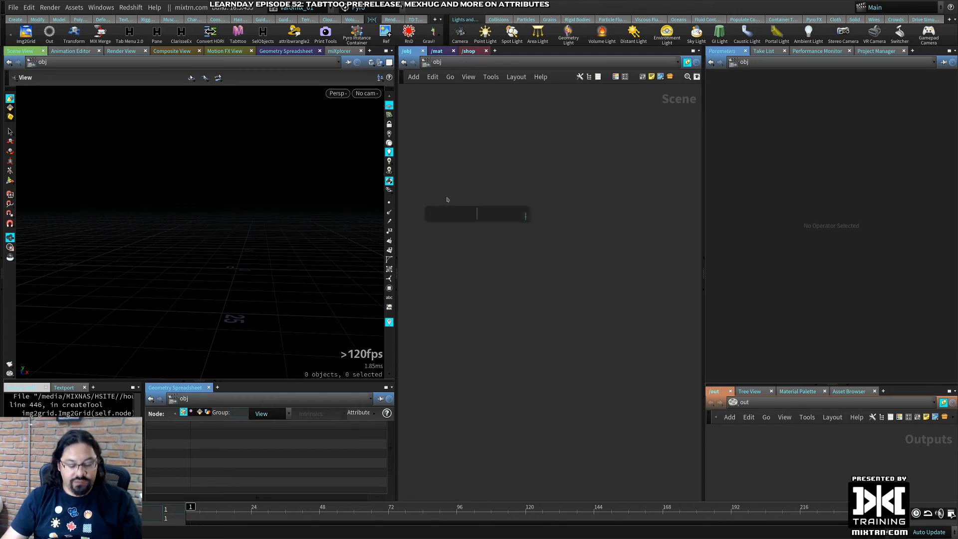
text(geo)
key(Return)
click(448, 197)
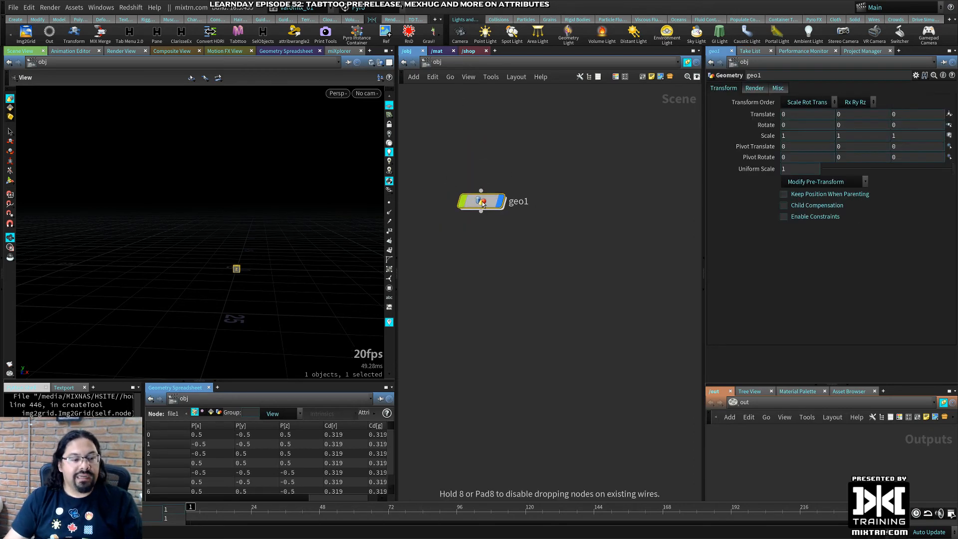
double_click(482, 204)
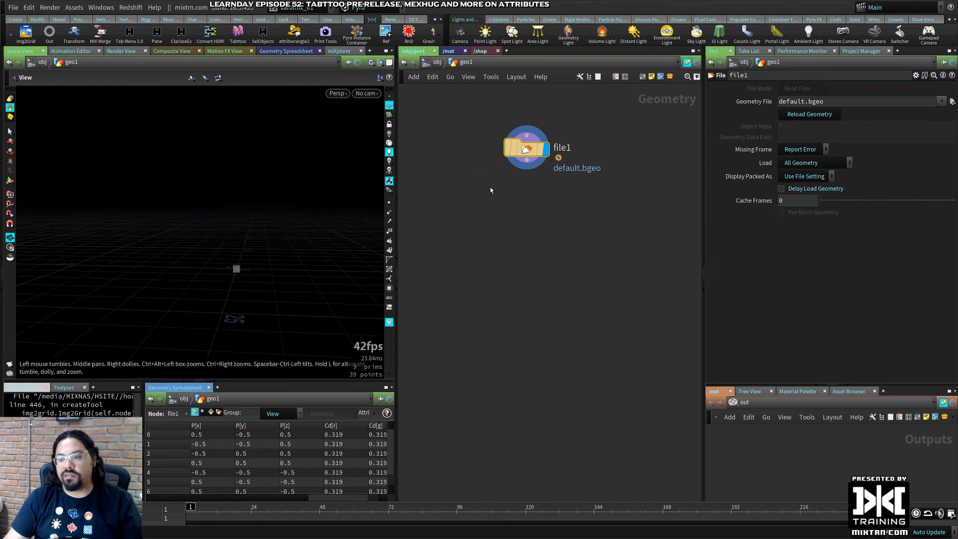
Switch to the shop network and delete all the nodes in it
click(488, 53)
drag(487, 264, 584, 147)
key(Delete)
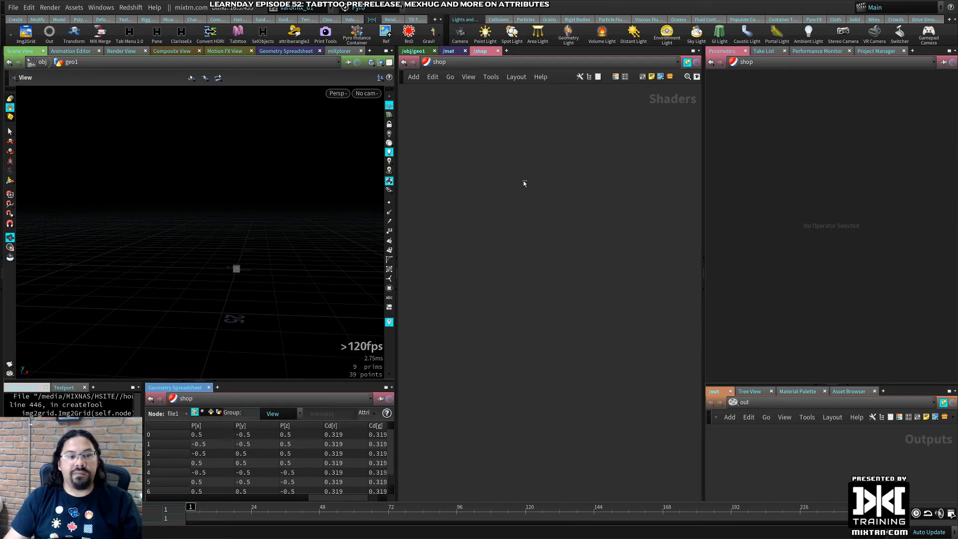
Add a RIS Shader Network node to the shop network using the Tabttoo search and go inside it
key(Tab)
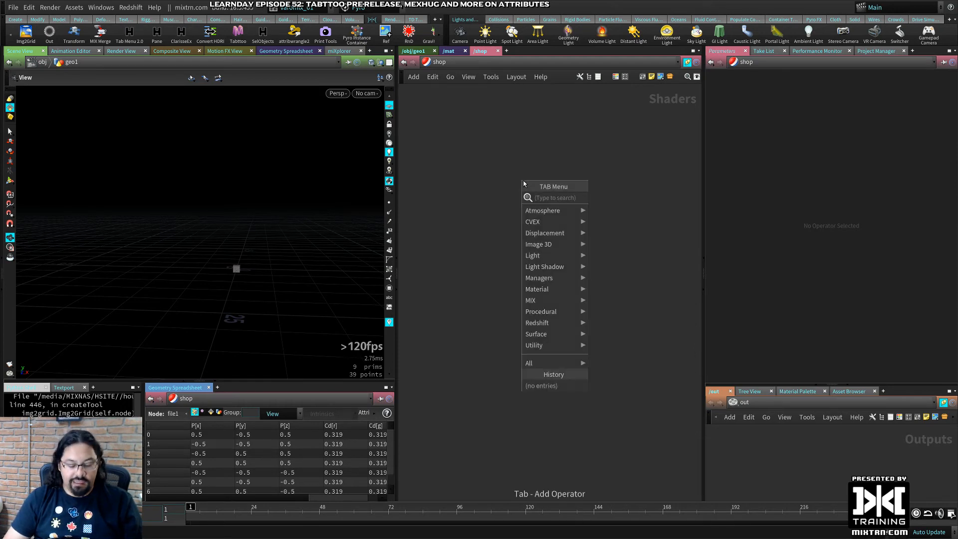
click(484, 222)
key(shift+Tab)
text(ris)
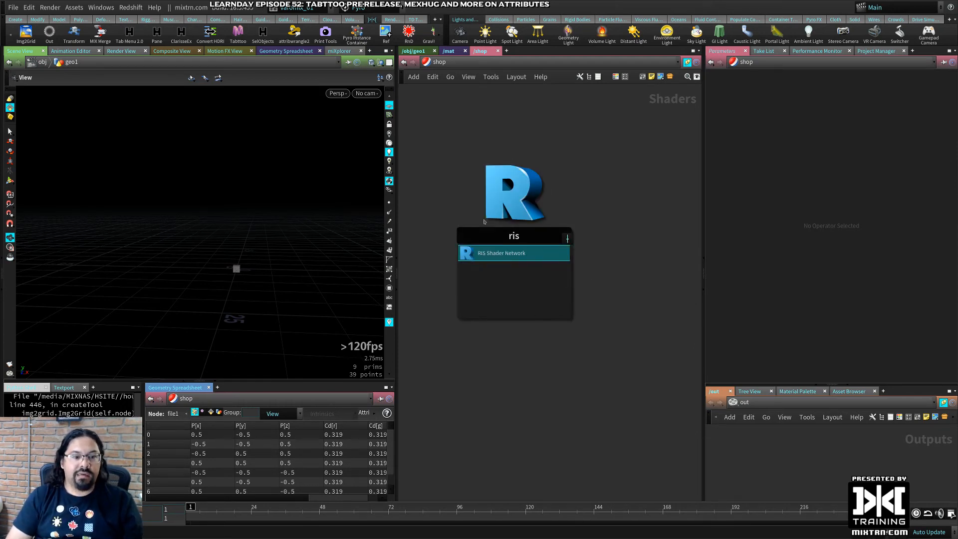
key(Return)
double_click(504, 187)
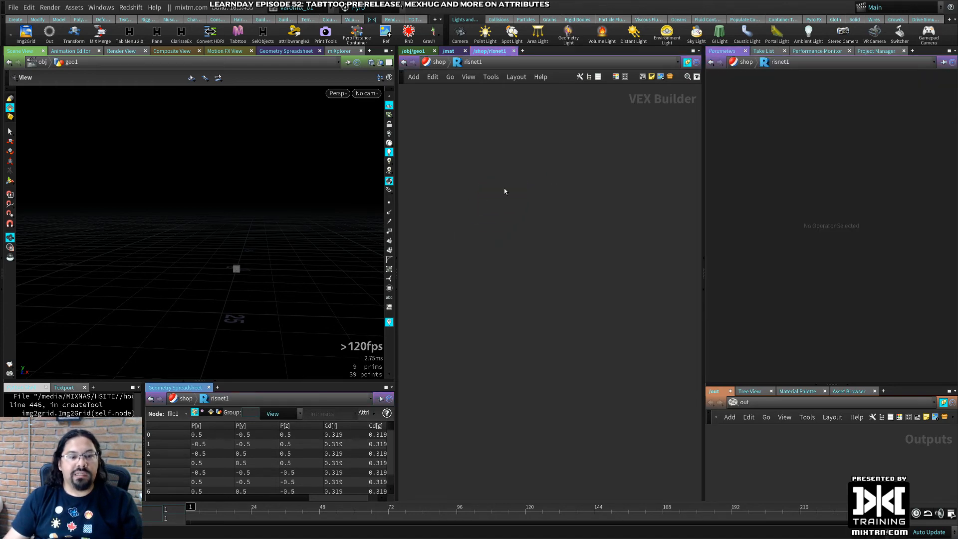
Add a Pxr Surface node to the RIS shader network
key(shift+Tab)
text(surfe)
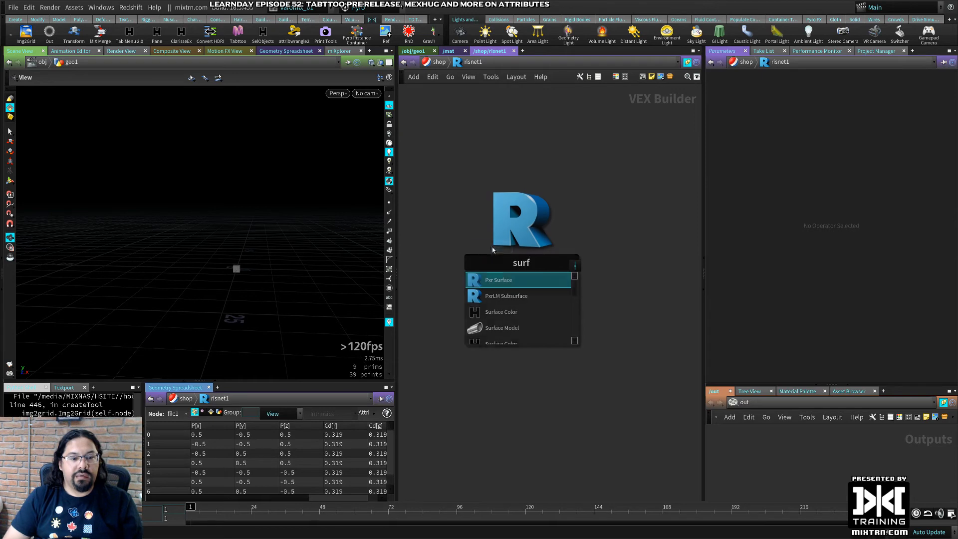
key(Return)
click(576, 197)
Add a Pxr Texture node and place it well to the left of the Pxr Surface node
key(shift+Tab)
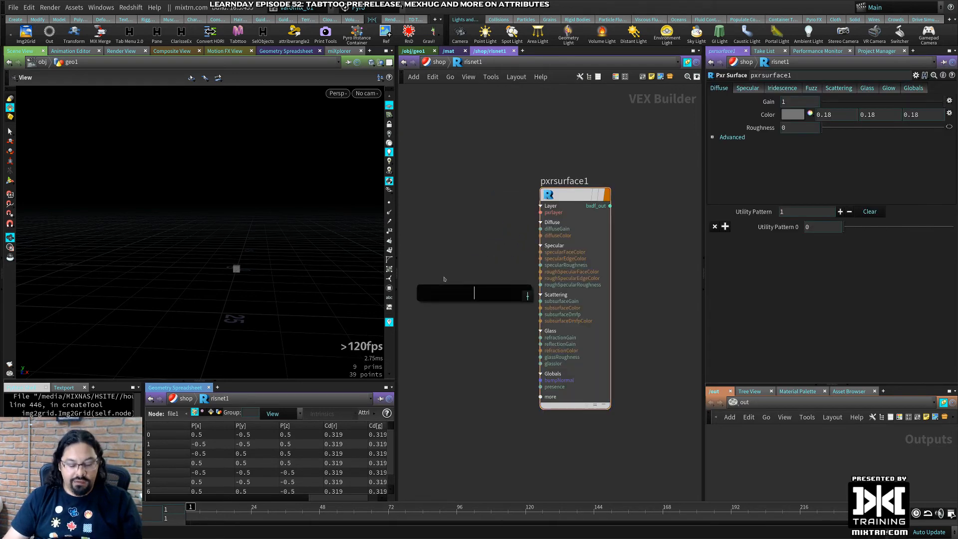
text(pxr)
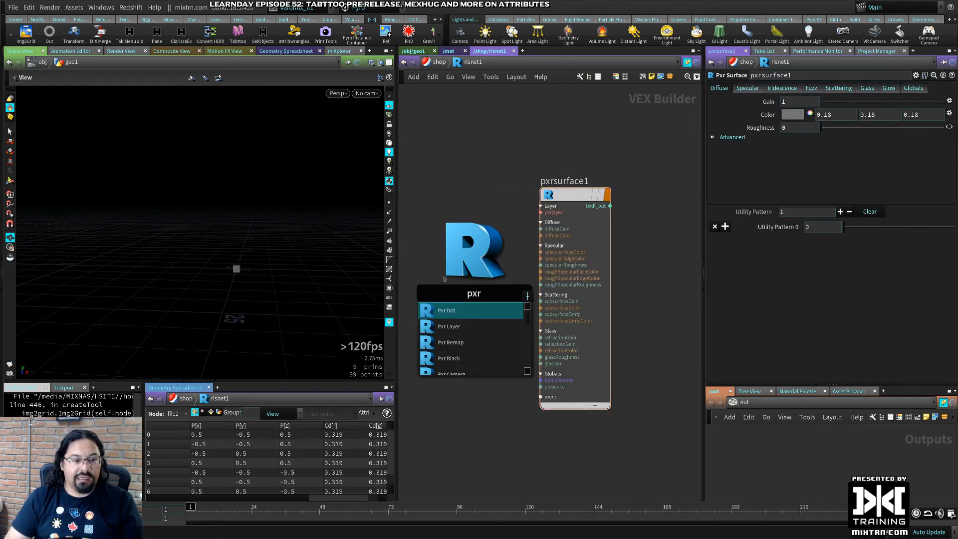
text( t)
key(Down)
key(Return)
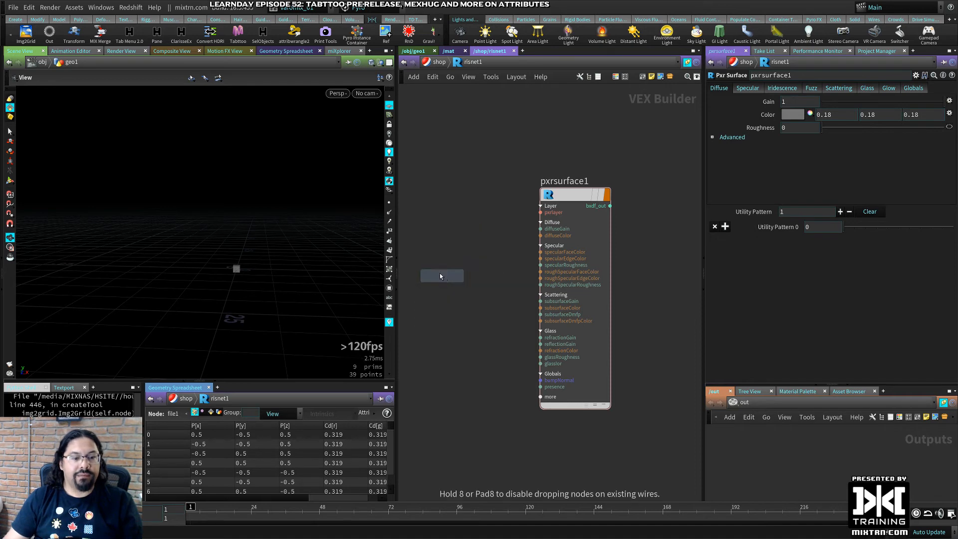
click(463, 238)
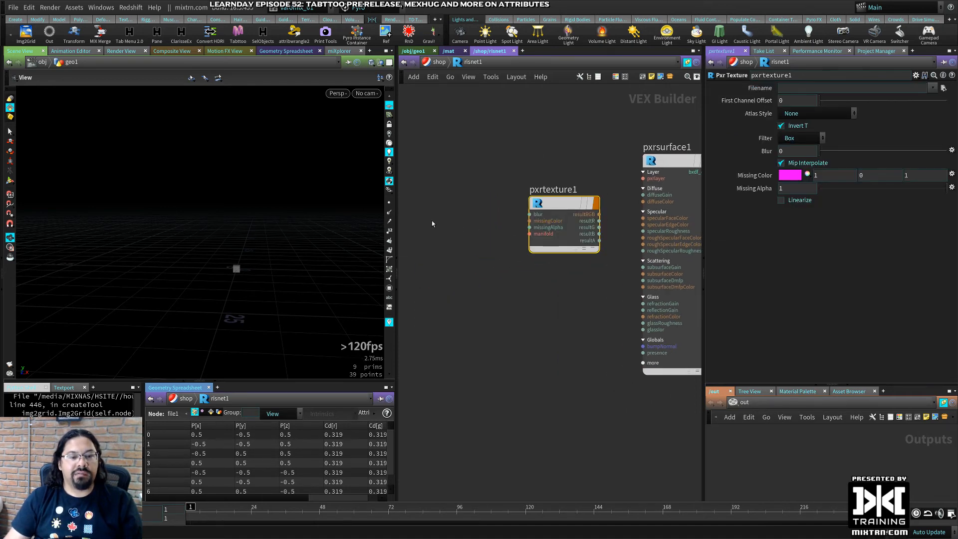
drag(582, 209, 468, 214)
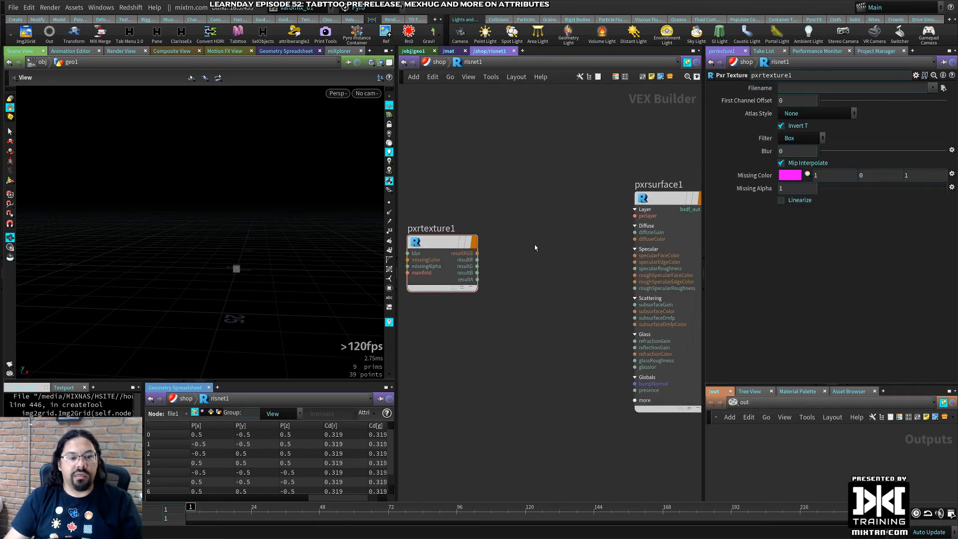
Add a Pxr Black Body node between the Pxr Texture and Pxr Surface nodes
key(Tab)
text(px)
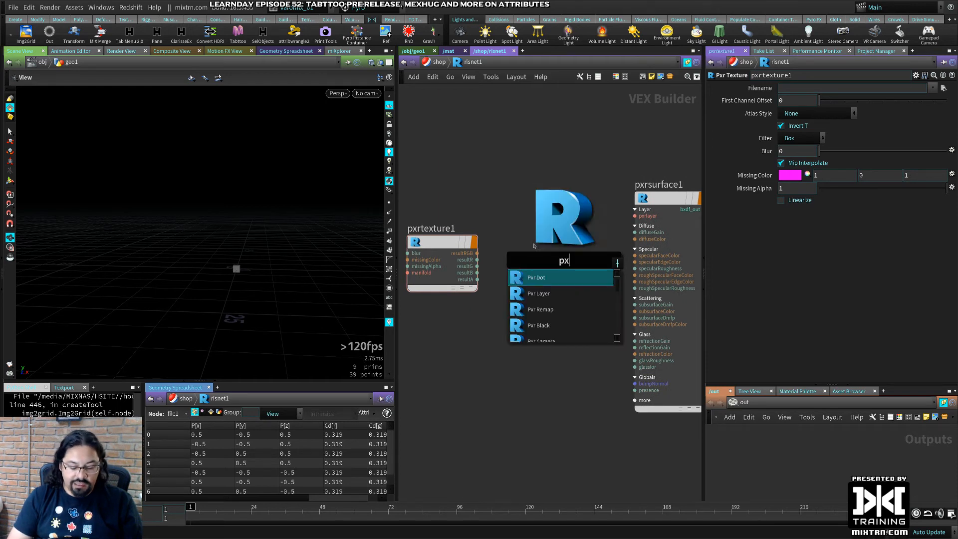
text(r bla)
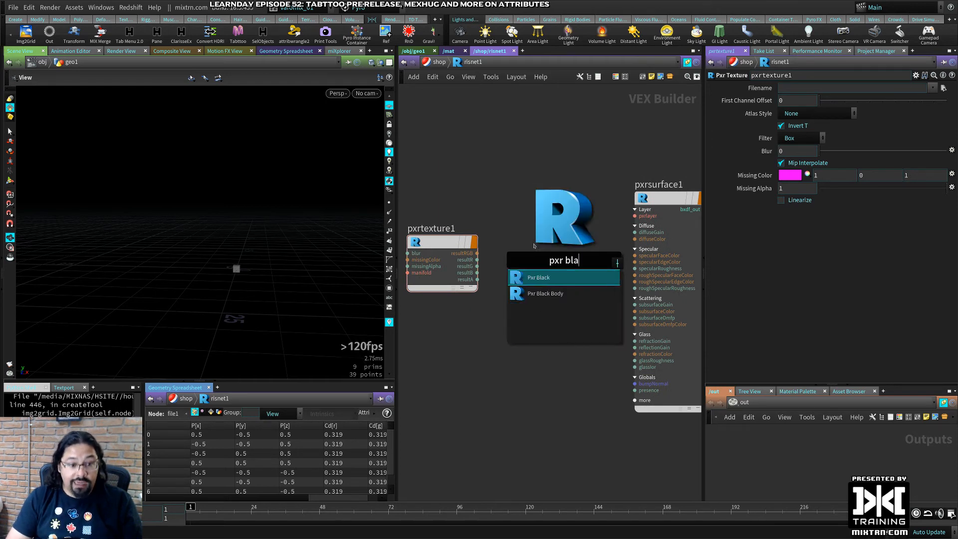
key(Down)
key(Return)
click(537, 230)
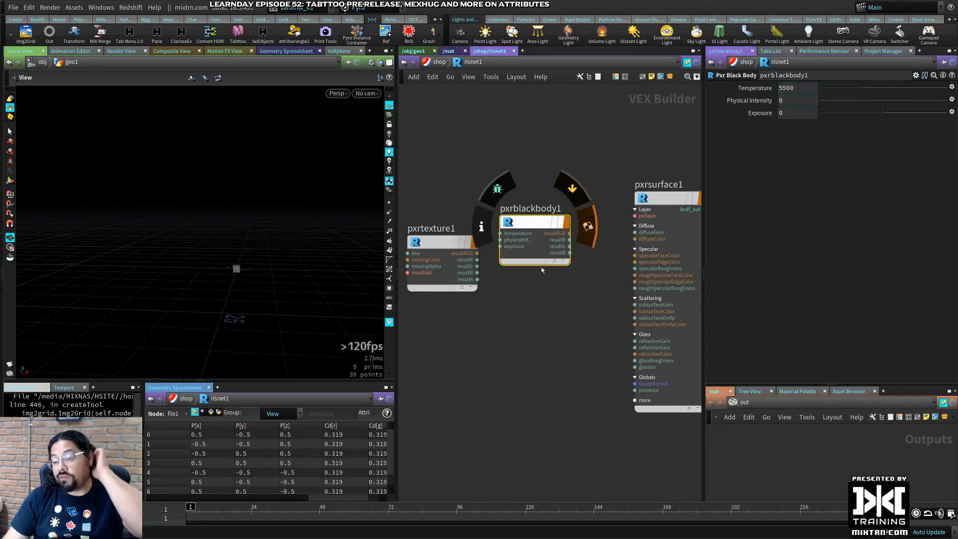
Return to the geo1 geometry network and delete its default File node
click(421, 52)
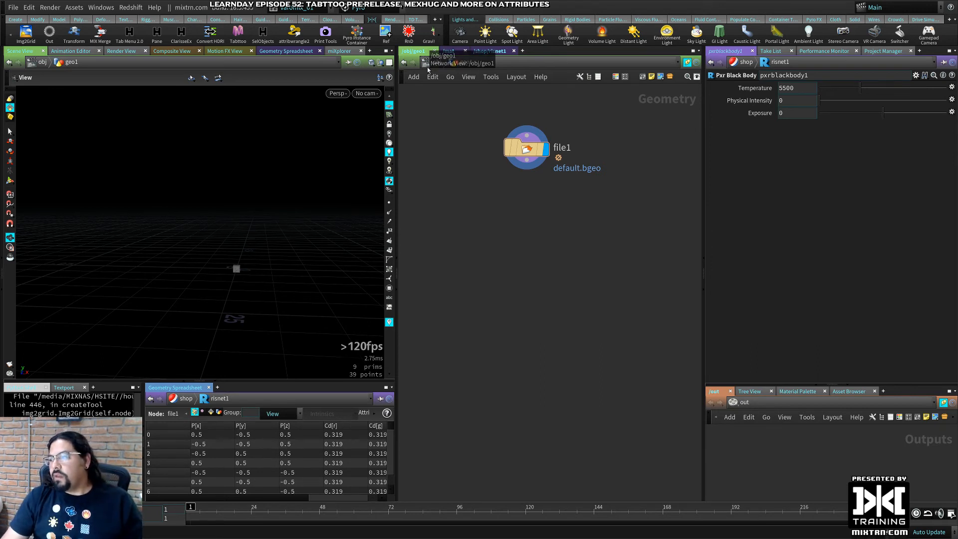
drag(532, 153, 530, 164)
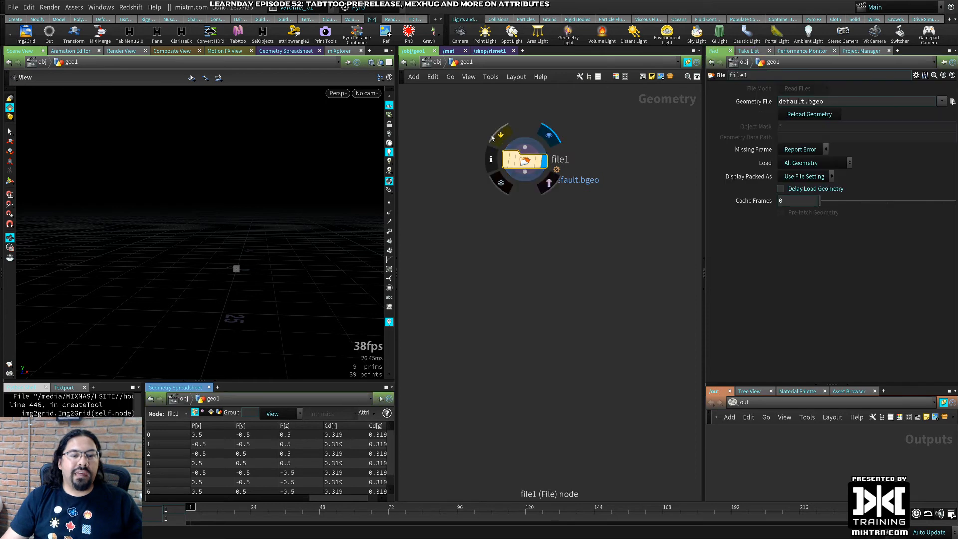
key(Delete)
key(Tab)
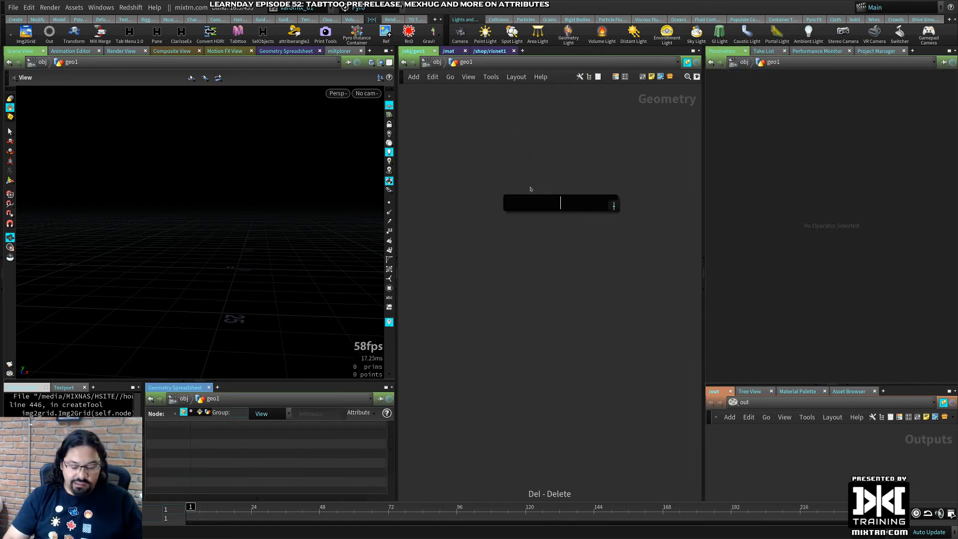
text(torus)
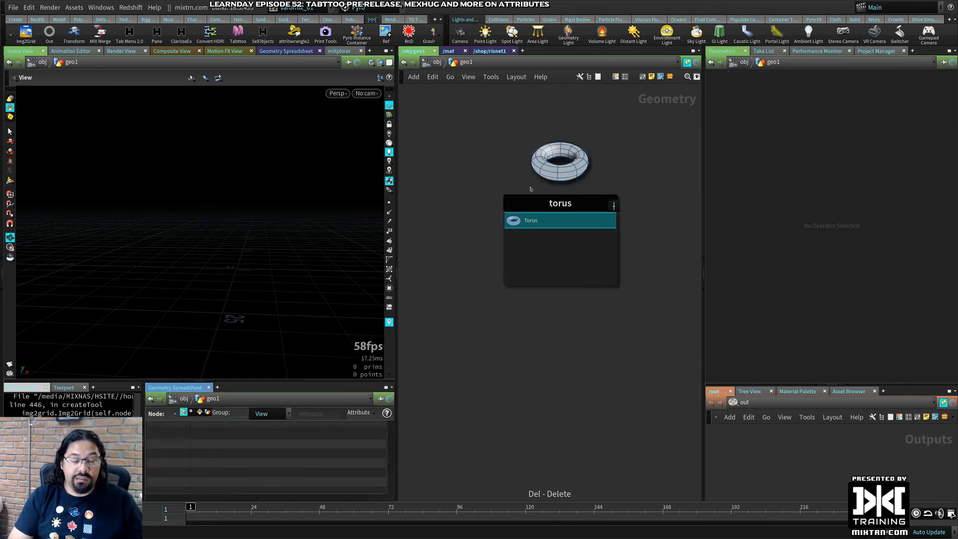
key(Return)
key(Escape)
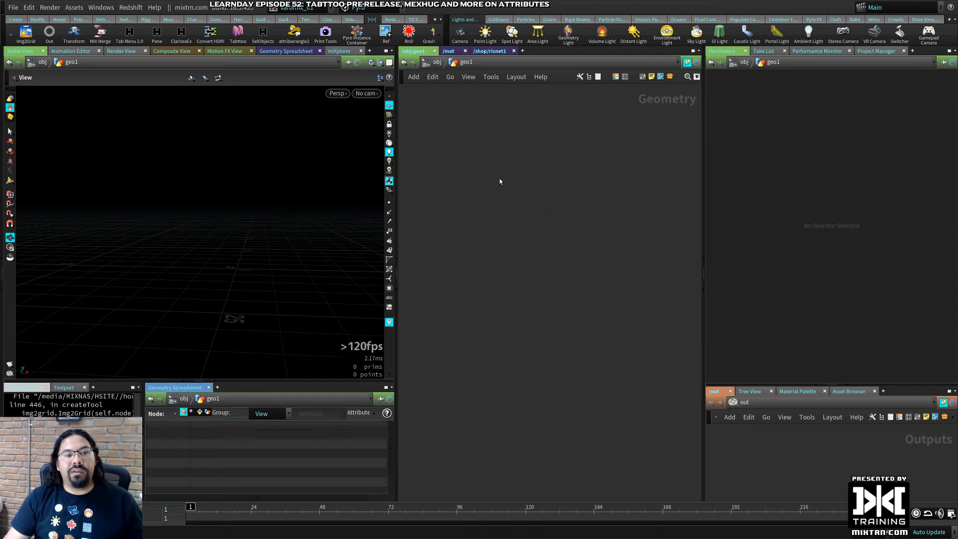
key(Tab)
text(toru)
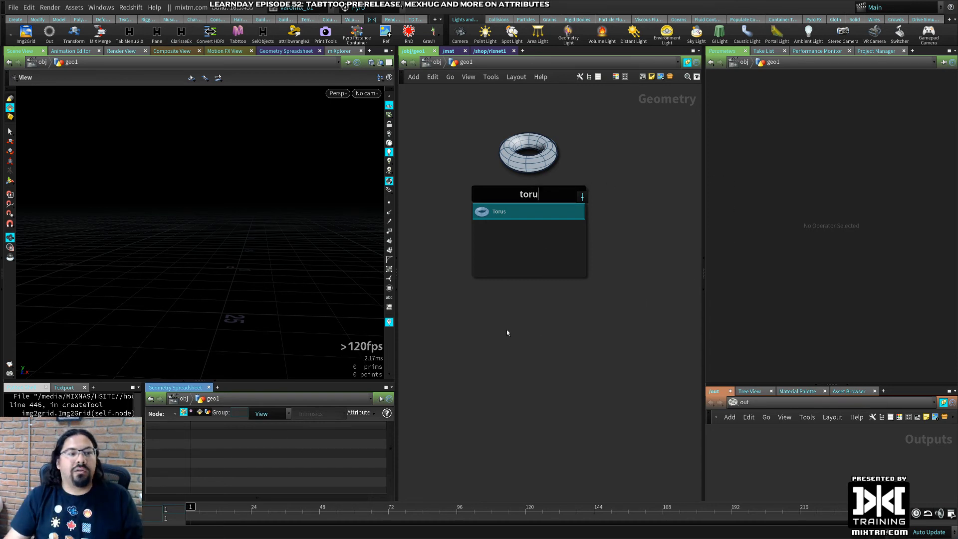
key(Escape)
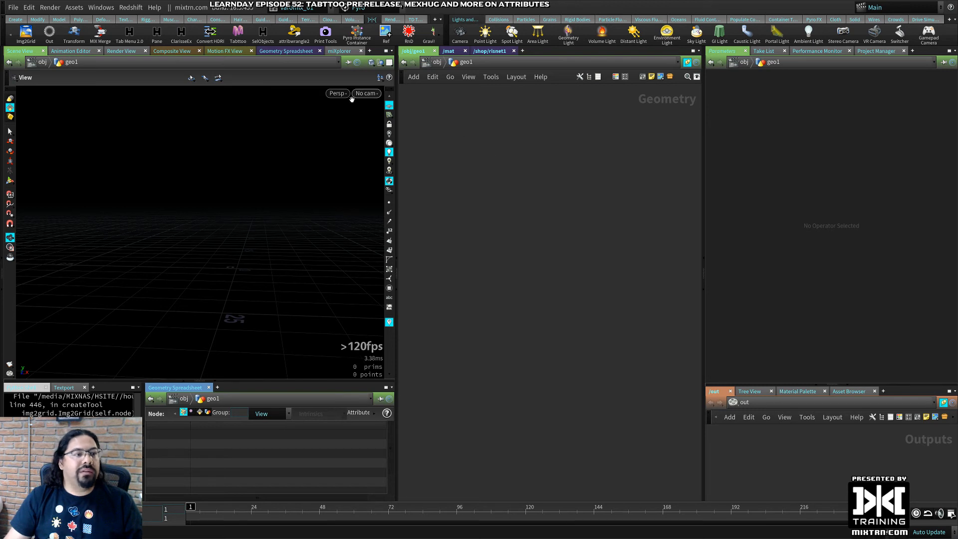
Add a Torus node to the empty geo1 geometry network
key(Tab)
text(toru)
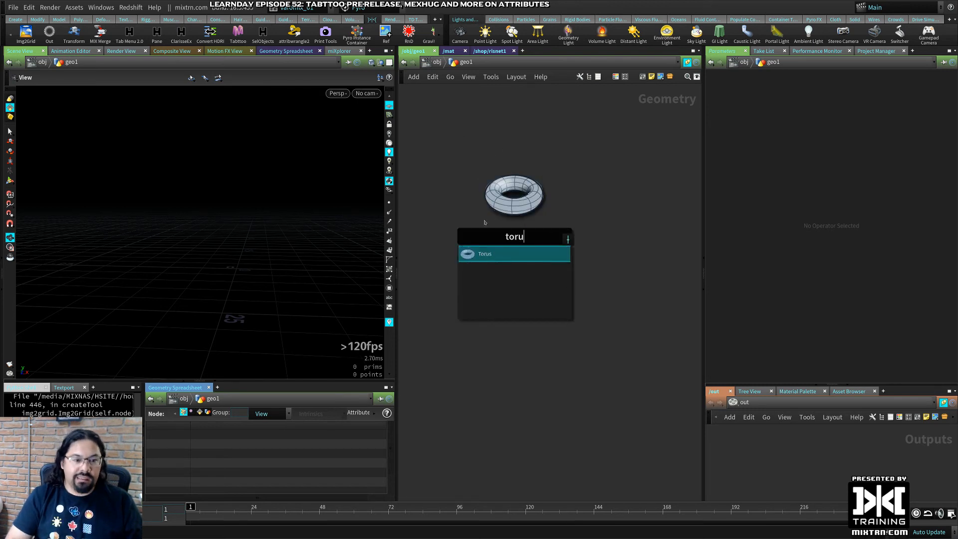
key(Return)
click(486, 223)
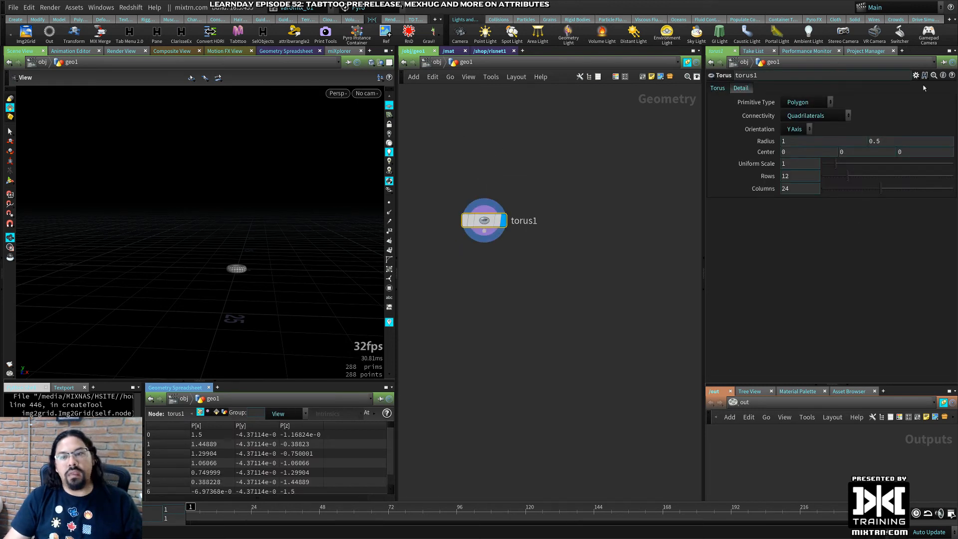
Open the Torus node's help page, look through its parameters and examples, and return to Houdini
click(952, 76)
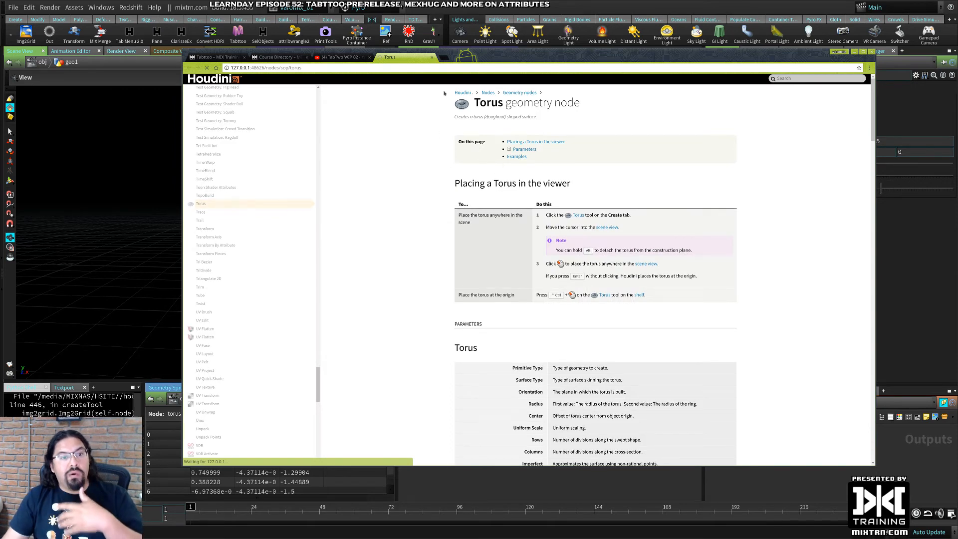
drag(437, 119, 598, 204)
click(610, 193)
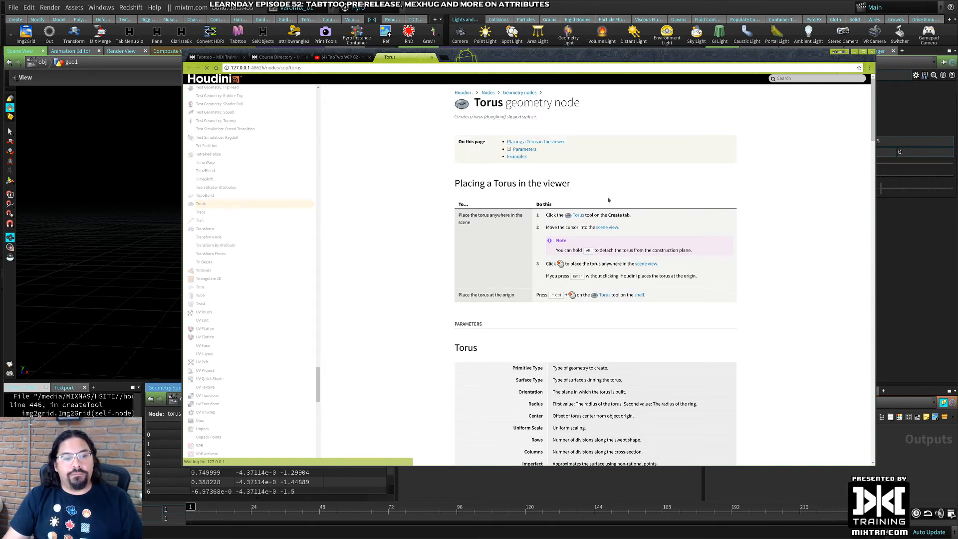
scroll(608, 200, down, 10)
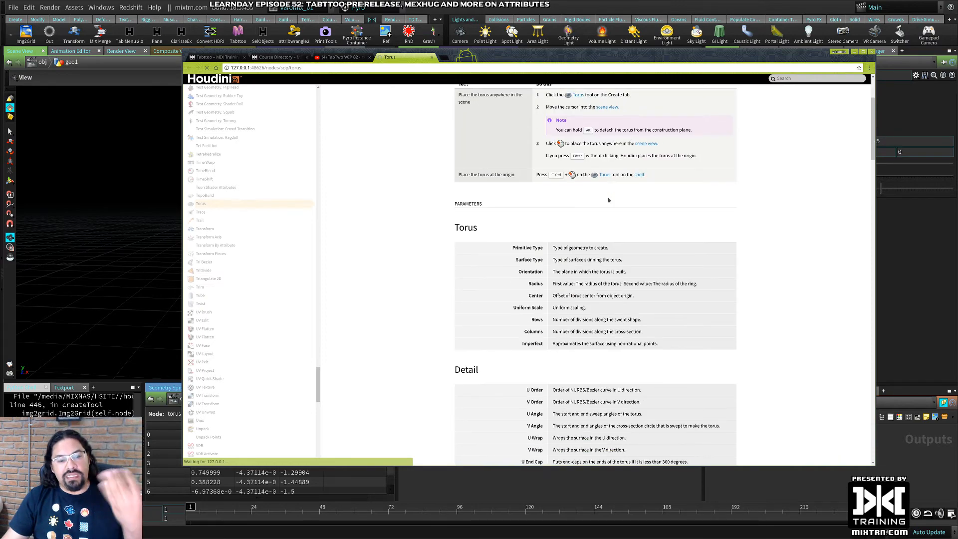
scroll(608, 199, up, 10)
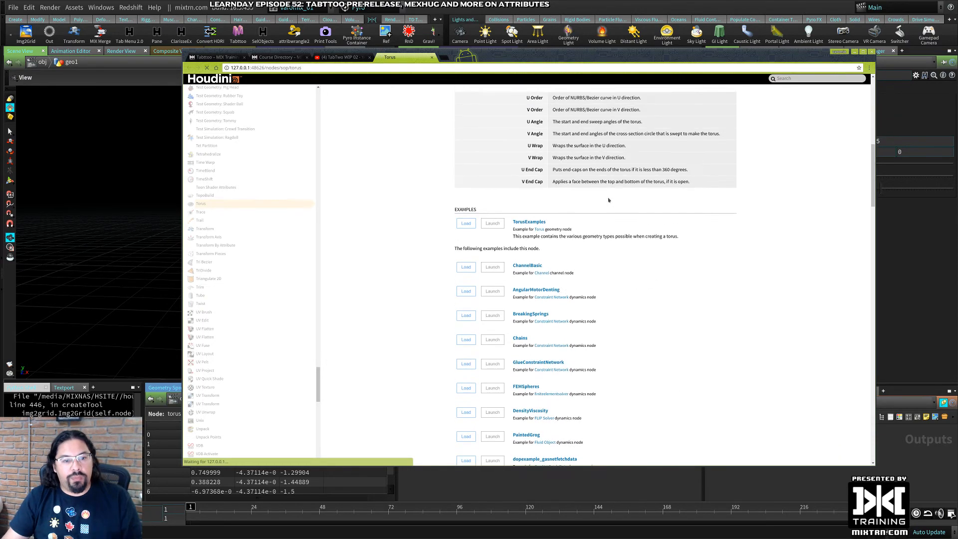
click(592, 6)
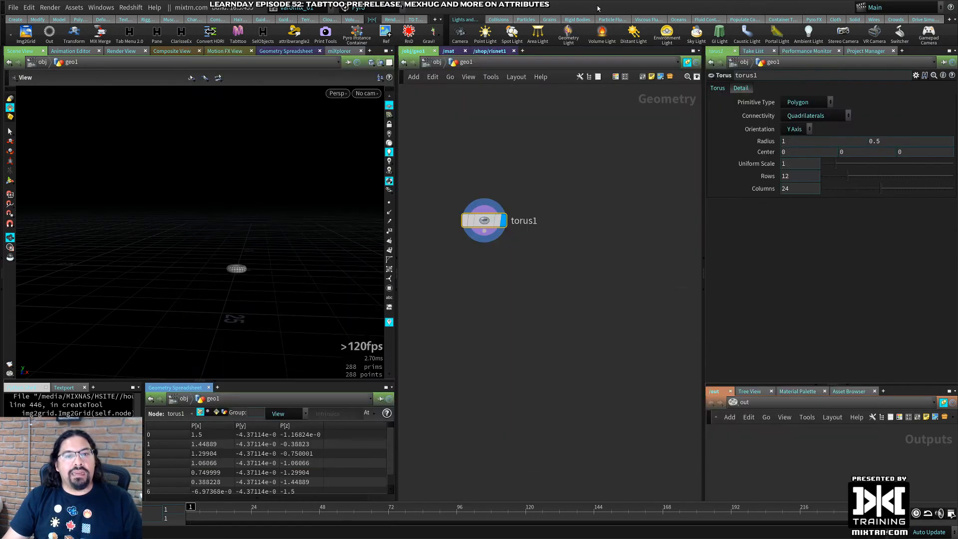
Search the Tabttoo node menu for "polyfra" and dismiss it without adding a node
key(Tab)
text(oru)
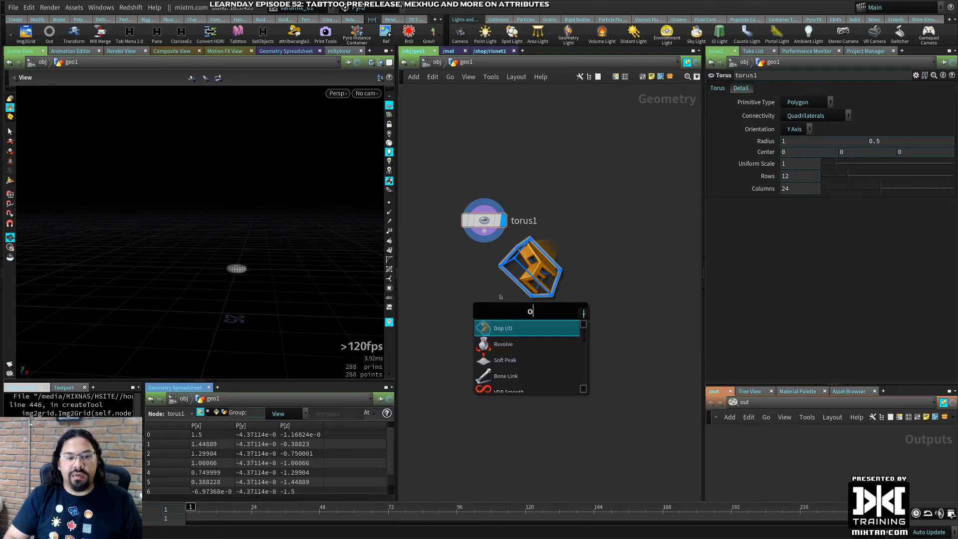
key(BackSpace)
key(BackSpace)
key(BackSpace)
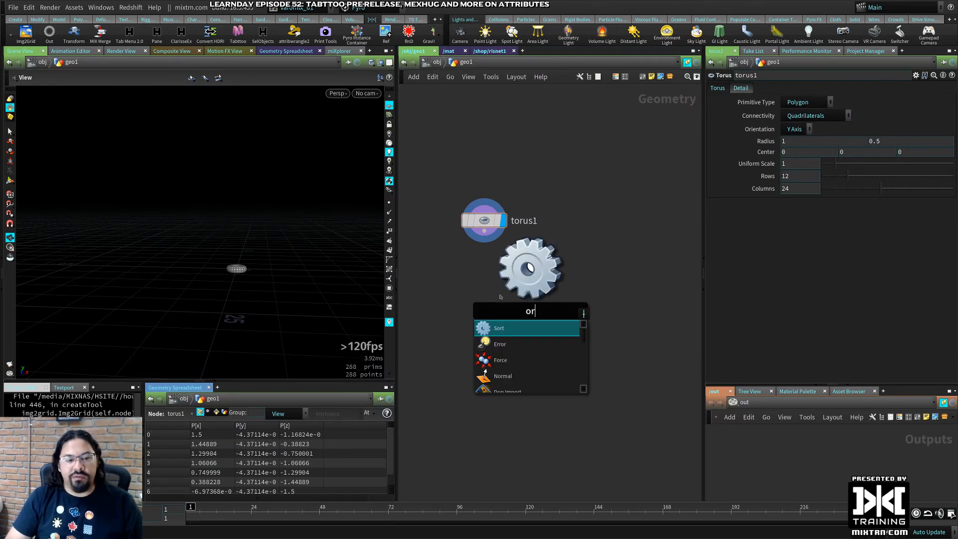
text(p)
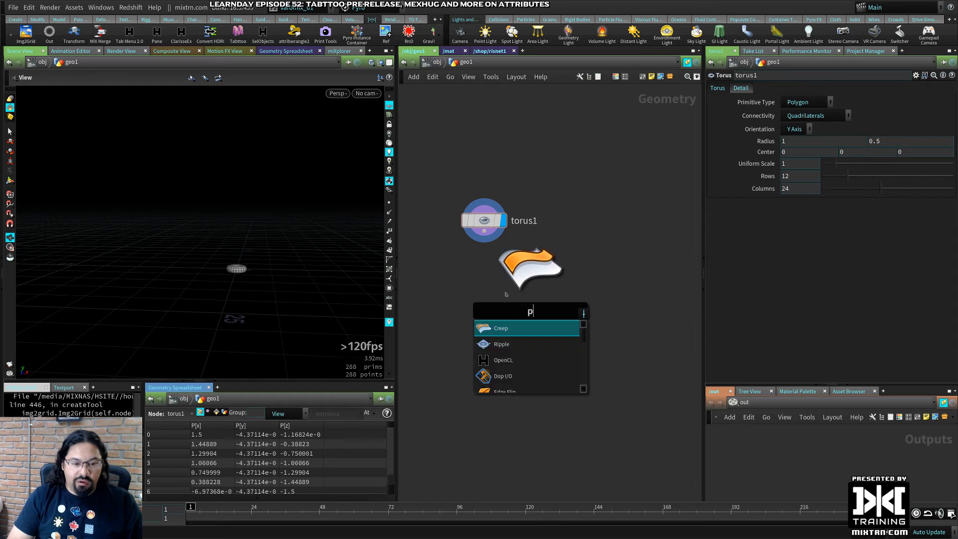
text(olyfra)
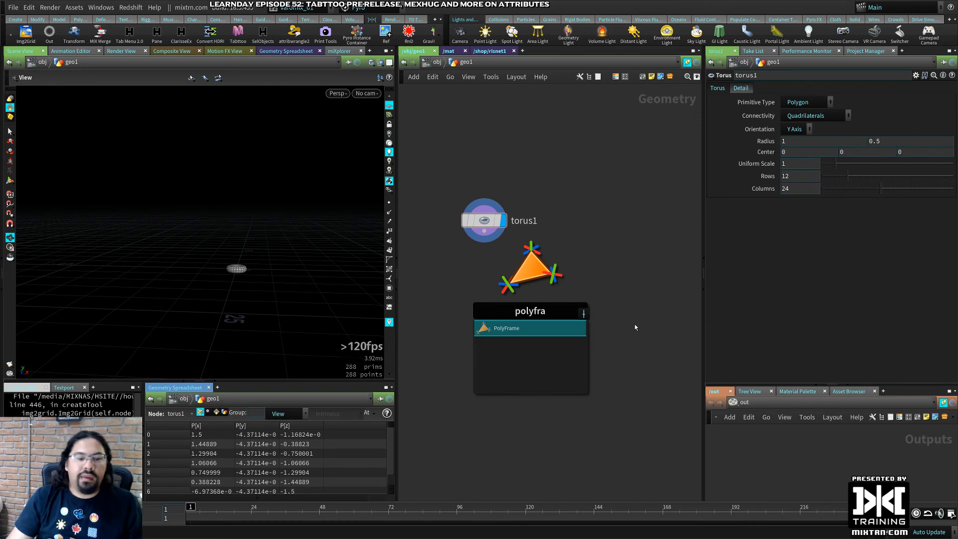
key(Escape)
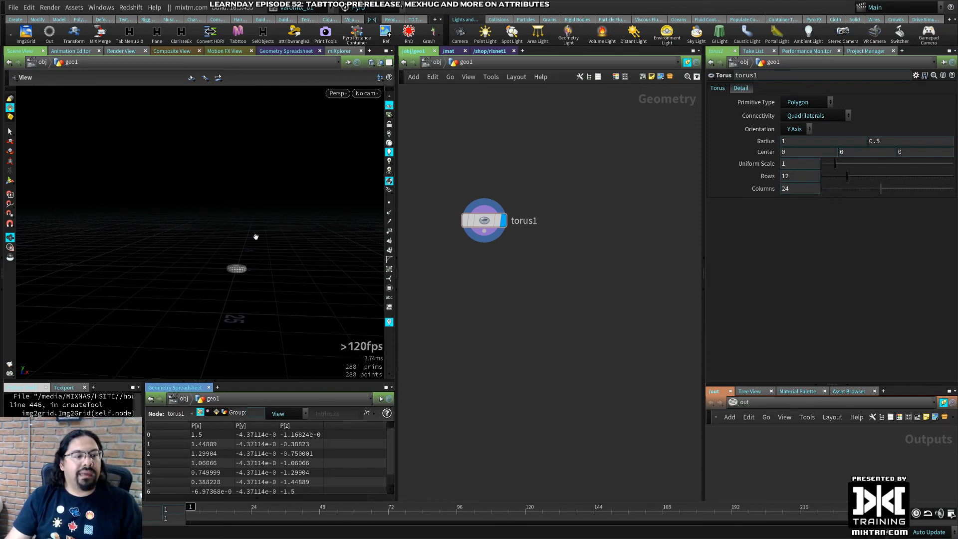
Examine the hotkey assignments in the Tabttoo shelf tool's settings and close them without changes
drag(247, 238, 215, 205)
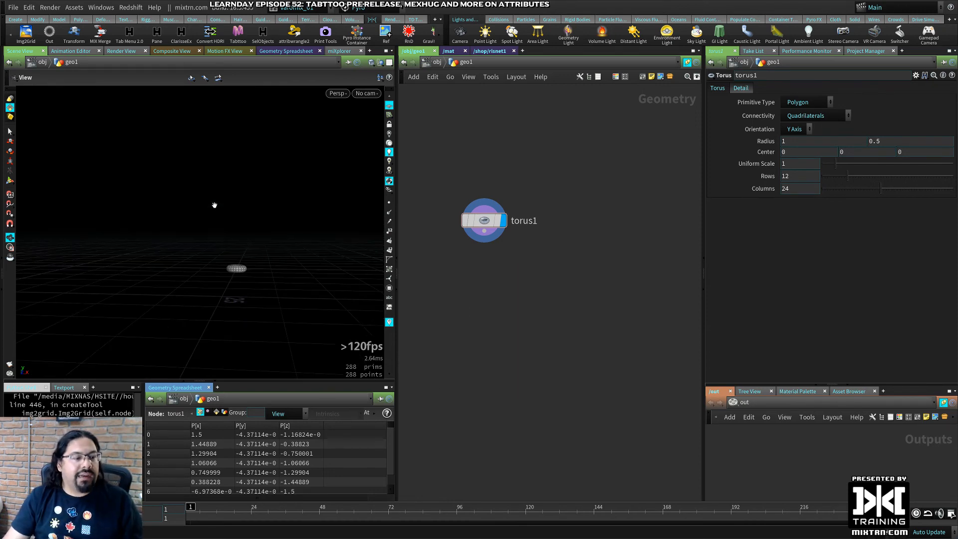
drag(299, 208, 272, 216)
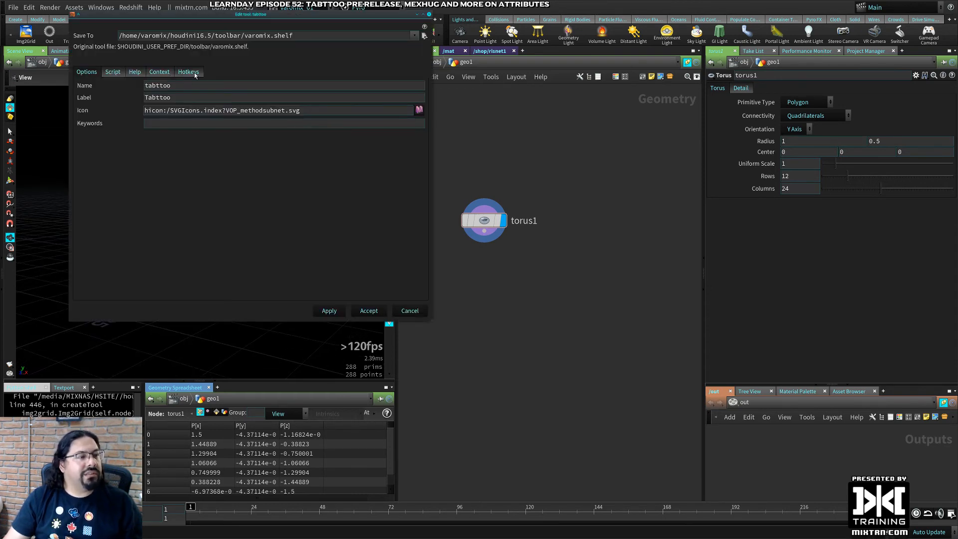
click(190, 71)
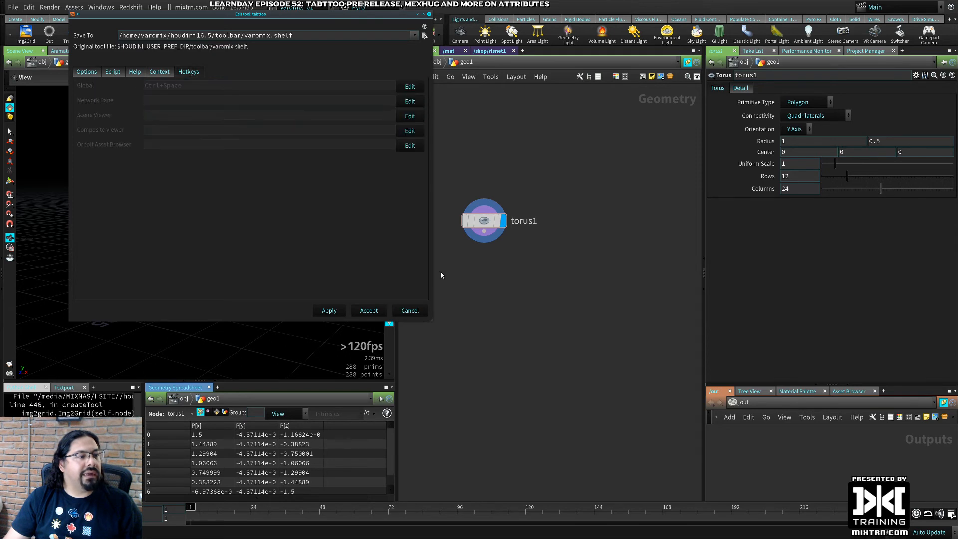
click(410, 311)
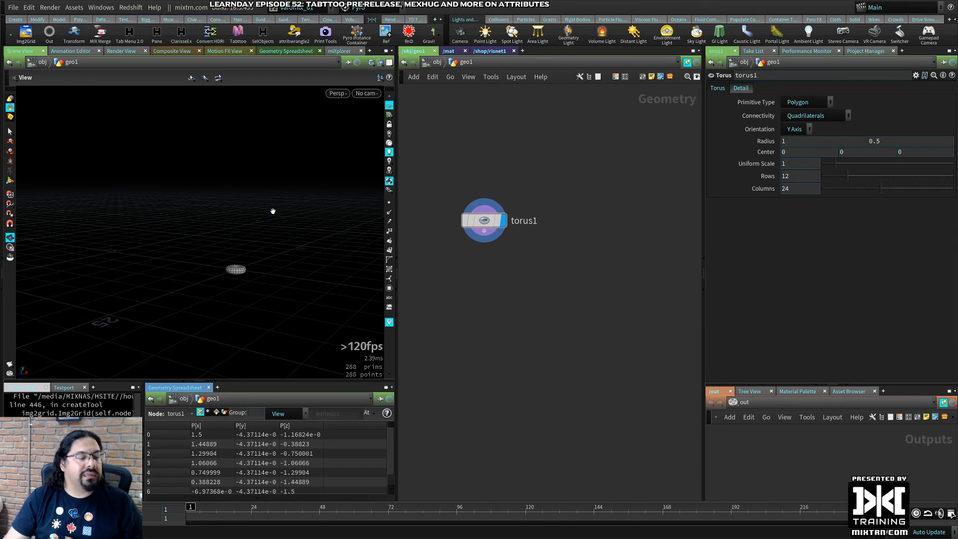
Go up to the object level and look at the scene view's standard TAB menu, then dismiss it
key(u)
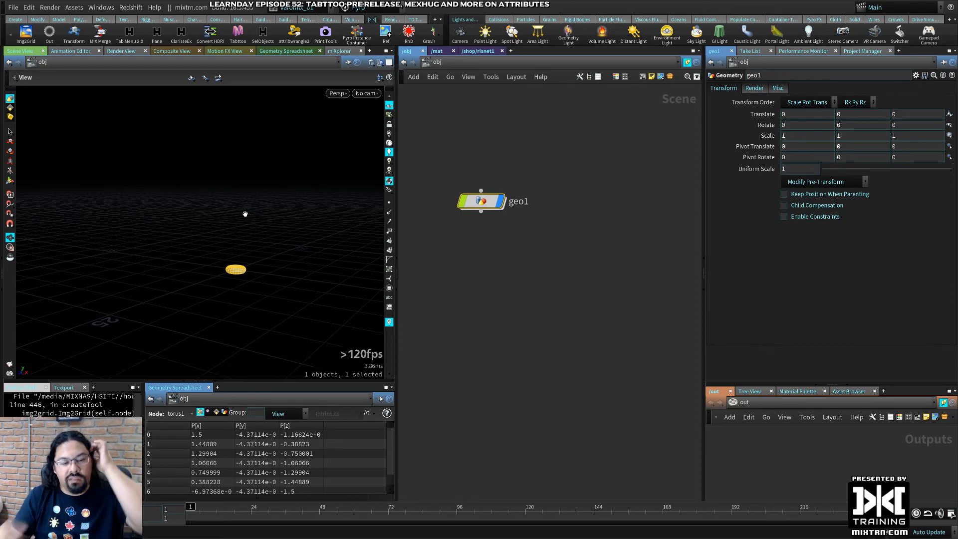
key(Tab)
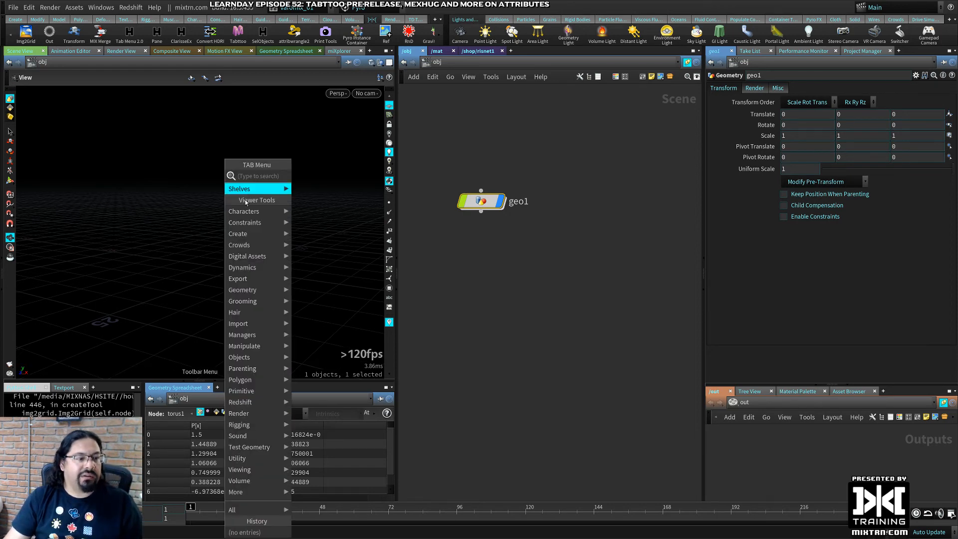
mouse_move(255, 324)
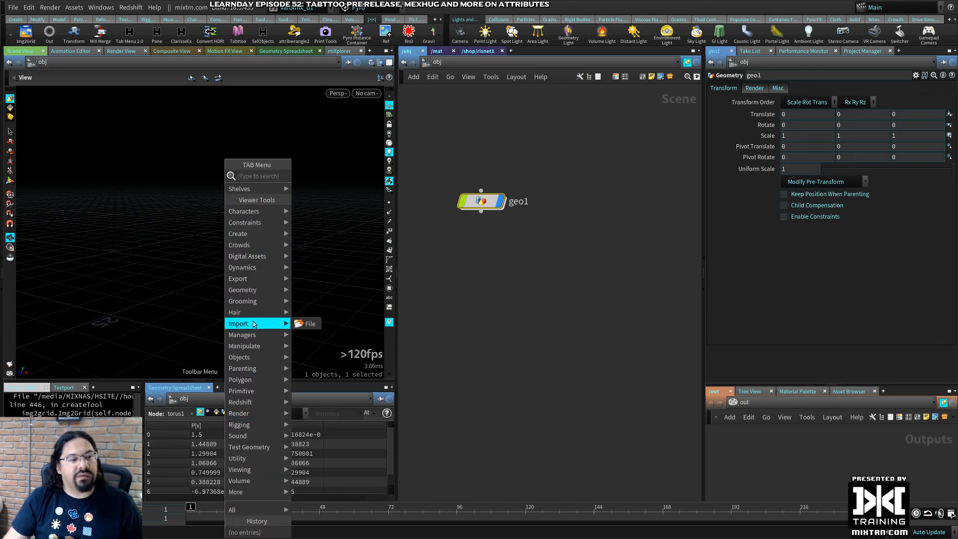
click(532, 226)
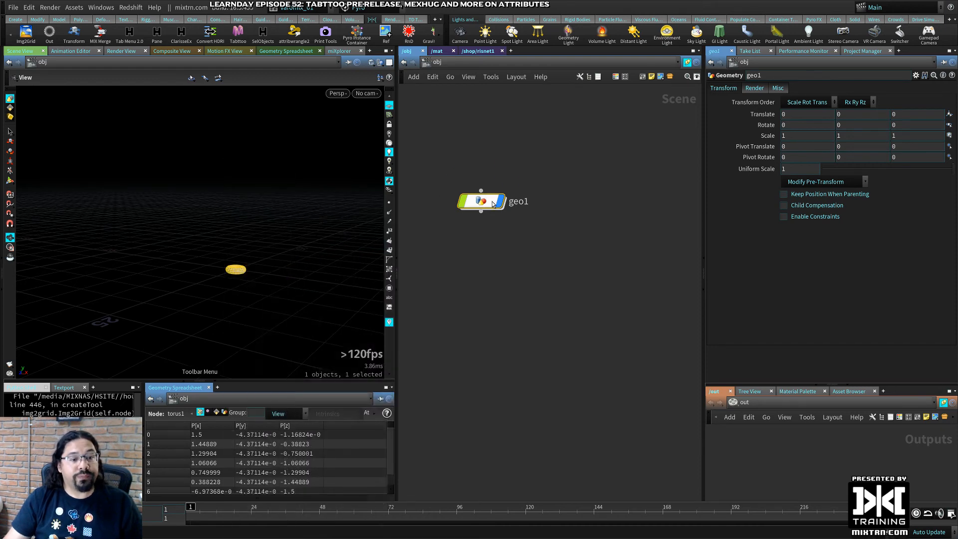
Move the geo1 node slightly up and to the right, and widen the pane beside the Geometry Spreadsheet
drag(485, 204, 521, 184)
mouse_move(520, 183)
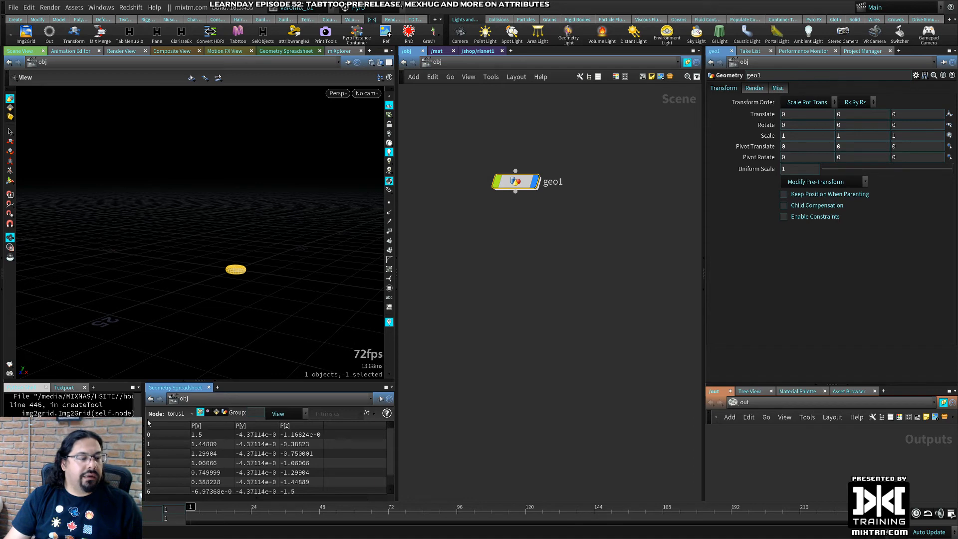
drag(144, 439, 201, 440)
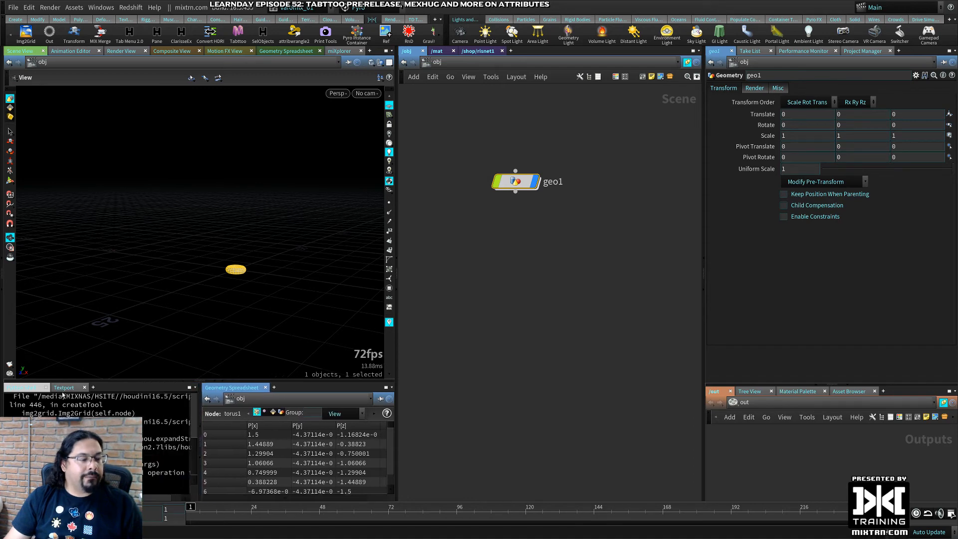
Switch to the browser, search the Houdini help for "vex function" and open the VEX Functions page
key(alt+Tab)
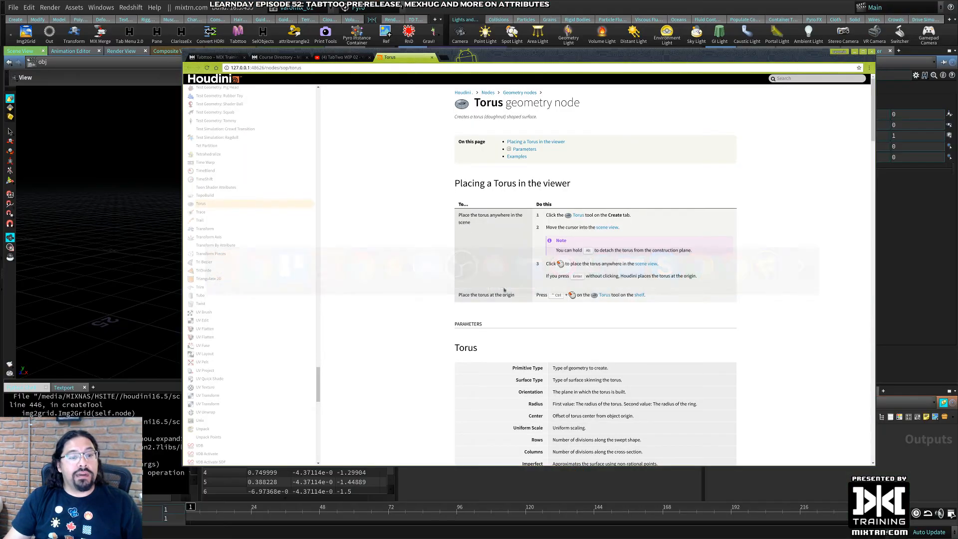
click(799, 79)
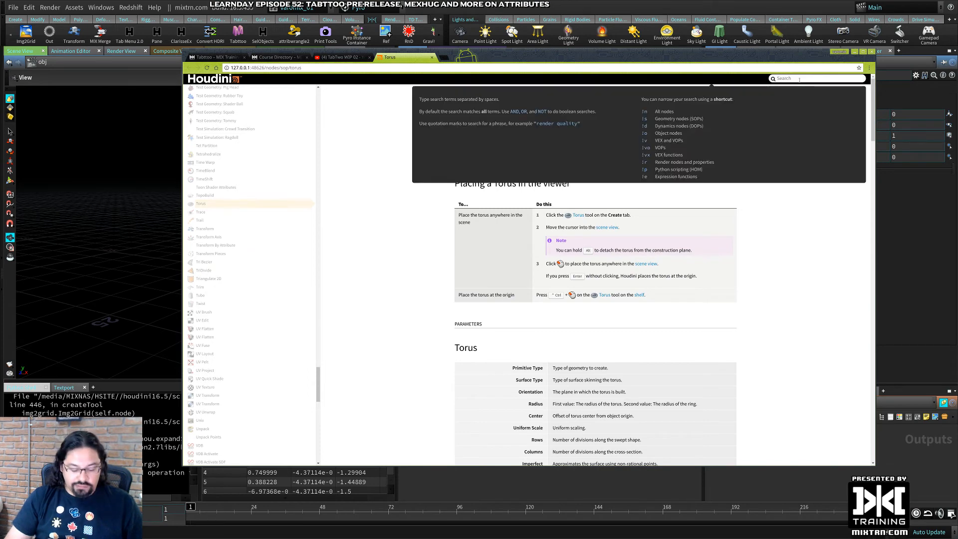
text(vex fuxntion)
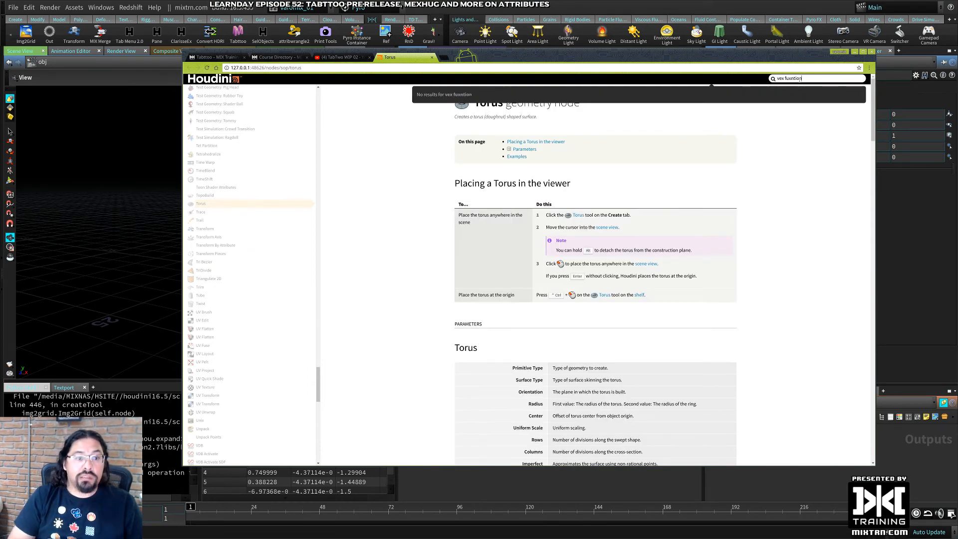
key(BackSpace)
key(BackSpace)
key(BackSpace)
key(BackSpace)
key(BackSpace)
key(BackSpace)
text(c)
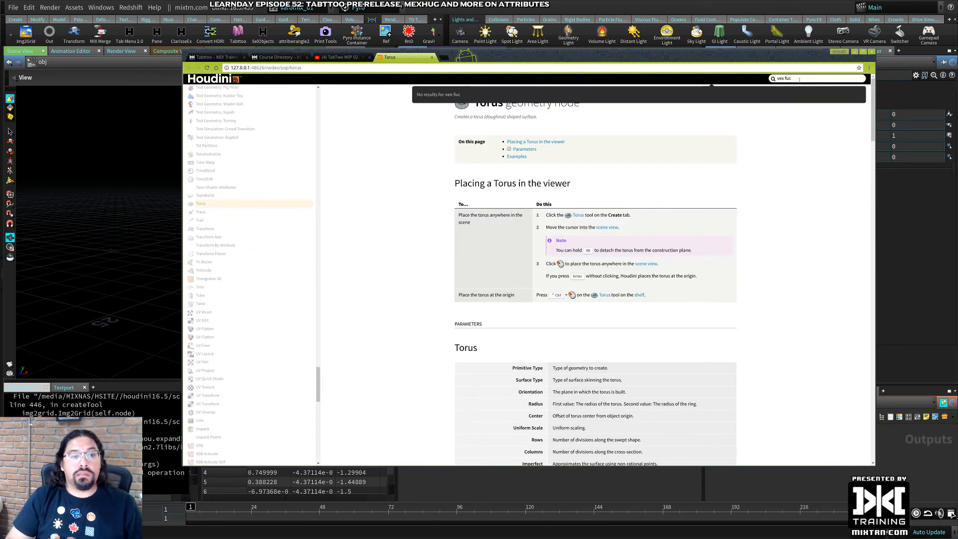
text(tions)
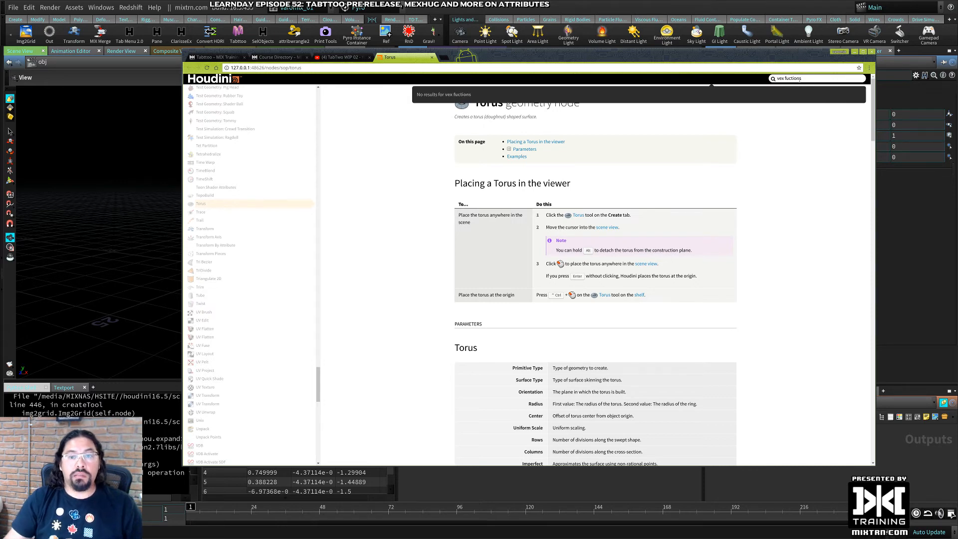
key(BackSpace)
key(BackSpace)
key(BackSpace)
key(BackSpace)
key(BackSpace)
key(BackSpace)
text(nctio)
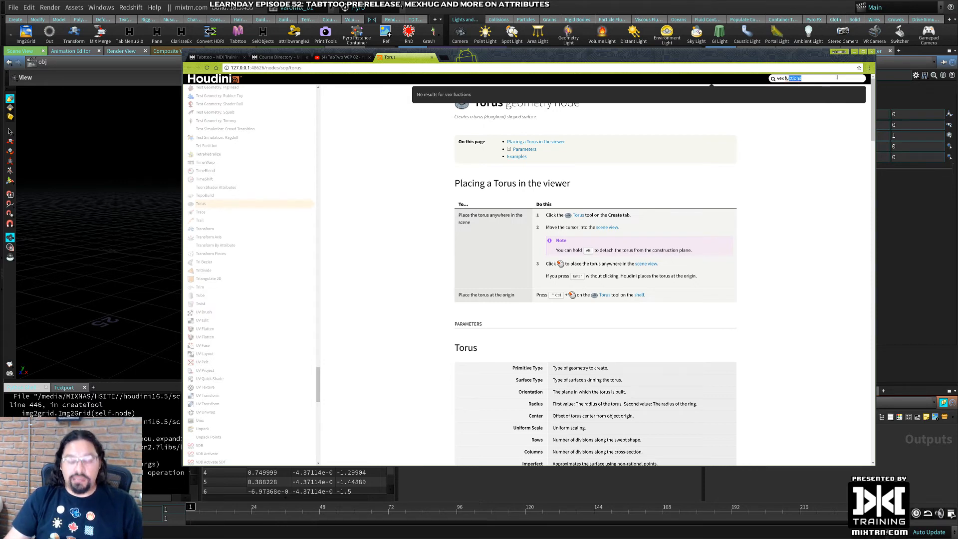
text(n)
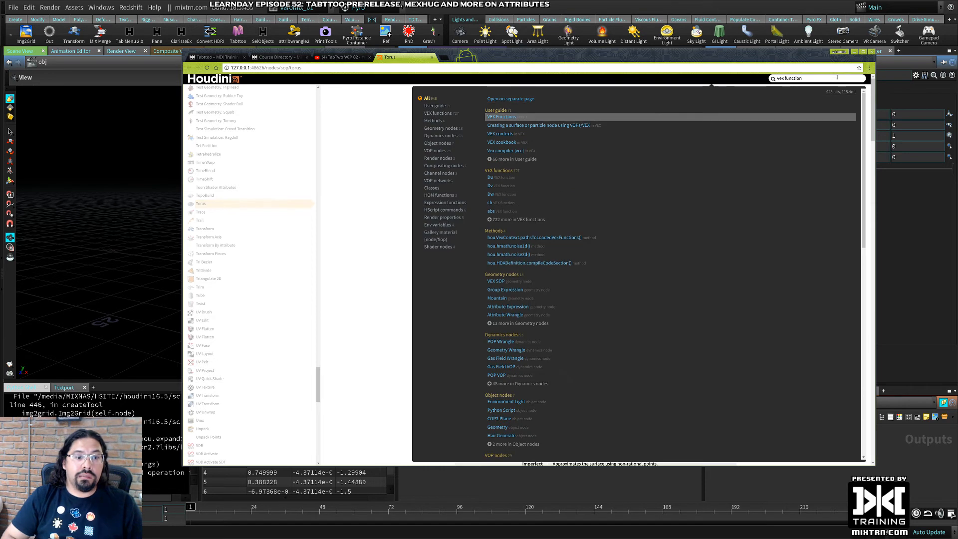
key(Return)
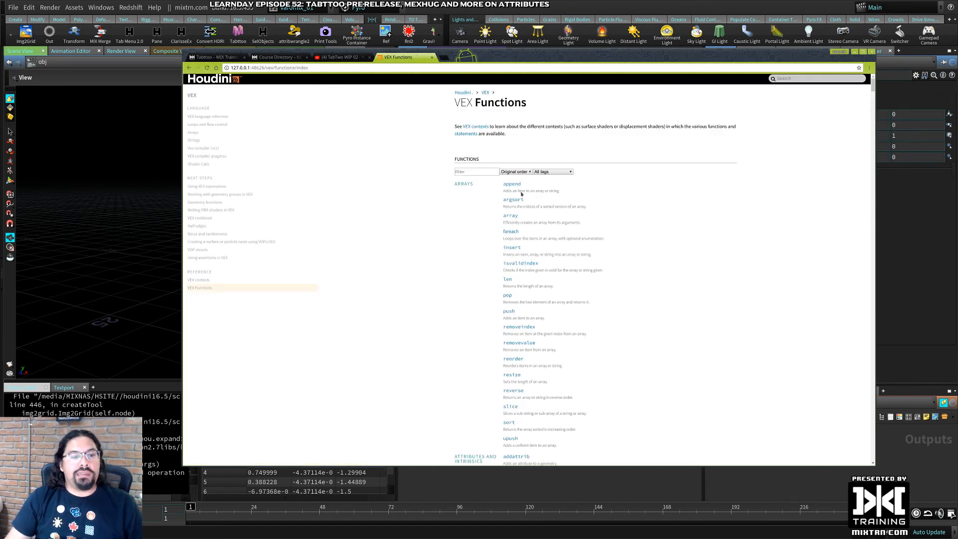
Browse the VEX function list and open the append function's reference page to examine it
scroll(516, 237, down, 2)
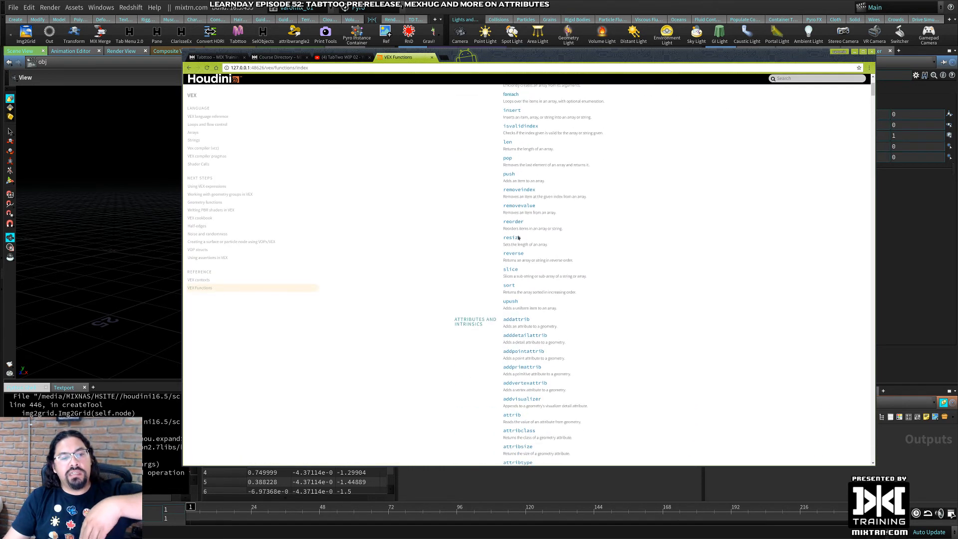
scroll(518, 239, up, 2)
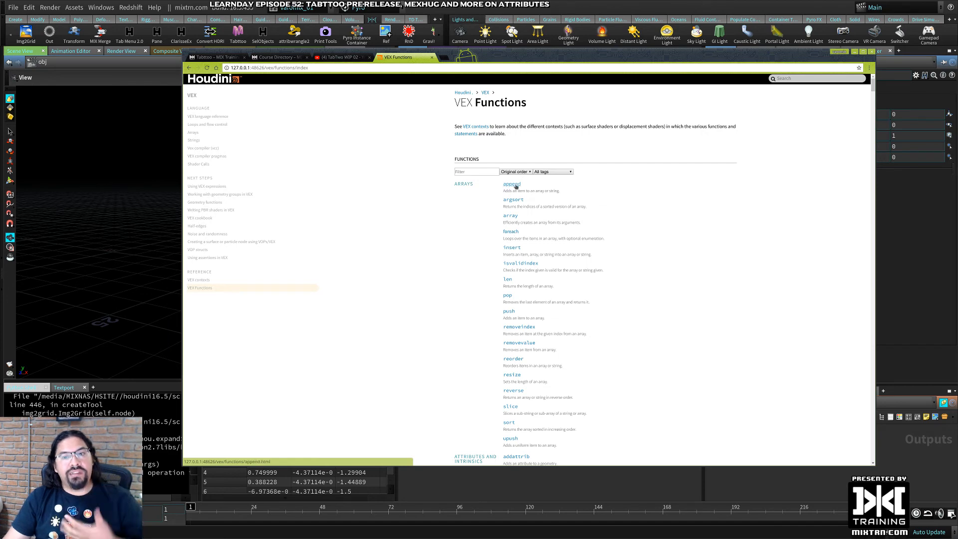
click(516, 185)
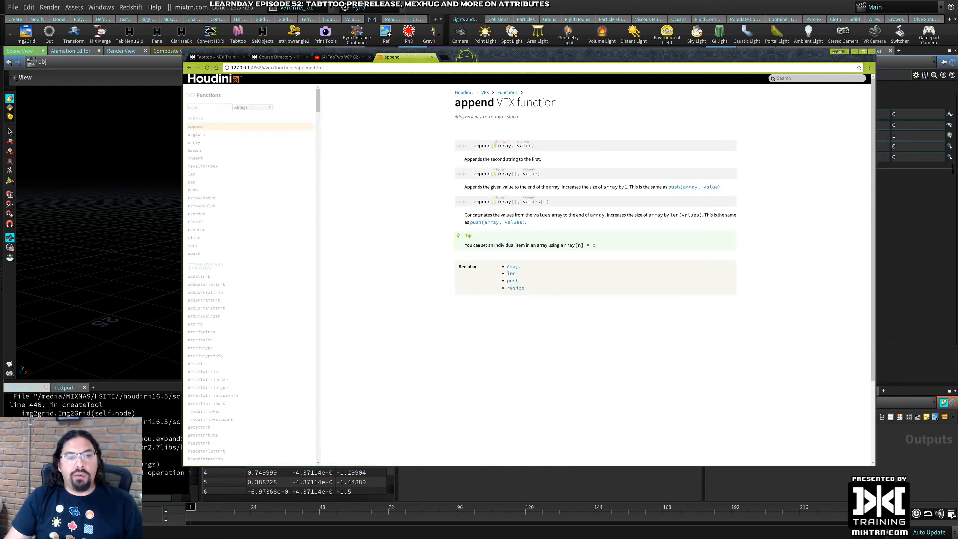
ctrl+scroll(549, 202, up, 6)
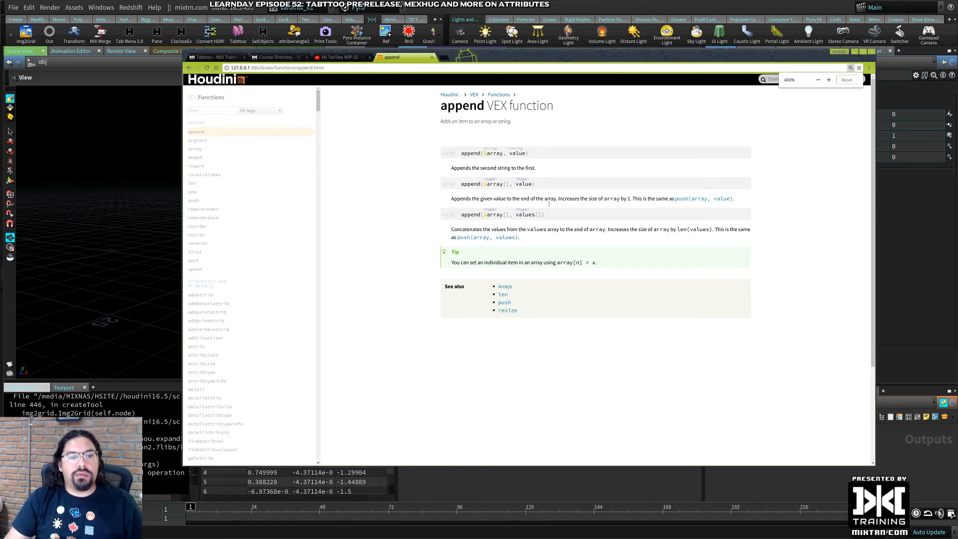
ctrl+scroll(553, 228, down, 7)
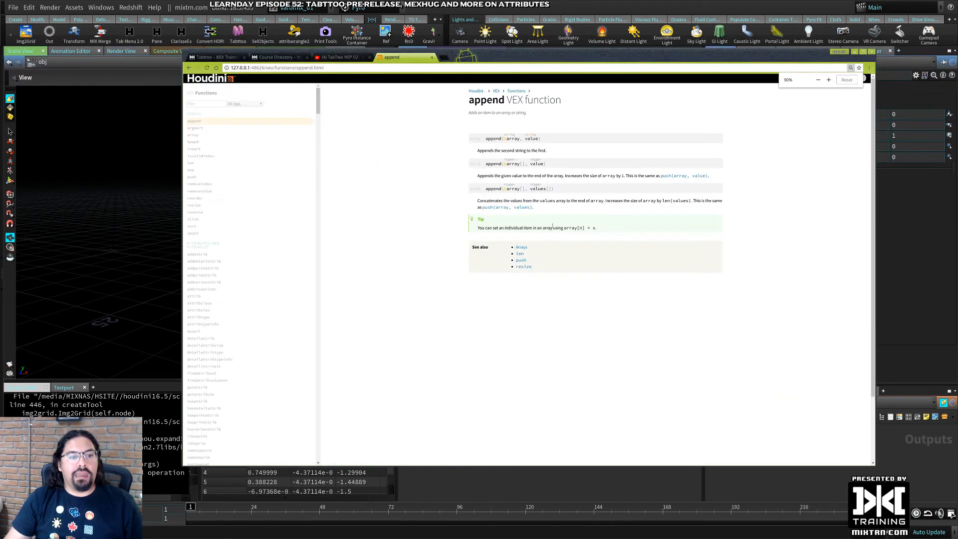
Enlarge the append help page to 110%, return to Houdini, search the Tabttoo menu for "append" and dismiss it
ctrl+scroll(458, 135, up, 2)
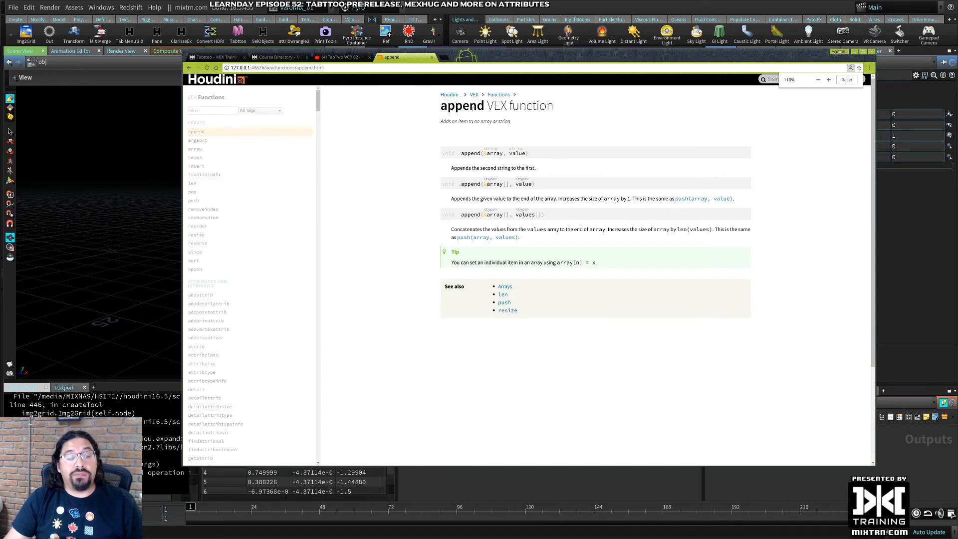
click(476, 8)
key(Tab)
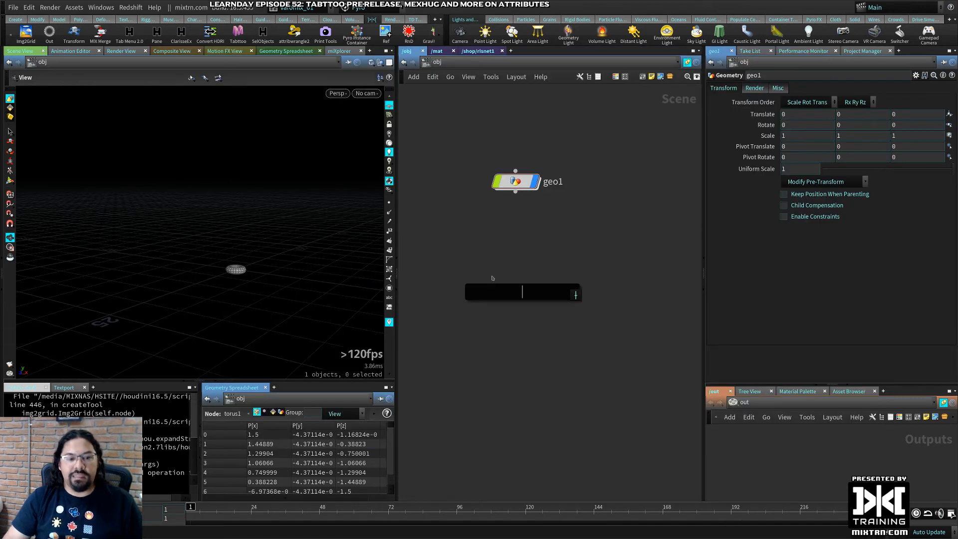
text(append)
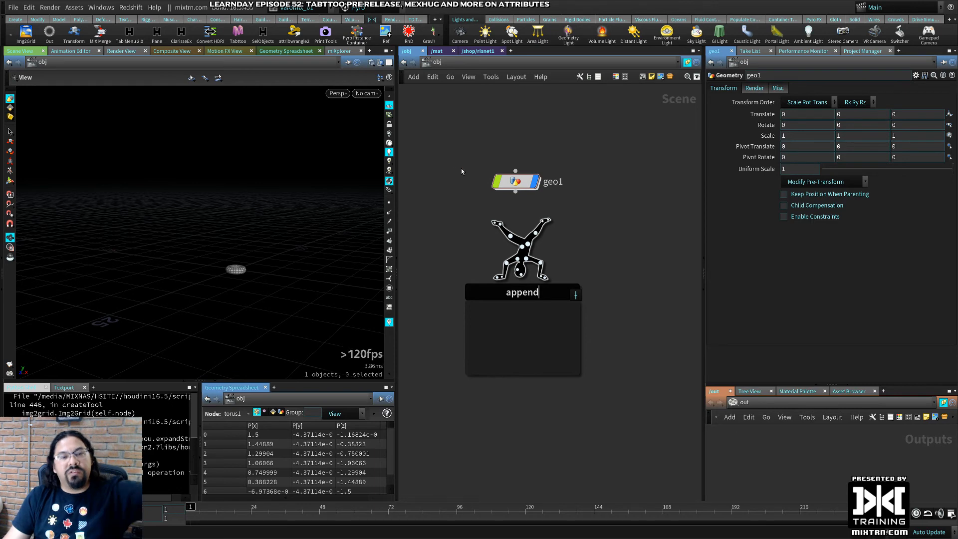
key(Escape)
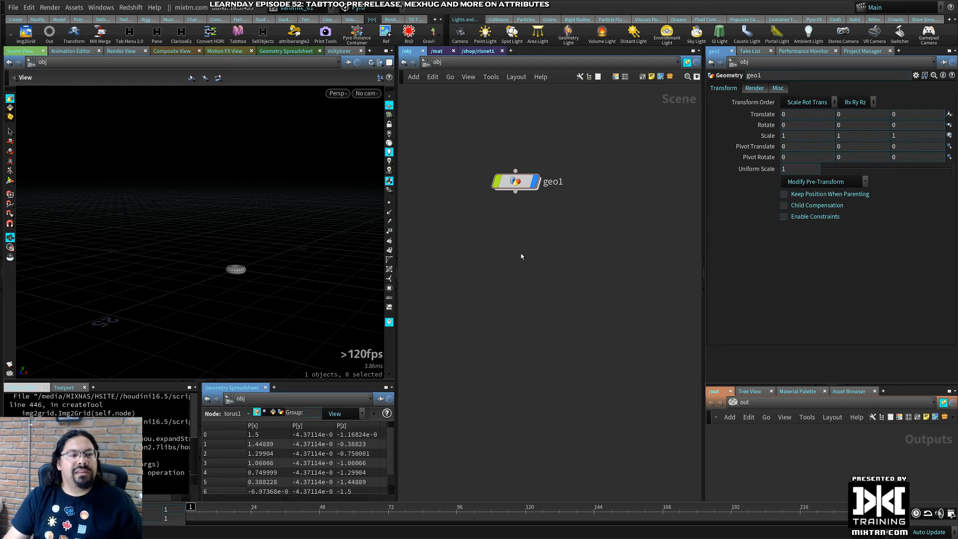
Open Selection_003.png as a floating reference image, enlarge its window and place it over the lower part of the scene view
click(389, 33)
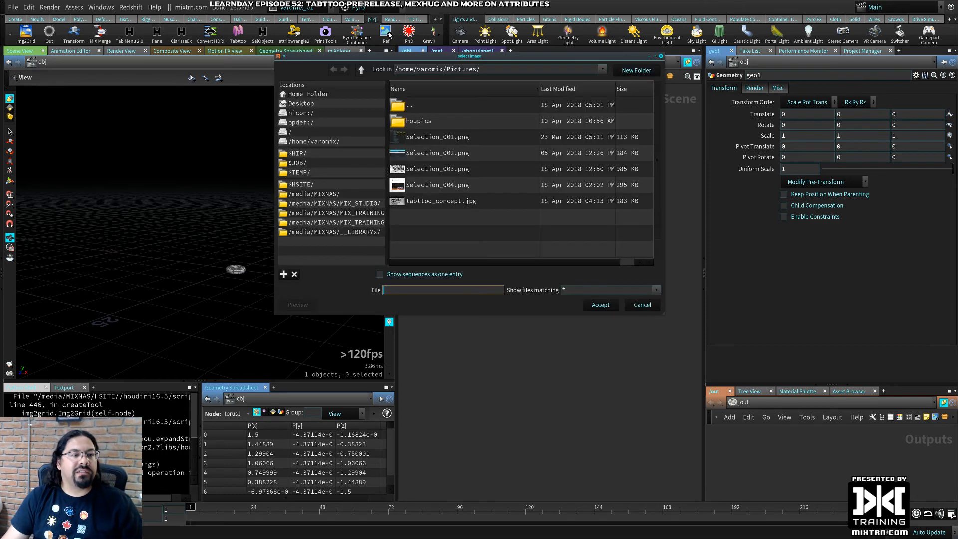
double_click(431, 169)
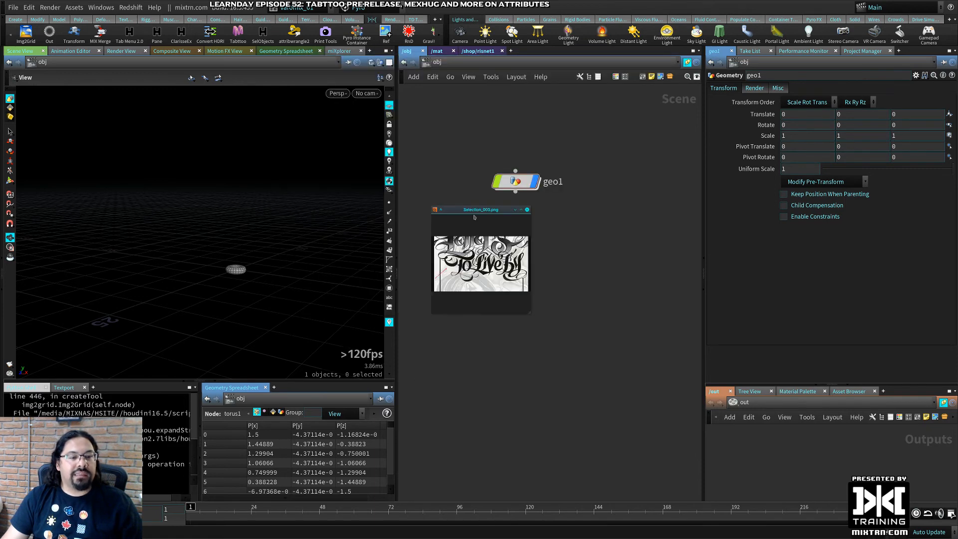
drag(475, 216, 366, 258)
drag(420, 356, 609, 498)
drag(522, 394, 422, 393)
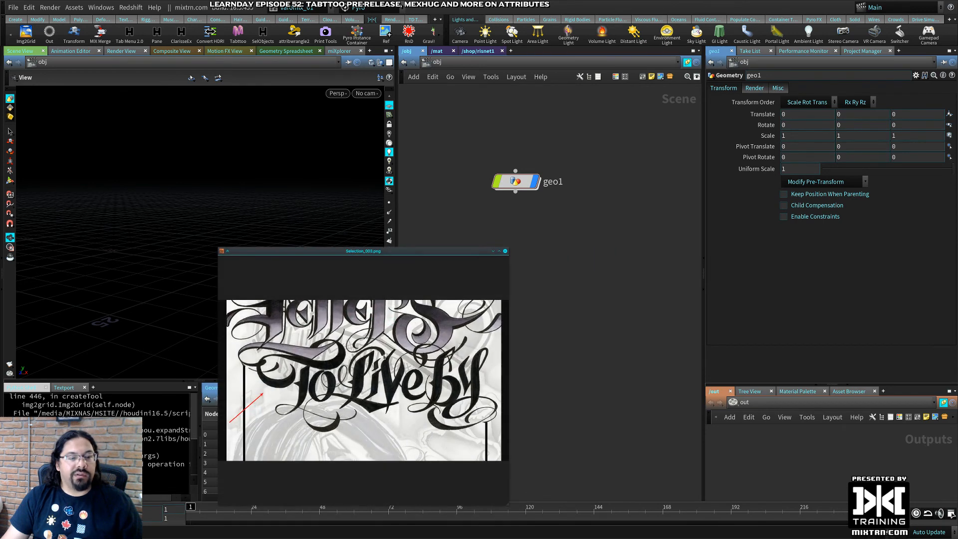
click(574, 270)
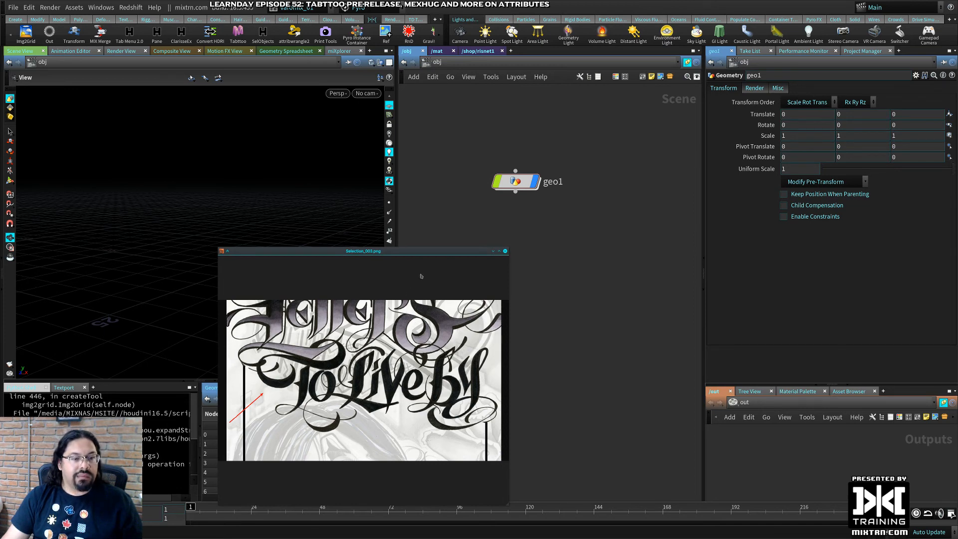
drag(418, 254, 310, 283)
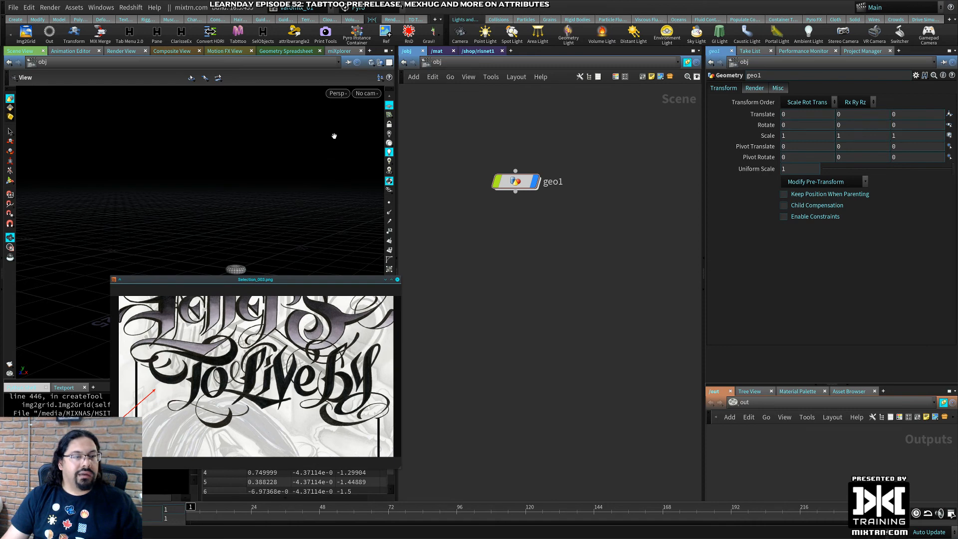
Open Selection_001.png and Selection_004.png as further floating reference images, and close all the reference windows
click(451, 149)
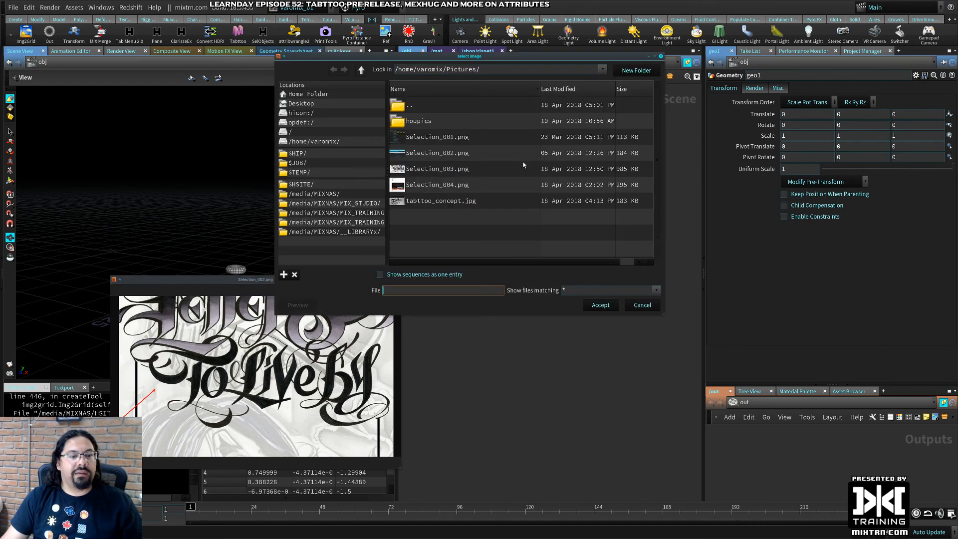
double_click(418, 137)
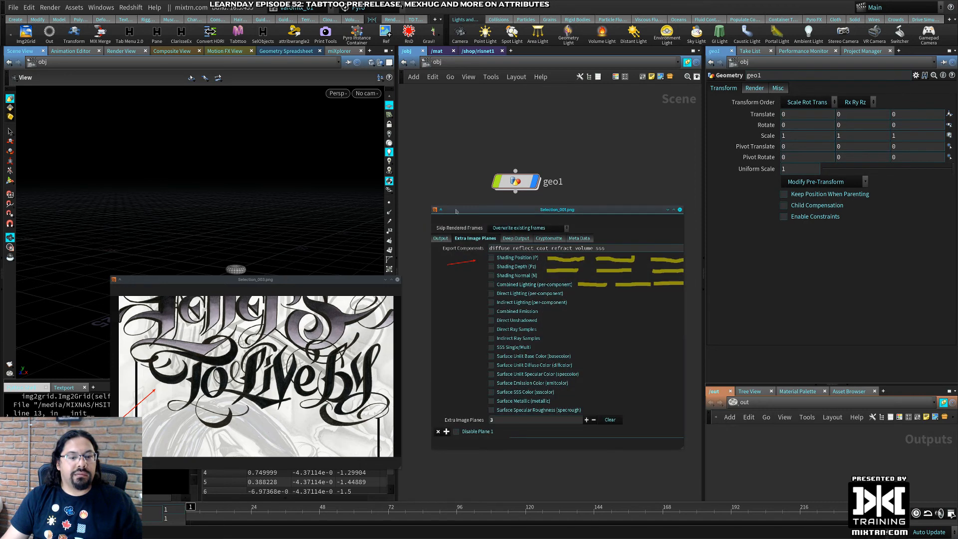
click(385, 33)
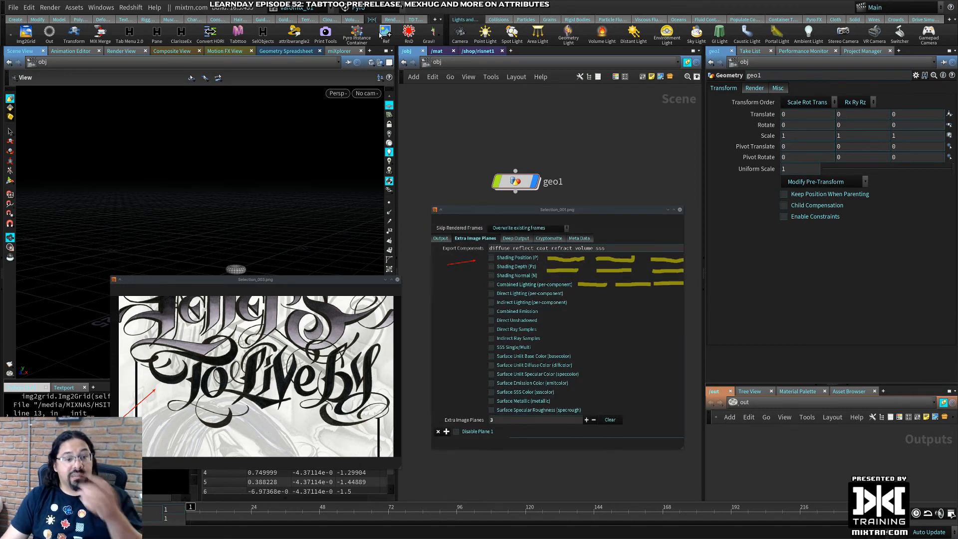
click(411, 171)
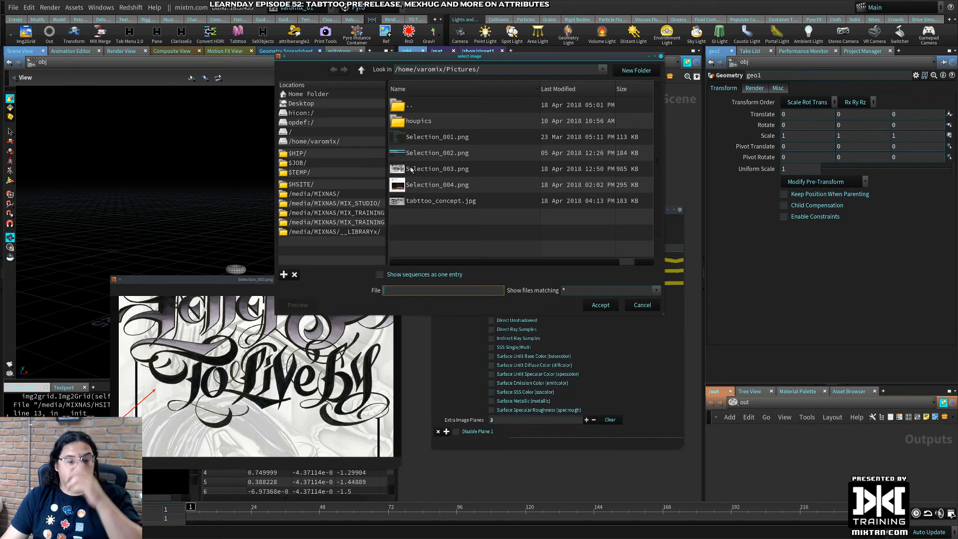
click(419, 121)
double_click(418, 121)
double_click(416, 105)
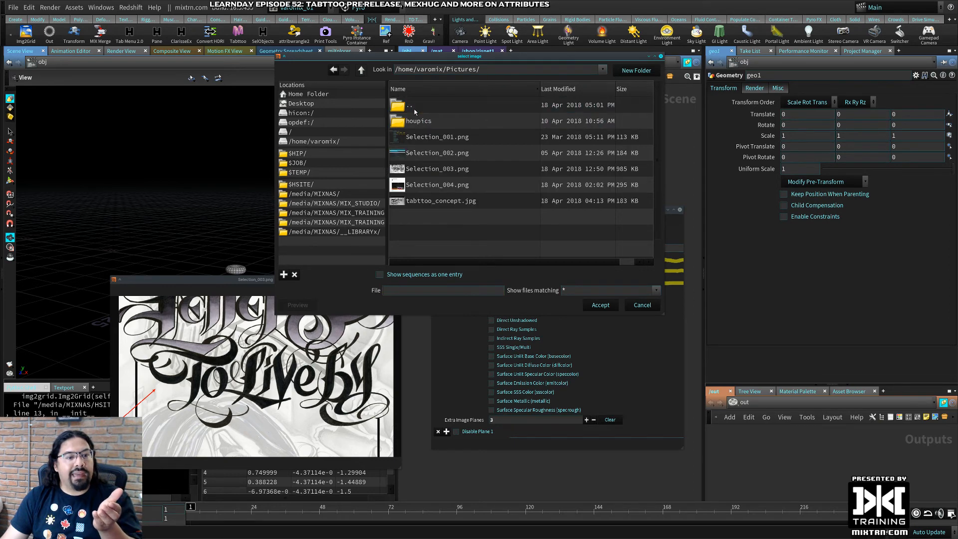
double_click(427, 186)
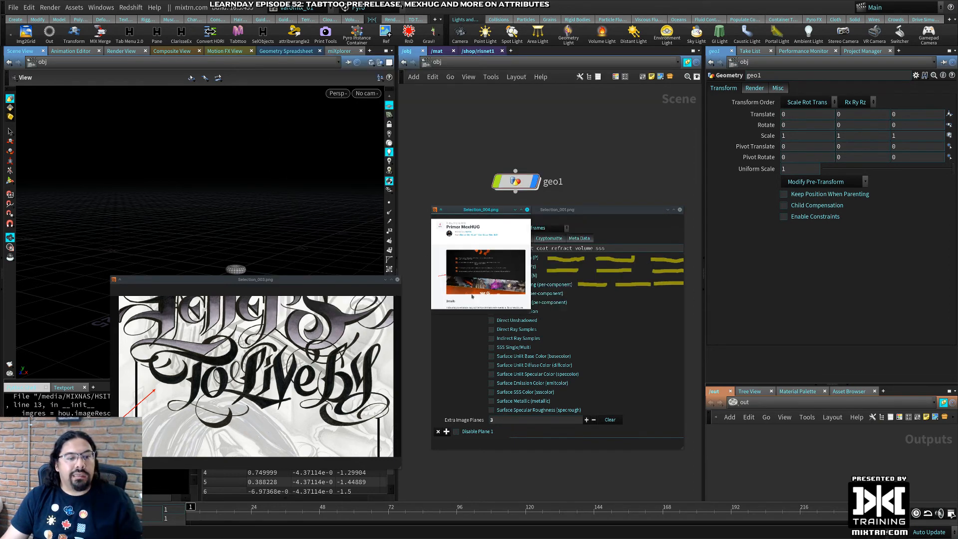
super+right_drag(512, 294, 580, 388)
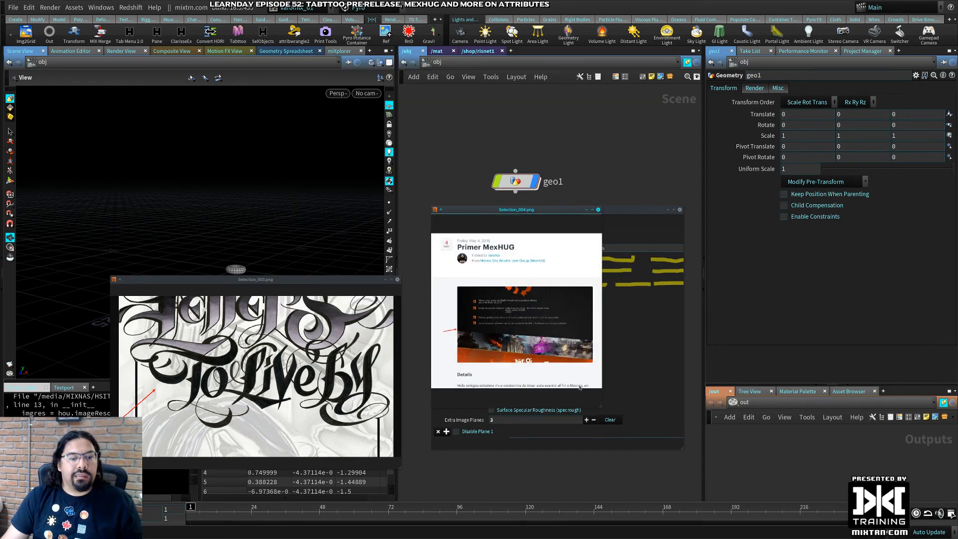
click(599, 210)
click(398, 279)
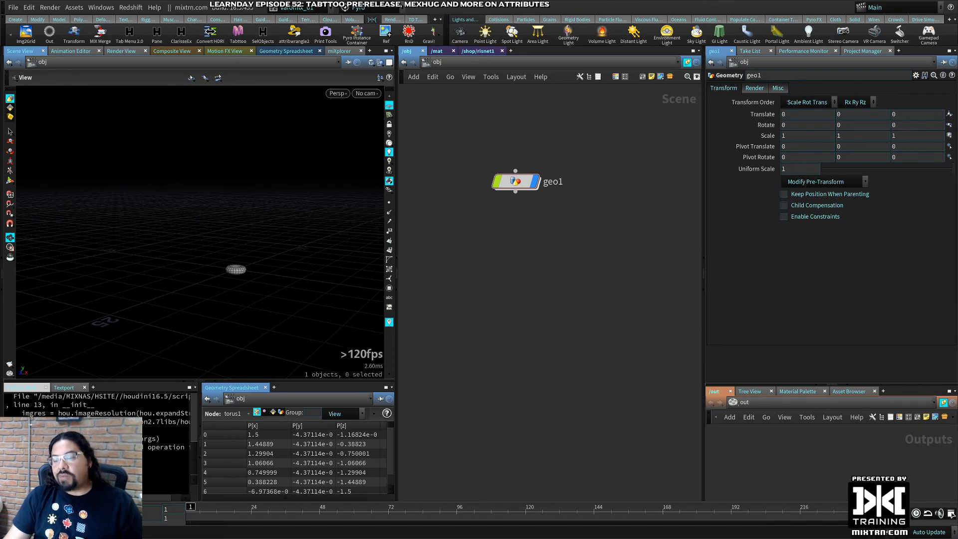
key(ctrl+F9)
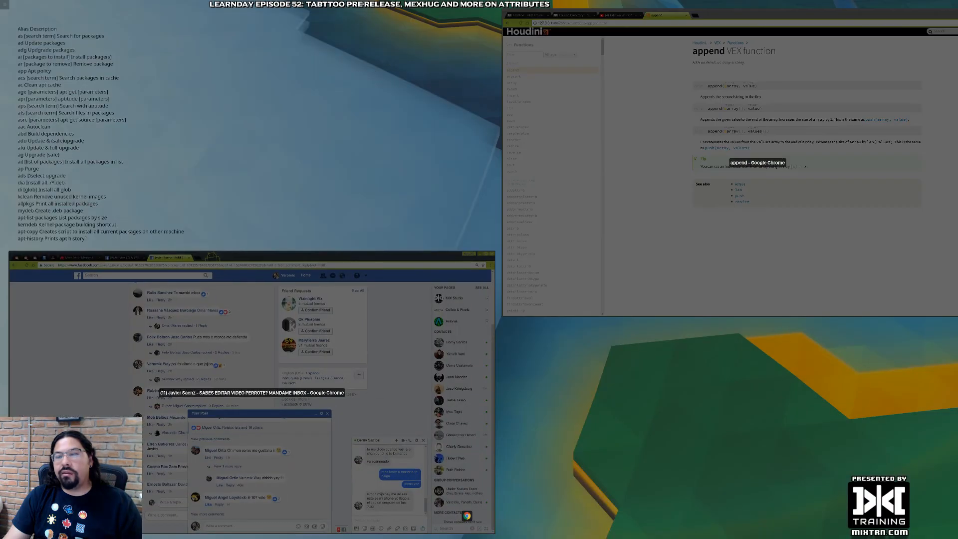
click(626, 96)
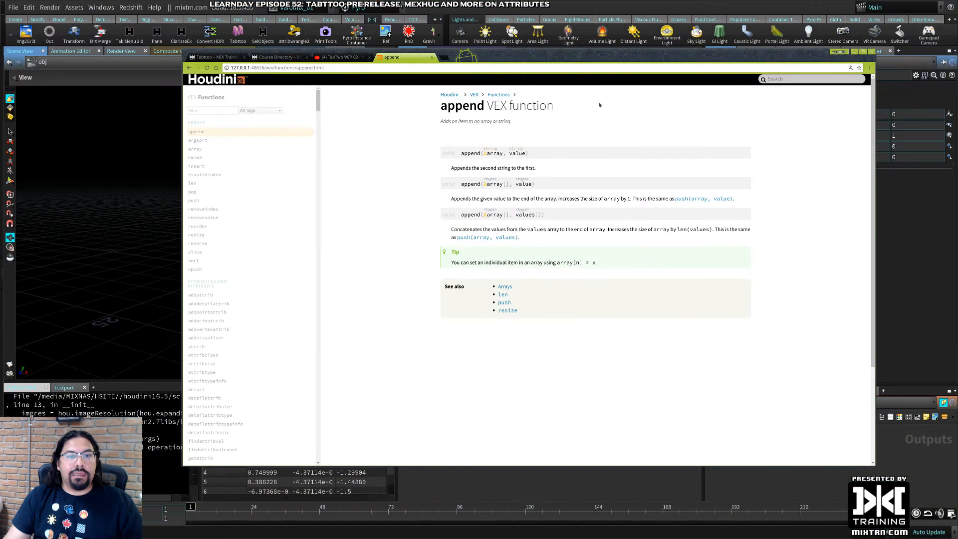
click(216, 56)
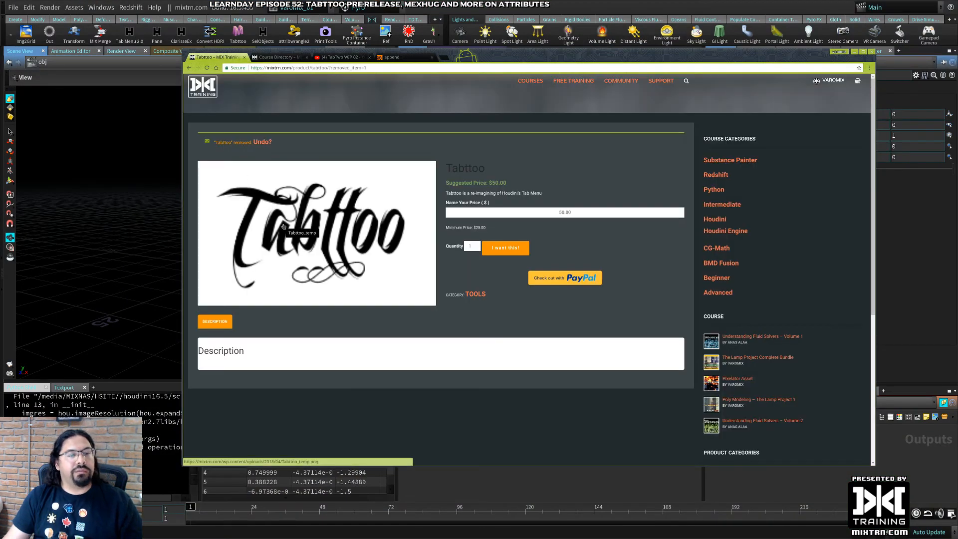
key(alt+Tab)
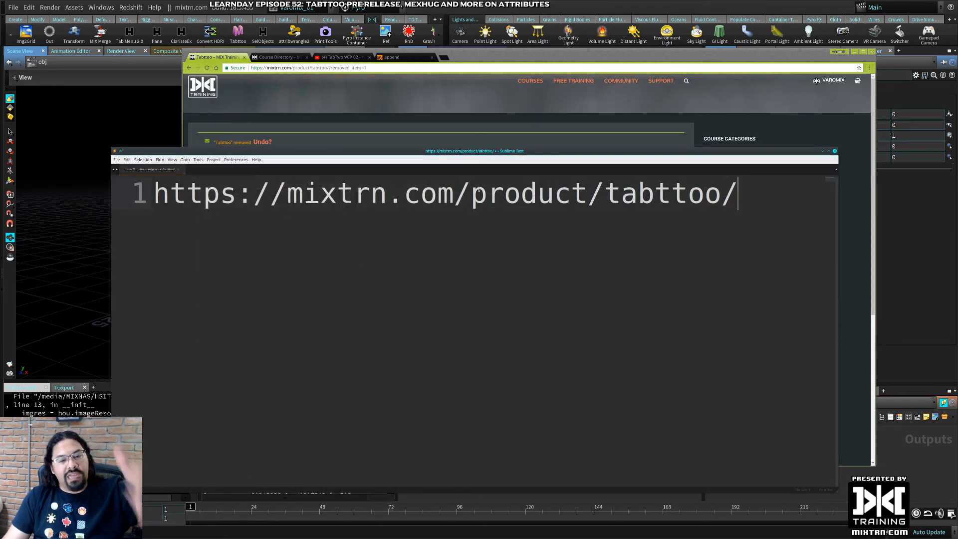
Return to the Tabttoo product page in the browser and enlarge it to 125%
click(699, 56)
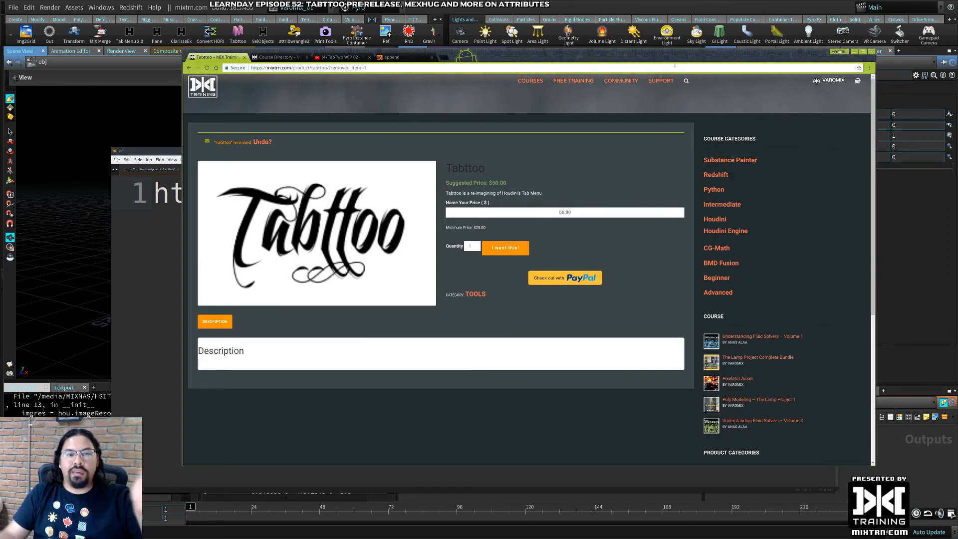
mouse_move(527, 79)
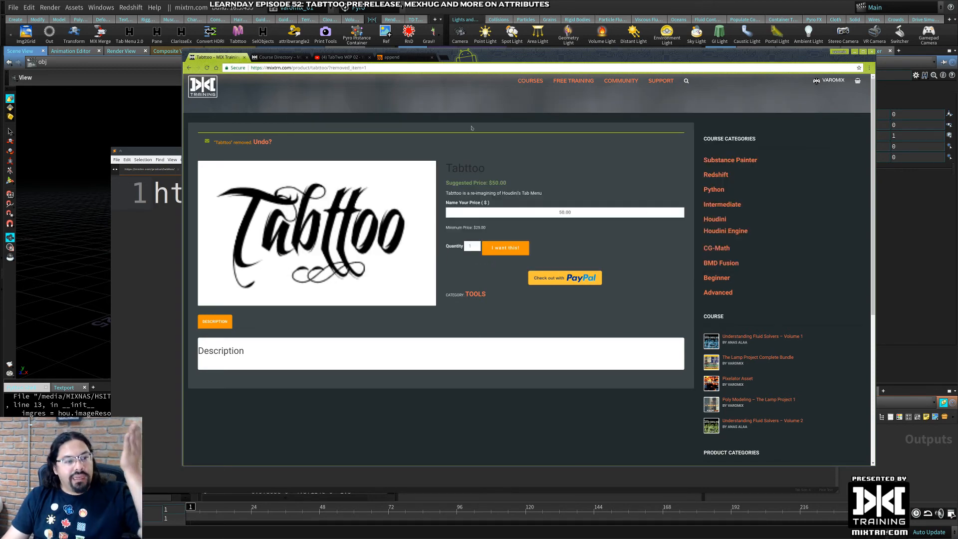
key(ctrl+plus)
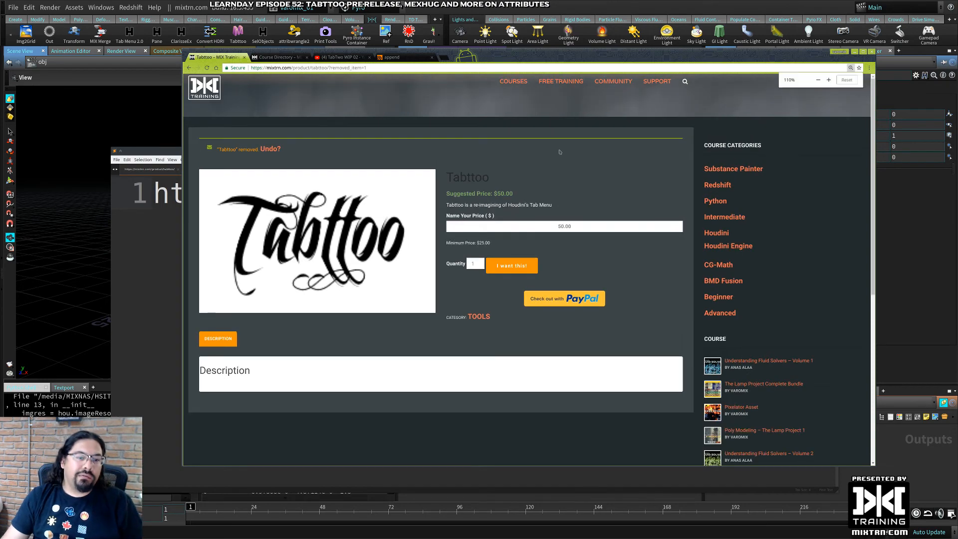
key(ctrl+plus)
key(ctrl+plus)
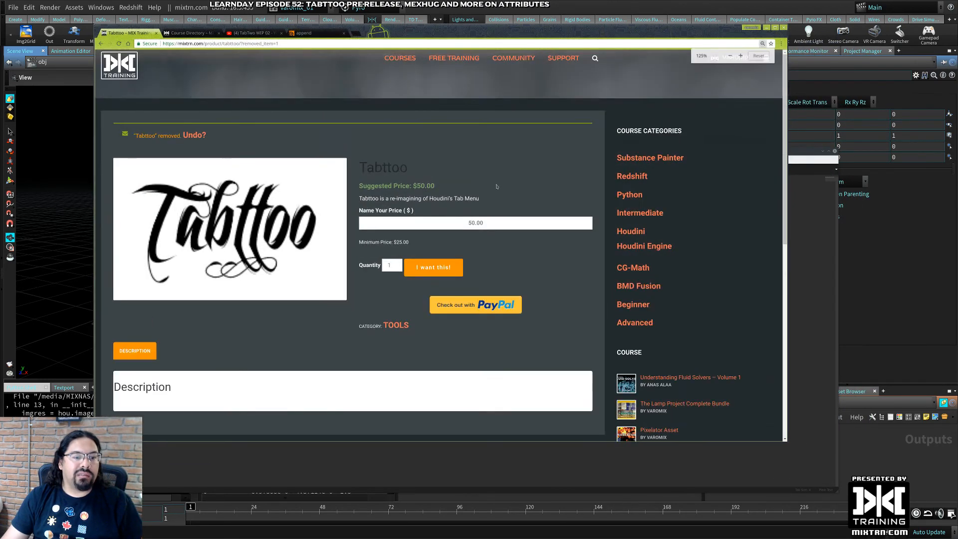
key(ctrl+minus)
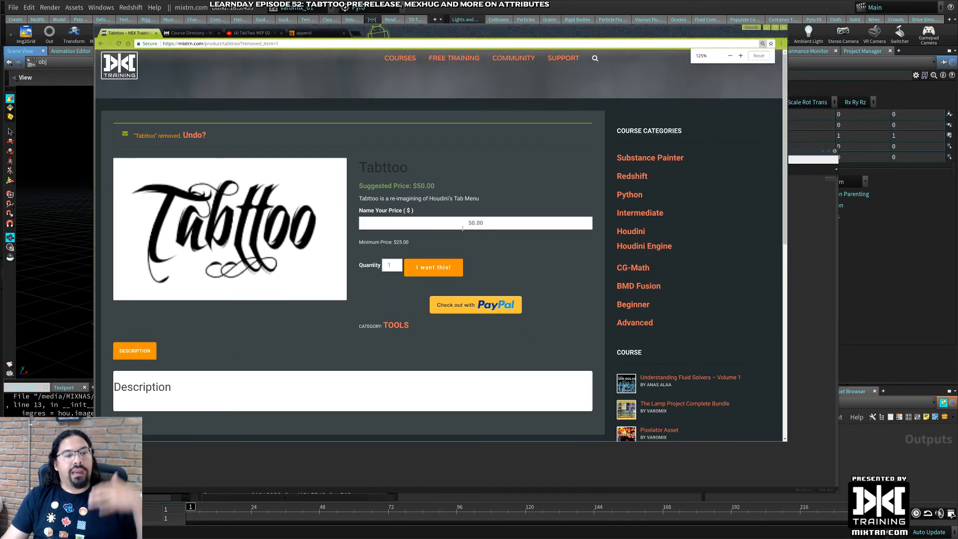
Add Tabttoo to the cart at a self-named price of 200 dollars, and remove it from the cart
double_click(463, 228)
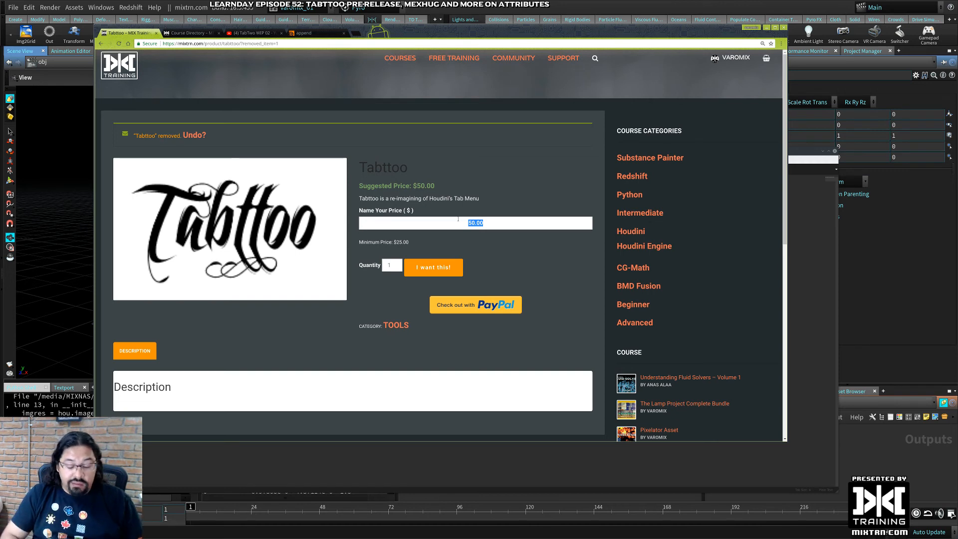
text(2000)
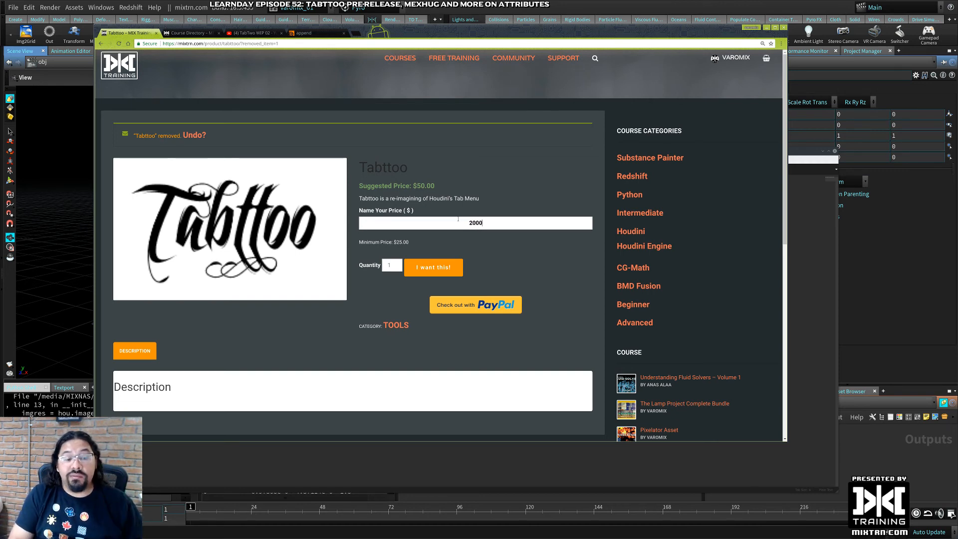
text(0)
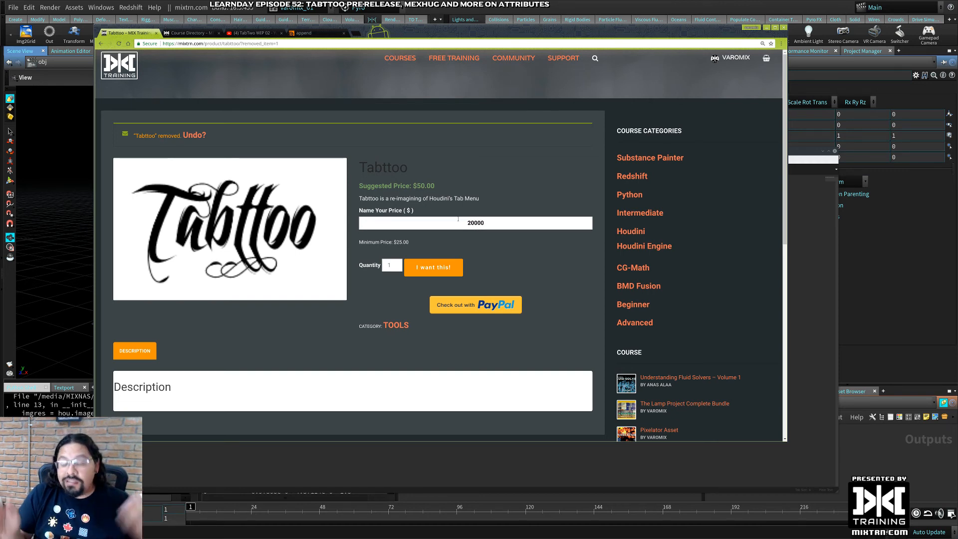
key(BackSpace)
key(BackSpace)
key(Return)
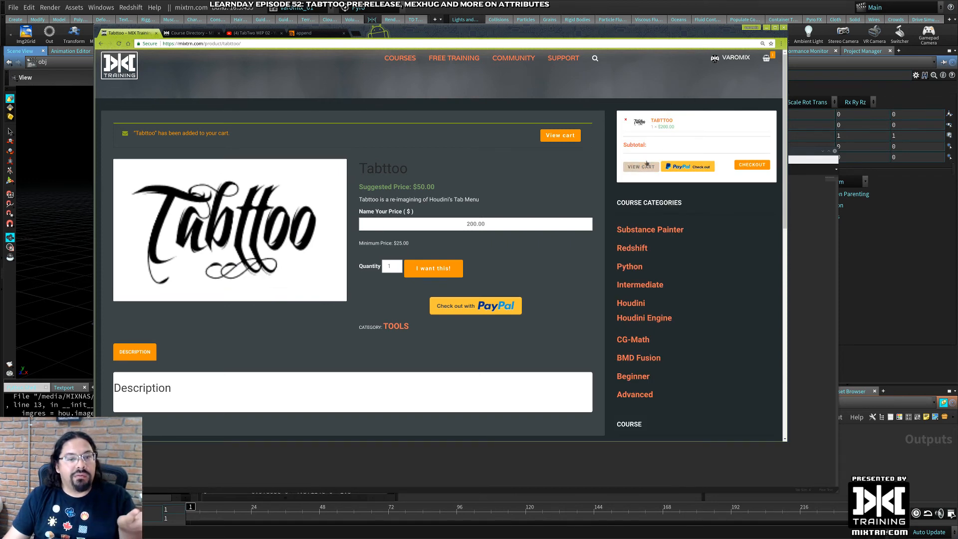
click(625, 120)
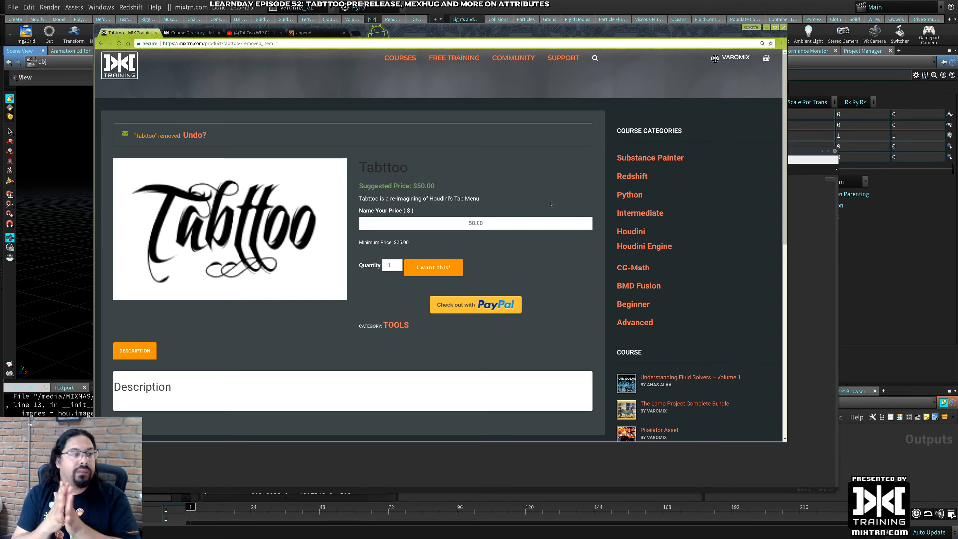
Open the MIX Training community forum's recent discussions, and briefly open its Dashboard in a separate window before closing it
click(513, 57)
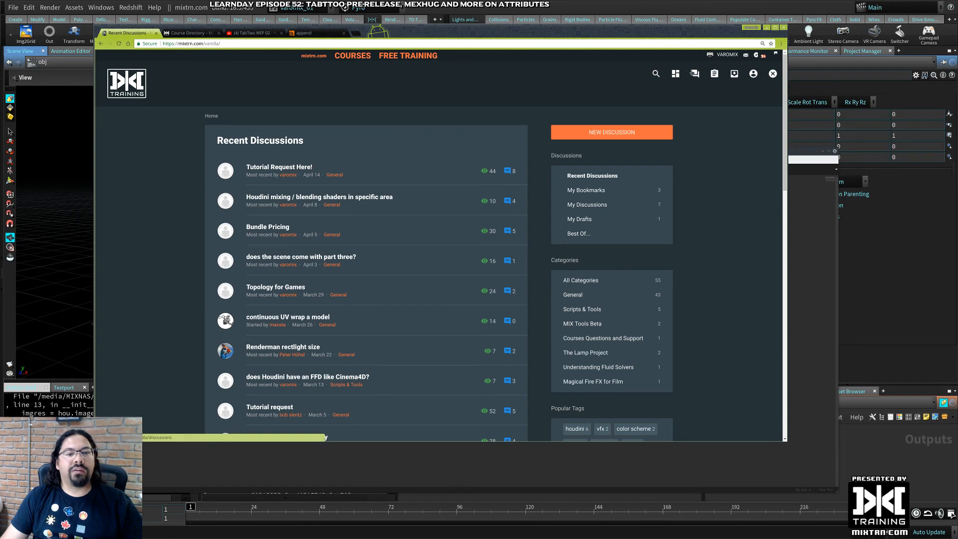
middle_click(676, 74)
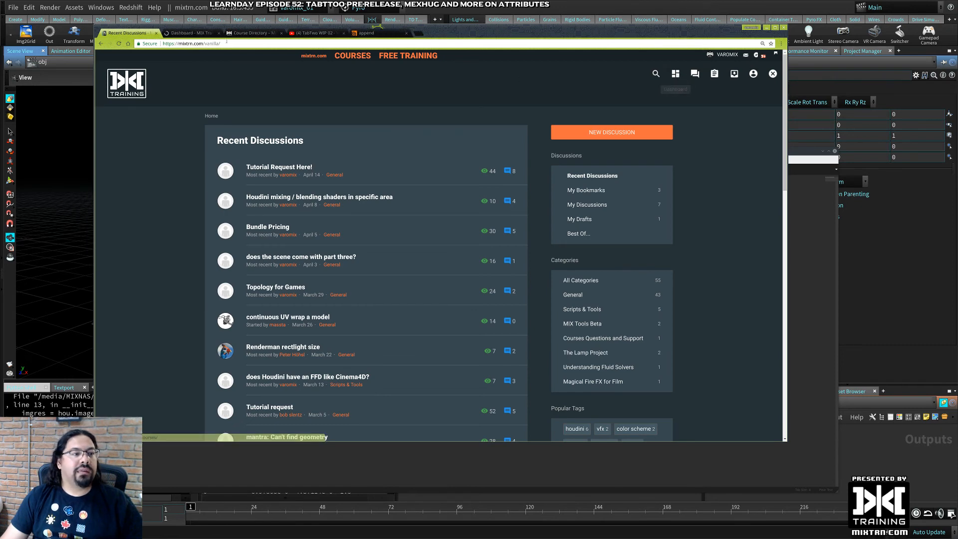
drag(190, 34, 839, 56)
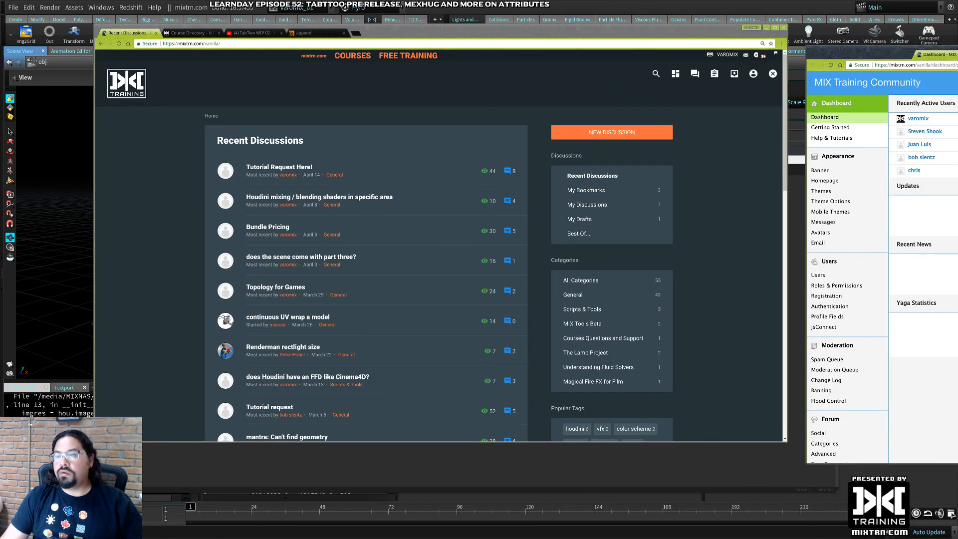
key(ctrl+w)
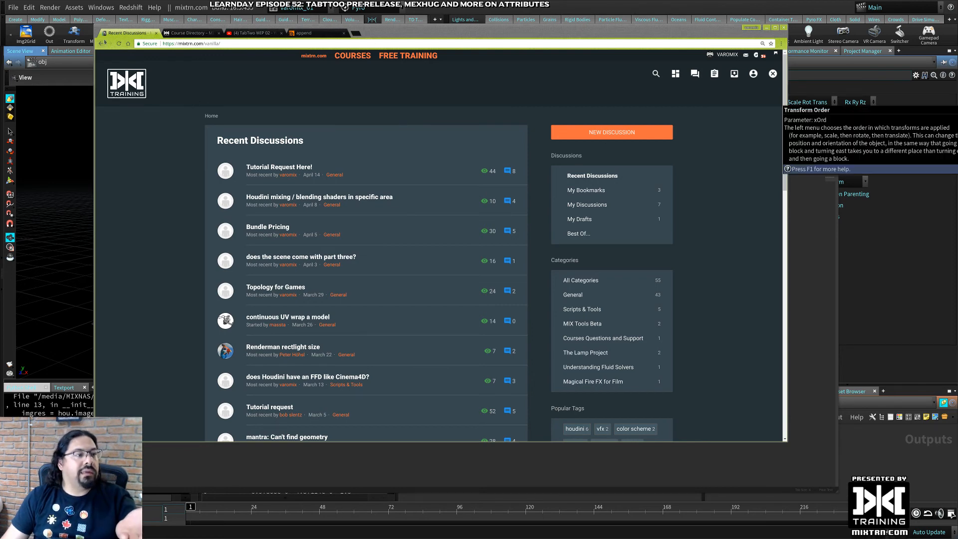
Return to the Tabttoo product page, reopen the community forum from it and open the forum's Tabttoo category
click(102, 44)
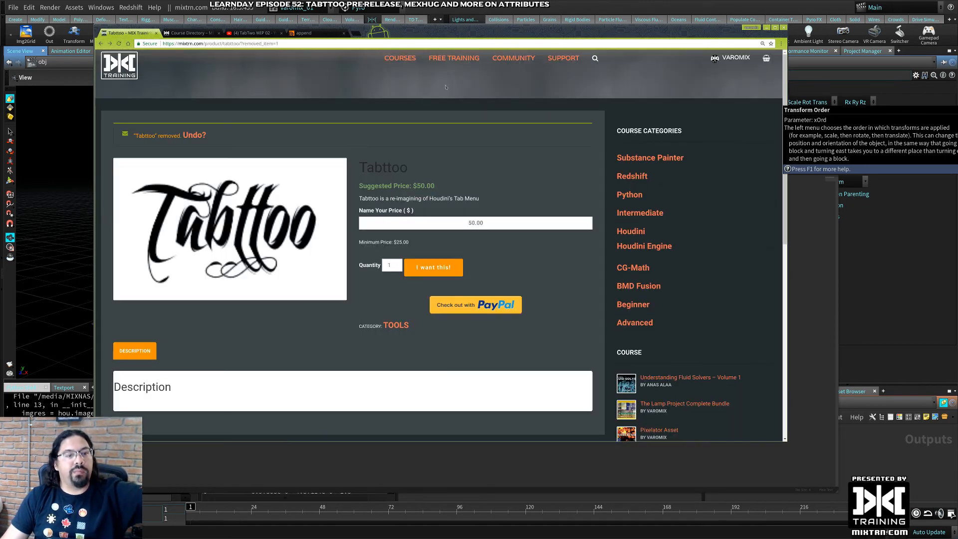
click(505, 60)
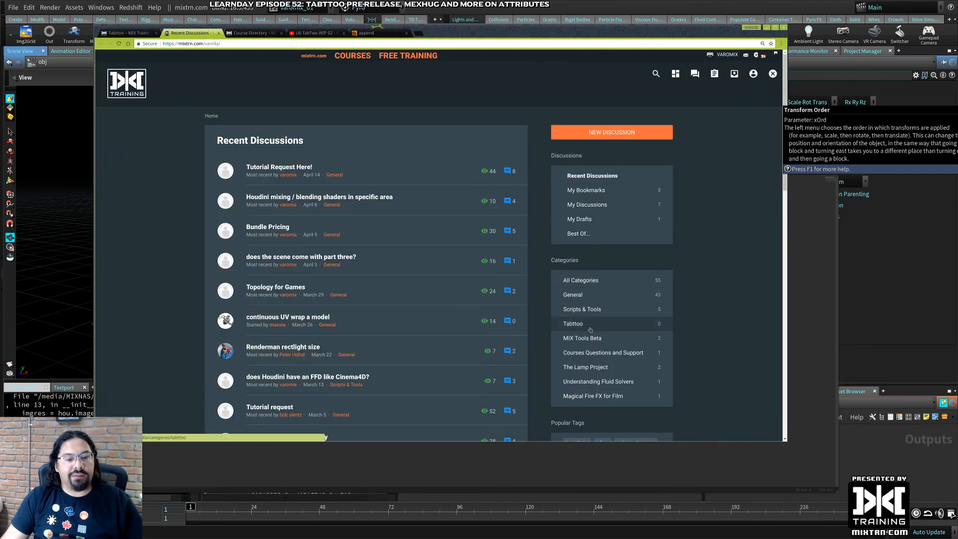
scroll(596, 329, down, 2)
click(609, 277)
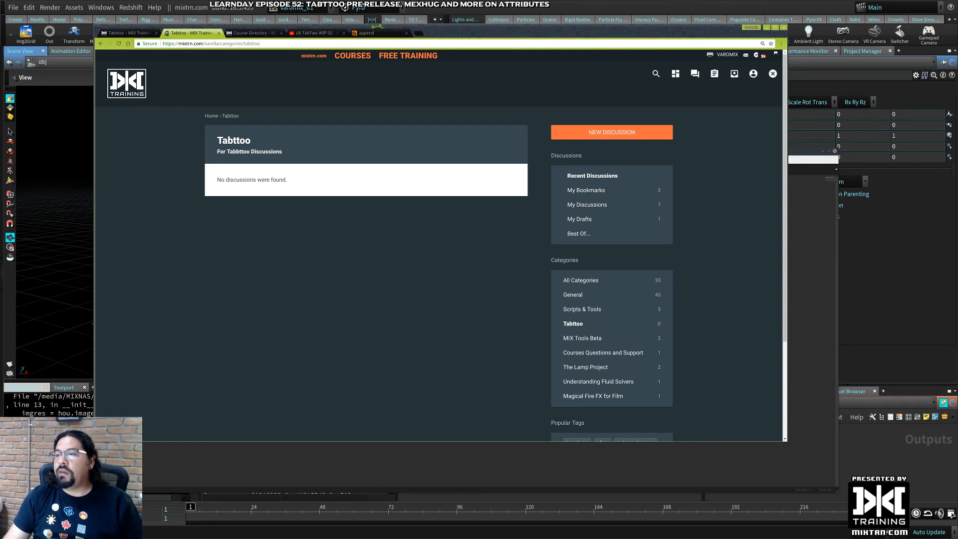
Switch to Gwenview, show the Mexico City Houdini User Group poster full screen and magnify its artwork and meetup link
key(ctrl+F9)
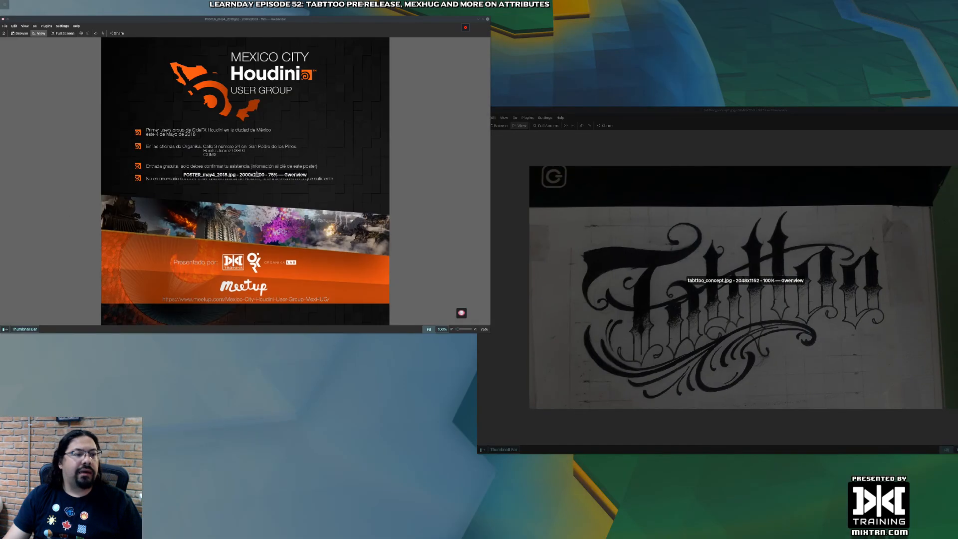
click(256, 173)
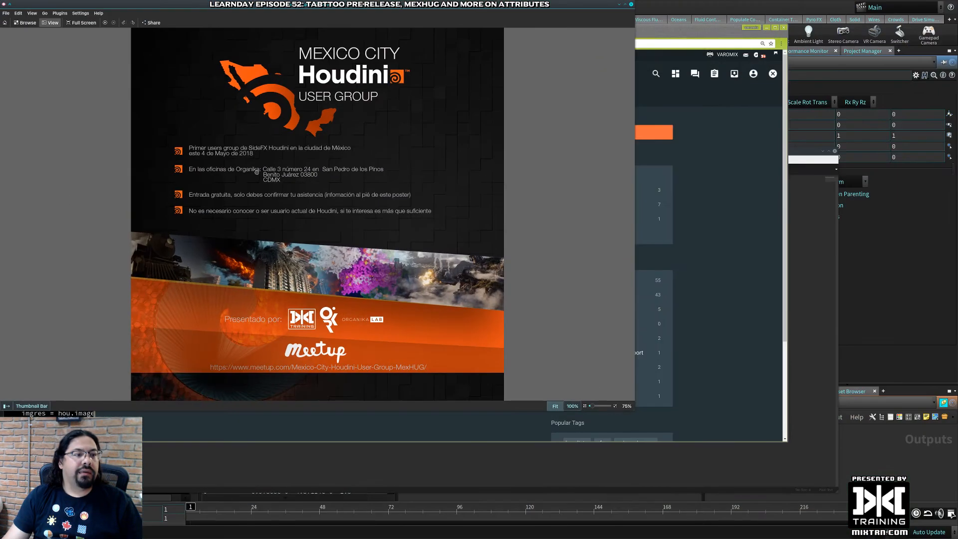
double_click(332, 219)
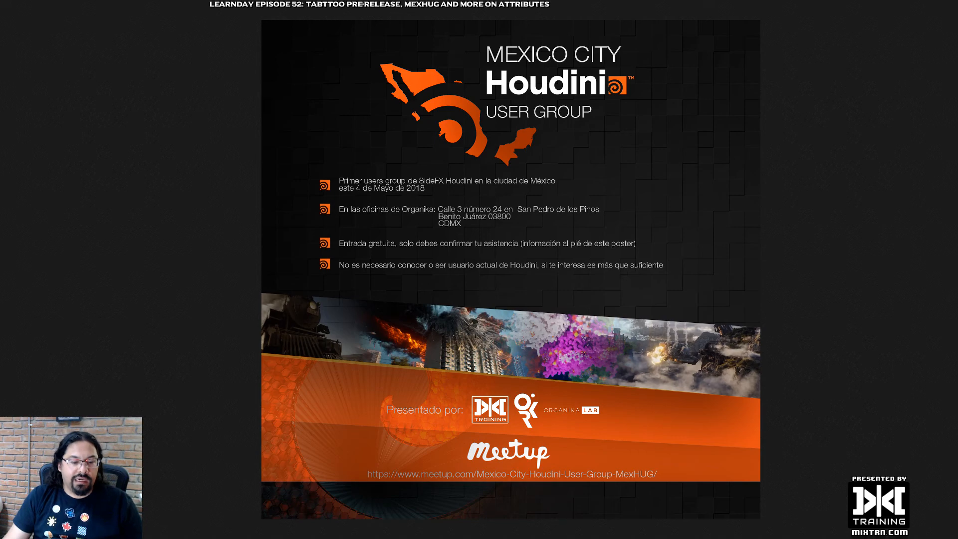
scroll(513, 375, up, 5)
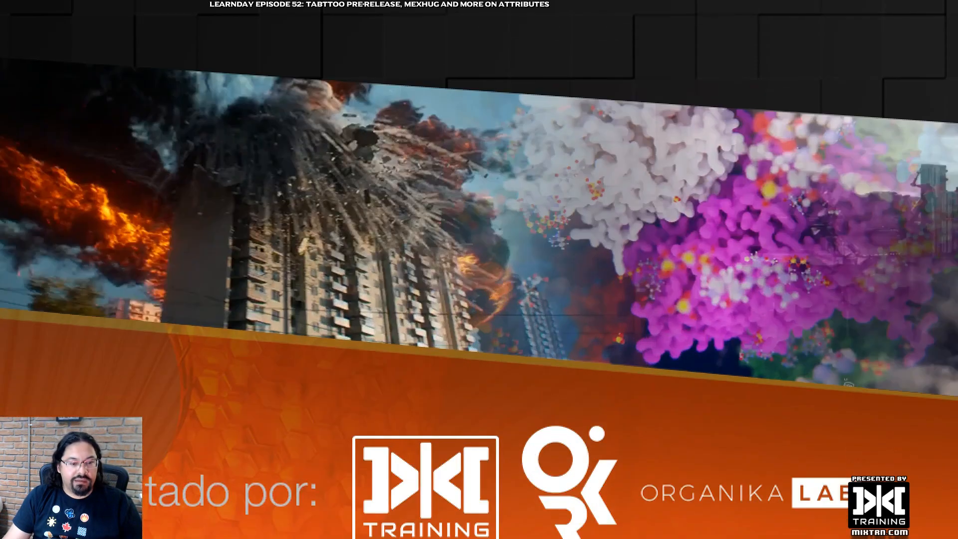
scroll(511, 382, down, 5)
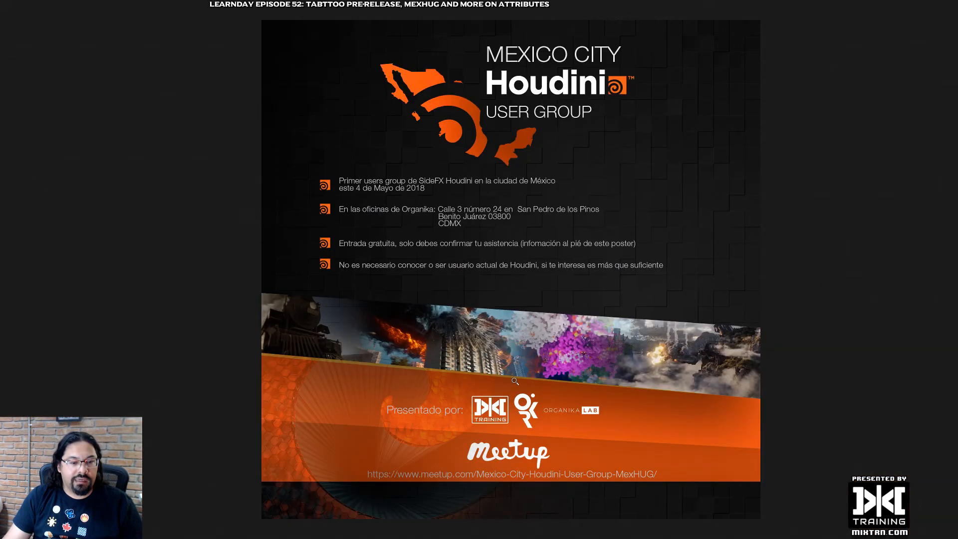
scroll(513, 381, up, 6)
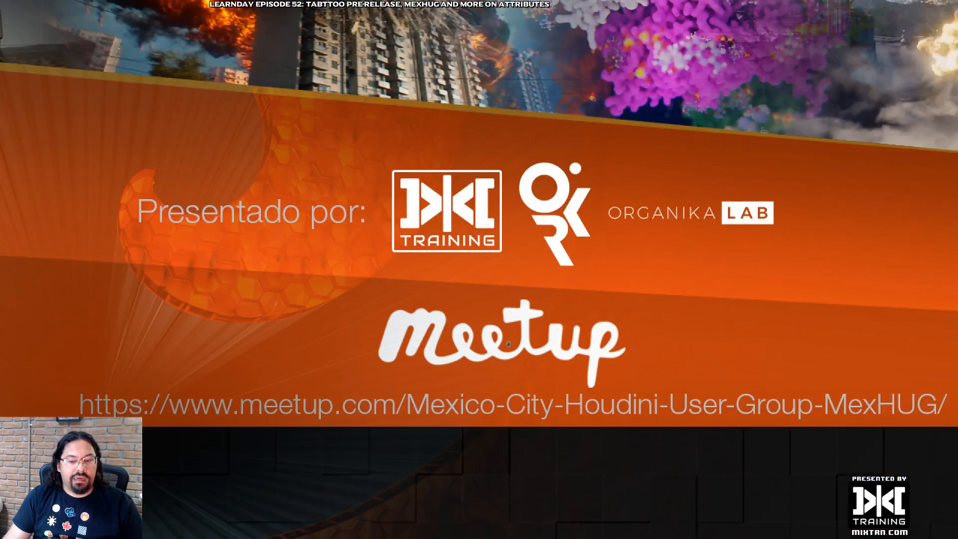
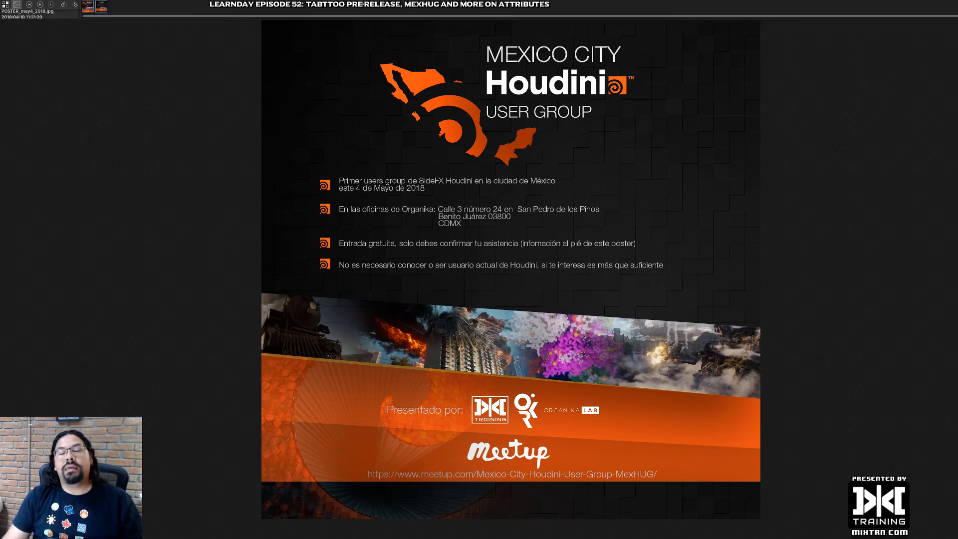
Leave the full-screen poster, close Gwenview and return to the Tabttoo product page in the browser
key(Return)
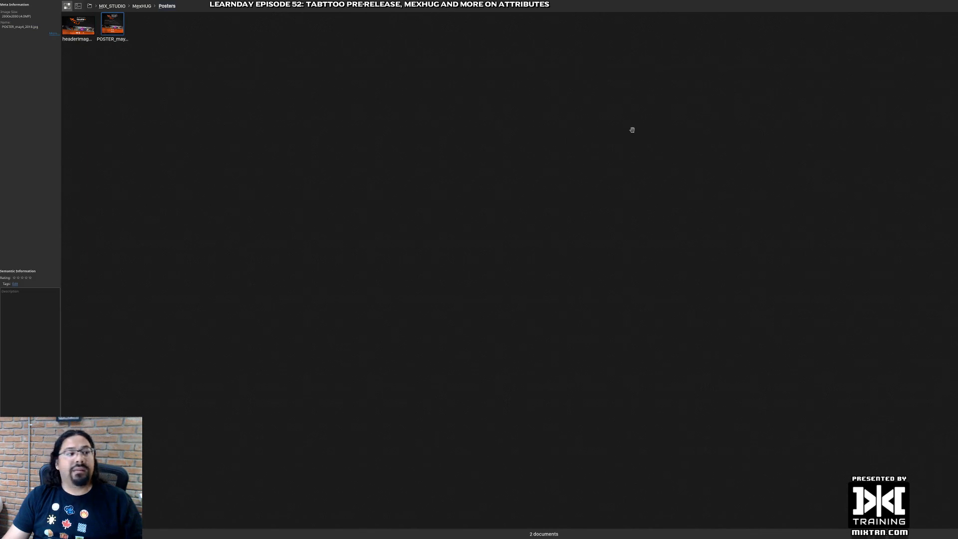
key(Escape)
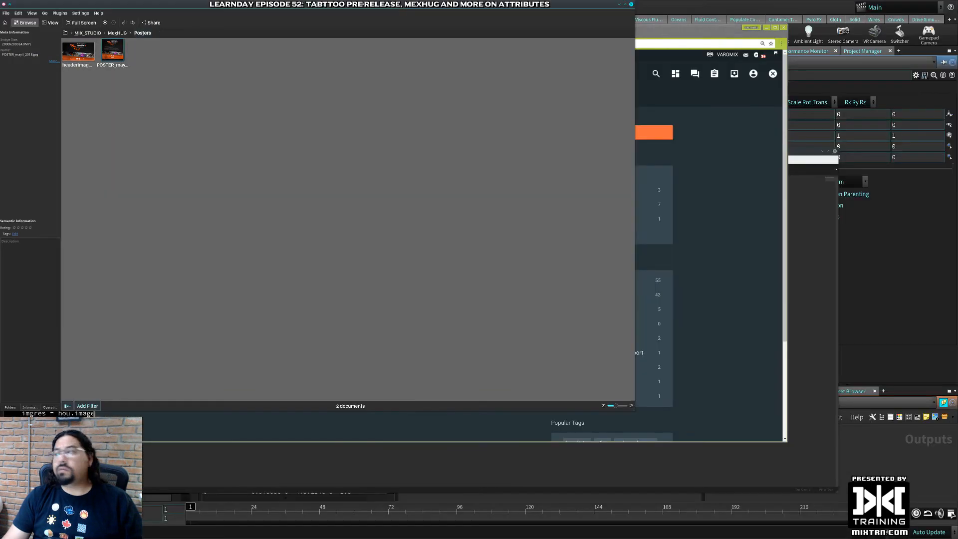
click(632, 4)
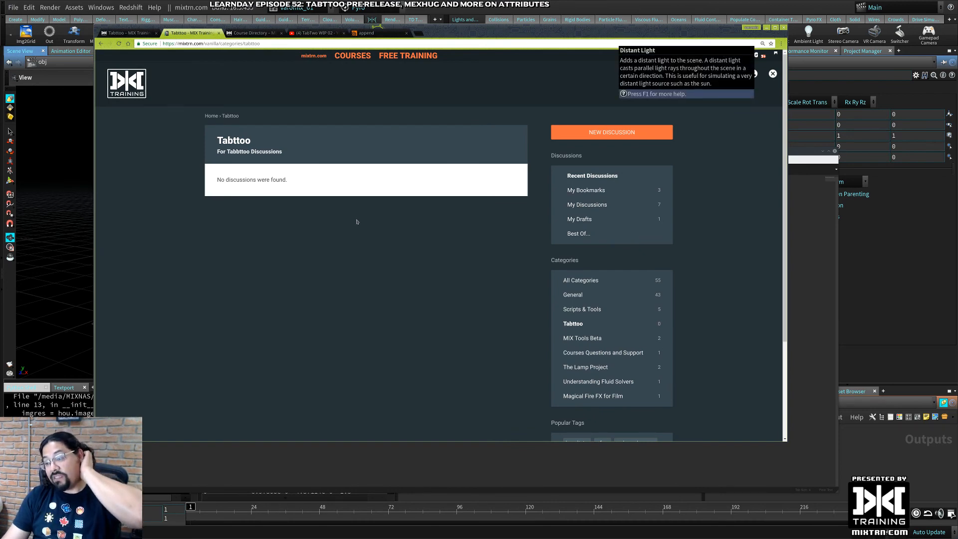
click(119, 33)
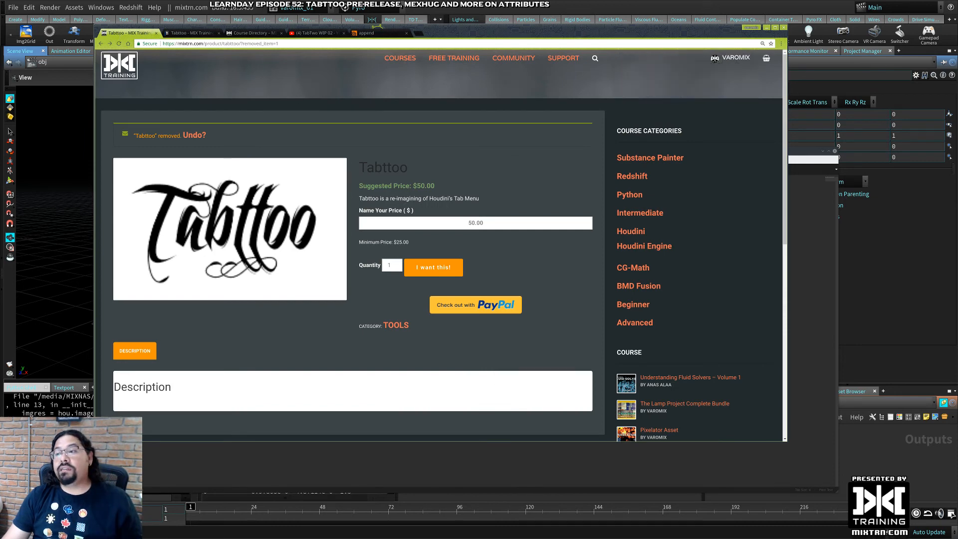
Bring up the Sublime Text window with the Tabttoo address, shrink it to a strip and place it above the product details
key(alt+Tab)
alt+right_drag(514, 170, 517, 401)
alt+drag(518, 402, 433, 139)
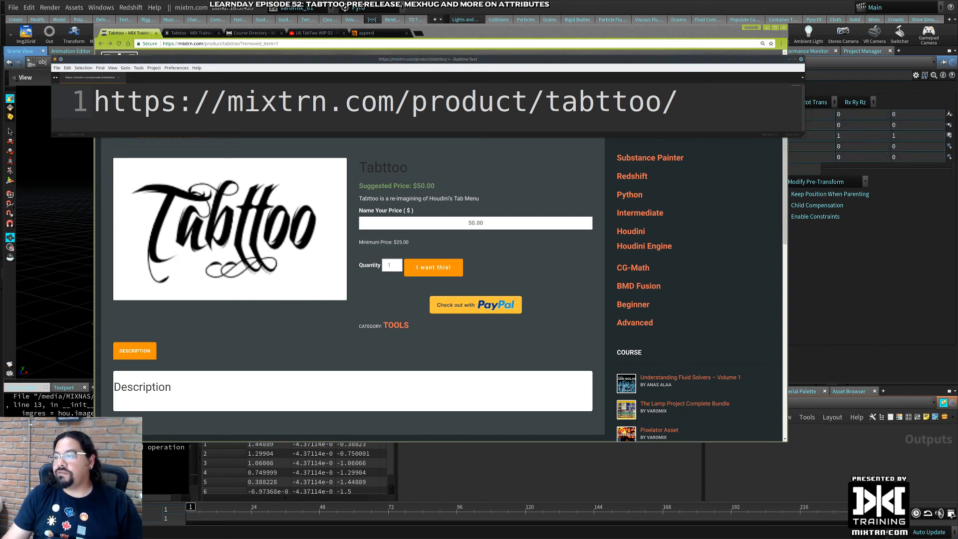
Bring in the TabTwo Trello board window, resize it and place it directly below the Sublime Text strip
drag(957, 75, 471, 5)
alt+right_drag(518, 410, 680, 358)
alt+right_drag(547, 204, 537, 203)
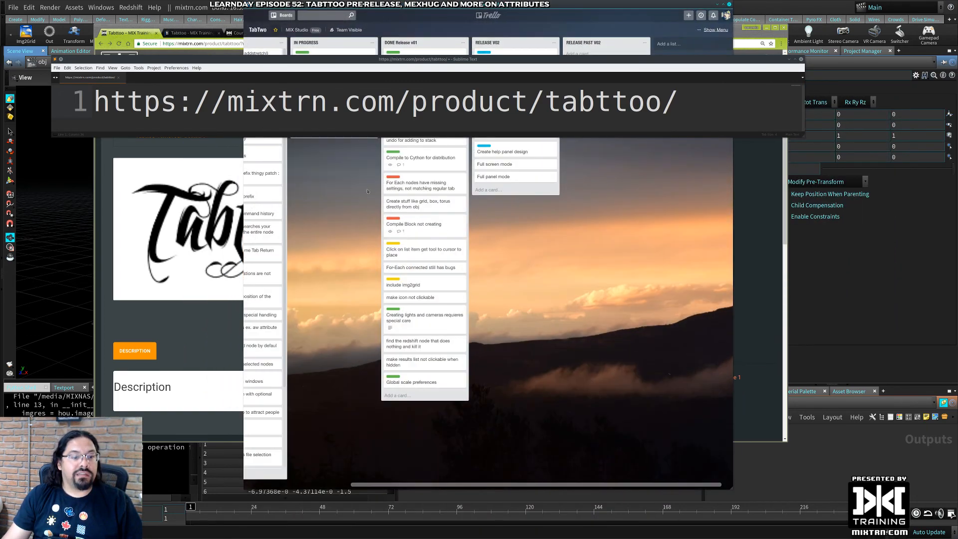
alt+right_drag(374, 165, 372, 166)
alt+drag(408, 26, 408, 159)
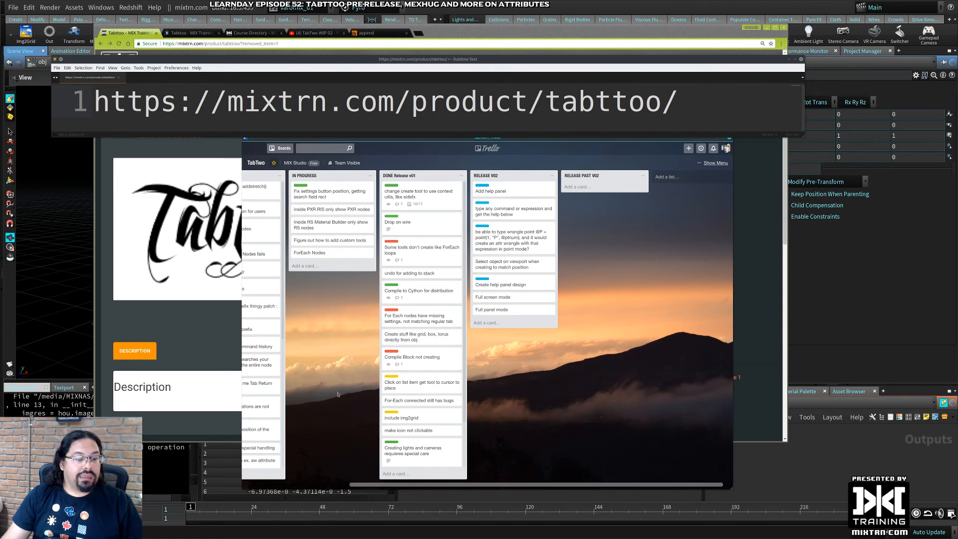
Examine the cards in the TabTwo board's Pending Features list from beginning to end
scroll(338, 394, left, 3)
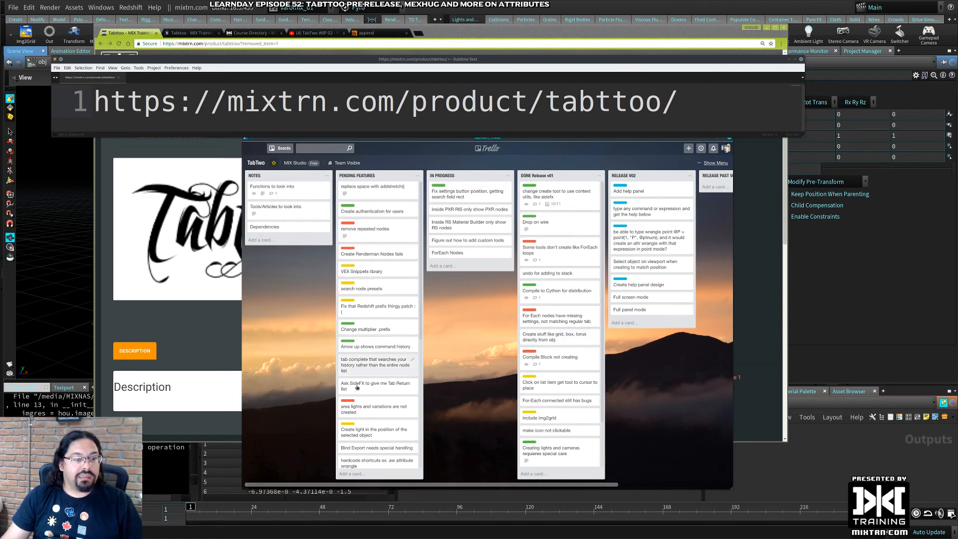
scroll(389, 254, down, 5)
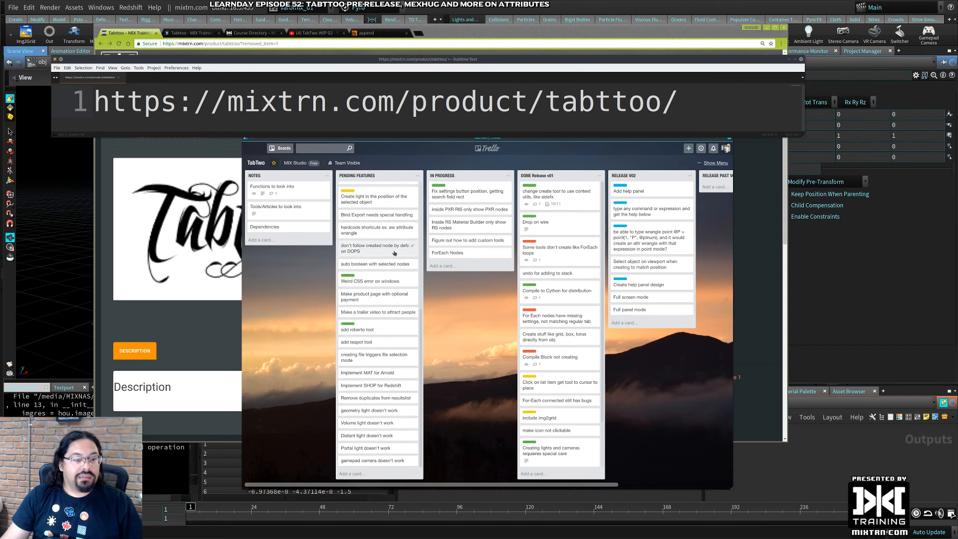
scroll(363, 453, up, 5)
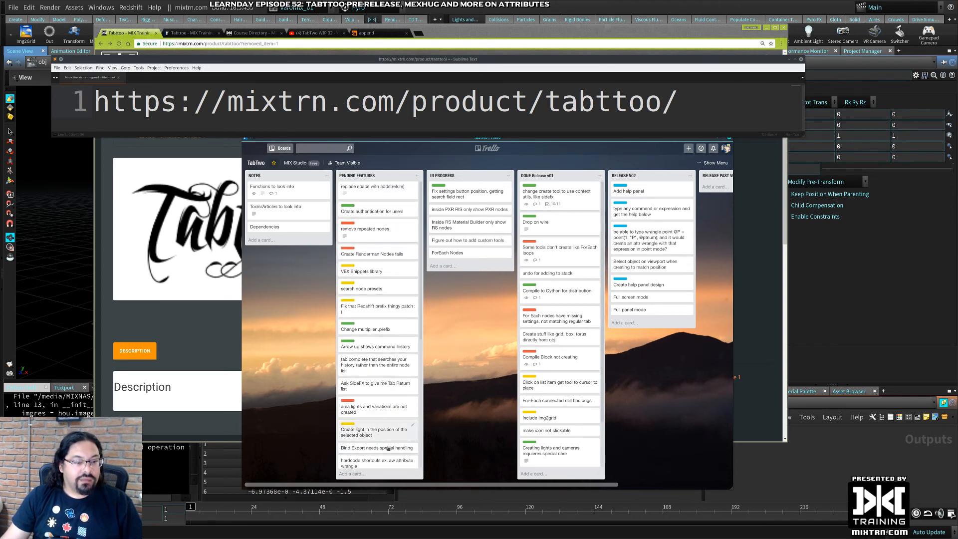
scroll(373, 232, down, 5)
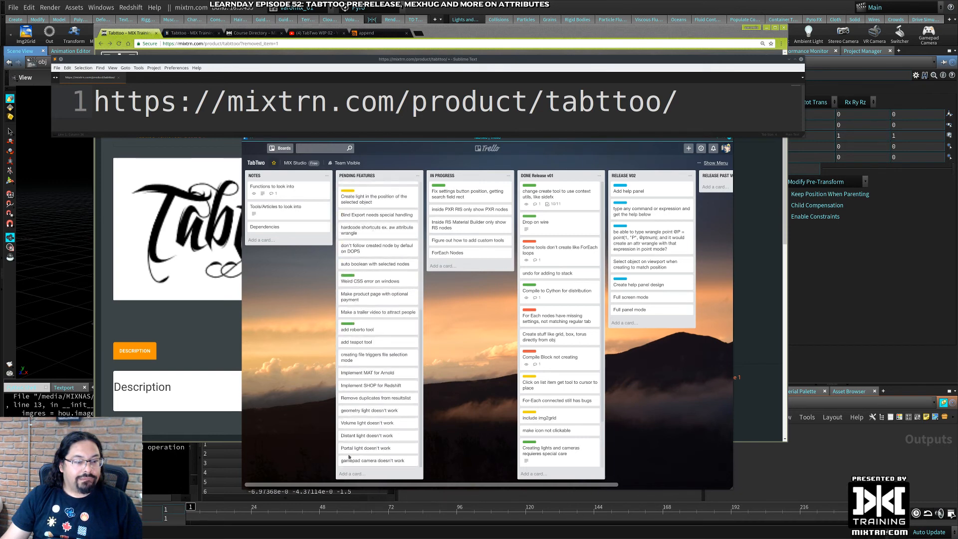
scroll(352, 274, up, 5)
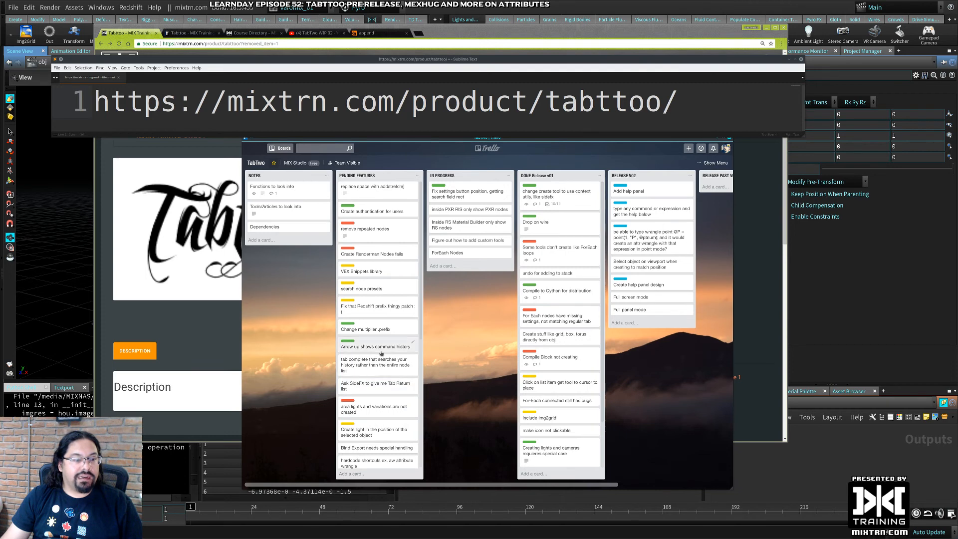
scroll(368, 344, down, 5)
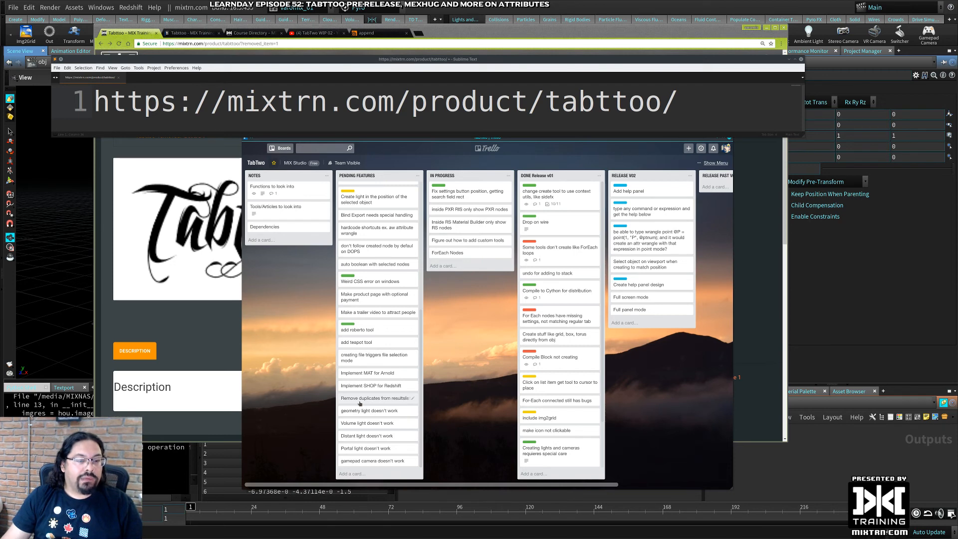
scroll(360, 403, up, 1)
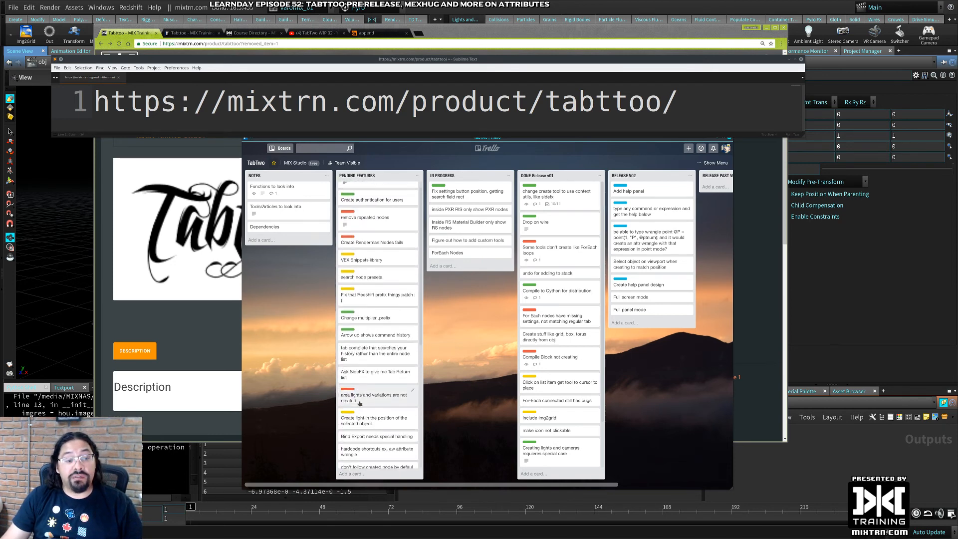
scroll(359, 404, down, 1)
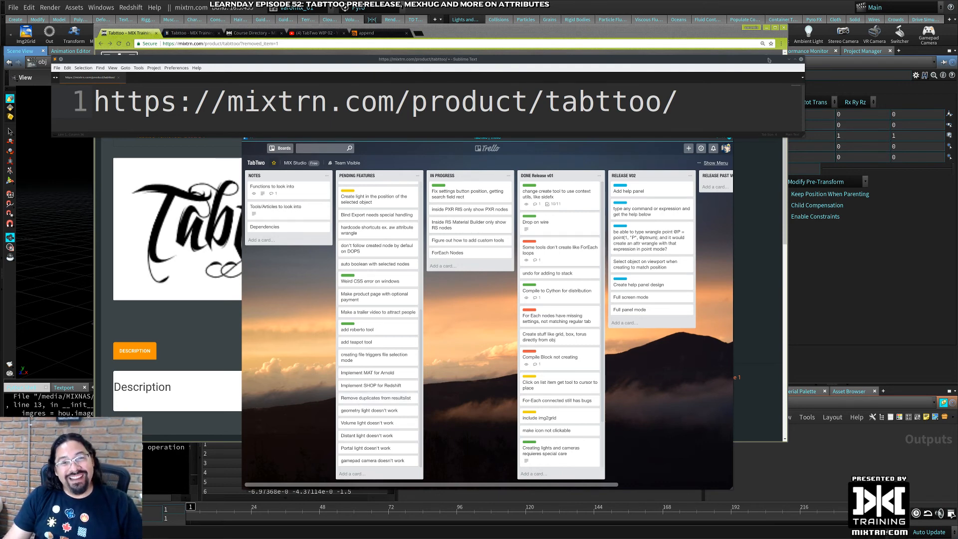
Clear the Houdini workspace: put away the browser and Trello windows, move the Sublime Text strip above the timeline and hide the shelf dock
click(768, 29)
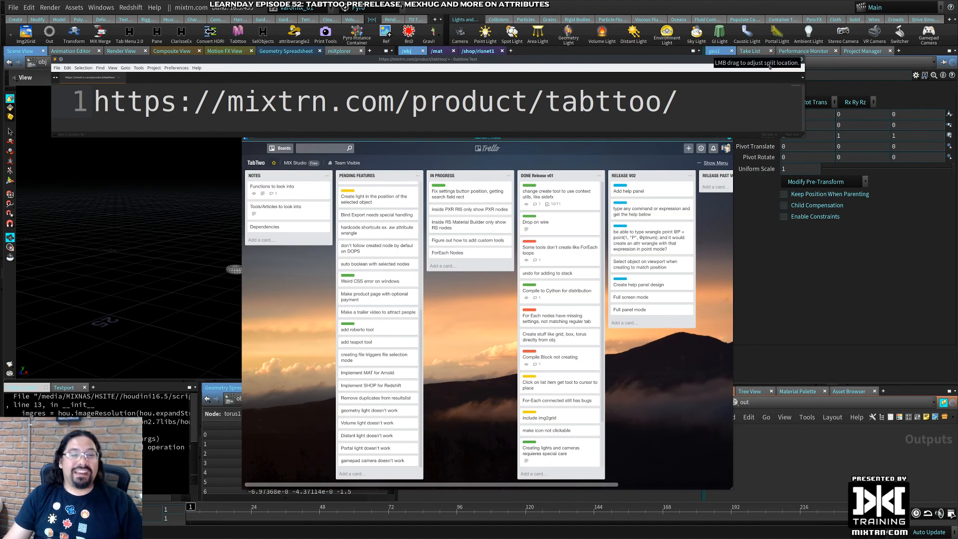
drag(743, 59, 725, 427)
click(718, 137)
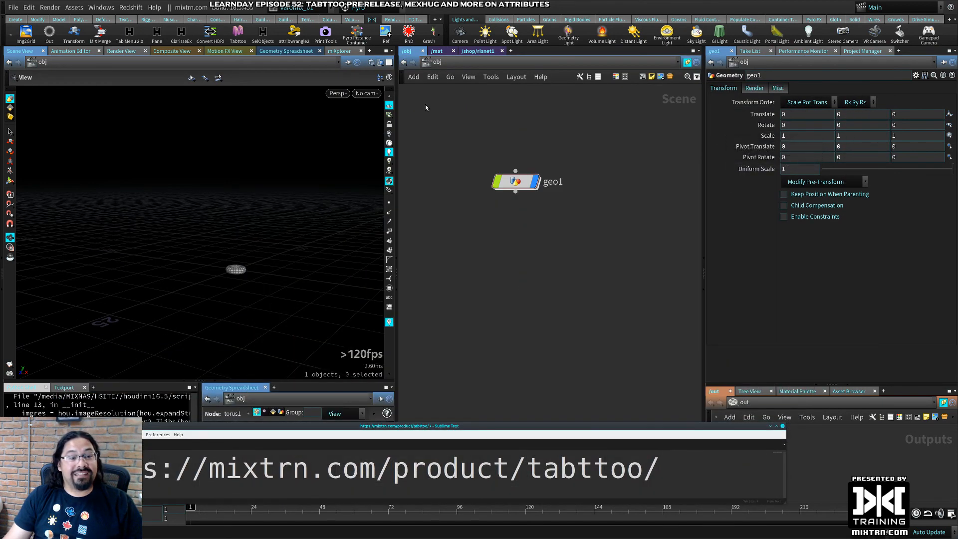
click(9, 31)
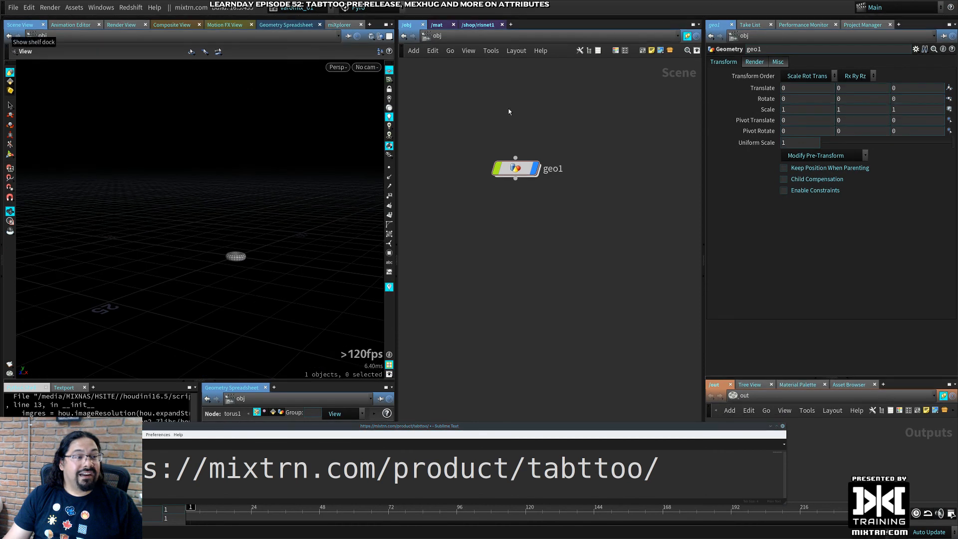
middle_drag(480, 252, 485, 211)
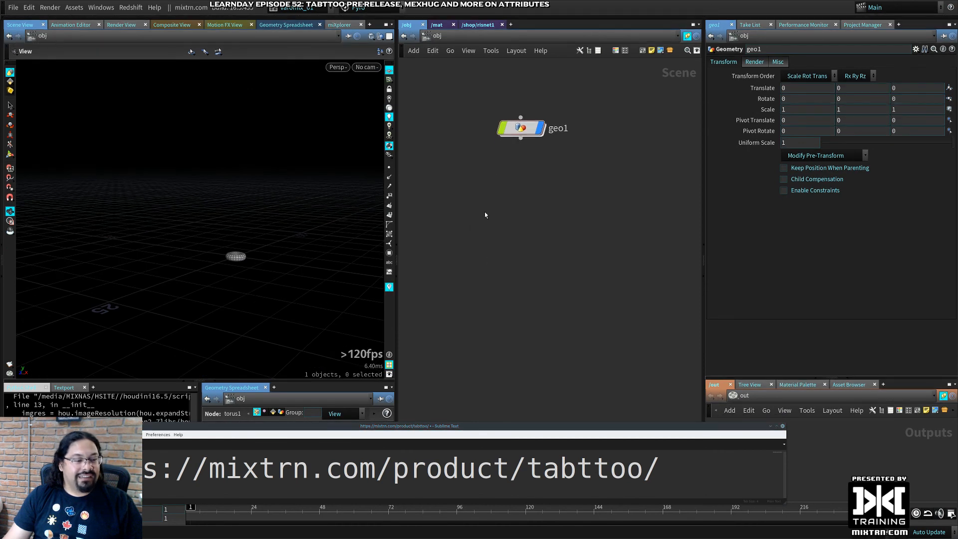
key(Tab)
text(geo)
key(Escape)
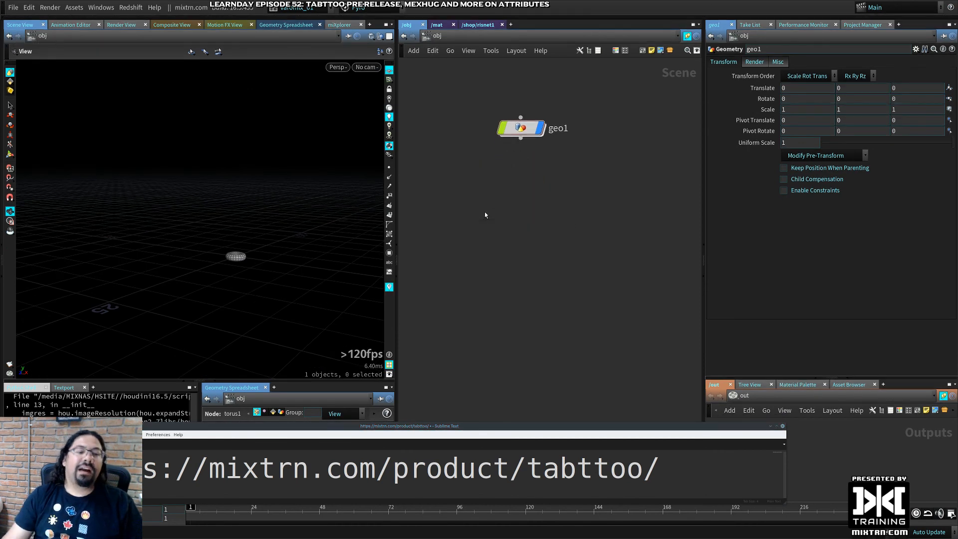
Create a Tube from the object level with Tabttoo, move its node higher in the network and frame the tube in the viewport
key(Tab)
text(tube)
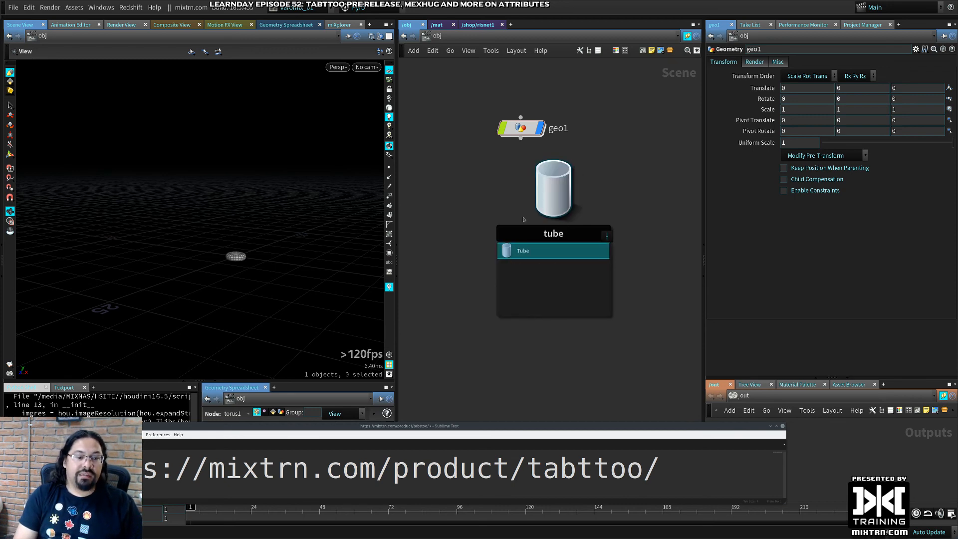
key(Return)
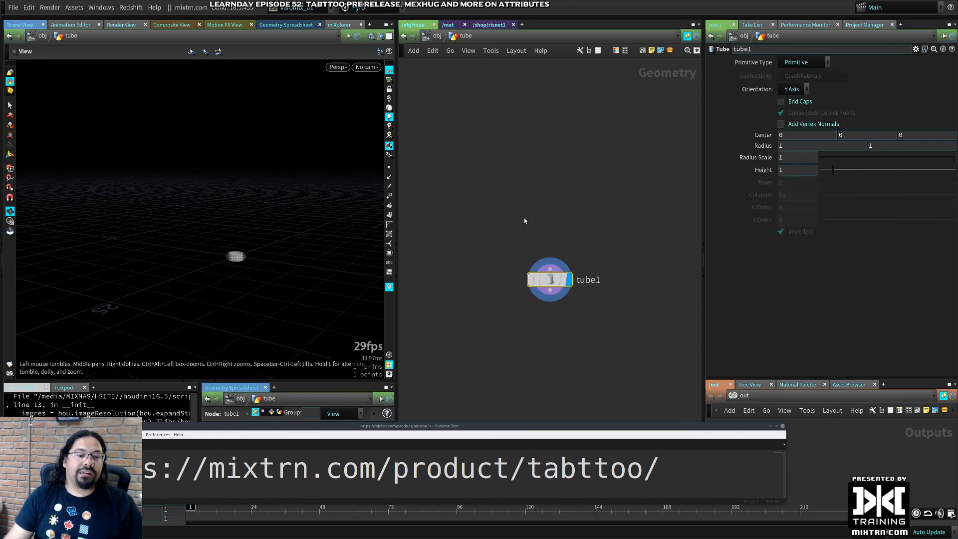
drag(549, 278, 514, 158)
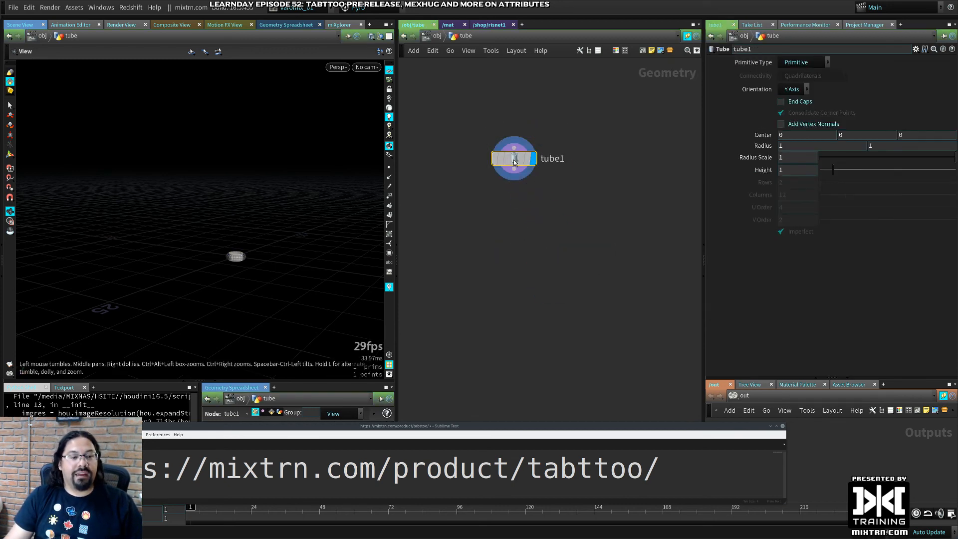
key(g)
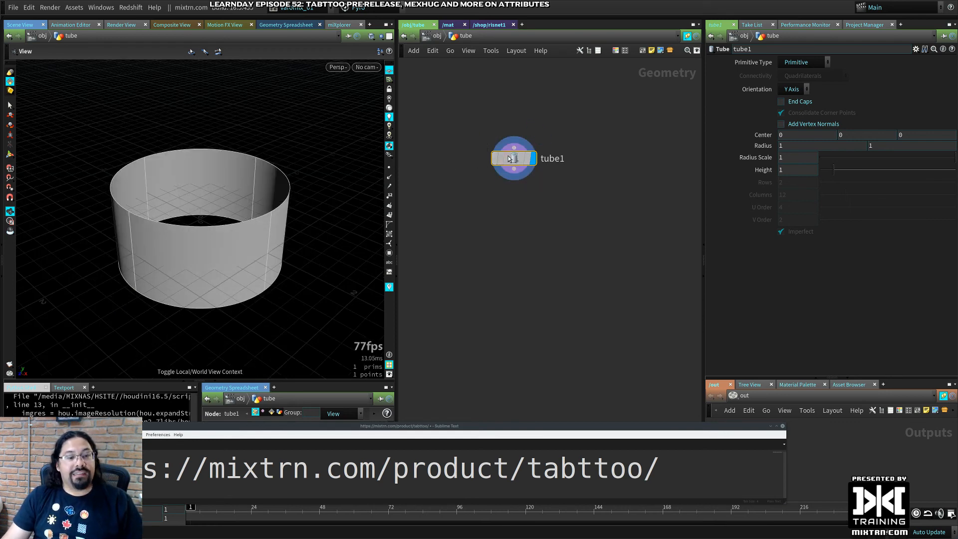
mouse_move(509, 159)
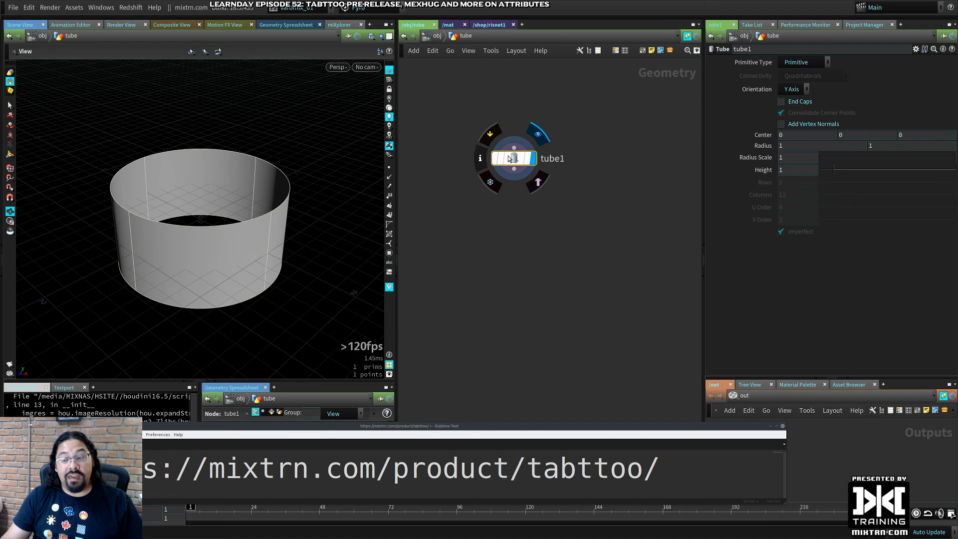
Set the tube's primitive type to Polygon with 26 columns, 14 rows and a height of 3
drag(509, 159, 514, 177)
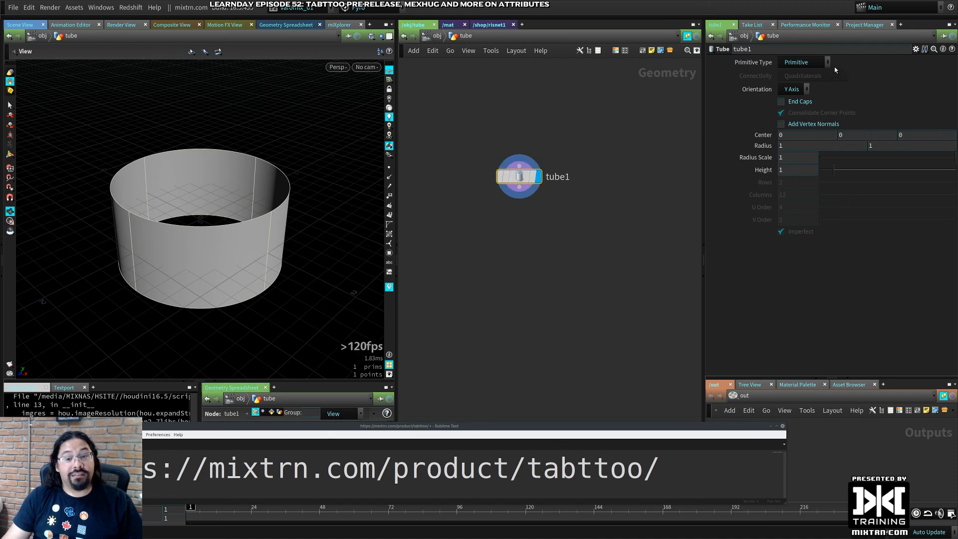
click(806, 64)
click(793, 85)
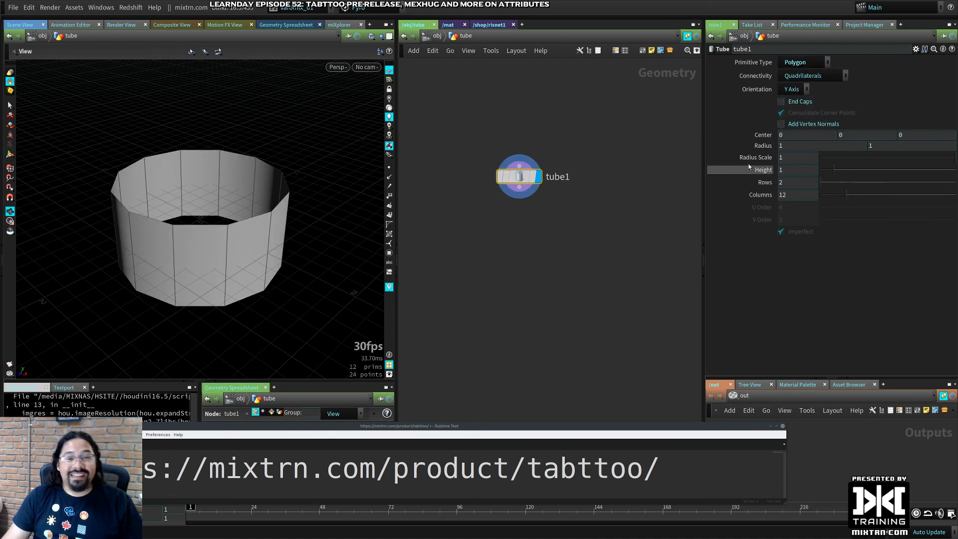
drag(843, 195, 887, 196)
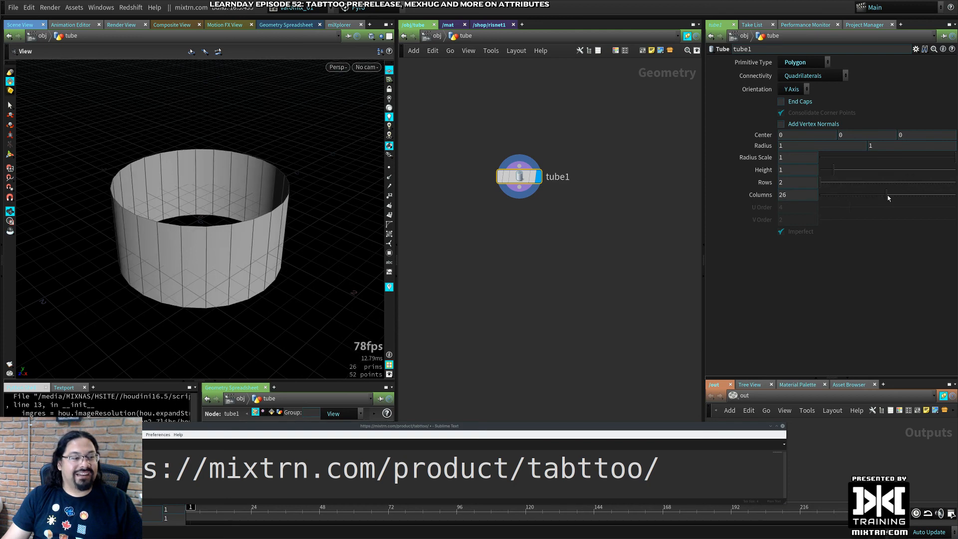
drag(820, 183, 855, 183)
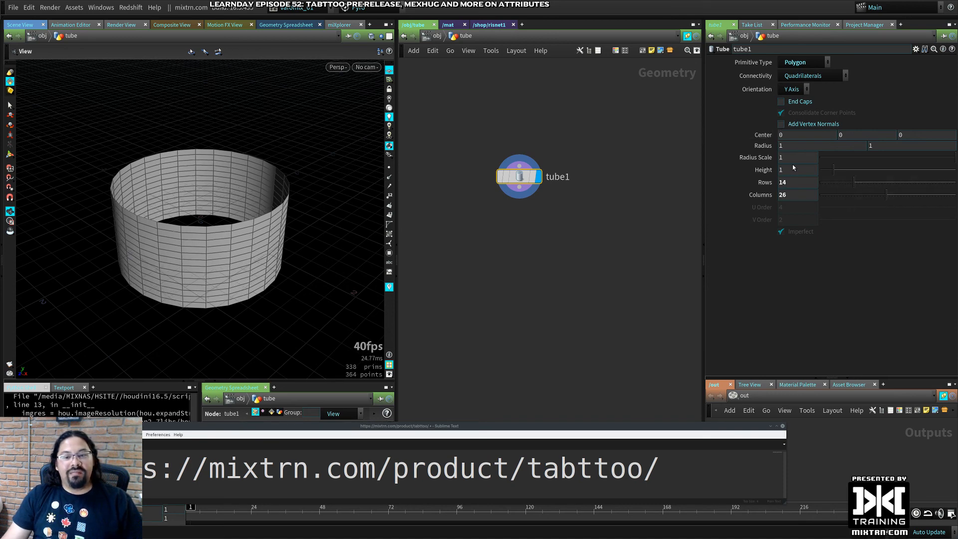
middle_drag(794, 168, 841, 168)
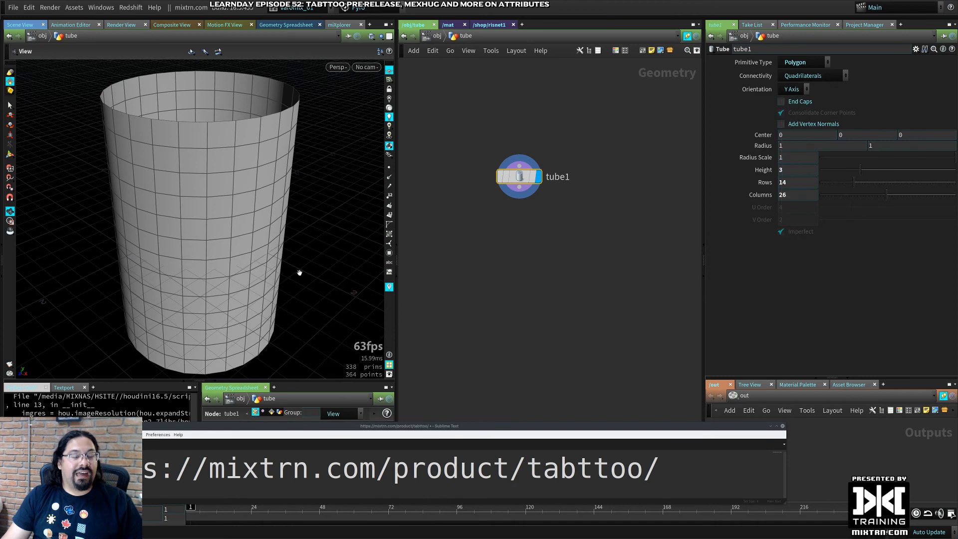
Show the tube in the front view and raise its row count to 19
right_drag(299, 273, 169, 286)
drag(169, 286, 214, 266)
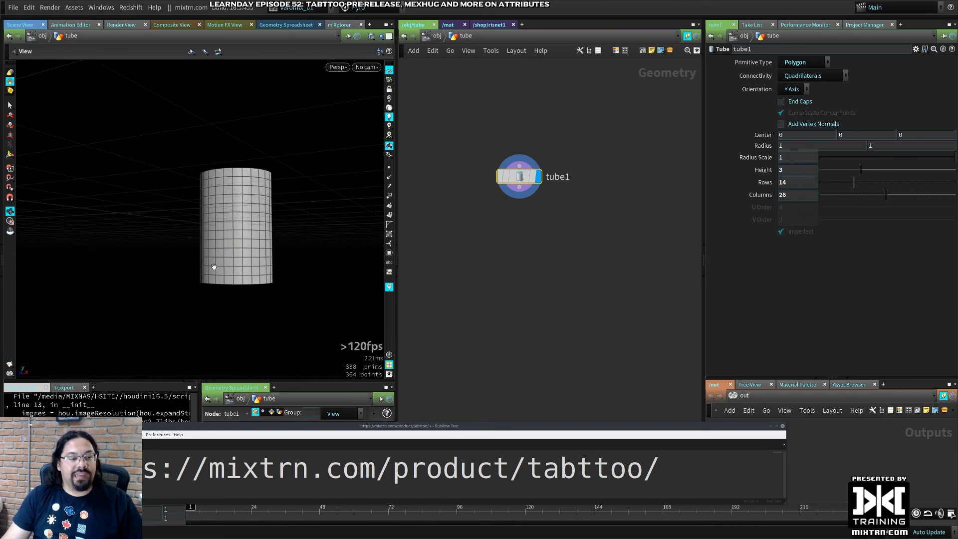
key(space+2)
key(space+3)
scroll(250, 266, down, 1)
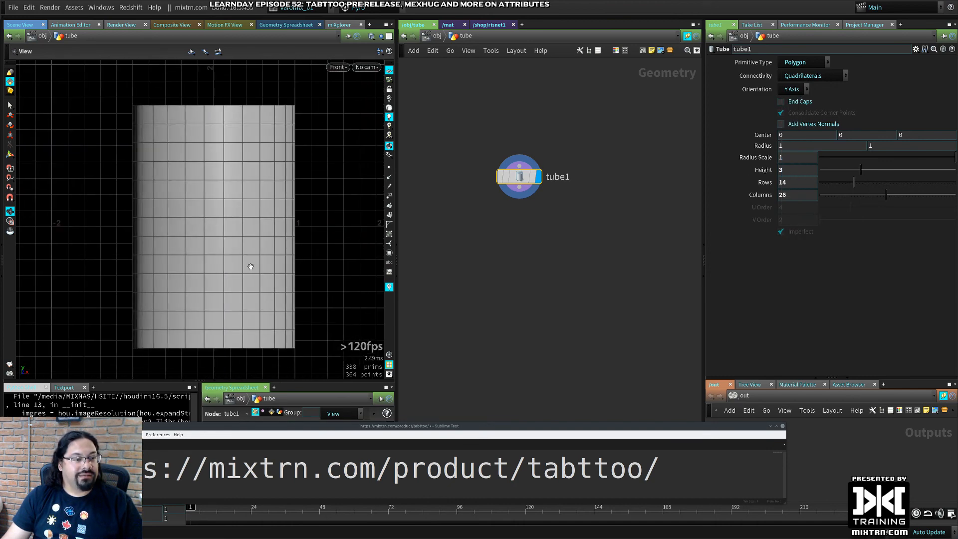
drag(855, 185, 870, 186)
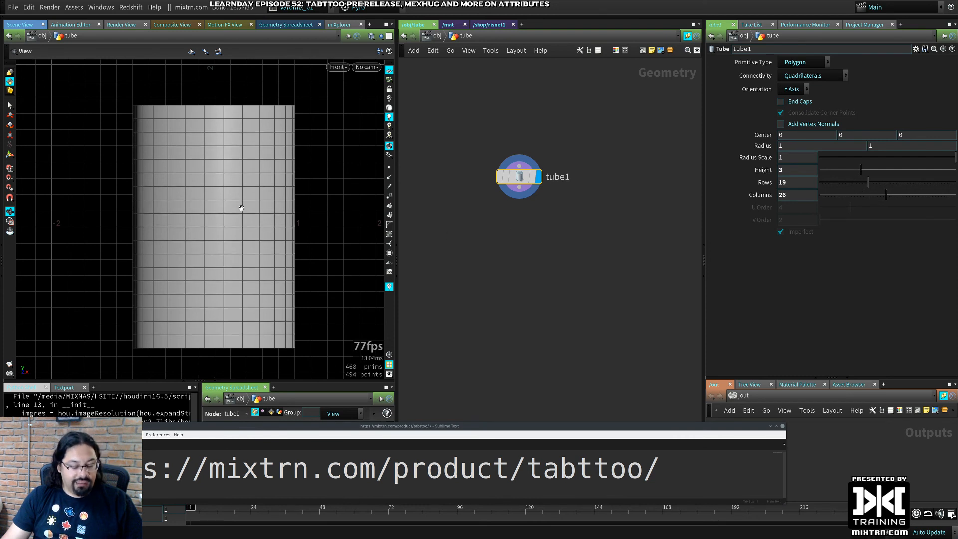
Select the ring of points at the tube's mid-height and scale it uniformly to about 0.17 with an Edit node
key(s)
drag(110, 223, 352, 235)
key(e)
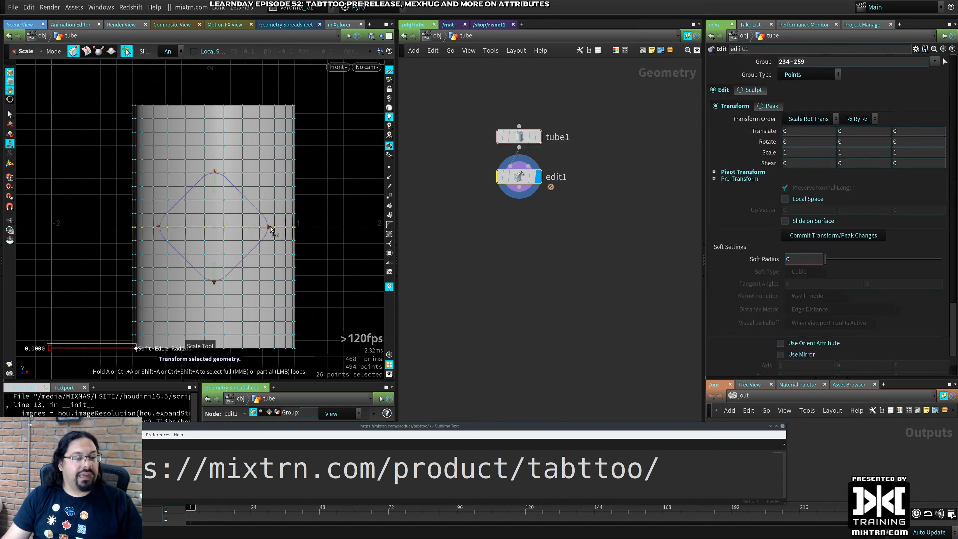
drag(271, 229, 225, 231)
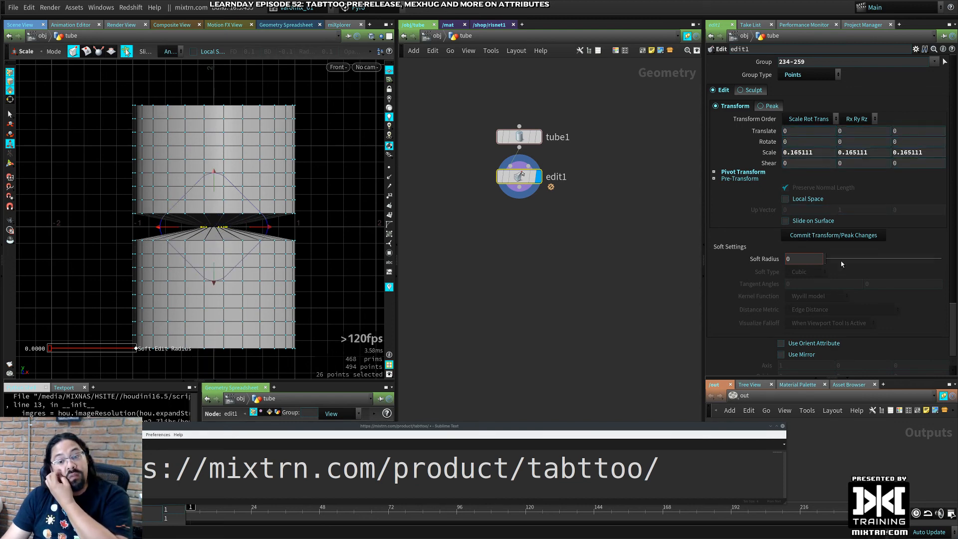
Set the edit's soft radius to 1 and tighten the waist's uniform scale to about 0.1
drag(829, 261, 944, 260)
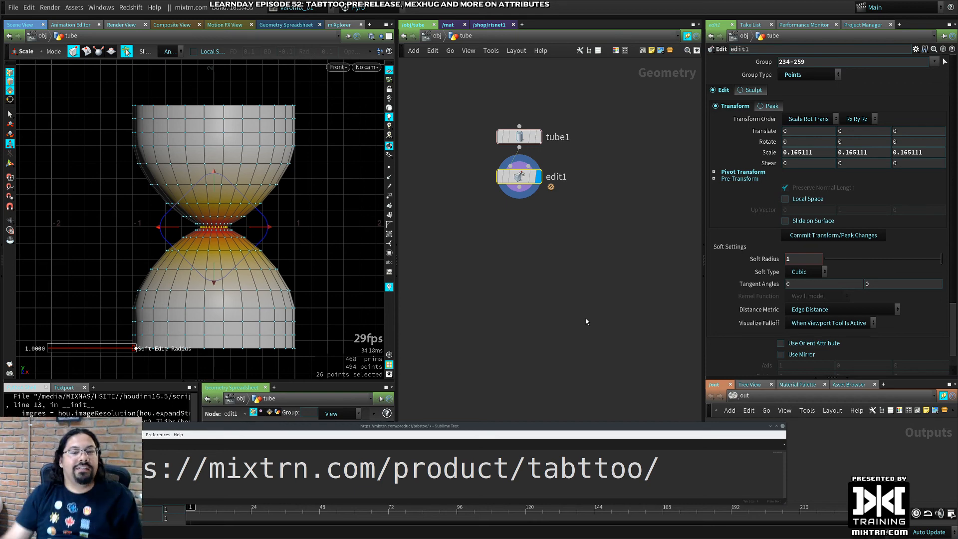
drag(268, 229, 247, 229)
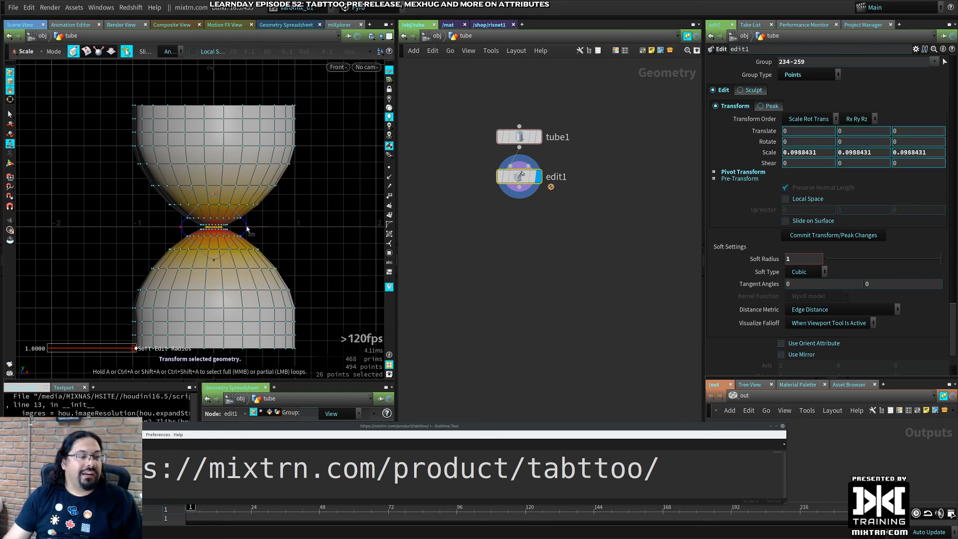
click(483, 223)
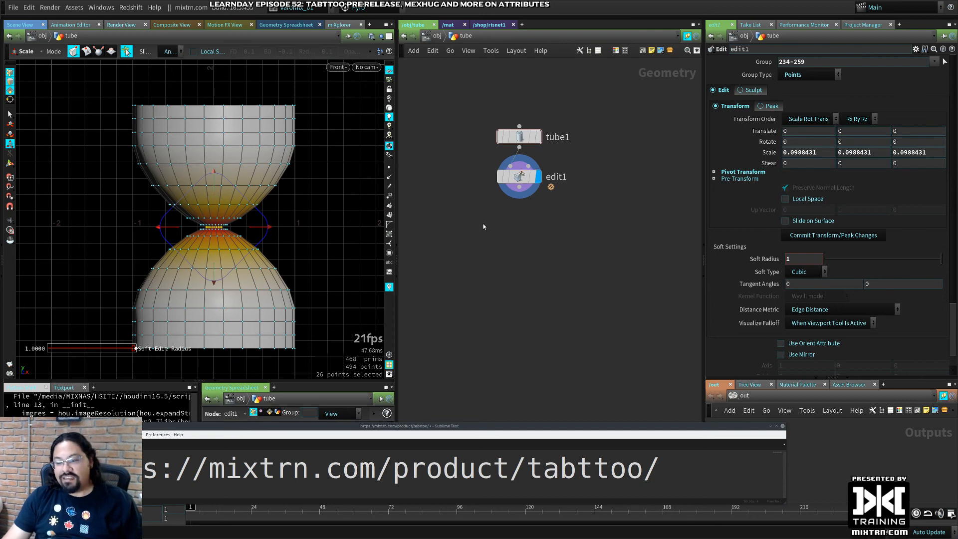
key(1)
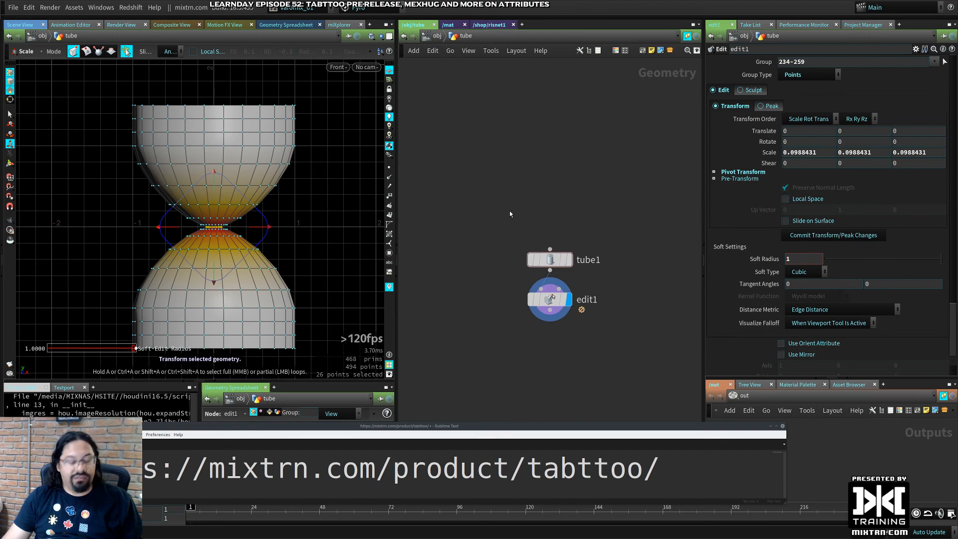
key(space+1)
drag(300, 234, 164, 102)
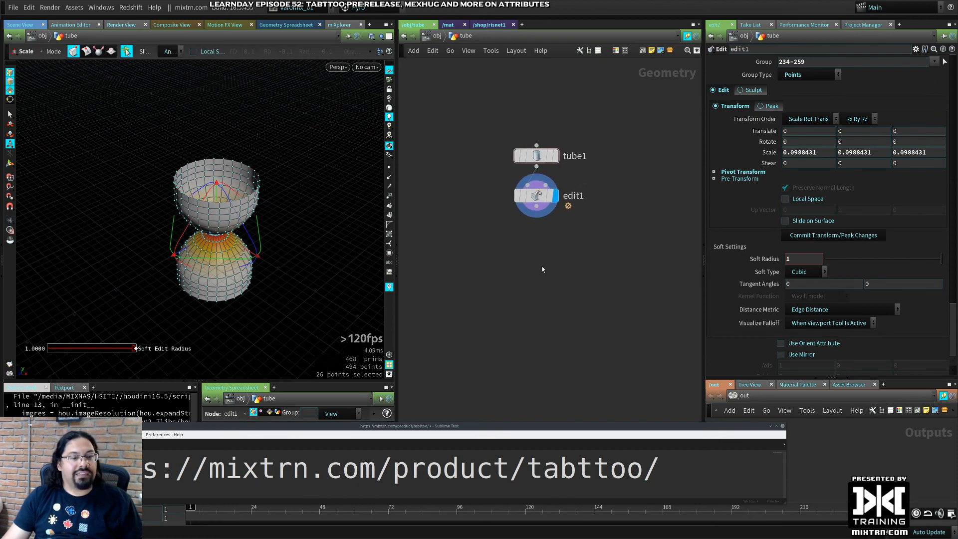
Duplicate the original tube node beside it and give the copy 5 rows, a height of 0.24 and end caps
key(Tab)
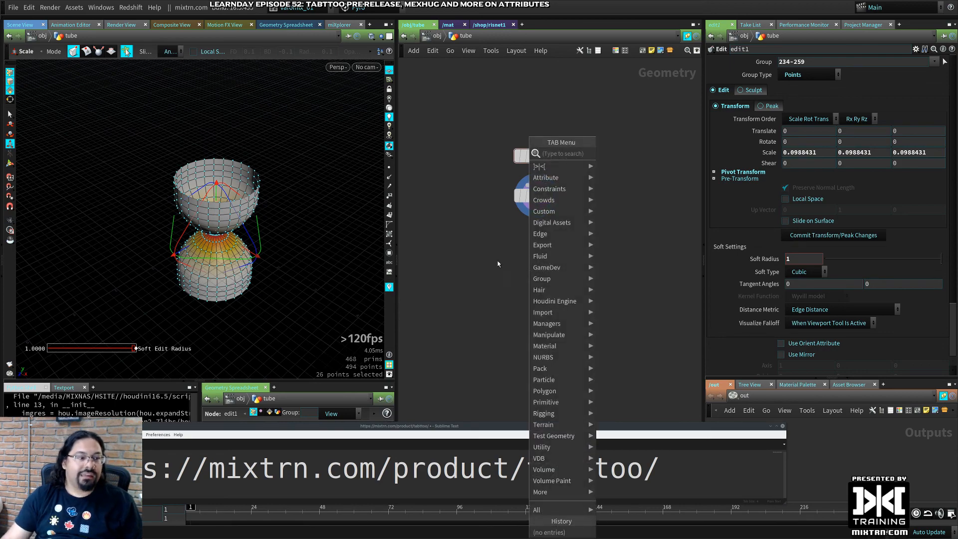
key(Escape)
click(541, 159)
alt+drag(541, 158, 620, 159)
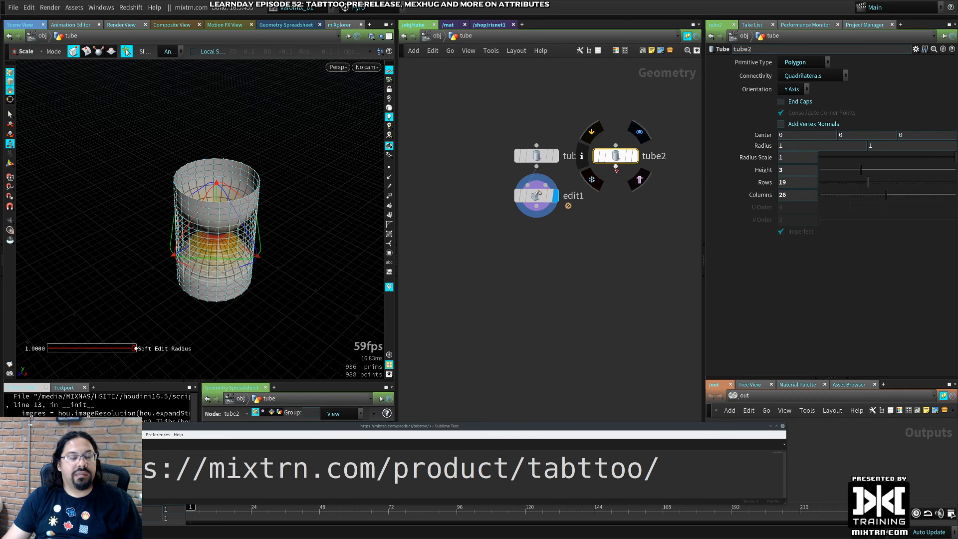
drag(846, 182, 829, 185)
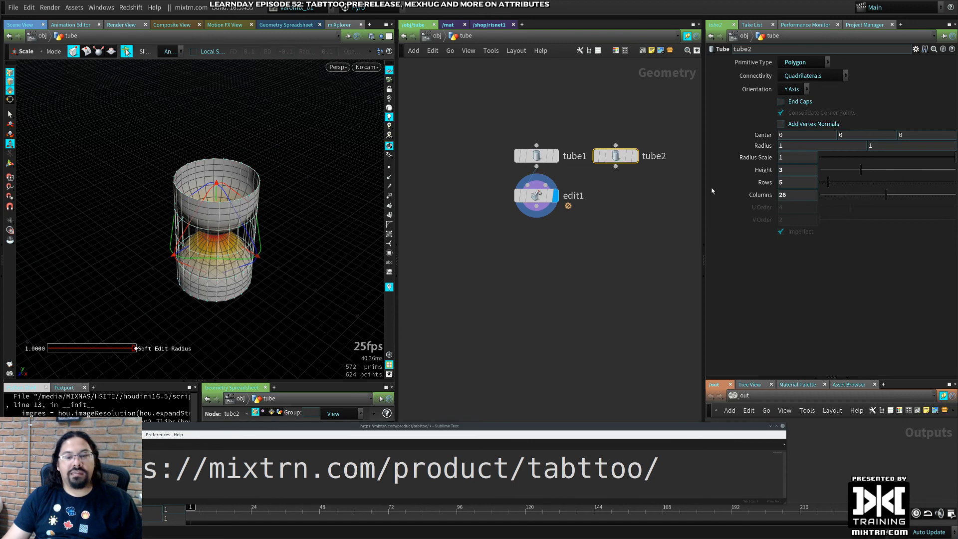
drag(848, 170, 825, 175)
click(793, 102)
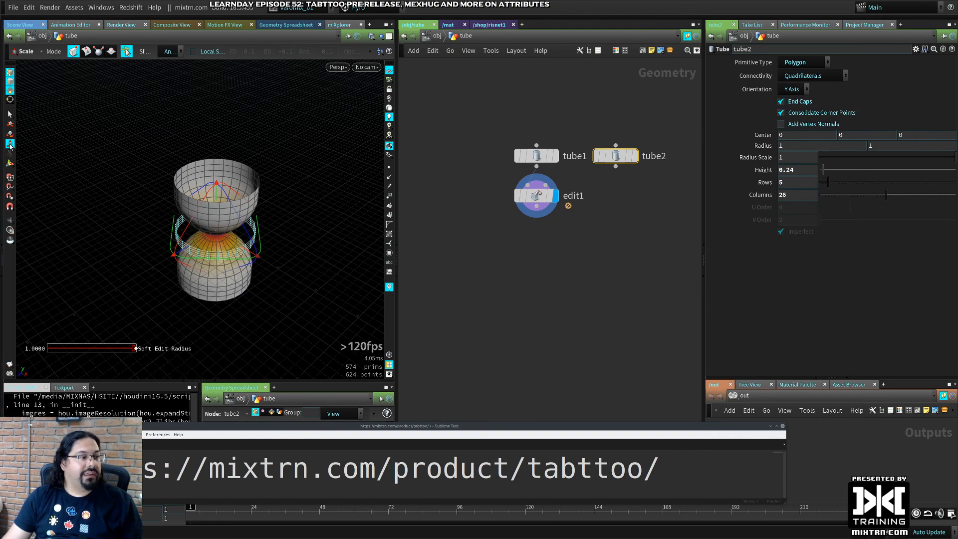
Display the capped tube and template the edited hourglass node so it shows as a wireframe reference
alt+drag(218, 235, 227, 247)
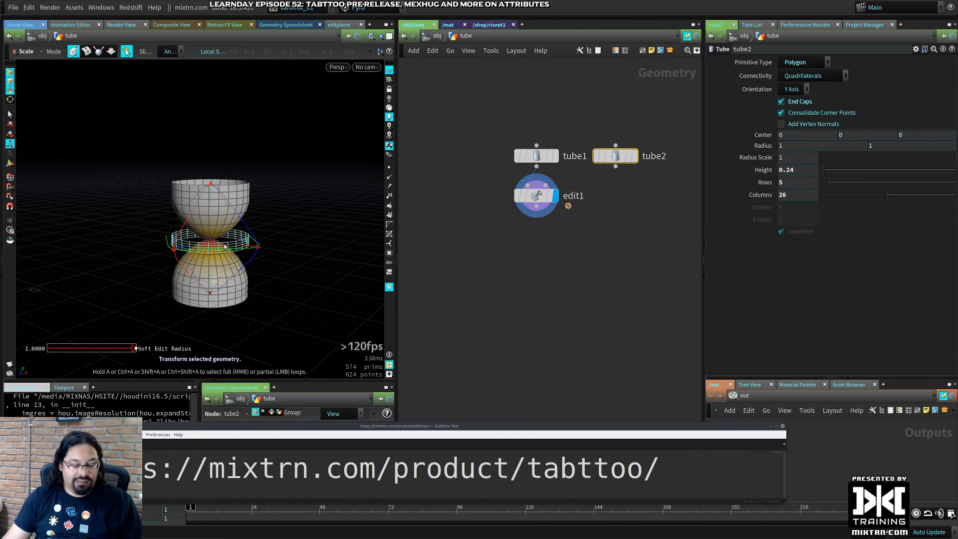
key(t)
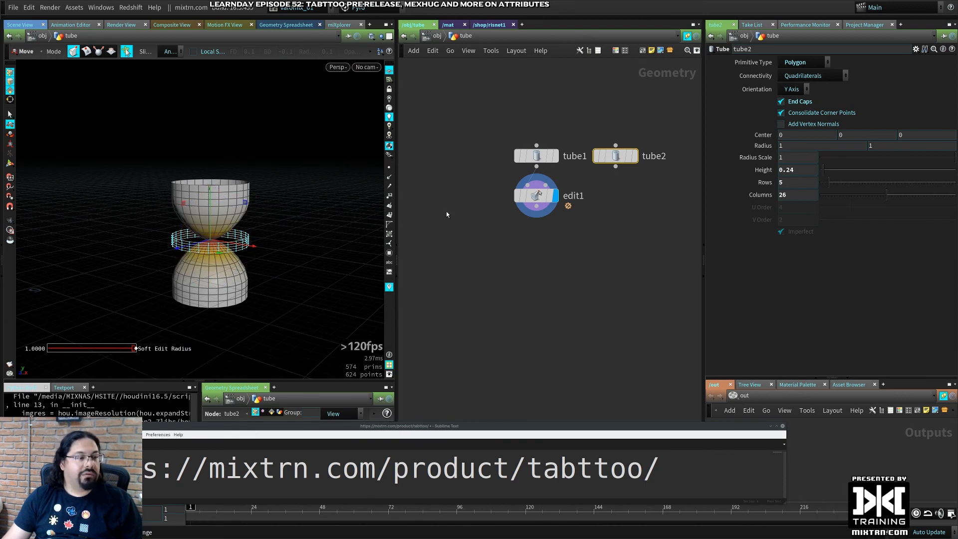
click(635, 157)
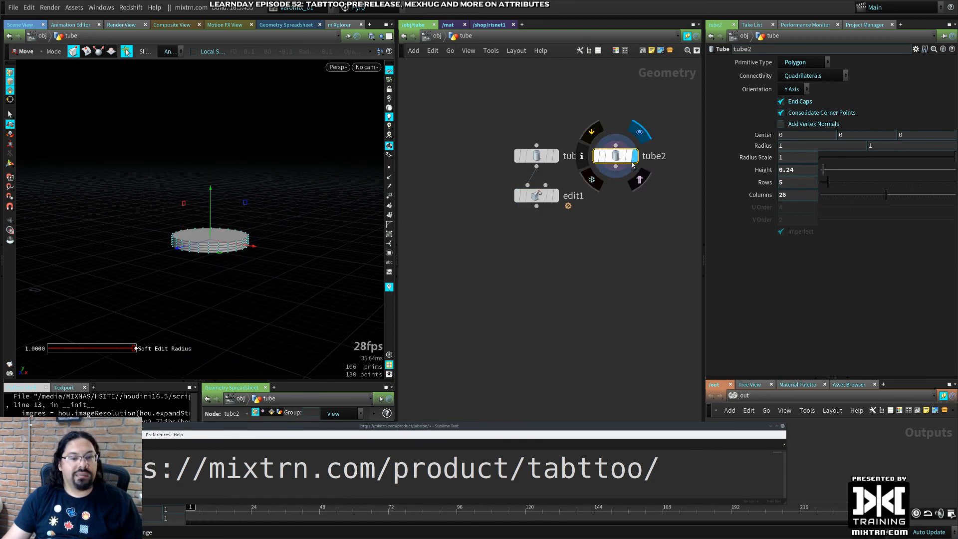
click(550, 196)
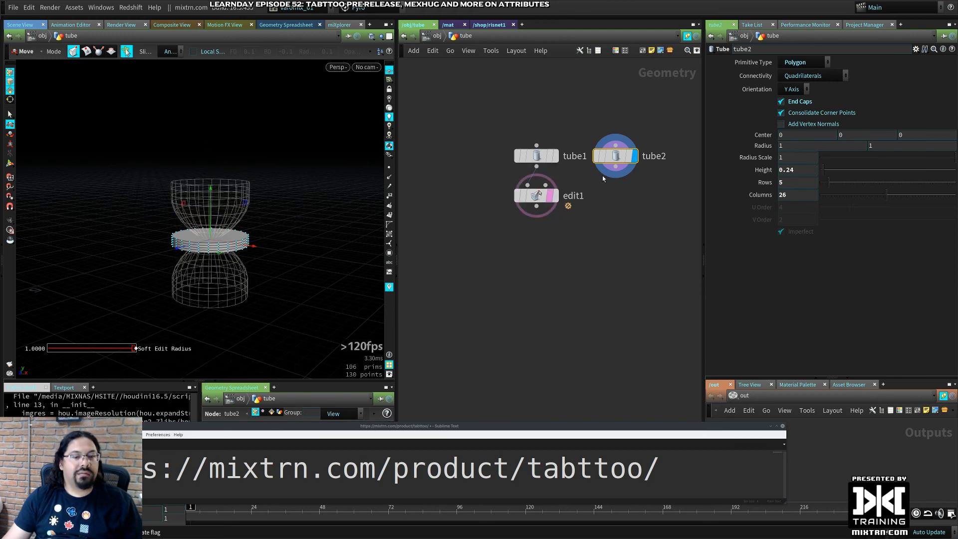
mouse_move(548, 200)
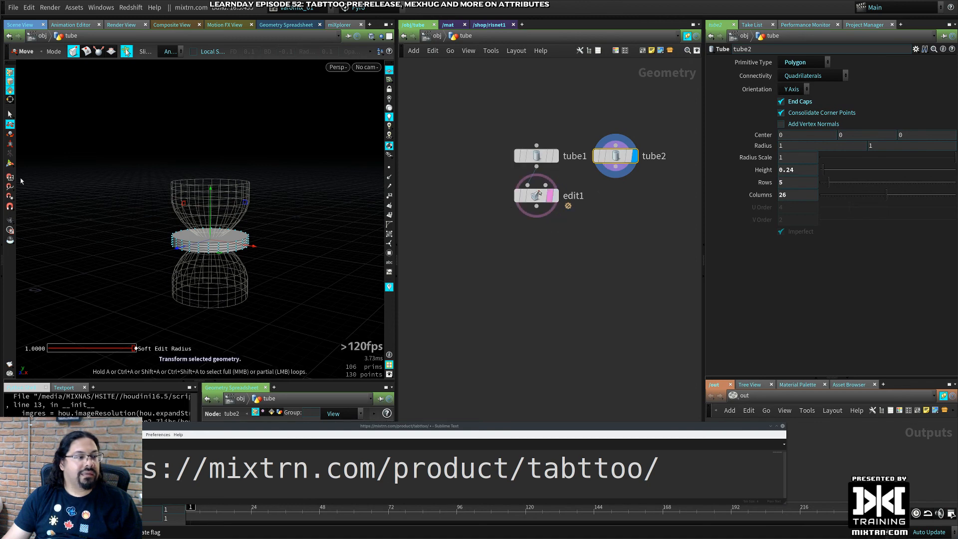
Raise the capped tube to the hourglass's upper rim, at about 1.58 in Y, and set its radius scale to 1.1
click(10, 164)
drag(212, 226, 214, 166)
key(Escape)
alt+right_drag(181, 205, 300, 180)
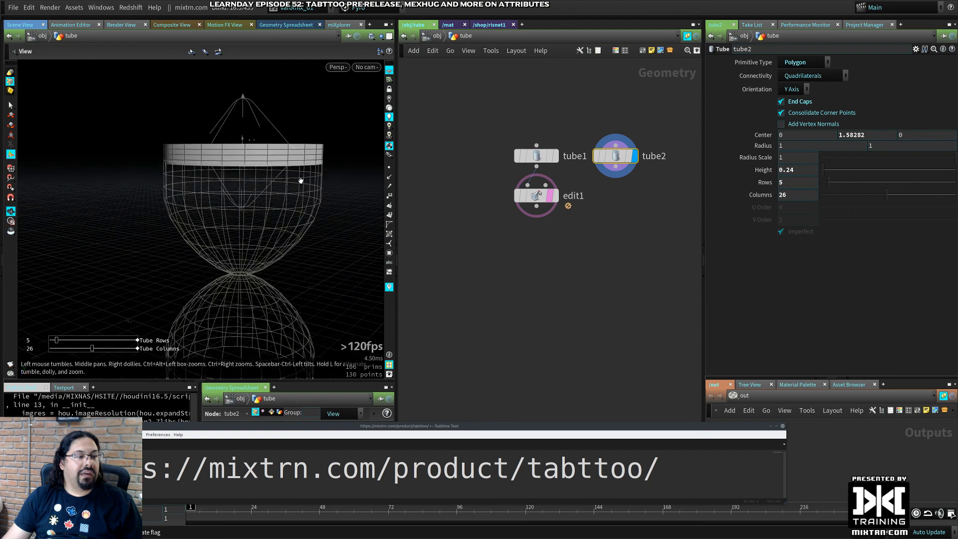
alt+drag(300, 180, 270, 234)
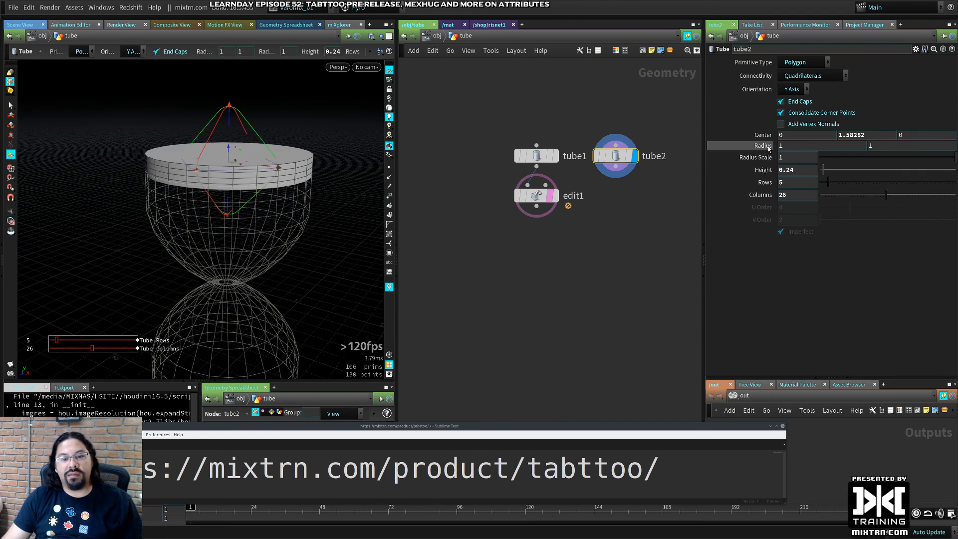
middle_drag(785, 159, 838, 173)
alt+drag(259, 227, 124, 200)
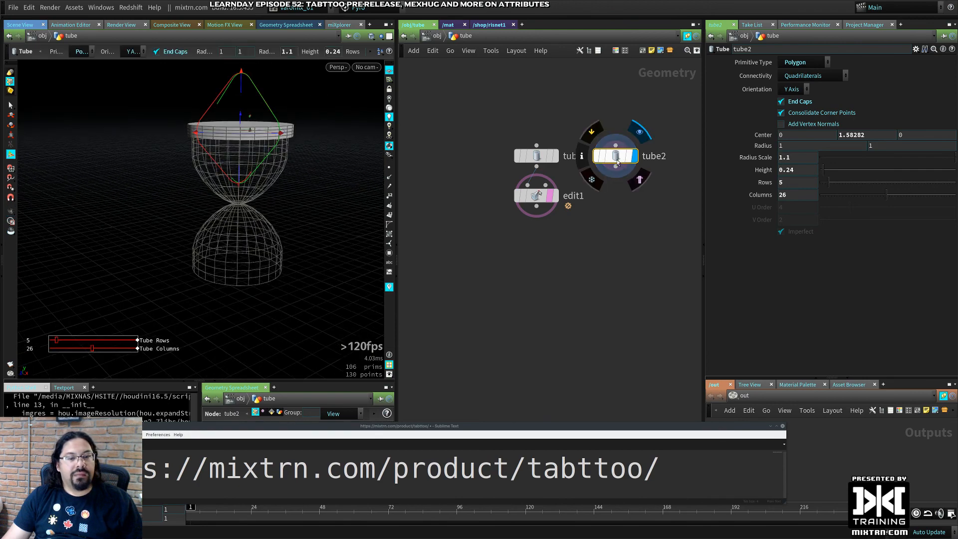
Add a Mirror node after the capped tube and set its direction to 0, 1, 0
right_click(614, 158)
key(Escape)
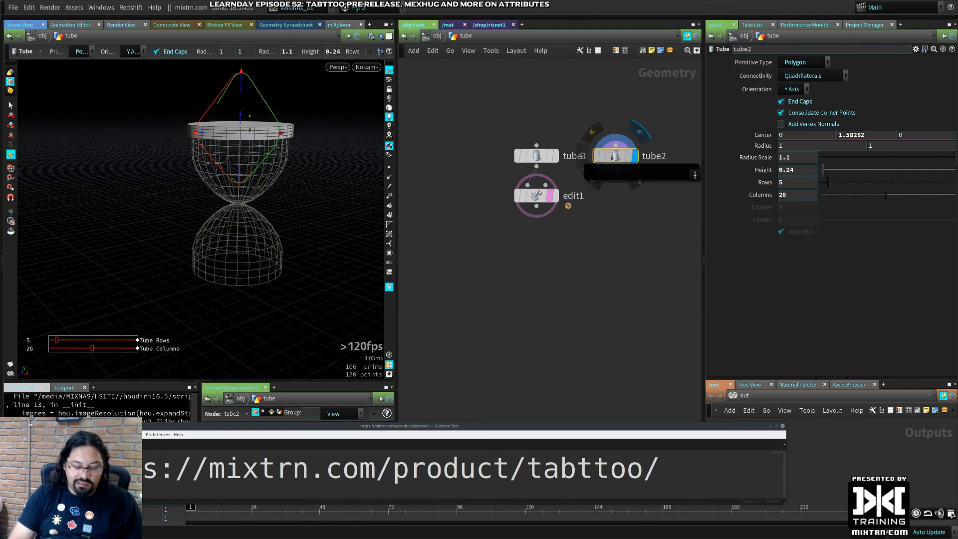
text(mirror)
key(Return)
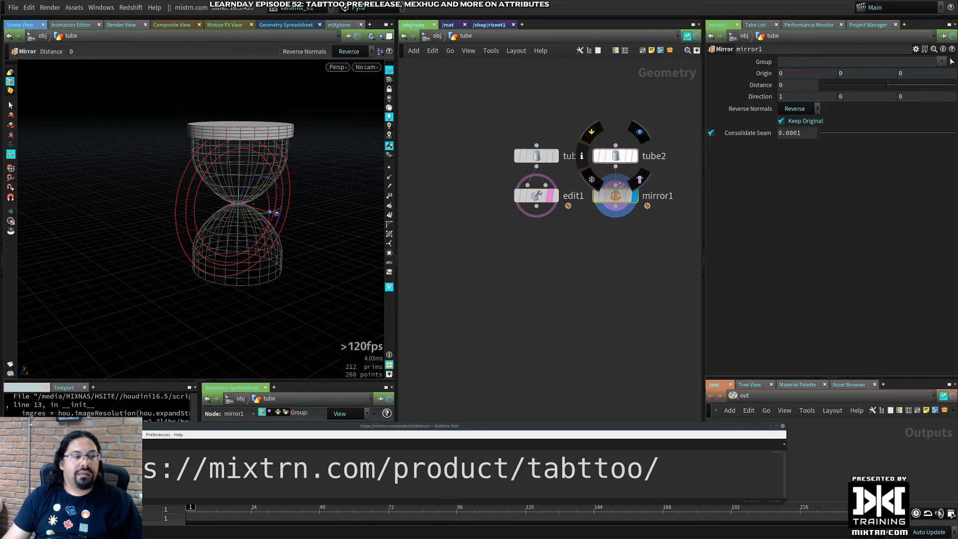
click(787, 97)
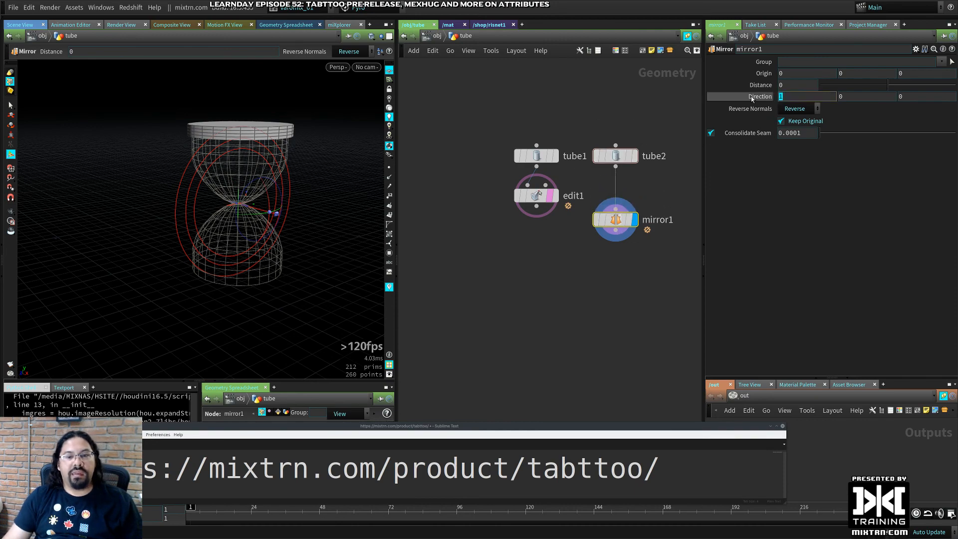
text(0)
key(Tab)
text(1)
key(Return)
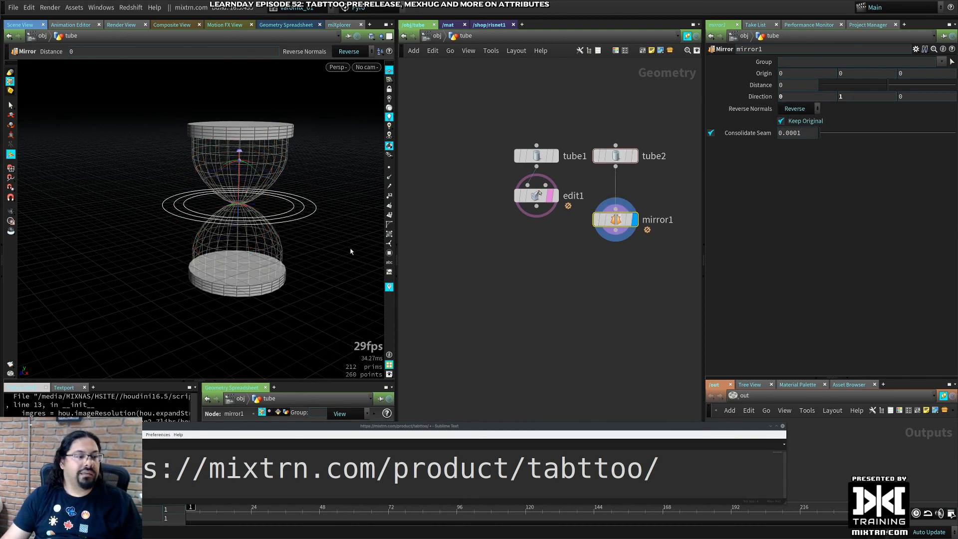
drag(224, 200, 208, 236)
key(Return)
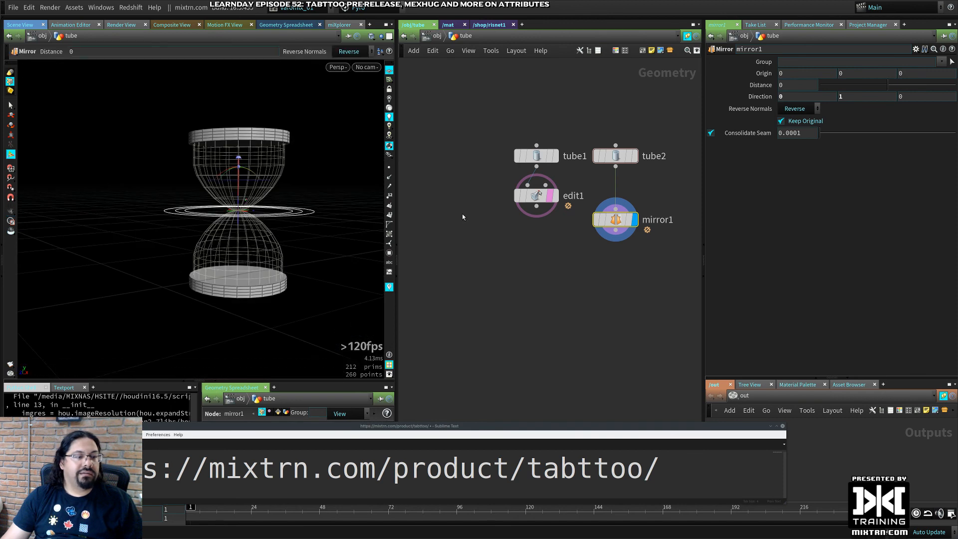
Merge the edited hourglass body with the mirrored caps and display the merged geometry
shift+drag(554, 251, 475, 175)
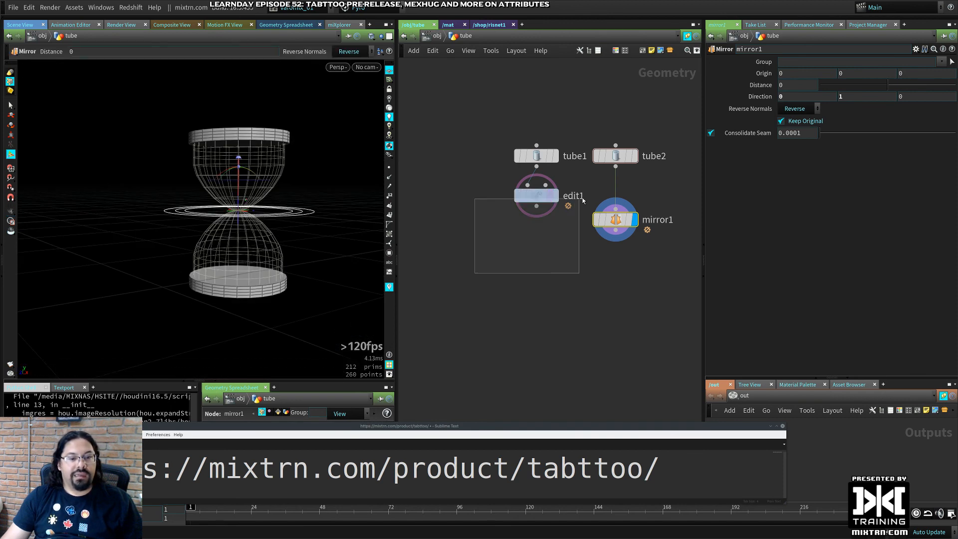
click(615, 231)
alt+click(555, 267)
click(291, 241)
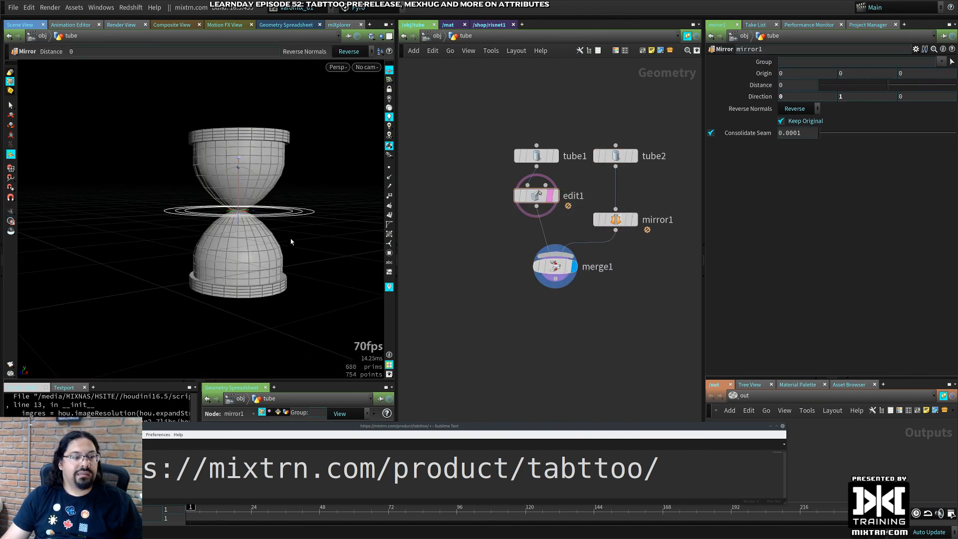
drag(291, 242, 340, 245)
right_drag(340, 244, 346, 253)
key(Return)
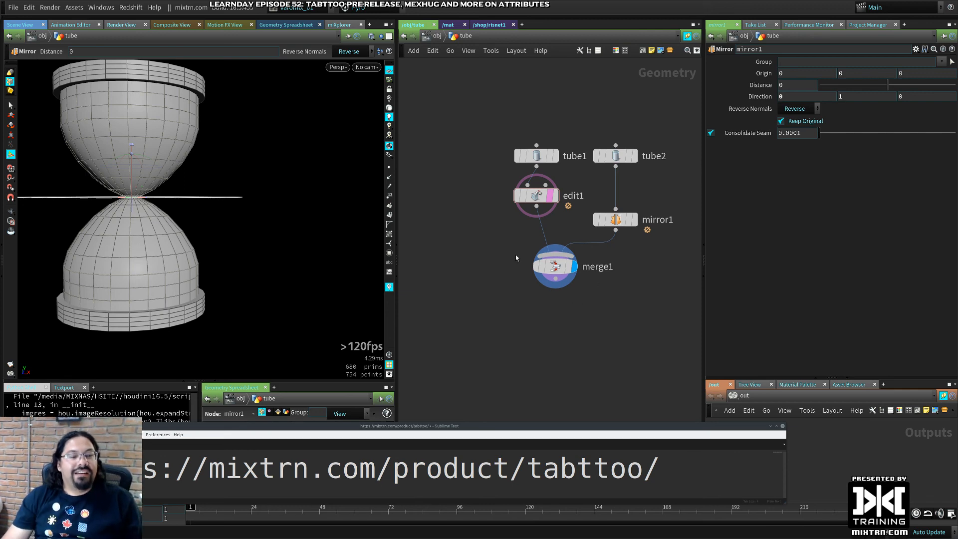
Insert a Group Create node between the edited hourglass node and the merge
drag(554, 267, 551, 290)
key(Tab)
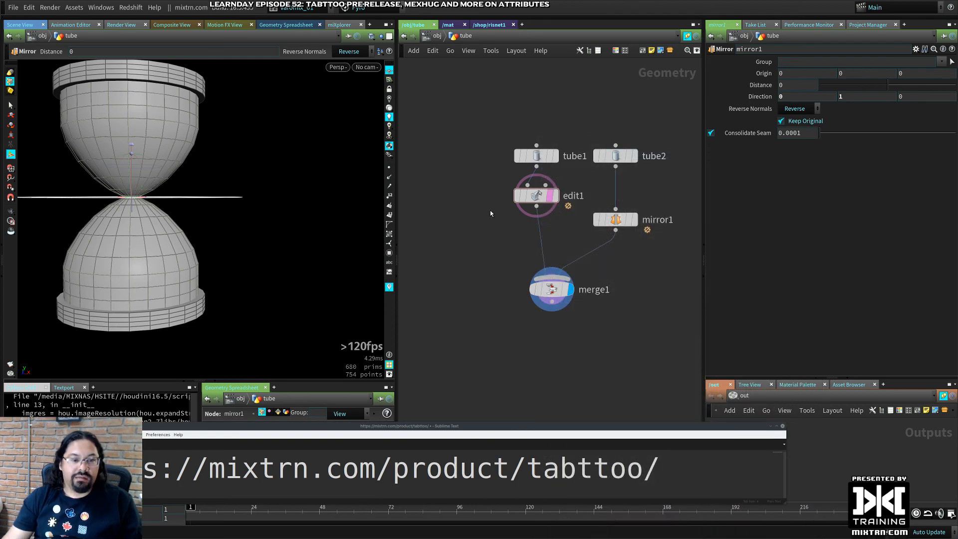
click(542, 196)
key(Tab)
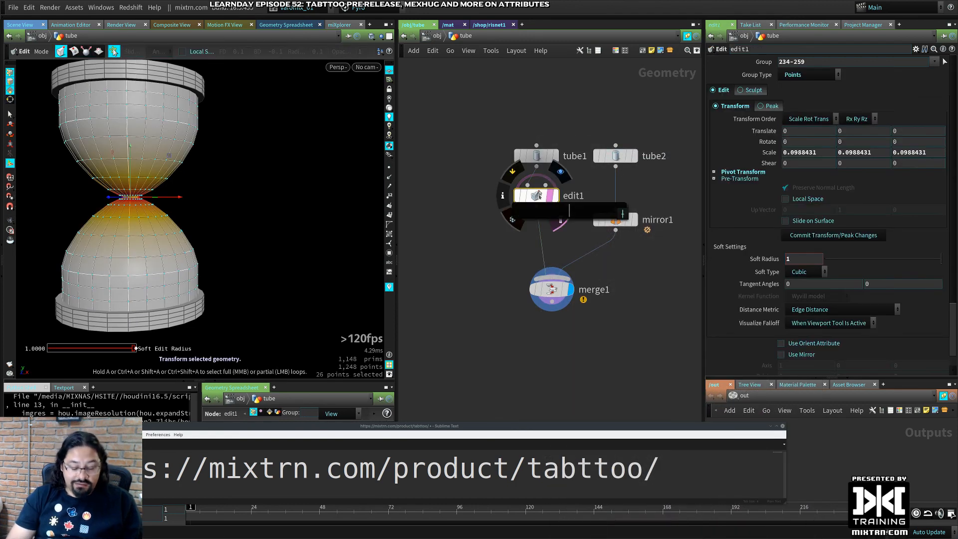
text(group c)
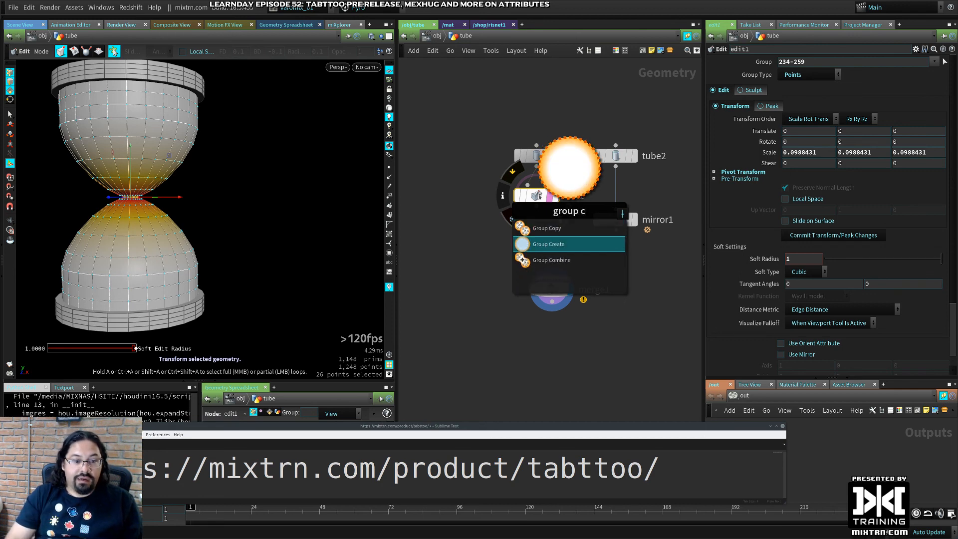
key(Return)
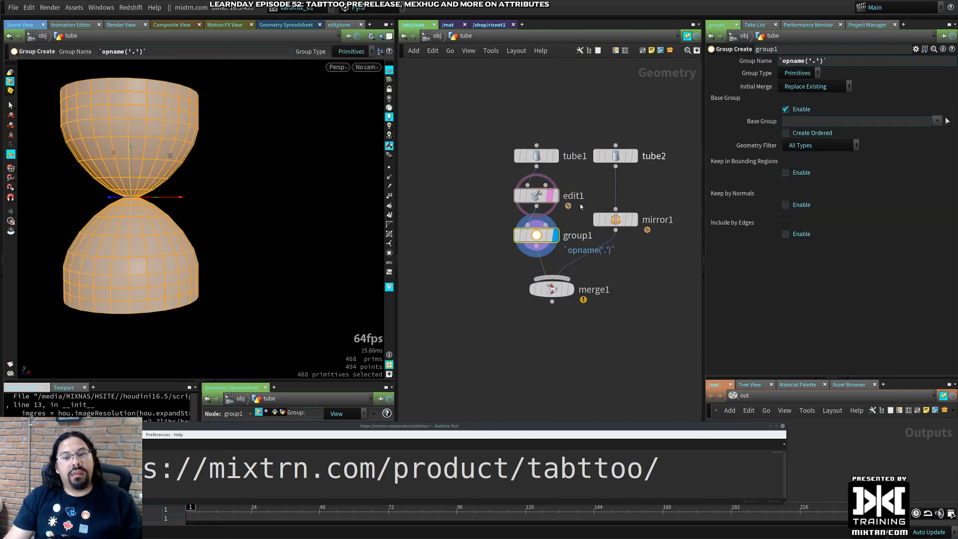
Rename the Group Create node to glass and switch to the material network
double_click(574, 237)
text(glas)
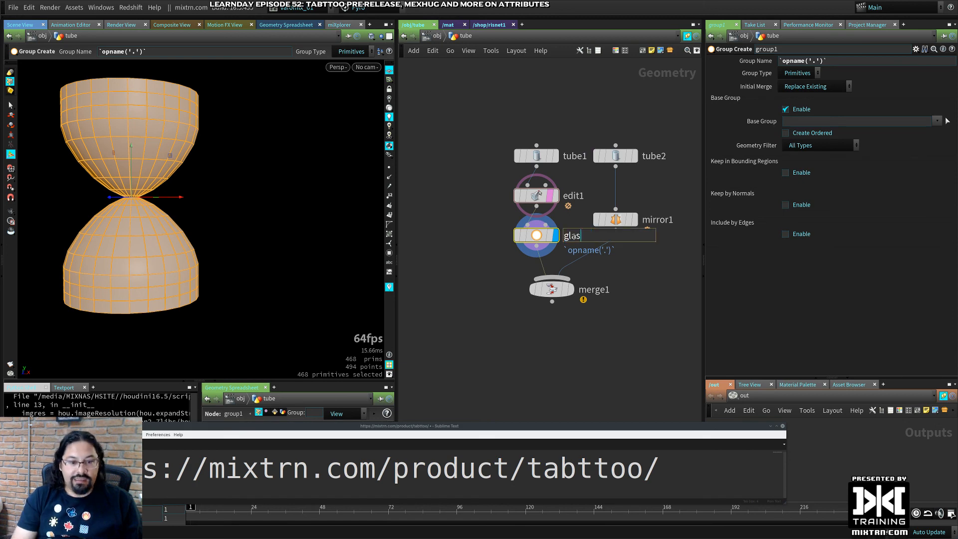
text(s)
key(Return)
click(449, 25)
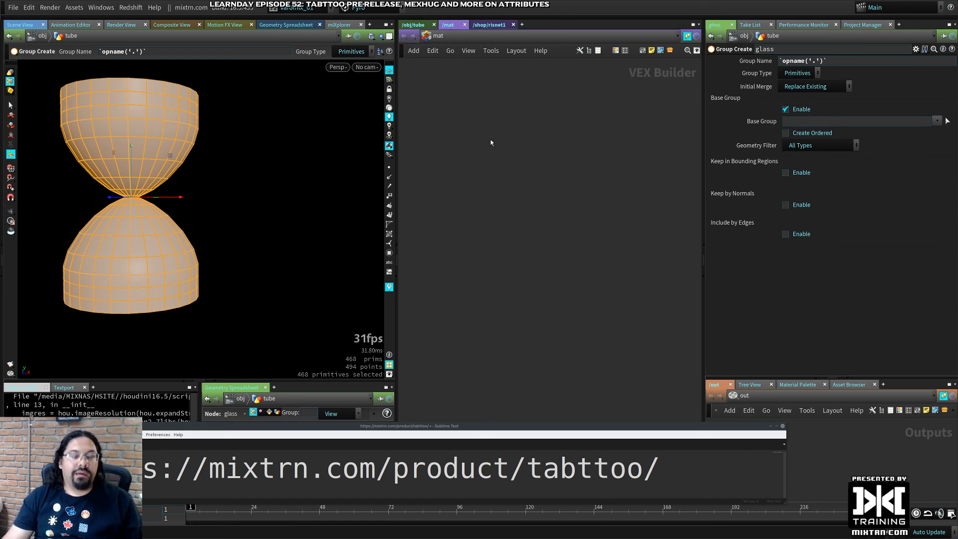
key(Tab)
text(prin)
key(Down)
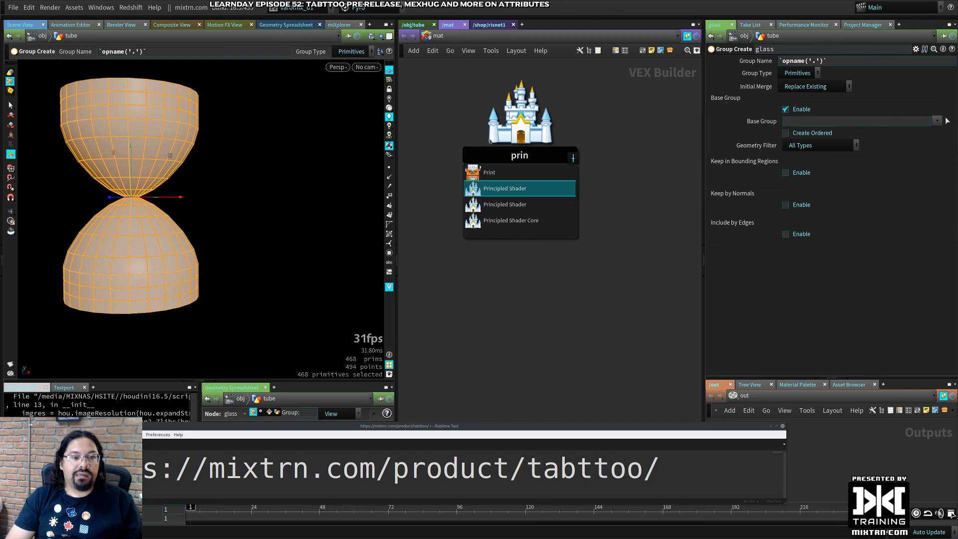
key(Escape)
key(Tab)
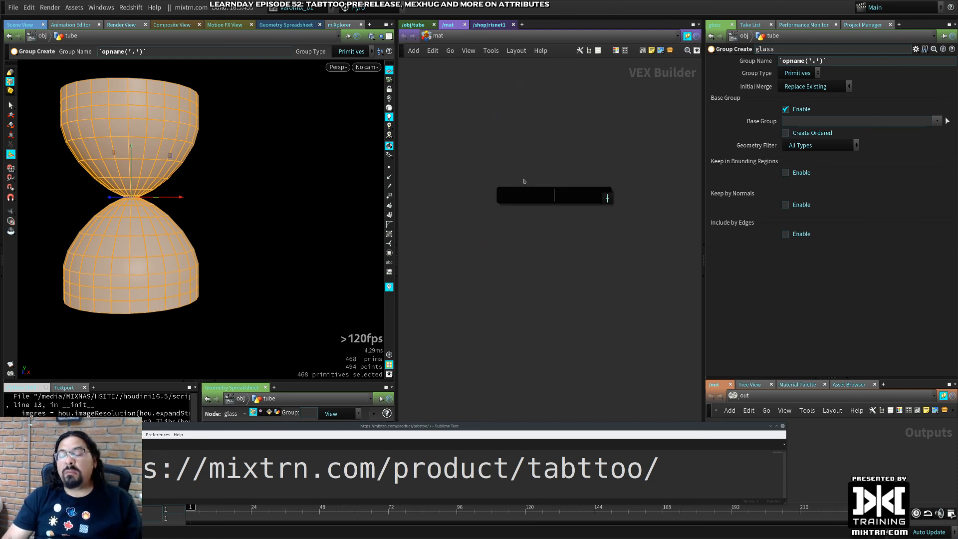
text(h)
key(BackSpace)
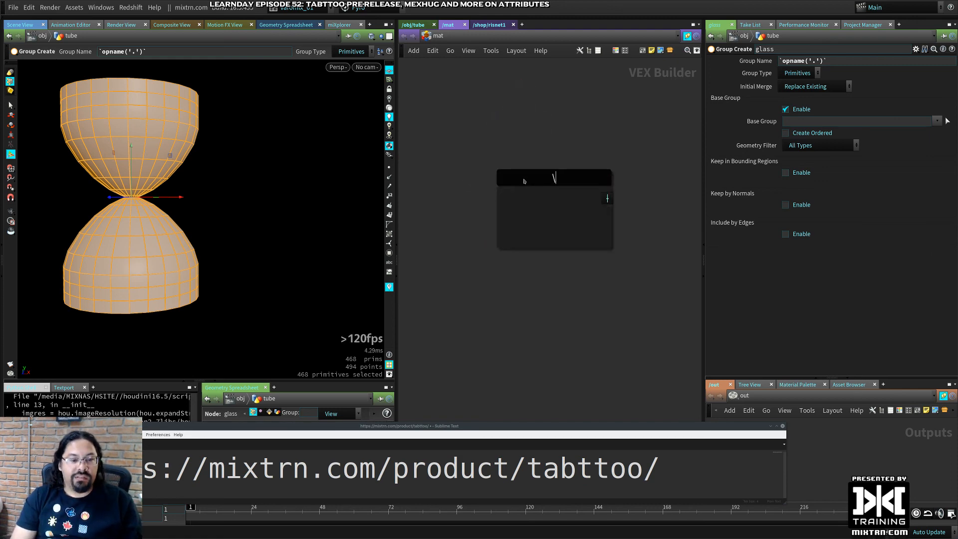
text(rsm)
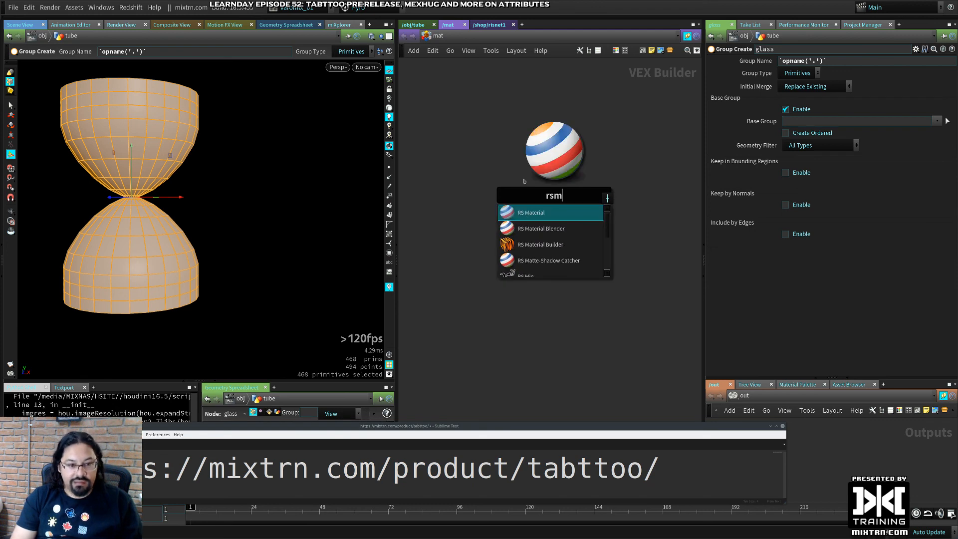
key(Return)
click(524, 179)
drag(525, 179, 584, 151)
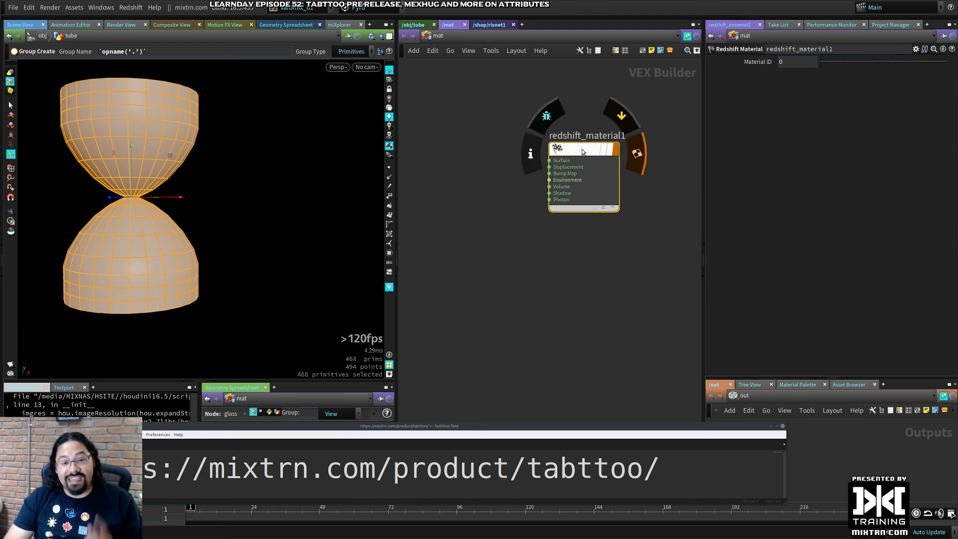
key(Delete)
key(Tab)
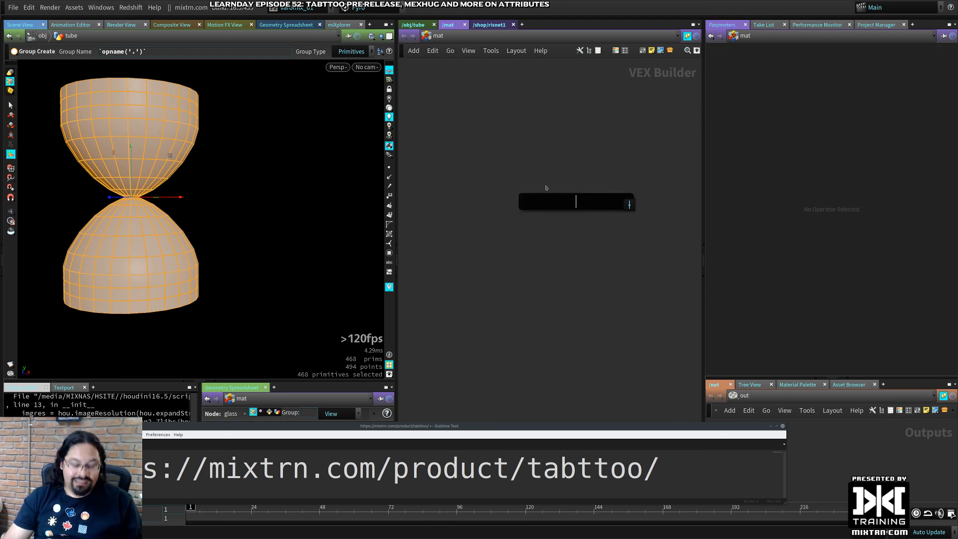
text(rsm)
key(Return)
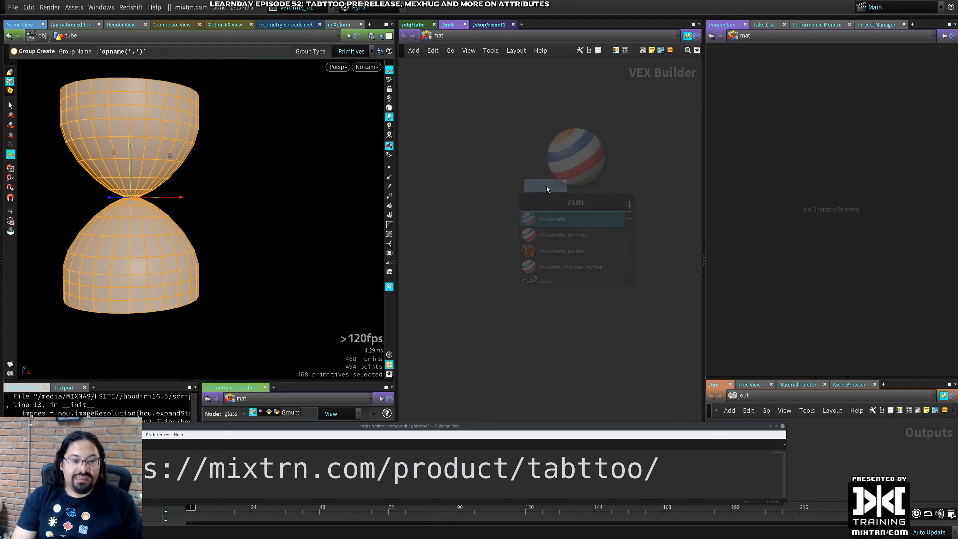
click(567, 176)
key(Delete)
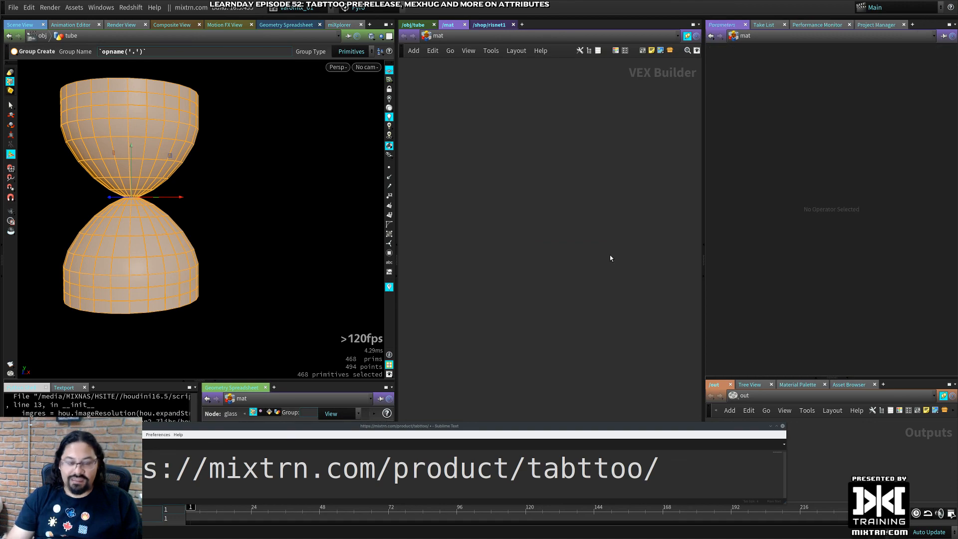
Create an RS Material node in the material network and apply its Glass preset
key(Tab)
text(rsm)
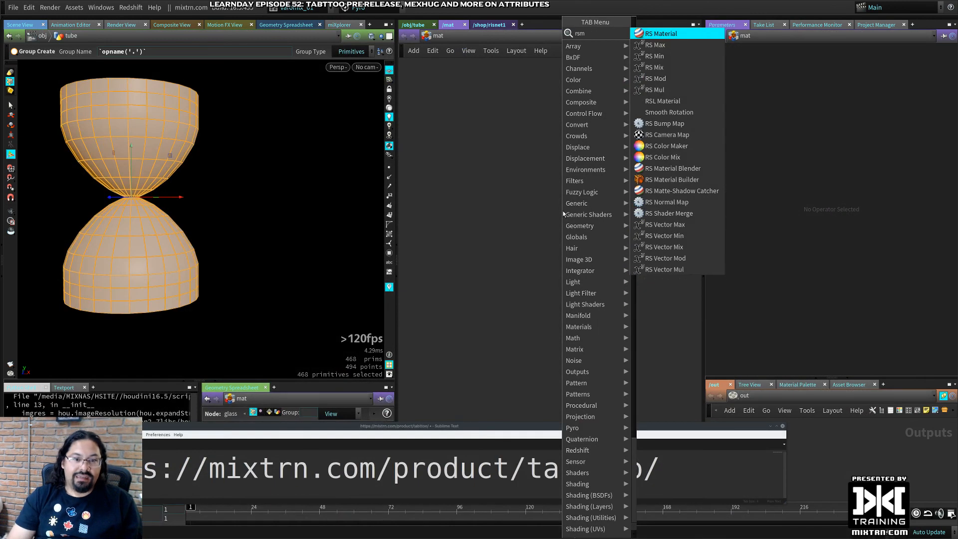
key(Return)
click(545, 186)
drag(544, 187, 548, 163)
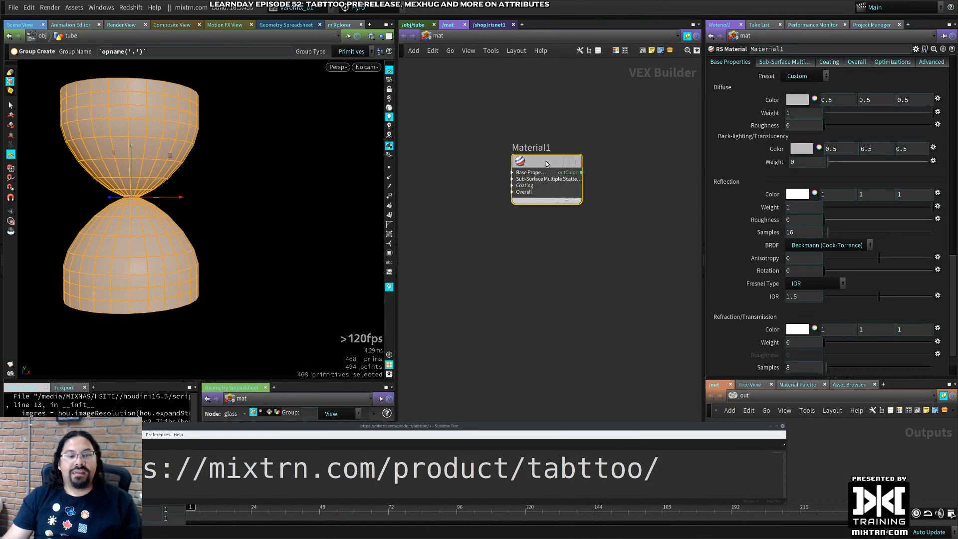
click(803, 76)
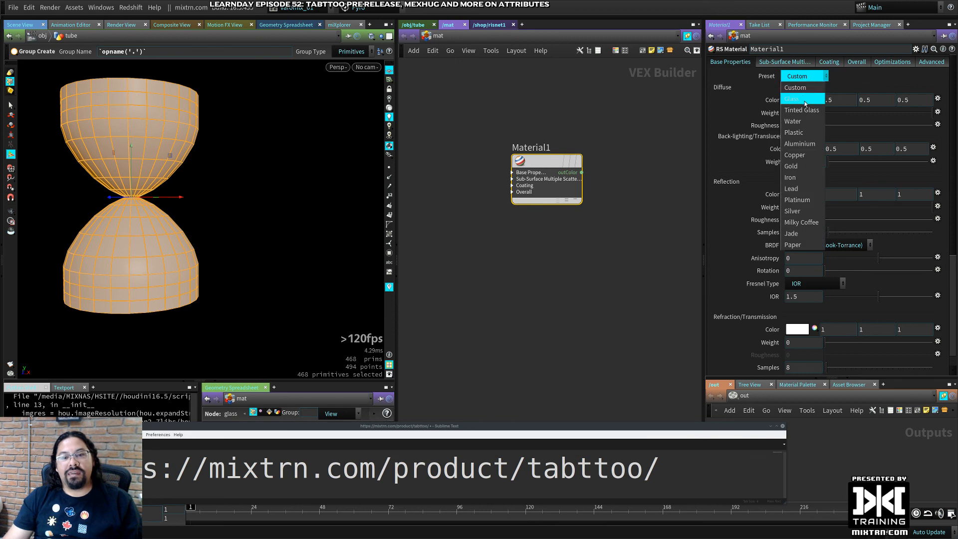
click(799, 99)
Return to the tube geometry network, add a Material node after the merge, and display it
click(413, 25)
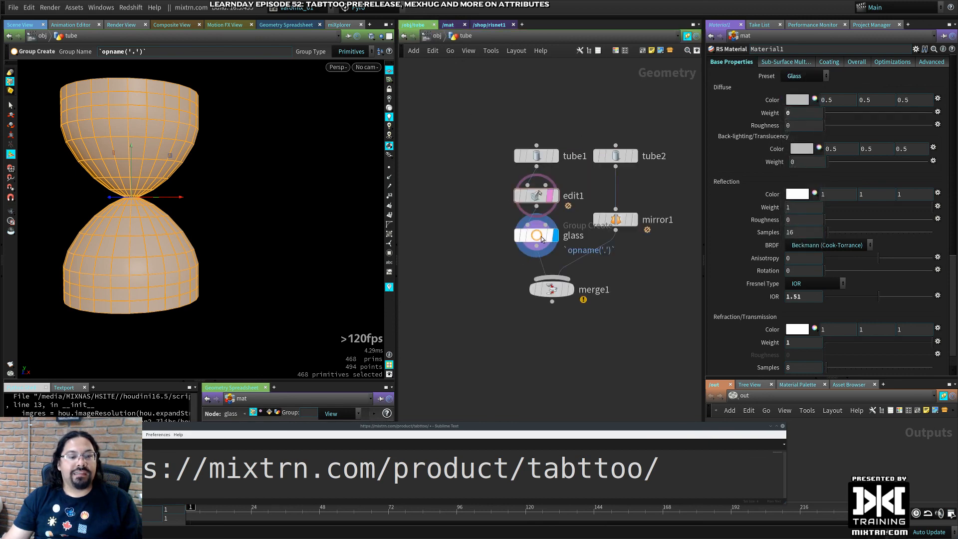
click(572, 292)
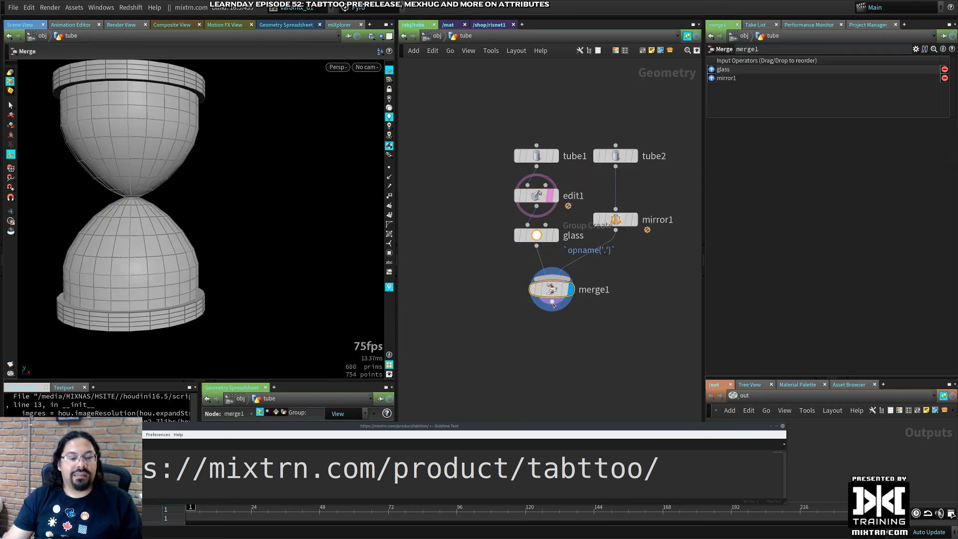
click(552, 302)
text(material)
key(Return)
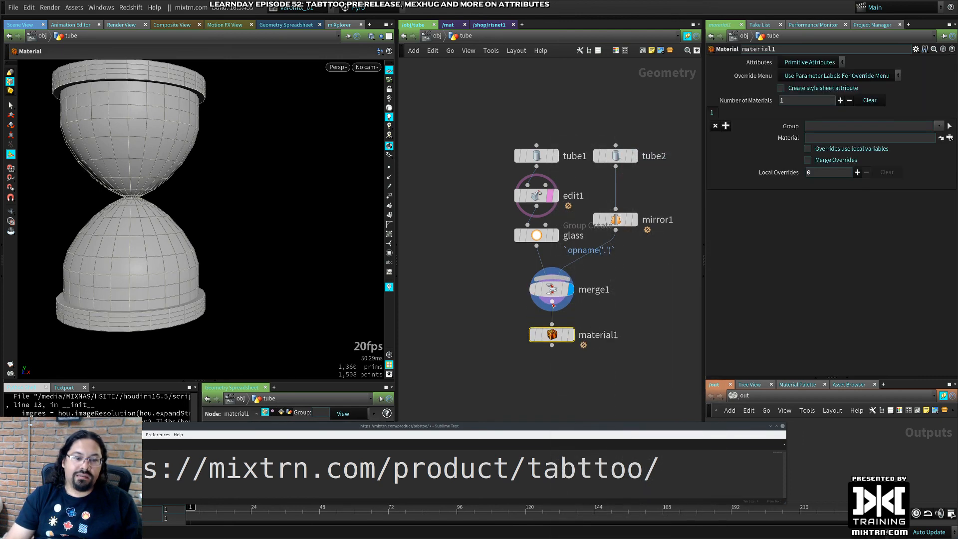
click(570, 336)
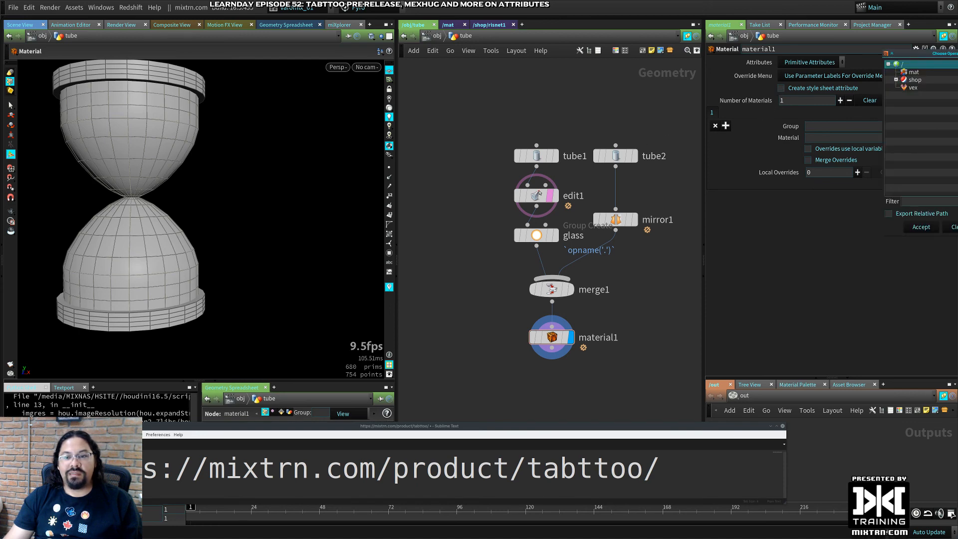
Assign /mat/Material1 as the material on the new Material node
key(Escape)
click(451, 27)
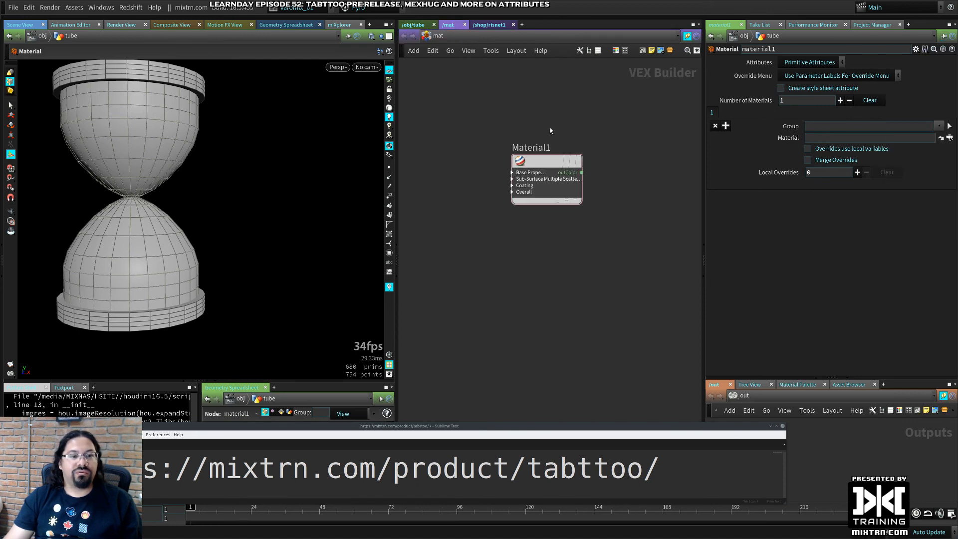
click(412, 25)
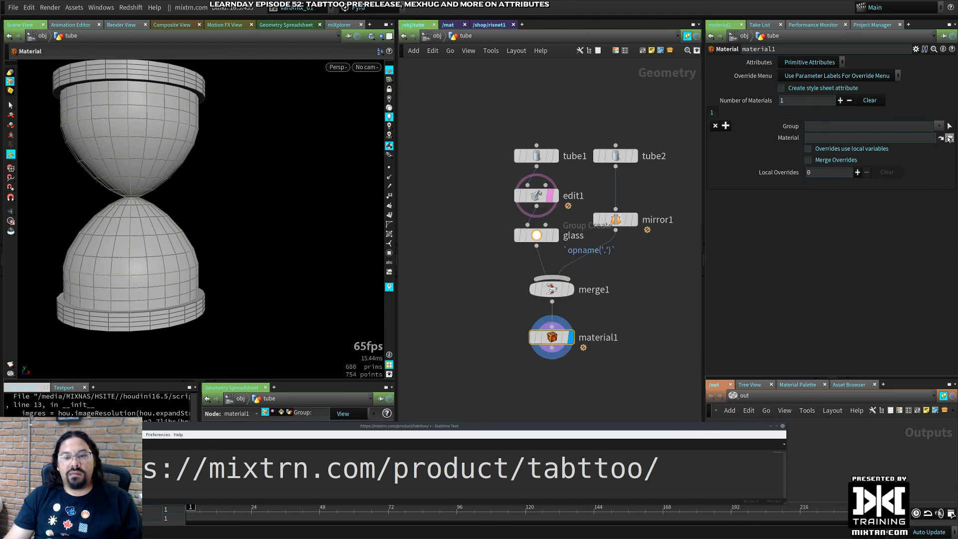
click(950, 138)
click(896, 71)
double_click(909, 80)
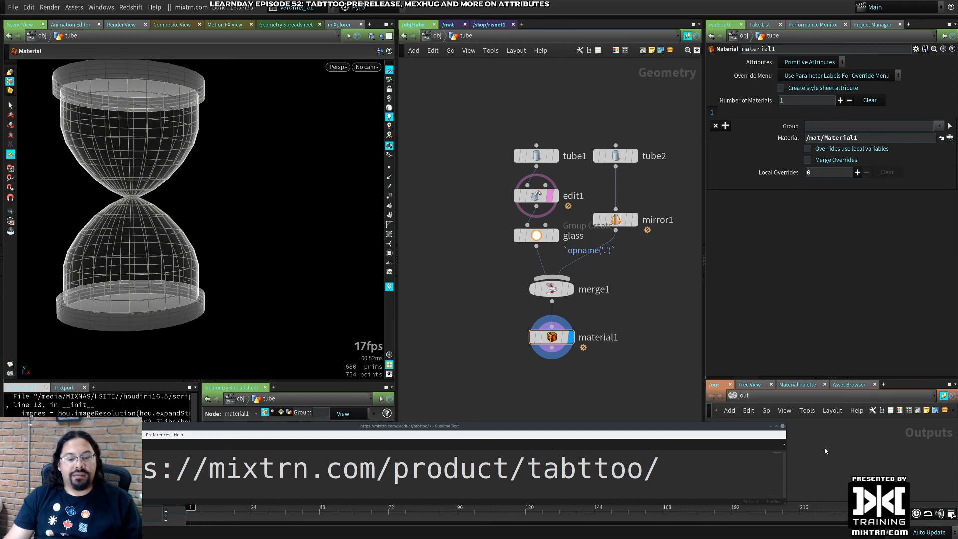
Close the floating text editor window and add a Redshift ROP in the output network
click(783, 426)
key(Tab)
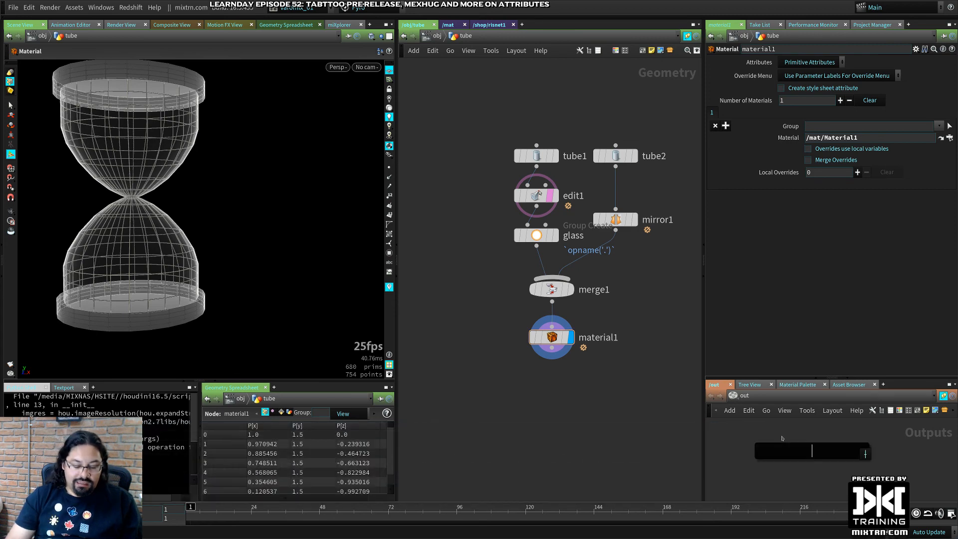
text(red)
key(Return)
click(783, 437)
drag(786, 439, 794, 463)
At object level, add a Redshift dome light and delete the geo1 object
click(437, 36)
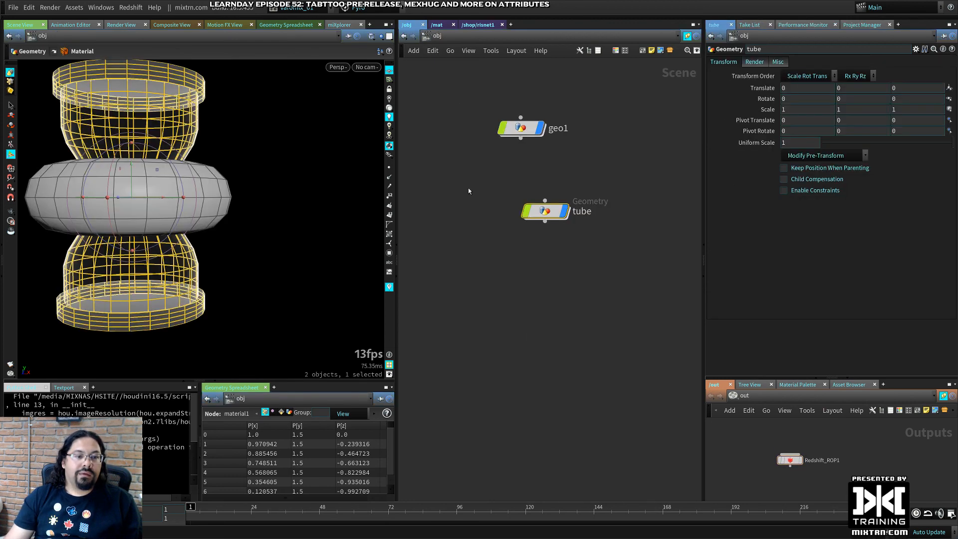
key(Tab)
text(dome)
key(Return)
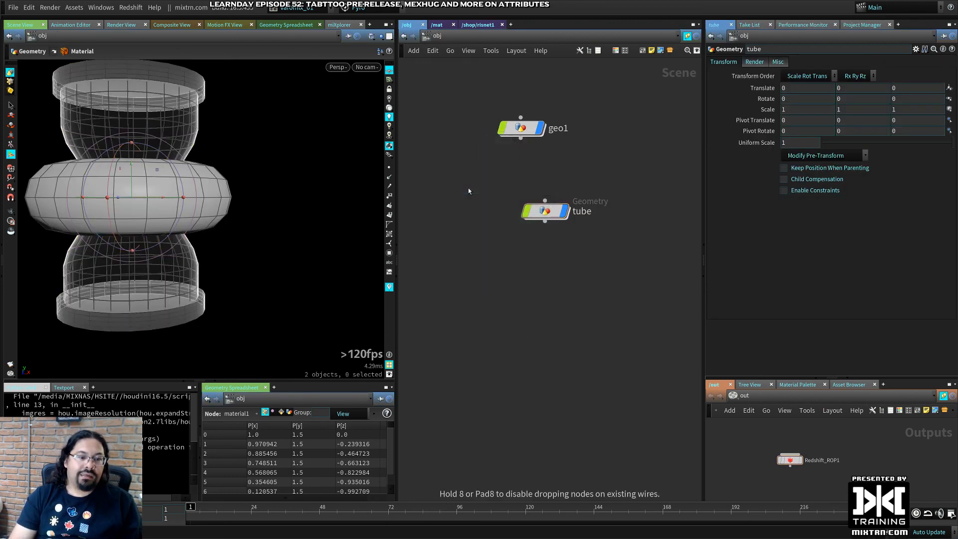
click(468, 189)
click(522, 129)
key(Delete)
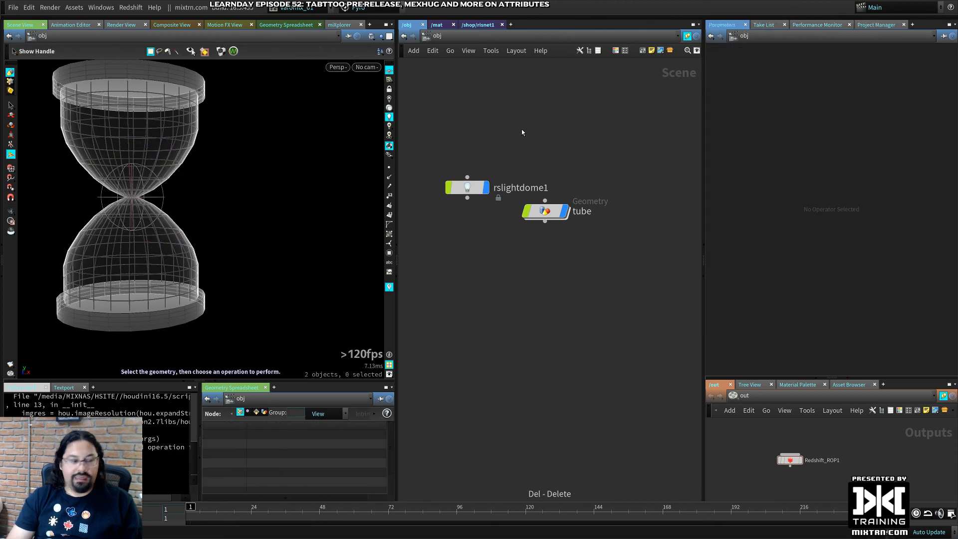
Create a new camera from the viewport, lock the view to it, and frame the whole hourglass from slightly above
click(366, 67)
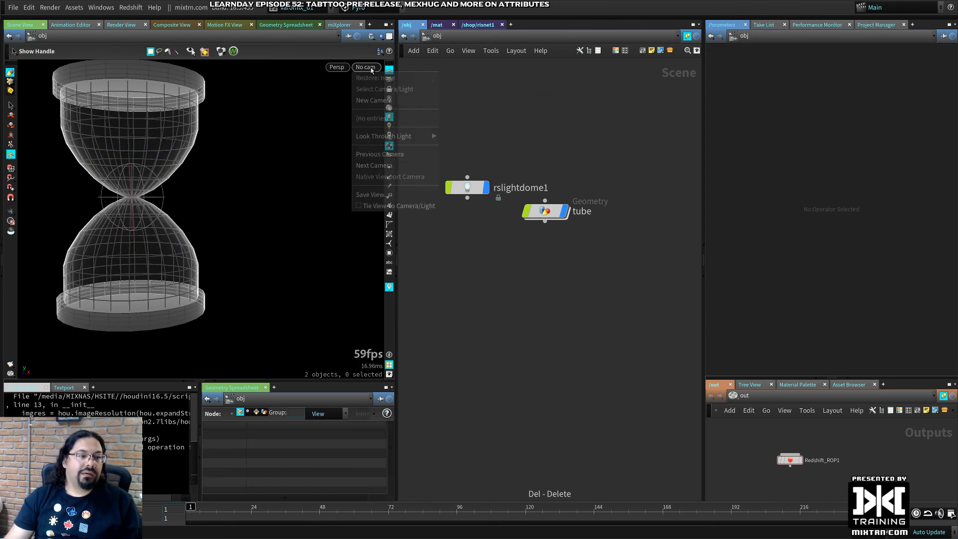
click(379, 100)
click(390, 89)
alt+right_drag(155, 264, 215, 273)
alt+middle_drag(214, 274, 277, 272)
alt+drag(277, 272, 283, 267)
alt+middle_drag(284, 268, 278, 261)
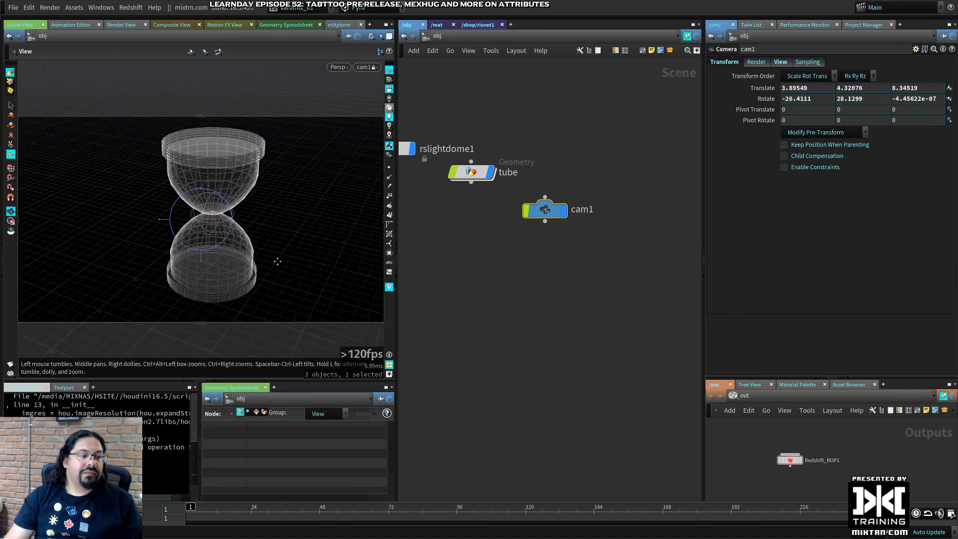
alt+right_drag(278, 261, 294, 260)
Add a 10 by 10 grid object and lower it beneath the hourglass, to about -1.69 in Y
key(Tab)
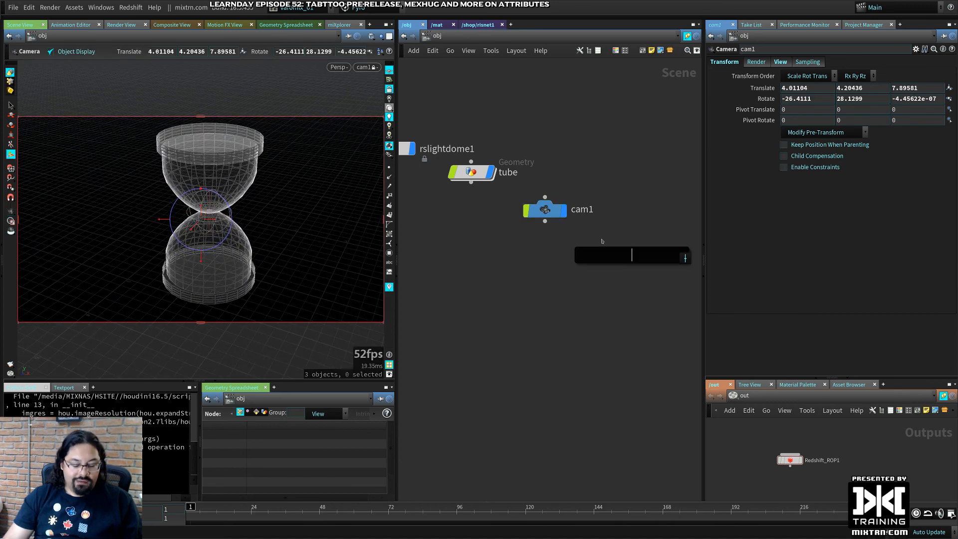
text(grid)
key(Return)
click(603, 242)
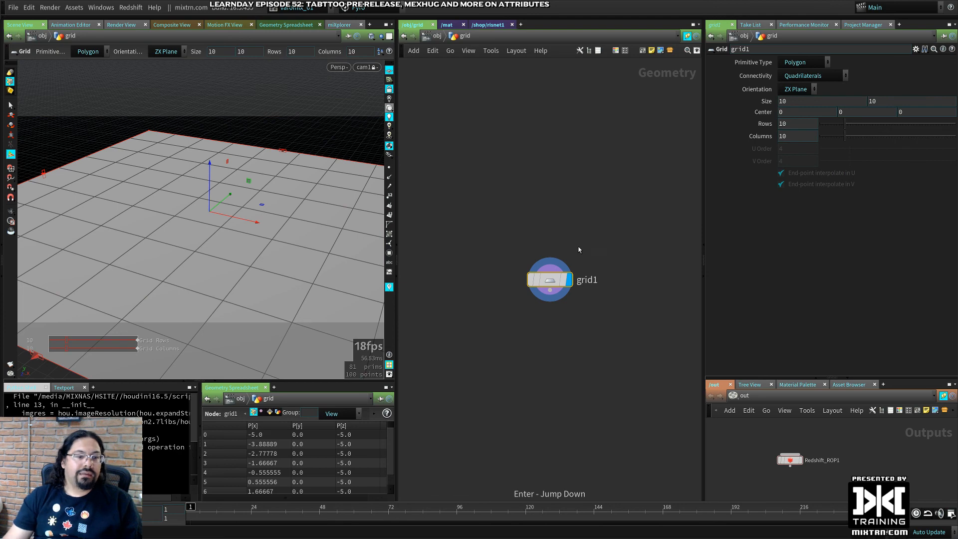
key(u)
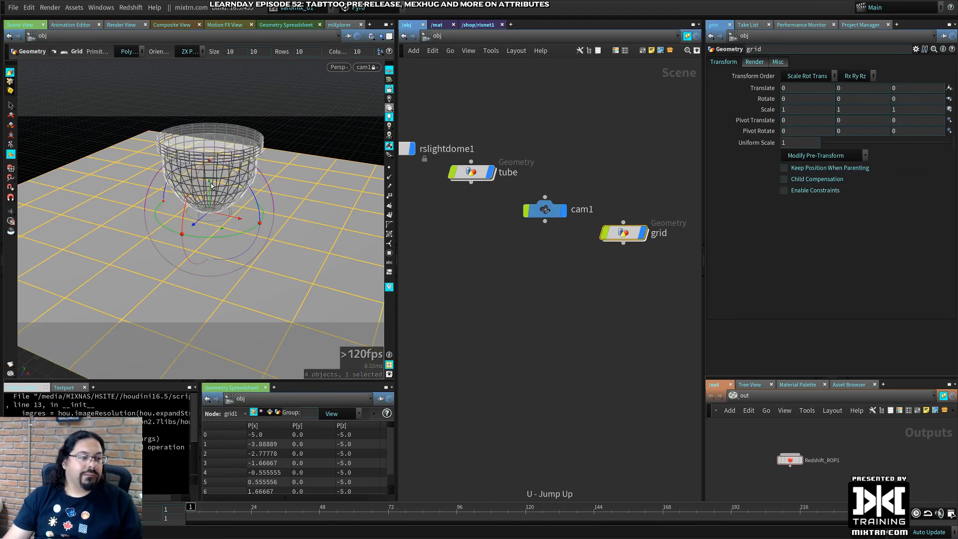
drag(211, 186, 222, 244)
click(415, 278)
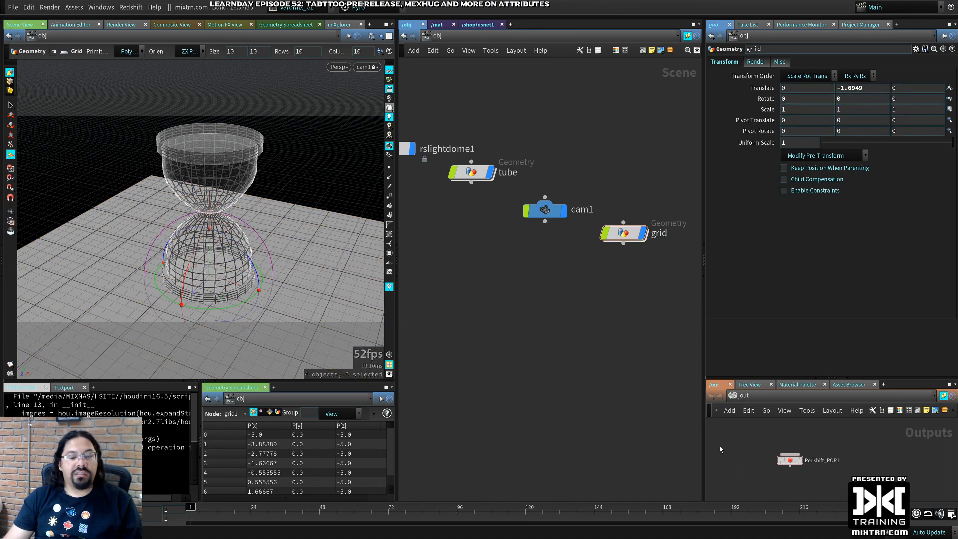
Open the Redshift render view from the Redshift ROP and turn off the IPR camera resolution override
click(790, 460)
click(604, 152)
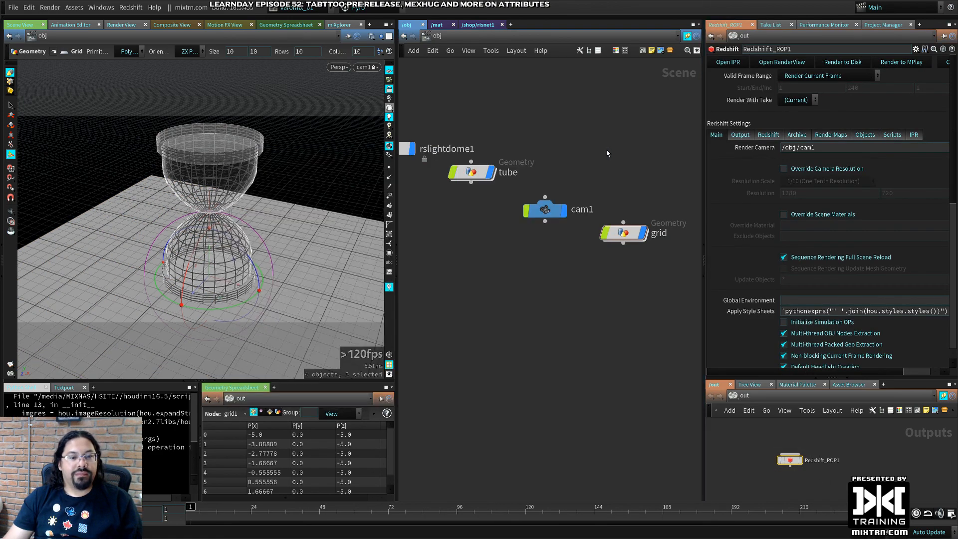
click(786, 62)
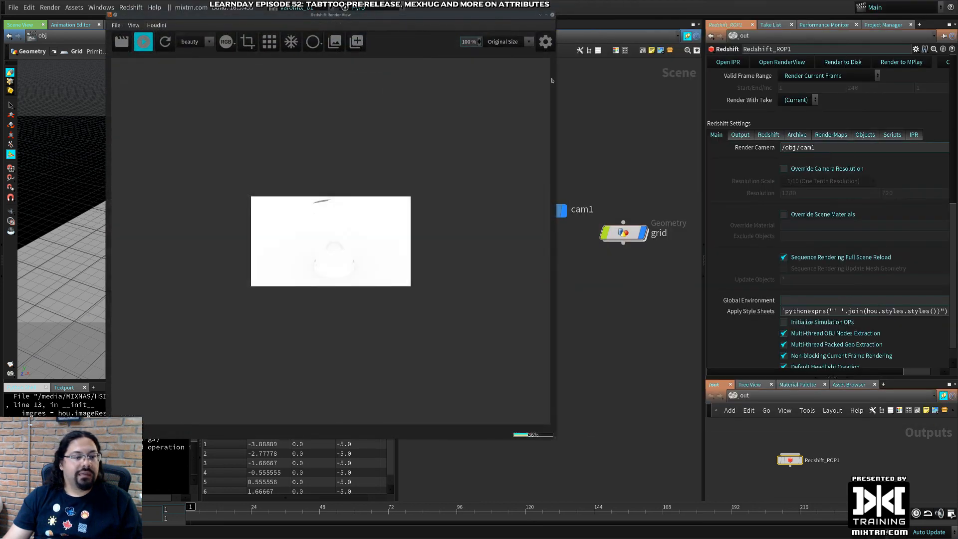
click(893, 135)
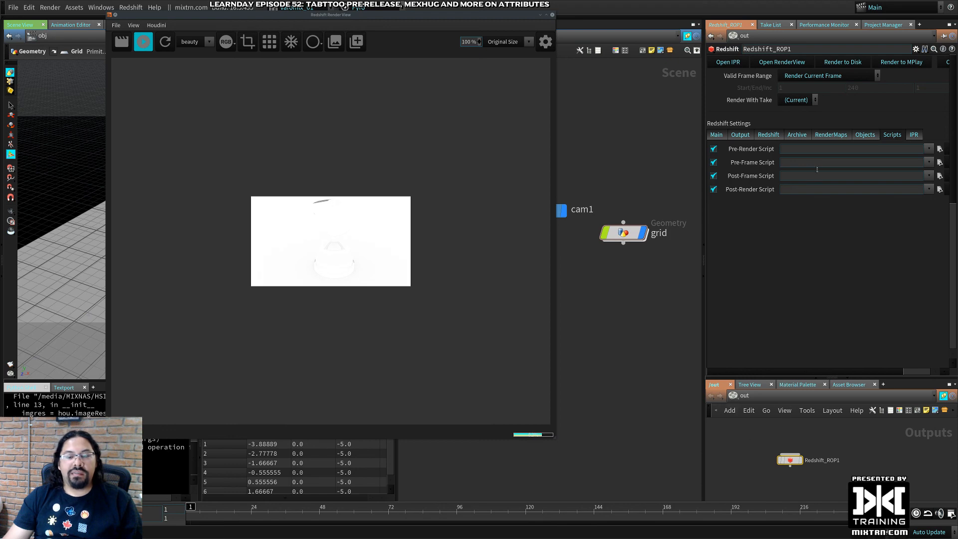
click(768, 136)
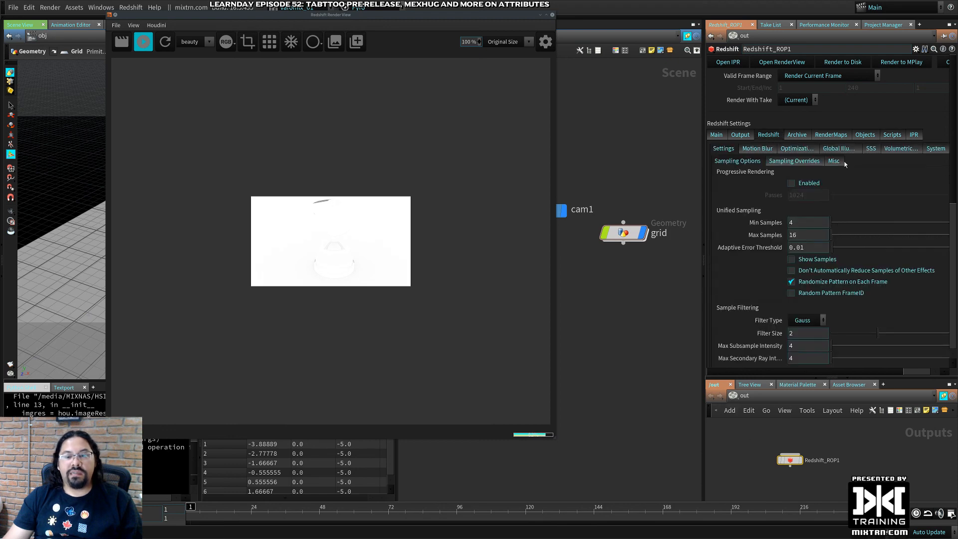
click(915, 136)
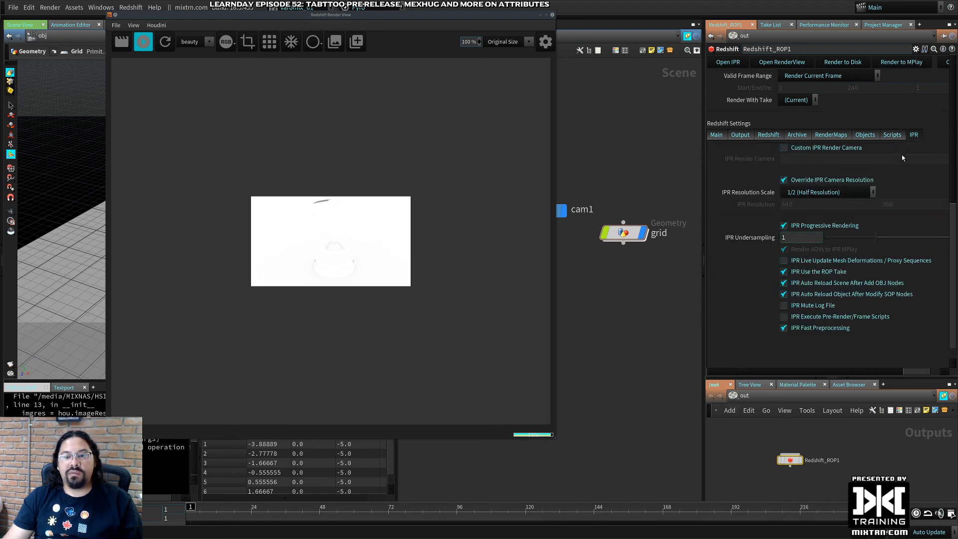
click(817, 181)
alt+drag(473, 104, 333, 159)
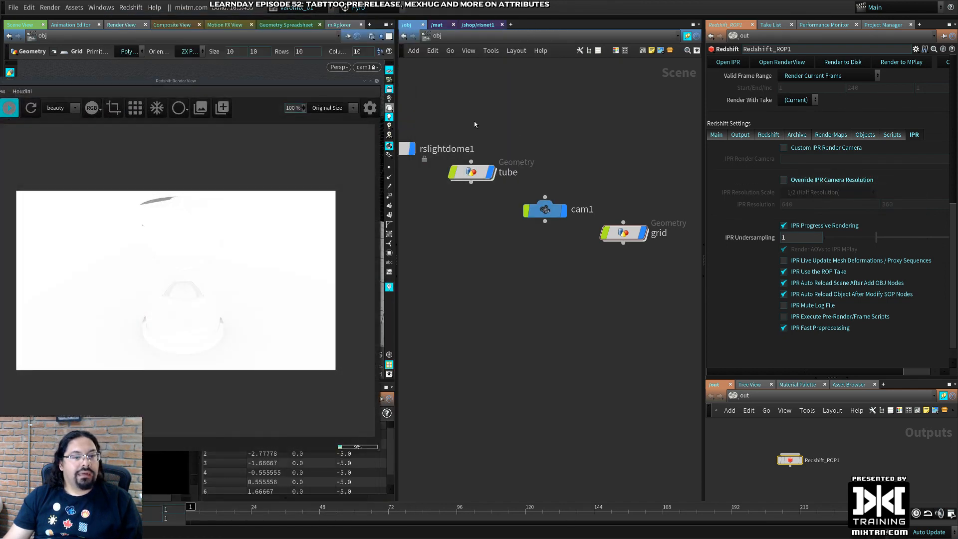
Select the dome light, open the HDRI library, and try to apply the De balie image with an IPR refresh
middle_drag(456, 123, 518, 129)
click(455, 154)
click(340, 25)
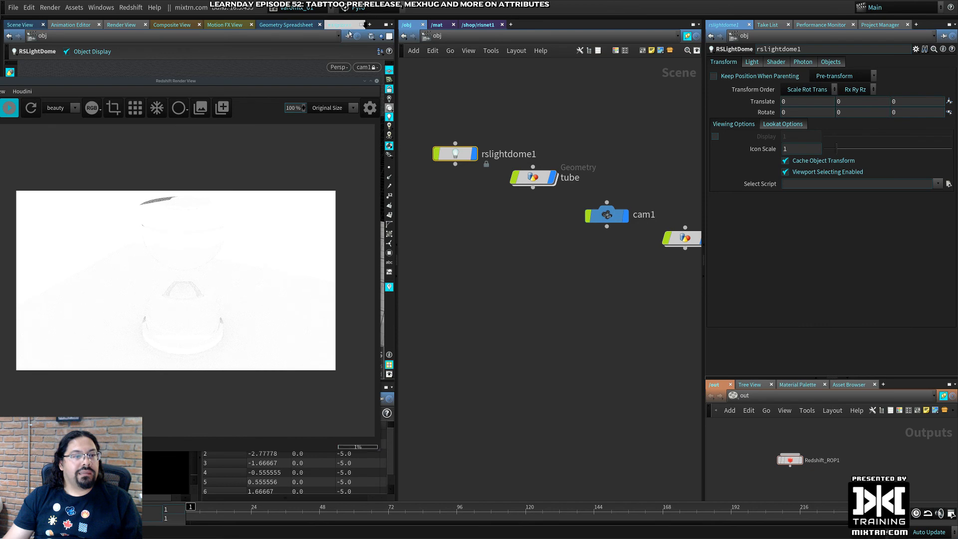
alt+drag(285, 173, 636, 222)
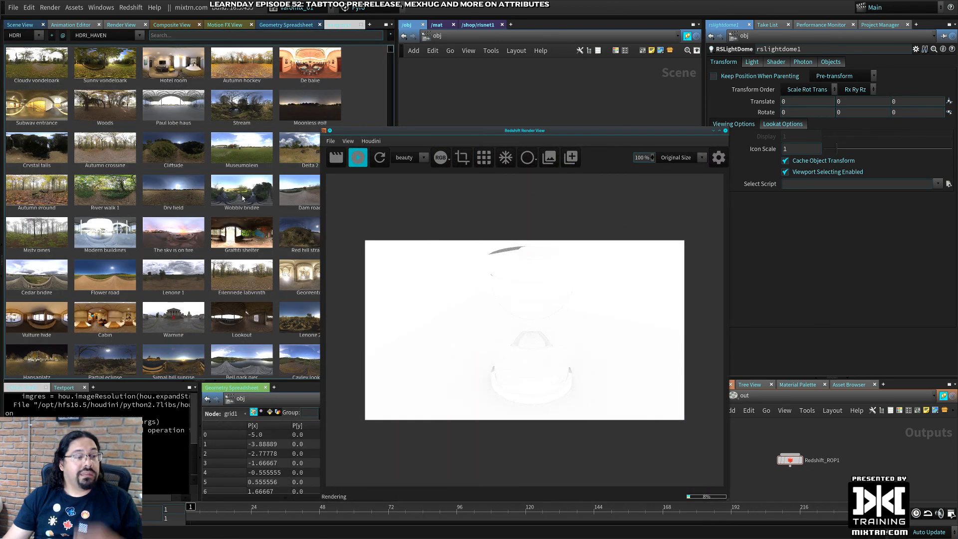
click(303, 58)
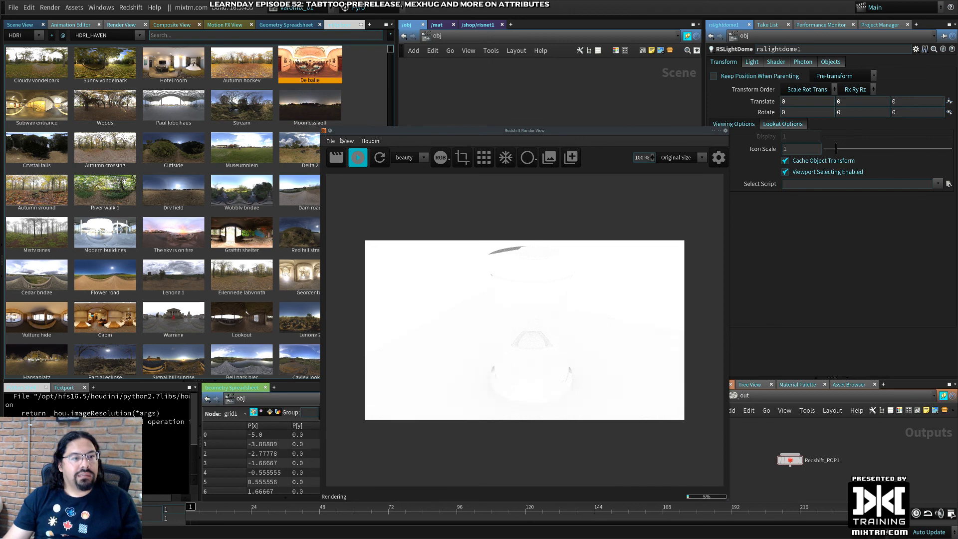
click(380, 161)
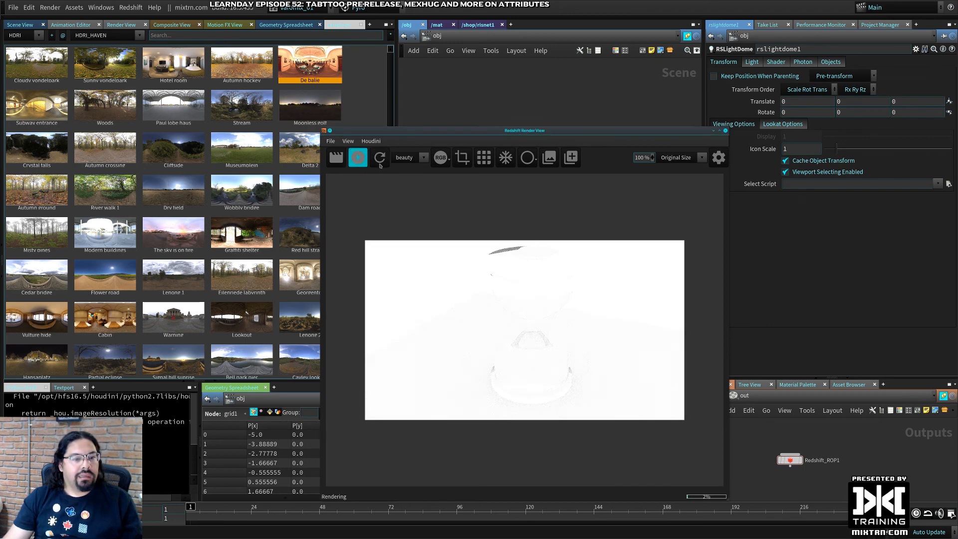
drag(509, 131, 485, 262)
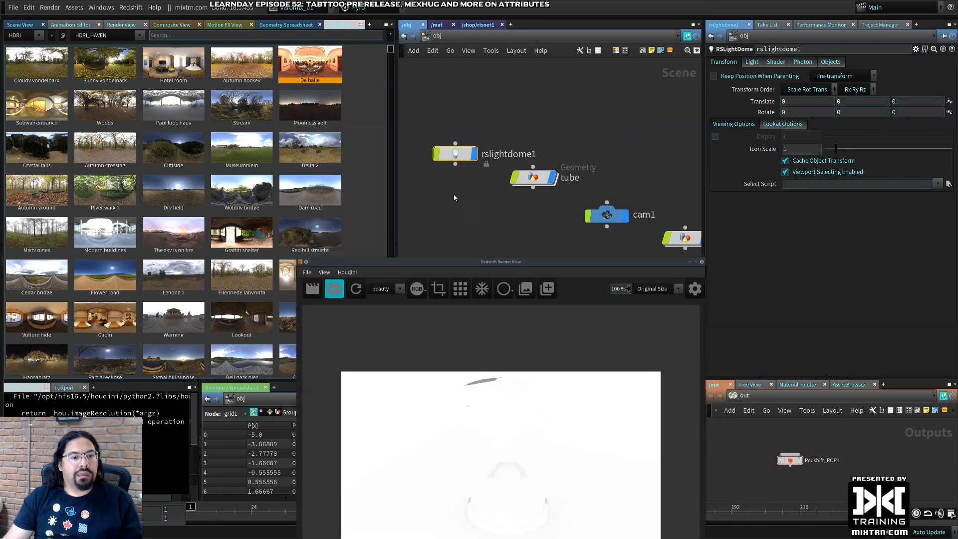
Show the dome light's shader settings and try to load the Paul lobe haus and De balie HDRIs into it
click(752, 62)
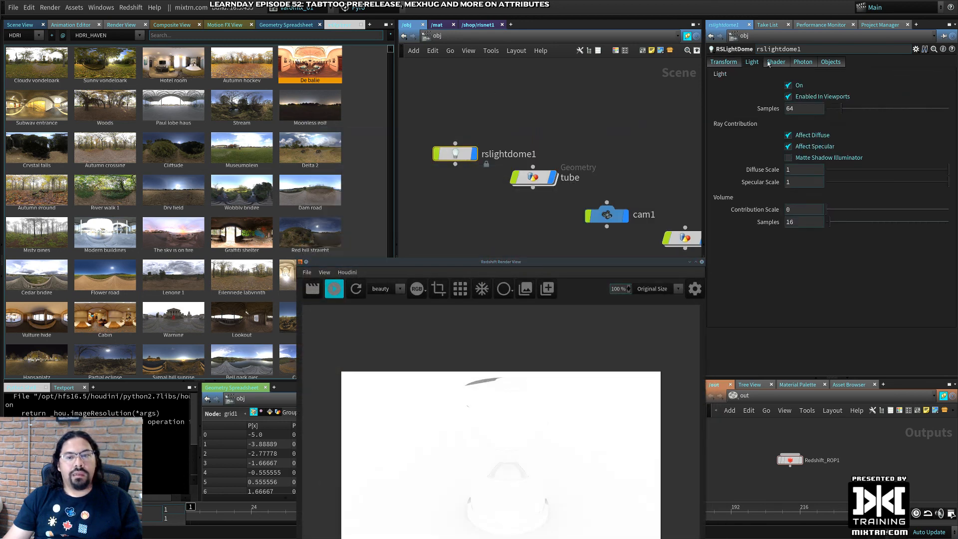
click(775, 62)
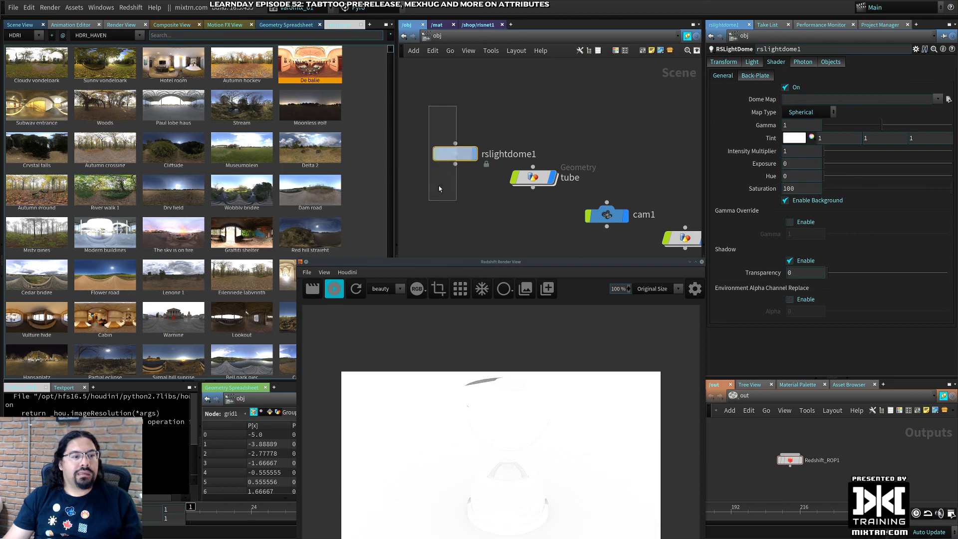
click(157, 97)
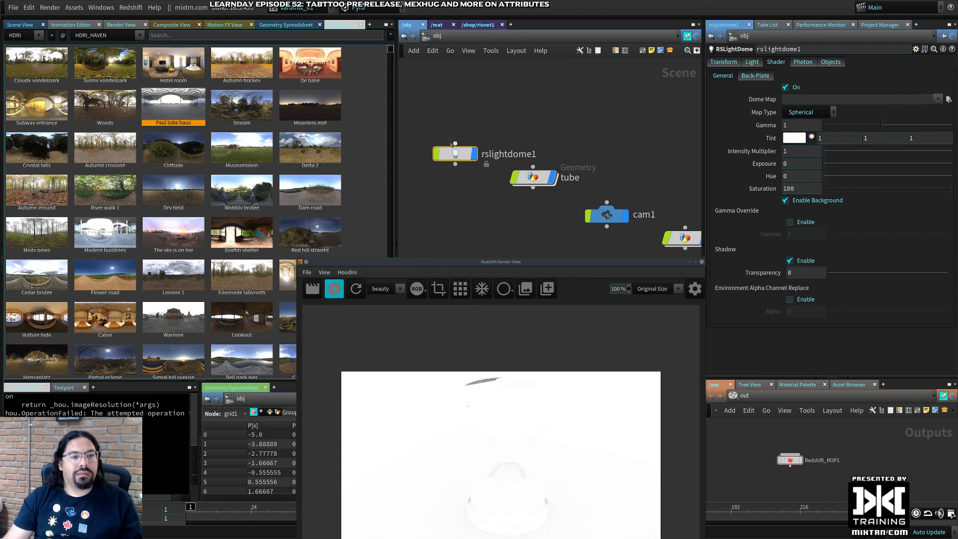
click(314, 61)
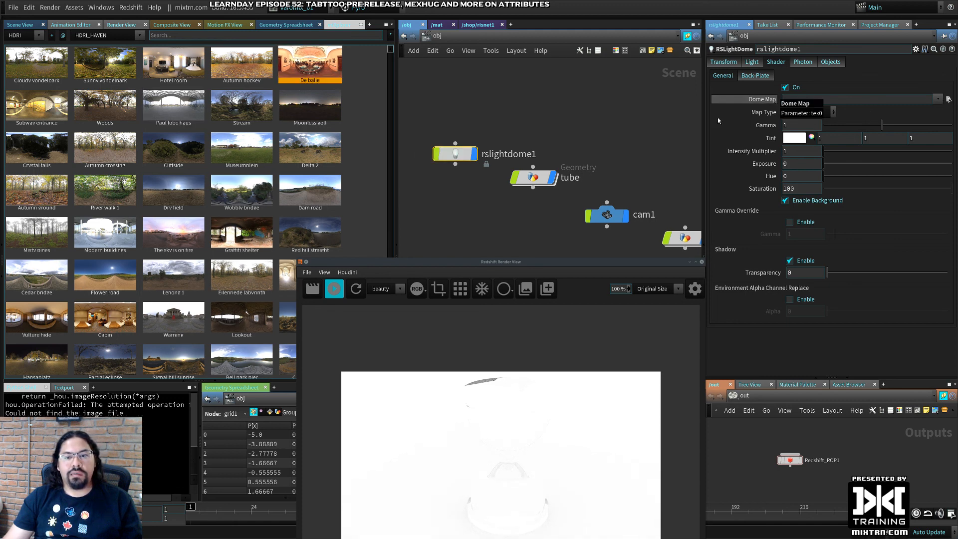
Replace the dome light with a new RSLightDome using the De balie HDRI, and refresh the IPR render
key(Tab)
text(dome)
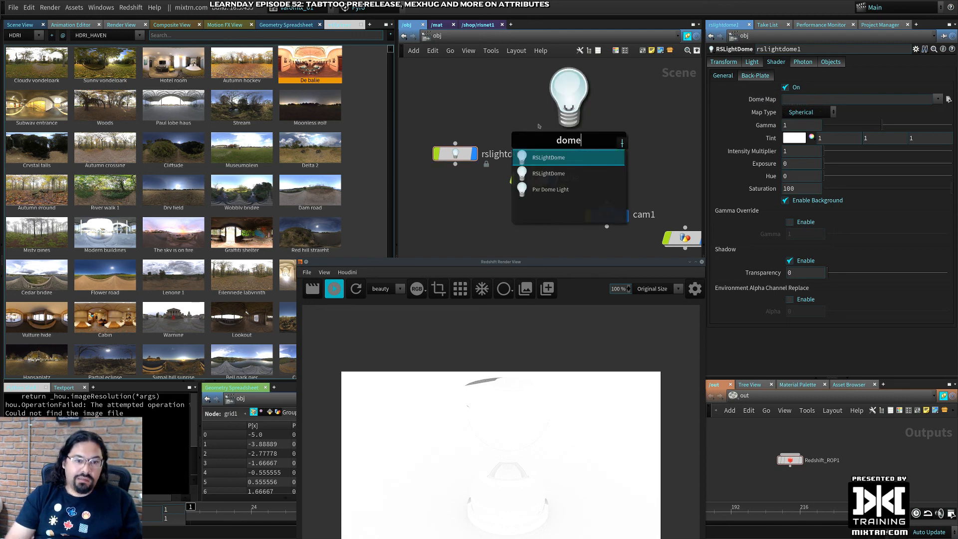
key(Down)
key(Return)
click(525, 104)
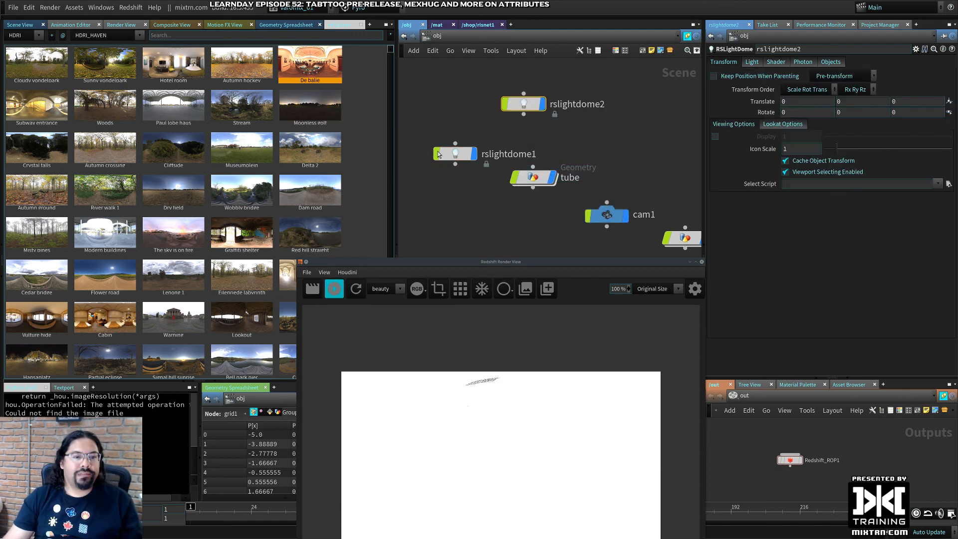
drag(417, 103, 450, 184)
key(Delete)
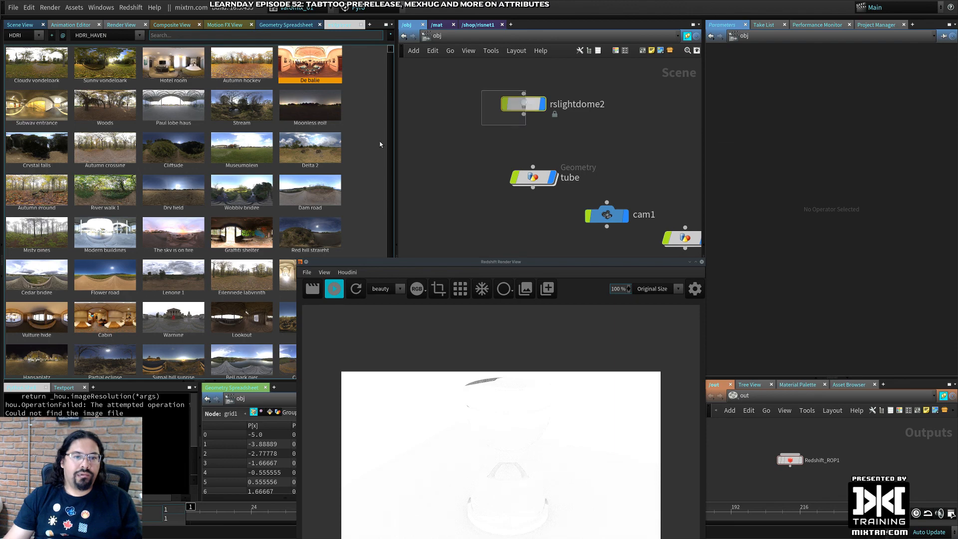
click(362, 296)
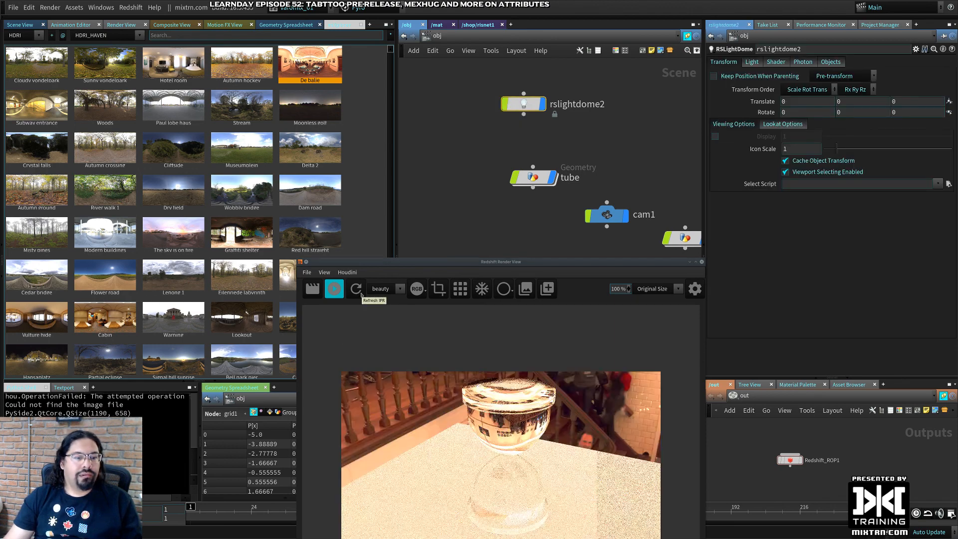
drag(481, 267, 242, 100)
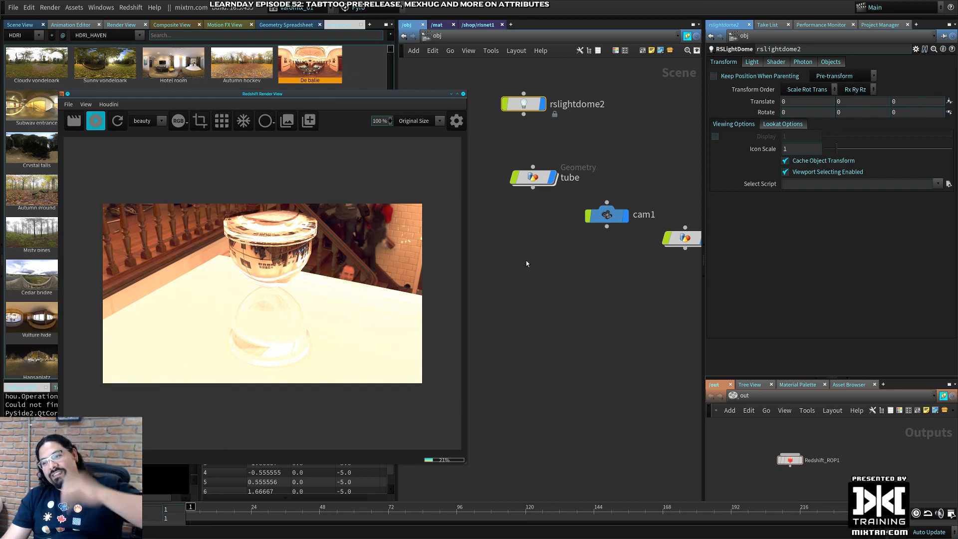
Inside the tube object, restrict the Material1 assignment in the material1 node to the glass group
click(532, 176)
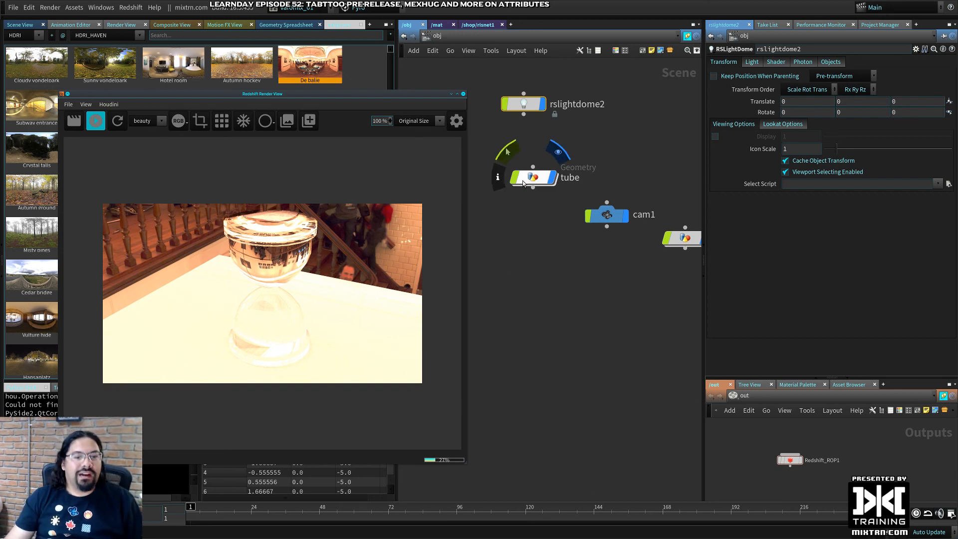
drag(403, 97, 304, 93)
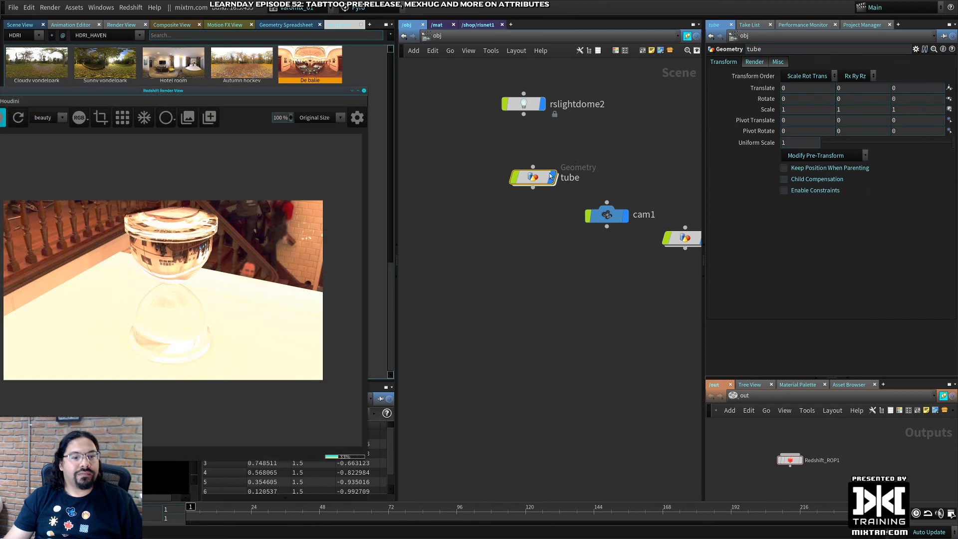
double_click(550, 174)
click(555, 339)
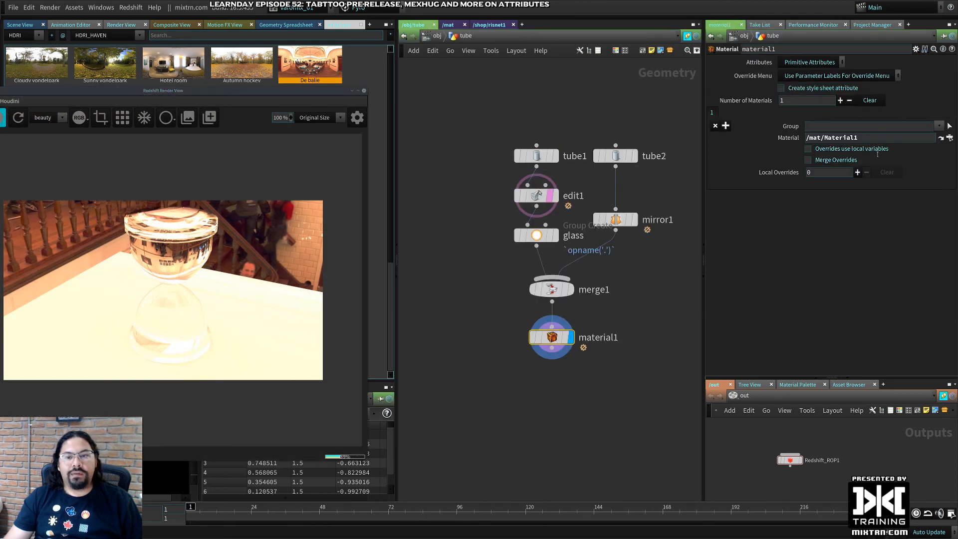
click(937, 128)
click(943, 138)
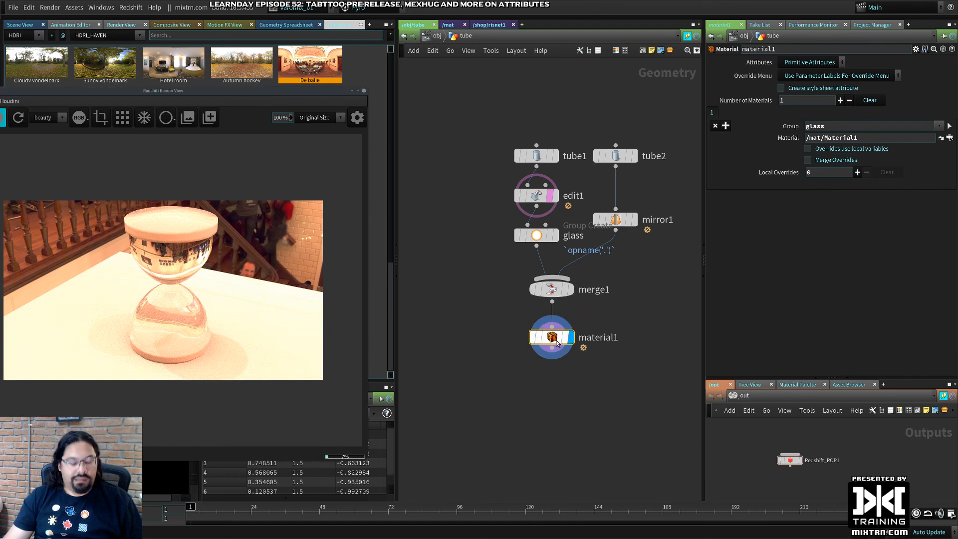
Append a Normal node after the material1 node
mouse_move(556, 342)
text(normal)
key(Return)
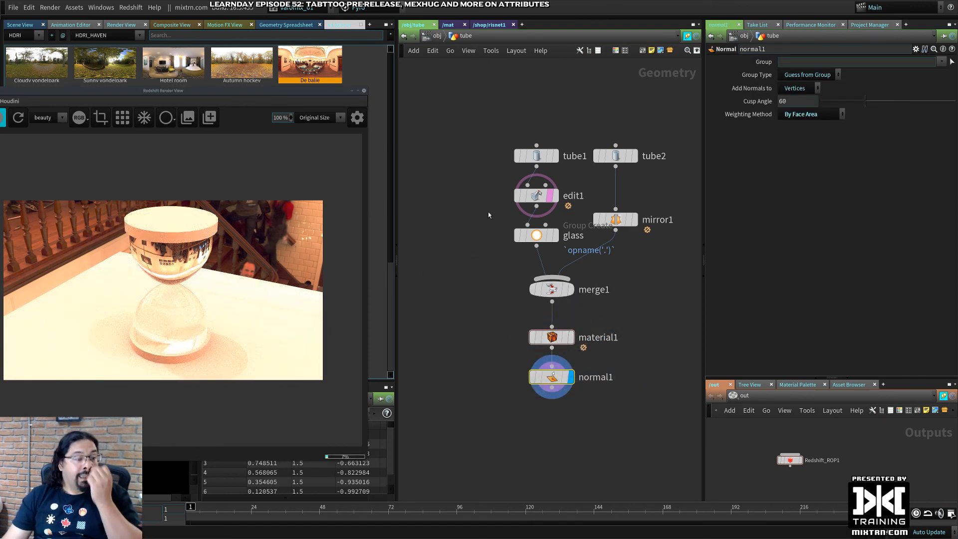
Set the reflection weight of the Material1 glass shader to 0.677 and close the Redshift render view
click(448, 25)
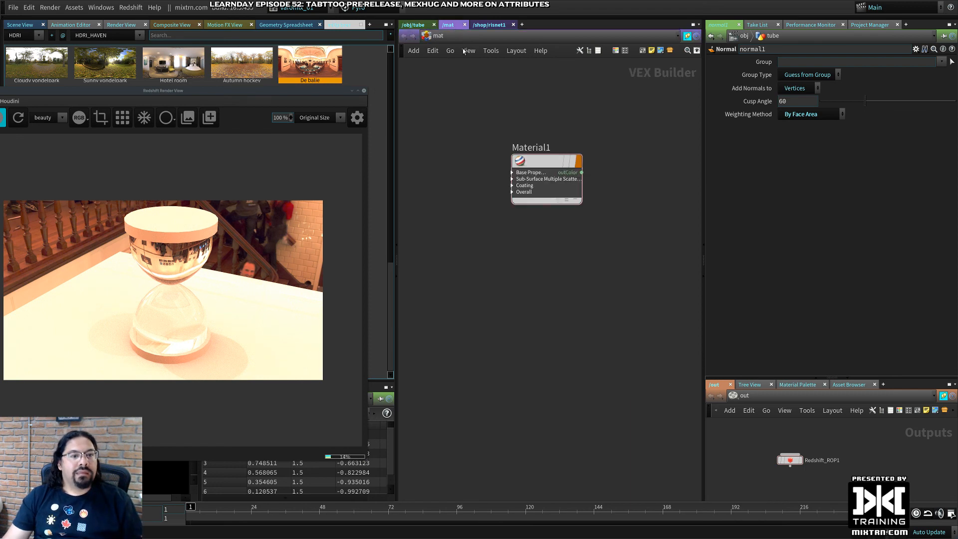
click(540, 164)
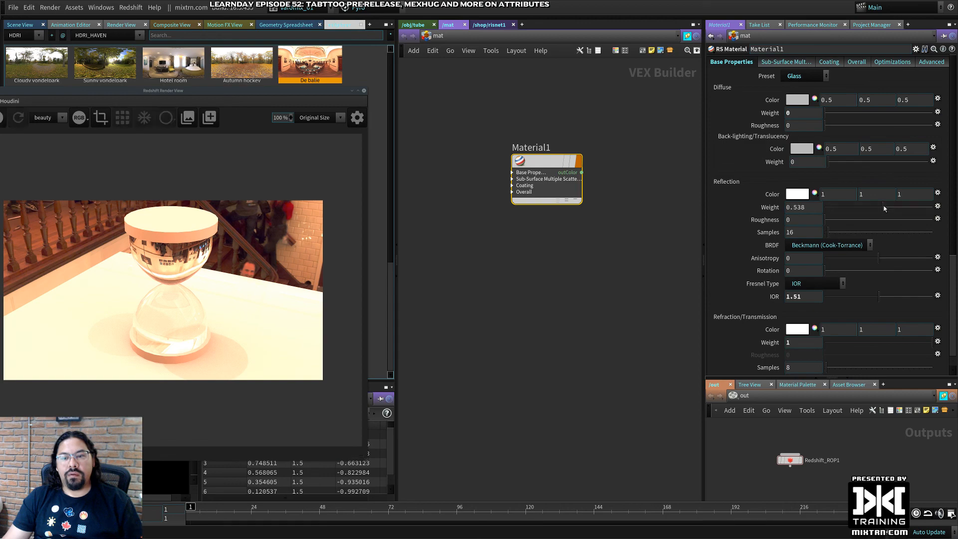
drag(858, 207, 899, 207)
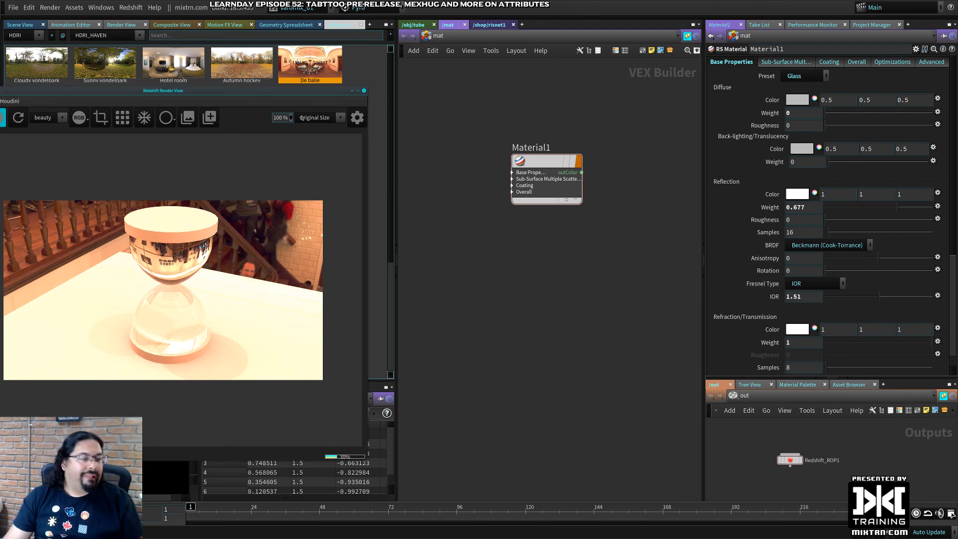
drag(303, 91, 406, 84)
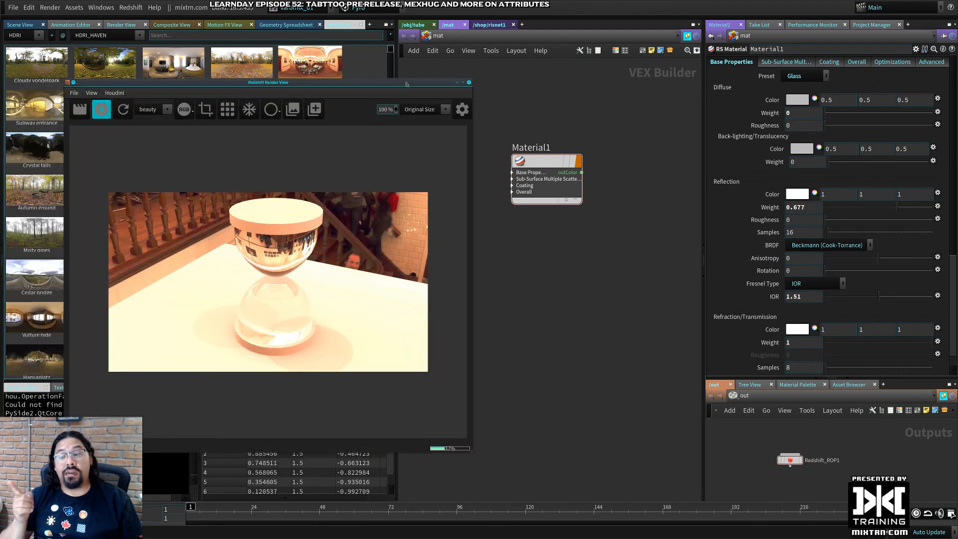
click(469, 83)
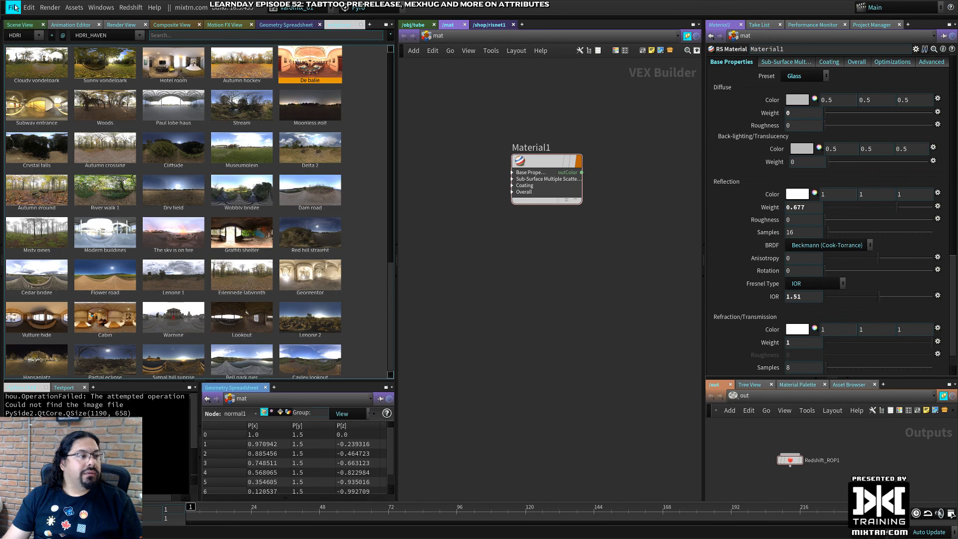
click(13, 7)
mouse_move(28, 44)
key(Escape)
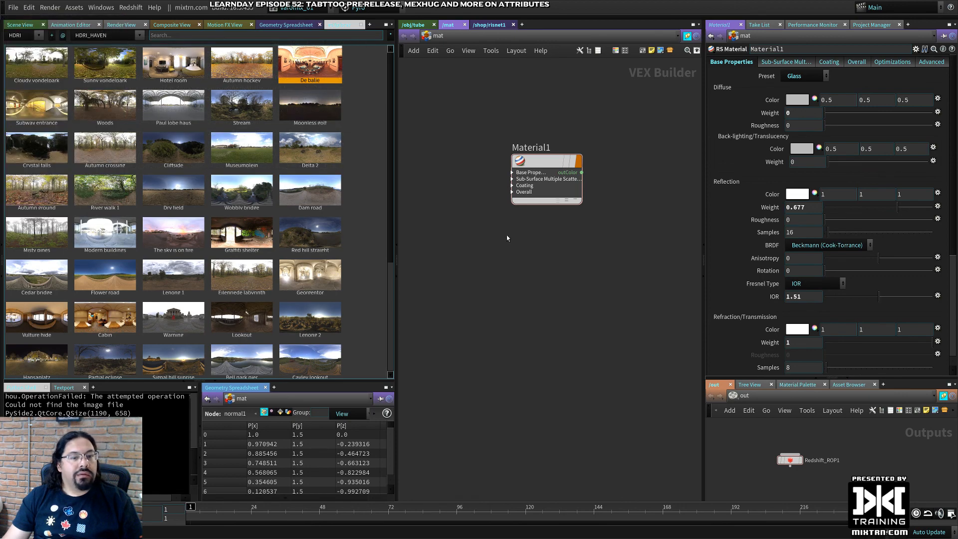
key(ctrl+shift+s)
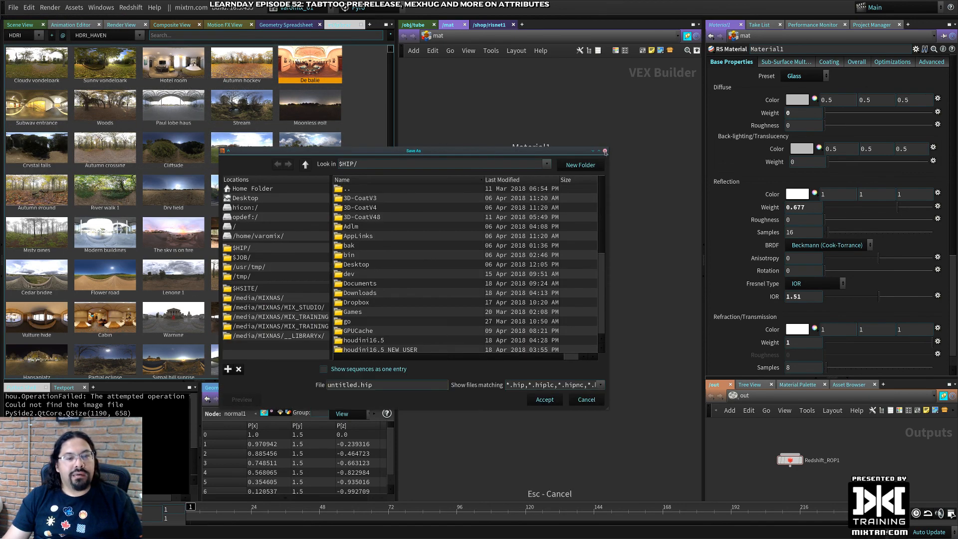
click(605, 151)
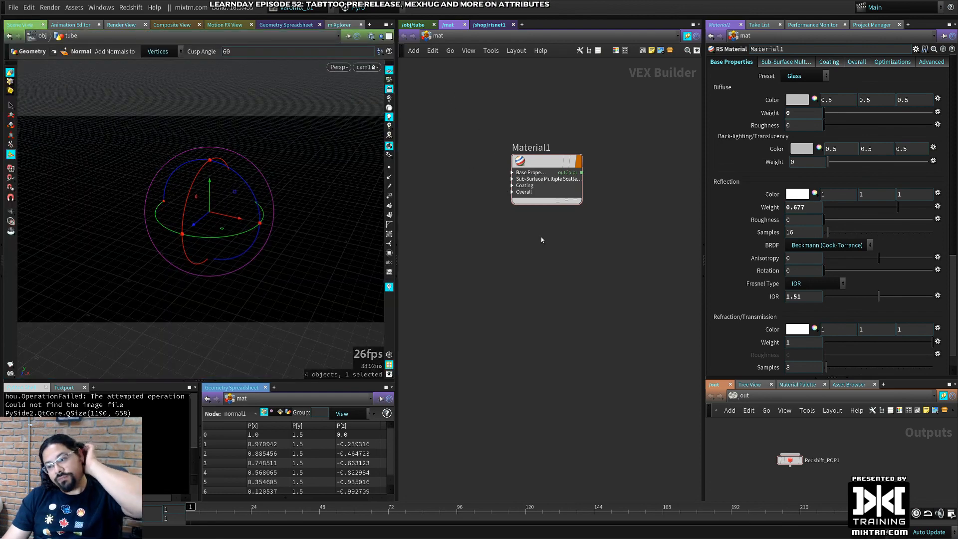
Return to the tube network, switch to the Chrome window, and view and reload the Tabttoo forum category on mixtrn.com
key(ctrl+Page_Up)
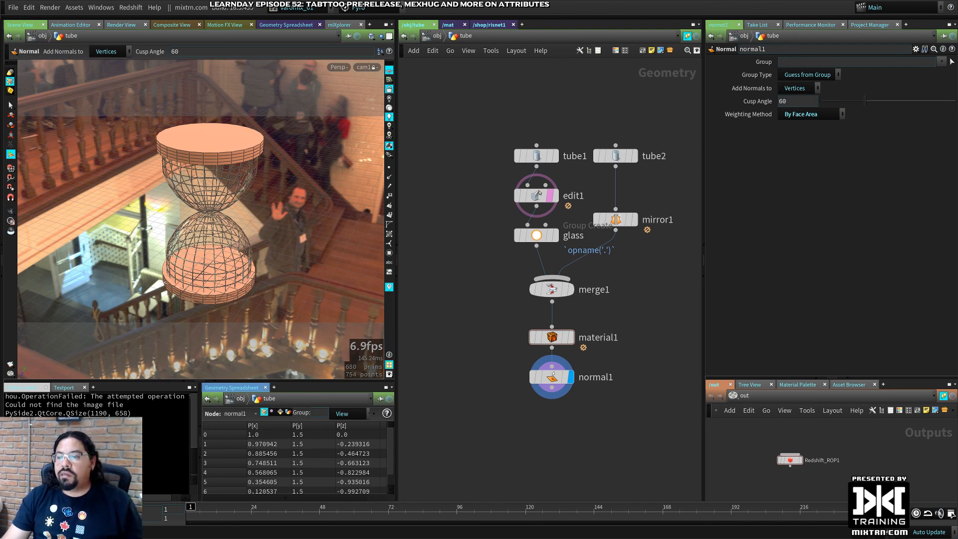
key(ctrl+F9)
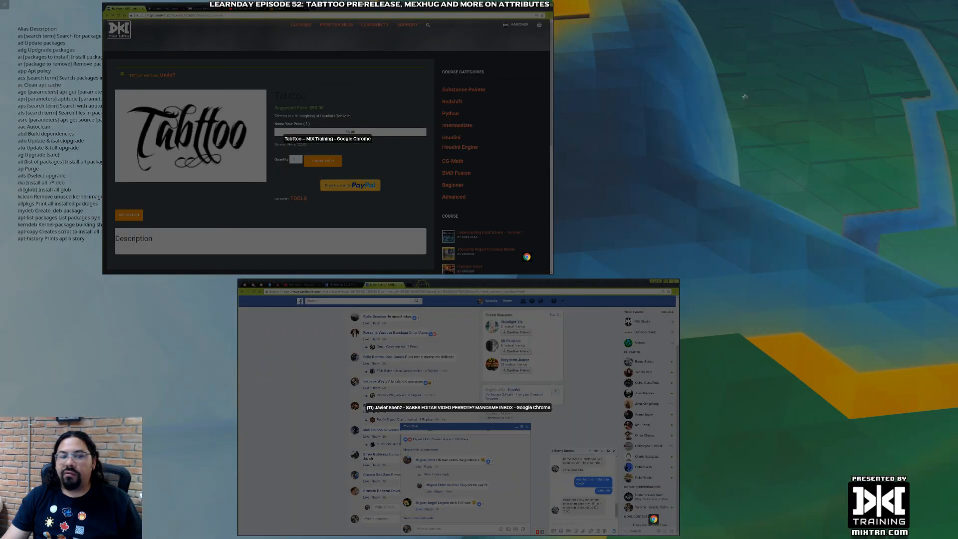
click(409, 201)
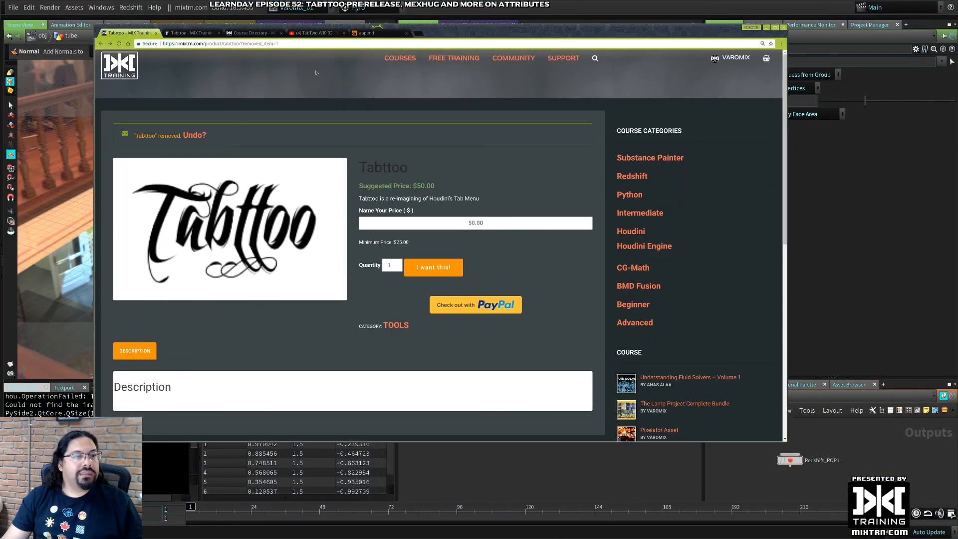
click(192, 33)
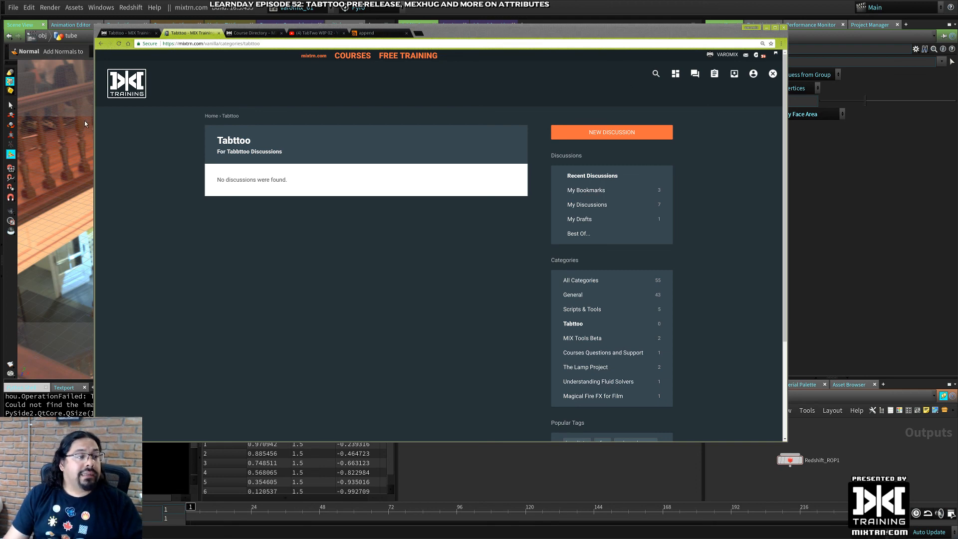
key(F5)
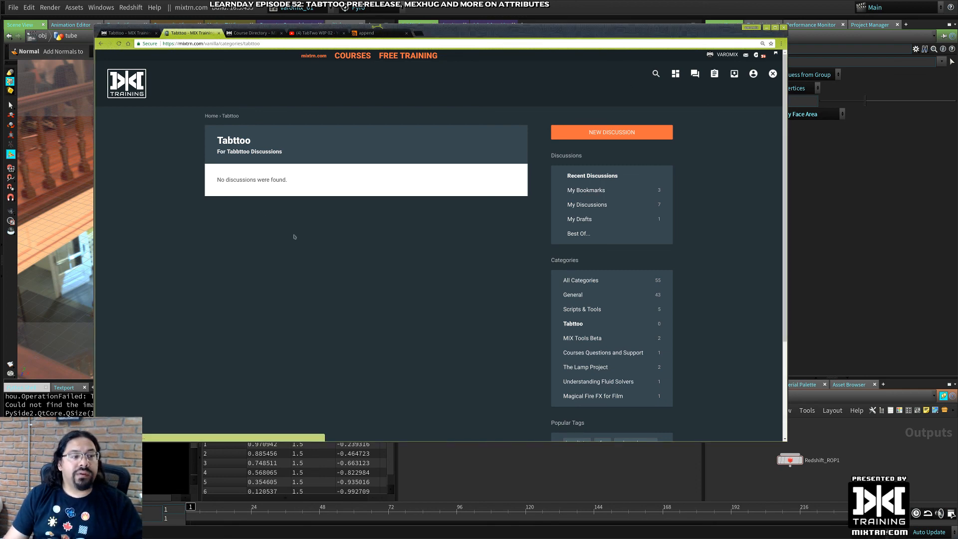